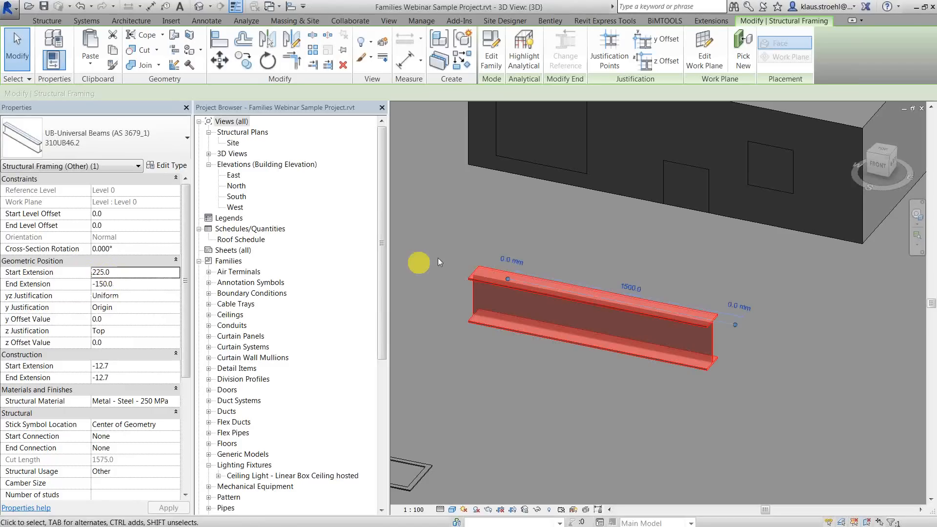
Place another OffsetDuctOutlet air terminal on the duct's long front face, between the large opening and the small ones, using Air Terminal on Duct
{"action": "scroll", "coordinate": [561, 265], "scroll_direction": "down", "scroll_amount": 2}
{"action": "middle_click_drag", "start_coordinate": [561, 264], "coordinate": [598, 280]}
{"action": "left_click", "coordinate": [711, 212]}
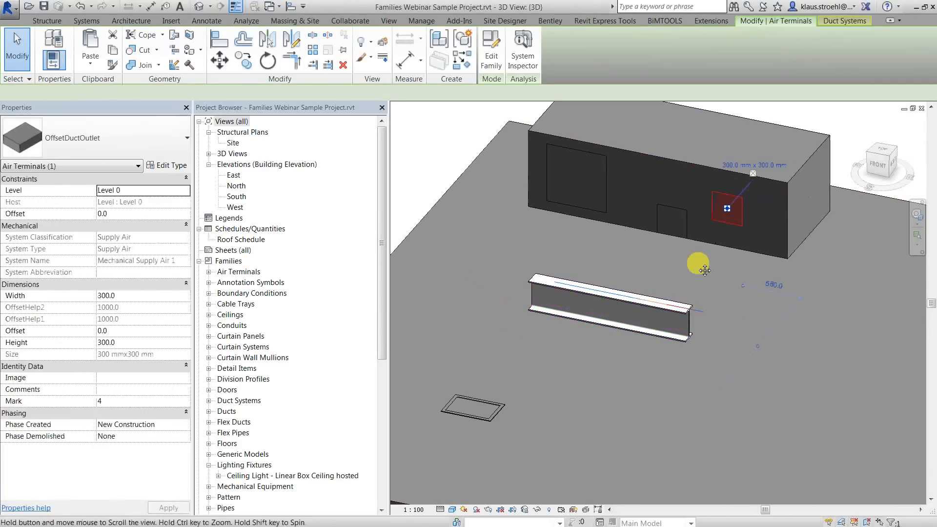
{"action": "mouse_move", "coordinate": [760, 209]}
{"action": "middle_mouse_down"}
{"action": "mouse_move", "coordinate": [700, 224]}
{"action": "mouse_move", "coordinate": [707, 181]}
{"action": "mouse_move", "coordinate": [699, 233]}
{"action": "mouse_move", "coordinate": [682, 222]}
{"action": "middle_mouse_up"}
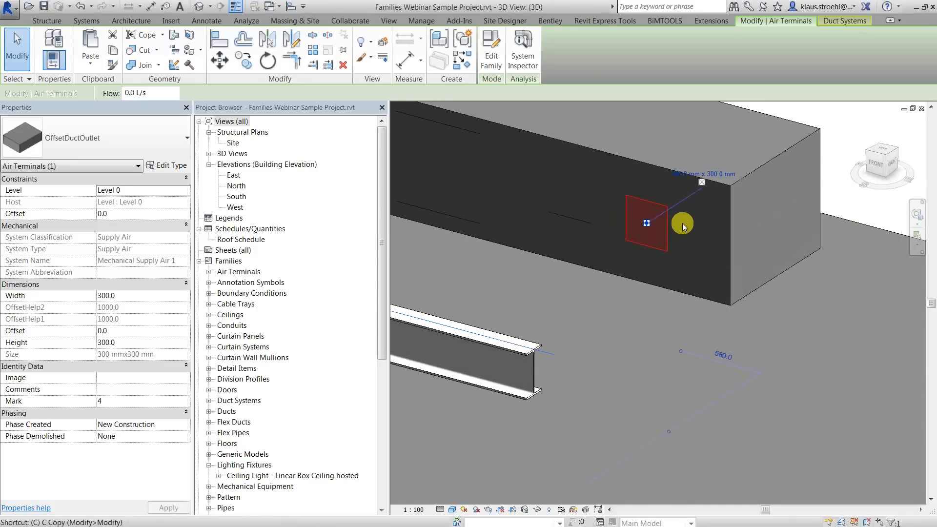
{"action": "key", "text": "c"}
{"action": "key", "text": "s"}
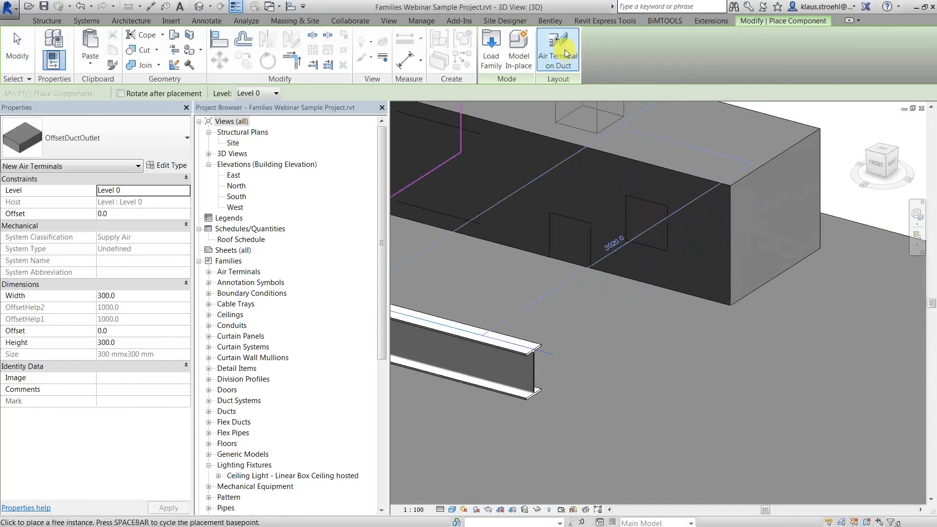
{"action": "left_click", "coordinate": [566, 56]}
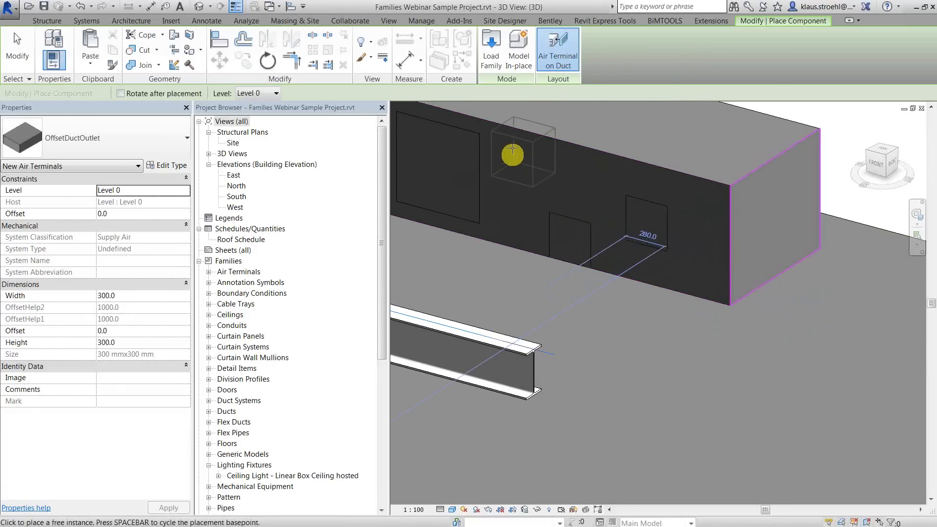
{"action": "left_click", "coordinate": [522, 177]}
{"action": "key", "text": "Escape"}
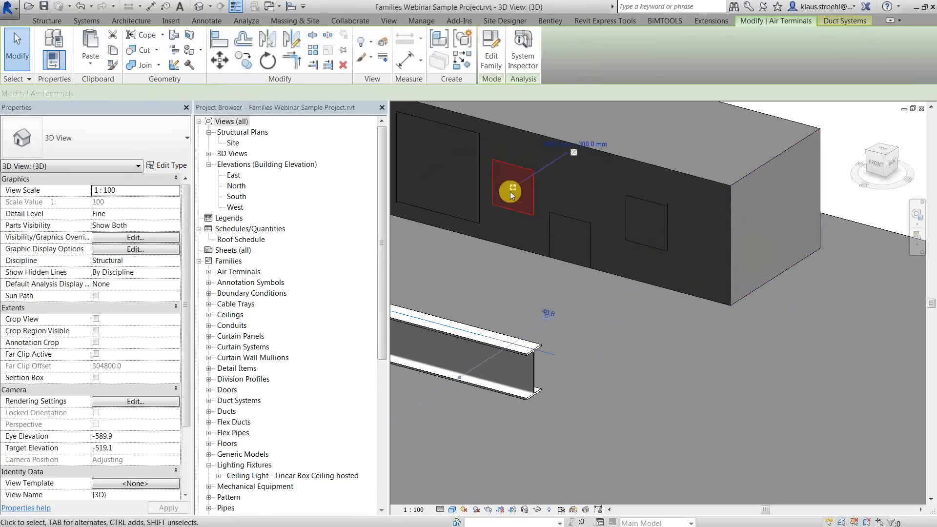
Try to set the new duct outlet's Offset from Level 0, under Constraints, to 200
{"action": "left_click", "coordinate": [510, 201]}
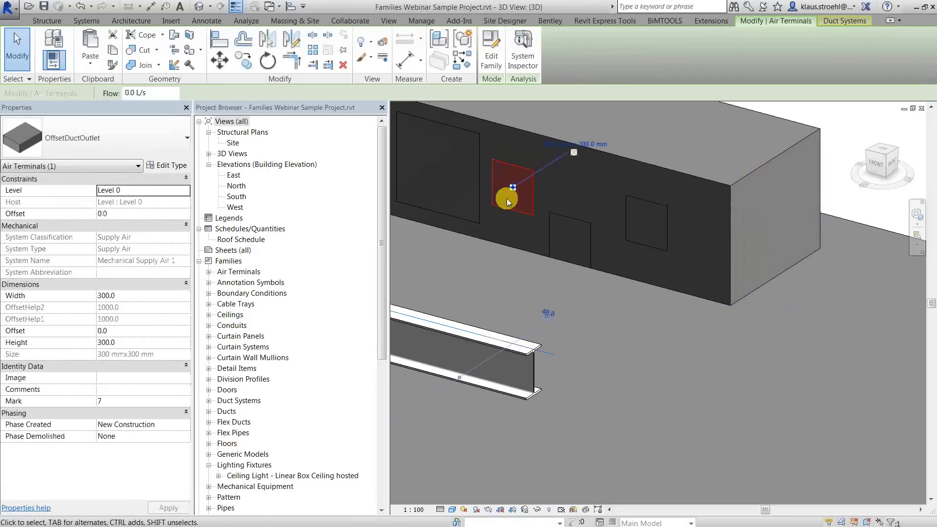
{"action": "left_click", "coordinate": [122, 217]}
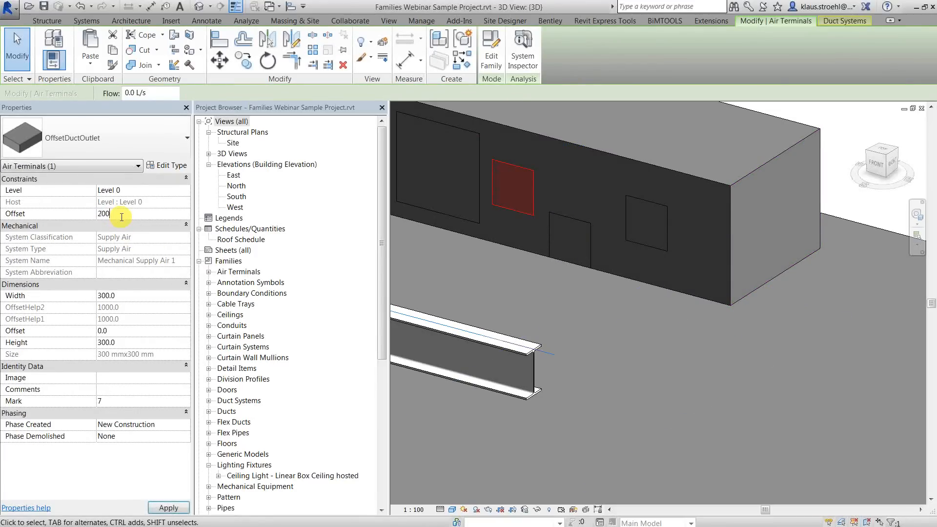
{"action": "key", "text": "Return"}
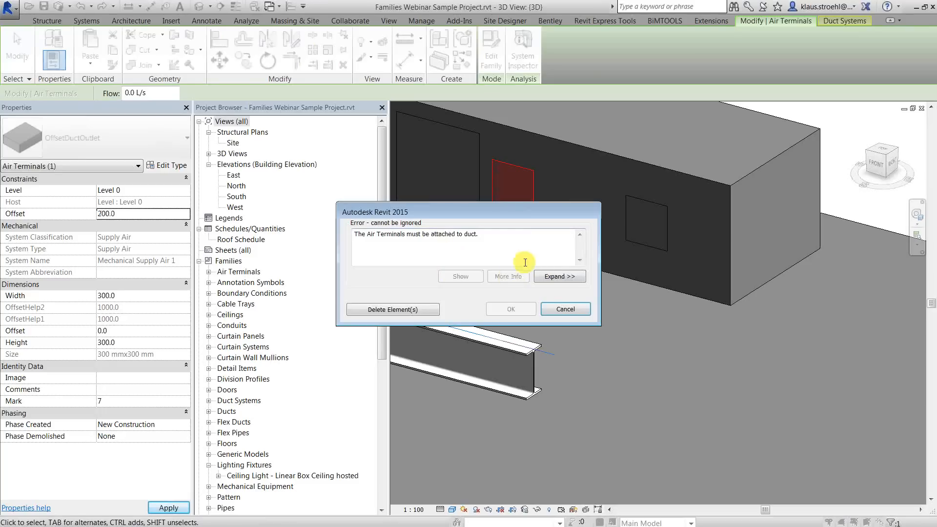
{"action": "left_click", "coordinate": [562, 310]}
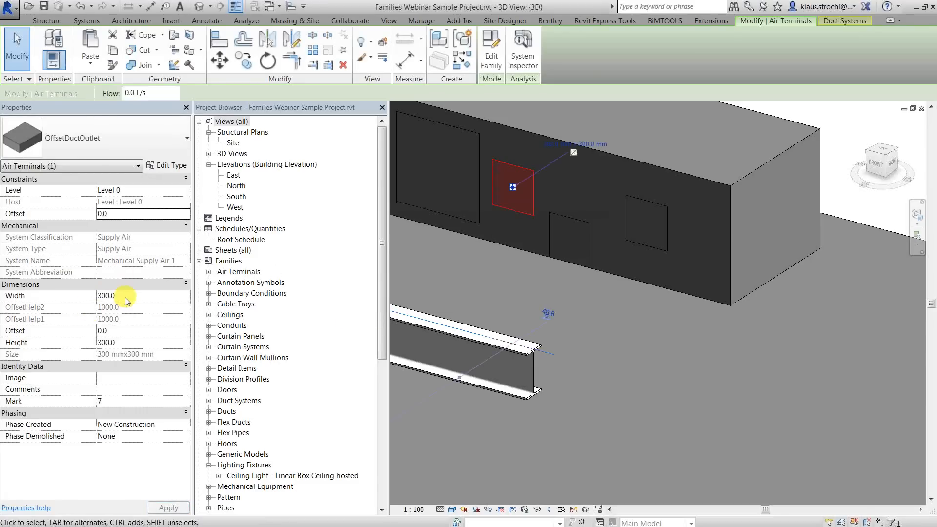
Set the new duct outlet's Offset dimension parameter to -200
{"action": "left_click", "coordinate": [125, 334]}
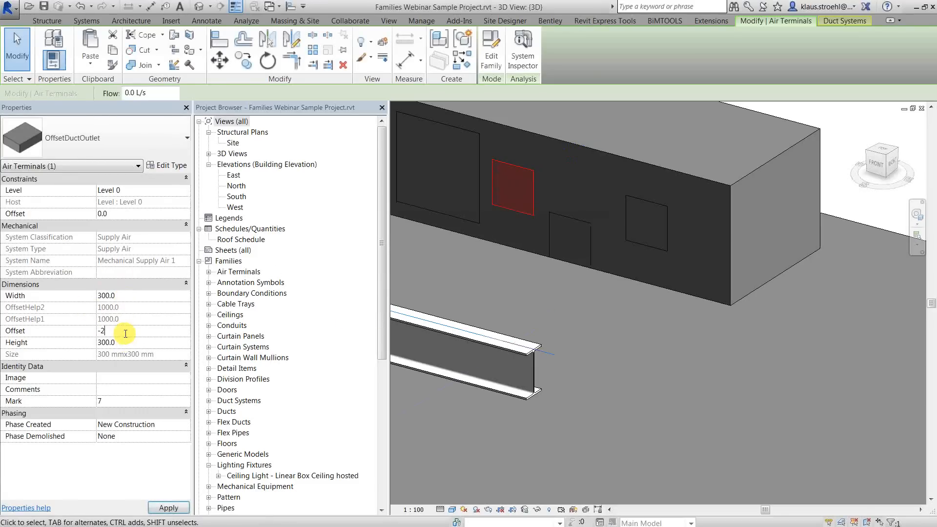
{"action": "key", "text": "Return"}
{"action": "middle_click_drag", "start_coordinate": [429, 300], "coordinate": [644, 256], "text": "shift"}
{"action": "middle_click_drag", "start_coordinate": [537, 317], "coordinate": [732, 330]}
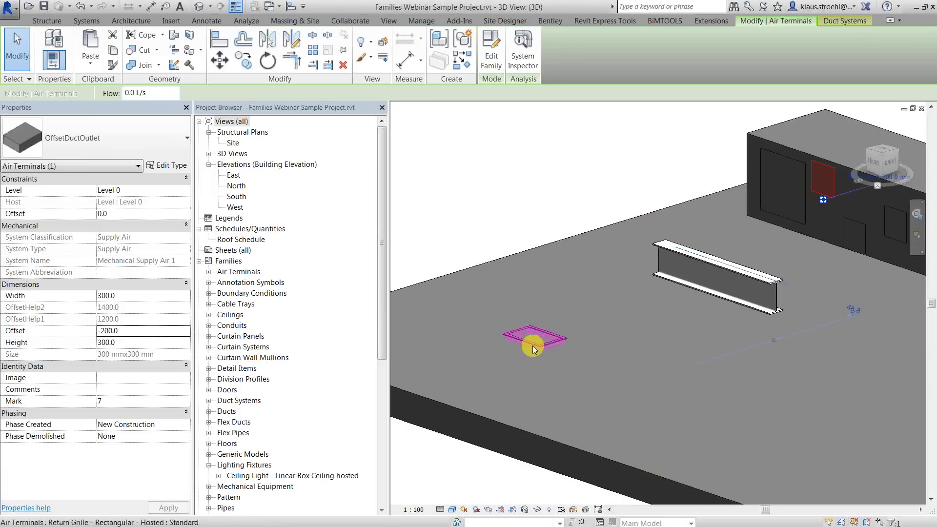
Place a second Return Grille - Rectangular - Hosted on the floor's upper face beside the existing grille
{"action": "left_click", "coordinate": [532, 346]}
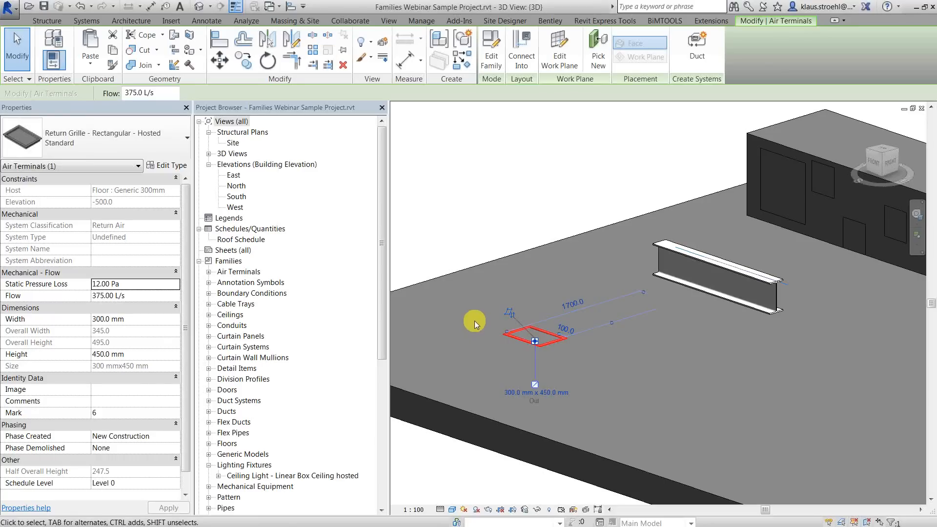
{"action": "key", "text": "c"}
{"action": "key", "text": "s"}
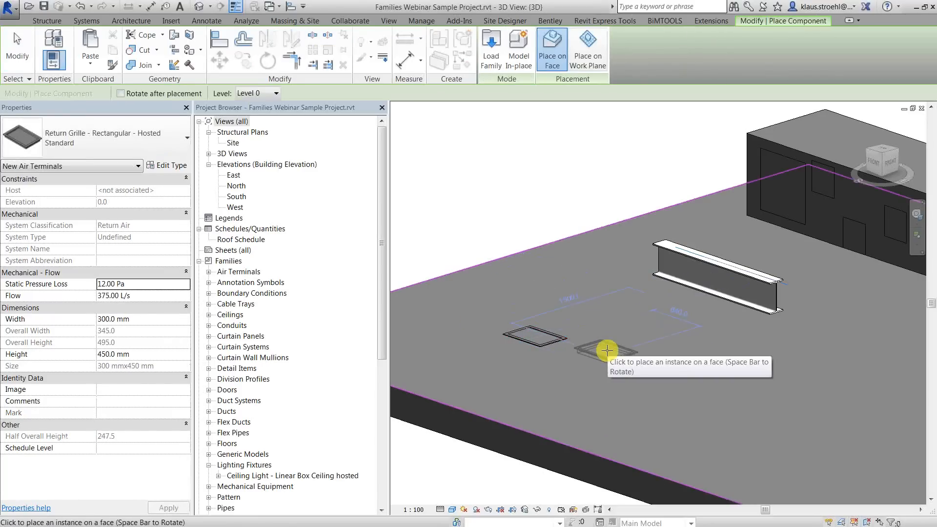
{"action": "left_click", "coordinate": [609, 370]}
{"action": "key", "text": "Escape"}
{"action": "key", "text": "Escape"}
Examine the newly placed return grille up close, including how its frame sits in the floor
{"action": "left_click", "coordinate": [607, 367]}
{"action": "scroll", "coordinate": [607, 367], "scroll_direction": "up", "scroll_amount": 2}
{"action": "middle_click_drag", "start_coordinate": [608, 368], "coordinate": [612, 347], "text": "shift"}
{"action": "scroll", "coordinate": [554, 347], "scroll_direction": "up", "scroll_amount": 2}
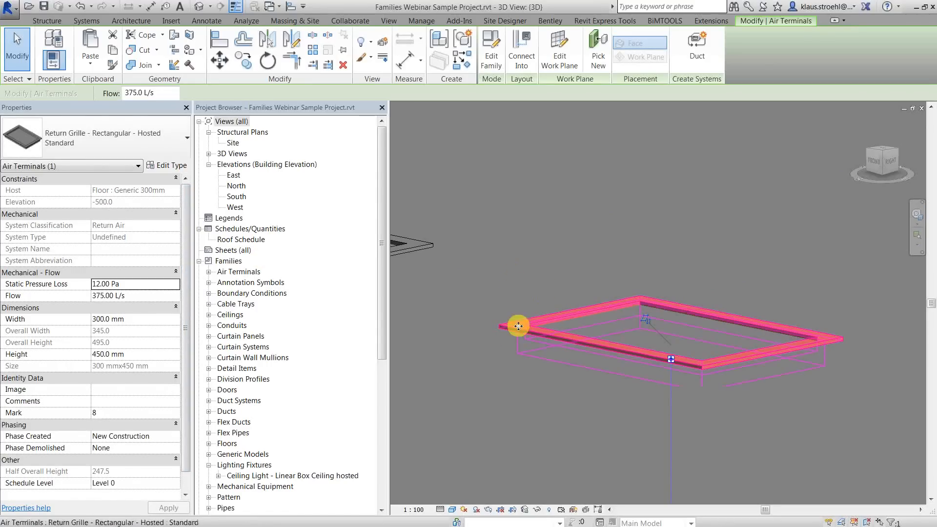
{"action": "scroll", "coordinate": [527, 315], "scroll_direction": "down", "scroll_amount": 2}
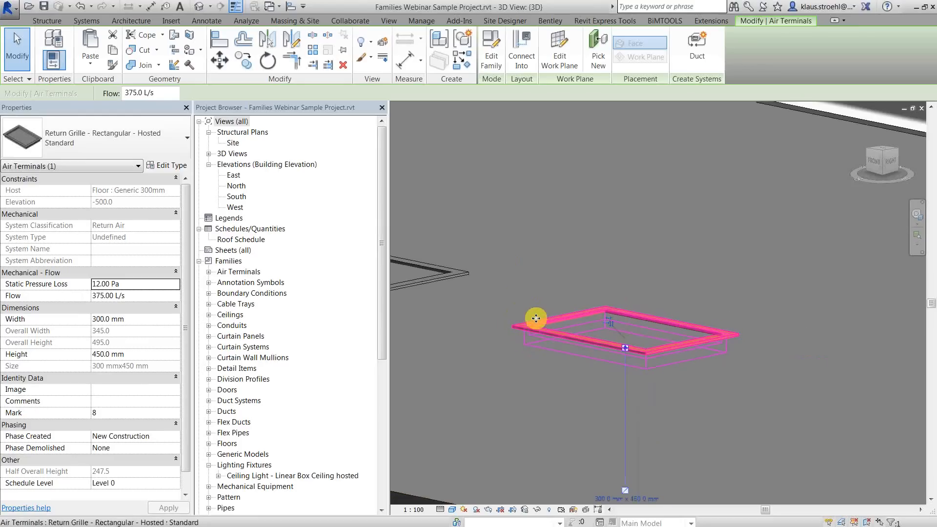
{"action": "scroll", "coordinate": [537, 306], "scroll_direction": "down", "scroll_amount": 2}
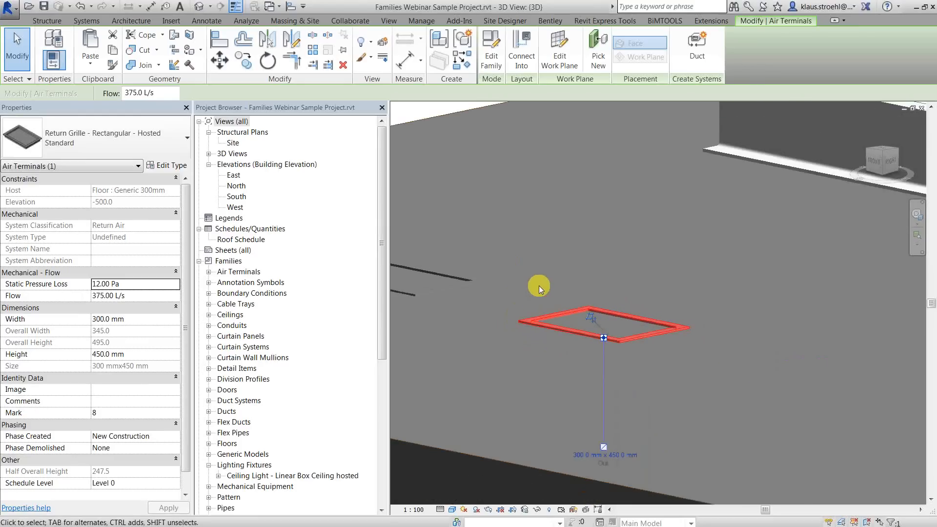
{"action": "left_click", "coordinate": [540, 253]}
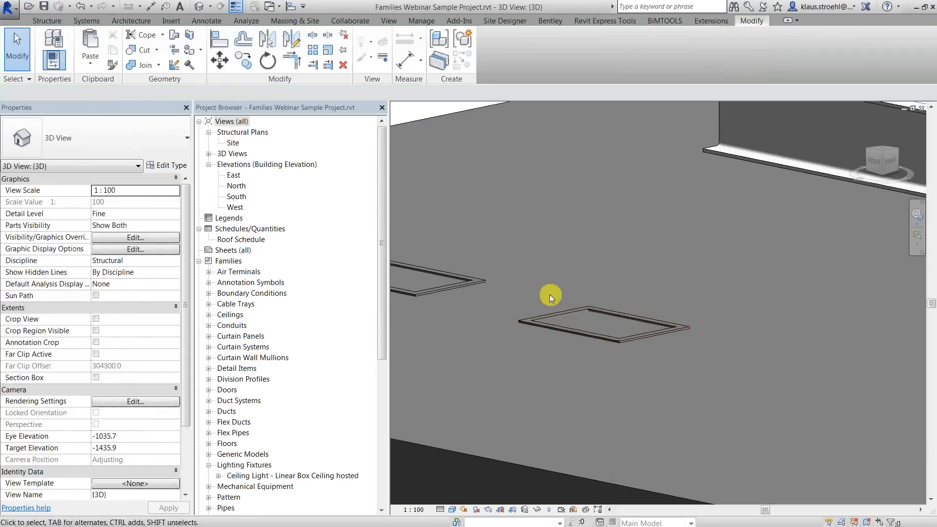
Create a new family from the template Metric Generic Model face based.rft
{"action": "left_click", "coordinate": [14, 11]}
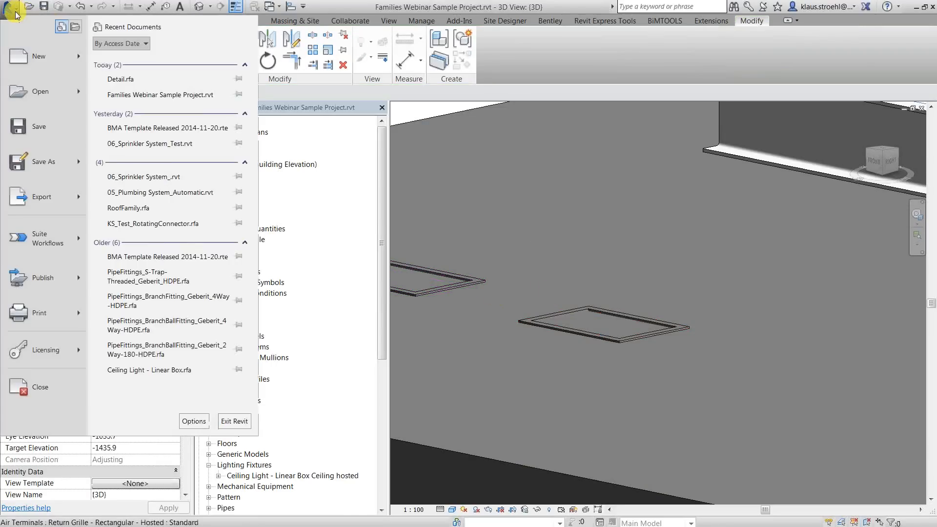
{"action": "mouse_move", "coordinate": [81, 61]}
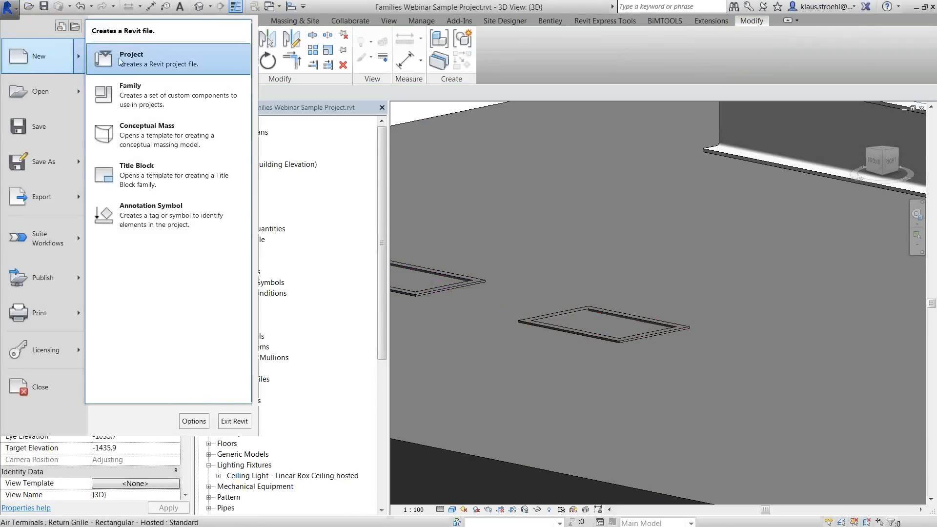
{"action": "left_click", "coordinate": [128, 88]}
{"action": "left_click", "coordinate": [272, 236]}
{"action": "scroll", "coordinate": [271, 244], "scroll_direction": "down", "scroll_amount": 2}
{"action": "scroll", "coordinate": [270, 248], "scroll_direction": "down", "scroll_amount": 5}
{"action": "scroll", "coordinate": [293, 282], "scroll_direction": "down", "scroll_amount": 2}
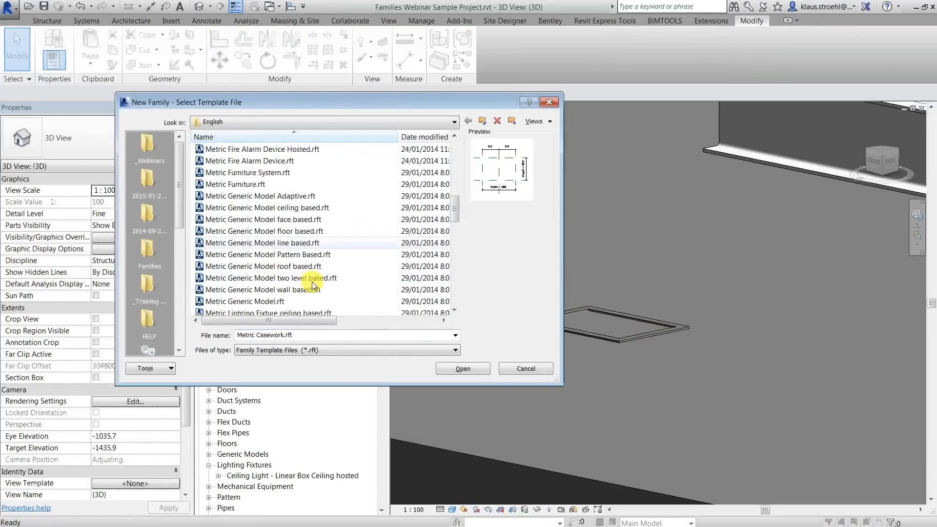
{"action": "left_click", "coordinate": [264, 219]}
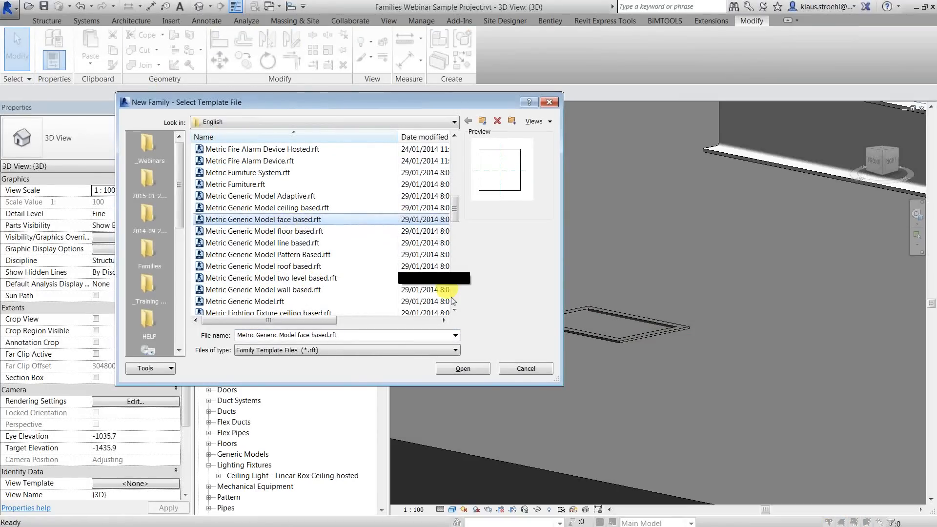
{"action": "left_click", "coordinate": [463, 368]}
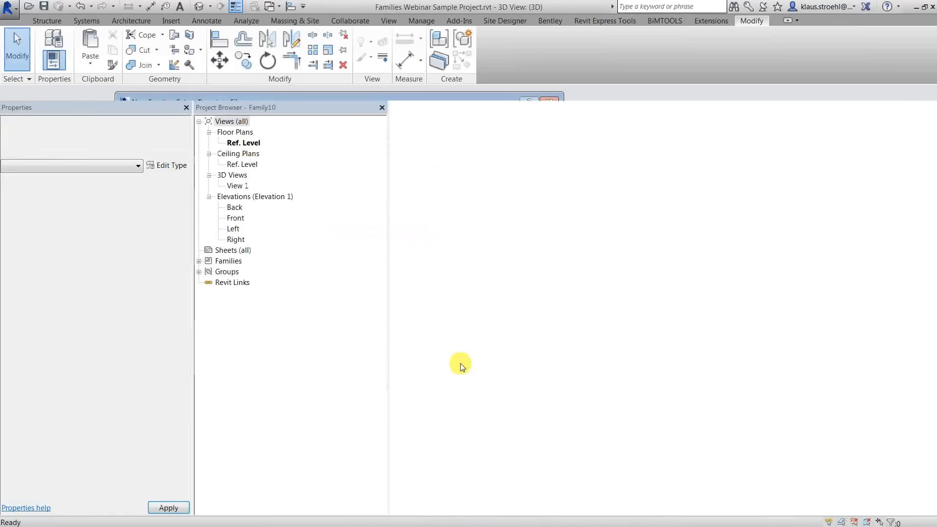
Draw two vertical reference planes in the Ref. Level plan, about 412 mm left and 400 mm right of the vertical centre plane
{"action": "middle_click_drag", "start_coordinate": [667, 298], "coordinate": [640, 283]}
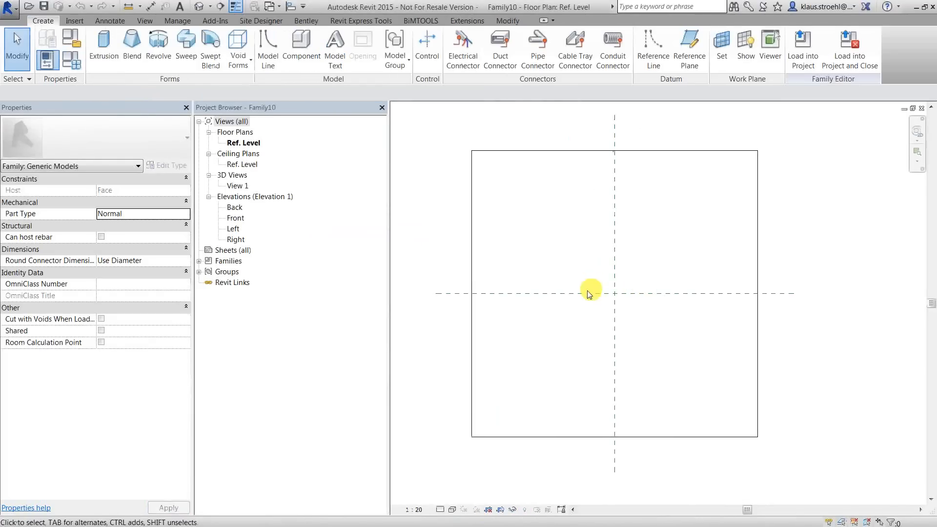
{"action": "scroll", "coordinate": [589, 294], "scroll_direction": "up", "scroll_amount": 2}
{"action": "scroll", "coordinate": [589, 293], "scroll_direction": "up", "scroll_amount": 2}
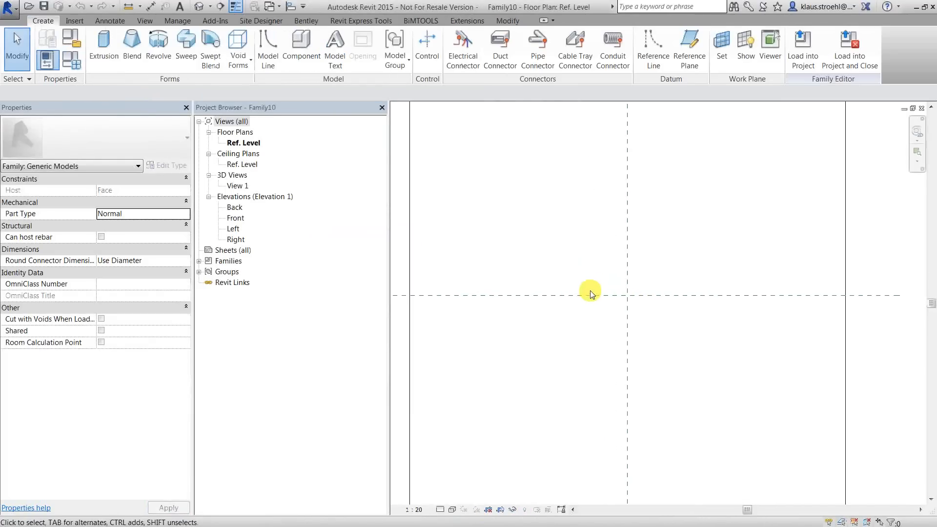
{"action": "middle_click_drag", "start_coordinate": [666, 228], "coordinate": [721, 250]}
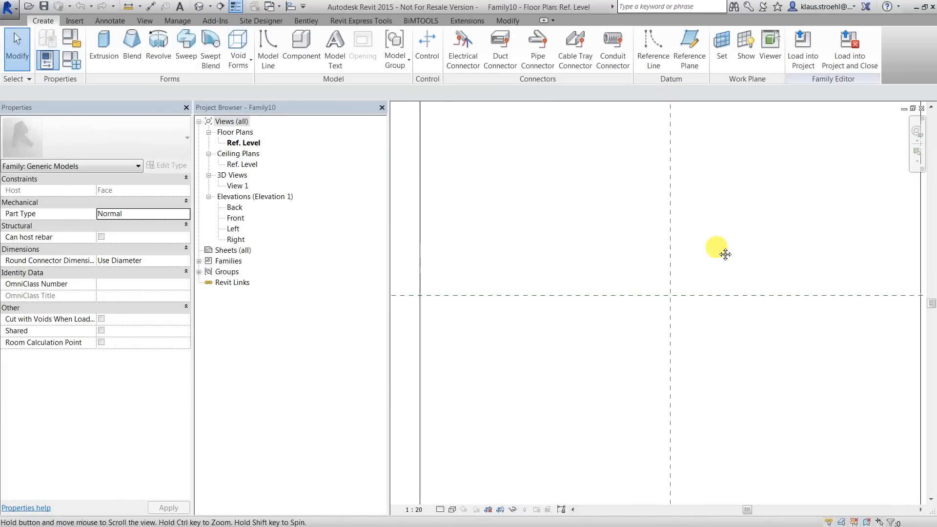
{"action": "left_click", "coordinate": [687, 52]}
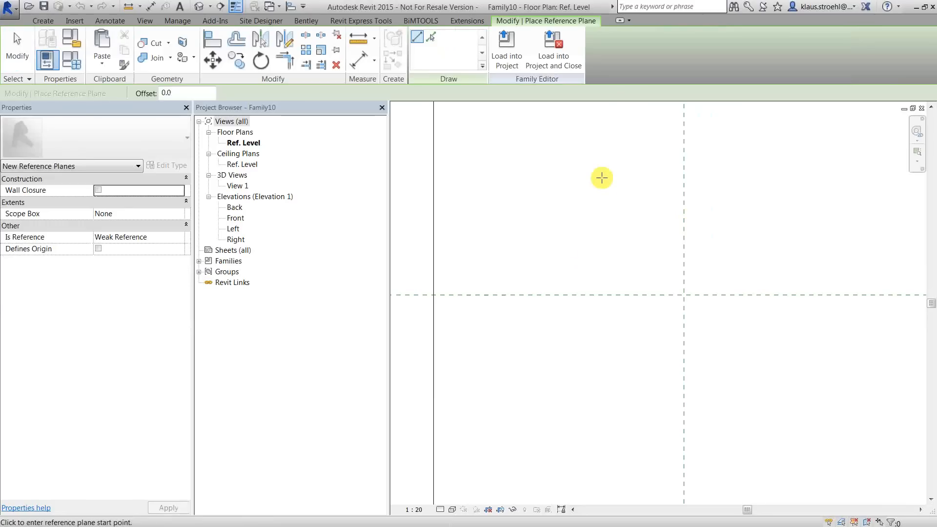
{"action": "left_click", "coordinate": [599, 167]}
{"action": "left_click", "coordinate": [595, 419]}
{"action": "scroll", "coordinate": [795, 393], "scroll_direction": "right", "scroll_amount": 3, "text": "shift"}
{"action": "left_click", "coordinate": [682, 166]}
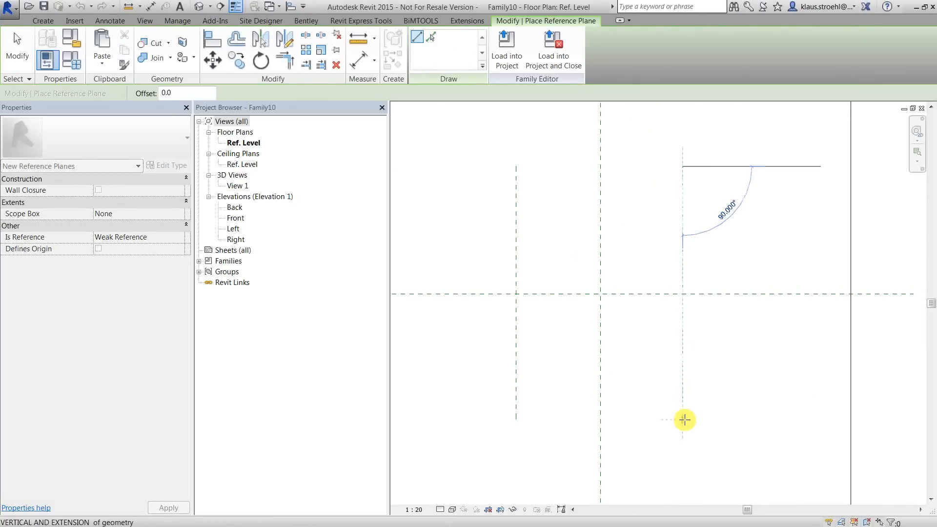
{"action": "left_click", "coordinate": [682, 419]}
Draw two horizontal reference planes, about 475 mm above and 500 mm below the horizontal centre plane
{"action": "left_click", "coordinate": [466, 196]}
{"action": "left_click", "coordinate": [738, 197]}
{"action": "left_click", "coordinate": [468, 395]}
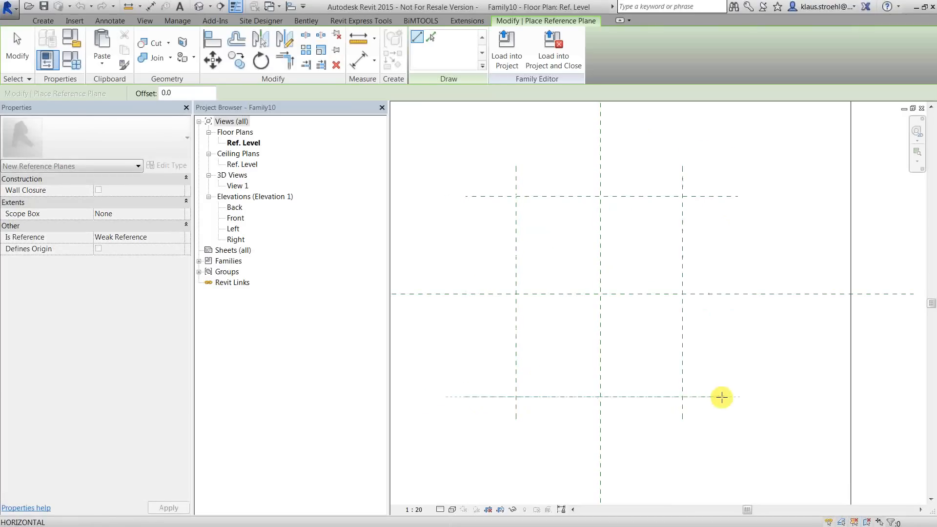
{"action": "left_click", "coordinate": [736, 397]}
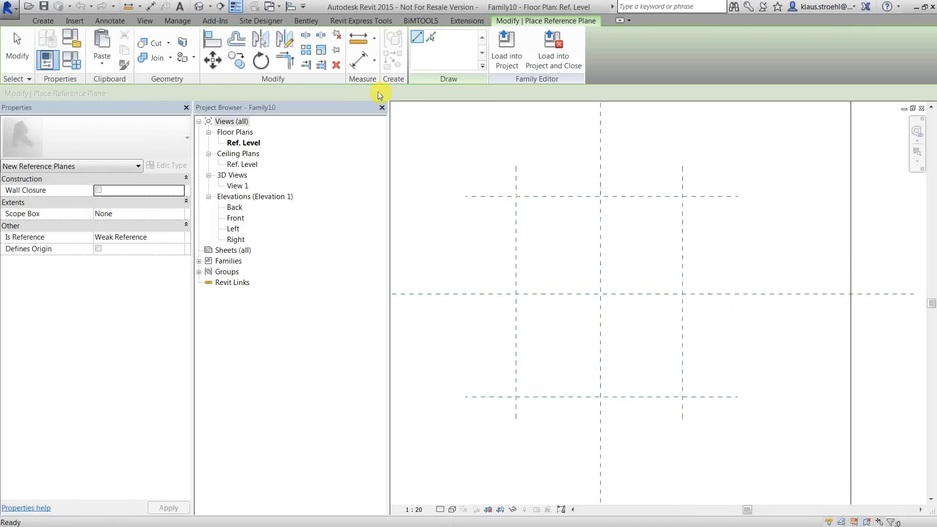
{"action": "key", "text": "Escape"}
Add an aligned dimension across the three horizontal reference planes and constrain its segments to be equal
{"action": "left_click", "coordinate": [150, 9]}
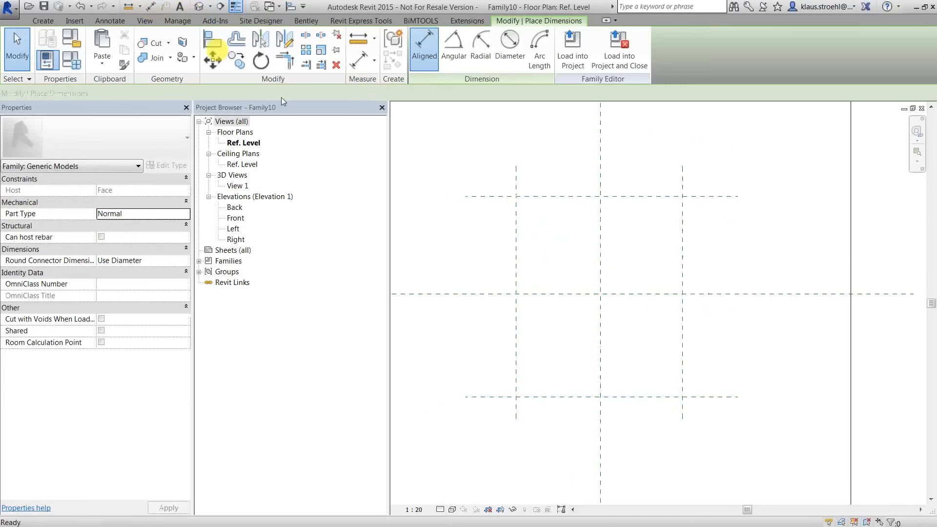
{"action": "left_click", "coordinate": [485, 197]}
{"action": "left_click", "coordinate": [492, 294]}
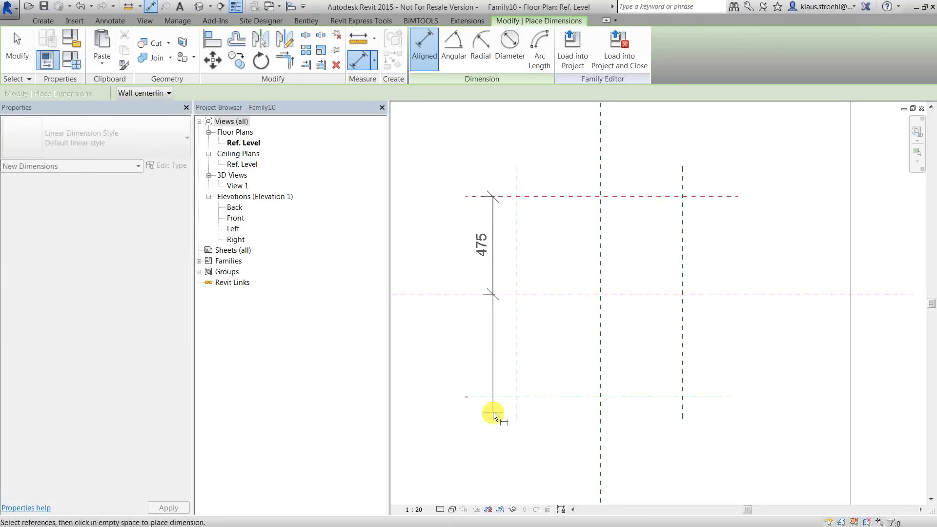
{"action": "left_click", "coordinate": [493, 397]}
{"action": "left_click", "coordinate": [454, 362]}
{"action": "key", "text": "Escape"}
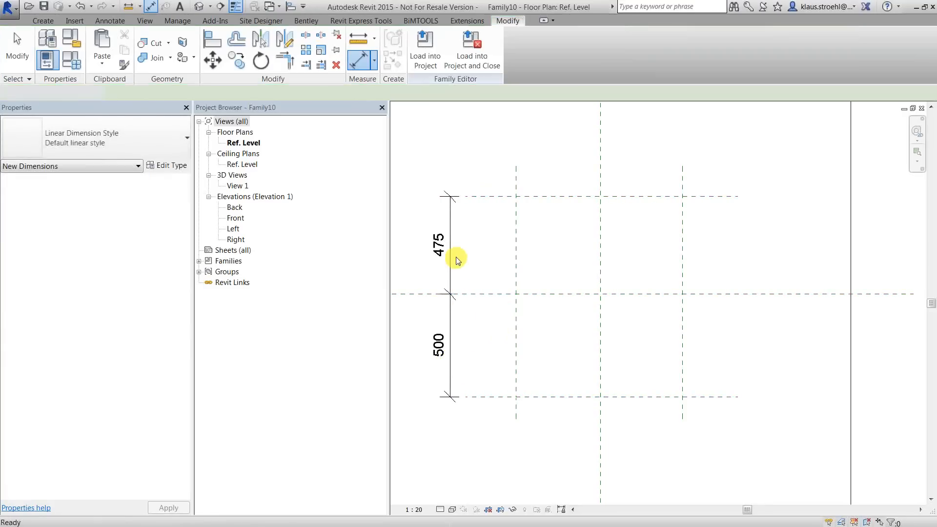
{"action": "left_click", "coordinate": [451, 256]}
{"action": "left_click", "coordinate": [505, 301]}
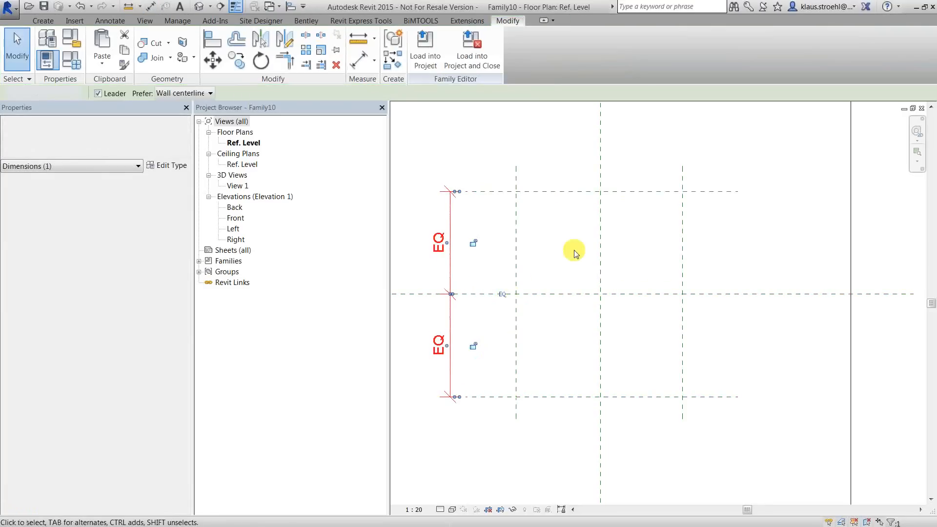
{"action": "left_click", "coordinate": [574, 249]}
Add an aligned dimension across the three vertical reference planes and constrain its segments to be equal
{"action": "left_click", "coordinate": [152, 6]}
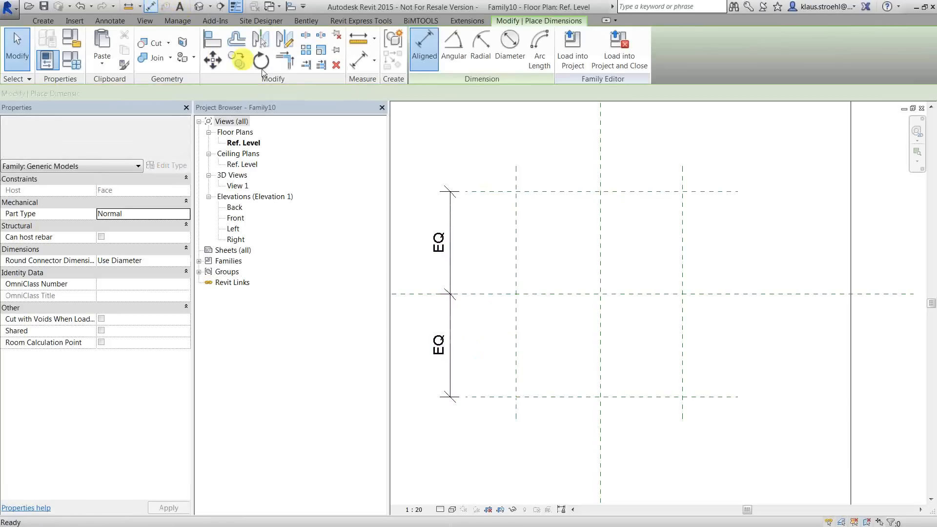
{"action": "left_click", "coordinate": [515, 231]}
{"action": "left_click", "coordinate": [600, 230]}
{"action": "left_click", "coordinate": [682, 227]}
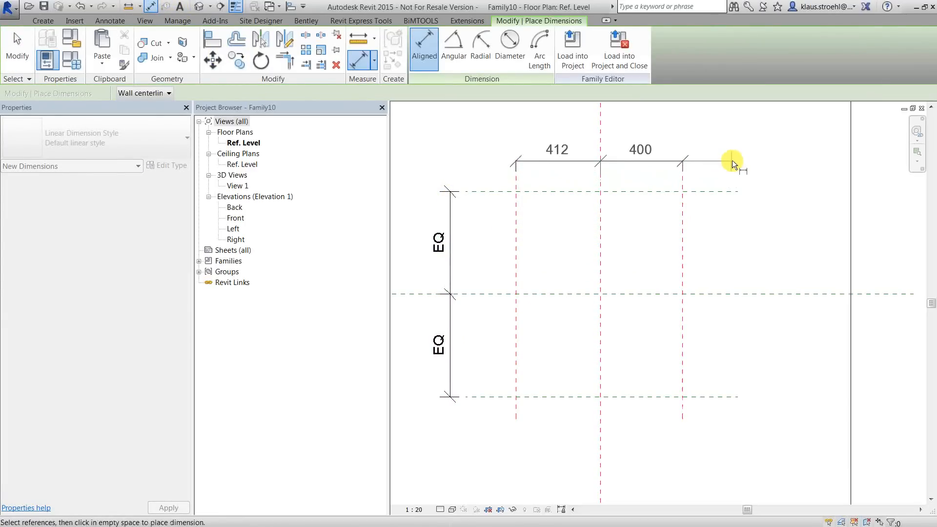
{"action": "left_click", "coordinate": [732, 160]}
{"action": "left_click", "coordinate": [600, 108]}
{"action": "middle_click_drag", "start_coordinate": [597, 197], "coordinate": [610, 227]}
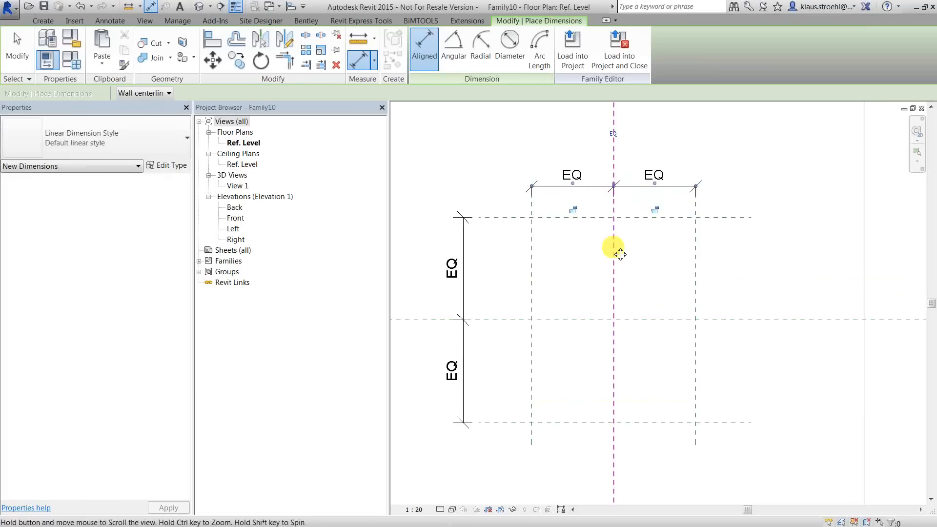
Add overall aligned dimensions between the two outer vertical reference planes and between the two outer horizontal ones
{"action": "left_click", "coordinate": [534, 272]}
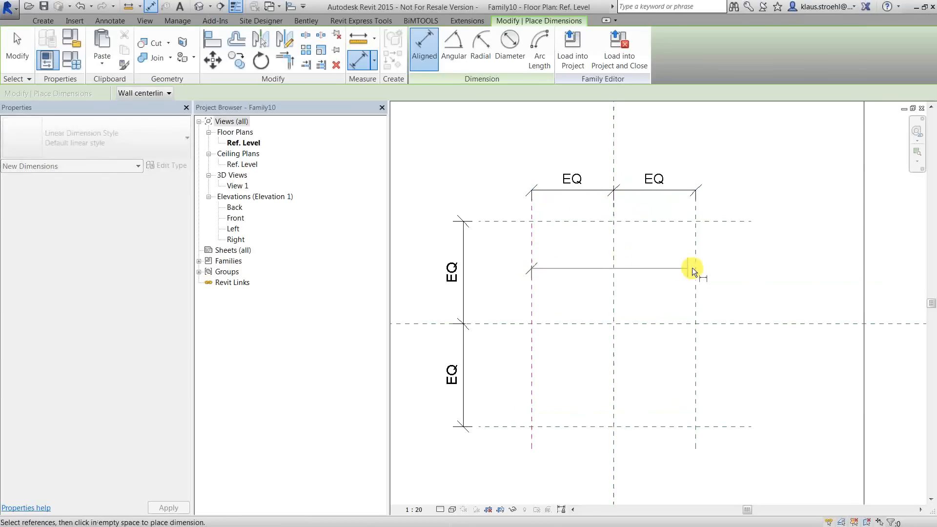
{"action": "left_click", "coordinate": [694, 267]}
{"action": "left_click", "coordinate": [739, 155]}
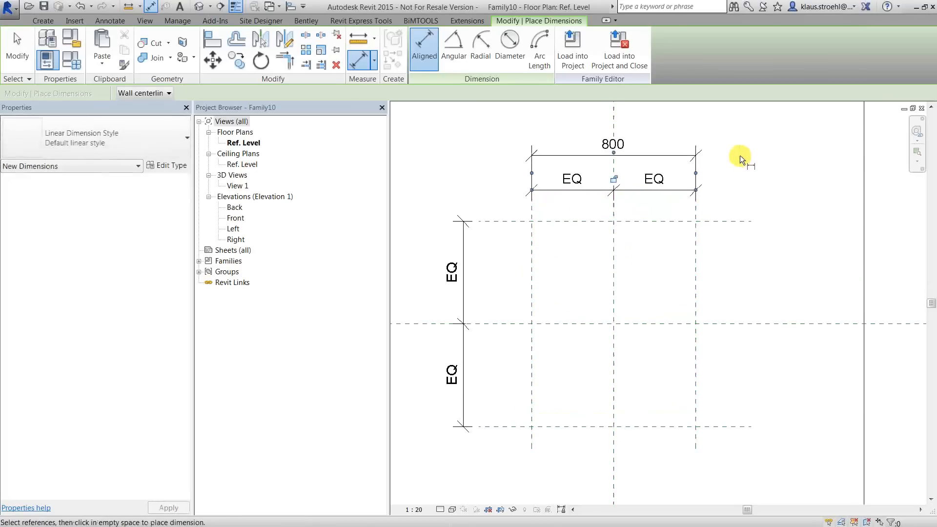
{"action": "left_click", "coordinate": [502, 222]}
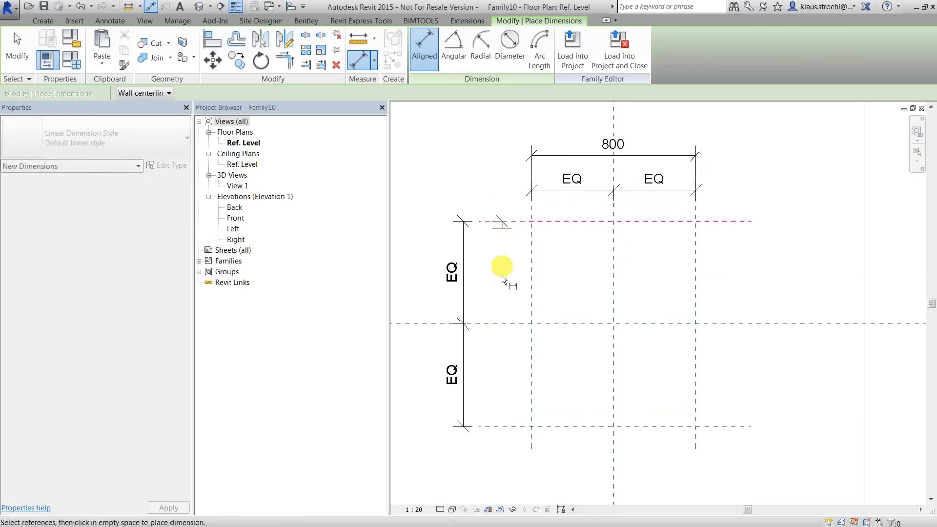
{"action": "left_click", "coordinate": [507, 425]}
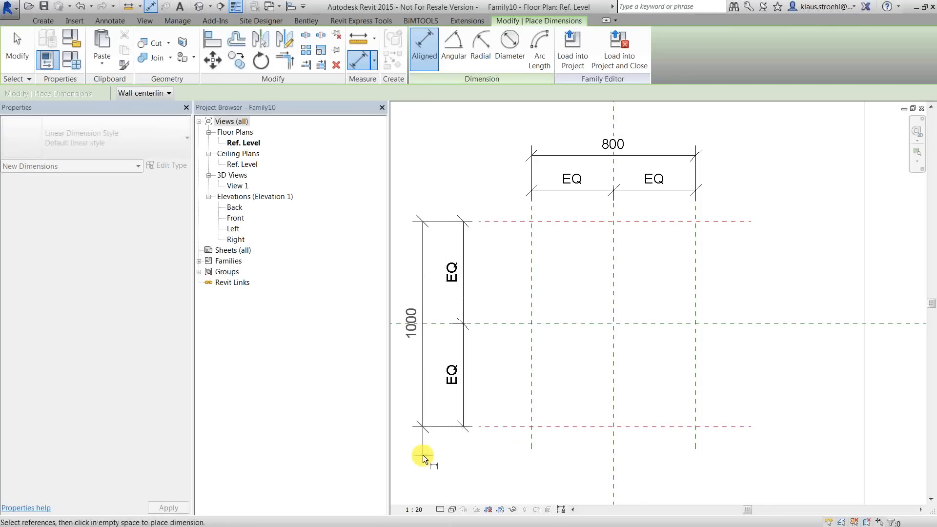
{"action": "left_click", "coordinate": [423, 454]}
{"action": "key", "text": "Escape"}
{"action": "middle_click_drag", "start_coordinate": [451, 318], "coordinate": [464, 316]}
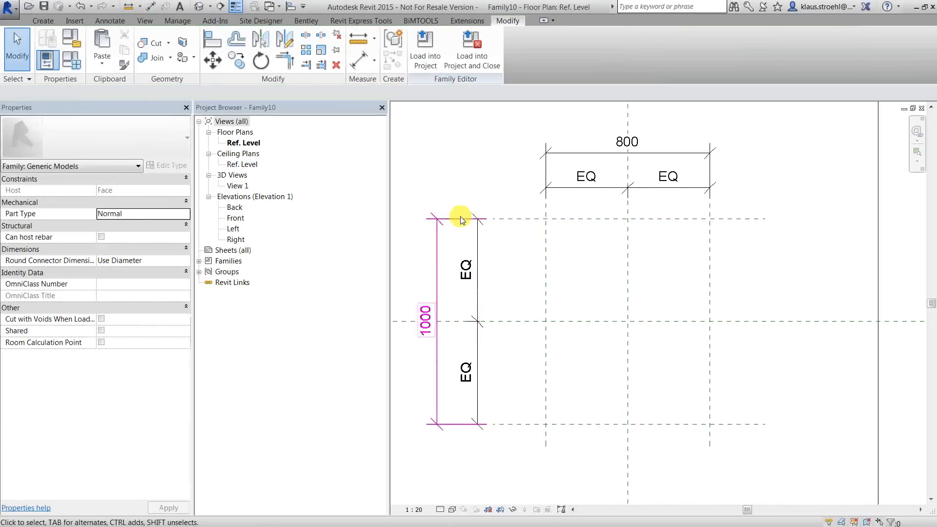
Label the overall vertical dimension with a new instance family parameter named Y
{"action": "left_click", "coordinate": [436, 279]}
{"action": "left_click", "coordinate": [285, 93]}
{"action": "left_click", "coordinate": [282, 115]}
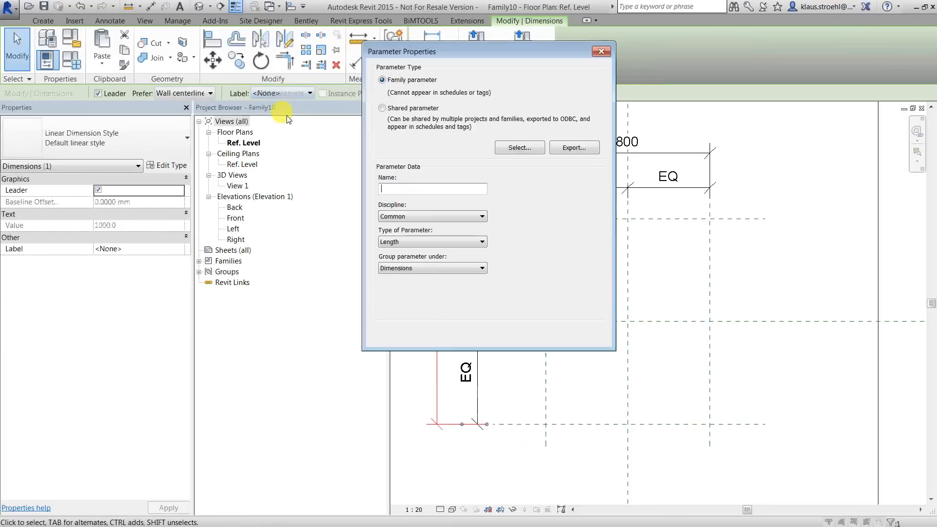
{"action": "type", "text": "Y"}
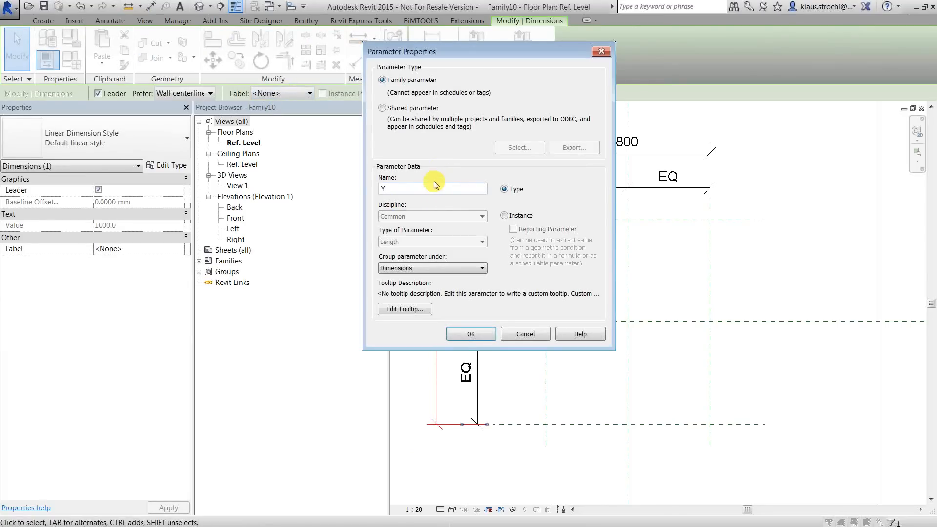
{"action": "left_click", "coordinate": [505, 216]}
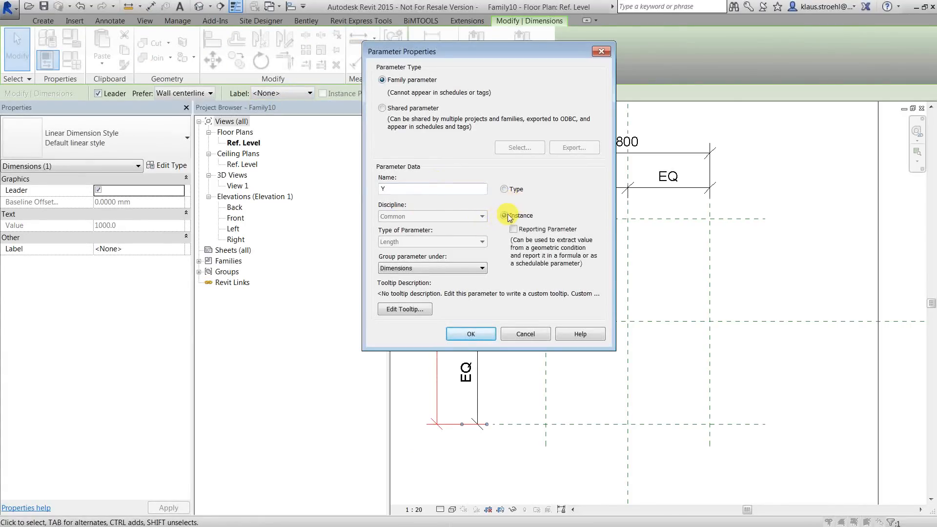
{"action": "left_click", "coordinate": [472, 335]}
Label the overall horizontal dimension with a new instance family parameter named X
{"action": "left_click", "coordinate": [612, 152]}
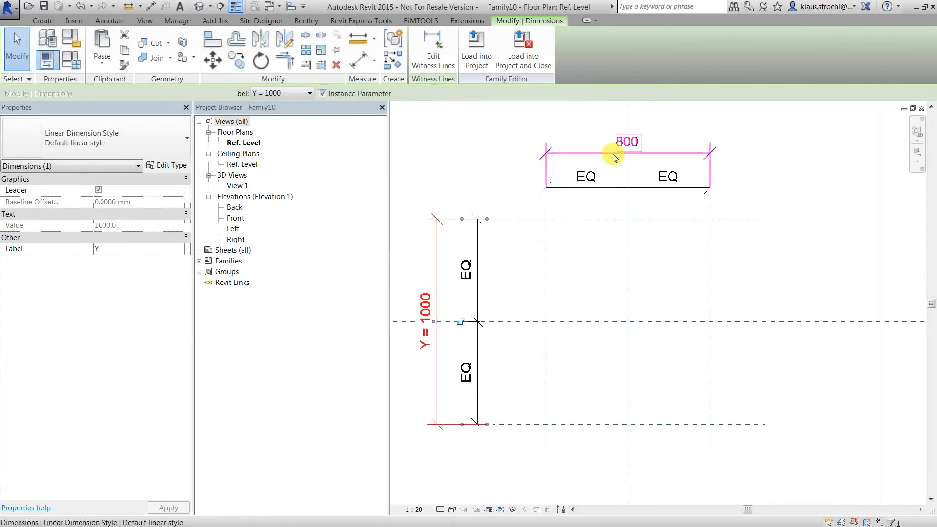
{"action": "left_click", "coordinate": [297, 93]}
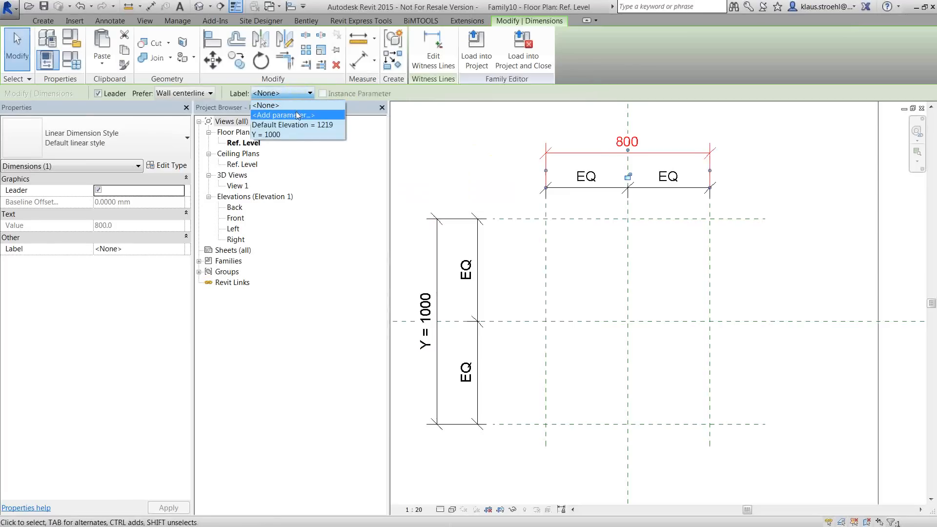
{"action": "left_click", "coordinate": [295, 111]}
{"action": "type", "text": "X"}
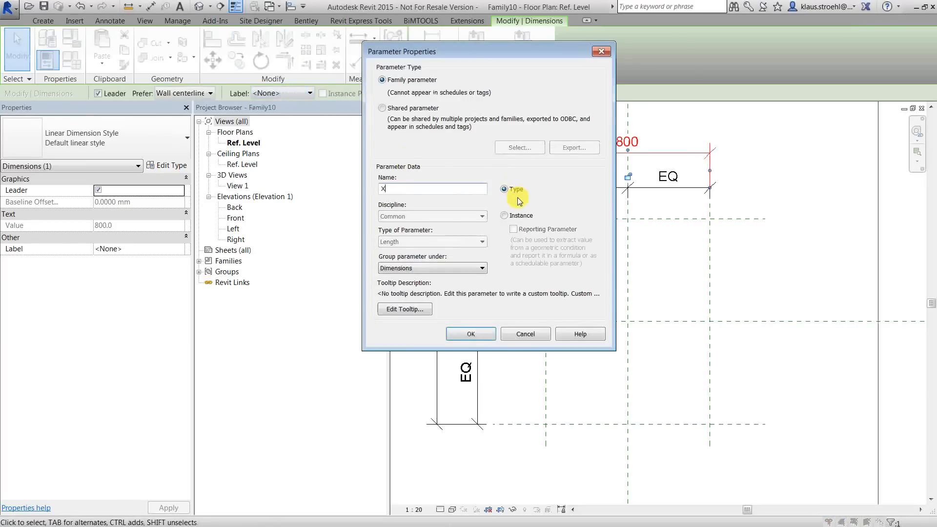
{"action": "left_click", "coordinate": [505, 216]}
{"action": "left_click", "coordinate": [472, 333]}
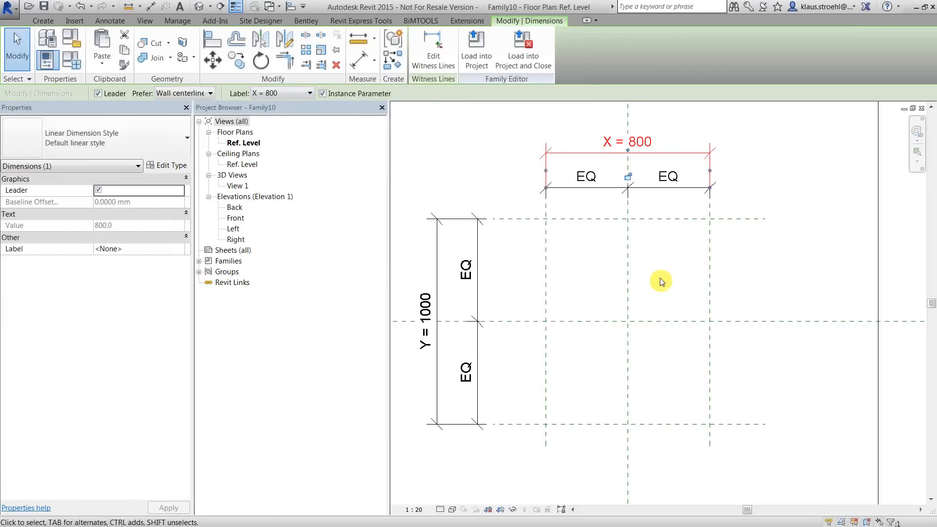
{"action": "left_click", "coordinate": [642, 277]}
{"action": "middle_click_drag", "start_coordinate": [642, 276], "coordinate": [608, 292]}
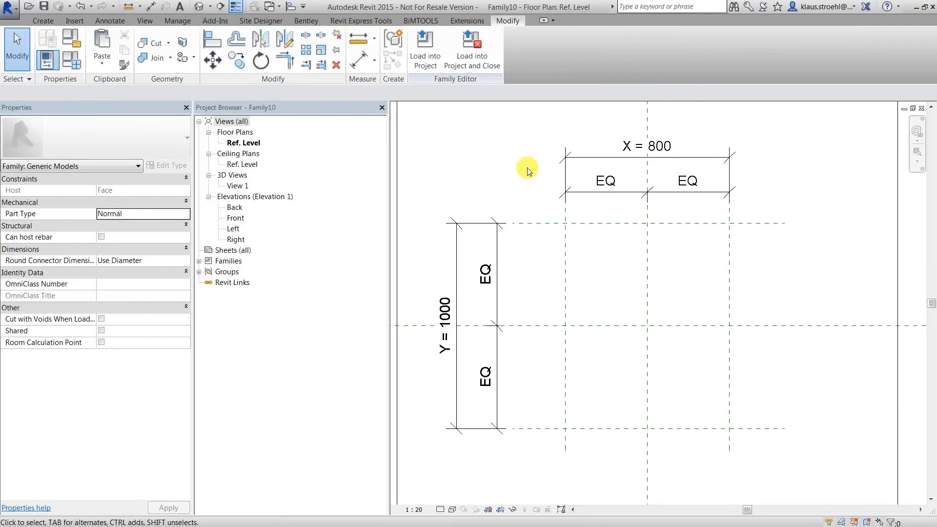
{"action": "middle_click_drag", "start_coordinate": [504, 178], "coordinate": [533, 184]}
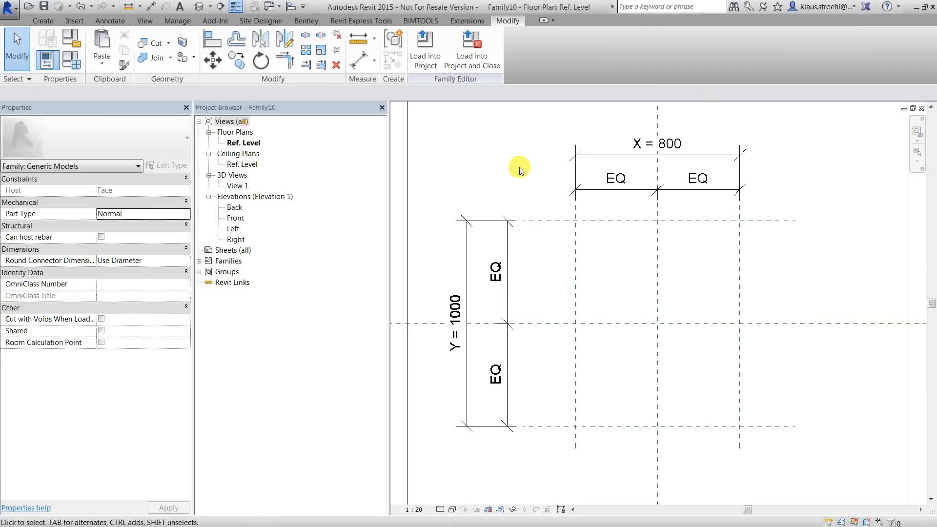
{"action": "middle_click_drag", "start_coordinate": [532, 186], "coordinate": [534, 178]}
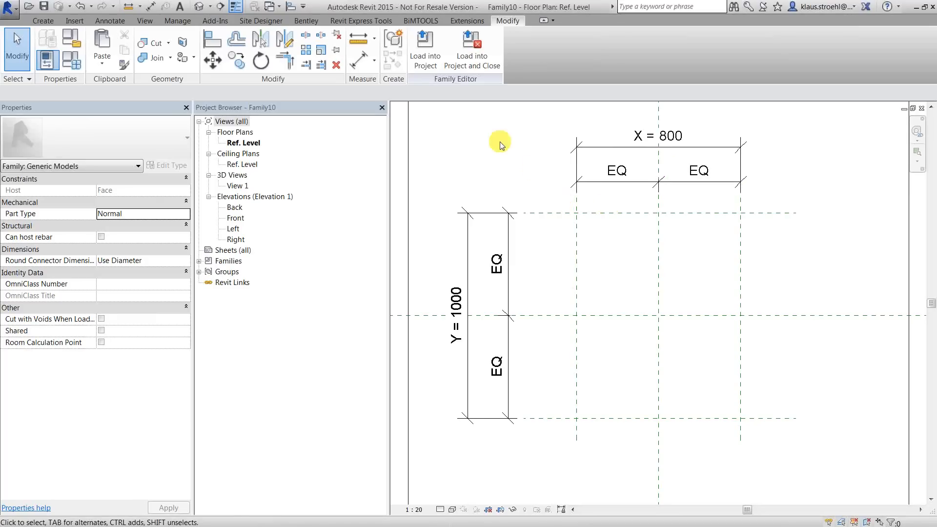
Open the Front elevation and draw a horizontal reference plane about 257 mm above the Ref. Level, crossing the three vertical planes
{"action": "double_click", "coordinate": [237, 218]}
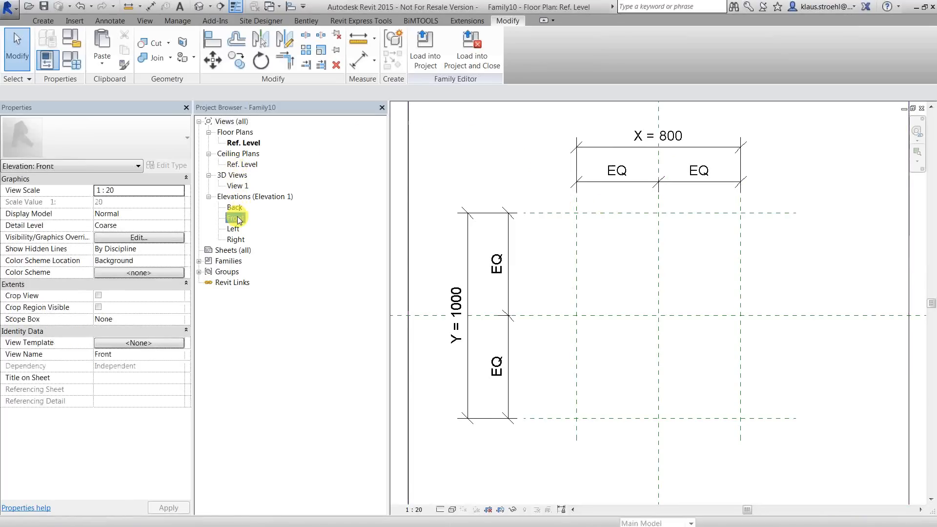
{"action": "middle_click_drag", "start_coordinate": [638, 395], "coordinate": [634, 331]}
{"action": "scroll", "coordinate": [633, 330], "scroll_direction": "up", "scroll_amount": 1}
{"action": "scroll", "coordinate": [724, 329], "scroll_direction": "up", "scroll_amount": 1}
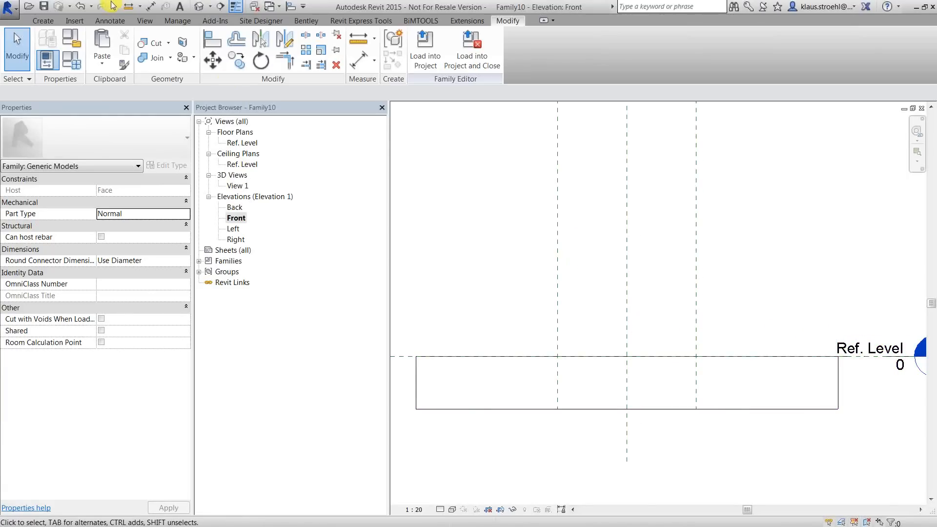
{"action": "left_click", "coordinate": [53, 21]}
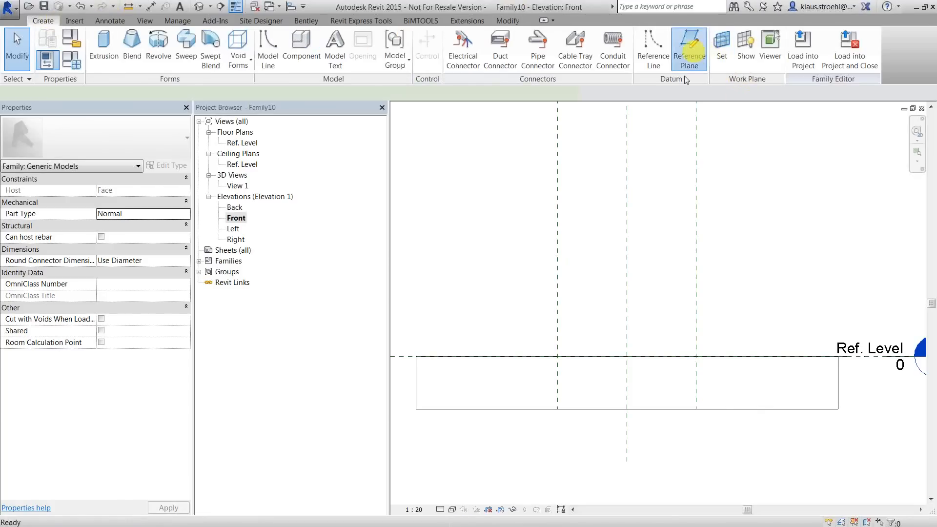
{"action": "left_click", "coordinate": [745, 43]}
{"action": "left_click", "coordinate": [490, 311]}
{"action": "left_click", "coordinate": [755, 311]}
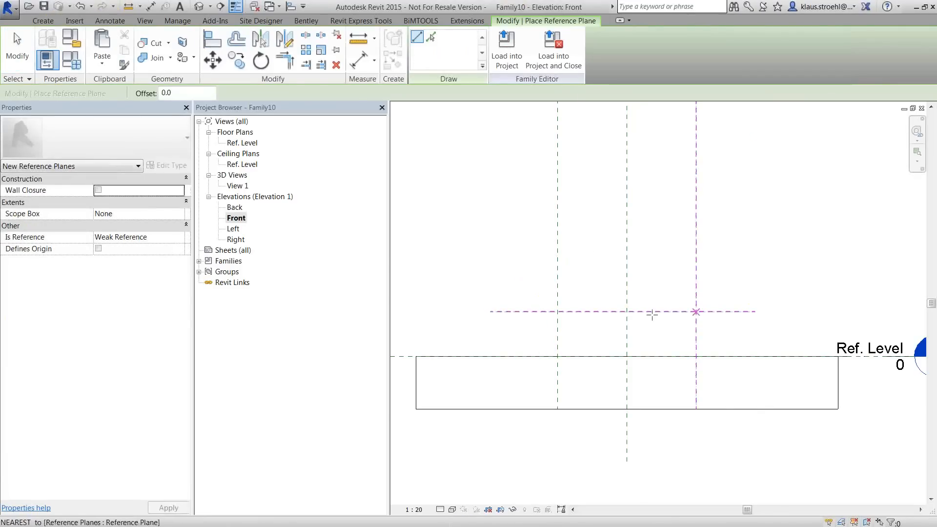
{"action": "key", "text": "Escape"}
{"action": "key", "text": "Escape"}
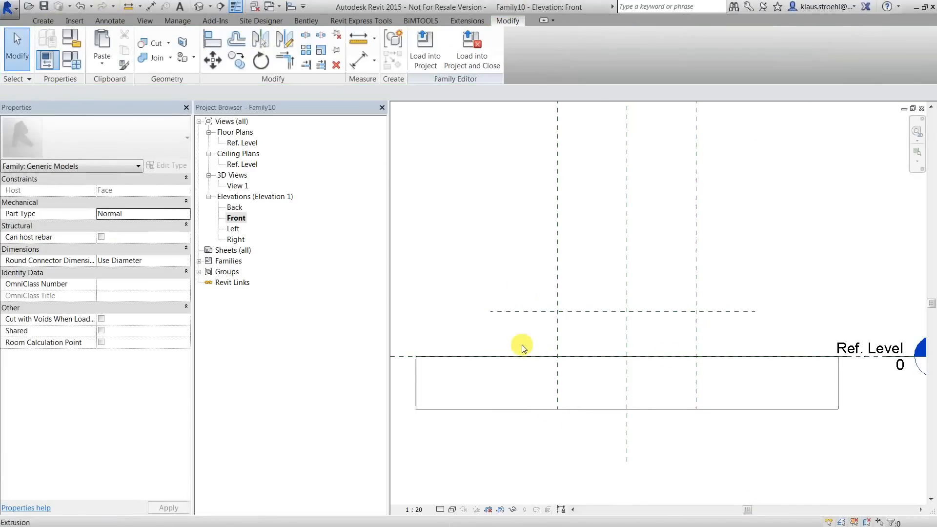
Add an aligned dimension from the reference plane at the Ref. Level, not the extrusion edge, to the new horizontal reference plane
{"action": "left_click", "coordinate": [155, 7]}
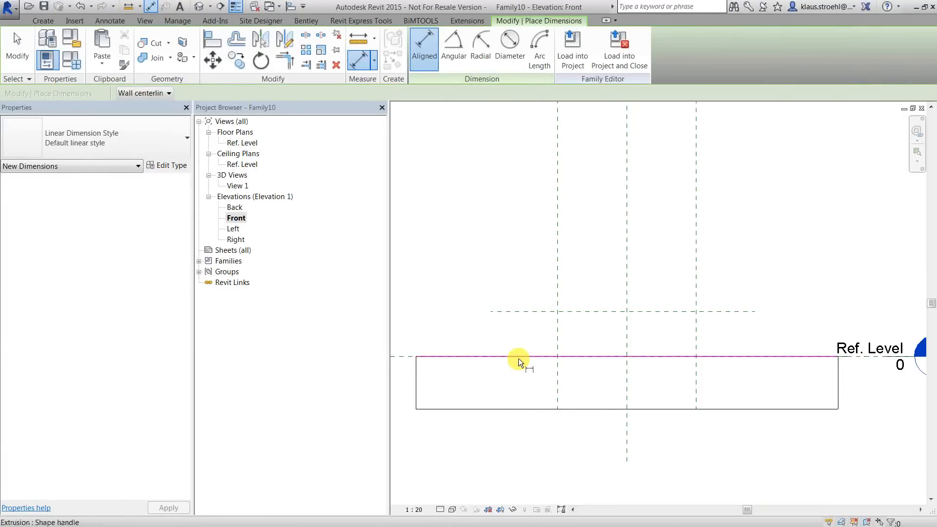
{"action": "scroll", "coordinate": [681, 355], "scroll_direction": "up", "scroll_amount": 3}
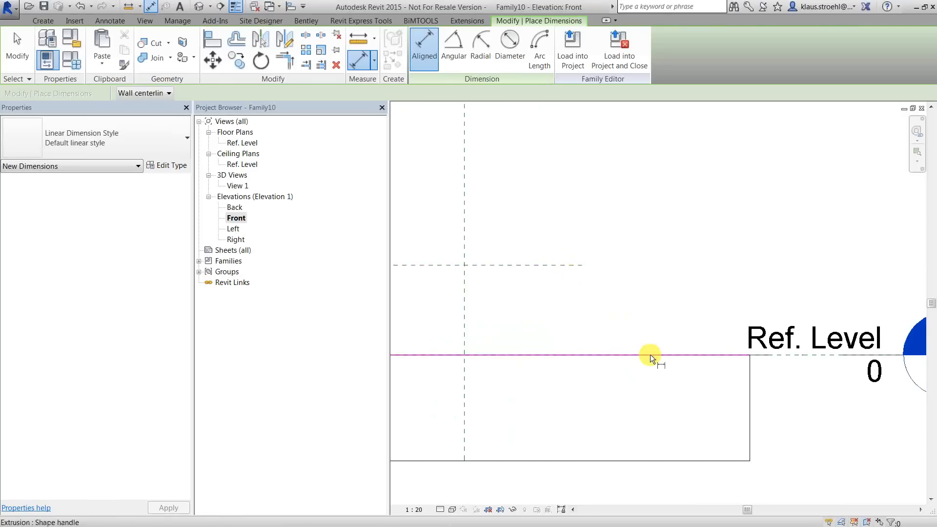
{"action": "key", "text": "Tab"}
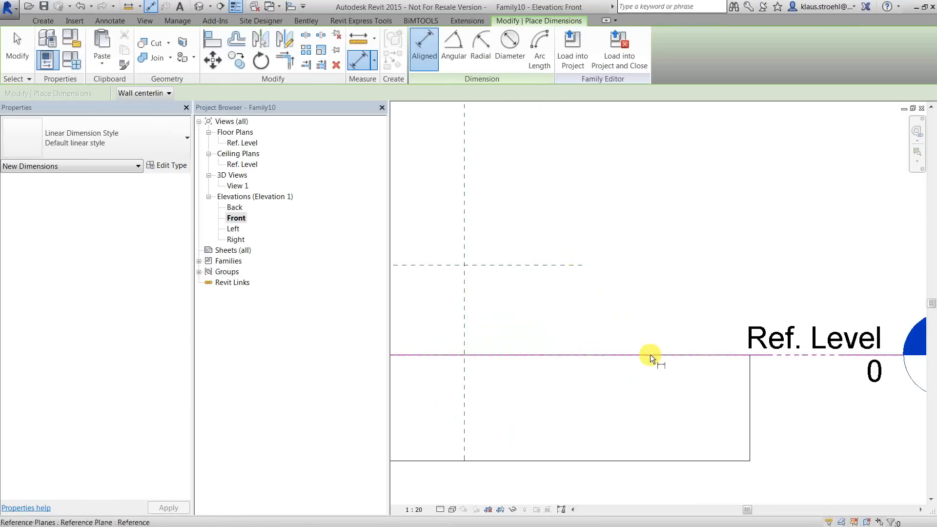
{"action": "left_click", "coordinate": [650, 354]}
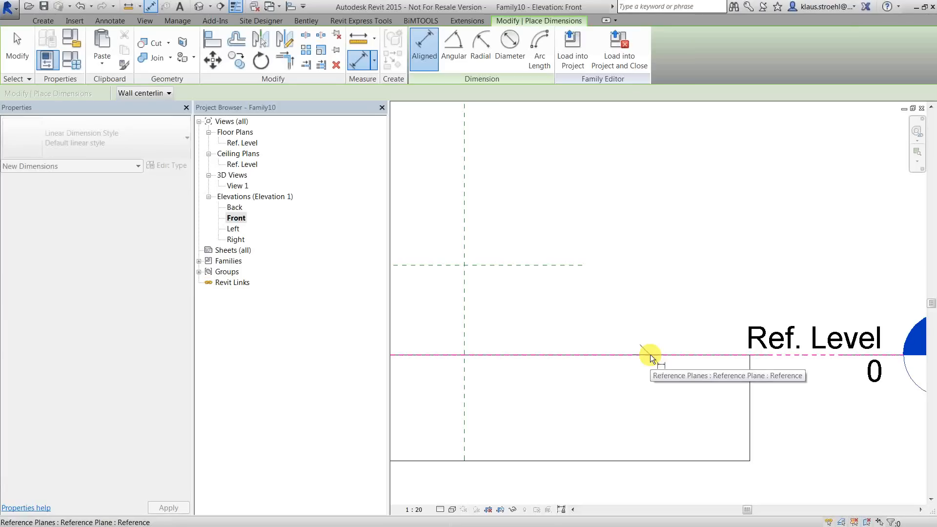
{"action": "scroll", "coordinate": [666, 344], "scroll_direction": "down", "scroll_amount": 1}
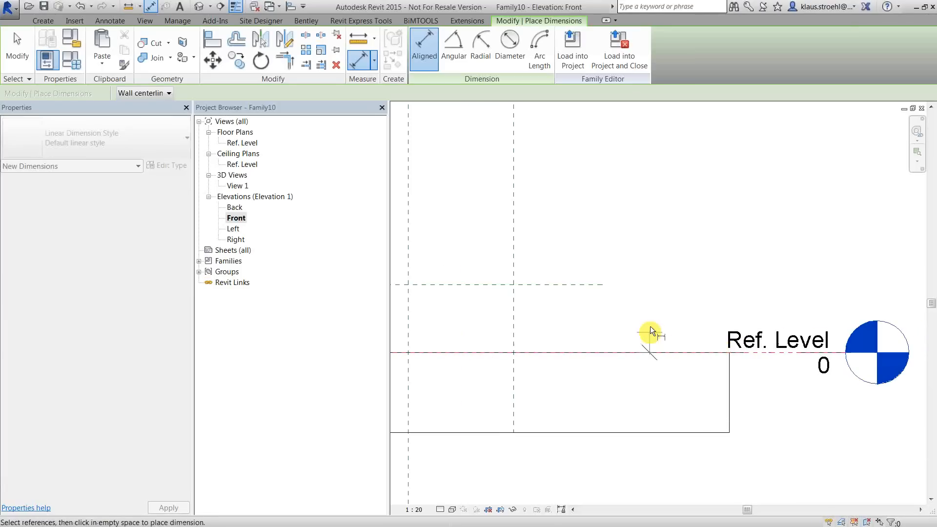
{"action": "middle_click_drag", "start_coordinate": [538, 352], "coordinate": [820, 337]}
{"action": "left_click", "coordinate": [539, 270]}
{"action": "left_click", "coordinate": [494, 215]}
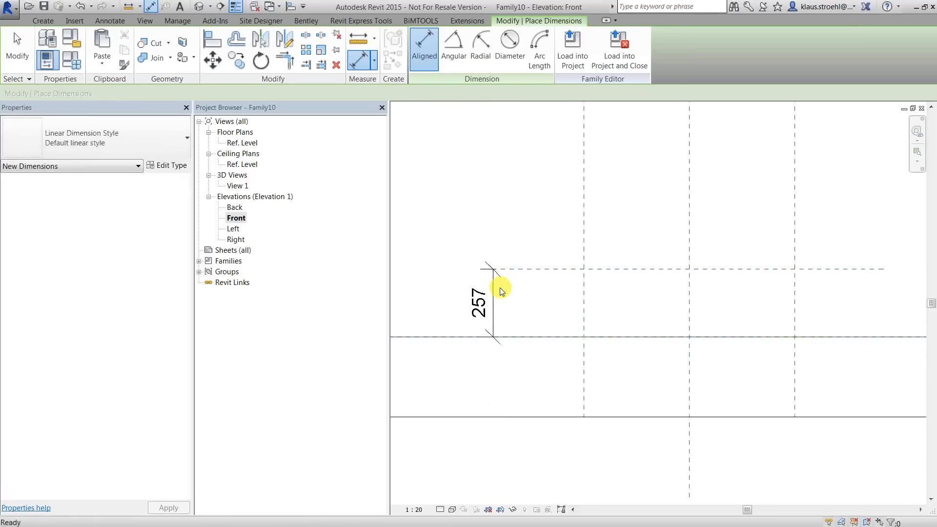
{"action": "key", "text": "Escape"}
Label the dimension above the Ref. Level with a new instance family parameter named Offset
{"action": "left_click", "coordinate": [495, 291]}
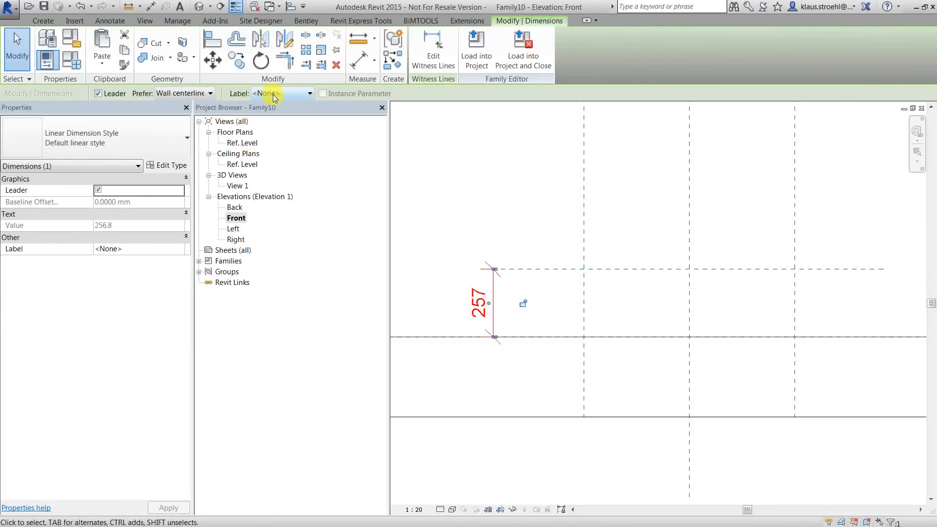
{"action": "left_click", "coordinate": [274, 98]}
{"action": "left_click", "coordinate": [276, 111]}
{"action": "type", "text": "Offset"}
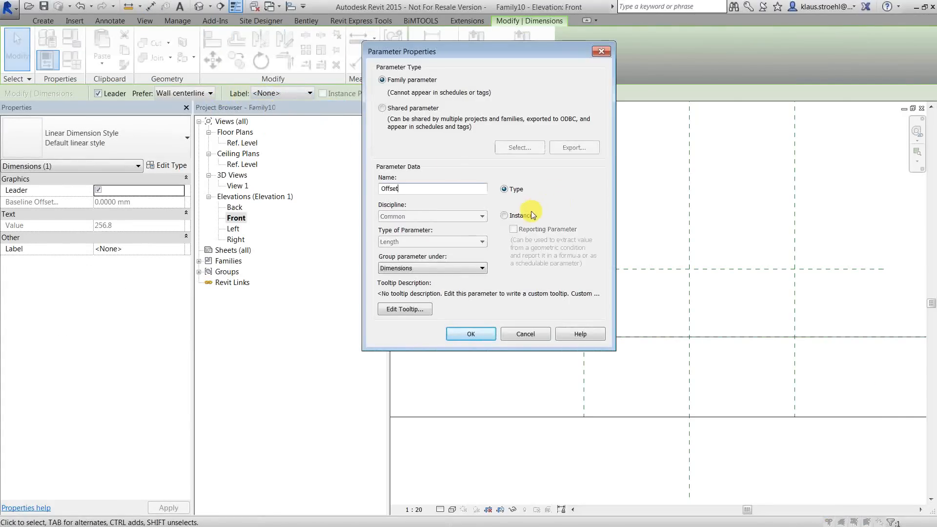
{"action": "left_click", "coordinate": [532, 215]}
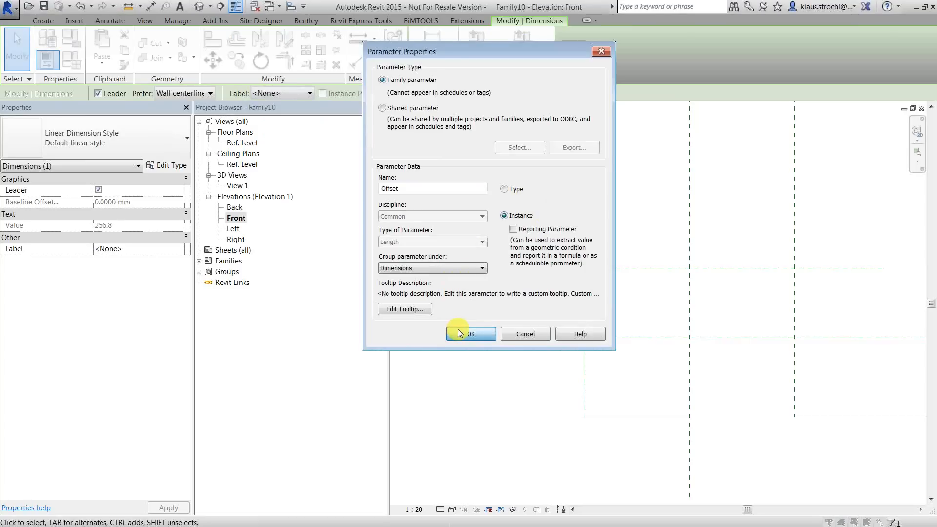
{"action": "left_click", "coordinate": [469, 333]}
{"action": "middle_click_drag", "start_coordinate": [717, 317], "coordinate": [584, 352]}
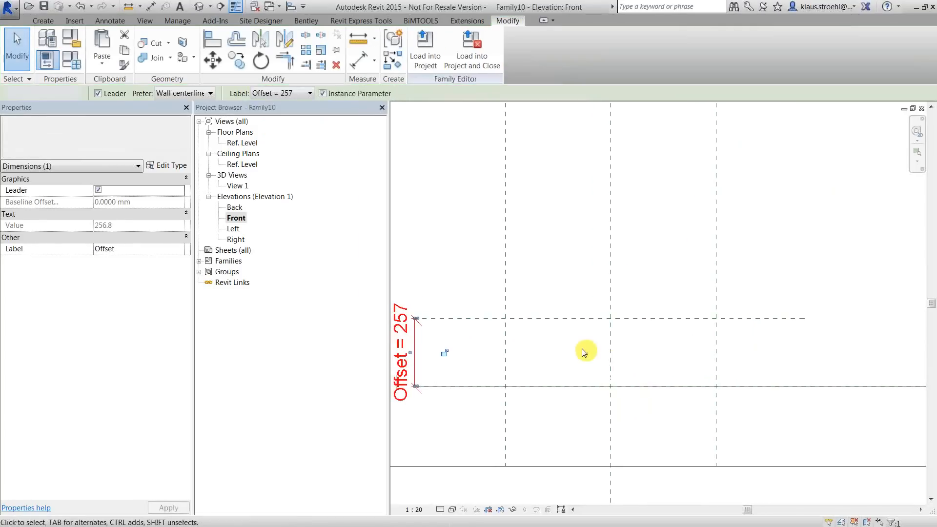
{"action": "left_click", "coordinate": [584, 352]}
Name the horizontal reference plane above the Ref. Level BasePlane
{"action": "left_click", "coordinate": [558, 318]}
{"action": "left_click", "coordinate": [135, 237]}
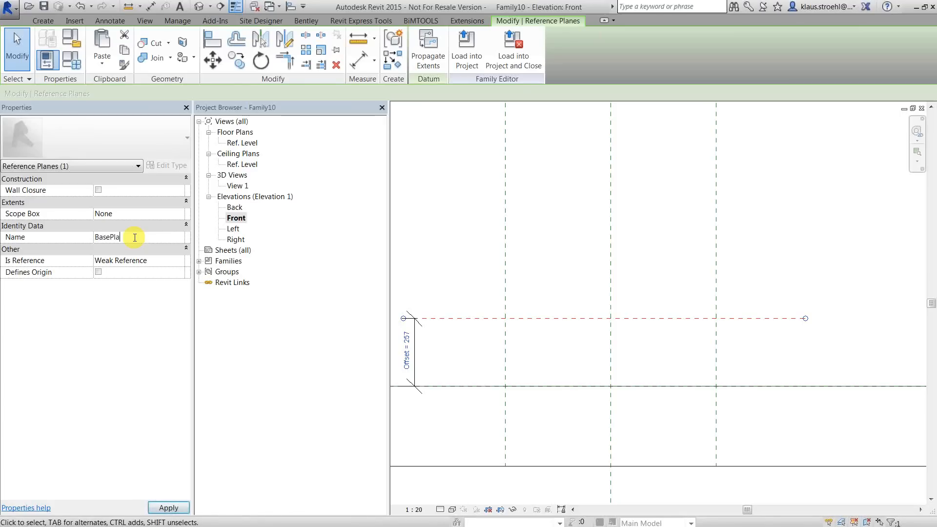
{"action": "left_click", "coordinate": [555, 205]}
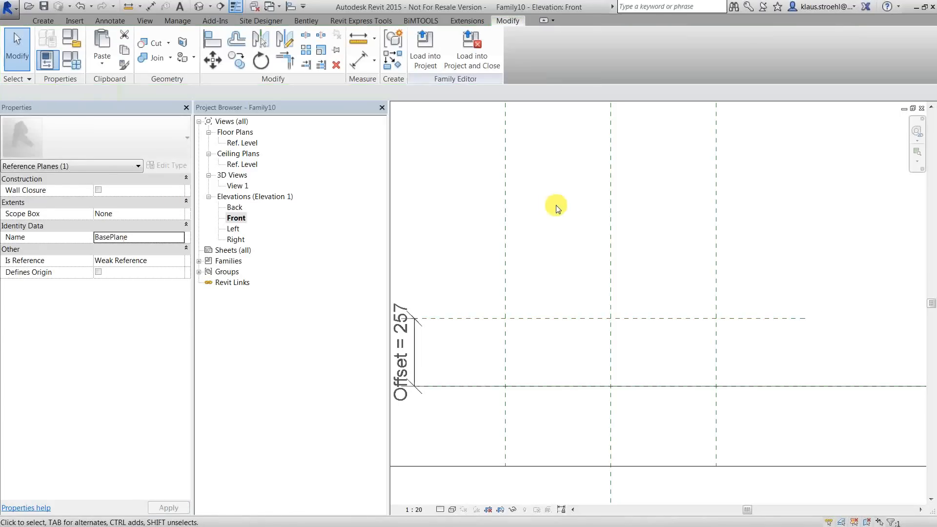
Open the Ref. Level floor plan and set the work plane to Reference Plane : BasePlane
{"action": "double_click", "coordinate": [240, 143]}
{"action": "middle_click_drag", "start_coordinate": [566, 279], "coordinate": [580, 303]}
{"action": "scroll", "coordinate": [580, 303], "scroll_direction": "down", "scroll_amount": 3}
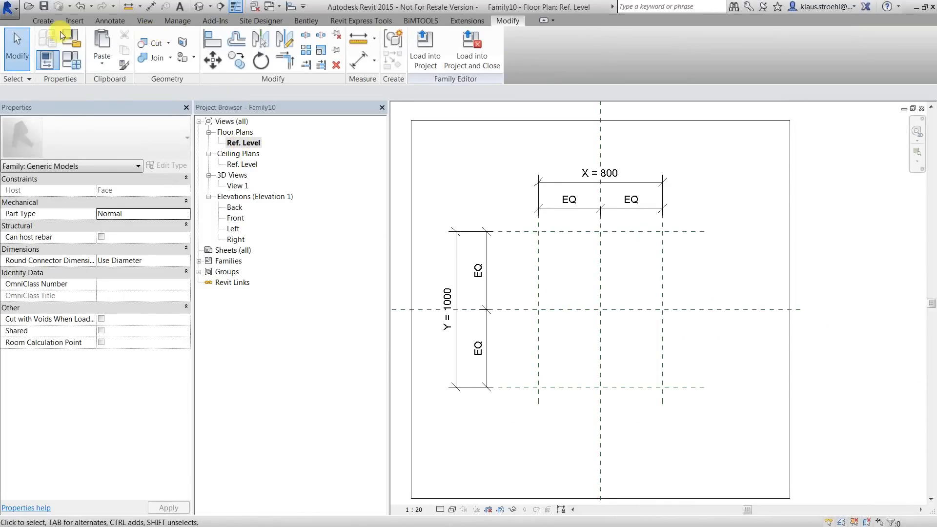
{"action": "left_click", "coordinate": [44, 25]}
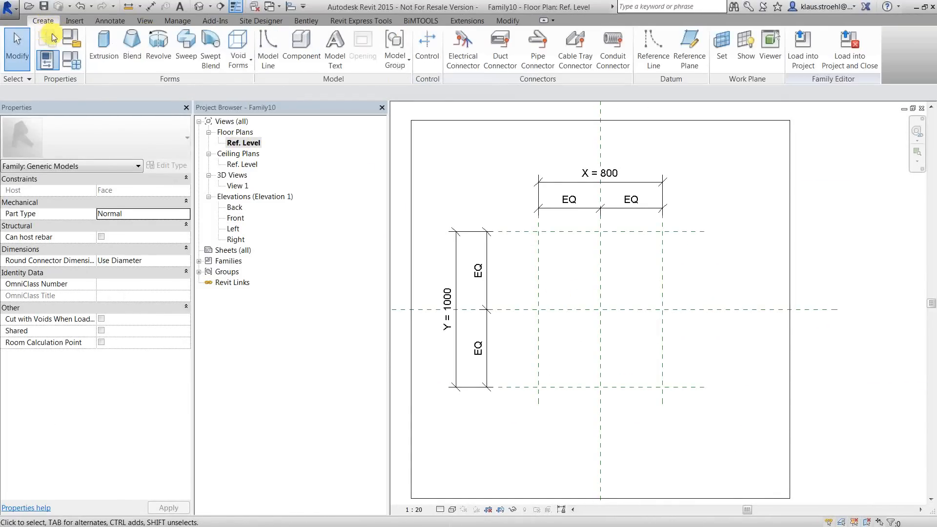
{"action": "left_click", "coordinate": [721, 44]}
{"action": "left_click", "coordinate": [458, 219]}
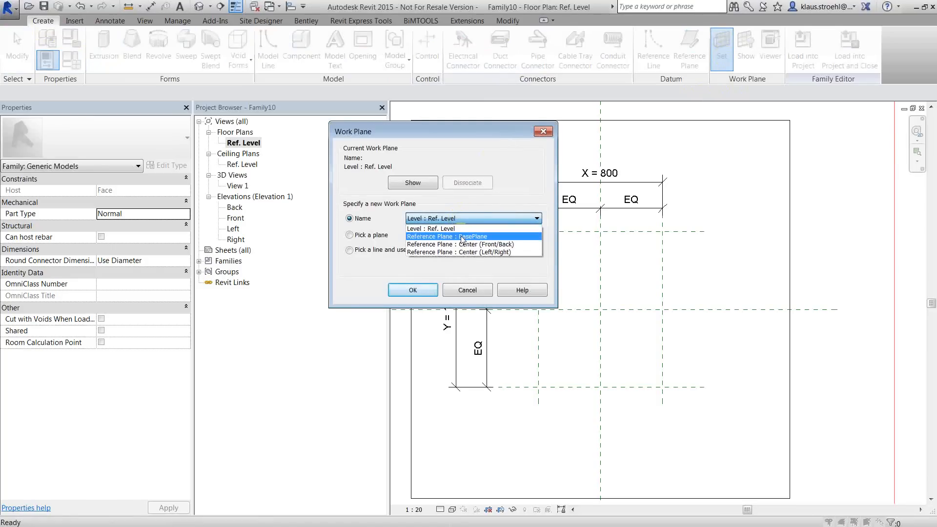
{"action": "left_click", "coordinate": [462, 236]}
{"action": "left_click", "coordinate": [410, 290]}
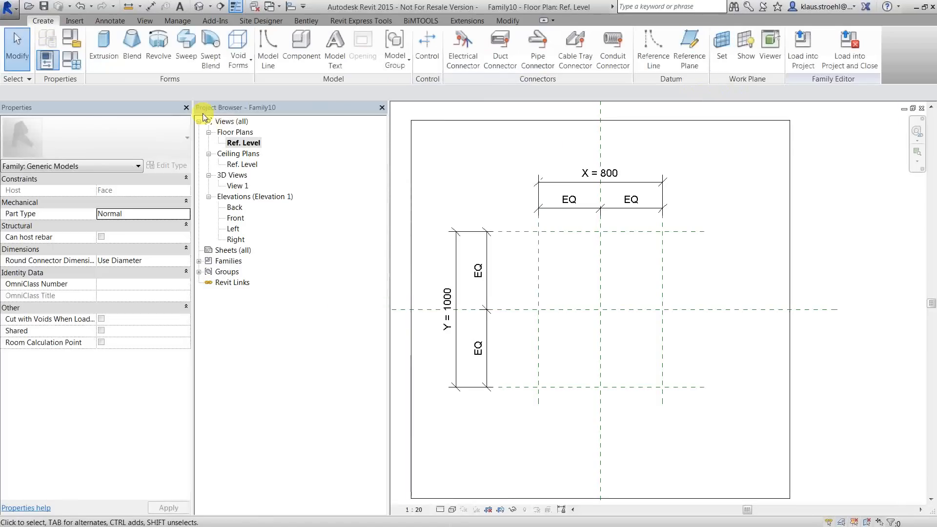
Start an extrusion and sketch a rectangle between the intersections of the outer X and Y reference planes
{"action": "left_click", "coordinate": [103, 52]}
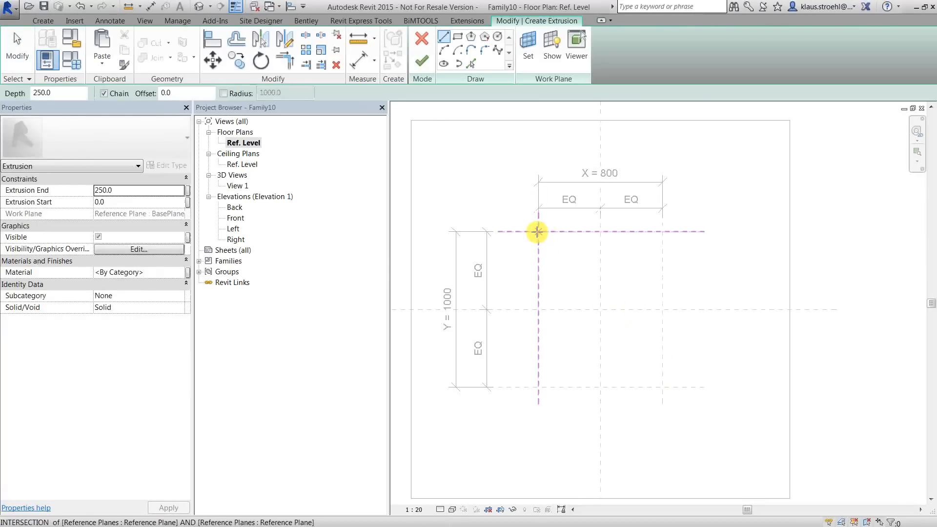
{"action": "left_click", "coordinate": [537, 231]}
{"action": "left_click", "coordinate": [458, 39]}
{"action": "left_click", "coordinate": [540, 232]}
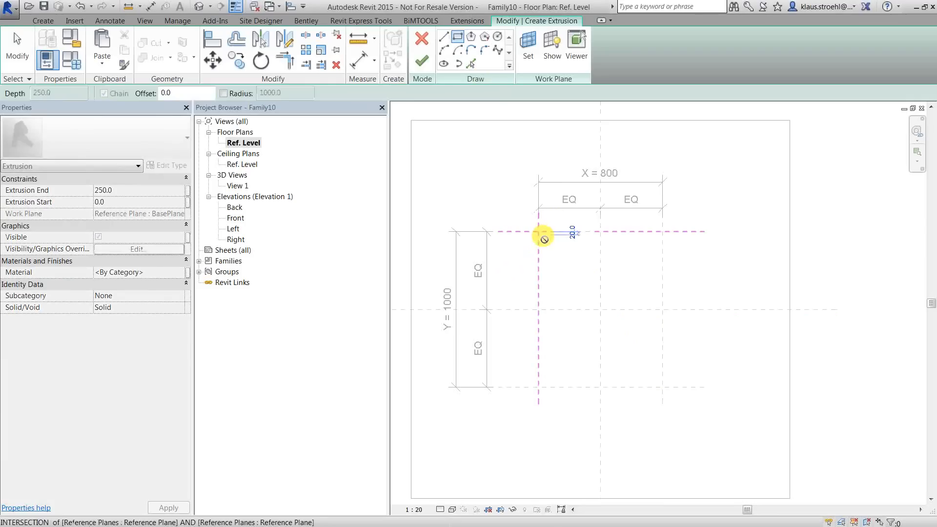
{"action": "left_click", "coordinate": [662, 387]}
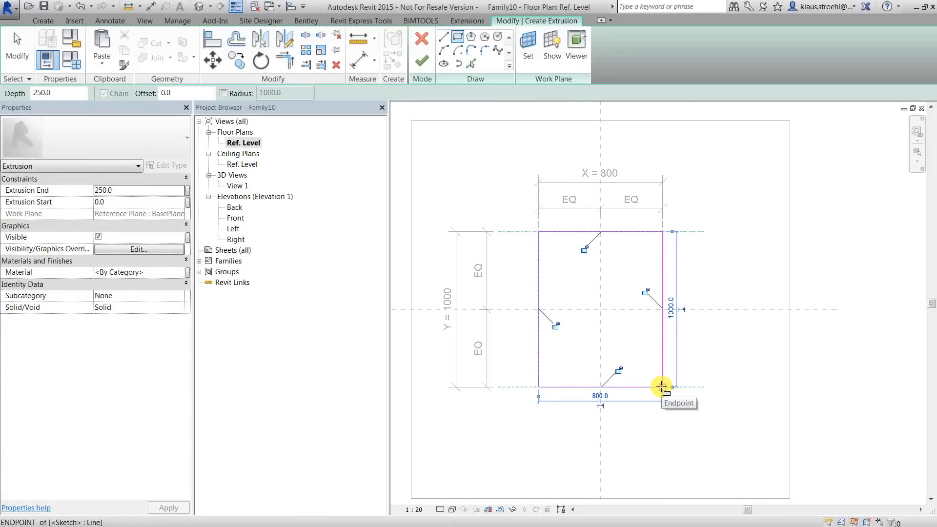
Lock all four sides of the rectangle to their reference planes and finish the extrusion
{"action": "left_click", "coordinate": [645, 292]}
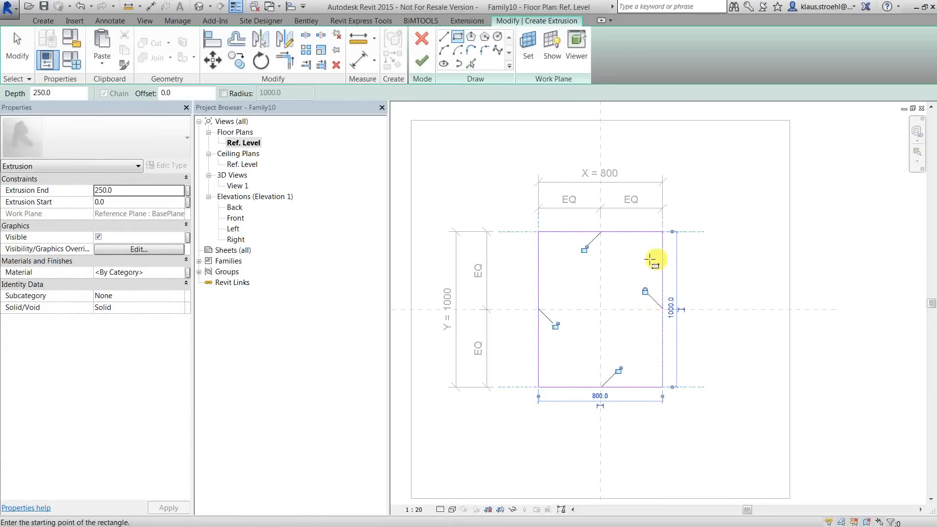
{"action": "left_click", "coordinate": [584, 249]}
{"action": "left_click", "coordinate": [555, 325]}
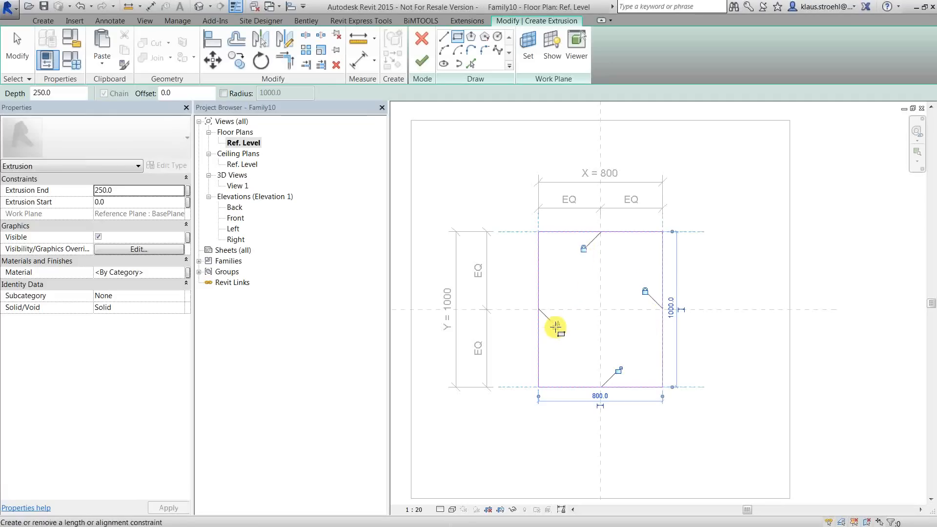
{"action": "left_click", "coordinate": [619, 371]}
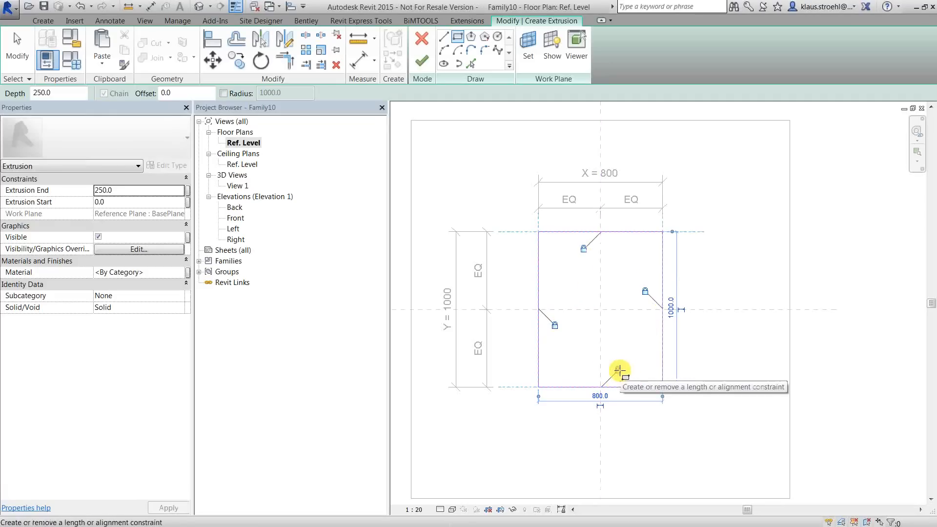
{"action": "left_click", "coordinate": [421, 62]}
{"action": "left_click", "coordinate": [710, 266]}
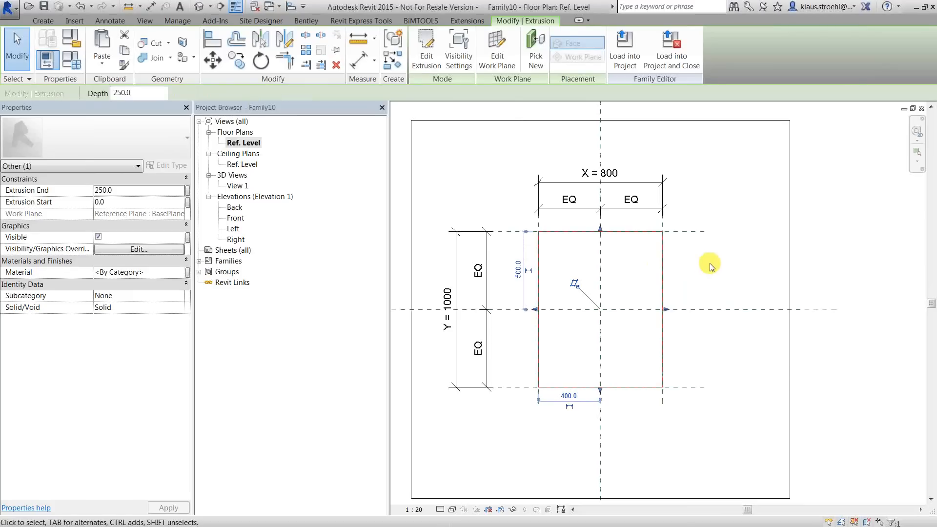
{"action": "scroll", "coordinate": [596, 261], "scroll_direction": "up", "scroll_amount": 1}
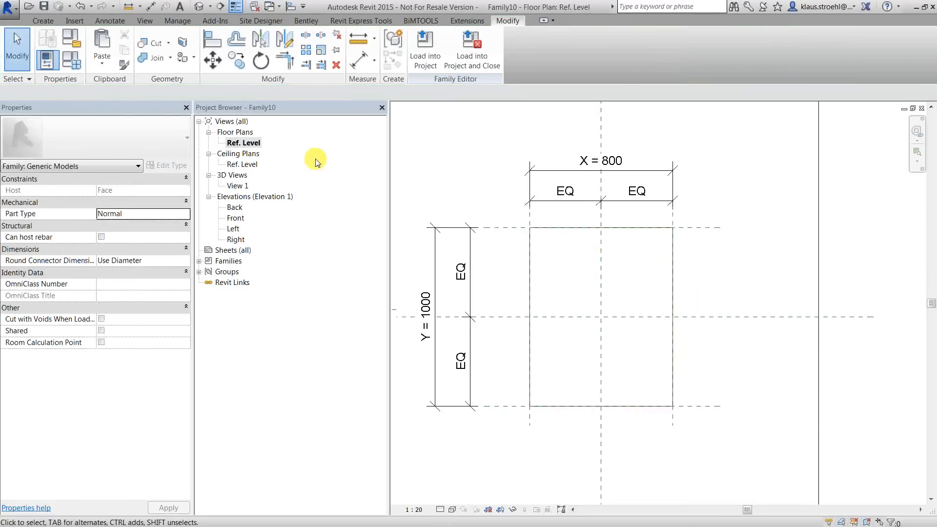
Open the Front elevation and draw a horizontal reference plane through the extrusion, about 148 mm above BasePlane
{"action": "double_click", "coordinate": [236, 219]}
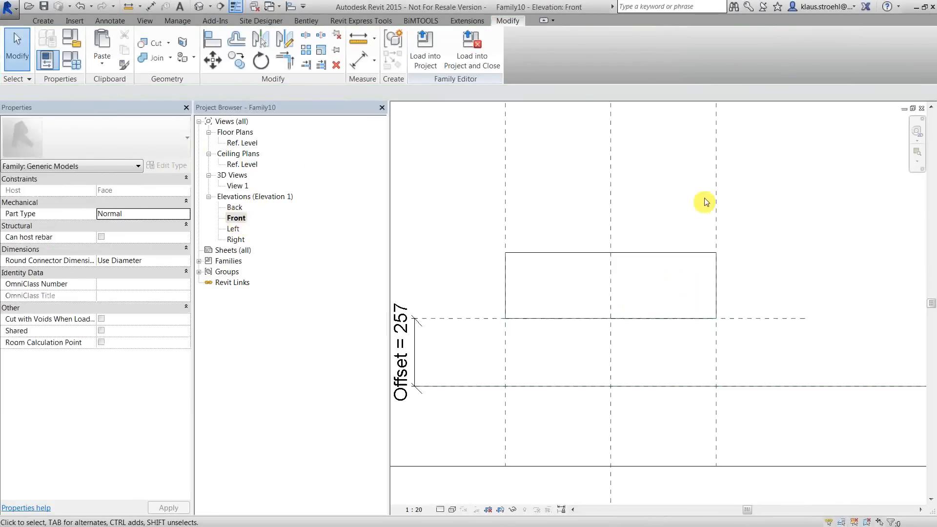
{"action": "left_click", "coordinate": [466, 317]}
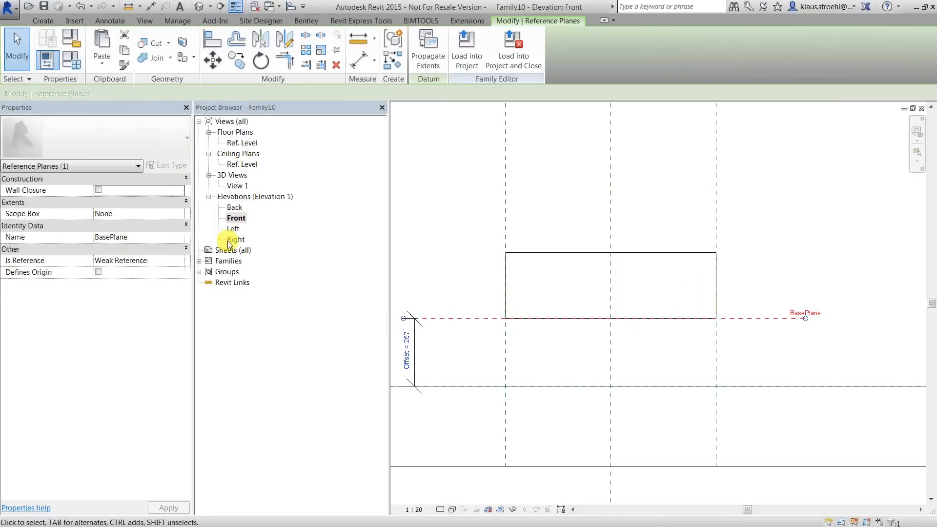
{"action": "left_click", "coordinate": [454, 248]}
{"action": "left_click", "coordinate": [537, 252]}
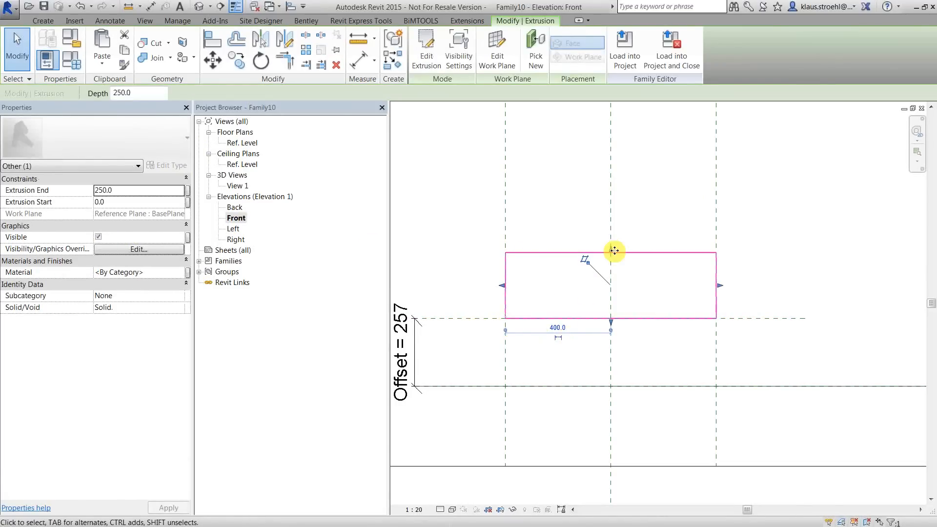
{"action": "left_click", "coordinate": [611, 250]}
{"action": "left_click", "coordinate": [515, 228]}
{"action": "left_click", "coordinate": [54, 21]}
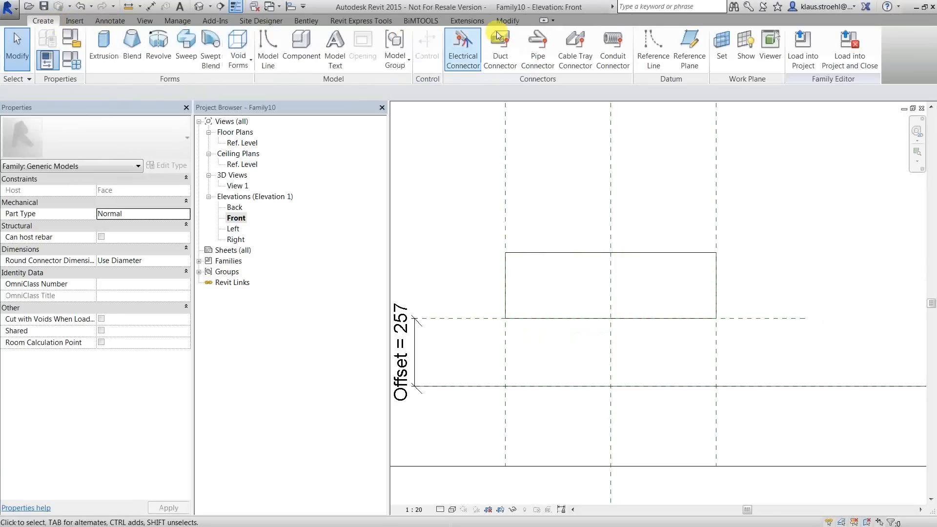
{"action": "left_click", "coordinate": [690, 48]}
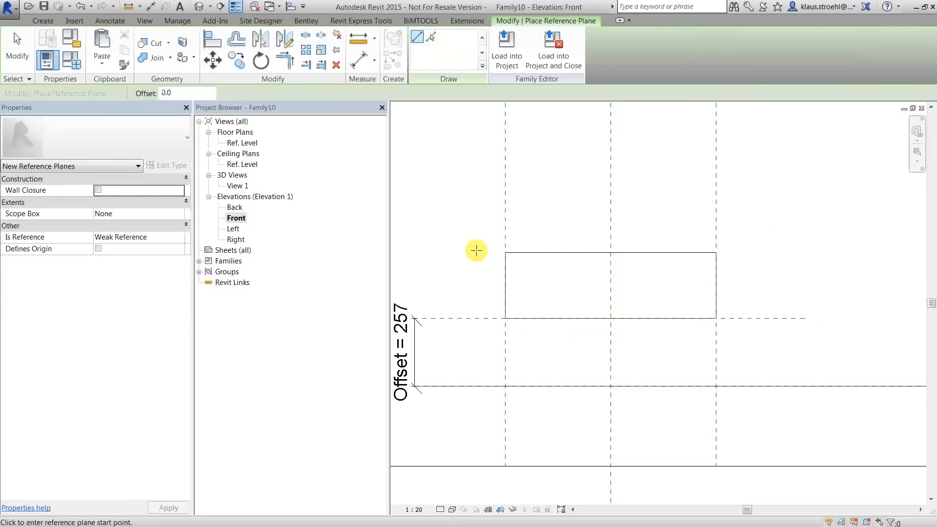
{"action": "left_click", "coordinate": [478, 280]}
{"action": "left_click", "coordinate": [754, 279]}
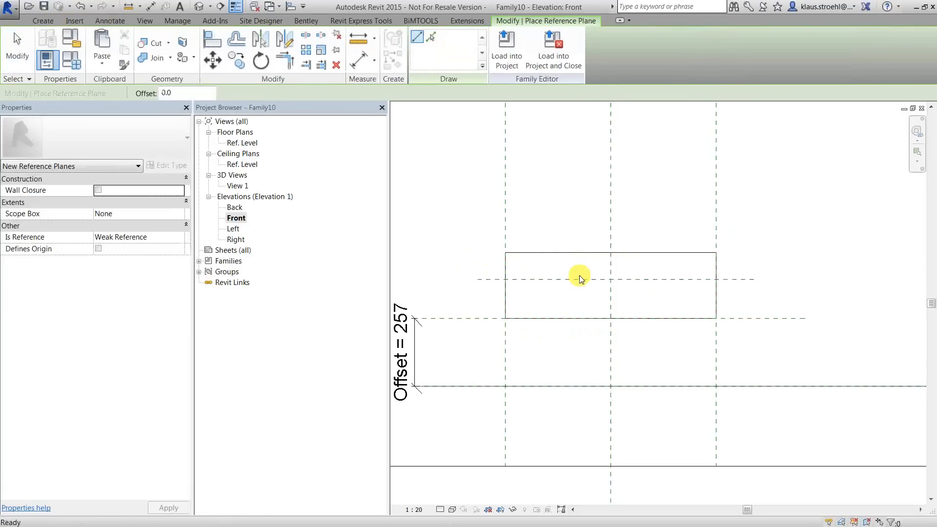
{"action": "key", "text": "Escape"}
{"action": "key", "text": "Escape"}
Align the extrusion's top edge to the new horizontal reference plane and lock the alignment
{"action": "left_click", "coordinate": [567, 253]}
{"action": "key", "text": "Escape"}
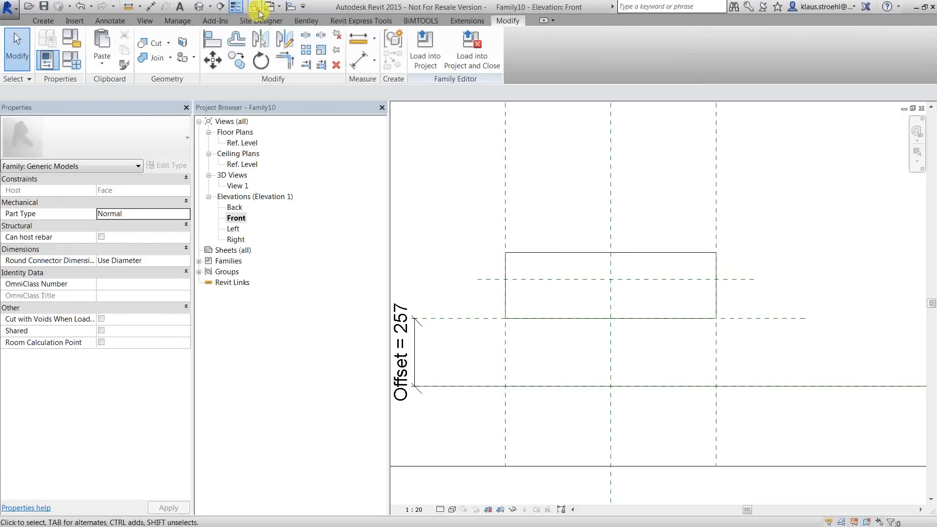
{"action": "left_click", "coordinate": [292, 10]}
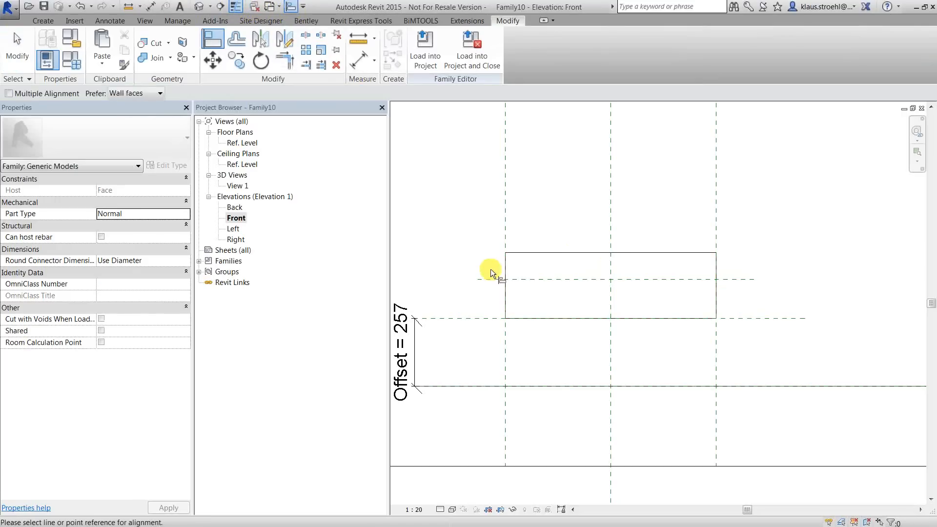
{"action": "left_click", "coordinate": [493, 279]}
{"action": "left_click", "coordinate": [566, 253]}
{"action": "left_click", "coordinate": [634, 263]}
Add an aligned dimension between BasePlane and the reference plane at the extrusion's top
{"action": "left_click", "coordinate": [151, 7]}
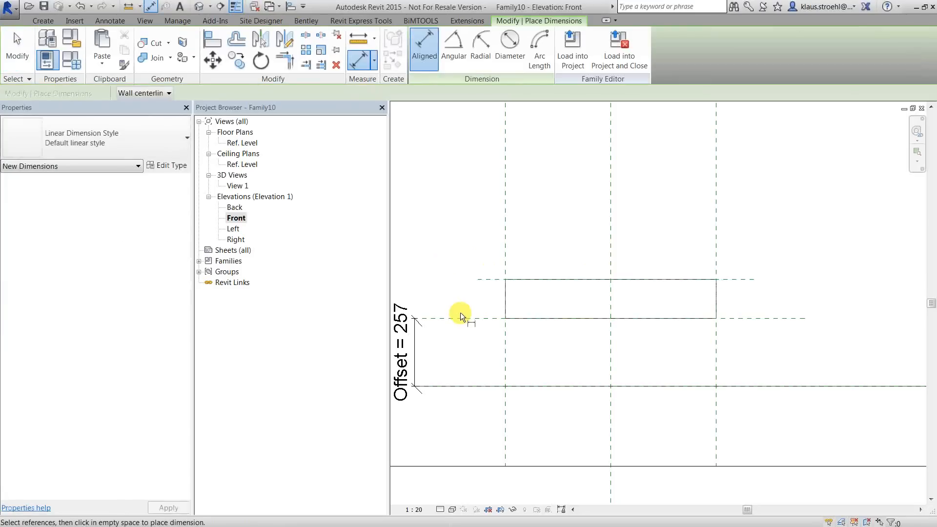
{"action": "left_click", "coordinate": [464, 318]}
{"action": "left_click", "coordinate": [492, 279]}
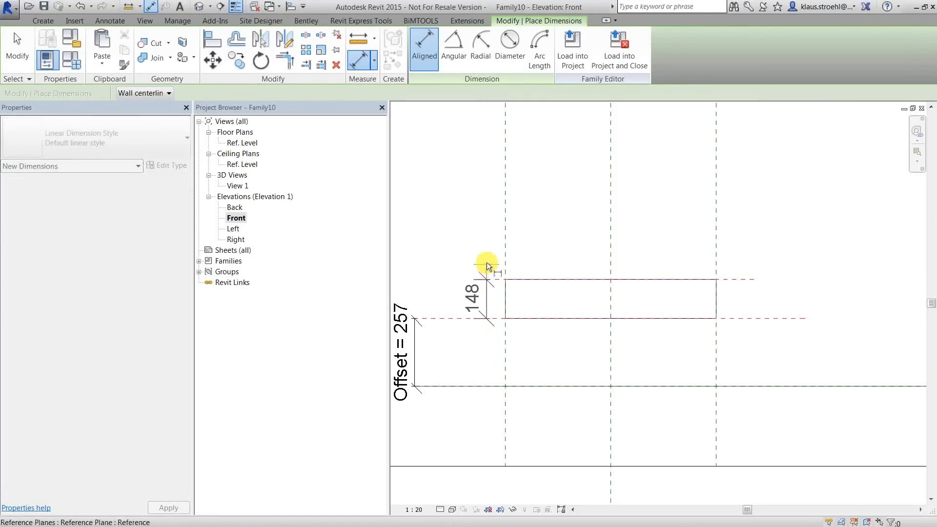
{"action": "left_click", "coordinate": [481, 246]}
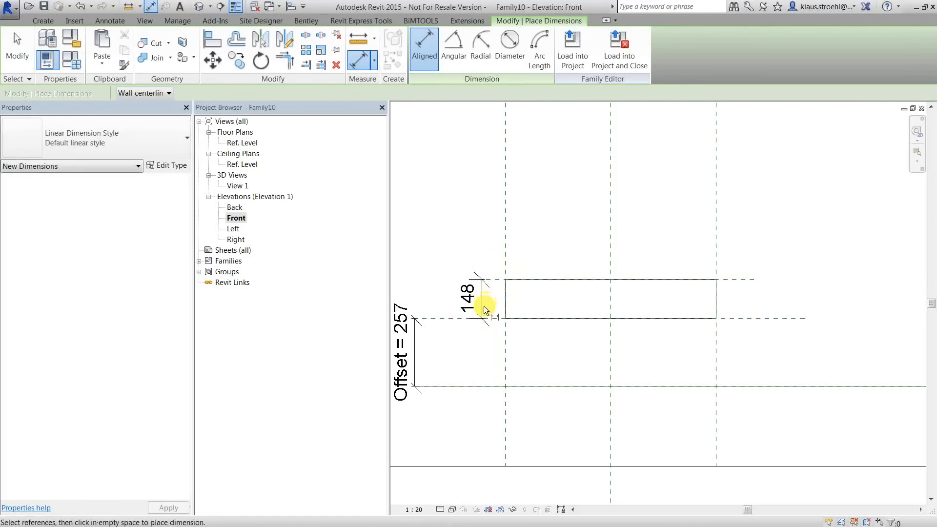
{"action": "key", "text": "Escape"}
{"action": "key", "text": "Escape"}
Label the dimension of the extrusion's height with a new instance family parameter named Thickness
{"action": "left_click", "coordinate": [481, 300]}
{"action": "left_click", "coordinate": [303, 93]}
{"action": "left_click", "coordinate": [304, 118]}
{"action": "type", "text": "T"}
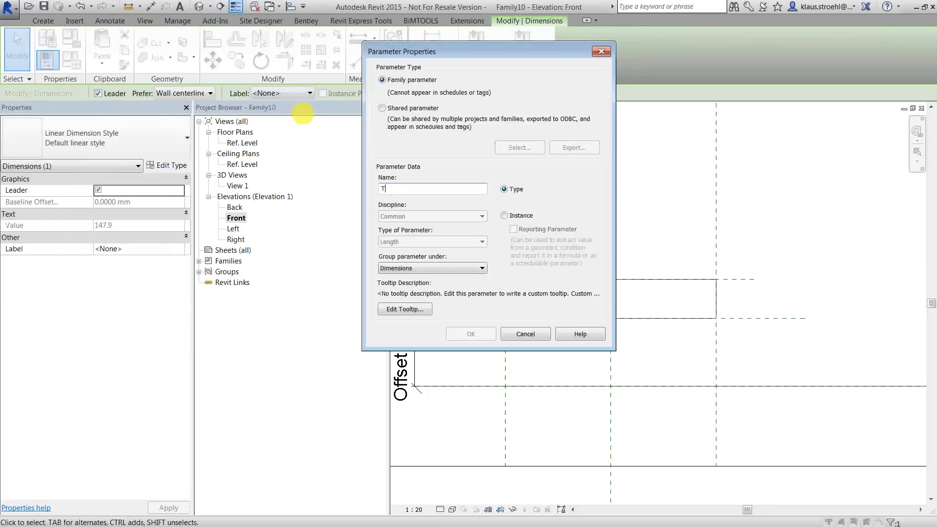
{"action": "type", "text": "hickness"}
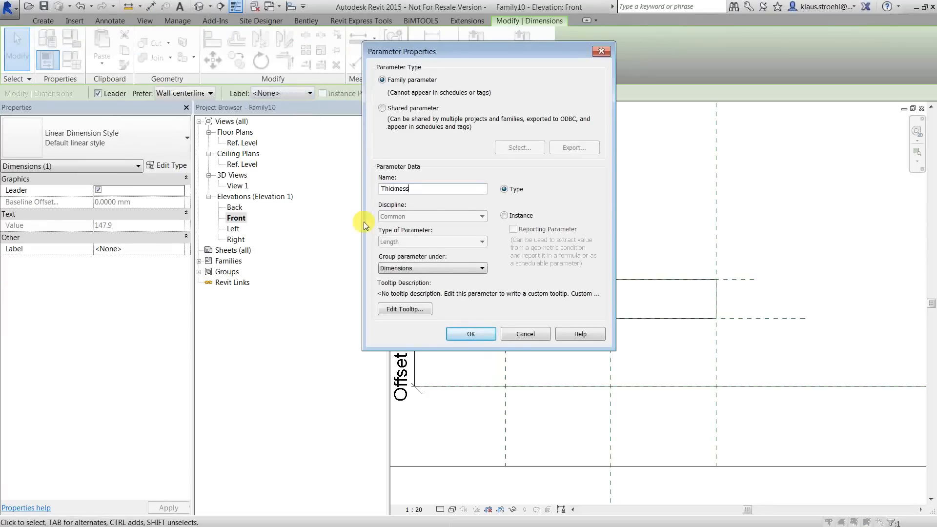
{"action": "left_click", "coordinate": [509, 215]}
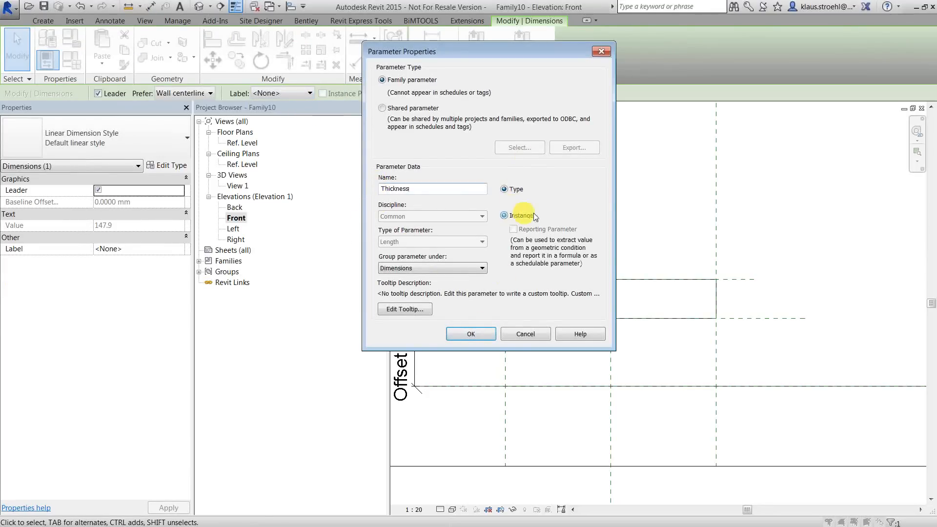
{"action": "left_click", "coordinate": [486, 334]}
{"action": "left_click", "coordinate": [558, 193]}
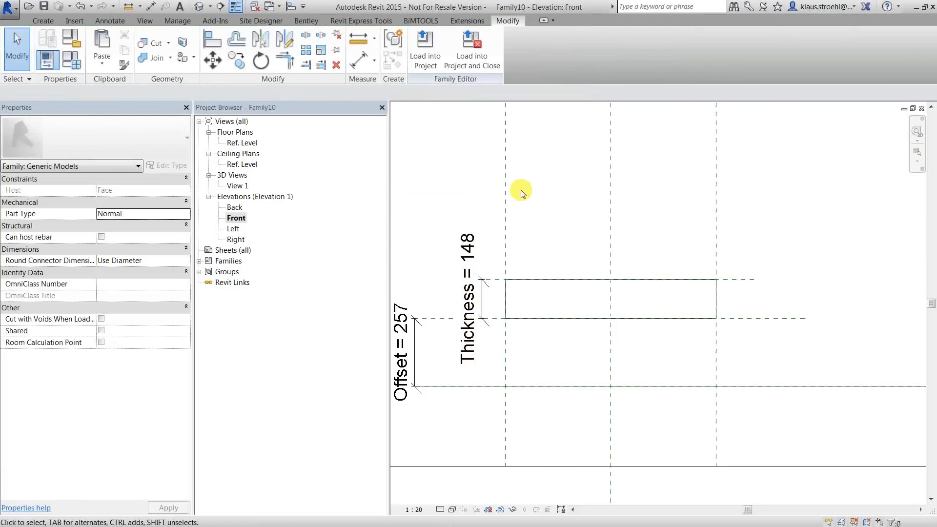
Save the family as Offset01 in the folder 02_TBC-Creating Positive and Negative Offsets
{"action": "scroll", "coordinate": [456, 230], "scroll_direction": "down", "scroll_amount": 2}
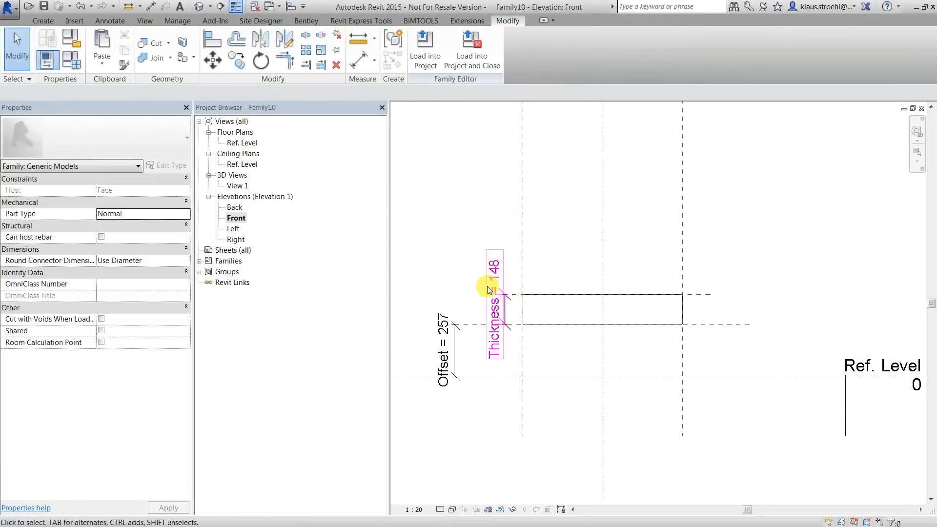
{"action": "left_click", "coordinate": [7, 8]}
{"action": "left_click", "coordinate": [21, 130]}
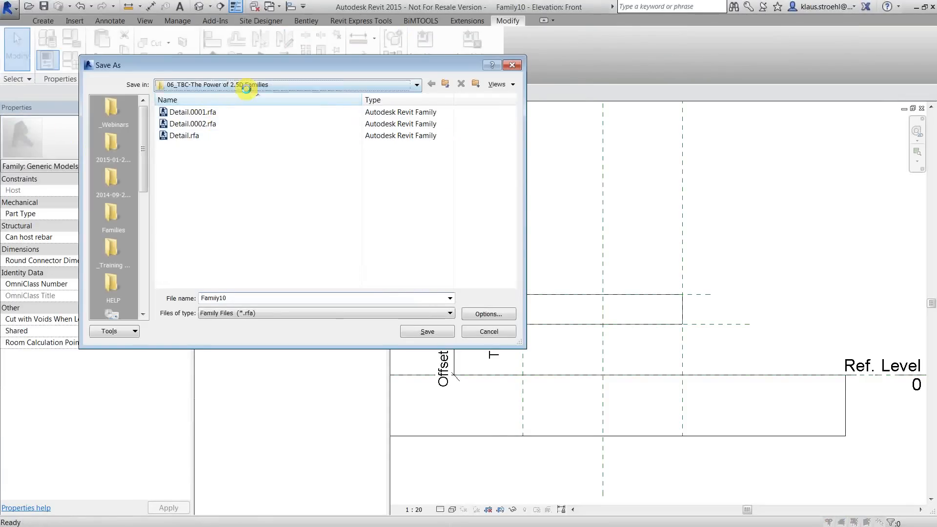
{"action": "left_click", "coordinate": [246, 88]}
{"action": "left_click", "coordinate": [244, 141]}
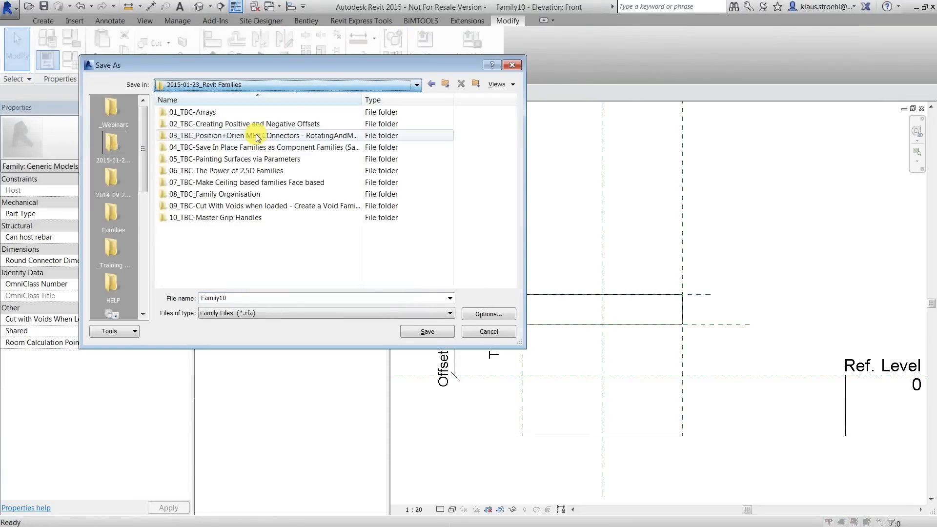
{"action": "double_click", "coordinate": [209, 113]}
{"action": "left_click", "coordinate": [236, 86]}
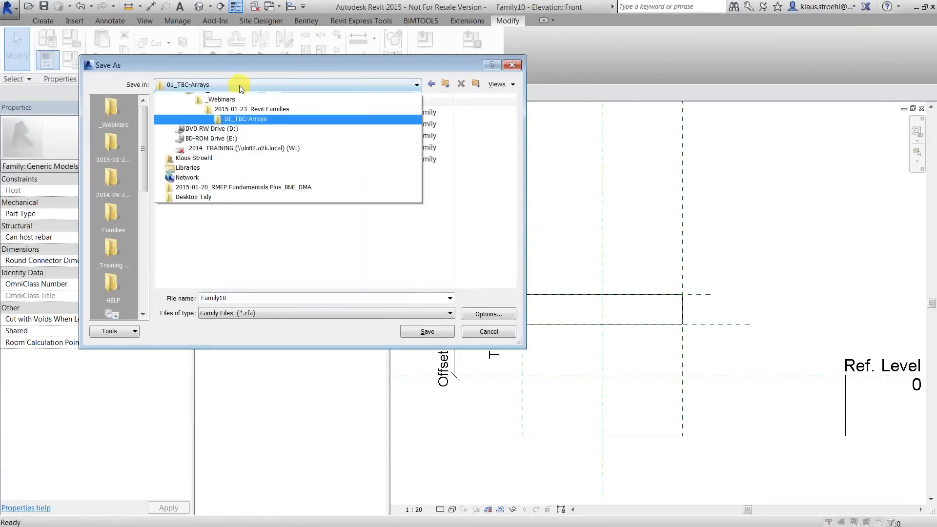
{"action": "left_click", "coordinate": [226, 147]}
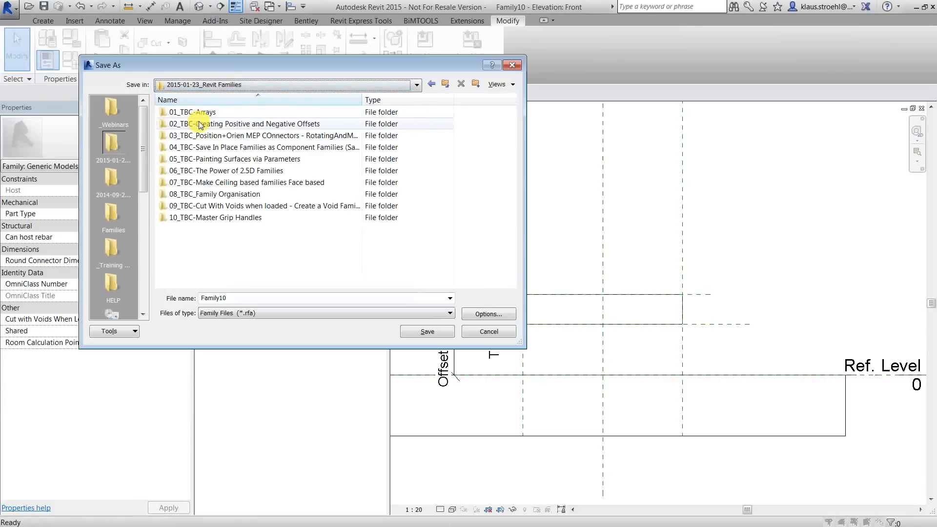
{"action": "double_click", "coordinate": [205, 125]}
{"action": "double_click", "coordinate": [232, 299]}
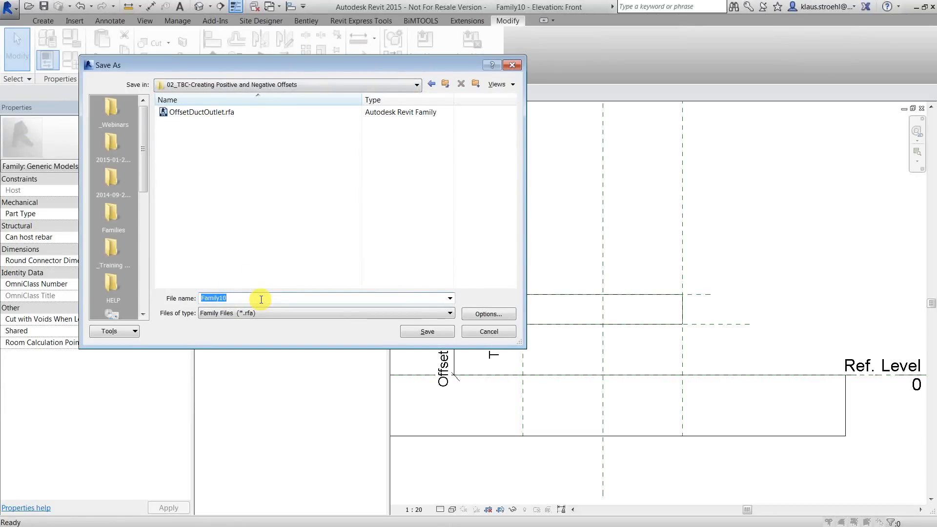
{"action": "type", "text": "Offset01"}
{"action": "left_click", "coordinate": [420, 330]}
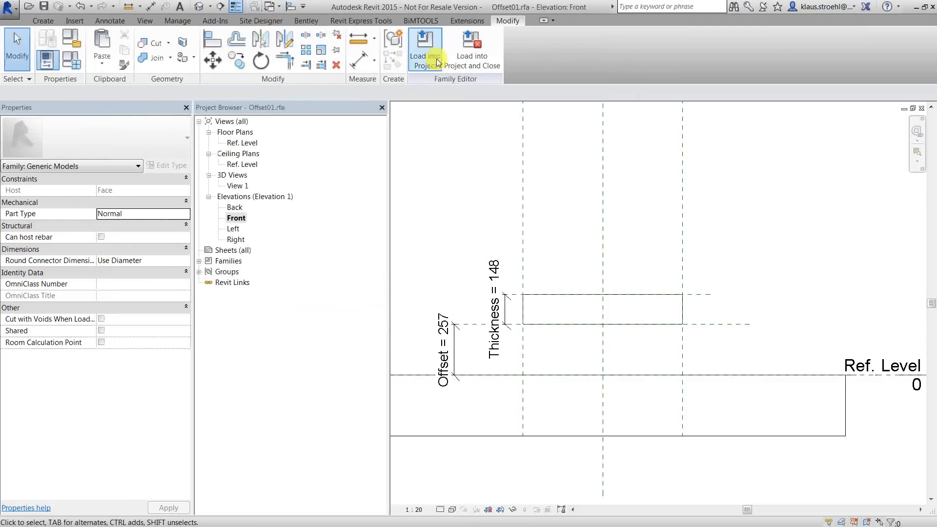
Load the Offset01 family into the Families Webinar Sample Project
{"action": "left_click", "coordinate": [436, 61]}
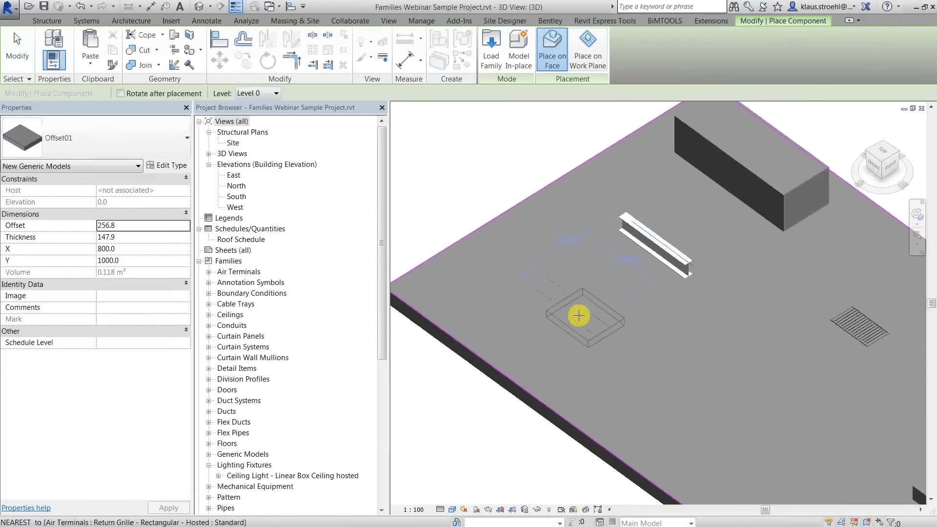
Place an Offset01 instance on the floor's top face and set its Offset to 500
{"action": "left_click", "coordinate": [506, 320]}
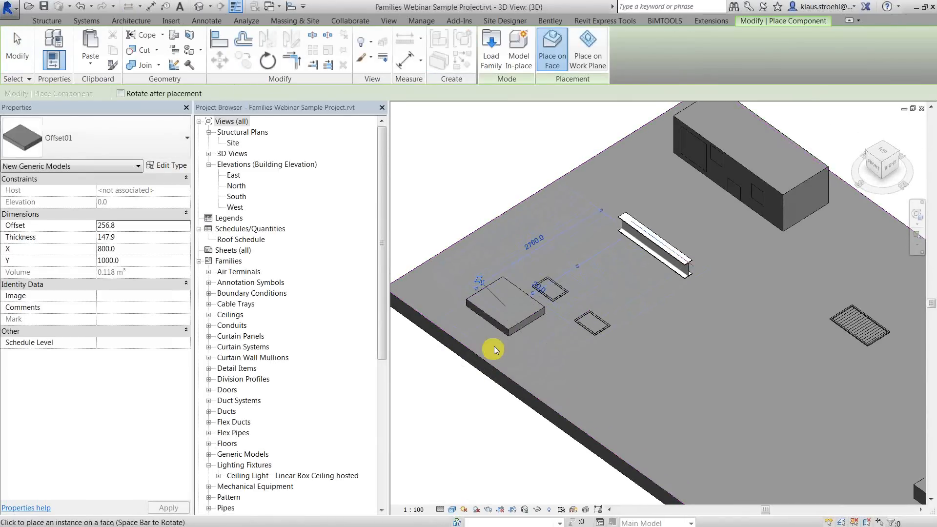
{"action": "key", "text": "Escape"}
{"action": "left_click", "coordinate": [494, 321]}
{"action": "middle_click_drag", "start_coordinate": [488, 349], "coordinate": [535, 247], "text": "shift"}
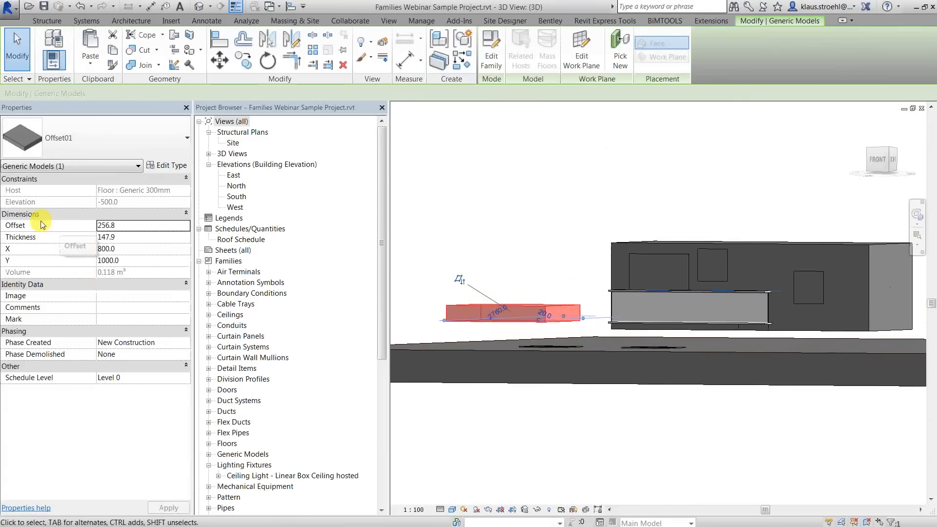
{"action": "left_click", "coordinate": [123, 226]}
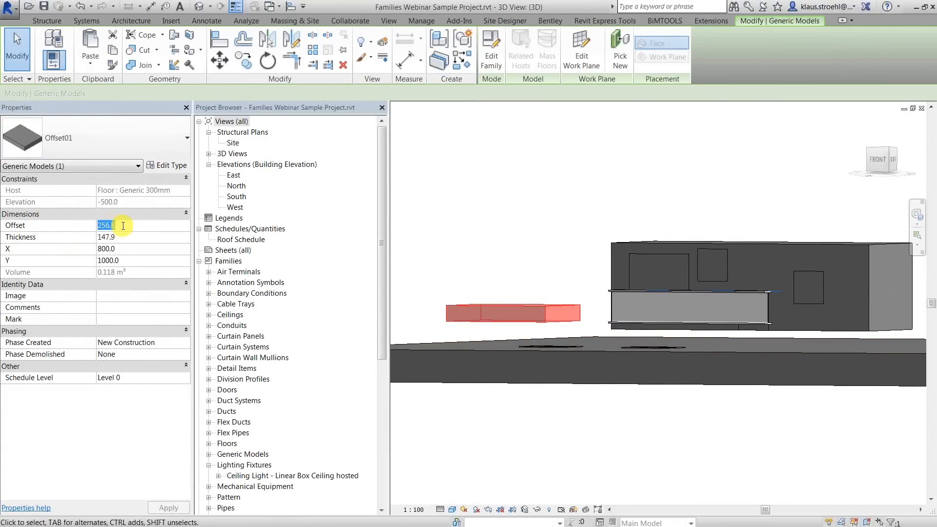
{"action": "type", "text": "500"}
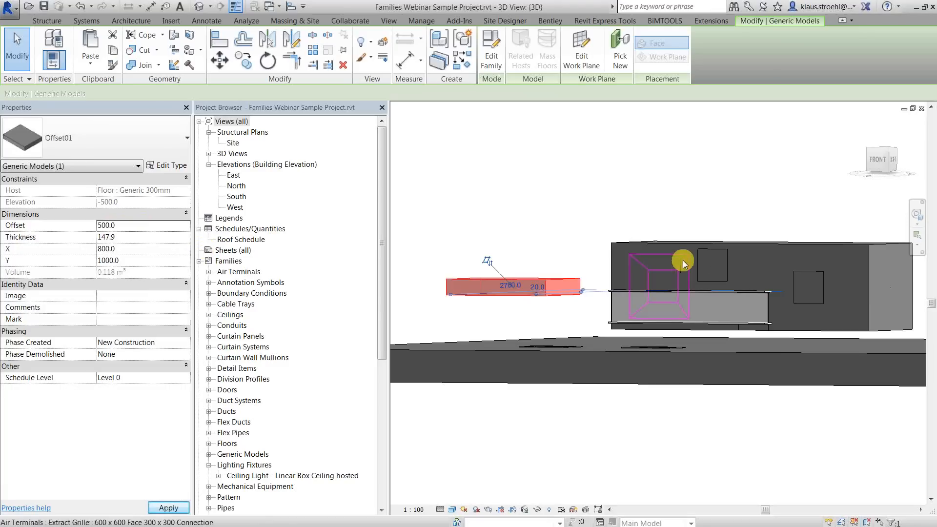
Try to set the placed Offset01 instance's Offset to -500
{"action": "left_click", "coordinate": [122, 226]}
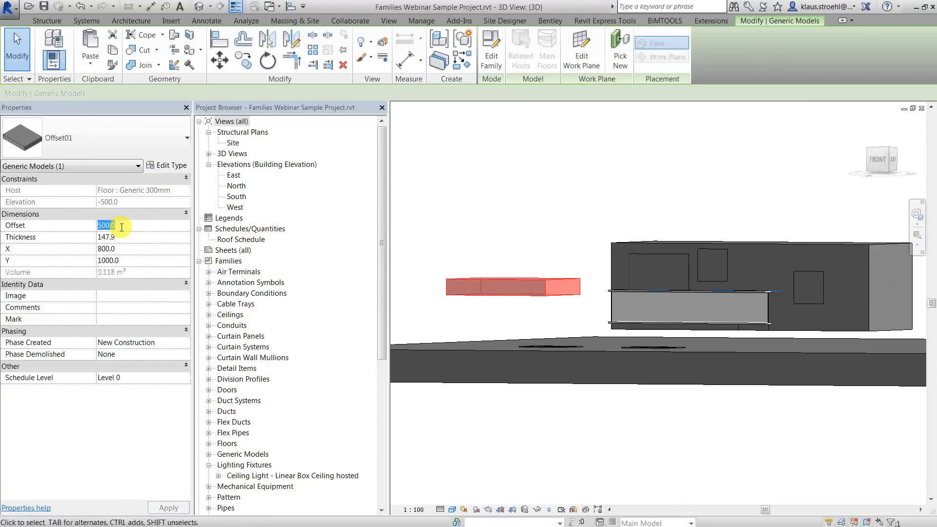
{"action": "type", "text": "-500"}
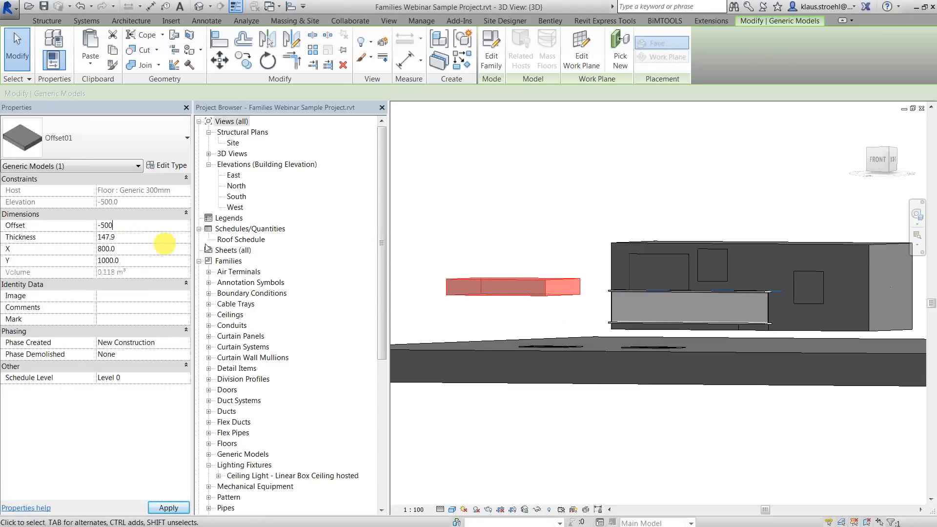
{"action": "key", "text": "Return"}
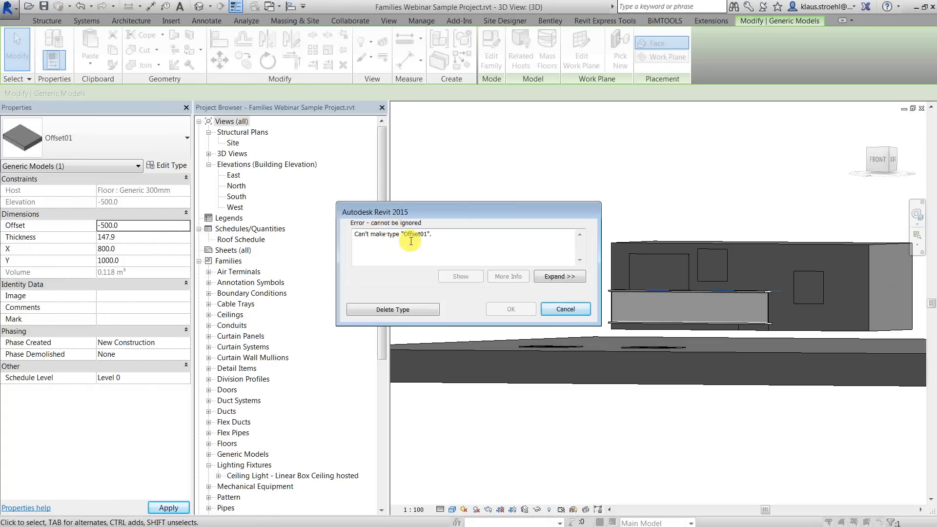
{"action": "key", "text": "Escape"}
{"action": "left_click", "coordinate": [494, 233]}
{"action": "left_click", "coordinate": [480, 276]}
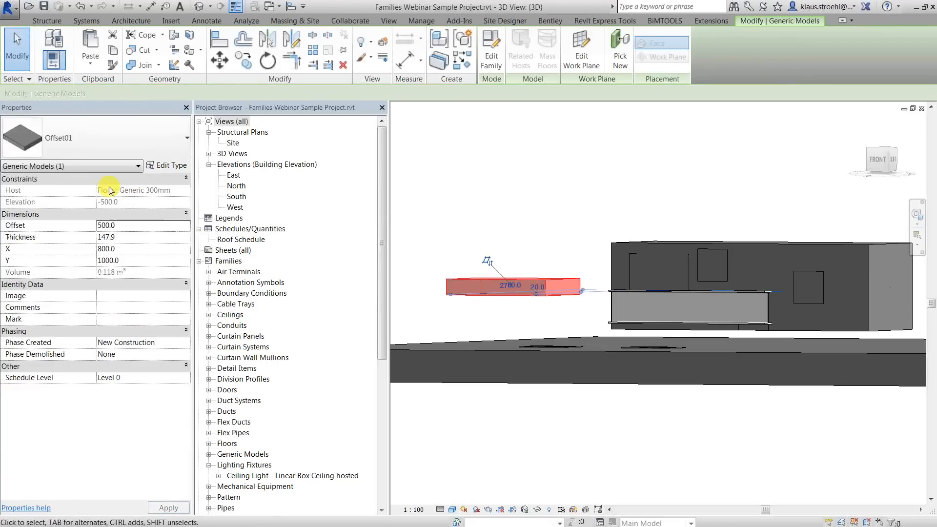
{"action": "double_click", "coordinate": [106, 226]}
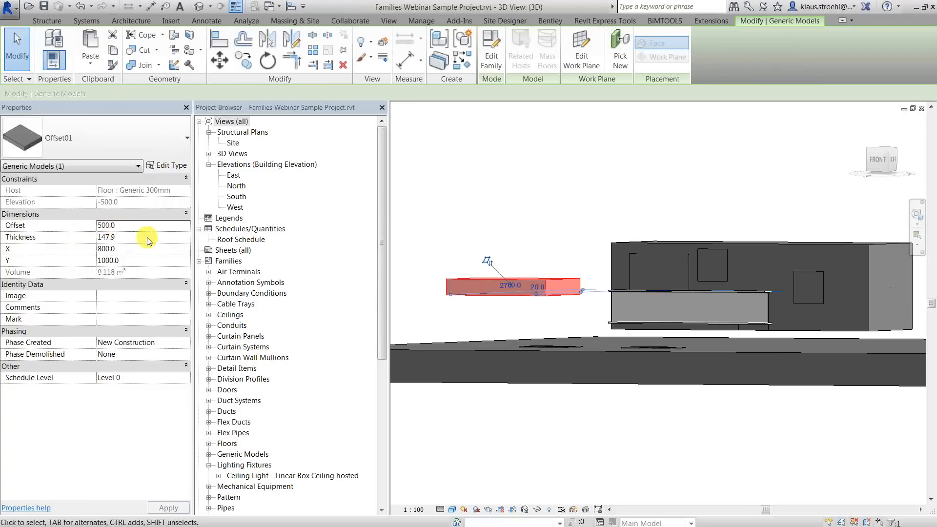
{"action": "left_click", "coordinate": [114, 228]}
{"action": "left_click", "coordinate": [466, 183]}
Return to the Offset01 family's front elevation and draw a horizontal reference plane about 1164 mm above the reference level
{"action": "key", "text": "ctrl+Tab"}
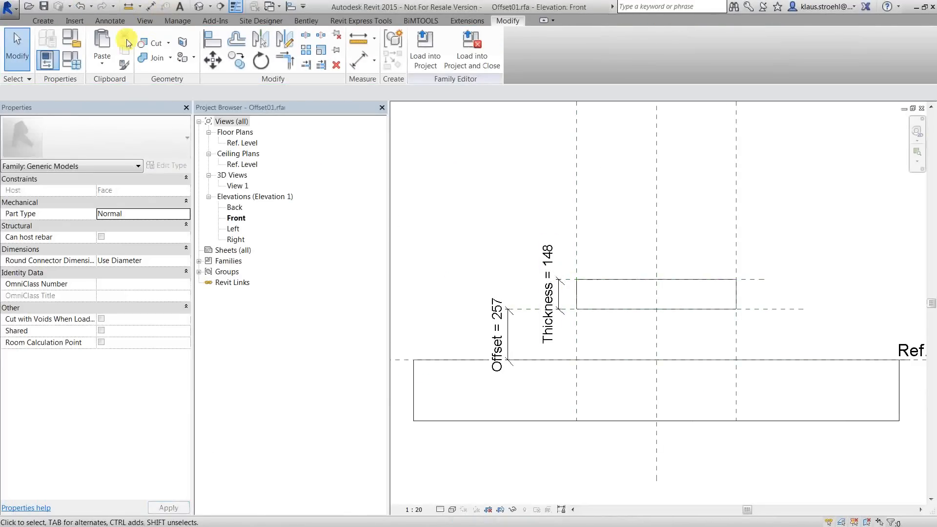
{"action": "left_click", "coordinate": [48, 22]}
{"action": "left_click", "coordinate": [689, 49]}
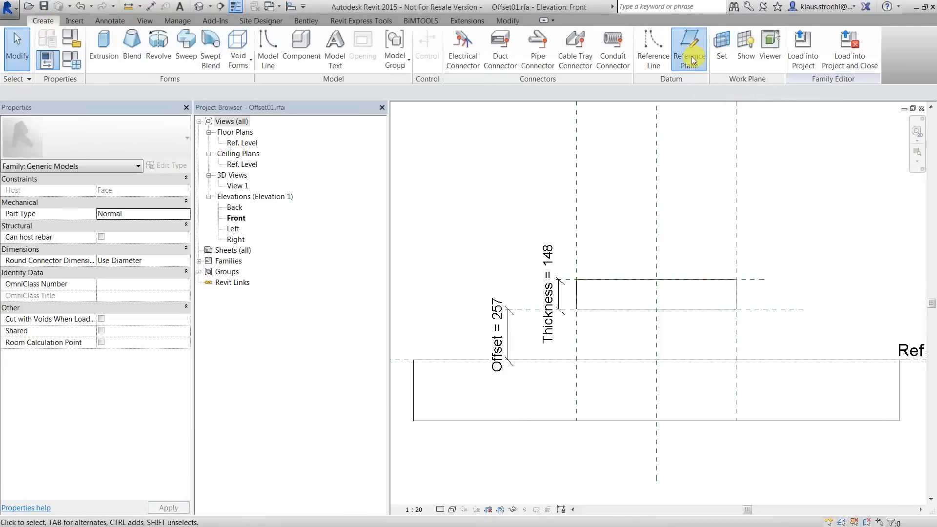
{"action": "left_click", "coordinate": [450, 188]}
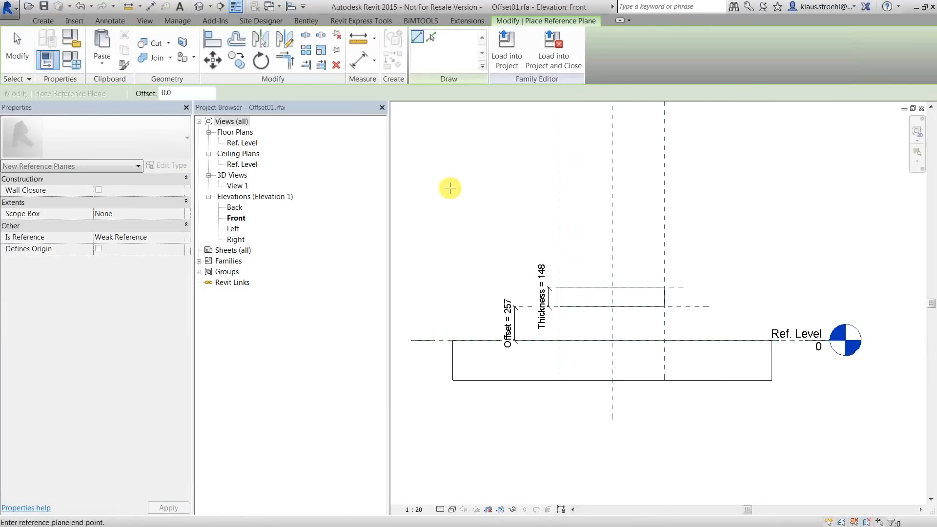
{"action": "left_click", "coordinate": [740, 187]}
{"action": "key", "text": "Escape"}
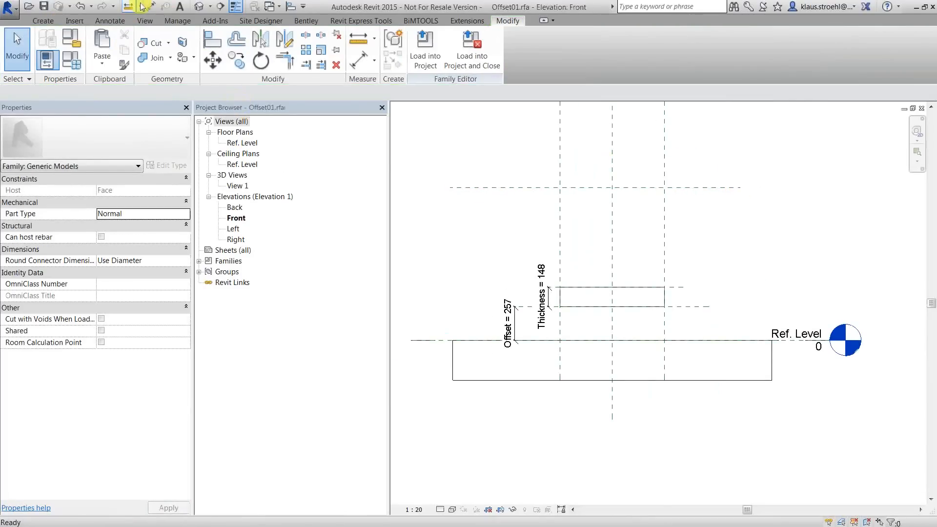
Add an aligned dimension between the reference level and the new upper reference plane
{"action": "left_click", "coordinate": [150, 7]}
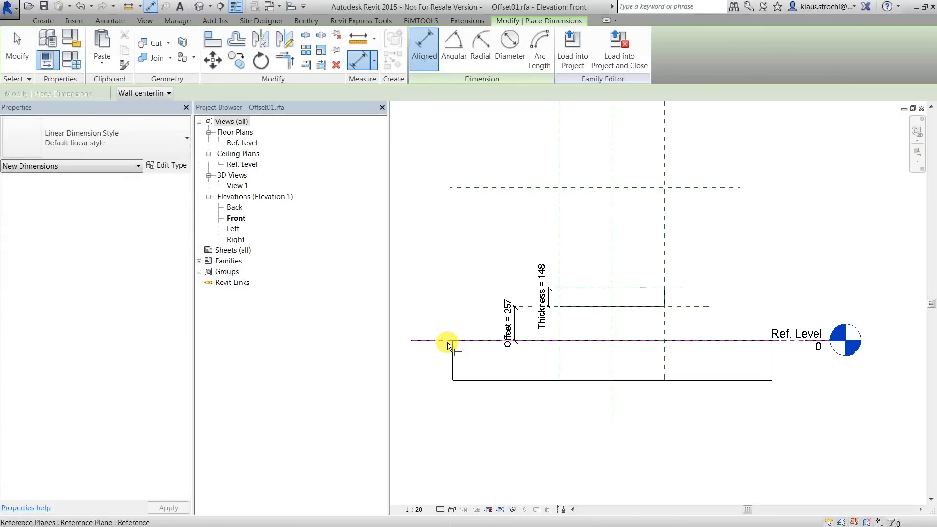
{"action": "left_click", "coordinate": [447, 342]}
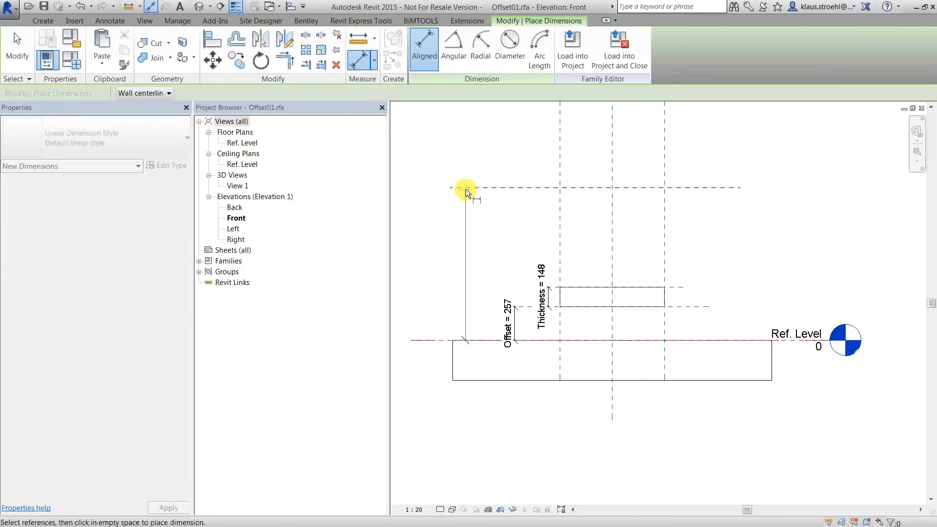
{"action": "left_click", "coordinate": [465, 189]}
{"action": "left_click", "coordinate": [462, 229]}
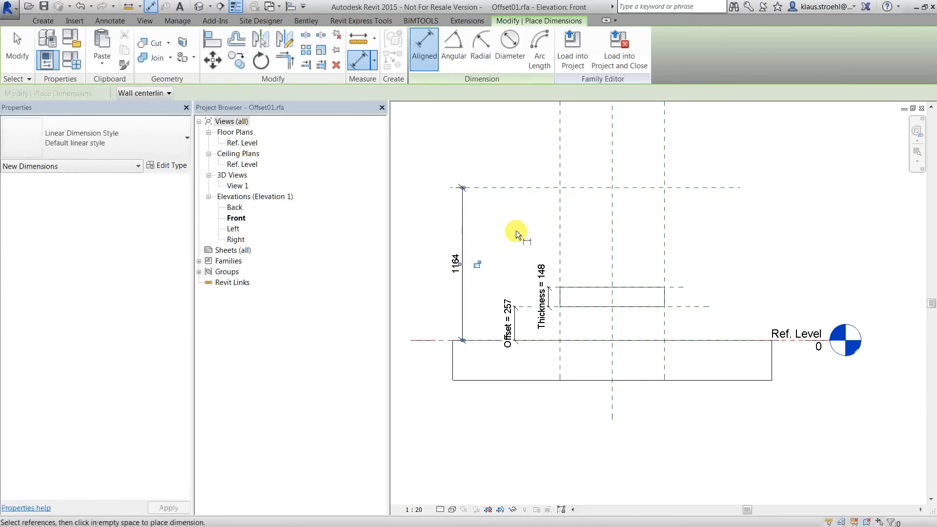
Add an aligned dimension between the upper reference plane and BasePlane
{"action": "scroll", "coordinate": [510, 245], "scroll_direction": "up", "scroll_amount": 1}
{"action": "left_click", "coordinate": [508, 179]}
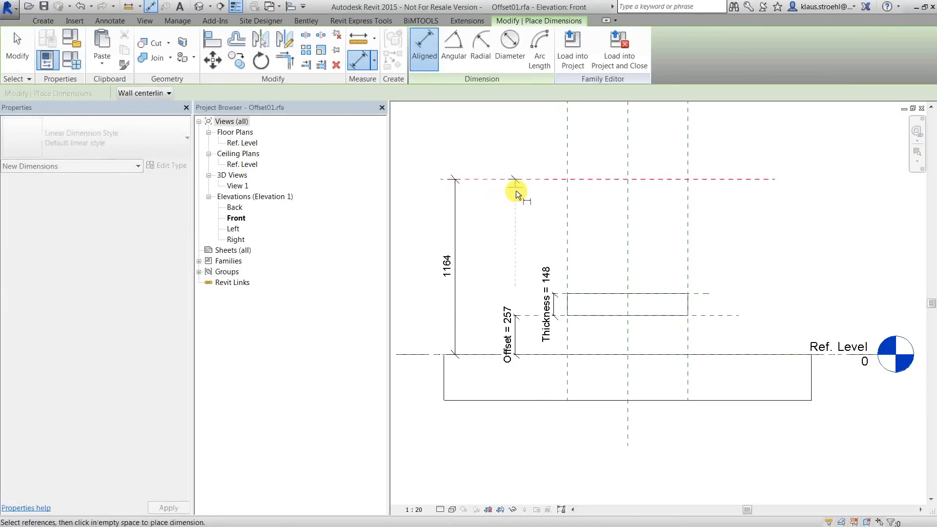
{"action": "left_click", "coordinate": [488, 271]}
{"action": "key", "text": "Escape"}
{"action": "key", "text": "Escape"}
Delete the Offset dimension between the reference level and BasePlane
{"action": "scroll", "coordinate": [451, 319], "scroll_direction": "up", "scroll_amount": 2}
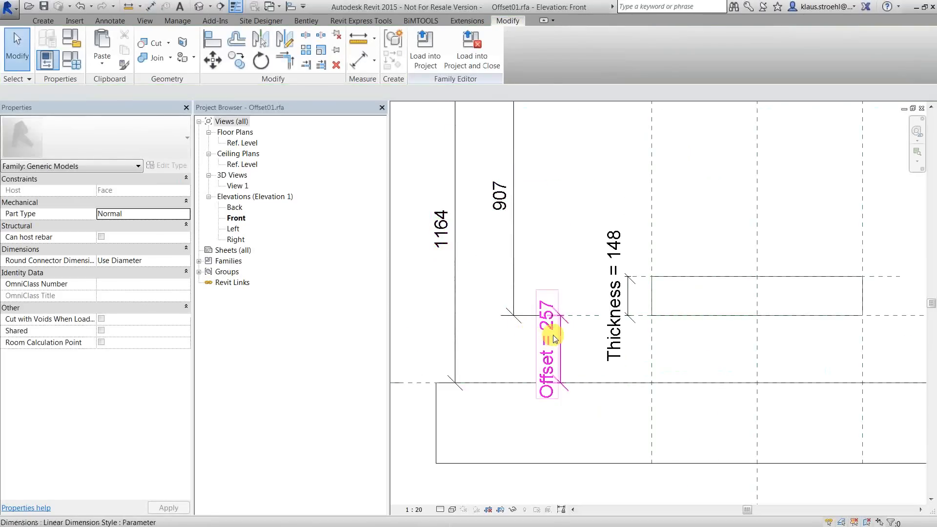
{"action": "left_click", "coordinate": [547, 316]}
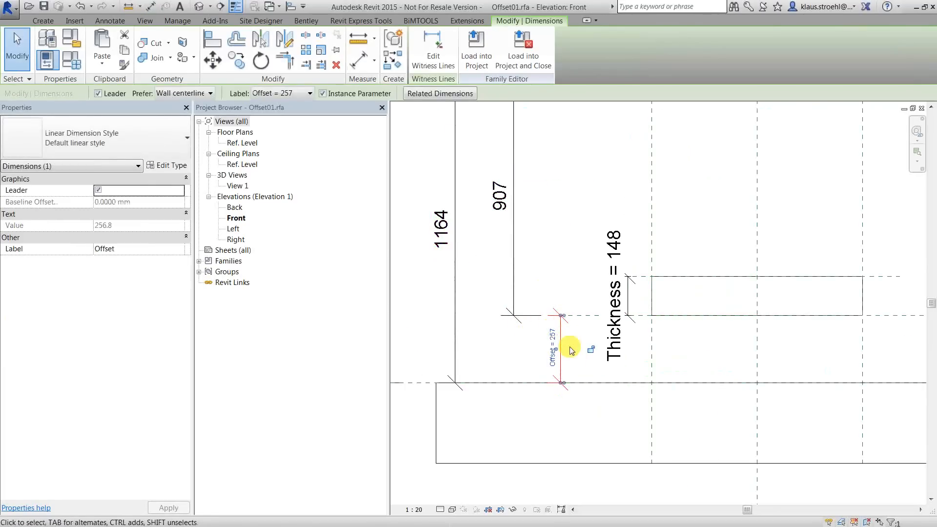
{"action": "middle_click_drag", "start_coordinate": [680, 360], "coordinate": [651, 377]}
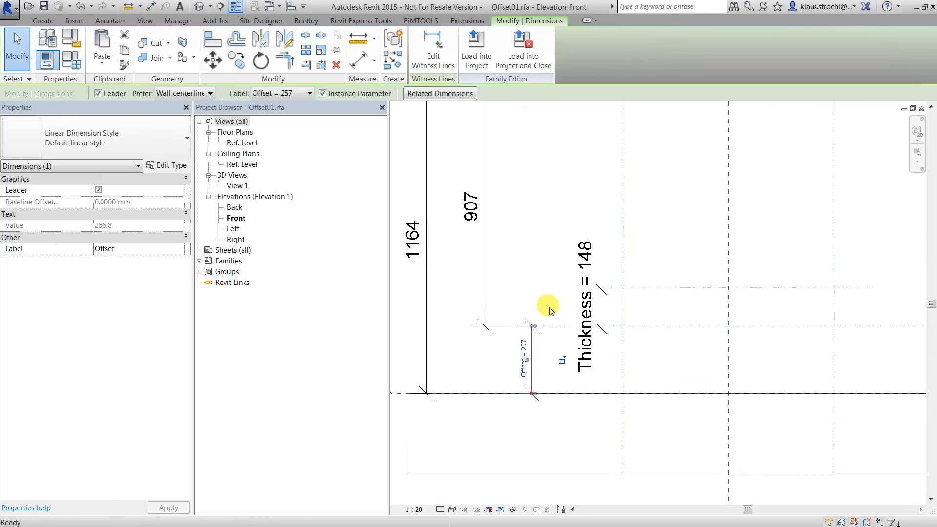
{"action": "left_click", "coordinate": [544, 326]}
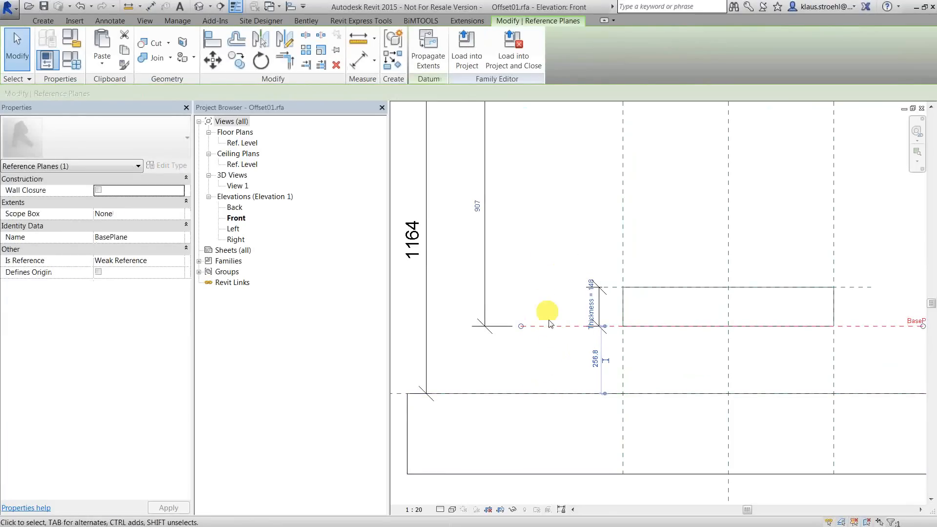
{"action": "left_click", "coordinate": [551, 247]}
{"action": "scroll", "coordinate": [559, 249], "scroll_direction": "down", "scroll_amount": 2}
{"action": "middle_click_drag", "start_coordinate": [562, 251], "coordinate": [564, 284]}
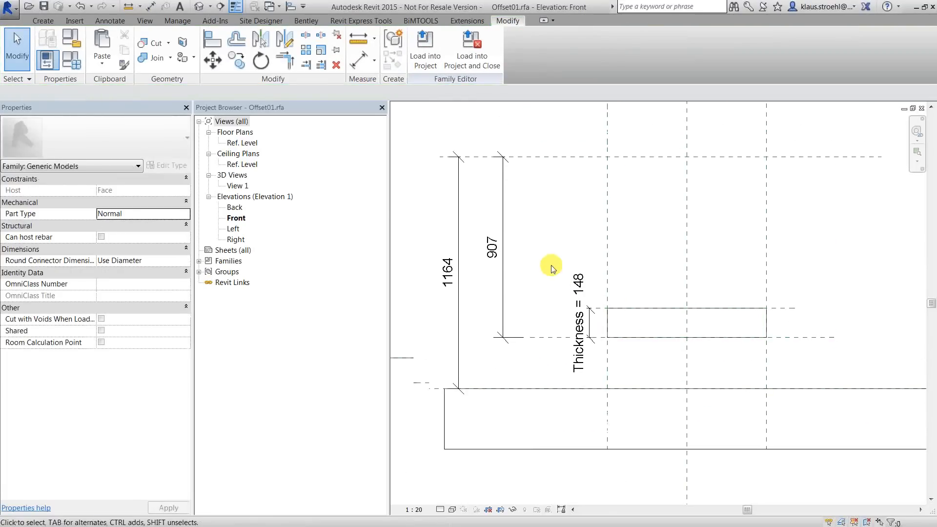
Label the dimension from the reference level to the upper plane with a new instance family parameter named OffsetHelp1
{"action": "left_click", "coordinate": [457, 233]}
{"action": "left_click", "coordinate": [304, 93]}
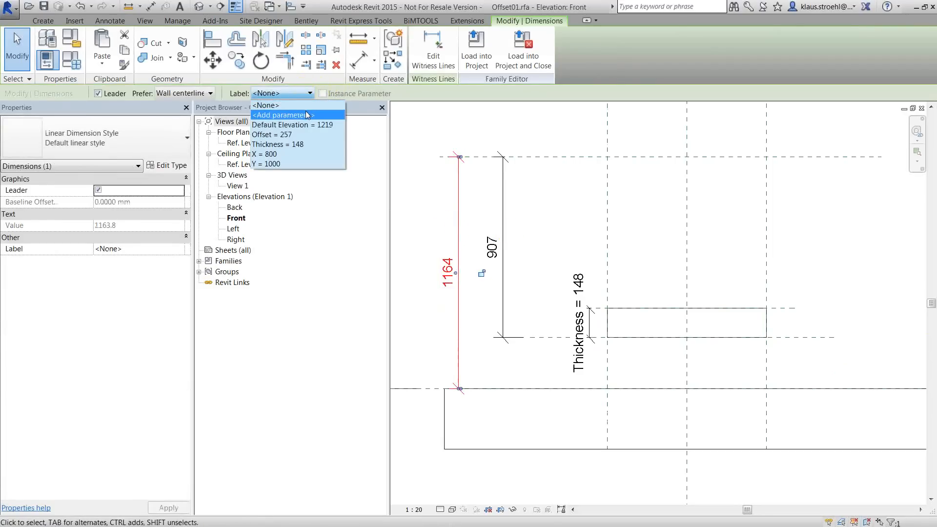
{"action": "left_click", "coordinate": [307, 114]}
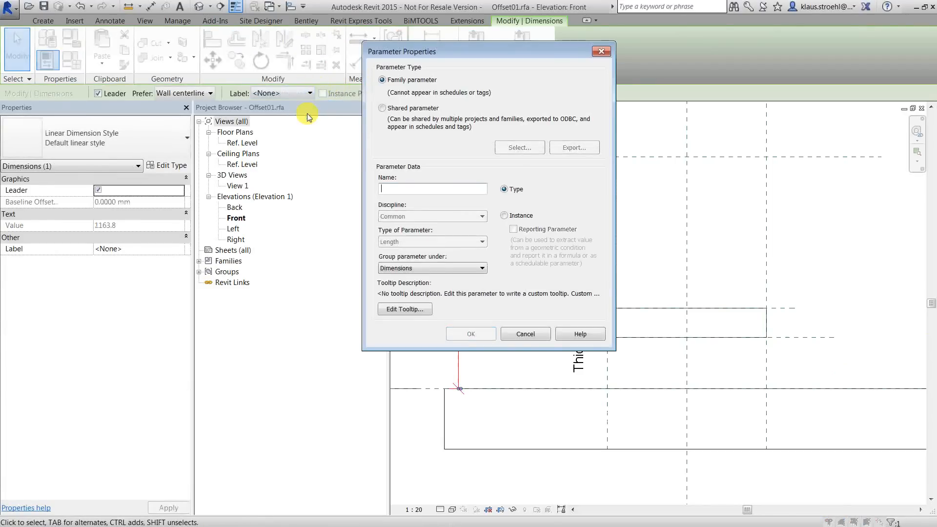
{"action": "type", "text": "Offset"}
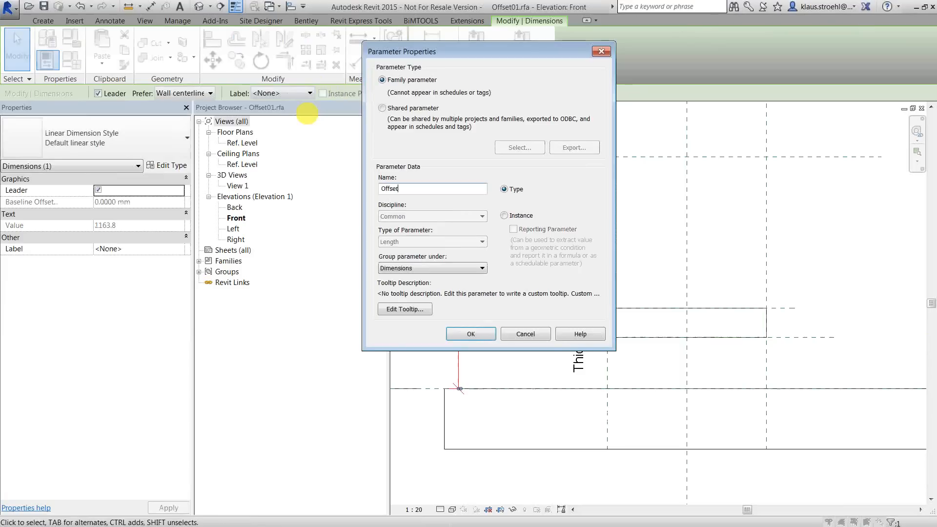
{"action": "type", "text": "Help1"}
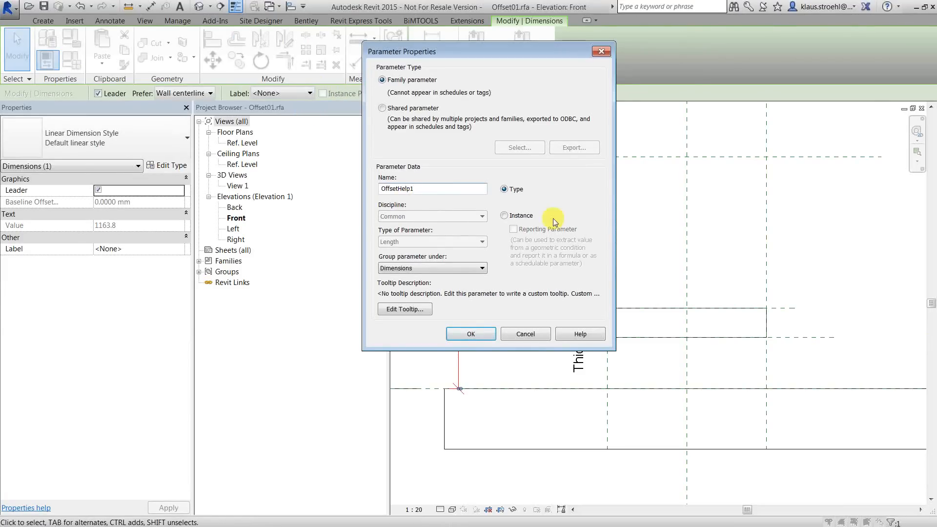
{"action": "left_click", "coordinate": [524, 217]}
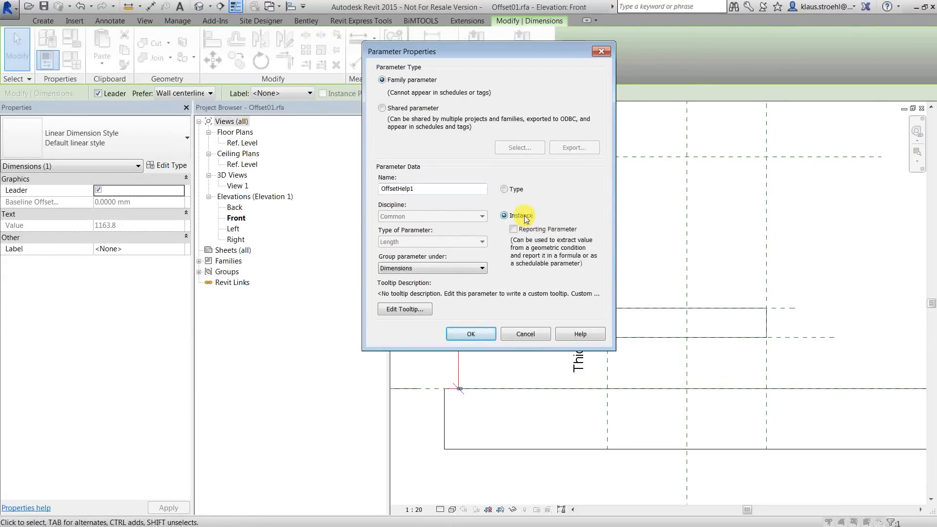
{"action": "left_click", "coordinate": [471, 334]}
{"action": "left_click", "coordinate": [544, 223]}
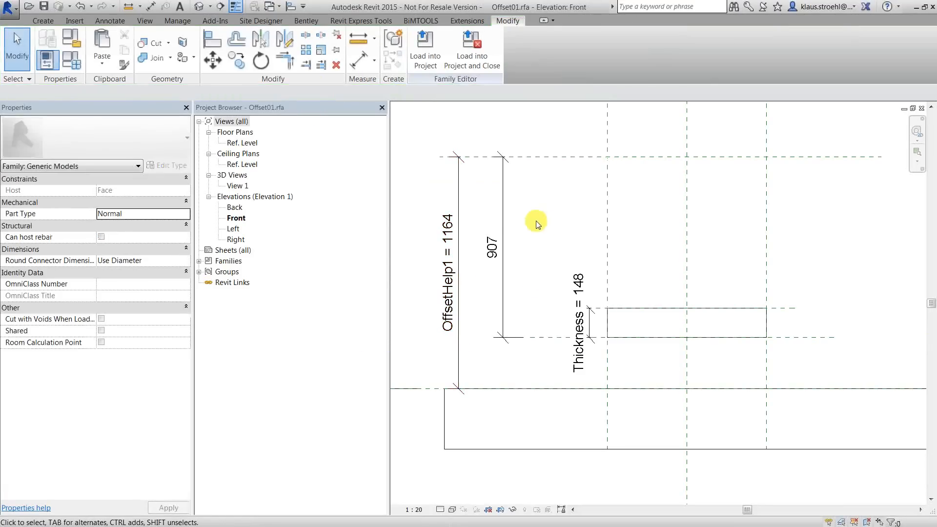
Label the dimension from the upper plane to BasePlane with a new instance family parameter named OffsetHelp2
{"action": "left_click", "coordinate": [503, 220]}
{"action": "left_click", "coordinate": [297, 93]}
{"action": "left_click", "coordinate": [293, 110]}
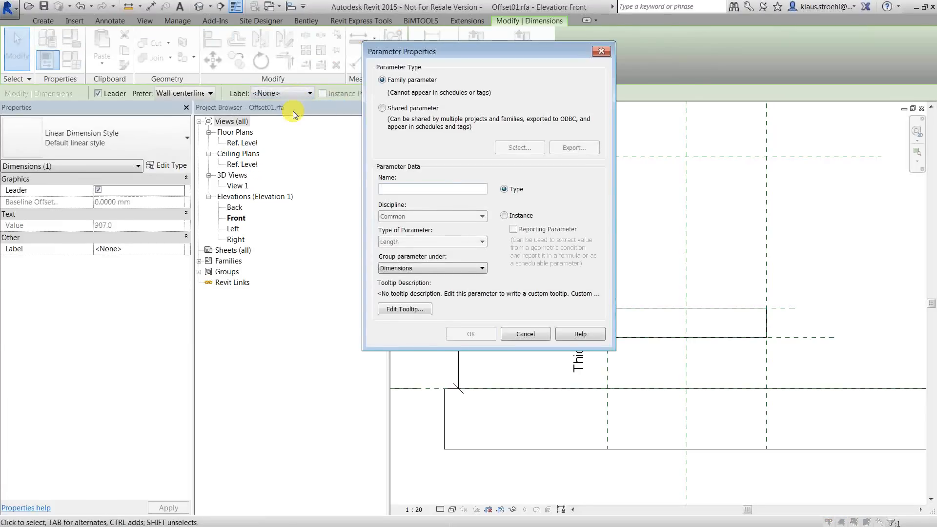
{"action": "type", "text": "Offset"}
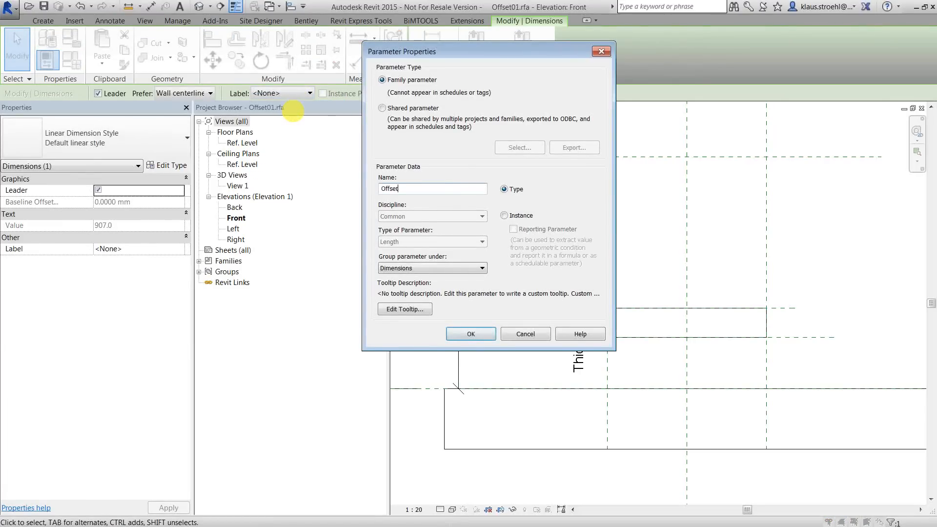
{"action": "type", "text": "Help2"}
{"action": "left_click", "coordinate": [505, 216]}
{"action": "left_click", "coordinate": [471, 333]}
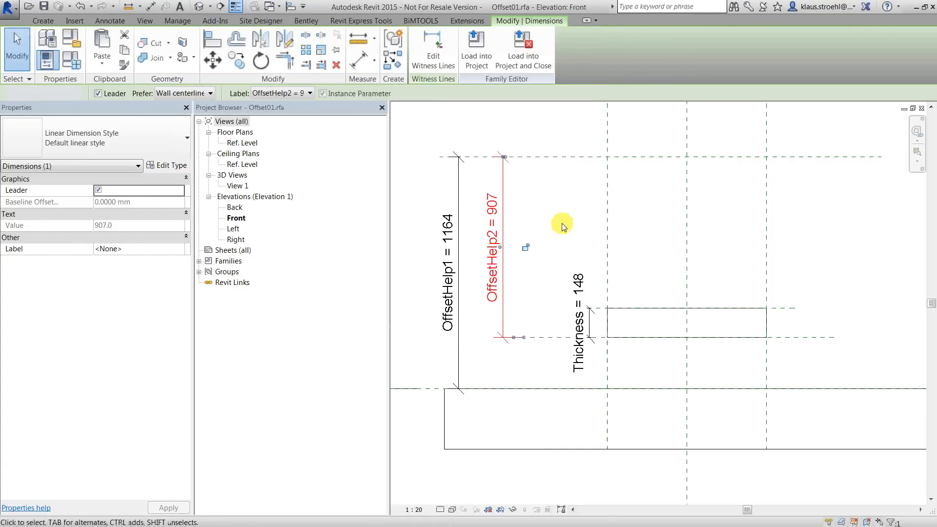
{"action": "left_click", "coordinate": [561, 225]}
{"action": "scroll", "coordinate": [517, 344], "scroll_direction": "up", "scroll_amount": 1}
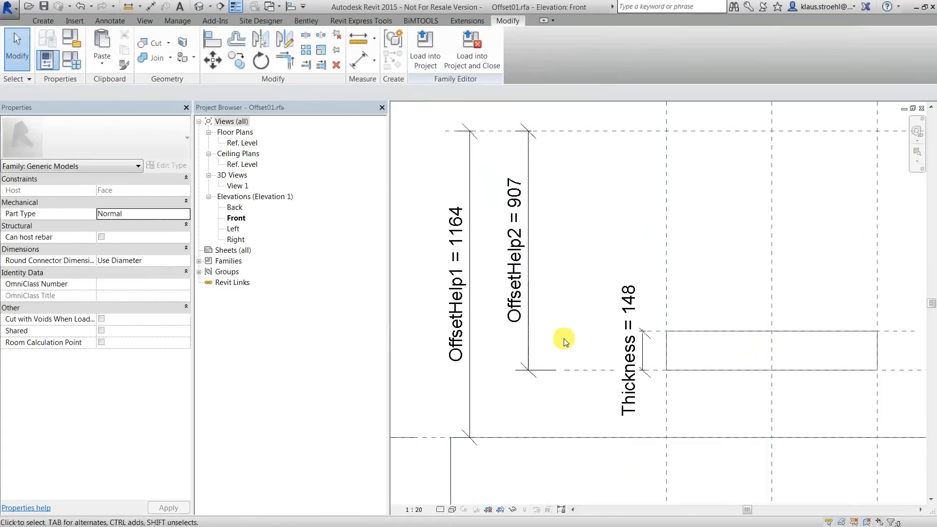
{"action": "left_click", "coordinate": [592, 373]}
{"action": "left_click", "coordinate": [586, 408]}
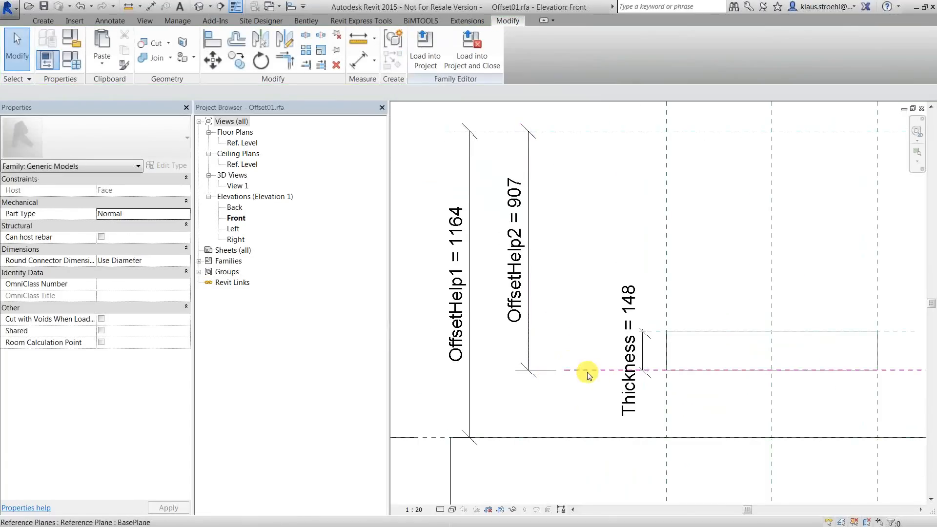
Open the family types and set the OffsetHelp1 parameter to 1000
{"action": "left_click", "coordinate": [71, 60]}
{"action": "left_click_drag", "start_coordinate": [533, 134], "coordinate": [440, 137]}
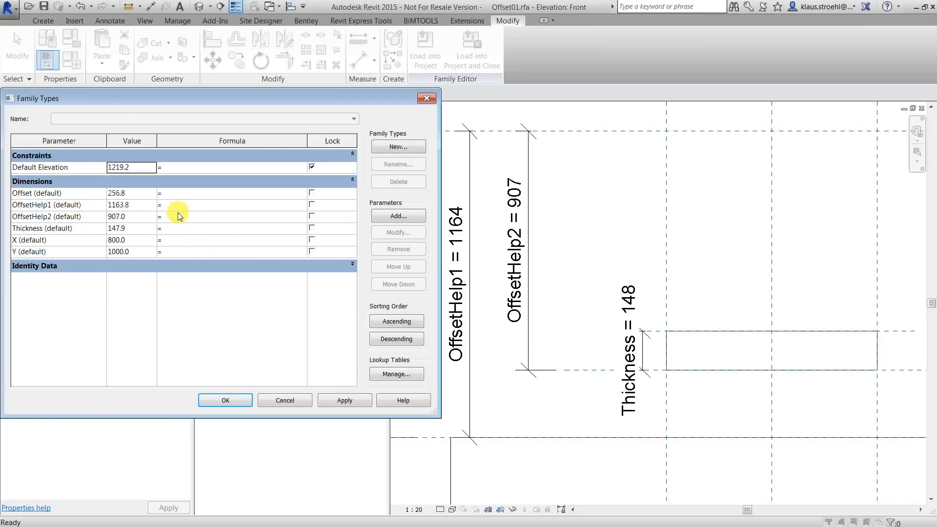
{"action": "left_click", "coordinate": [130, 206]}
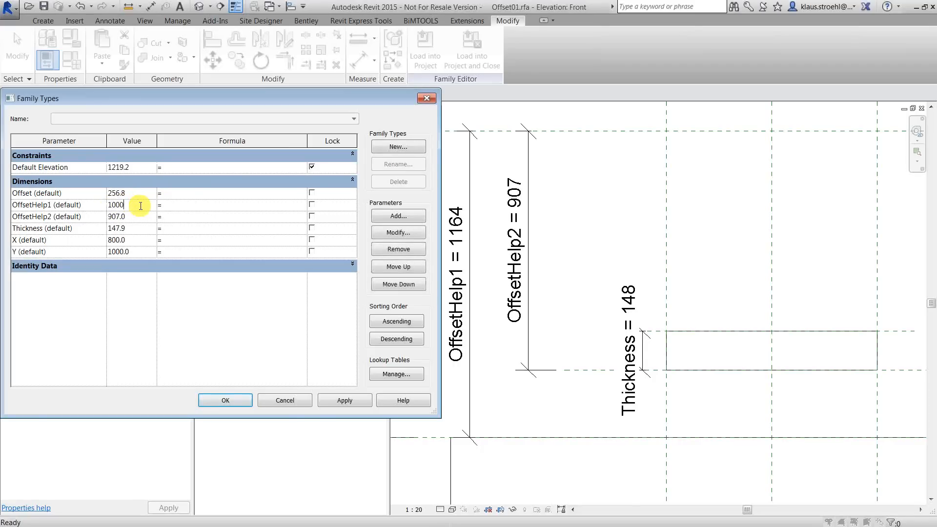
{"action": "type", "text": "1000"}
Give the OffsetHelp2 parameter the formula OffsetHelp1 - Offset
{"action": "left_click", "coordinate": [183, 208]}
{"action": "left_click", "coordinate": [178, 218]}
{"action": "left_click", "coordinate": [179, 218]}
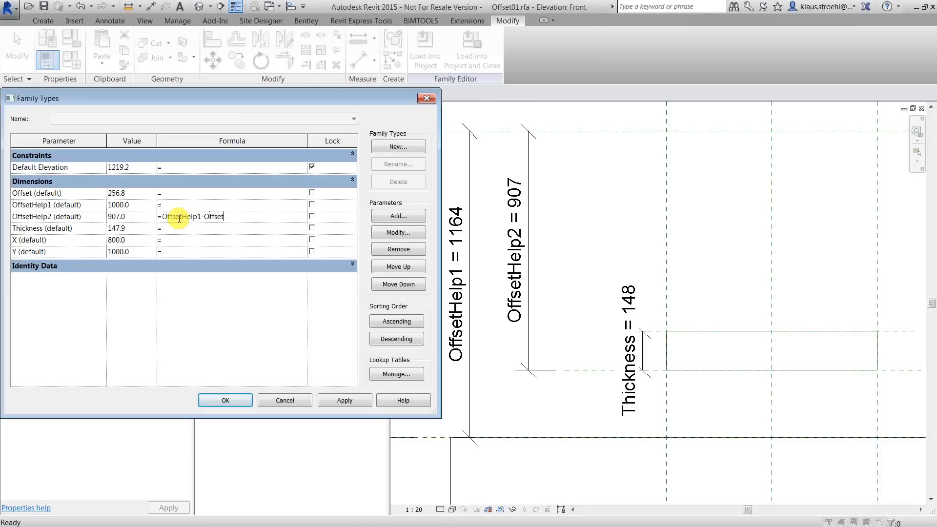
{"action": "left_click", "coordinate": [178, 205]}
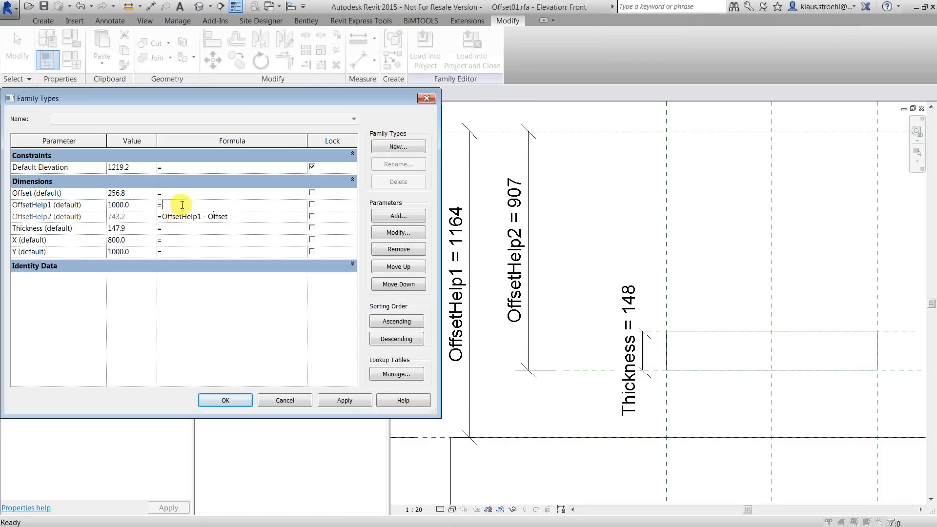
Set the Offset parameter to 200 and apply it to test the family with a positive offset
{"action": "left_click", "coordinate": [140, 193]}
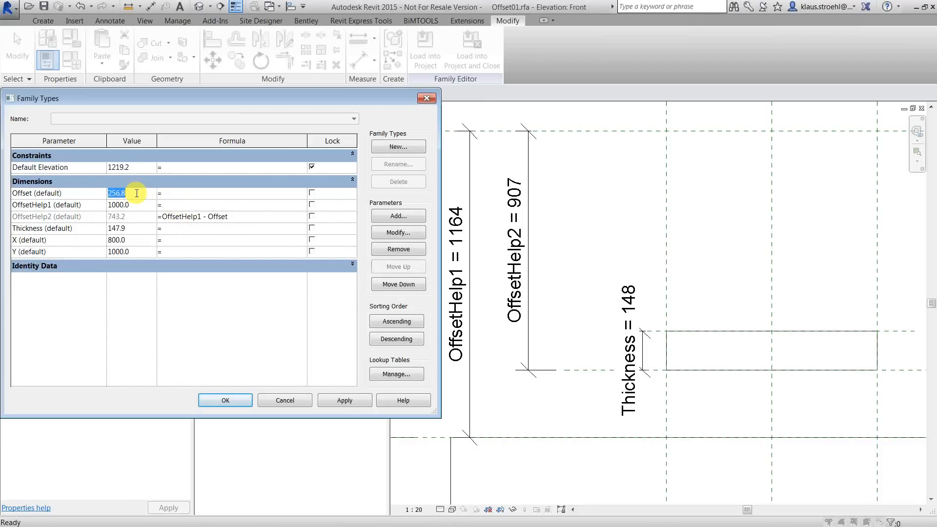
{"action": "type", "text": "200"}
{"action": "left_click", "coordinate": [146, 206]}
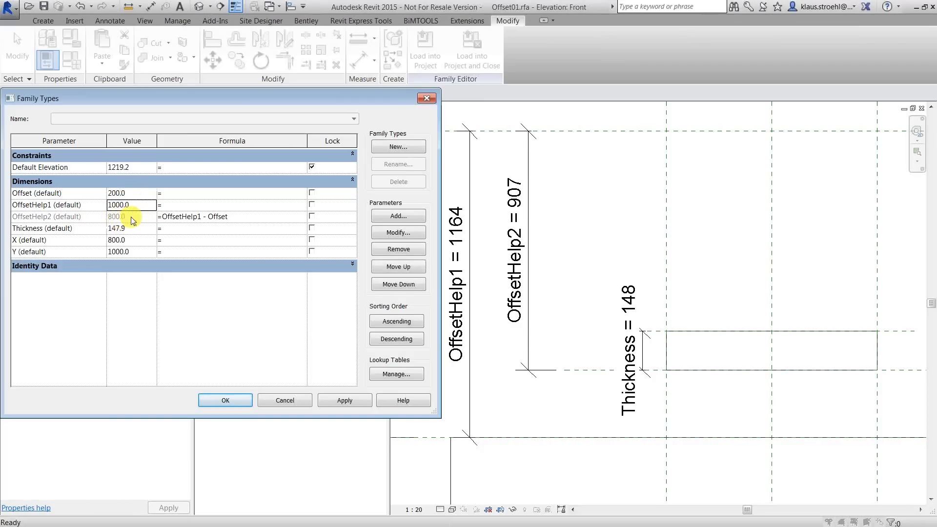
{"action": "left_click", "coordinate": [338, 402]}
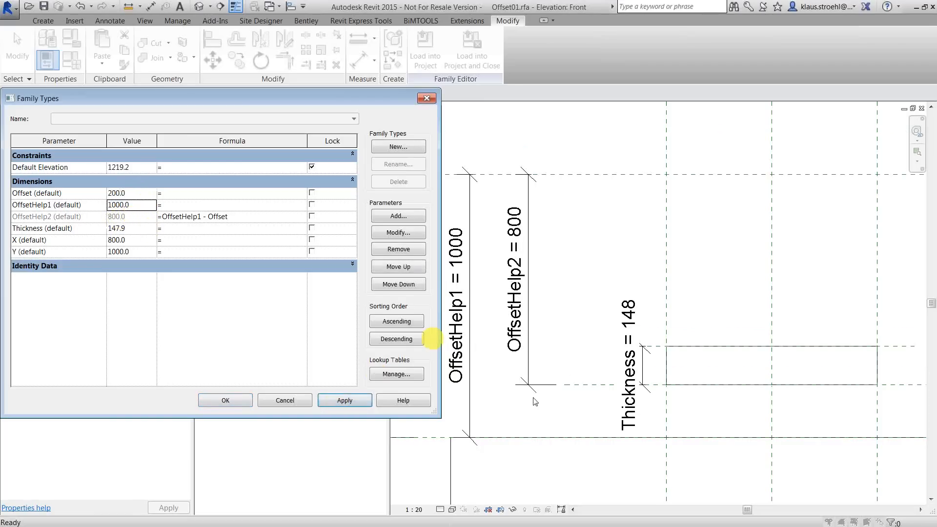
Set the Offset parameter to -200, apply it to the geometry and accept the family types
{"action": "left_click", "coordinate": [140, 193]}
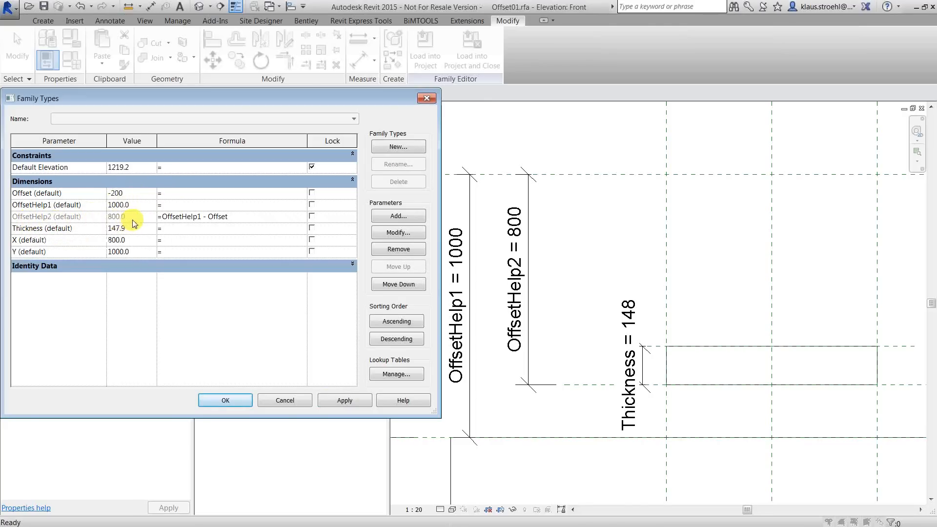
{"action": "type", "text": "-200"}
{"action": "left_click", "coordinate": [129, 207]}
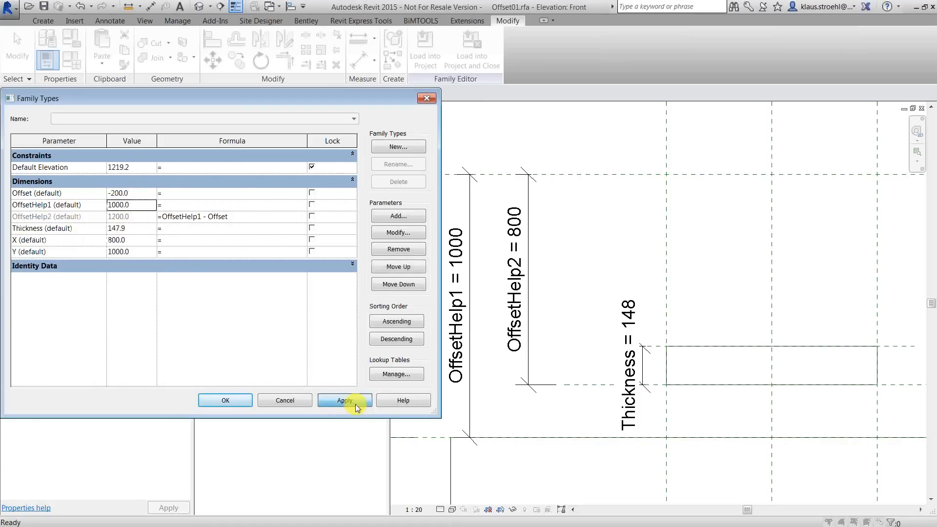
{"action": "left_click", "coordinate": [355, 404]}
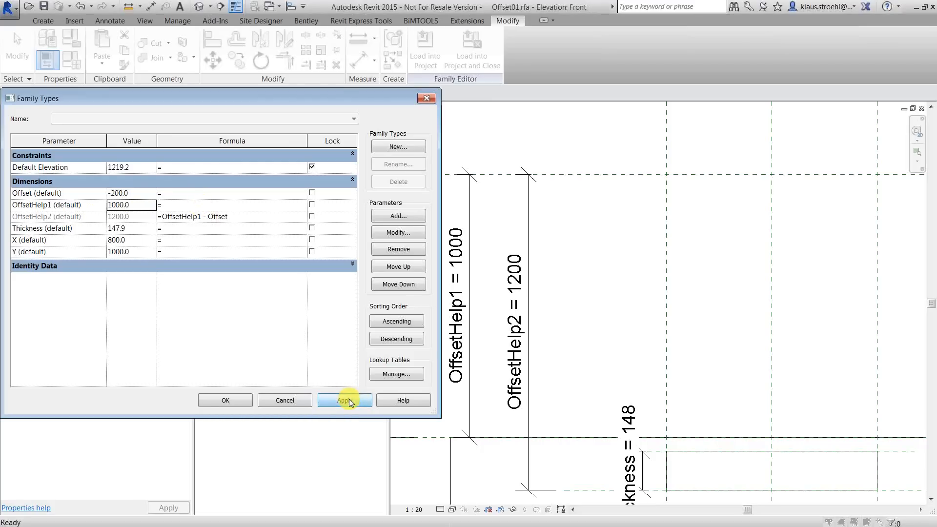
{"action": "left_click", "coordinate": [225, 400]}
Load the Offset01 family into the sample project, overwriting the existing version and its parameter values
{"action": "scroll", "coordinate": [595, 329], "scroll_direction": "down", "scroll_amount": 1}
{"action": "middle_click_drag", "start_coordinate": [610, 360], "coordinate": [560, 367]}
{"action": "left_click", "coordinate": [413, 51]}
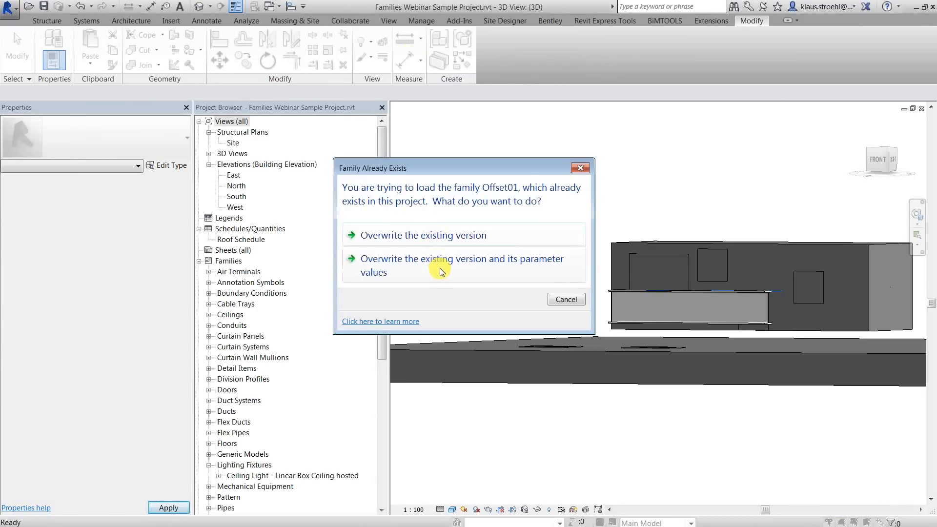
{"action": "left_click", "coordinate": [438, 266]}
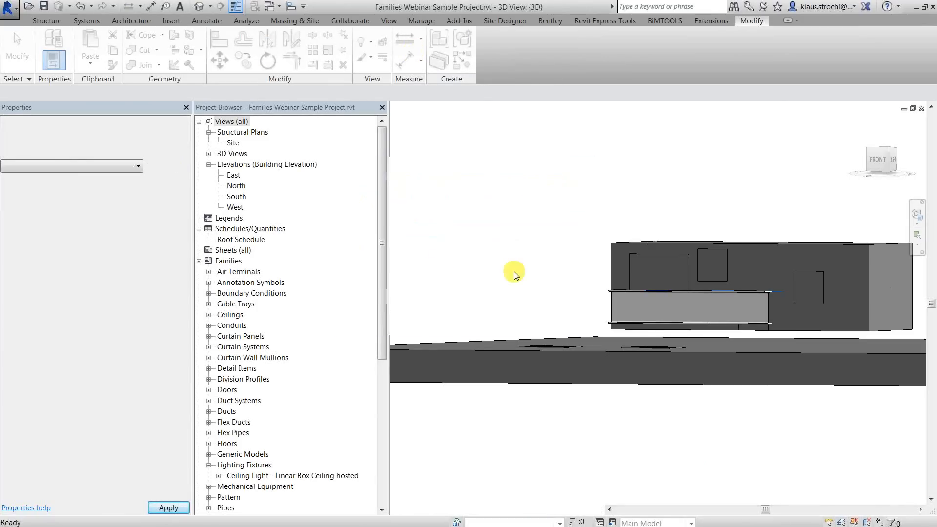
Set the Offset of the Offset01 instance hosted on the floor to -500 and inspect its position below the slab
{"action": "middle_click_drag", "start_coordinate": [528, 364], "coordinate": [499, 312], "text": "shift"}
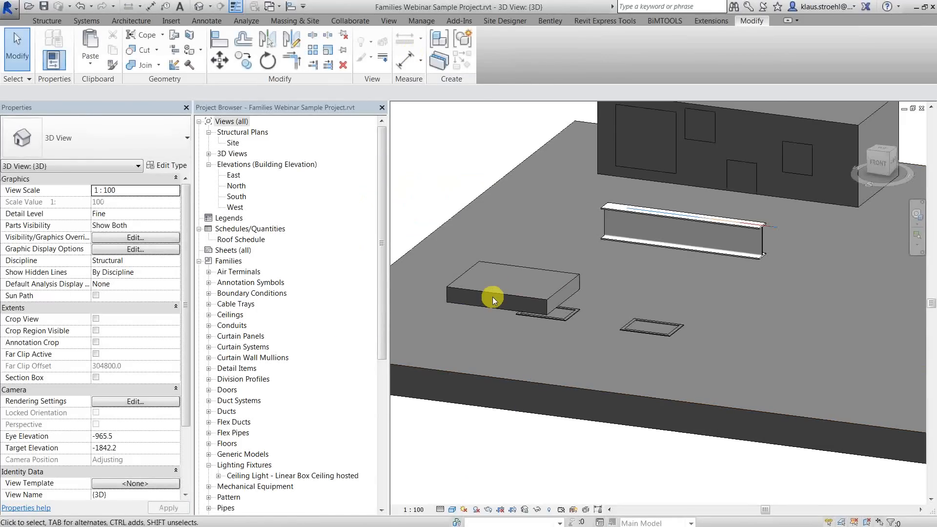
{"action": "left_click", "coordinate": [493, 294]}
{"action": "middle_click_drag", "start_coordinate": [493, 294], "coordinate": [518, 301], "text": "shift"}
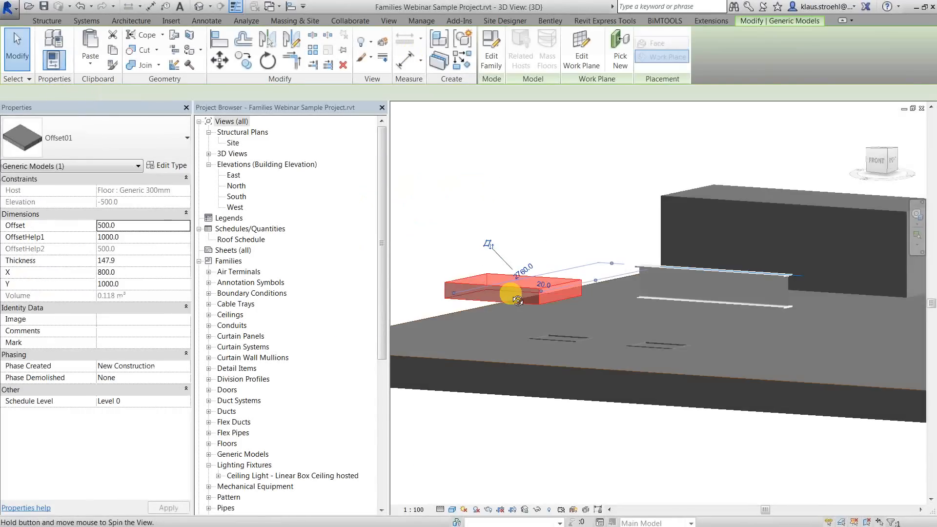
{"action": "left_click", "coordinate": [128, 226]}
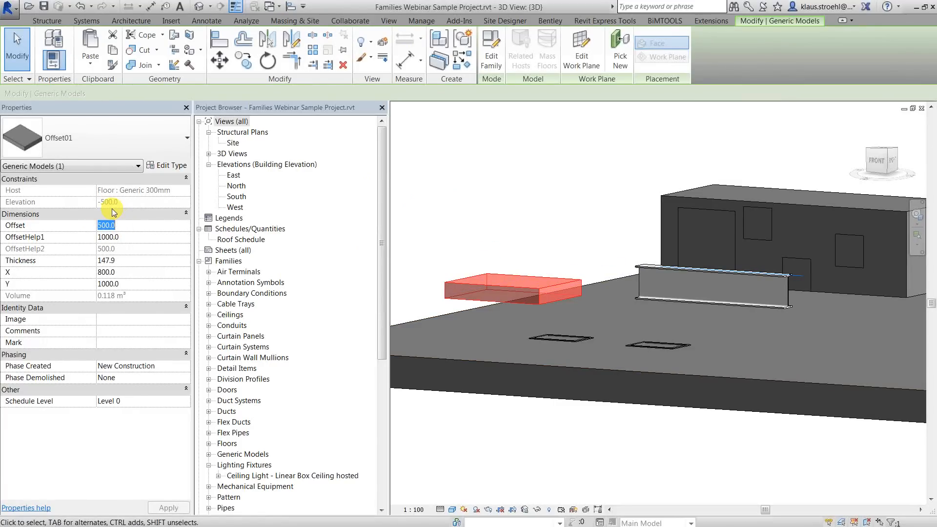
{"action": "type", "text": "-"}
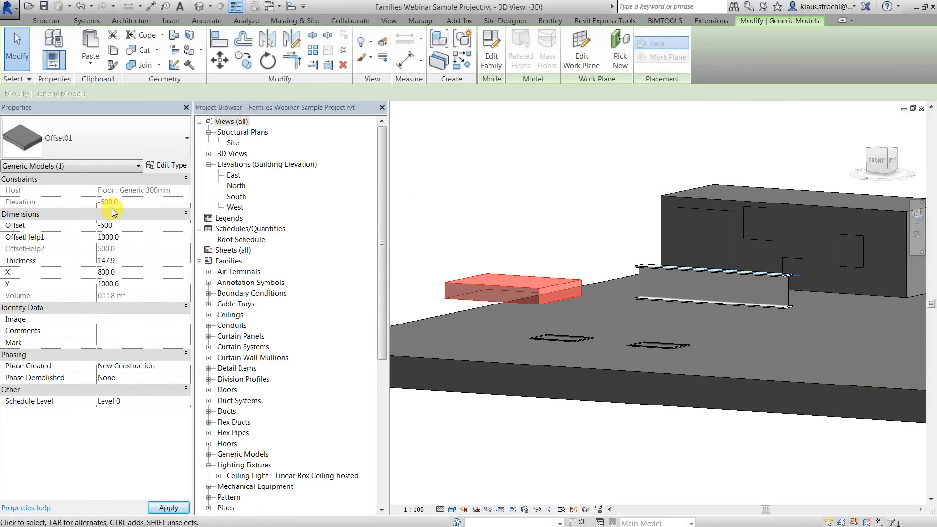
{"action": "mouse_move", "coordinate": [488, 269]}
{"action": "middle_mouse_down", "text": "shift"}
{"action": "mouse_move", "coordinate": [500, 233]}
{"action": "mouse_move", "coordinate": [490, 259]}
{"action": "middle_mouse_up", "text": "shift"}
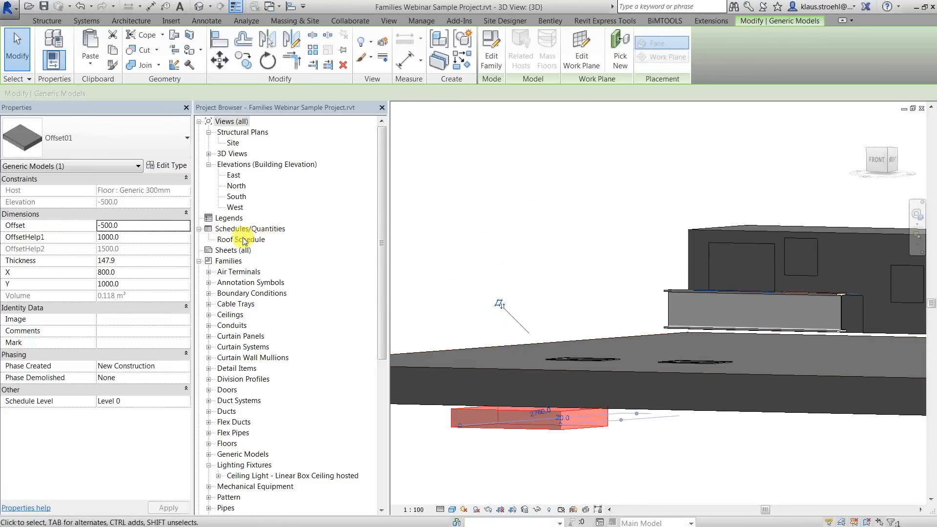
{"action": "middle_click_drag", "start_coordinate": [508, 377], "coordinate": [496, 385], "text": "shift"}
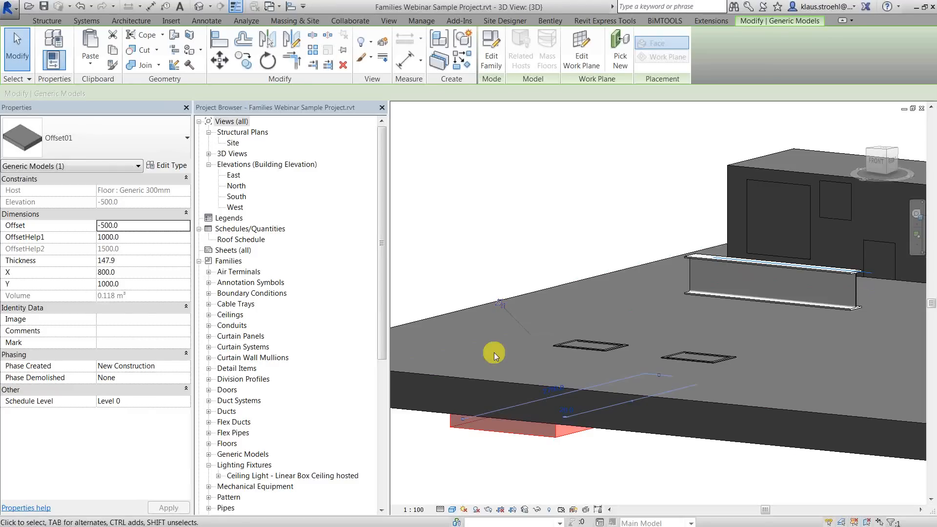
Return to the Offset01 family and set OffsetHelp1 to 20000 in the family types
{"action": "left_click", "coordinate": [451, 258]}
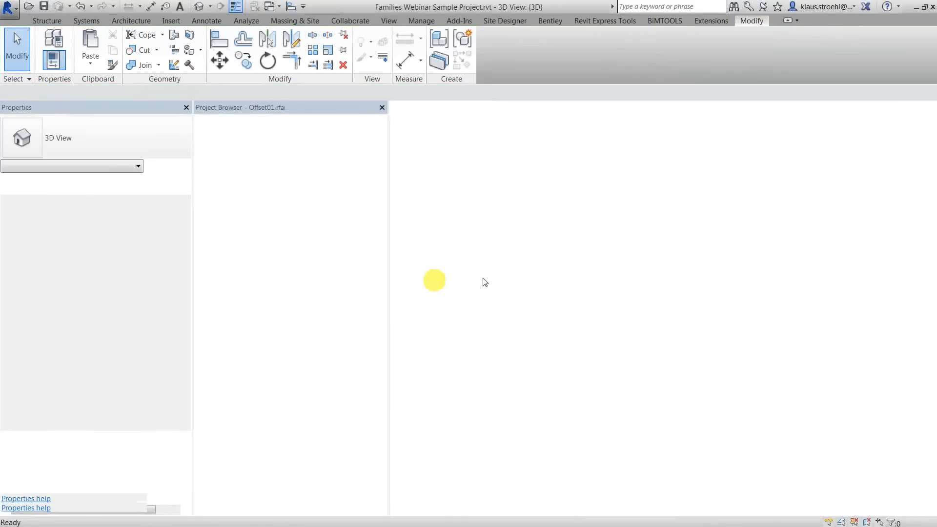
{"action": "left_click", "coordinate": [74, 58]}
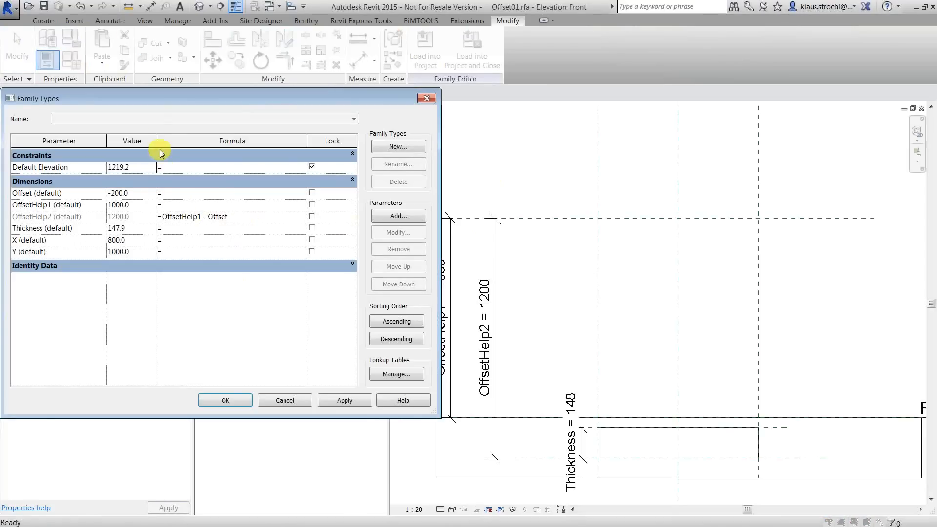
{"action": "left_click_drag", "start_coordinate": [164, 93], "coordinate": [296, 79]}
{"action": "left_click", "coordinate": [271, 192]}
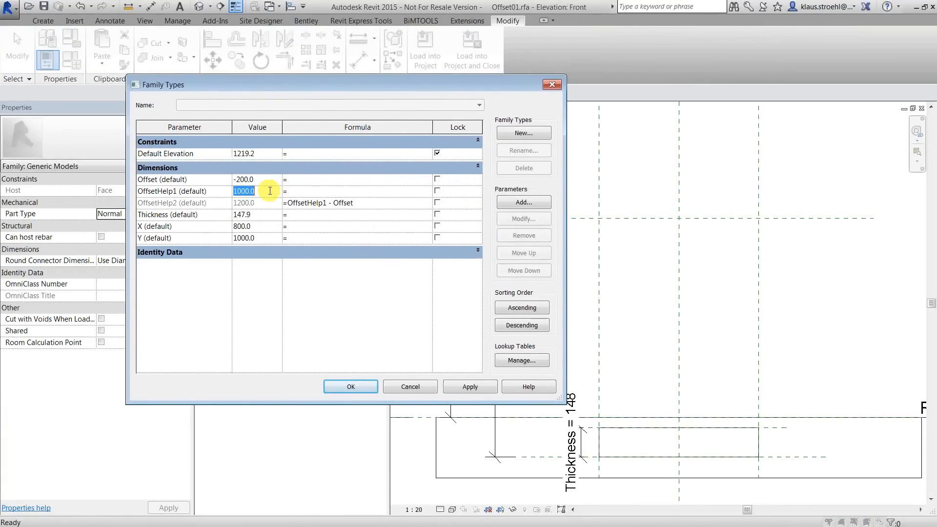
{"action": "left_click", "coordinate": [267, 182]}
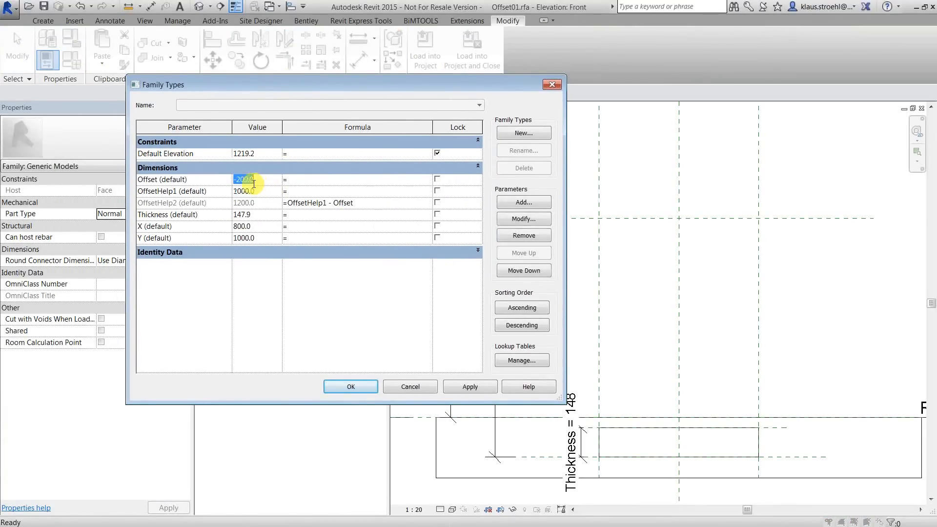
{"action": "left_click", "coordinate": [193, 194]}
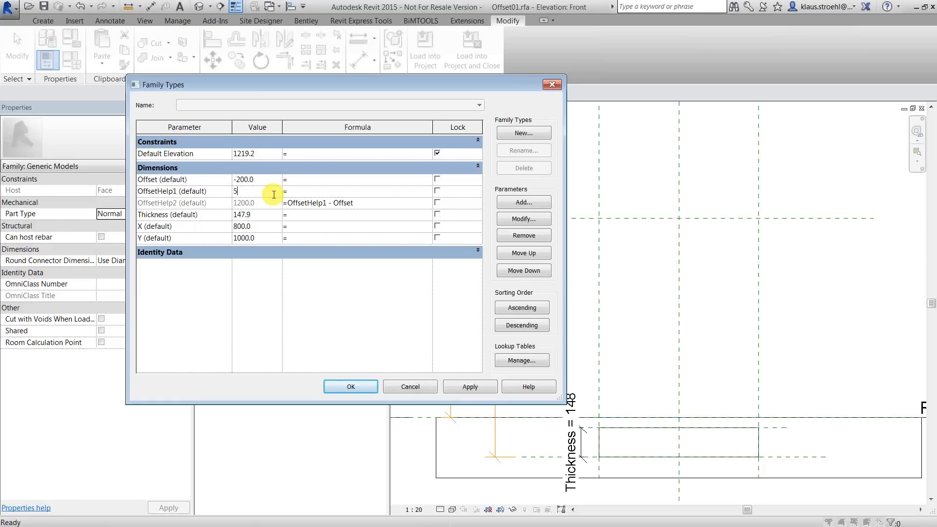
{"action": "left_click", "coordinate": [247, 180]}
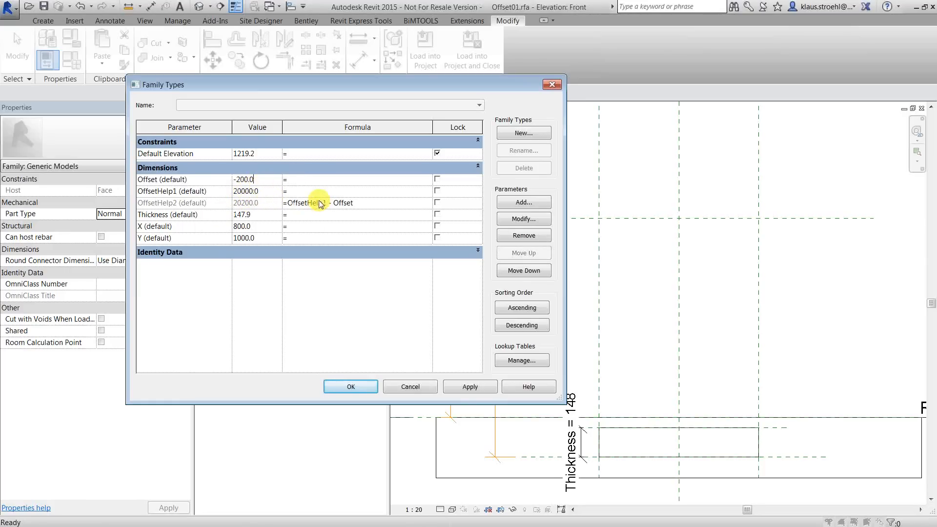
{"action": "left_click", "coordinate": [363, 209]}
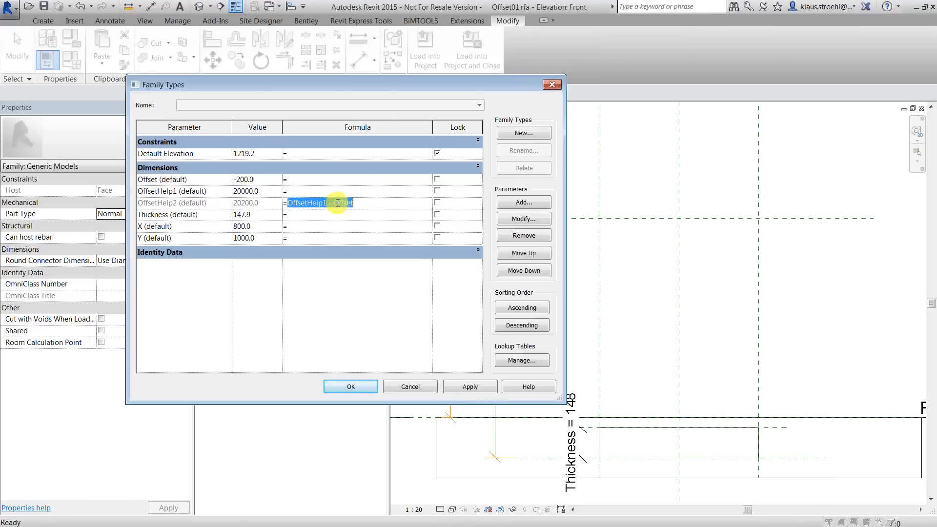
{"action": "left_click", "coordinate": [310, 190]}
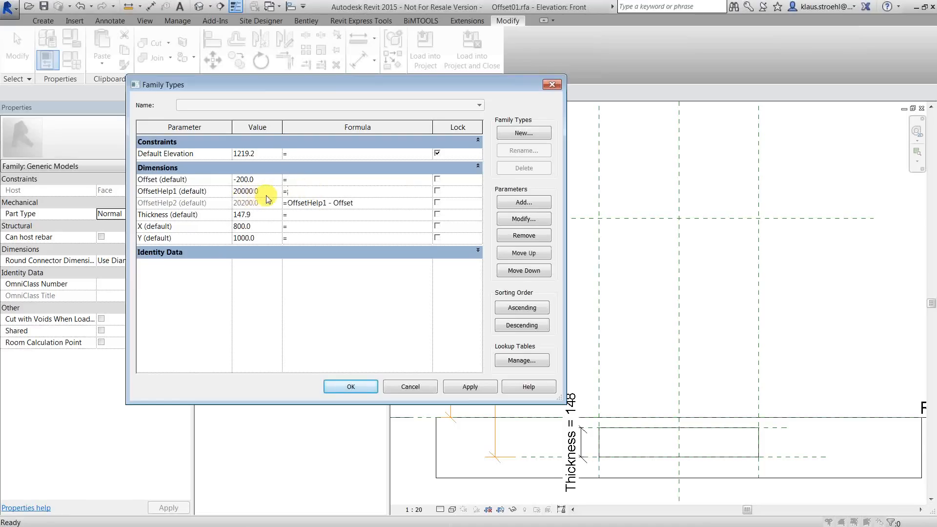
{"action": "left_click", "coordinate": [249, 191]}
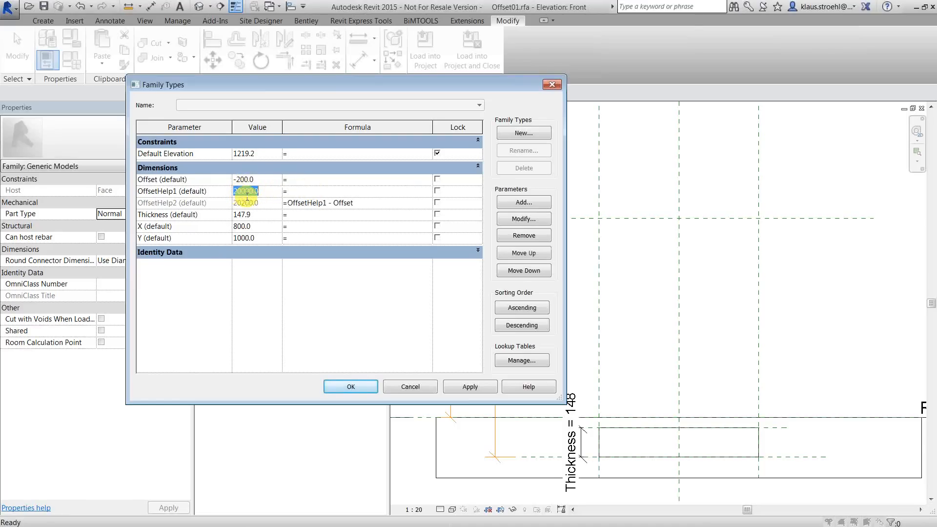
{"action": "left_click", "coordinate": [368, 386]}
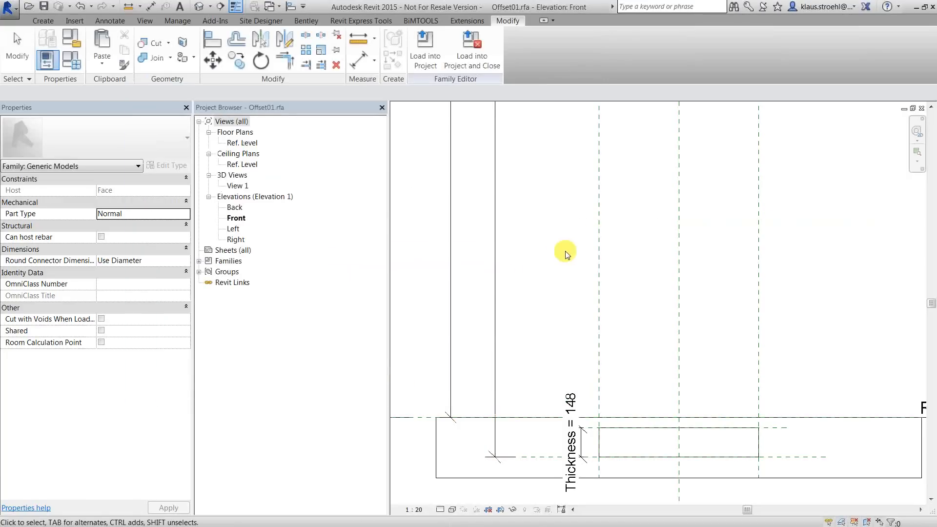
Inspect the resized helper dimensions in the Front elevation and close the Offset01 family without saving
{"action": "scroll", "coordinate": [560, 251], "scroll_direction": "down", "scroll_amount": 3}
{"action": "middle_click_drag", "start_coordinate": [646, 240], "coordinate": [581, 288]}
{"action": "middle_click_drag", "start_coordinate": [637, 274], "coordinate": [614, 282]}
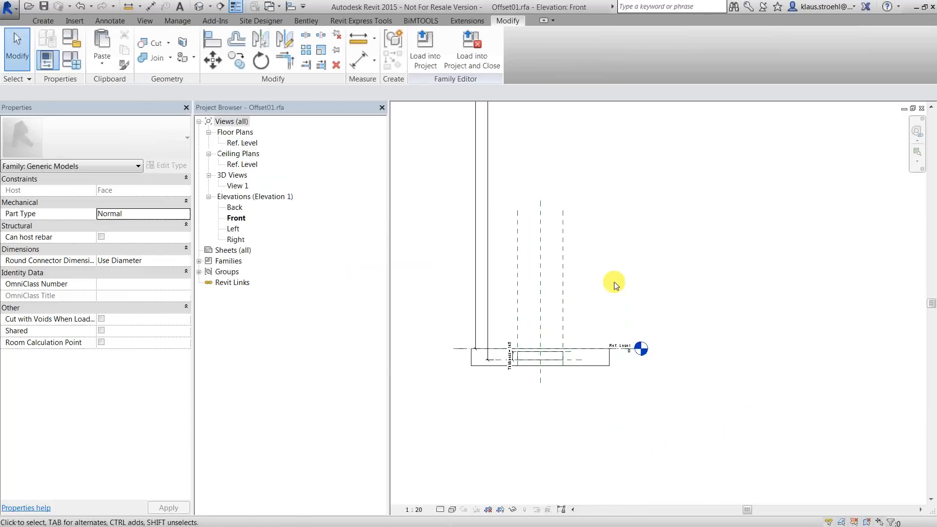
{"action": "left_click", "coordinate": [921, 109]}
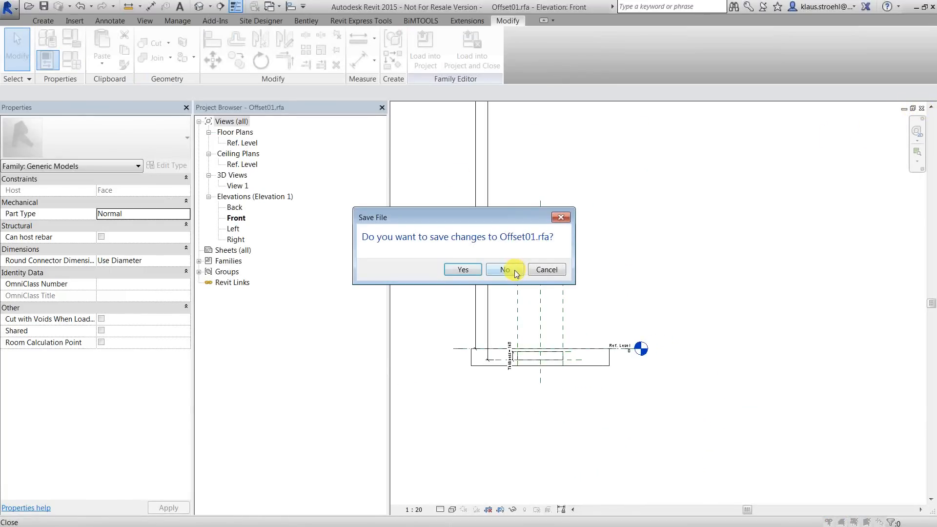
{"action": "left_click", "coordinate": [511, 273]}
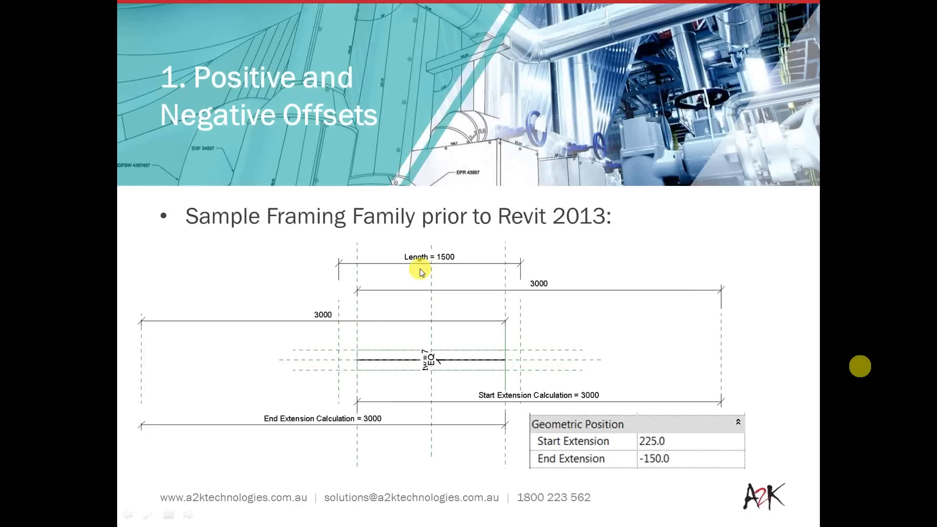
{"action": "left_click", "coordinate": [421, 271]}
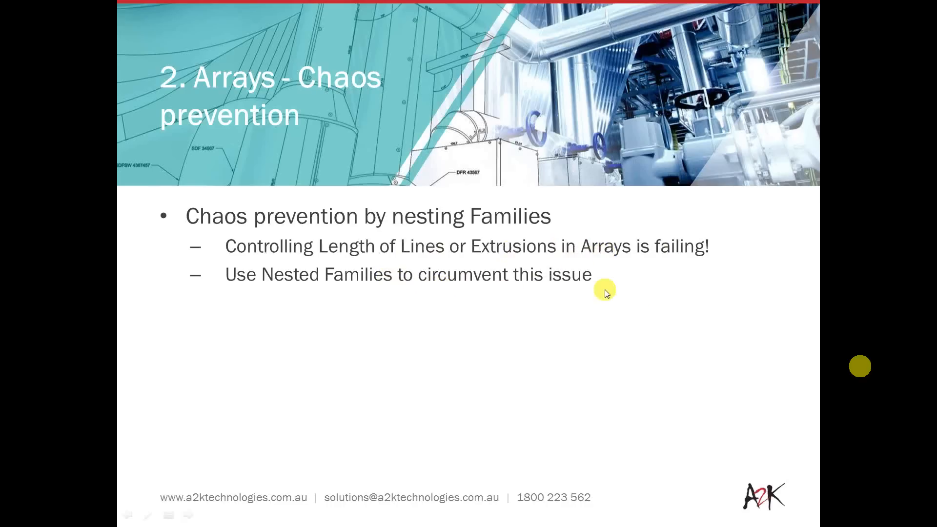
Switch from the presentation to Revit and look over the families placed on the floor in the project's 3D view
{"action": "key", "text": "alt+Tab"}
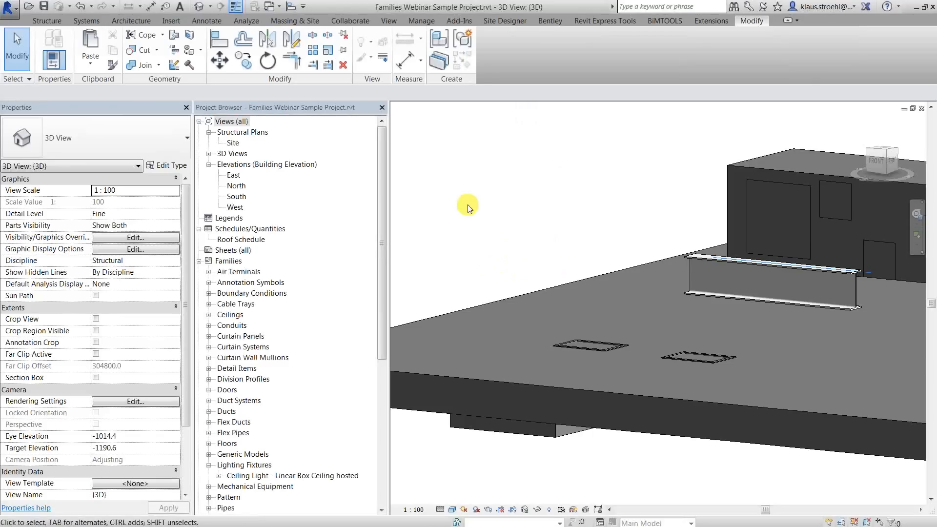
{"action": "middle_click_drag", "start_coordinate": [639, 266], "coordinate": [560, 271]}
{"action": "middle_click_drag", "start_coordinate": [626, 298], "coordinate": [564, 293]}
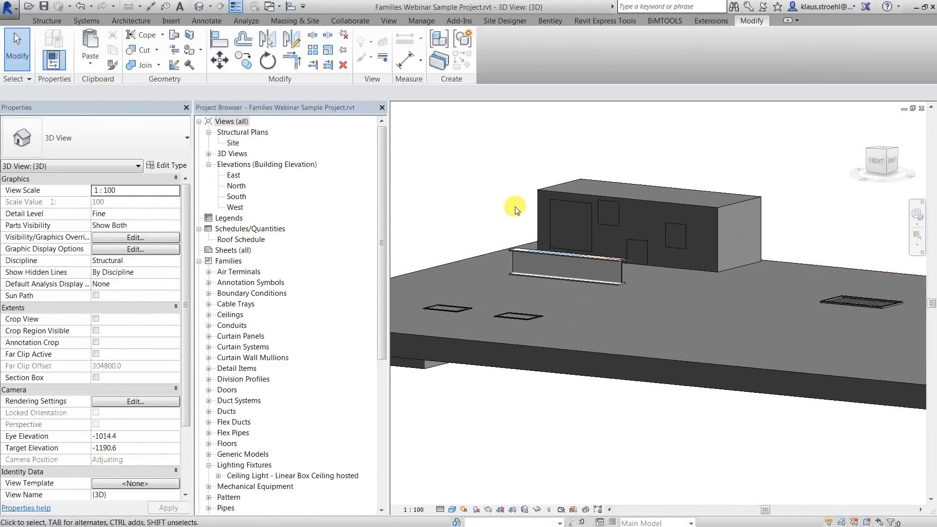
{"action": "scroll", "coordinate": [517, 209], "scroll_direction": "down", "scroll_amount": 2}
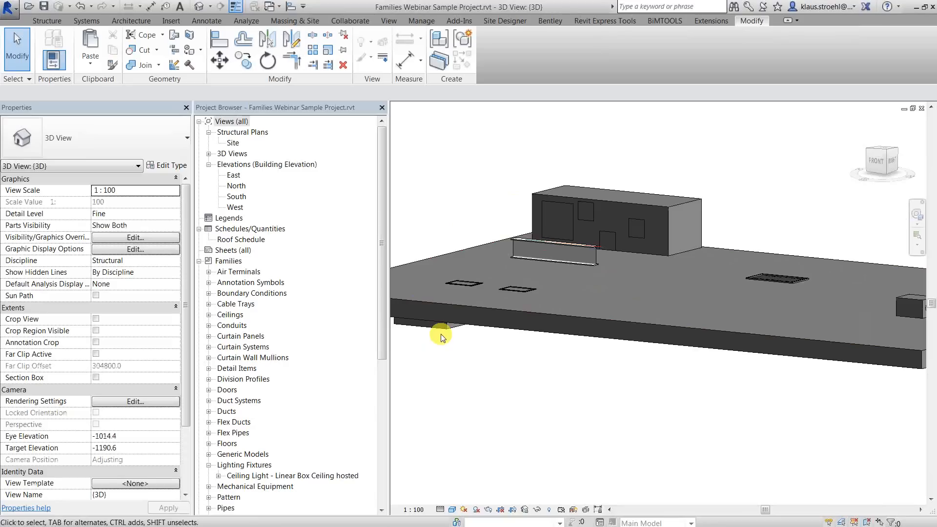
Open the Offset01 family below the floor for editing and set its Offset to 200 in the family types
{"action": "left_click", "coordinate": [441, 329]}
{"action": "double_click", "coordinate": [441, 328]}
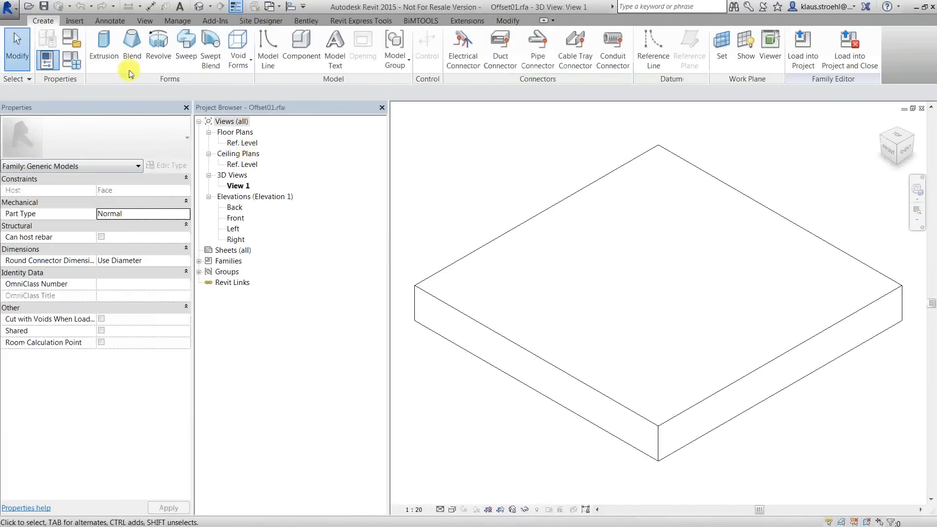
{"action": "left_click", "coordinate": [77, 66]}
{"action": "left_click", "coordinate": [247, 179]}
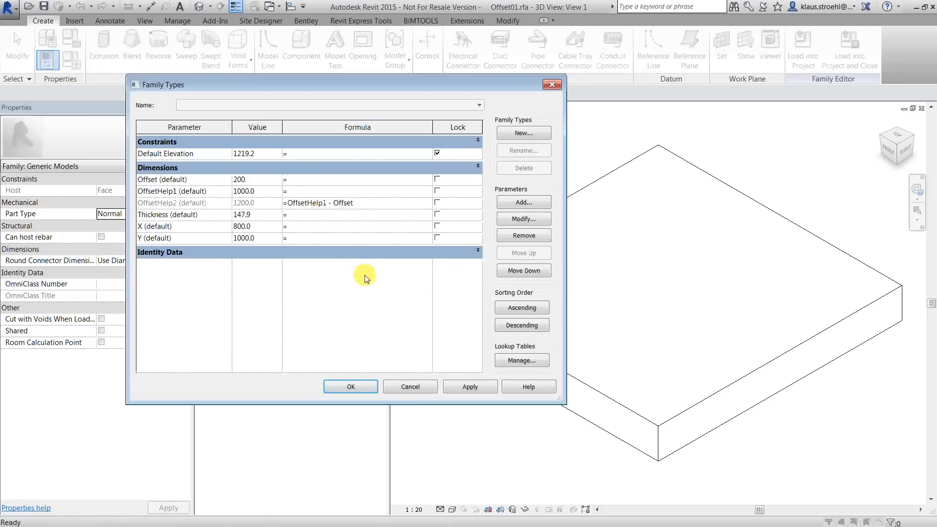
{"action": "left_click", "coordinate": [464, 387]}
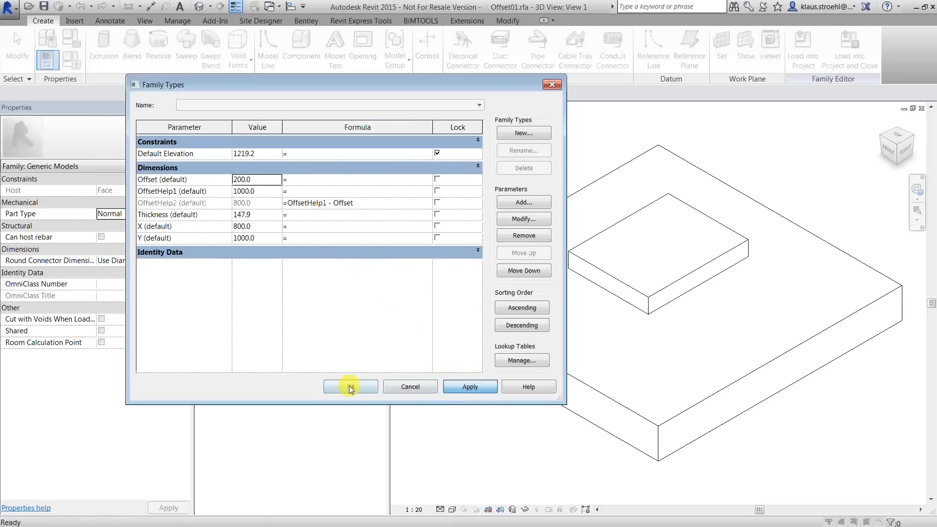
{"action": "left_click", "coordinate": [350, 386]}
Set the Y dimension of the rectangle to 500 in the Ref. Level floor plan
{"action": "double_click", "coordinate": [244, 143]}
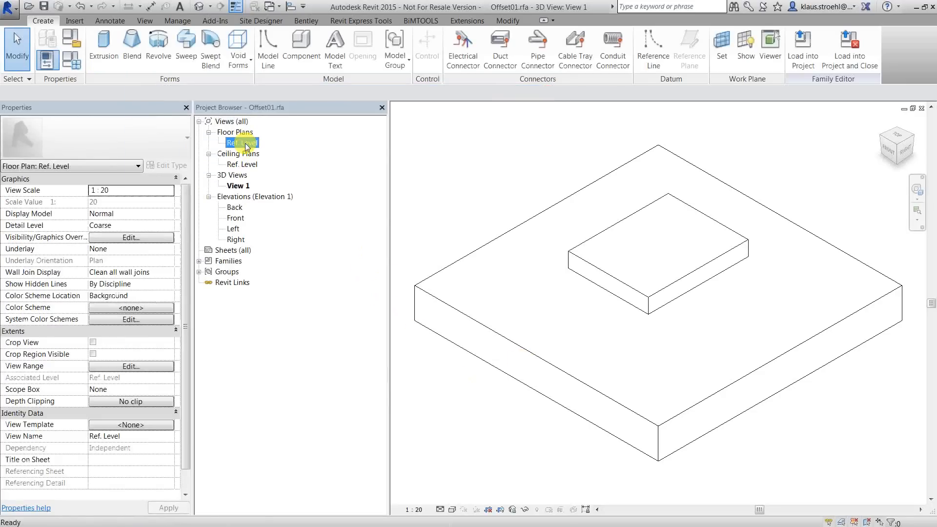
{"action": "scroll", "coordinate": [543, 285], "scroll_direction": "up", "scroll_amount": 3}
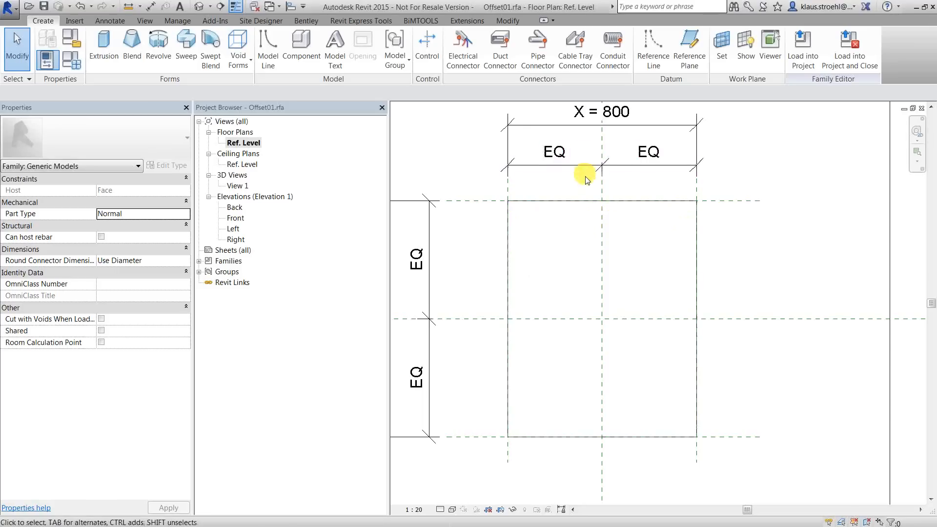
{"action": "scroll", "coordinate": [585, 170], "scroll_direction": "down", "scroll_amount": 2}
{"action": "left_click", "coordinate": [424, 275]}
{"action": "left_click", "coordinate": [425, 282]}
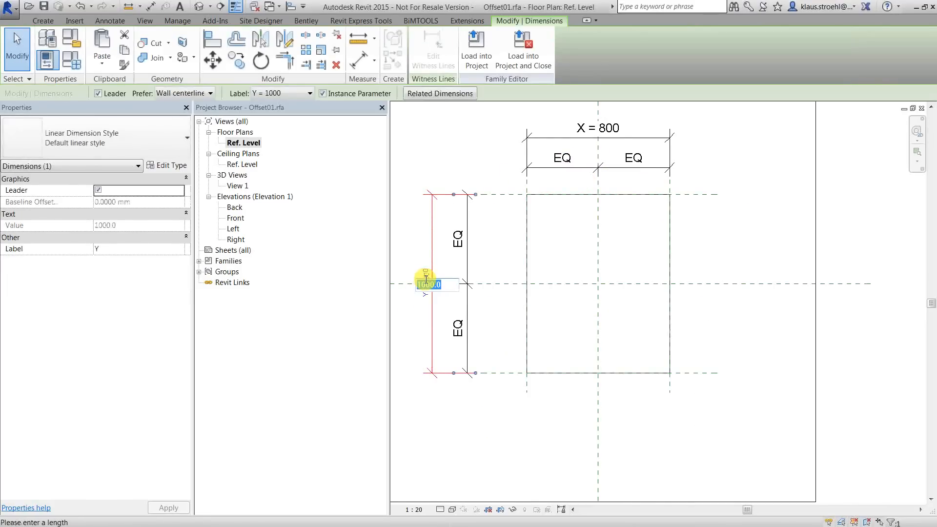
{"action": "type", "text": "500"}
{"action": "key", "text": "Return"}
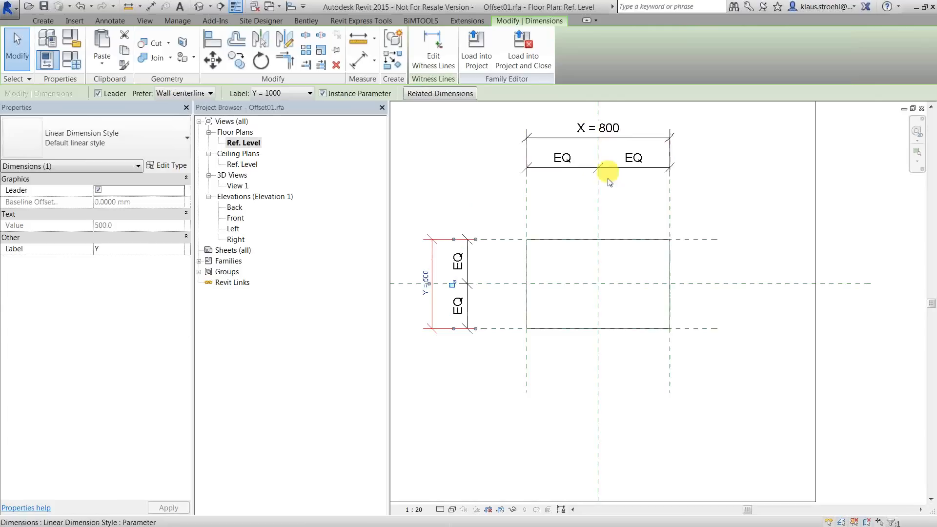
{"action": "key", "text": "Escape"}
{"action": "scroll", "coordinate": [546, 208], "scroll_direction": "up", "scroll_amount": 2}
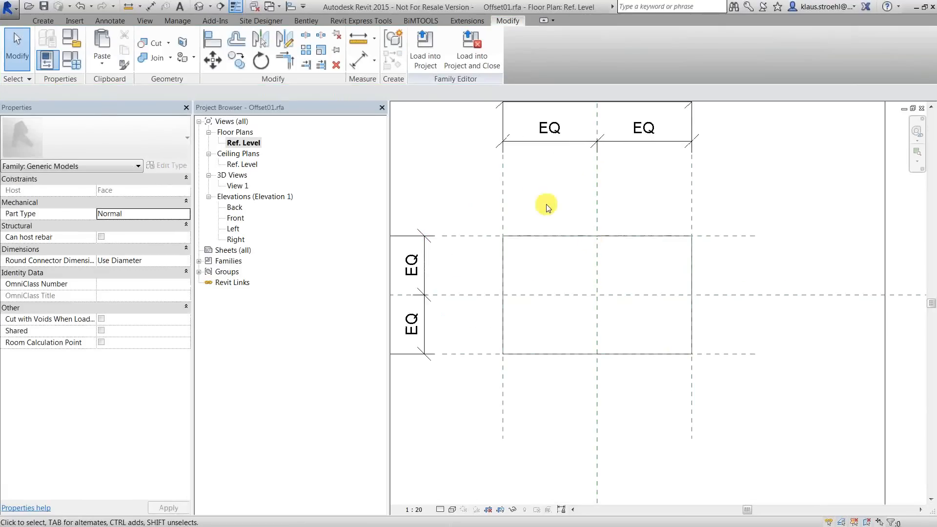
Draw a vertical model line about 360 mm long on the BasePlane reference plane, inside the rectangle near its left edge
{"action": "left_click", "coordinate": [42, 21]}
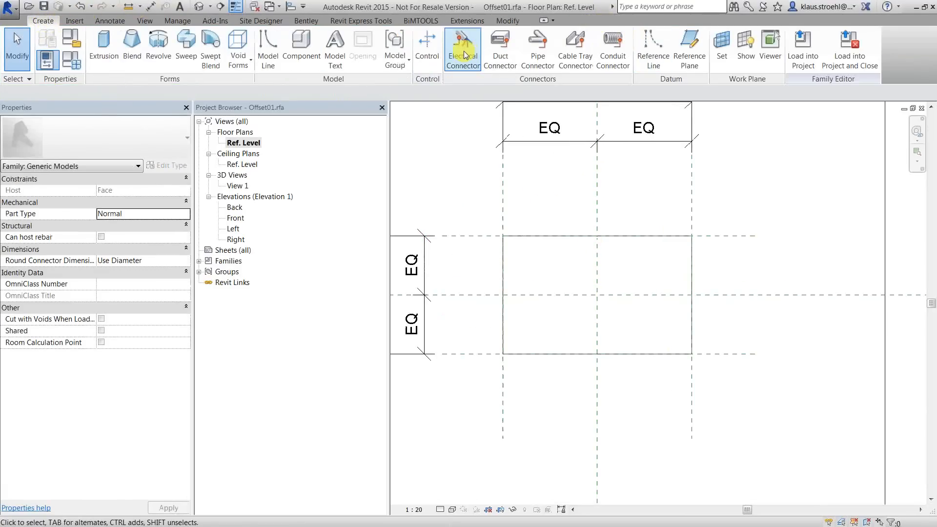
{"action": "left_click", "coordinate": [269, 51]}
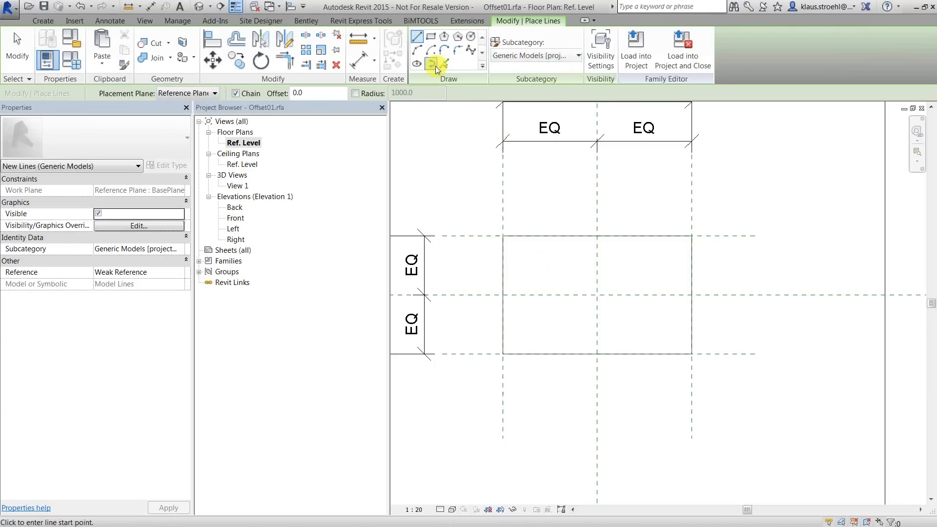
{"action": "left_click", "coordinate": [202, 94]}
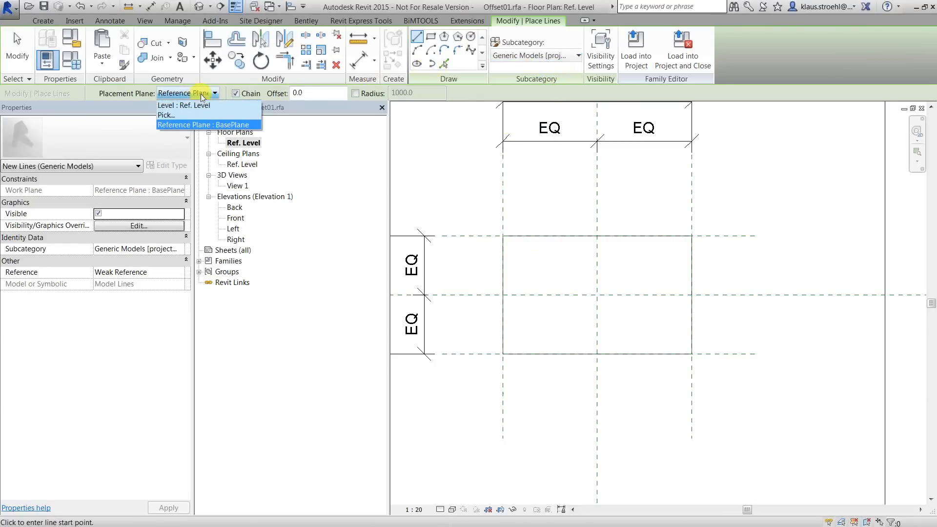
{"action": "left_click", "coordinate": [230, 125]}
{"action": "left_click", "coordinate": [525, 251]}
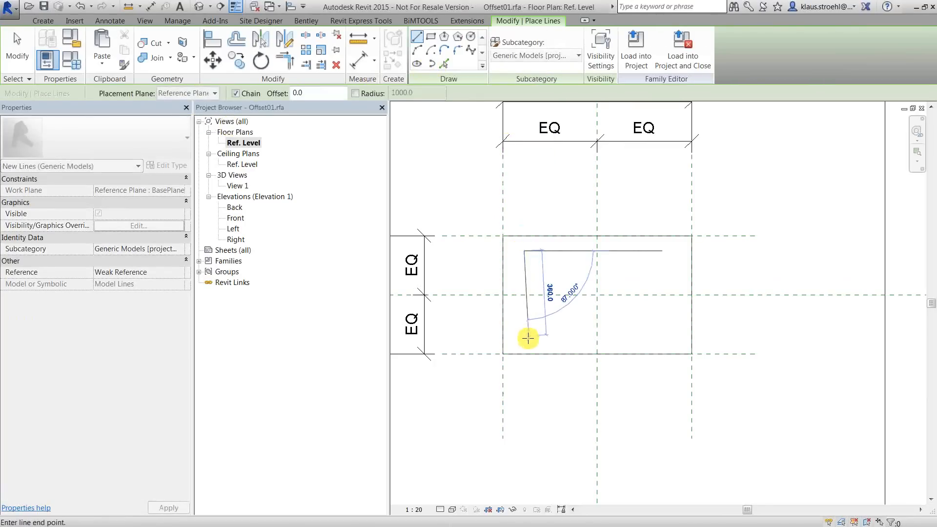
{"action": "left_click", "coordinate": [523, 337]}
{"action": "key", "text": "Escape"}
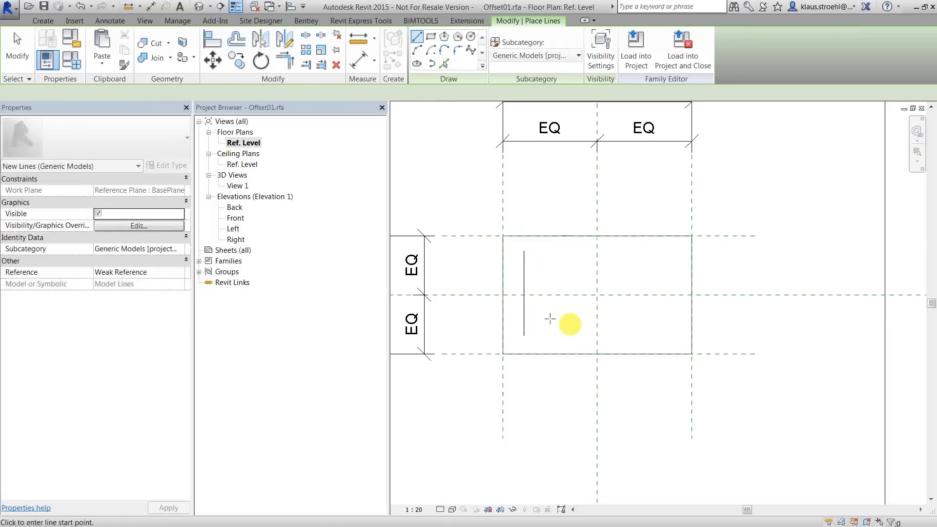
{"action": "key", "text": "Escape"}
{"action": "scroll", "coordinate": [535, 299], "scroll_direction": "up", "scroll_amount": 2}
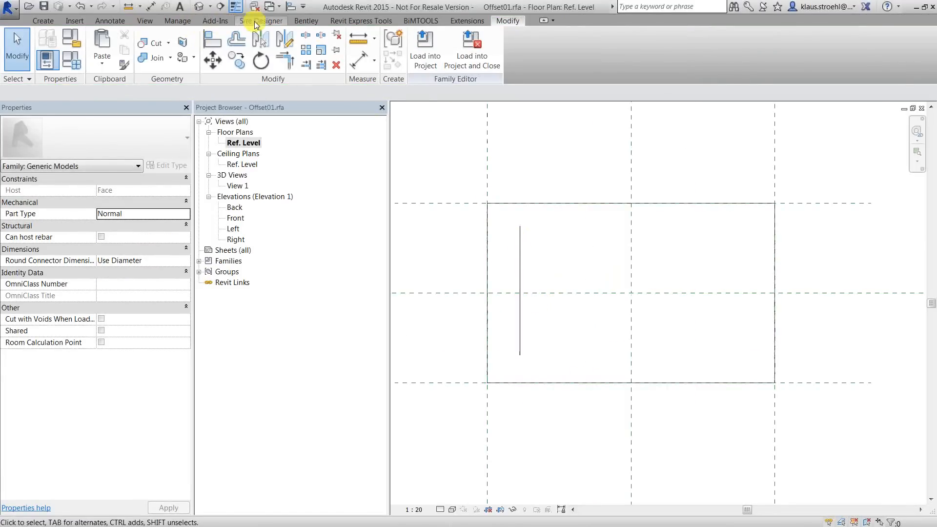
Array the model line linearly as five grouped members, placing the last one about 605 mm to the right
{"action": "left_click", "coordinate": [521, 251]}
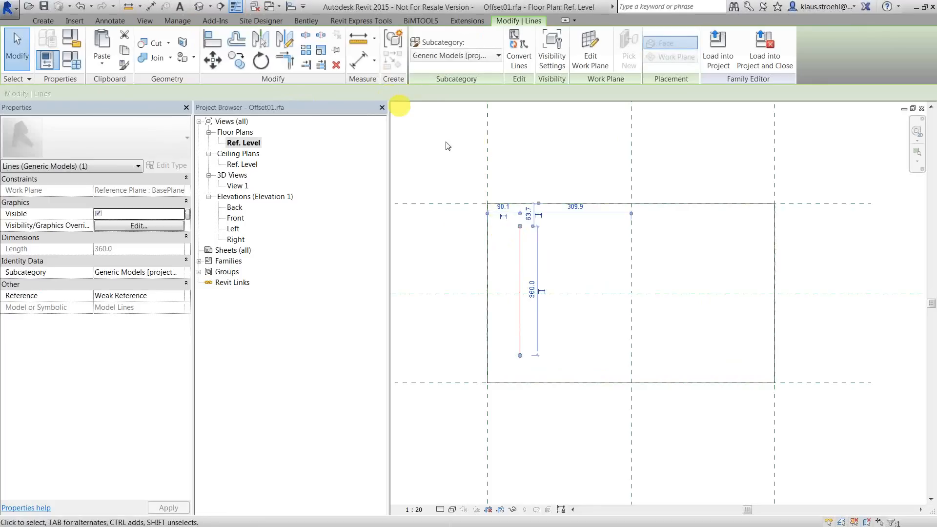
{"action": "left_click", "coordinate": [307, 51]}
{"action": "left_click", "coordinate": [519, 226]}
{"action": "left_click", "coordinate": [414, 253]}
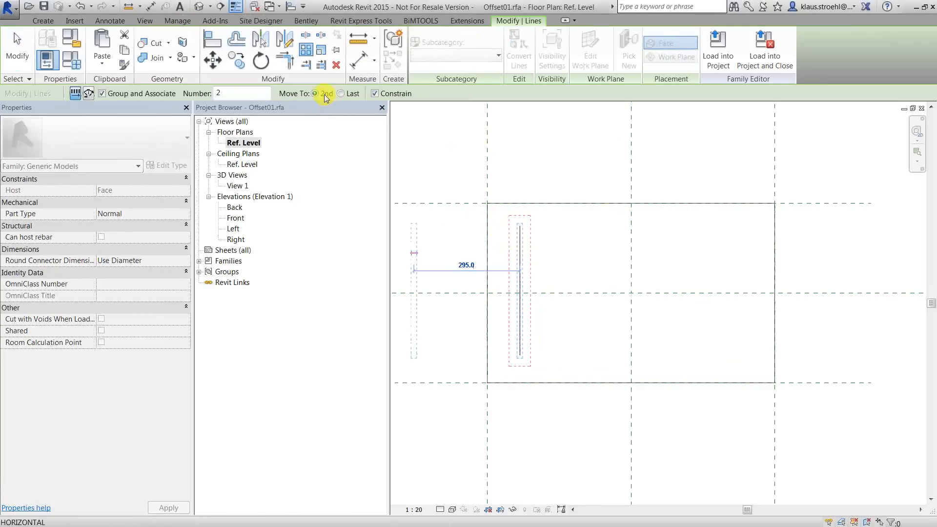
{"action": "left_click", "coordinate": [350, 94]}
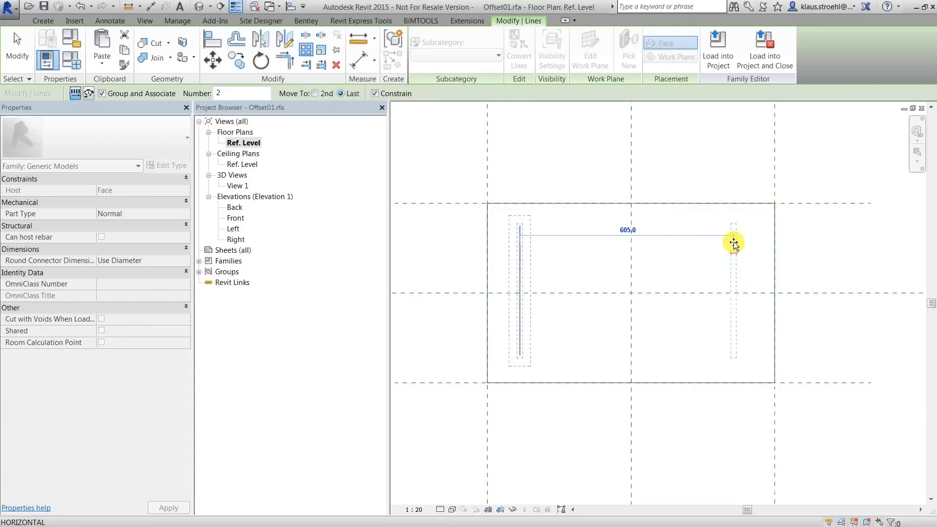
{"action": "left_click", "coordinate": [733, 243]}
{"action": "type", "text": "5"}
{"action": "key", "text": "Return"}
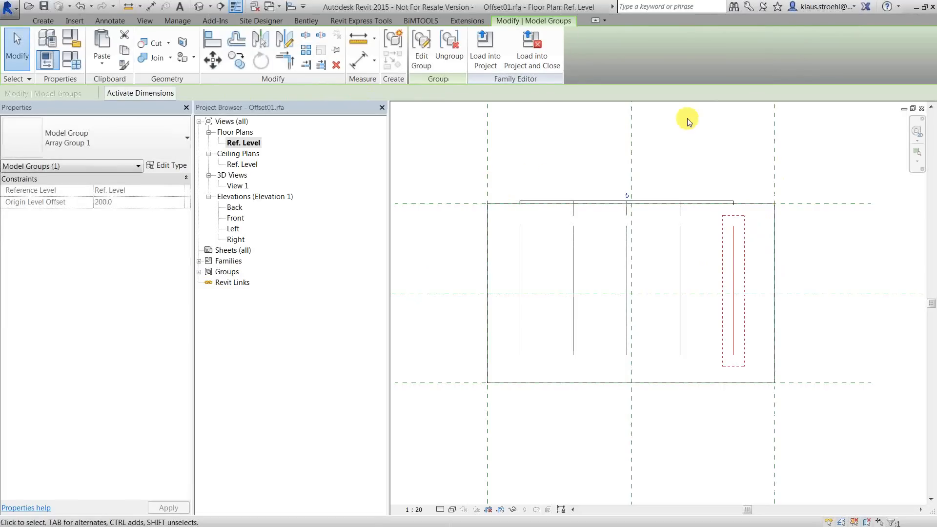
{"action": "left_click", "coordinate": [683, 119]}
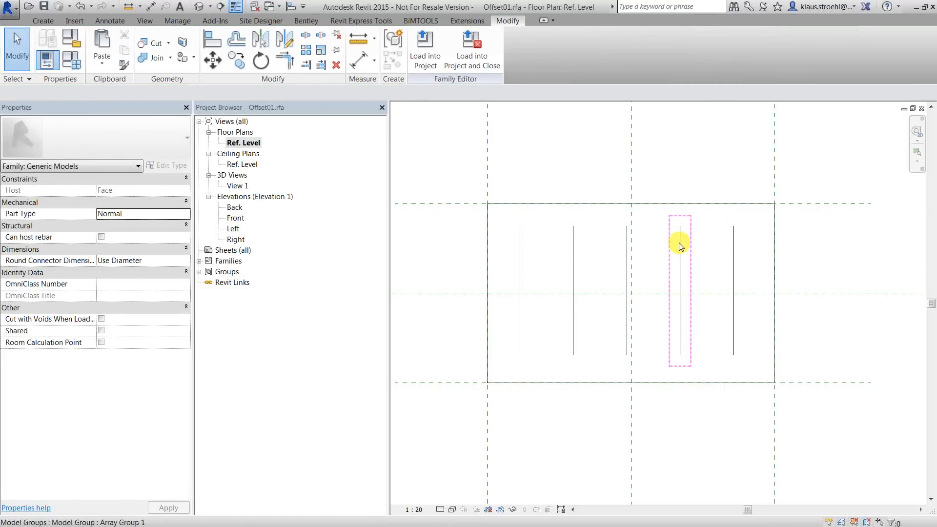
Try to align and lock the first array line's ends to the upper and lower reference planes
{"action": "left_click", "coordinate": [213, 43]}
{"action": "left_click", "coordinate": [454, 203]}
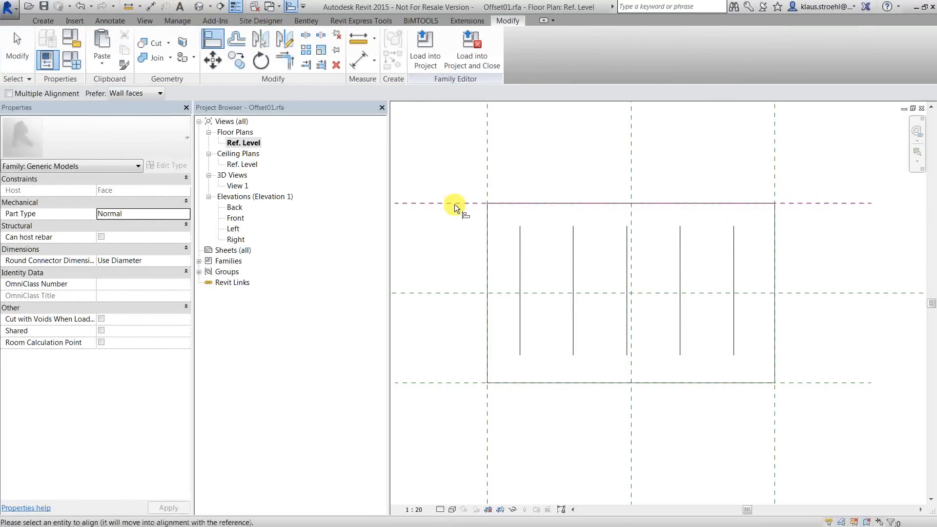
{"action": "left_click", "coordinate": [520, 226]}
{"action": "left_click", "coordinate": [649, 186]}
{"action": "left_click", "coordinate": [470, 383]}
{"action": "left_click", "coordinate": [518, 331]}
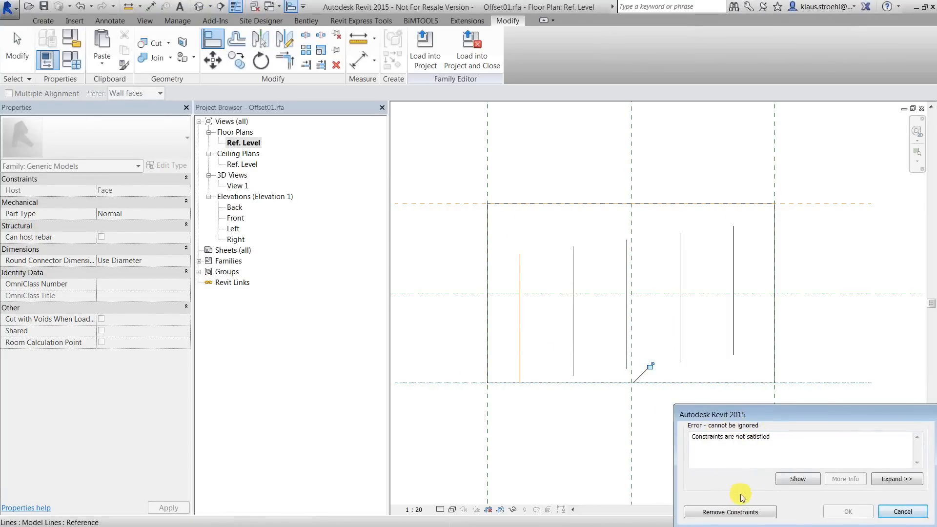
{"action": "left_click", "coordinate": [901, 513]}
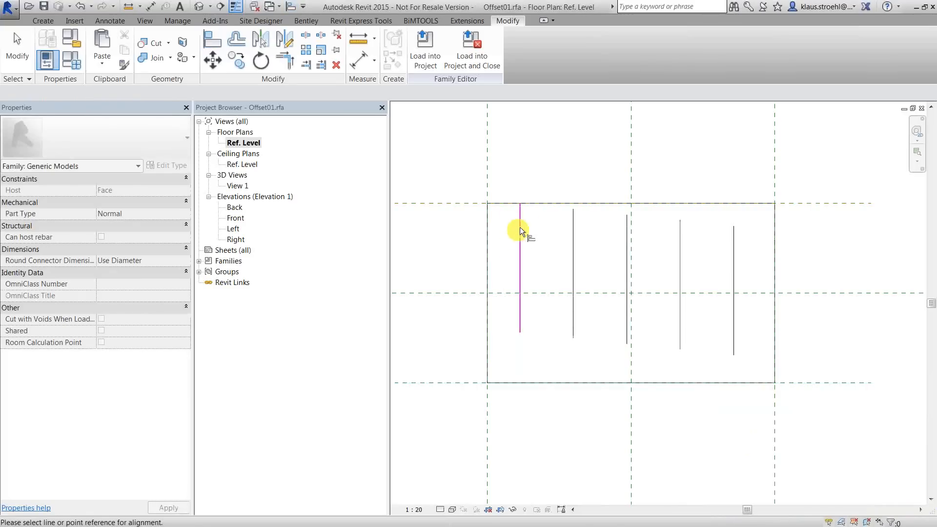
{"action": "scroll", "coordinate": [536, 232], "scroll_direction": "down", "scroll_amount": 2}
{"action": "middle_click_drag", "start_coordinate": [536, 239], "coordinate": [544, 295]}
{"action": "scroll", "coordinate": [608, 269], "scroll_direction": "up", "scroll_amount": 1}
{"action": "key", "text": "Escape"}
{"action": "key", "text": "Escape"}
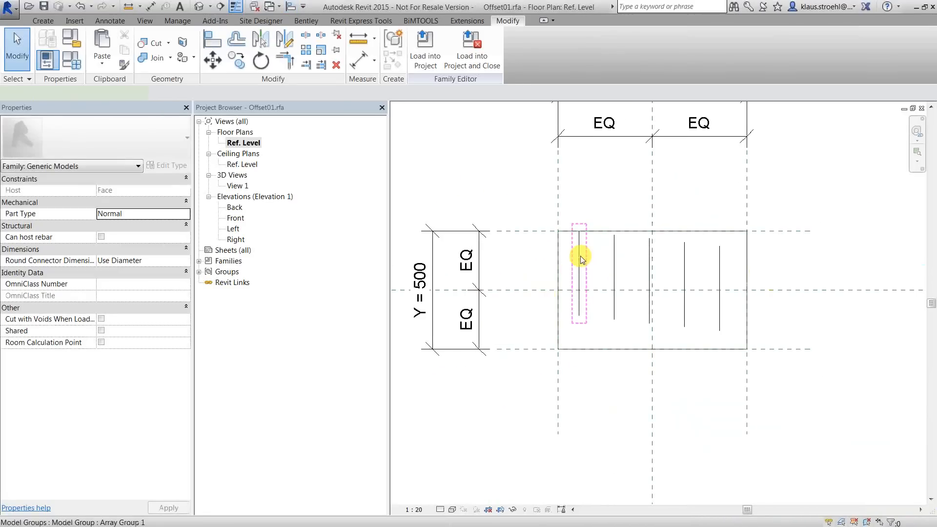
Select the first line group of the skewed array and delete it
{"action": "left_click", "coordinate": [581, 257]}
{"action": "scroll", "coordinate": [580, 253], "scroll_direction": "up", "scroll_amount": 1}
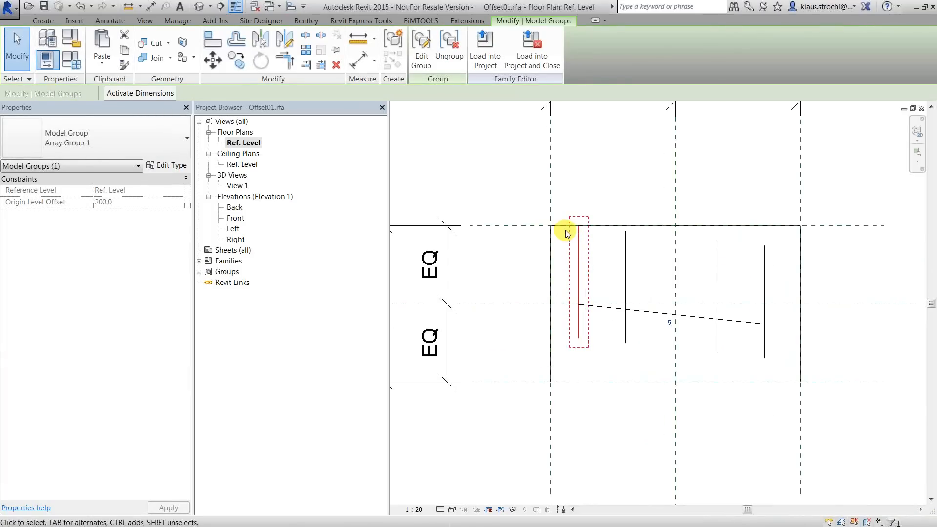
{"action": "scroll", "coordinate": [579, 269], "scroll_direction": "down", "scroll_amount": 1}
{"action": "middle_click_drag", "start_coordinate": [548, 283], "coordinate": [570, 282]}
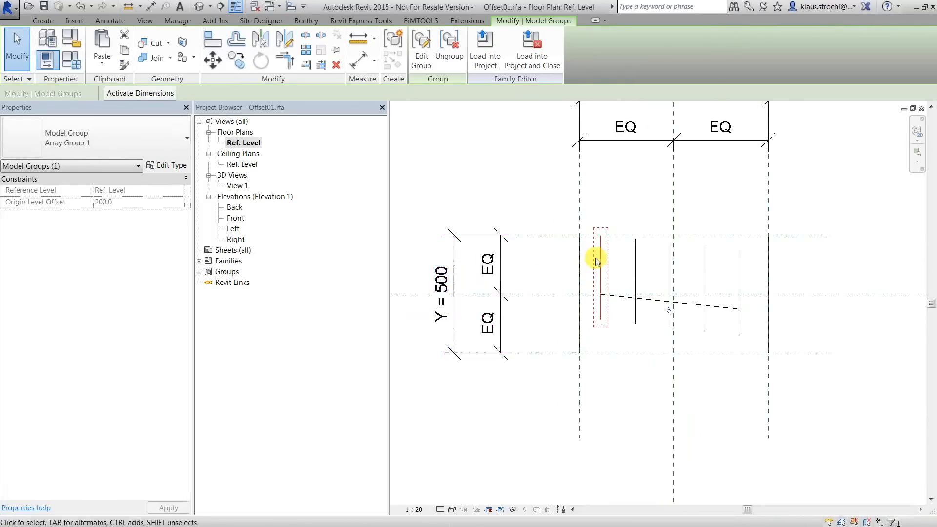
{"action": "scroll", "coordinate": [600, 244], "scroll_direction": "up", "scroll_amount": 2}
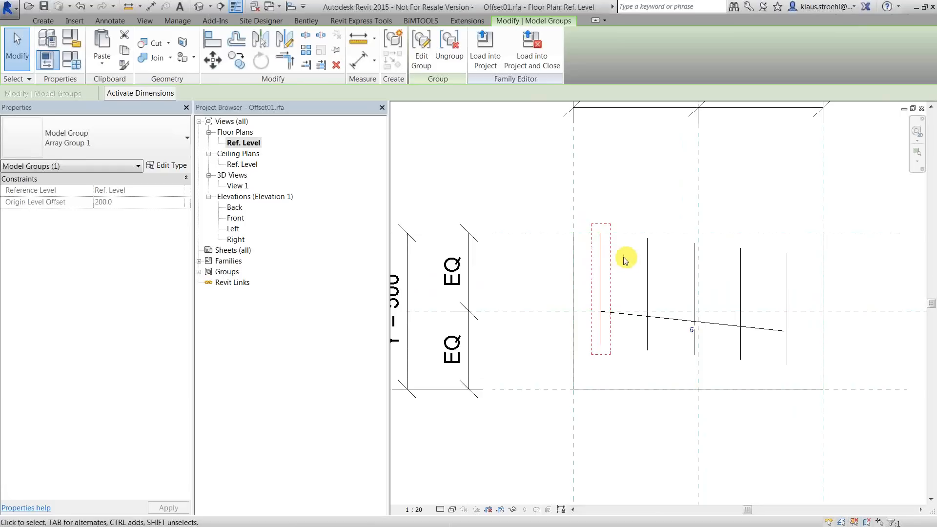
{"action": "key", "text": "Delete"}
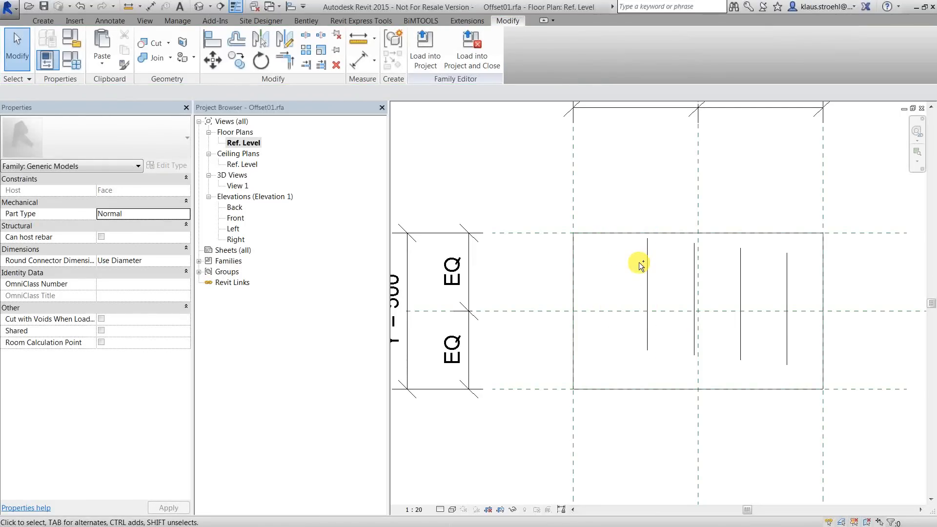
Undo the group deletion, the line alignment, the array and the model line
{"action": "key", "text": "ctrl+z"}
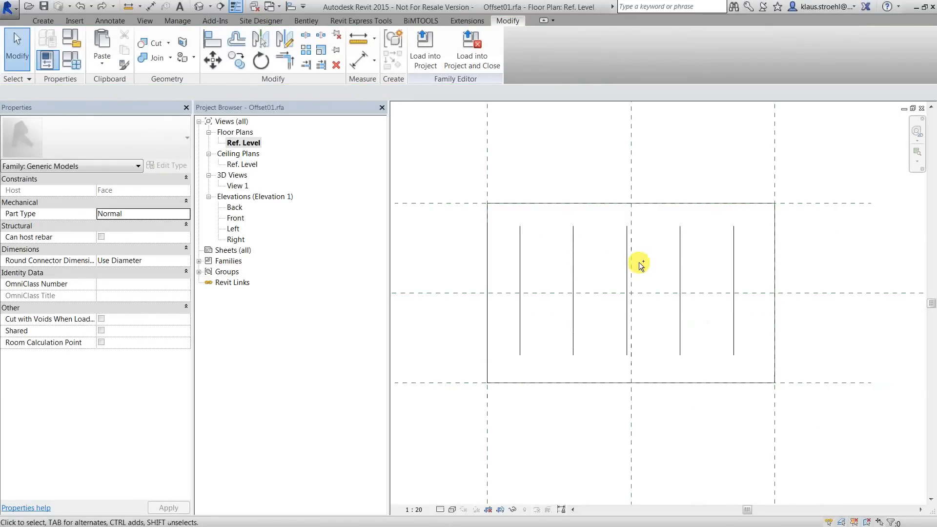
{"action": "key", "text": "ctrl+z"}
{"action": "key", "text": "ctrl+z"}
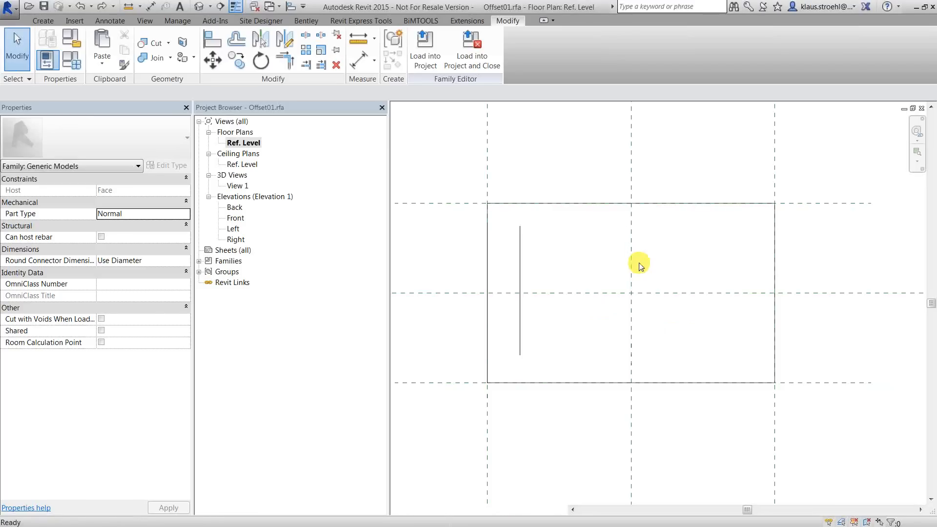
Create a new family from the Metric Generic Model.rft template
{"action": "left_click", "coordinate": [15, 15]}
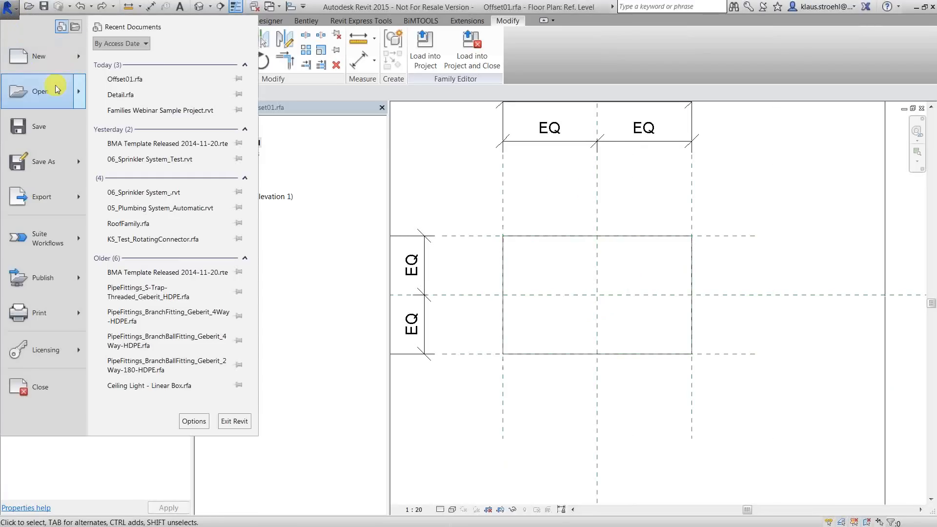
{"action": "mouse_move", "coordinate": [83, 61]}
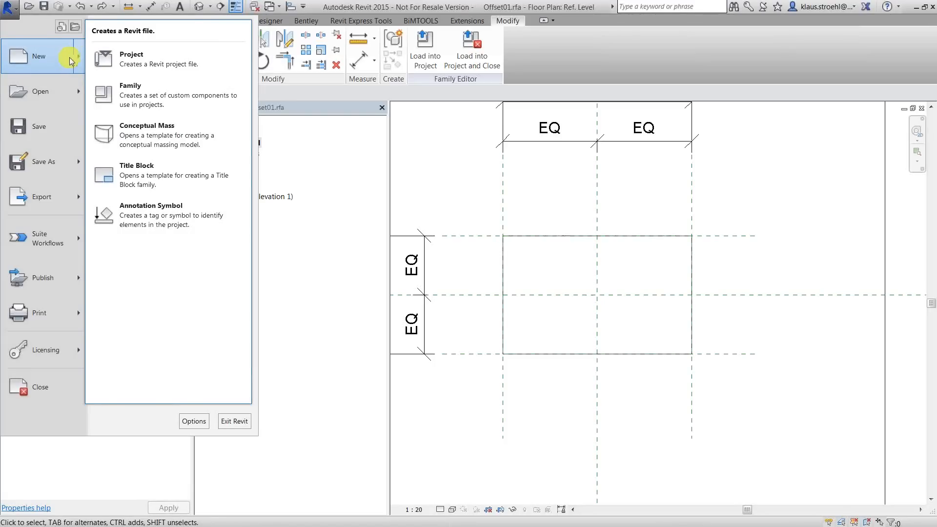
{"action": "left_click", "coordinate": [149, 95]}
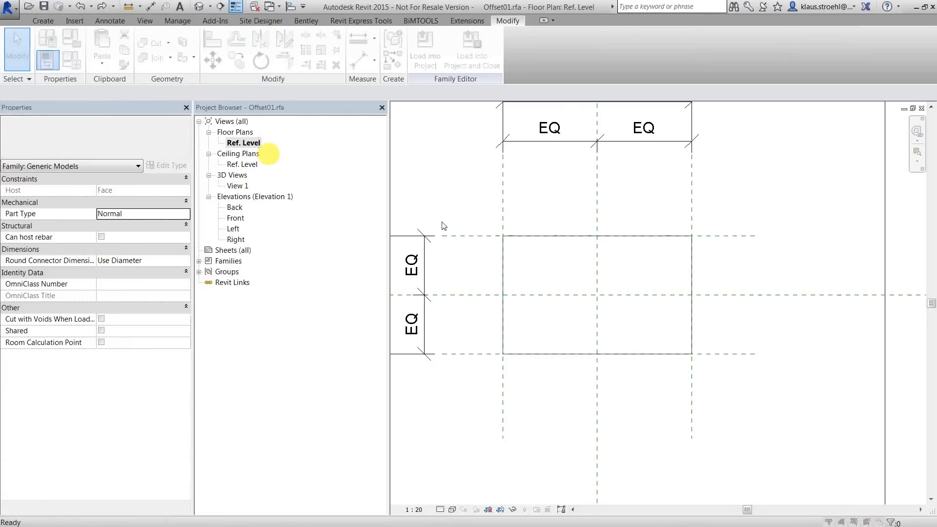
{"action": "scroll", "coordinate": [312, 263], "scroll_direction": "down", "scroll_amount": 8}
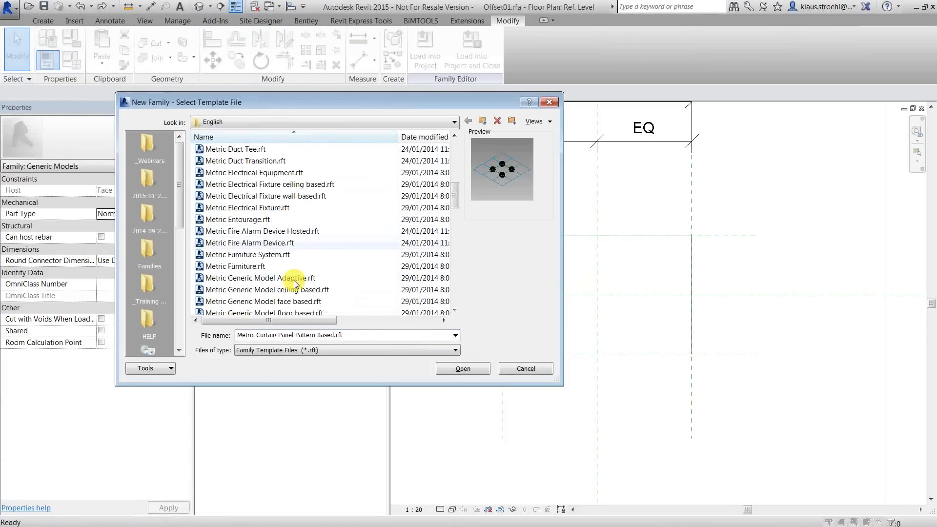
{"action": "scroll", "coordinate": [301, 271], "scroll_direction": "down", "scroll_amount": 2}
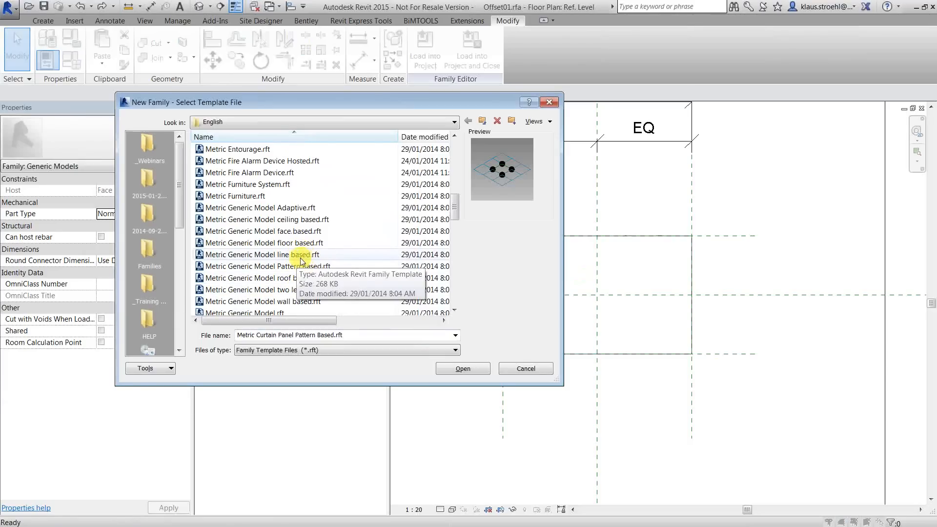
{"action": "scroll", "coordinate": [300, 263], "scroll_direction": "down", "scroll_amount": 1}
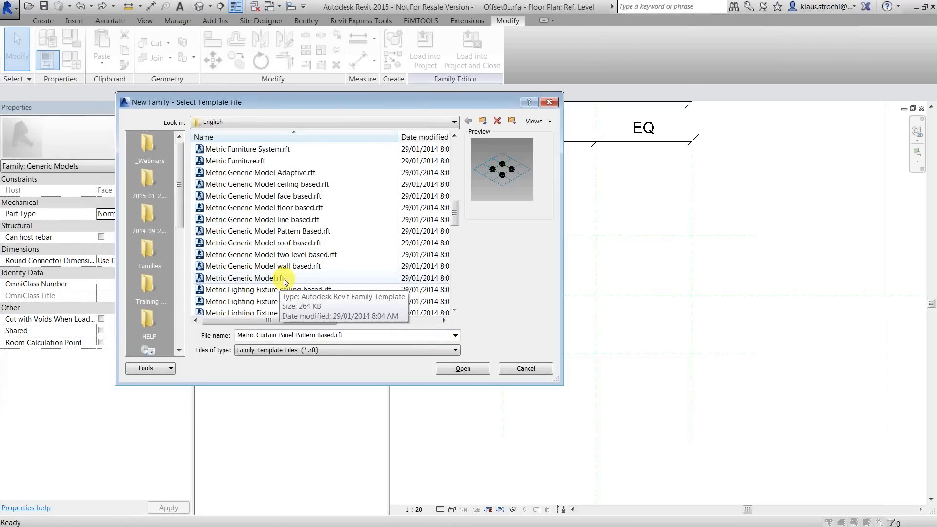
{"action": "left_click", "coordinate": [283, 280]}
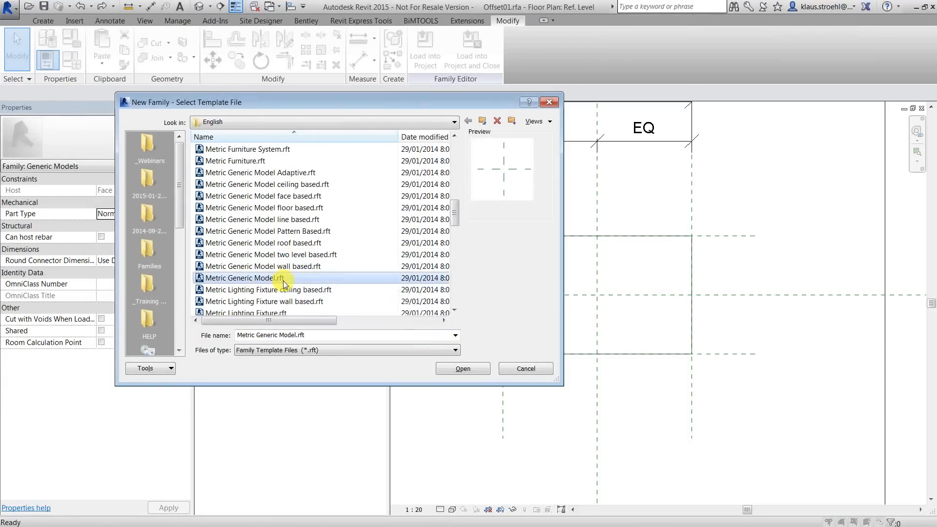
{"action": "left_click", "coordinate": [461, 368]}
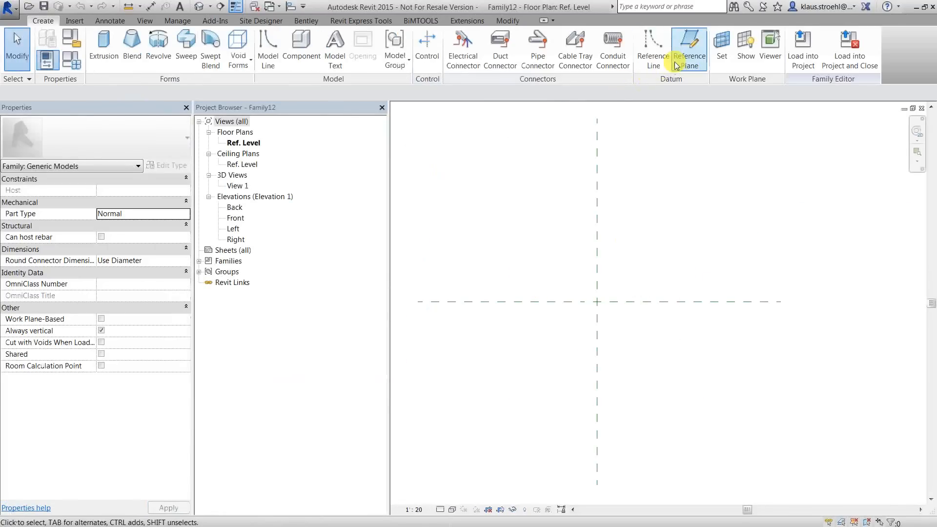
Draw a horizontal reference plane about 460 mm above the Center (Front/Back) plane and delete the extra one drawn below it
{"action": "left_click", "coordinate": [690, 49]}
{"action": "left_click", "coordinate": [558, 336]}
{"action": "left_click", "coordinate": [654, 336]}
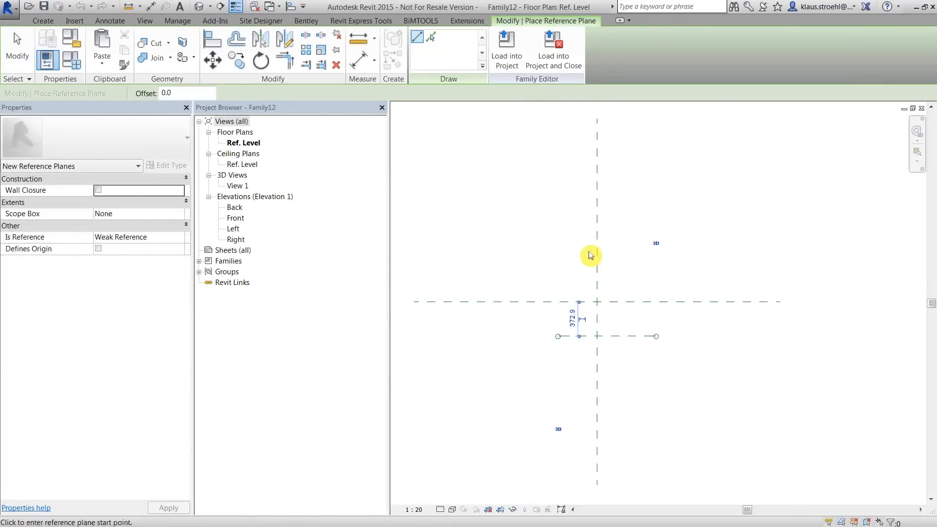
{"action": "left_click", "coordinate": [654, 259]}
{"action": "key", "text": "Escape"}
{"action": "key", "text": "Escape"}
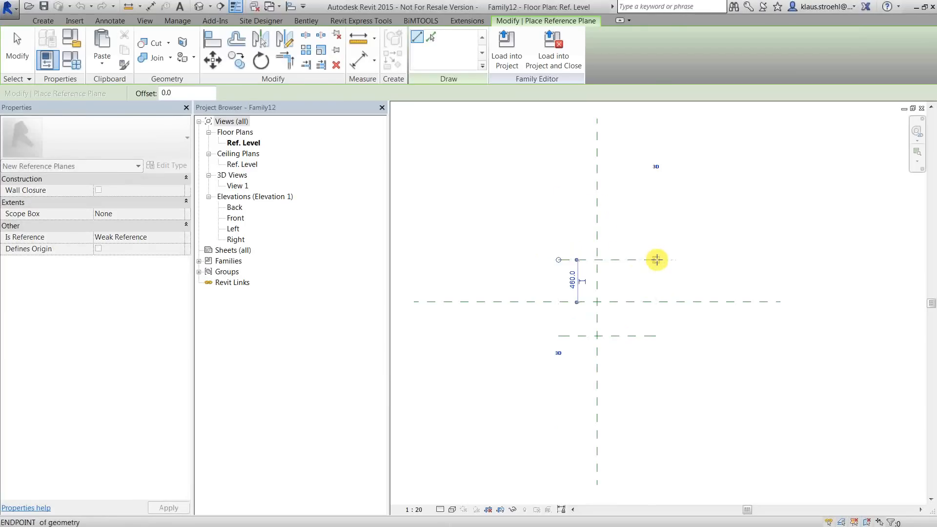
{"action": "left_click", "coordinate": [589, 336]}
{"action": "key", "text": "Delete"}
Draw a vertical model line about 260 mm long between the two horizontal reference planes, just right of the Center (Left/Right) plane
{"action": "scroll", "coordinate": [542, 239], "scroll_direction": "up", "scroll_amount": 2}
{"action": "left_click", "coordinate": [43, 21]}
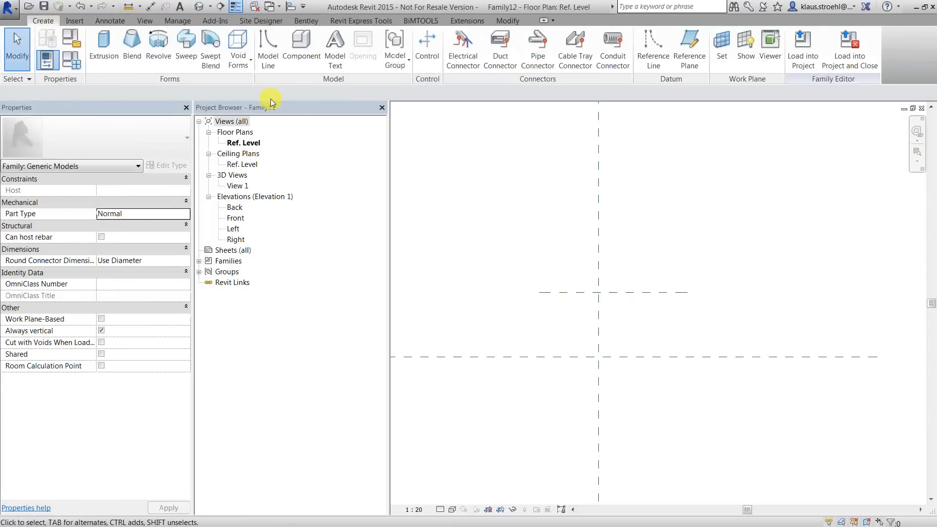
{"action": "left_click", "coordinate": [268, 47]}
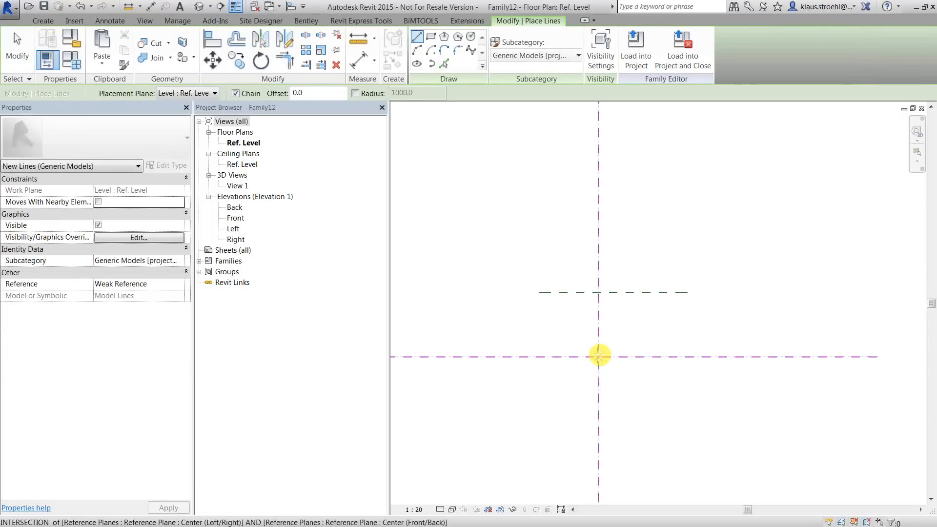
{"action": "left_click", "coordinate": [625, 347]}
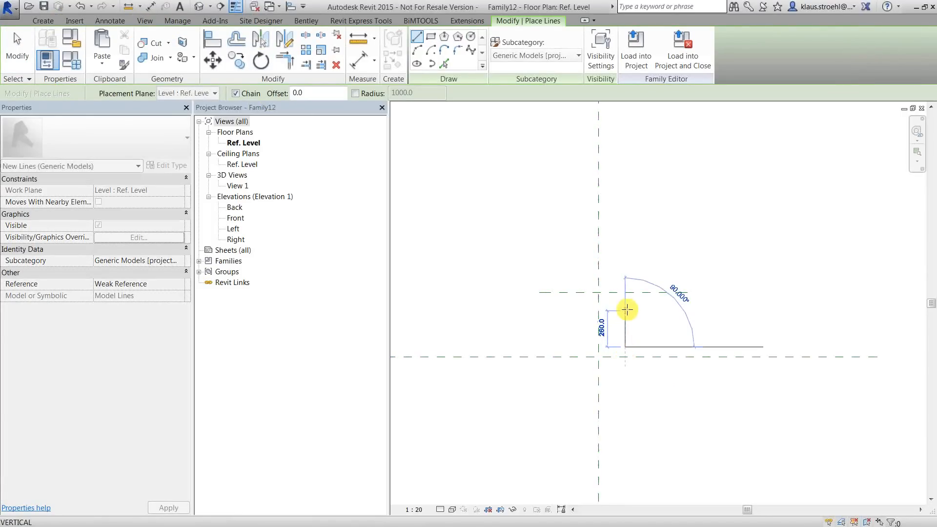
{"action": "left_click", "coordinate": [625, 311]}
{"action": "key", "text": "Escape"}
{"action": "key", "text": "Escape"}
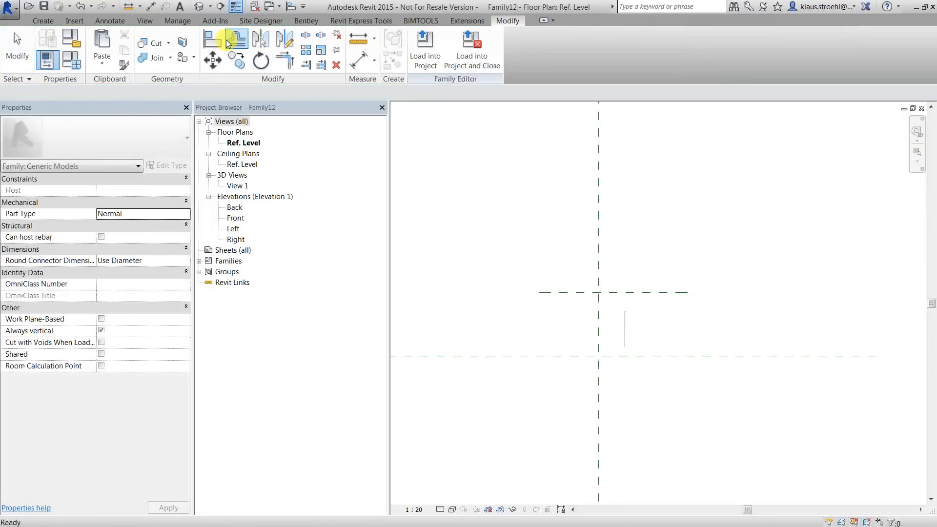
Align the model line's ends to the upper reference plane and Center (Front/Back) plane, and the line itself to the Center (Left/Right) plane
{"action": "left_click", "coordinate": [215, 39]}
{"action": "left_click", "coordinate": [630, 292]}
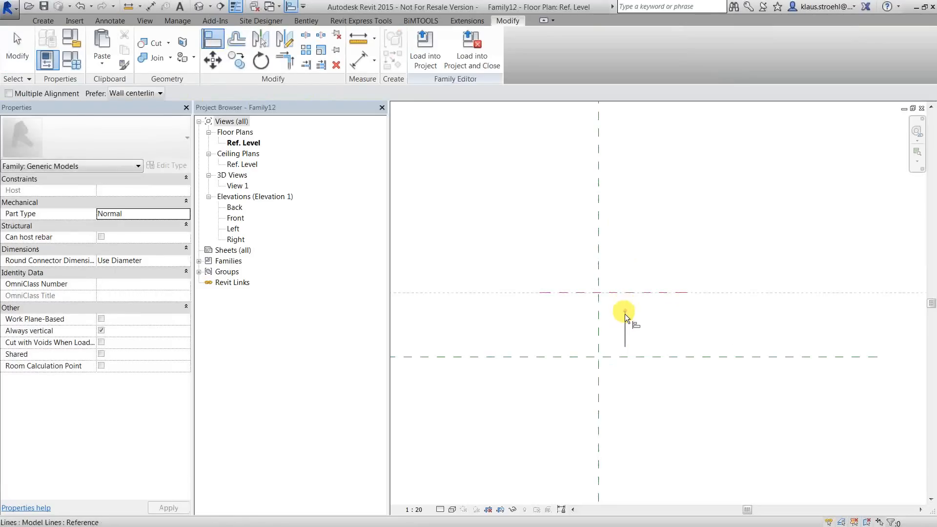
{"action": "left_click", "coordinate": [626, 312]}
{"action": "left_click", "coordinate": [643, 357]}
{"action": "left_click", "coordinate": [624, 346]}
{"action": "left_click", "coordinate": [600, 323]}
{"action": "left_click", "coordinate": [625, 319]}
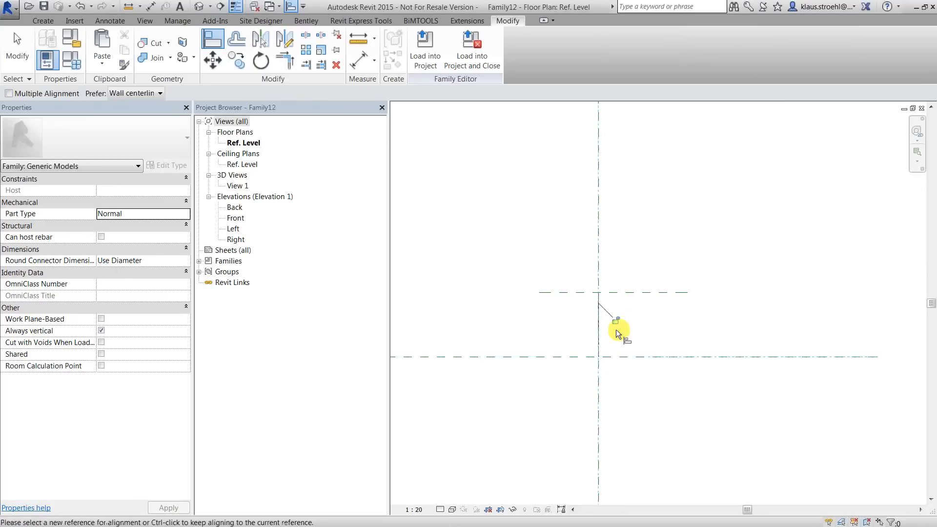
{"action": "key", "text": "Escape"}
{"action": "key", "text": "Escape"}
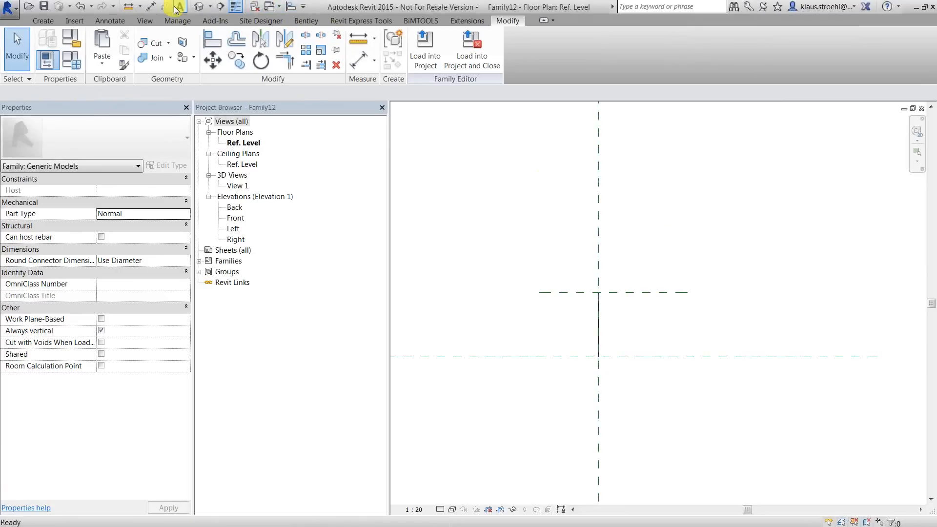
Add an aligned dimension between the Center (Front/Back) plane and the reference plane above it
{"action": "left_click", "coordinate": [150, 6]}
{"action": "left_click", "coordinate": [556, 357]}
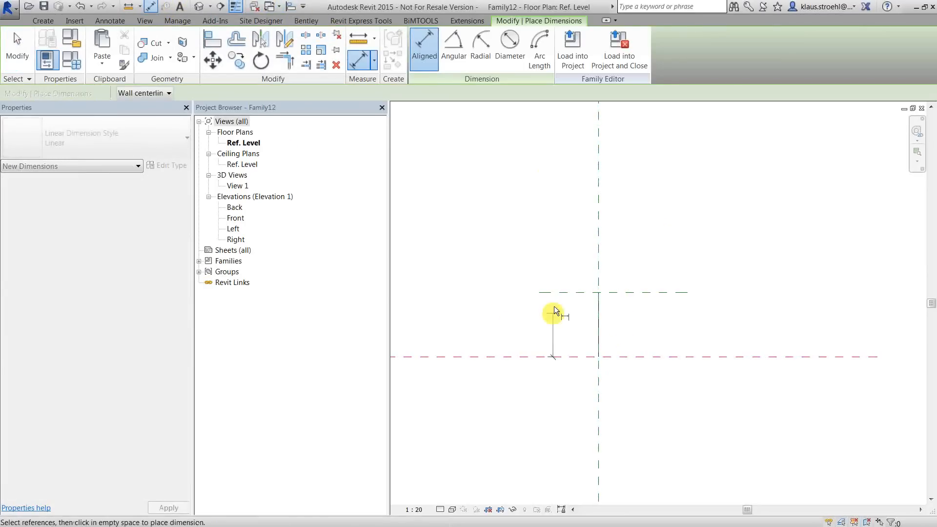
{"action": "left_click", "coordinate": [560, 292]}
{"action": "left_click", "coordinate": [565, 288]}
{"action": "key", "text": "Escape"}
{"action": "key", "text": "Escape"}
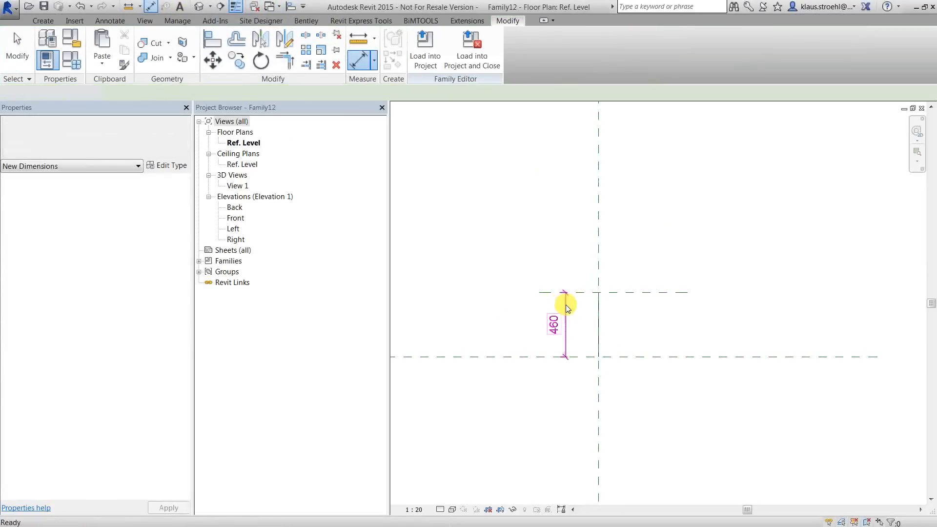
Label the dimension with a new instance family parameter named Length
{"action": "left_click", "coordinate": [566, 304]}
{"action": "left_click", "coordinate": [288, 92]}
{"action": "left_click", "coordinate": [288, 114]}
{"action": "type", "text": "Length"}
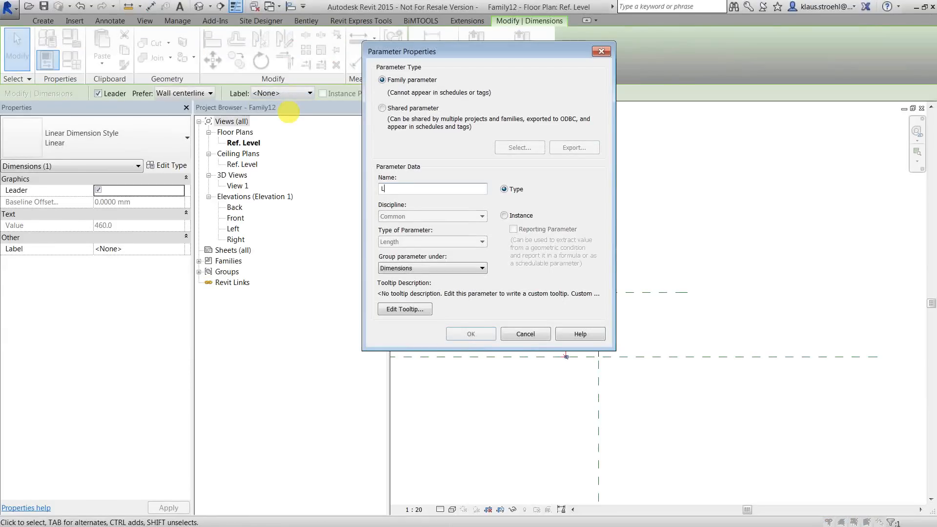
{"action": "left_click", "coordinate": [520, 216]}
{"action": "left_click", "coordinate": [474, 335]}
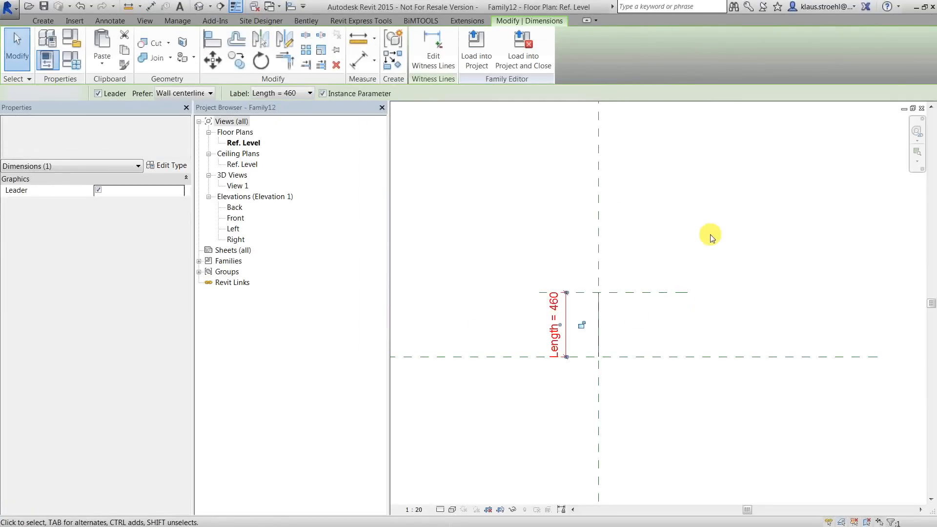
{"action": "left_click", "coordinate": [561, 202]}
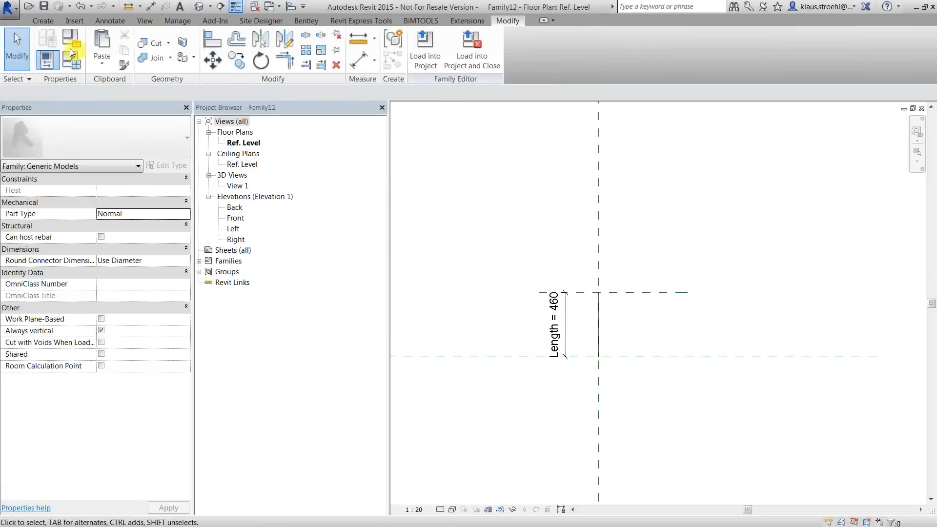
Load the line family into Offset01.rfa and place one instance crossing the rectangle's lower edge, about 180 mm left of the vertical center plane
{"action": "left_click", "coordinate": [430, 57]}
{"action": "left_click", "coordinate": [394, 215]}
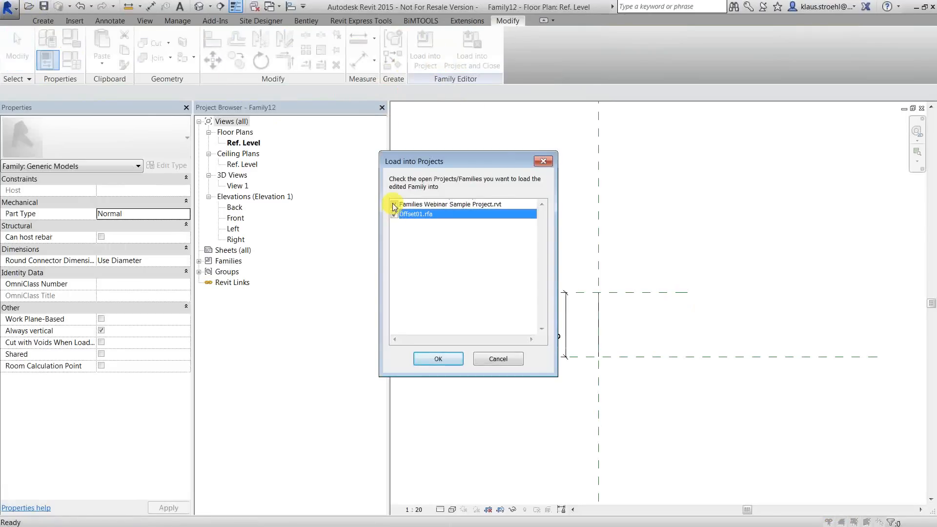
{"action": "left_click", "coordinate": [430, 360]}
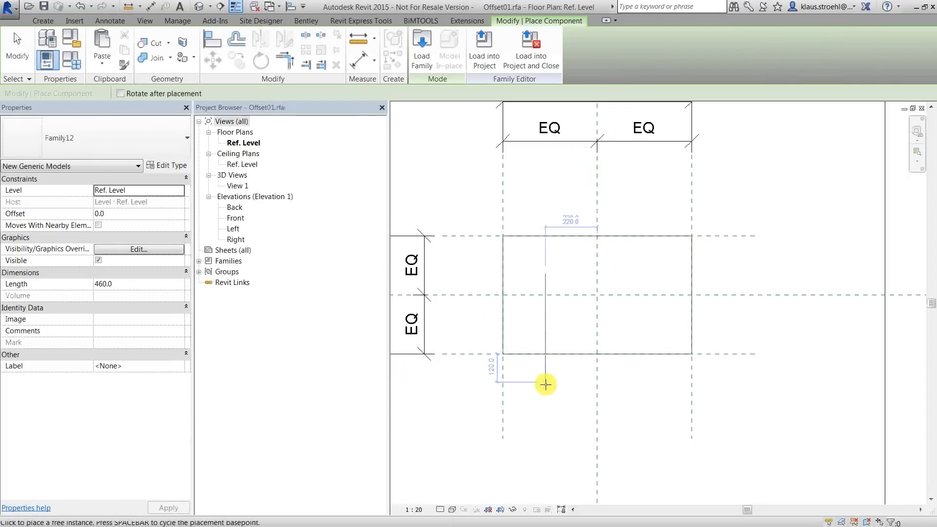
{"action": "key", "text": "Escape"}
{"action": "key", "text": "Escape"}
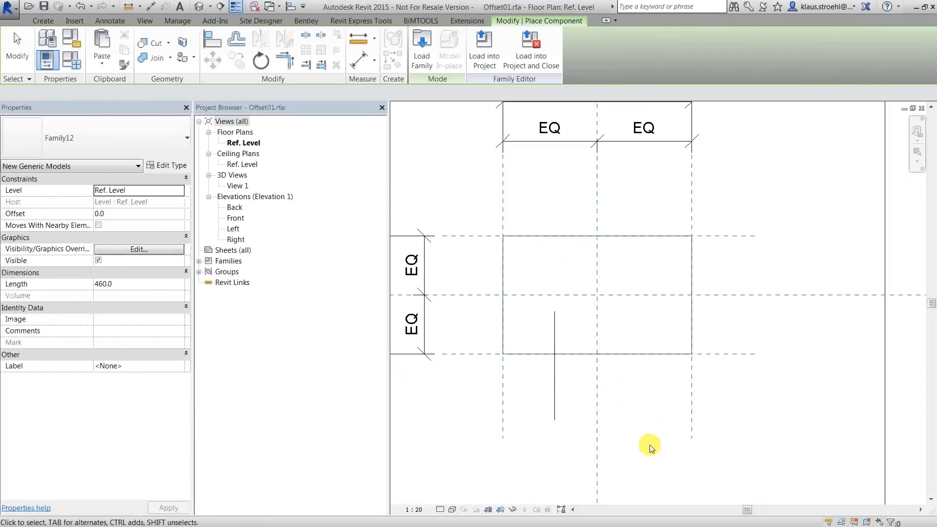
Try to align and lock the nested line's lower end to the lower reference plane
{"action": "left_click", "coordinate": [210, 46]}
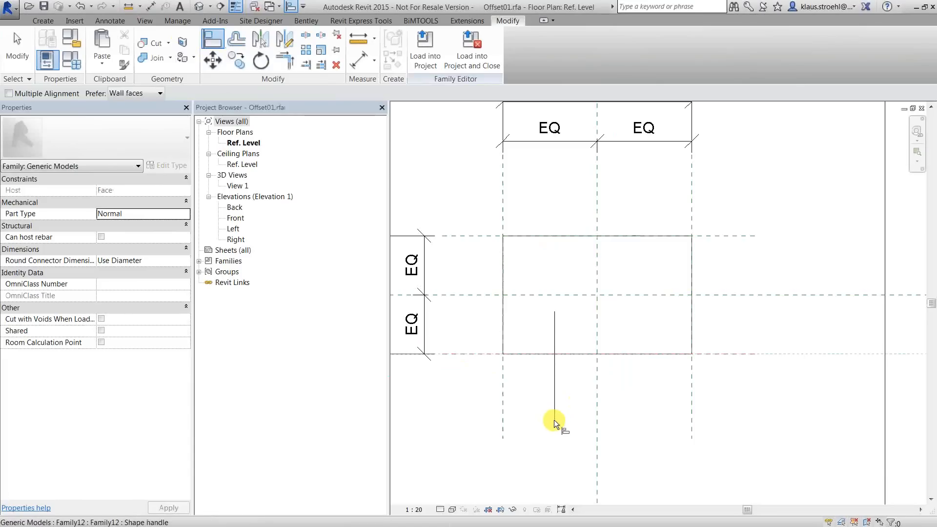
{"action": "left_click", "coordinate": [557, 356]}
{"action": "left_click", "coordinate": [555, 419]}
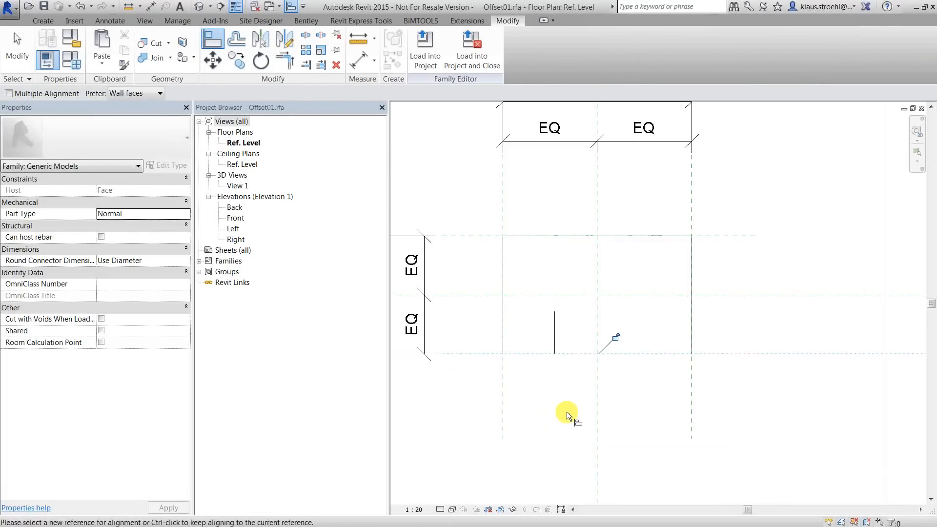
{"action": "key", "text": "Escape"}
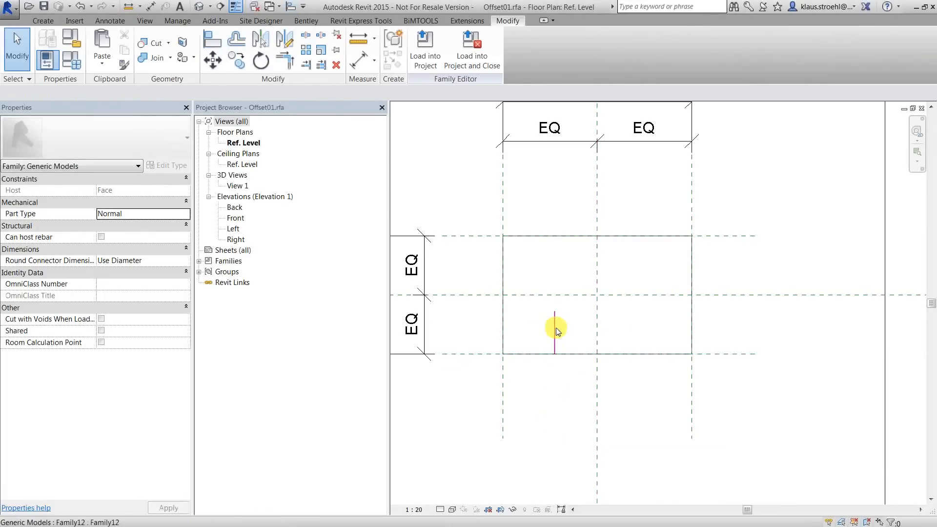
Check the nested line and undo its alignment to the lower reference plane
{"action": "left_click", "coordinate": [556, 331]}
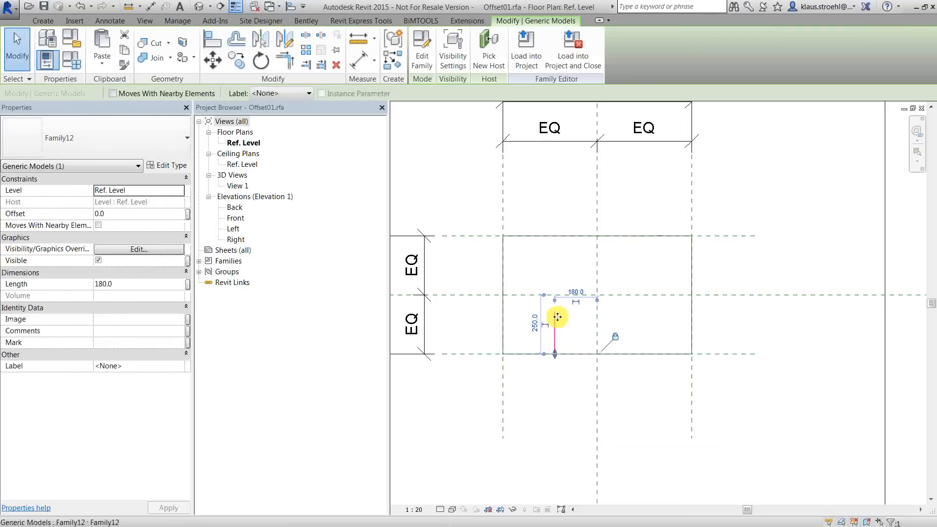
{"action": "left_click_drag", "start_coordinate": [553, 311], "coordinate": [546, 370], "text": "ctrl"}
{"action": "left_click", "coordinate": [554, 372]}
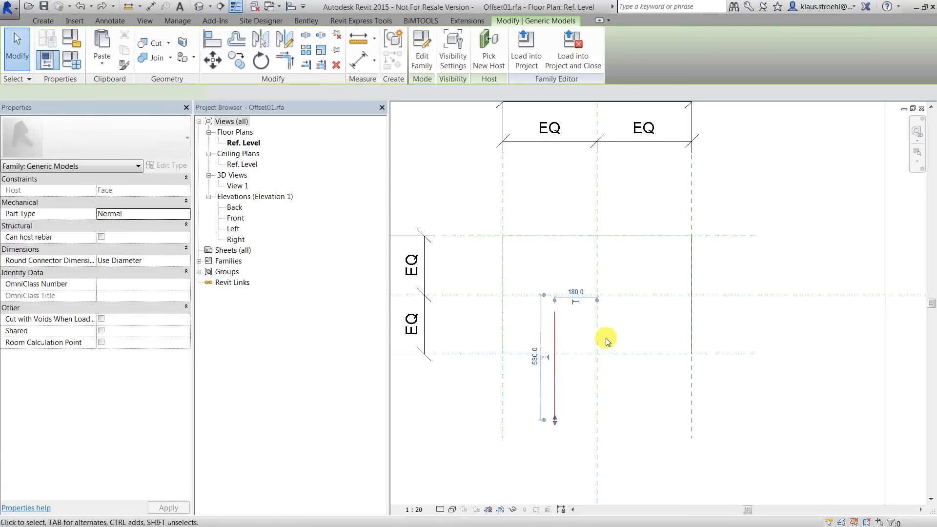
Align the nested line's upper end to the upper reference plane and lock it
{"action": "left_click", "coordinate": [213, 39]}
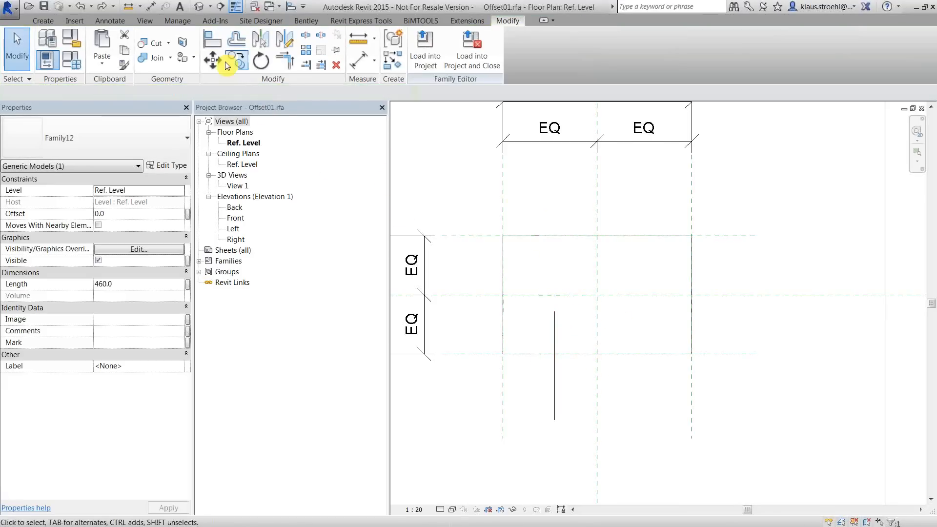
{"action": "left_click", "coordinate": [471, 235]}
{"action": "left_click", "coordinate": [555, 314]}
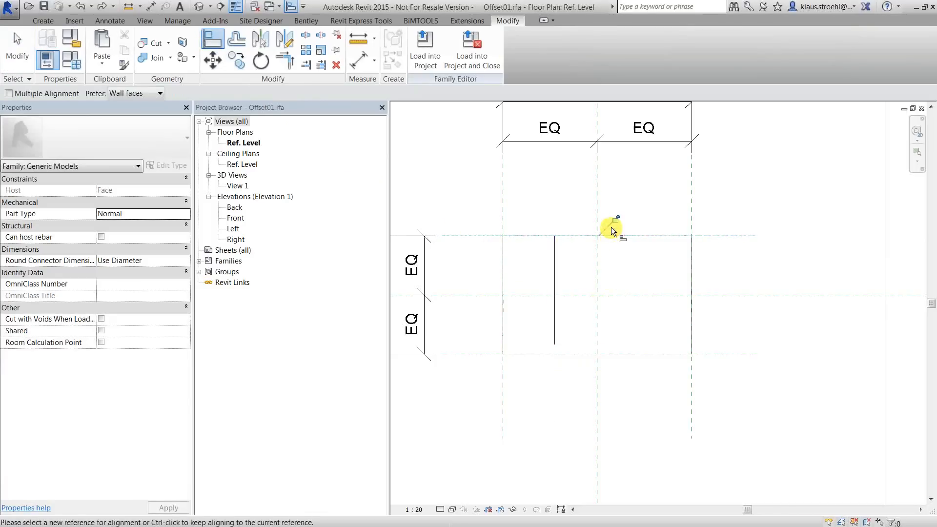
{"action": "key", "text": "Escape"}
Associate the nested line's Length with the host family parameter Y
{"action": "left_click", "coordinate": [555, 258]}
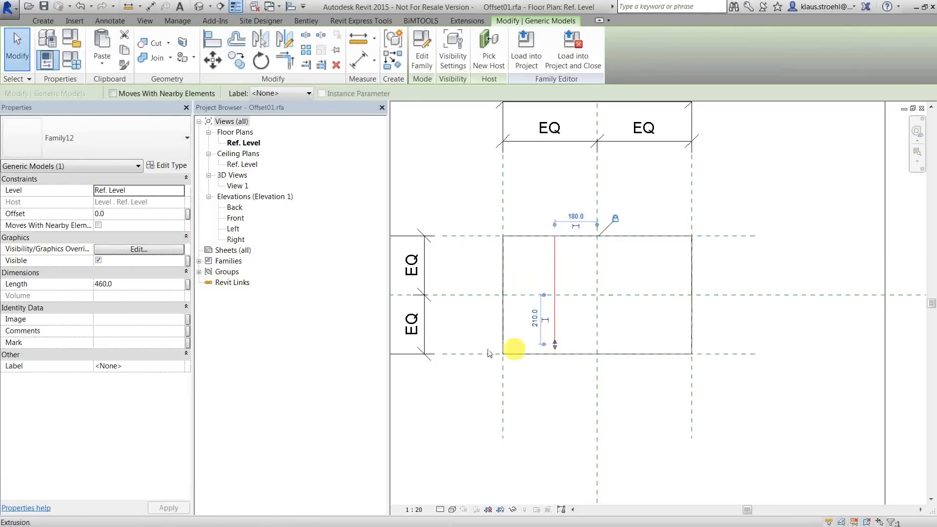
{"action": "left_click", "coordinate": [187, 285]}
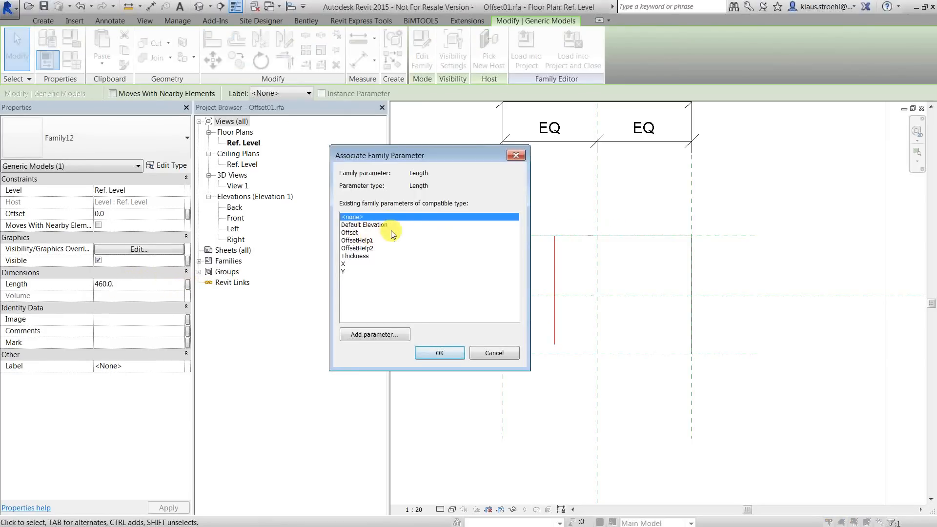
{"action": "left_click_drag", "start_coordinate": [415, 155], "coordinate": [611, 169]}
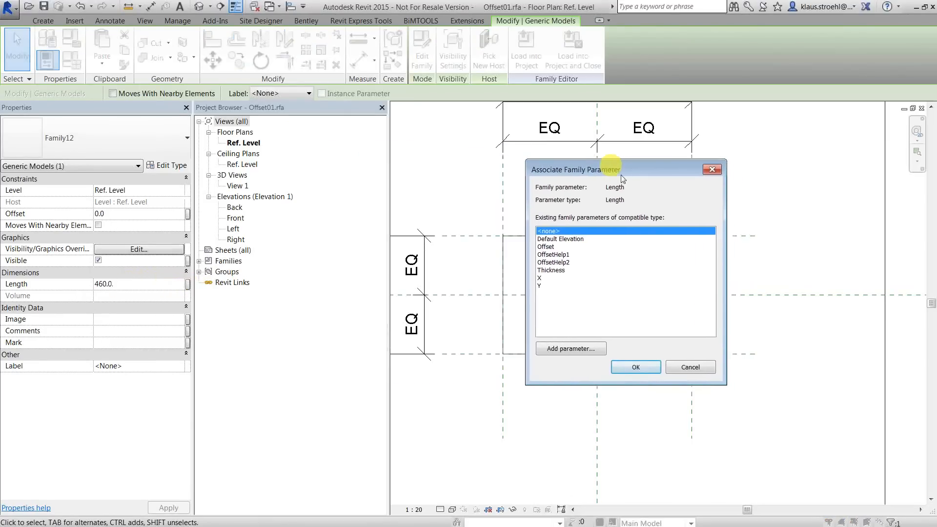
{"action": "left_click", "coordinate": [540, 287]}
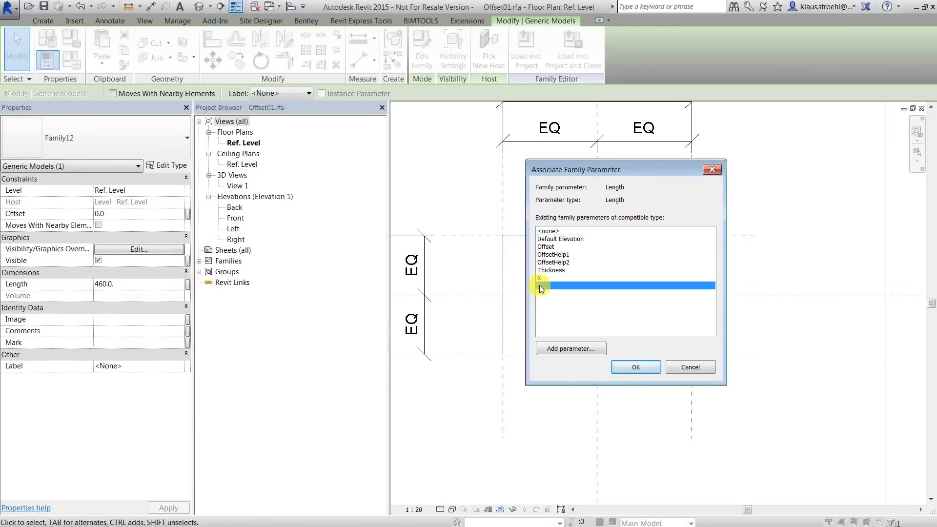
{"action": "left_click", "coordinate": [628, 367]}
{"action": "left_click", "coordinate": [564, 408]}
{"action": "scroll", "coordinate": [530, 296], "scroll_direction": "down", "scroll_amount": 2}
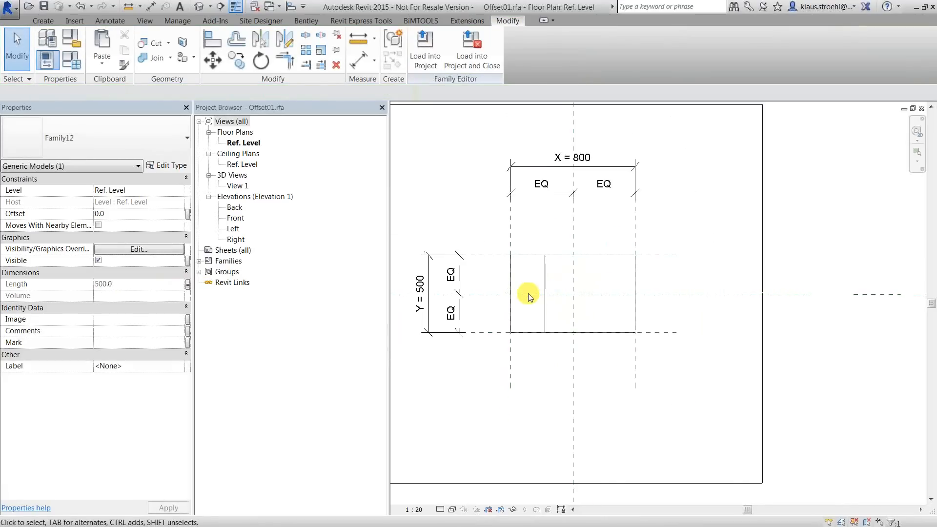
Array the nested line horizontally to the right with Move To Last at about 420 mm and a count of 3
{"action": "left_click", "coordinate": [529, 297]}
{"action": "scroll", "coordinate": [558, 282], "scroll_direction": "up", "scroll_amount": 2}
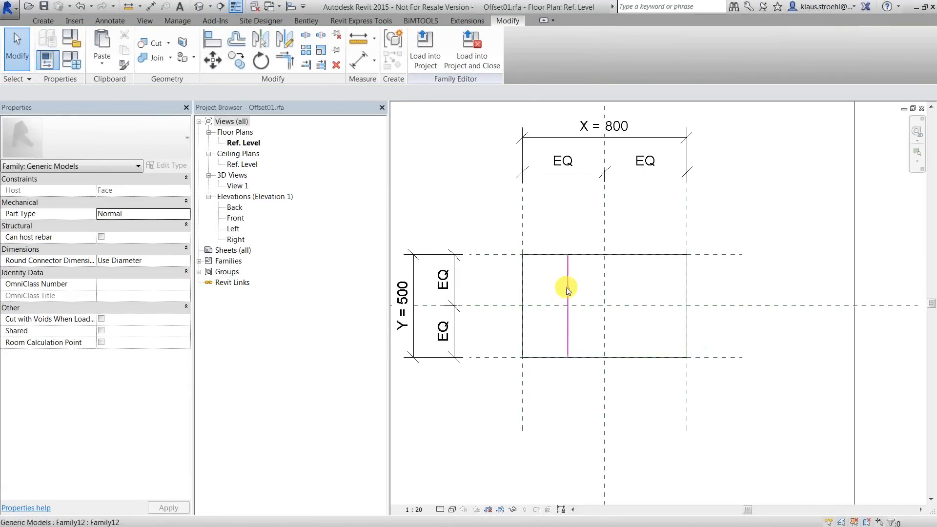
{"action": "left_click", "coordinate": [568, 291]}
{"action": "scroll", "coordinate": [605, 287], "scroll_direction": "up", "scroll_amount": 1}
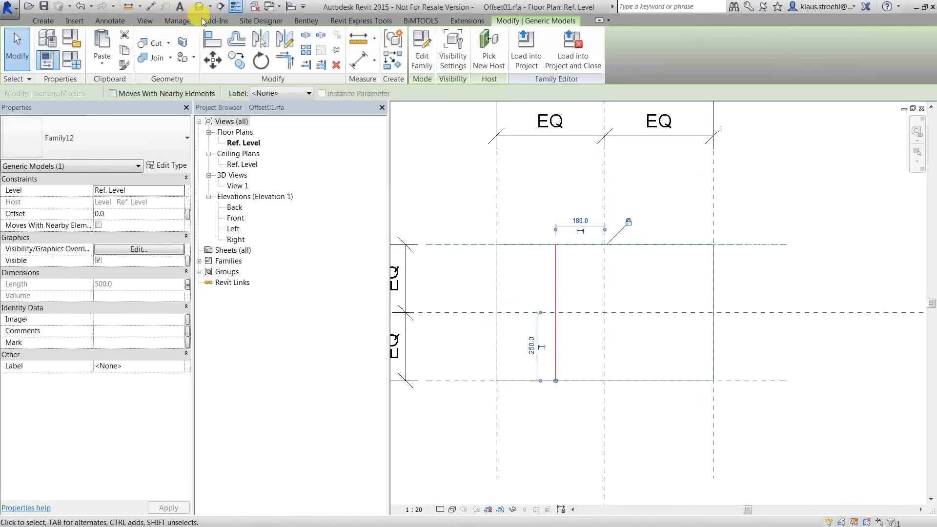
{"action": "left_click", "coordinate": [305, 57]}
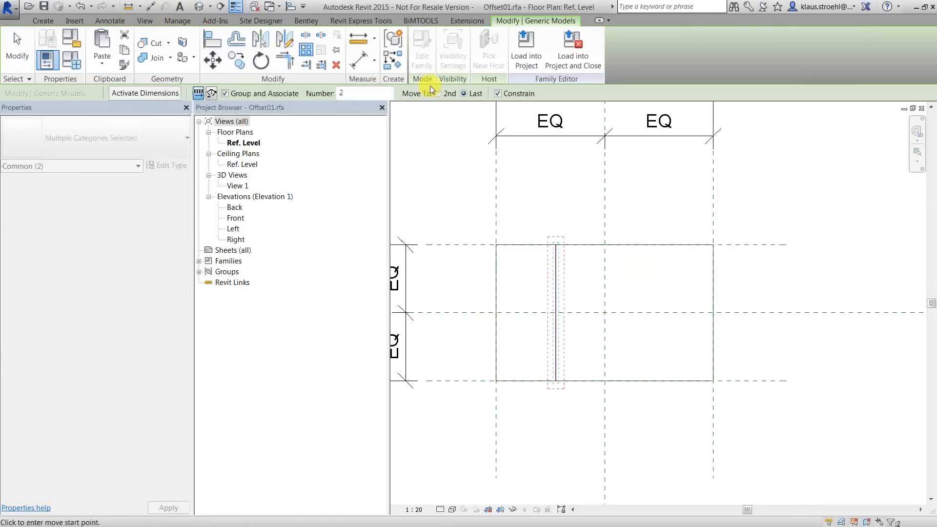
{"action": "left_click", "coordinate": [553, 280]}
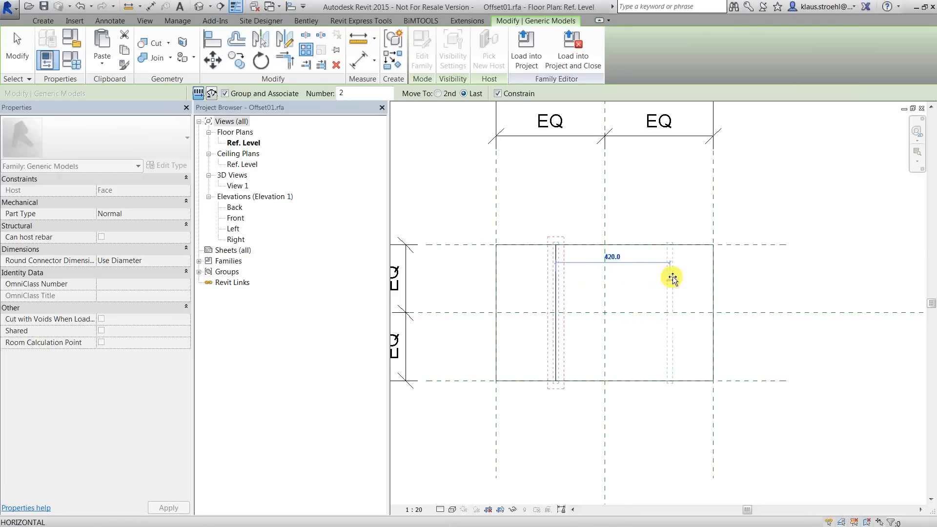
{"action": "left_click", "coordinate": [672, 278]}
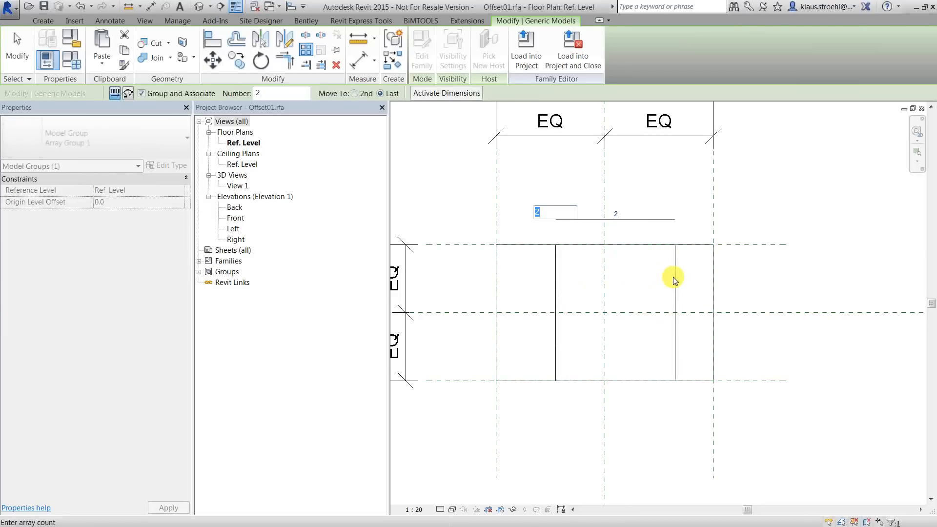
{"action": "key", "text": "Return"}
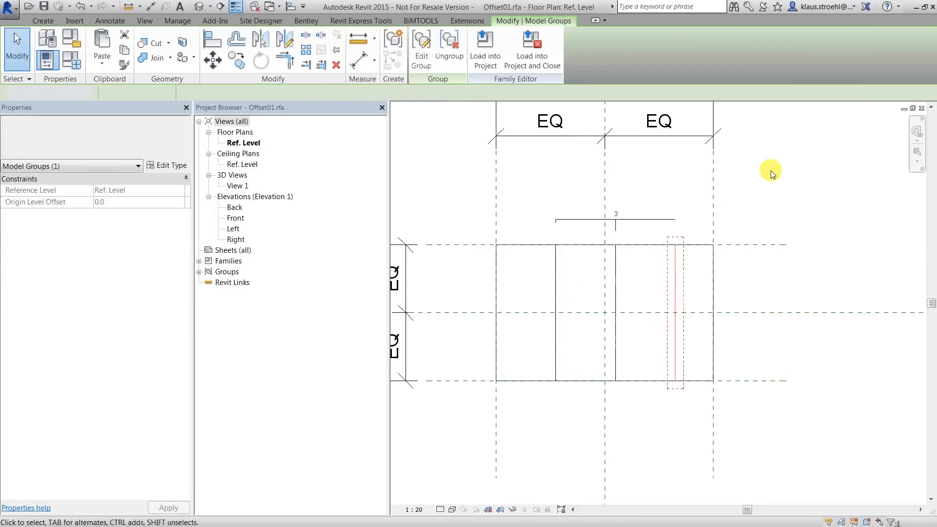
{"action": "key", "text": "Escape"}
{"action": "left_click", "coordinate": [208, 42]}
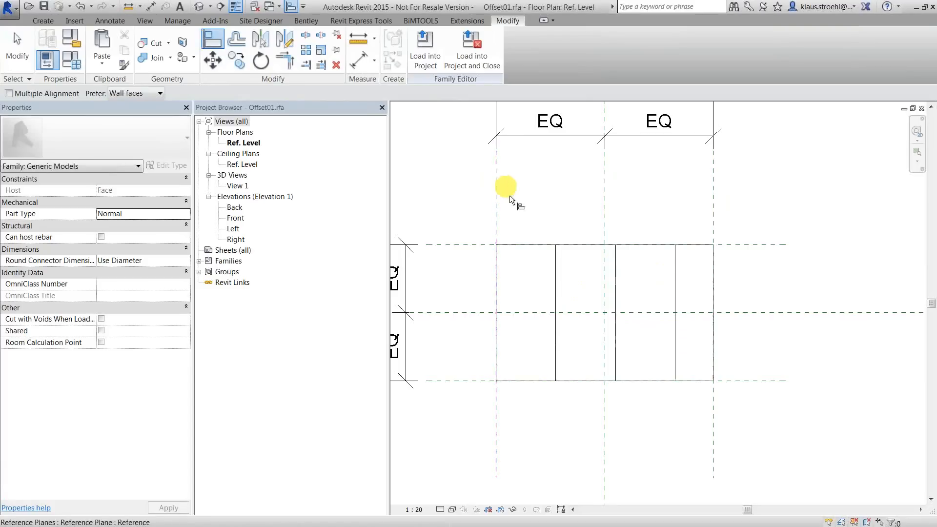
{"action": "left_click", "coordinate": [453, 244]}
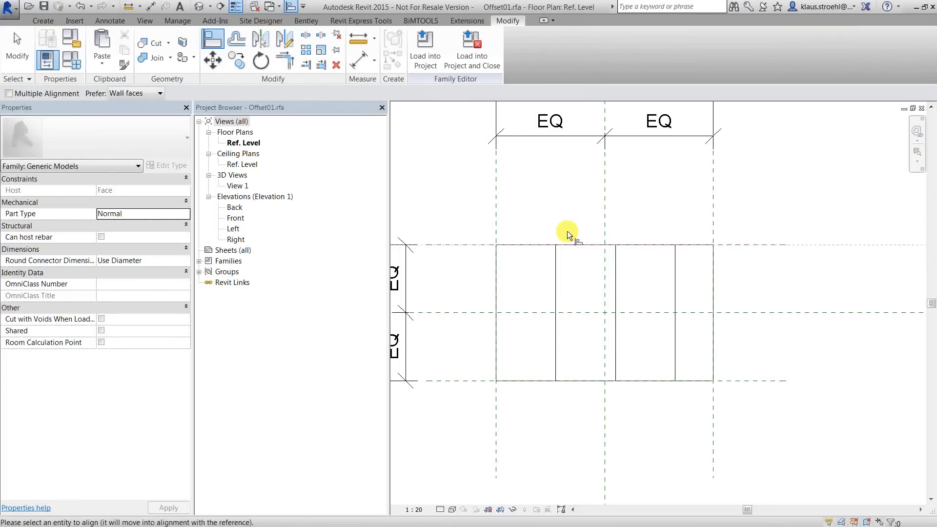
{"action": "left_click", "coordinate": [677, 244]}
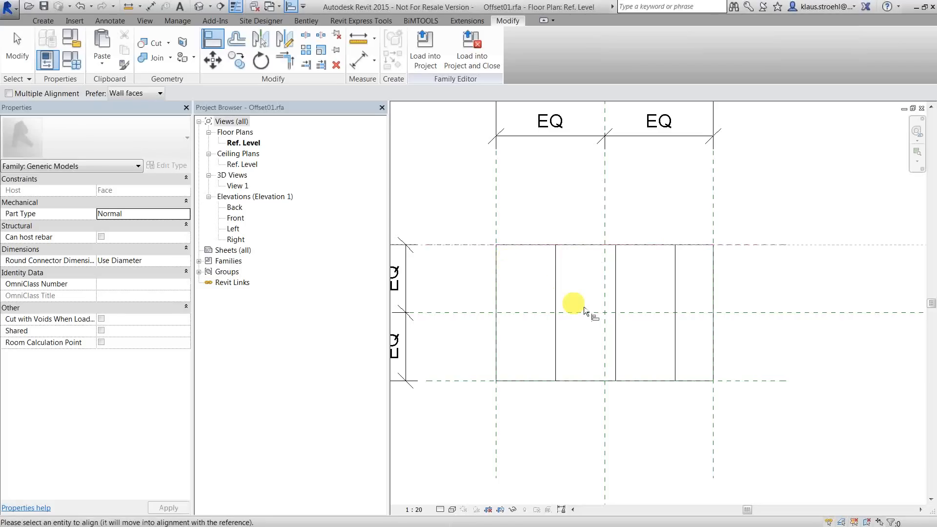
{"action": "key", "text": "Escape"}
{"action": "key", "text": "Escape"}
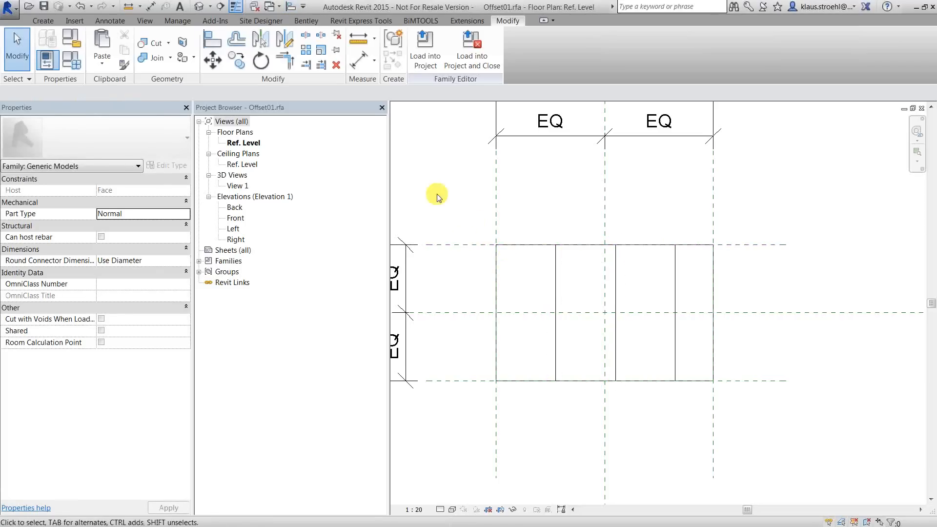
Align the first array line to the left reference plane and the last one to the right reference plane
{"action": "left_click", "coordinate": [212, 39]}
{"action": "left_click", "coordinate": [556, 274]}
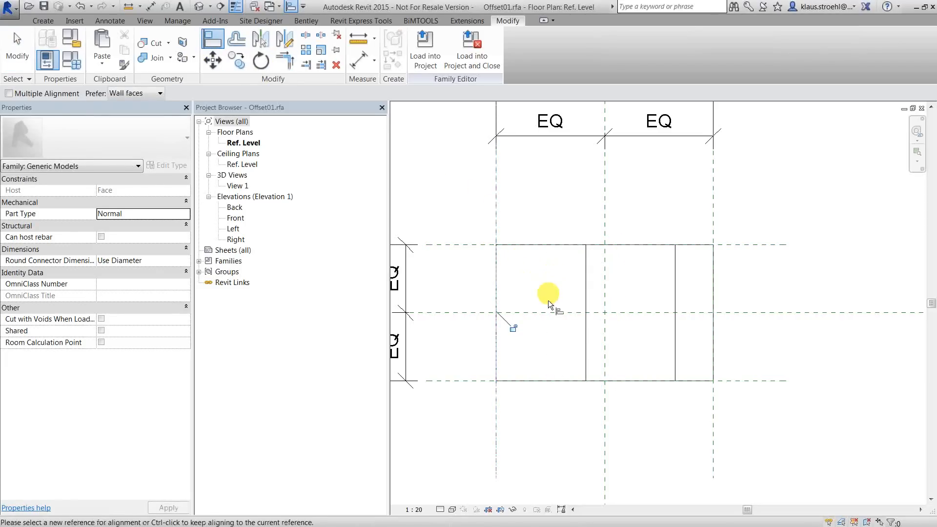
{"action": "left_click", "coordinate": [713, 194]}
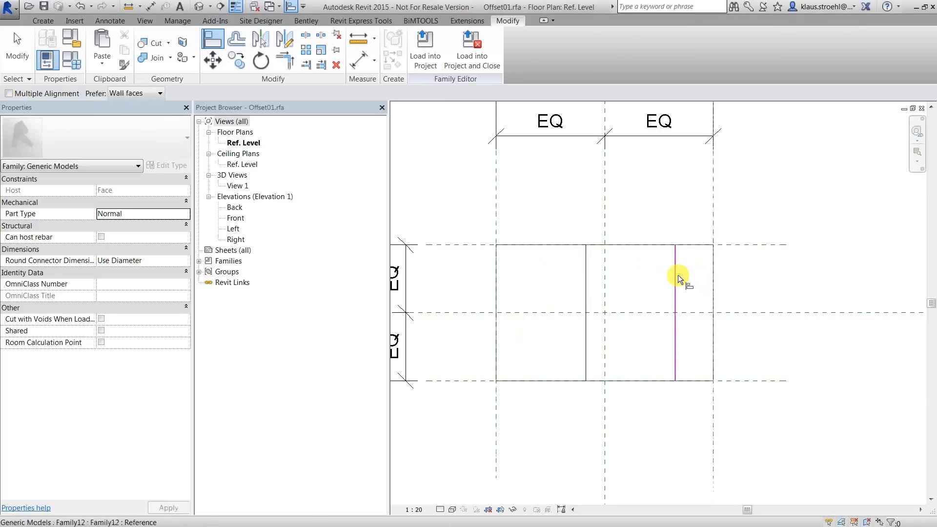
{"action": "left_click", "coordinate": [678, 274]}
{"action": "key", "text": "Escape"}
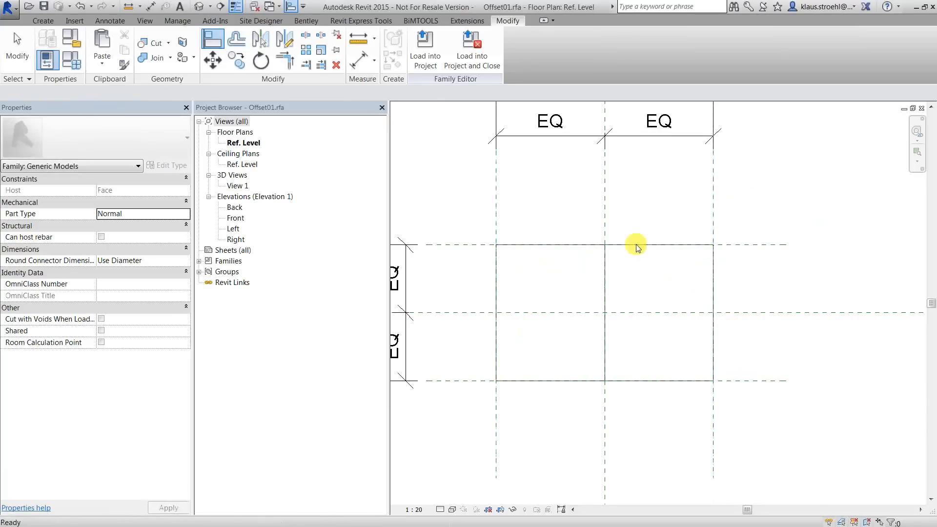
Set the Y dimension to 800 mm to flex the array
{"action": "scroll", "coordinate": [634, 248], "scroll_direction": "down", "scroll_amount": 3}
{"action": "left_click", "coordinate": [490, 286]}
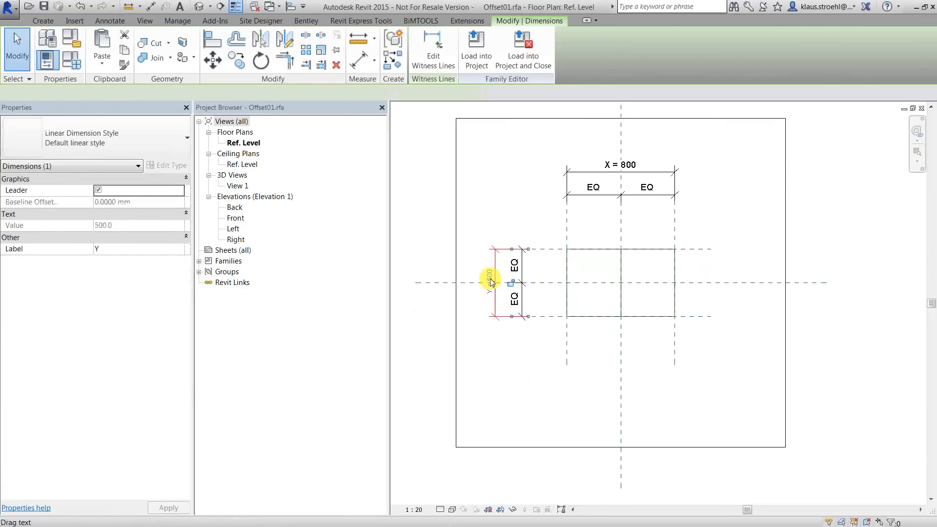
{"action": "left_click", "coordinate": [490, 283]}
{"action": "type", "text": "800"}
{"action": "key", "text": "Return"}
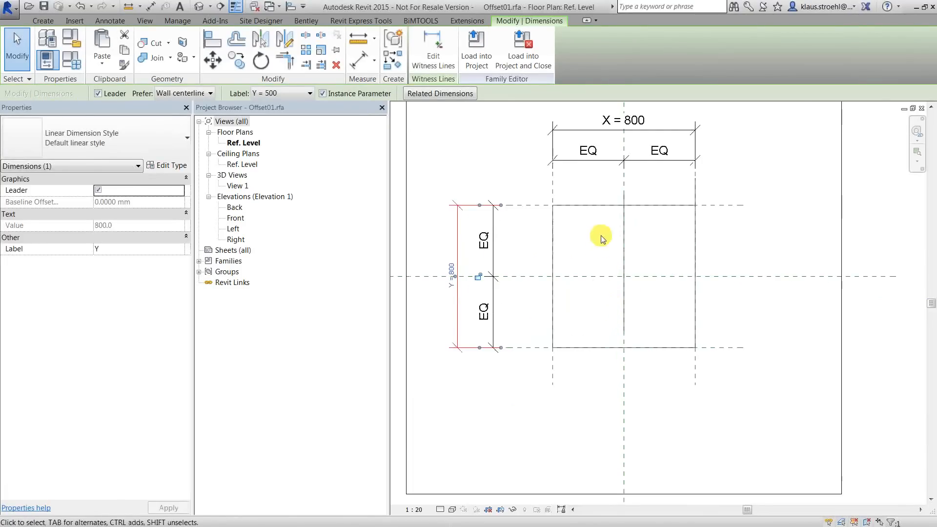
{"action": "scroll", "coordinate": [592, 251], "scroll_direction": "up", "scroll_amount": 2}
{"action": "key", "text": "Escape"}
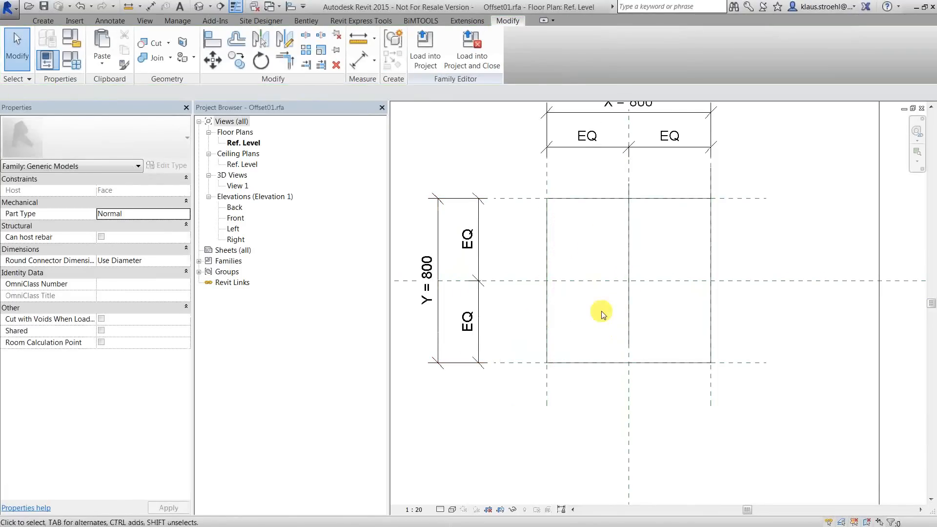
Examine how the left, middle and right array groups line up with the upper and lower reference planes
{"action": "left_click", "coordinate": [545, 249]}
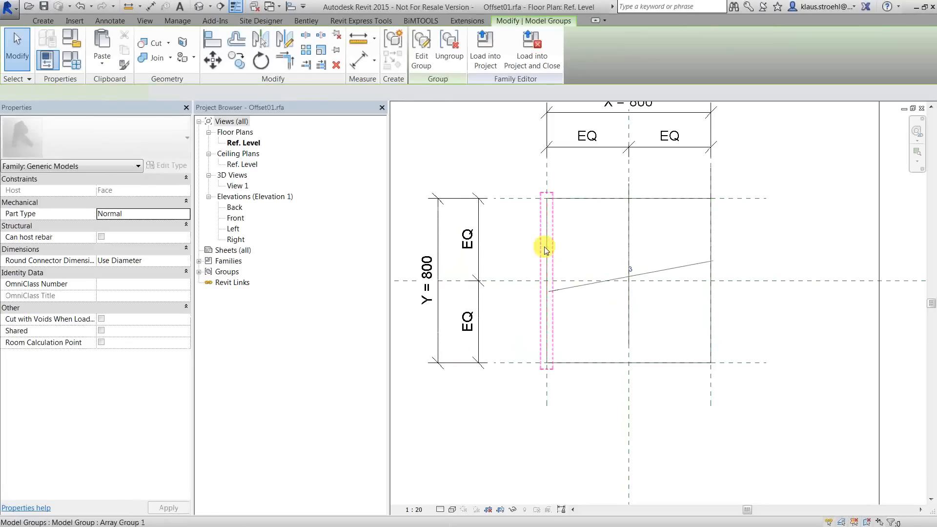
{"action": "scroll", "coordinate": [548, 195], "scroll_direction": "up", "scroll_amount": 4}
{"action": "scroll", "coordinate": [540, 207], "scroll_direction": "down", "scroll_amount": 5}
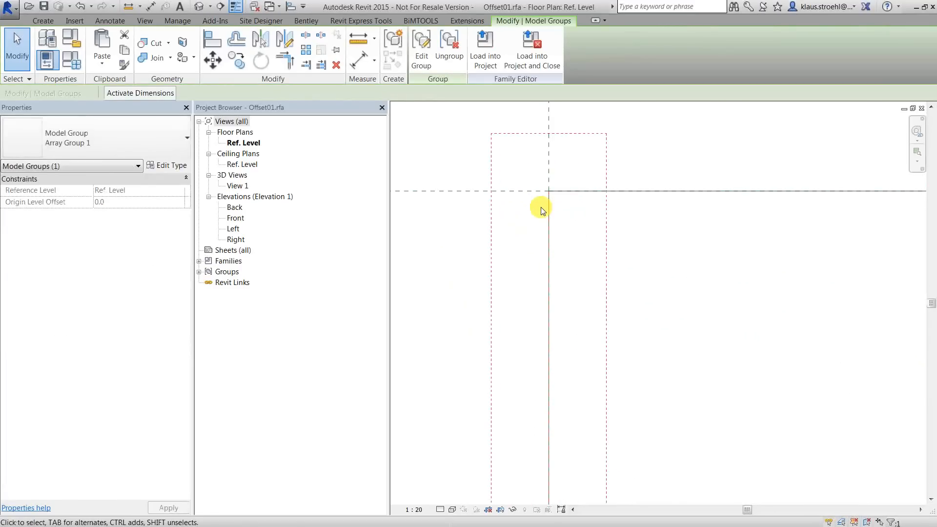
{"action": "scroll", "coordinate": [577, 291], "scroll_direction": "up", "scroll_amount": 2}
{"action": "left_click", "coordinate": [551, 277]}
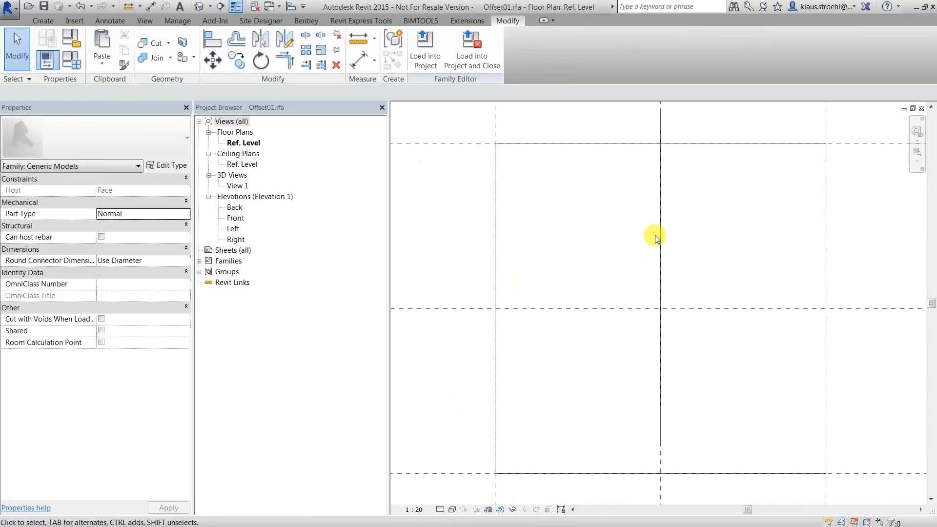
{"action": "left_click", "coordinate": [660, 238]}
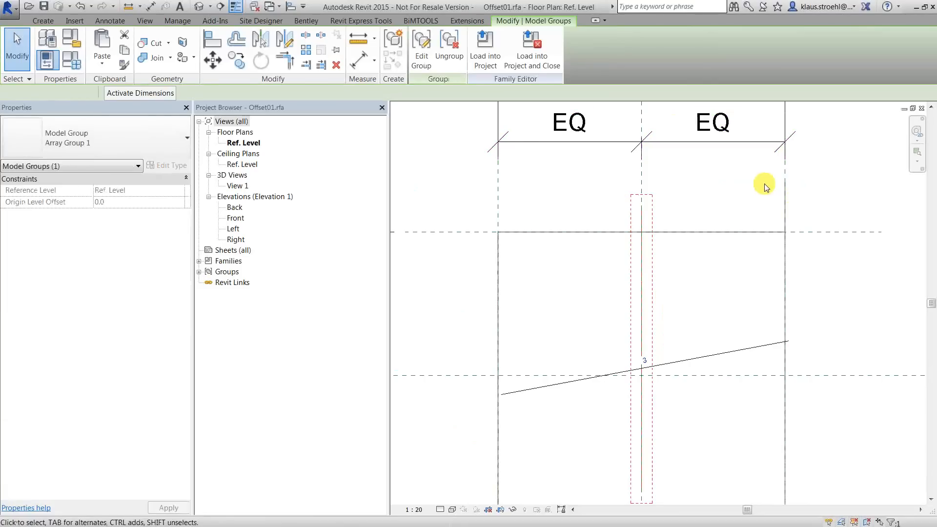
{"action": "key", "text": "Escape"}
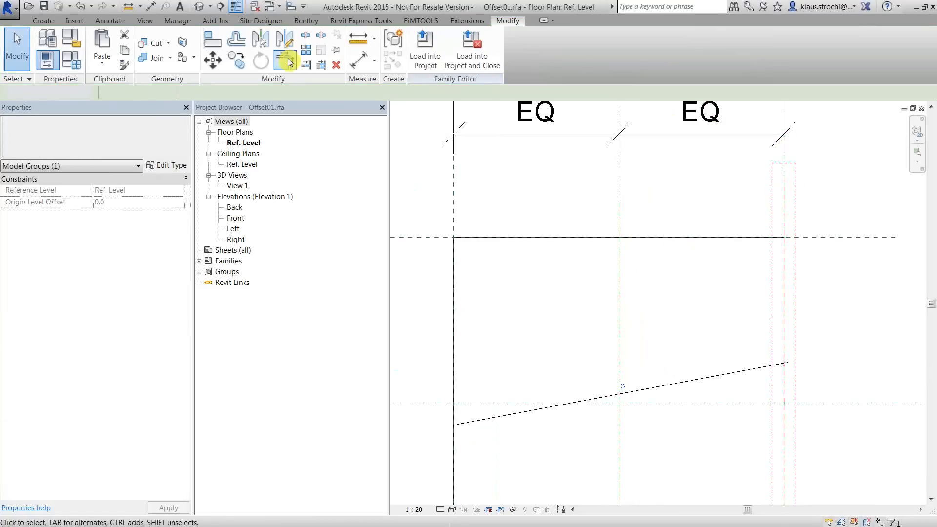
{"action": "left_click", "coordinate": [214, 39]}
{"action": "scroll", "coordinate": [767, 339], "scroll_direction": "down", "scroll_amount": 3}
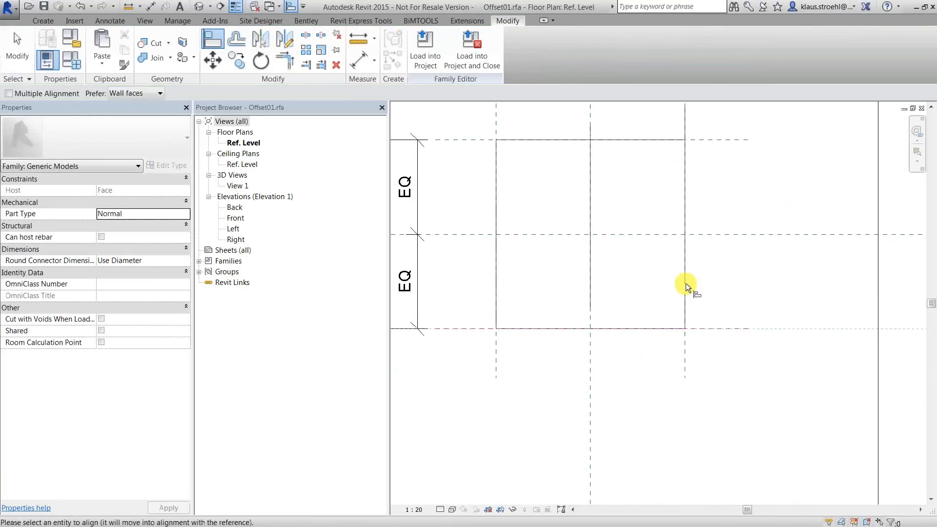
{"action": "key", "text": "Escape"}
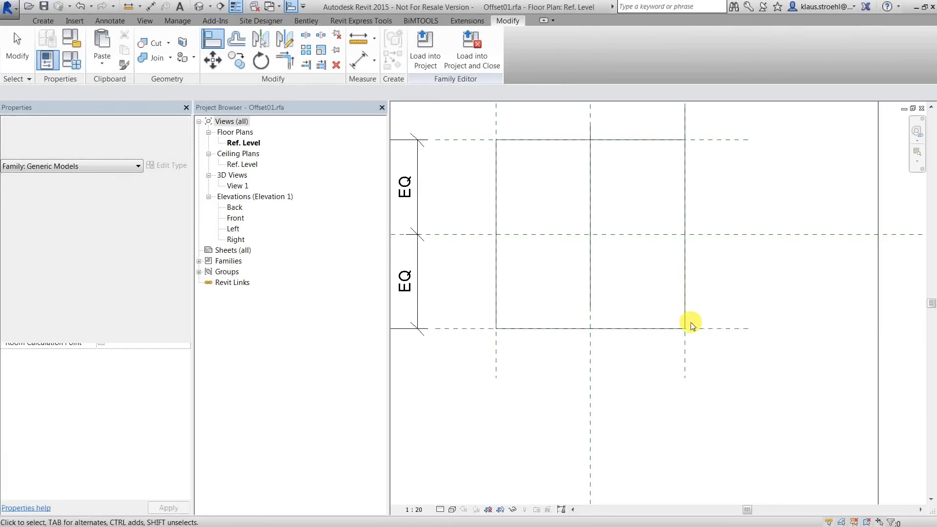
Temporarily hide the rectangular extrusion in the plan view
{"action": "left_click", "coordinate": [680, 327]}
{"action": "key", "text": "h"}
{"action": "key", "text": "h"}
{"action": "key", "text": "Escape"}
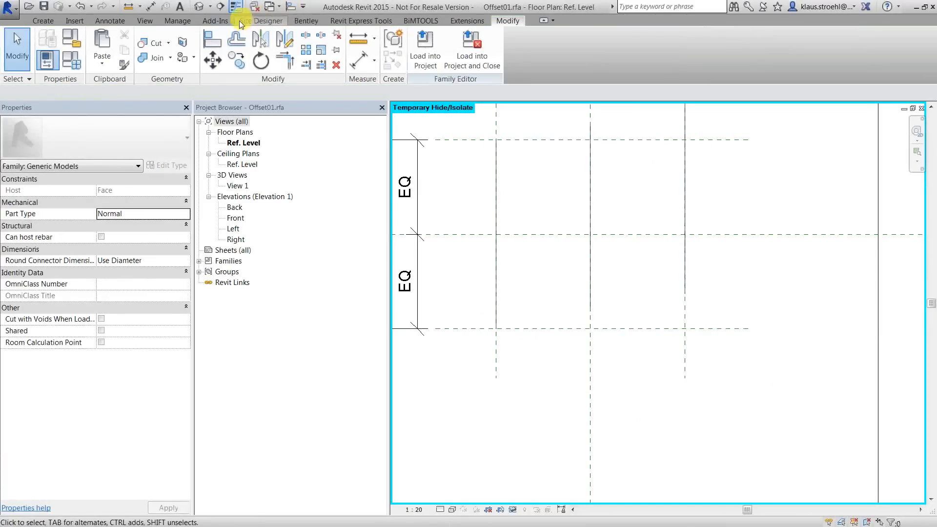
Align the lower ends of the right and middle array lines to the lower reference plane and lock the alignment
{"action": "left_click", "coordinate": [212, 39]}
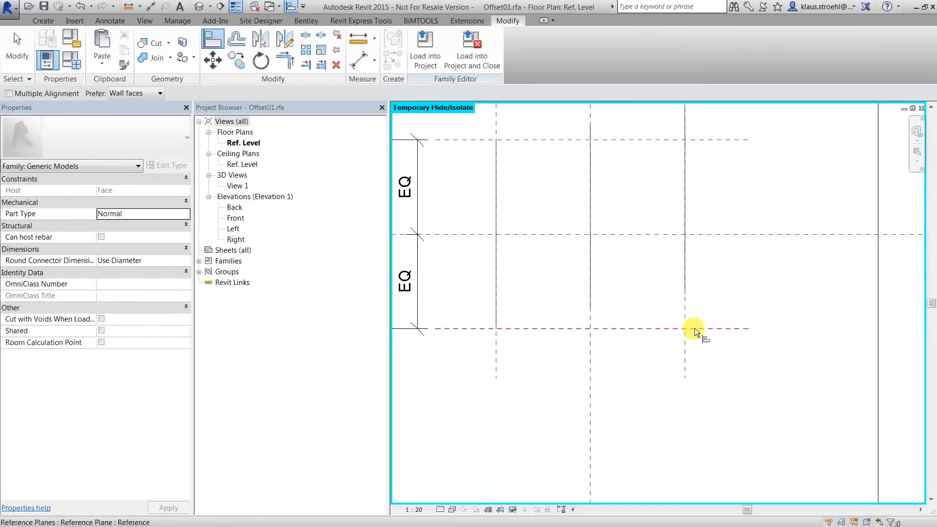
{"action": "left_click", "coordinate": [686, 293]}
{"action": "left_click", "coordinate": [609, 311]}
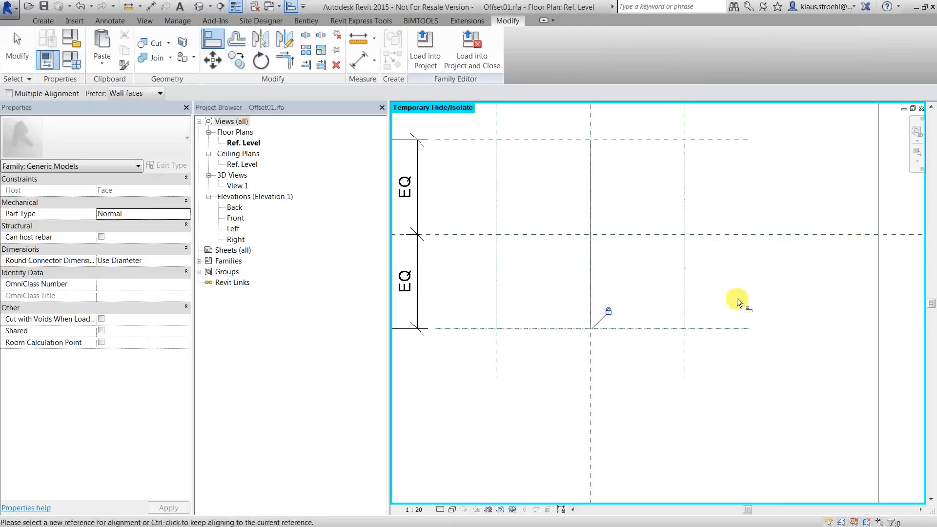
{"action": "key", "text": "Escape"}
{"action": "key", "text": "Escape"}
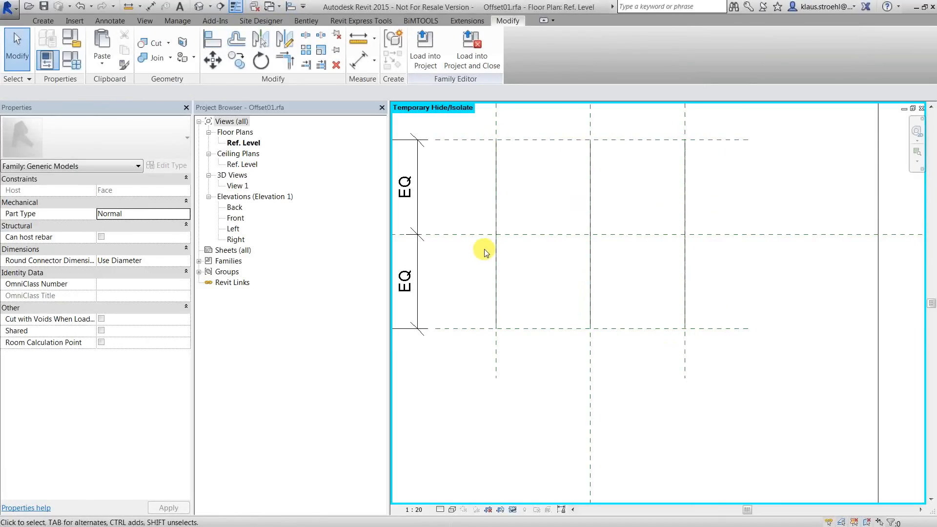
Set the Y dimension to 200 mm to flex the locked array lines
{"action": "scroll", "coordinate": [539, 230], "scroll_direction": "down", "scroll_amount": 4}
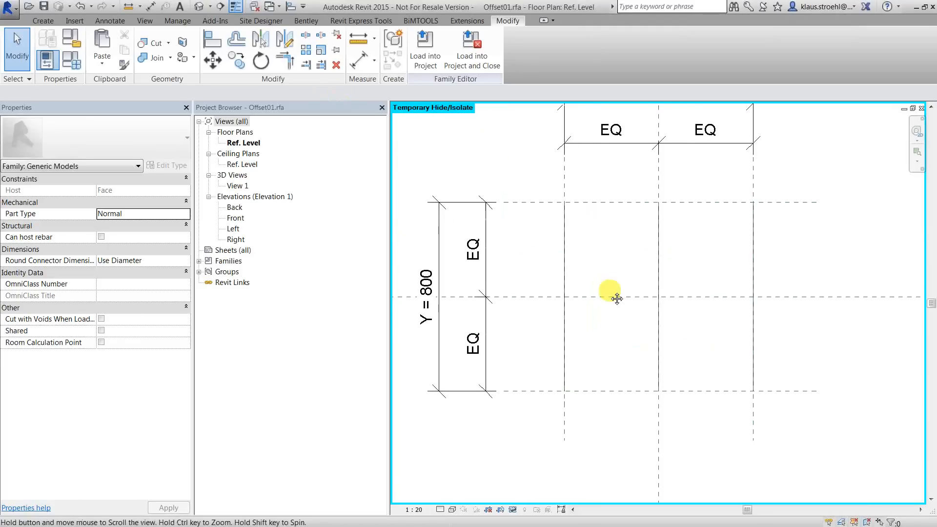
{"action": "left_click", "coordinate": [488, 294]}
{"action": "left_click", "coordinate": [488, 293]}
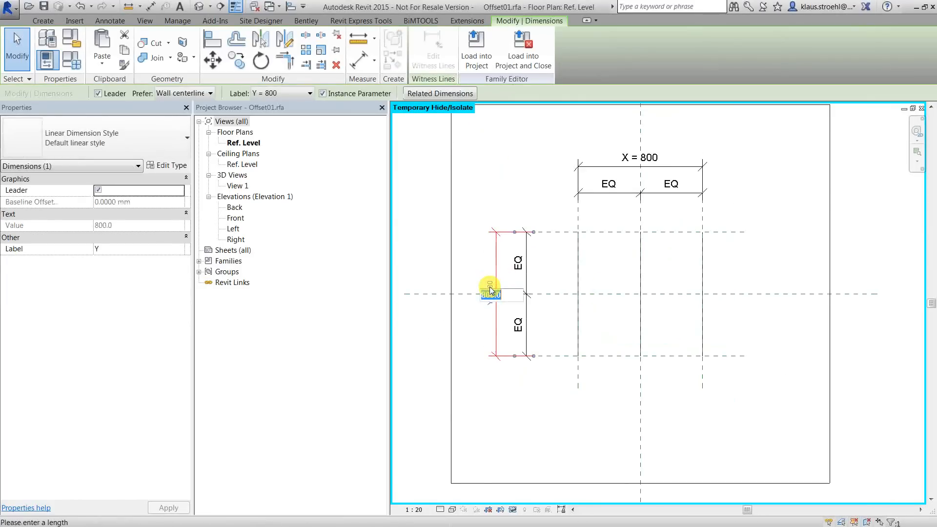
{"action": "type", "text": "200"}
{"action": "key", "text": "Return"}
{"action": "scroll", "coordinate": [656, 287], "scroll_direction": "up", "scroll_amount": 3}
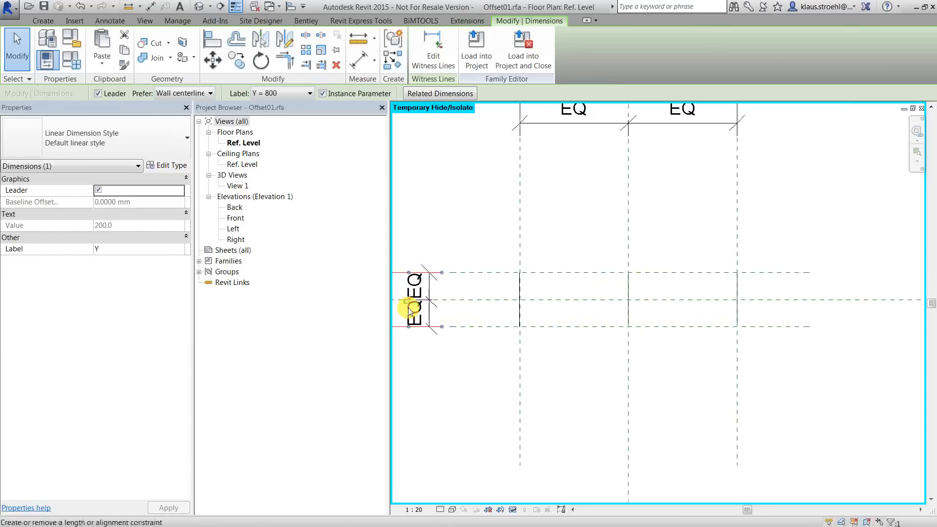
Set the Y dimension to 500 mm and restore the temporarily hidden rectangular extrusion in the plan view
{"action": "middle_click_drag", "start_coordinate": [410, 309], "coordinate": [516, 318]}
{"action": "left_click", "coordinate": [461, 297]}
{"action": "type", "text": "50"}
{"action": "key", "text": "Return"}
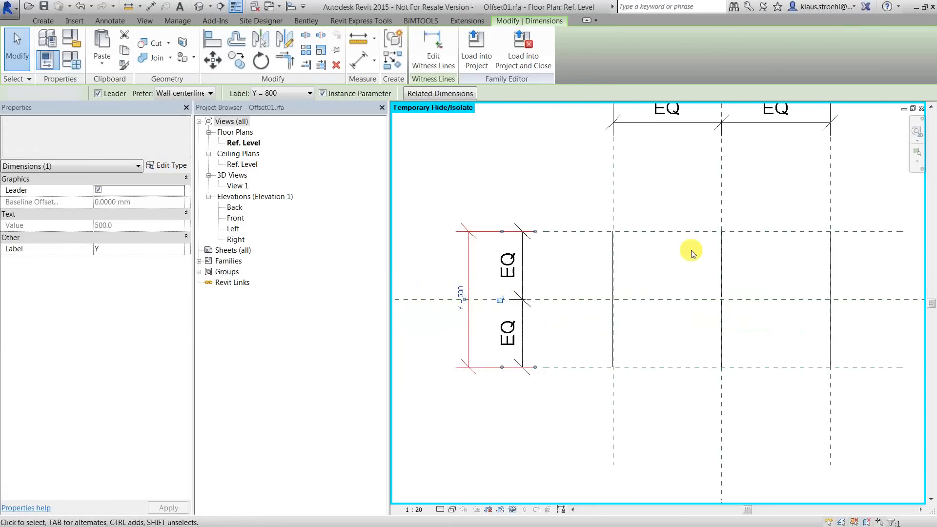
{"action": "key", "text": "Escape"}
{"action": "middle_click_drag", "start_coordinate": [786, 213], "coordinate": [771, 255]}
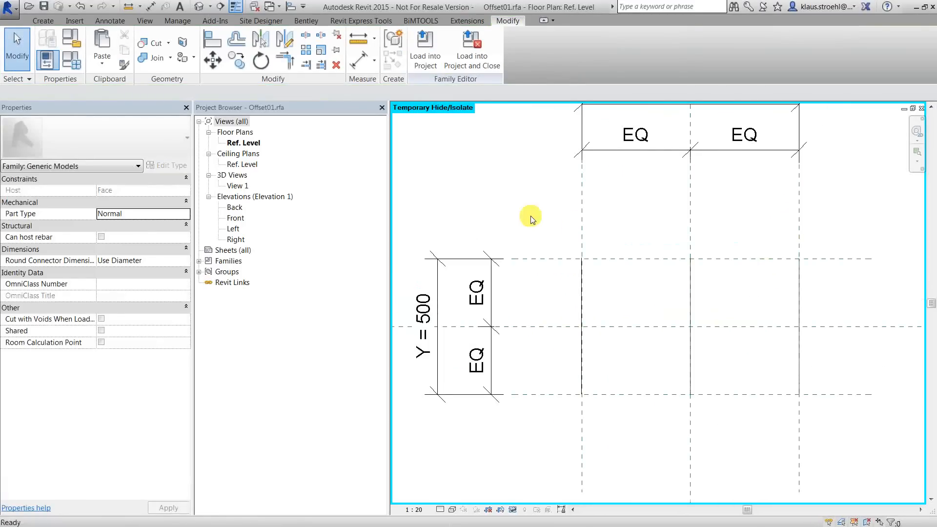
{"action": "scroll", "coordinate": [635, 224], "scroll_direction": "down", "scroll_amount": 1}
{"action": "scroll", "coordinate": [656, 282], "scroll_direction": "down", "scroll_amount": 1}
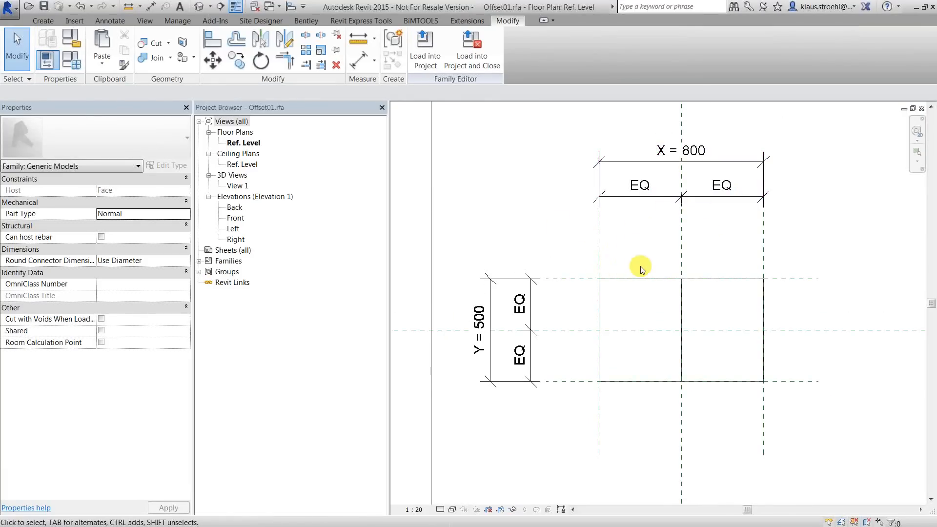
Label the line array's count with a new instance family parameter named Number
{"action": "left_click", "coordinate": [681, 308]}
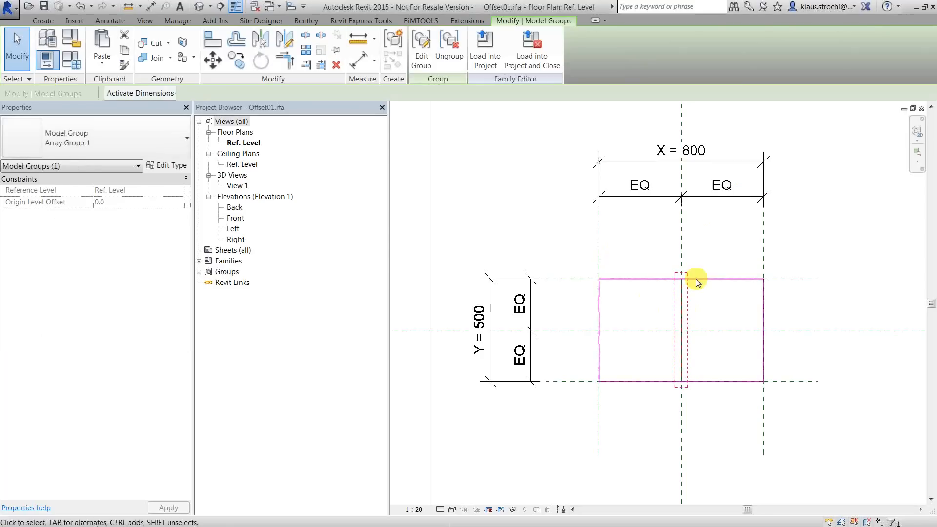
{"action": "left_click", "coordinate": [703, 260]}
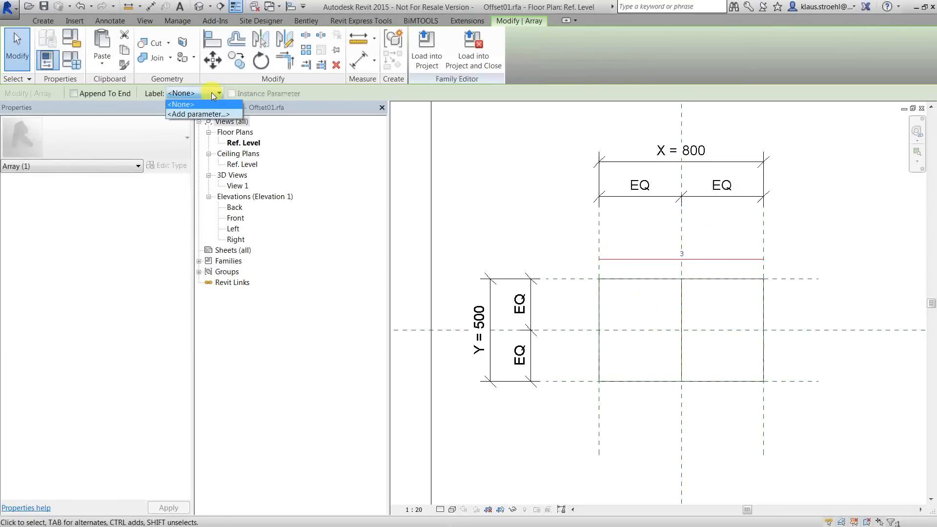
{"action": "left_click", "coordinate": [215, 114]}
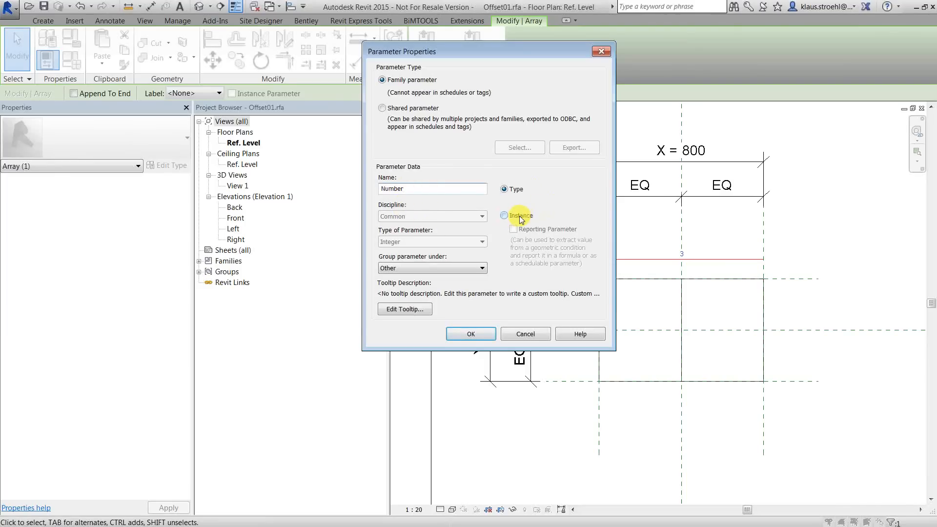
{"action": "left_click", "coordinate": [487, 333]}
{"action": "right_click", "coordinate": [486, 334]}
{"action": "left_click", "coordinate": [821, 174]}
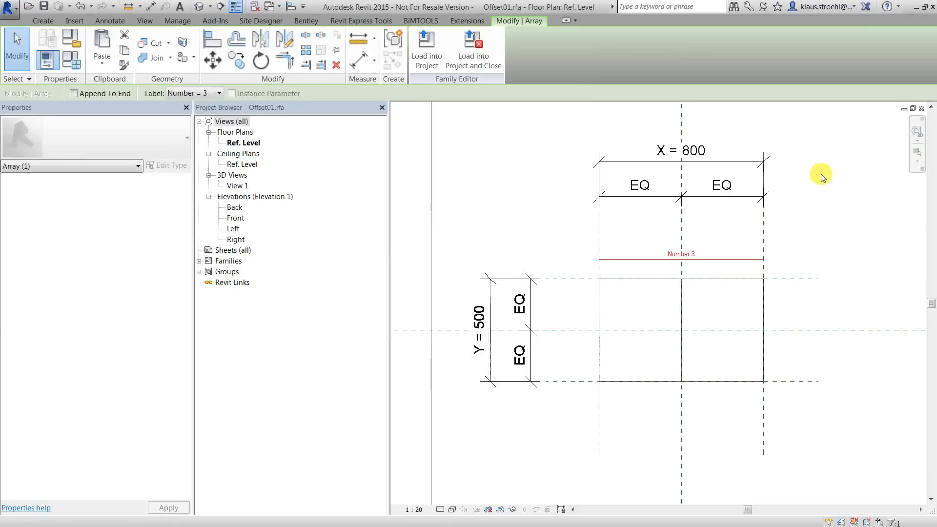
{"action": "key", "text": "Escape"}
Set the Number parameter to 5 in the family types and apply it to the array
{"action": "left_click", "coordinate": [63, 63]}
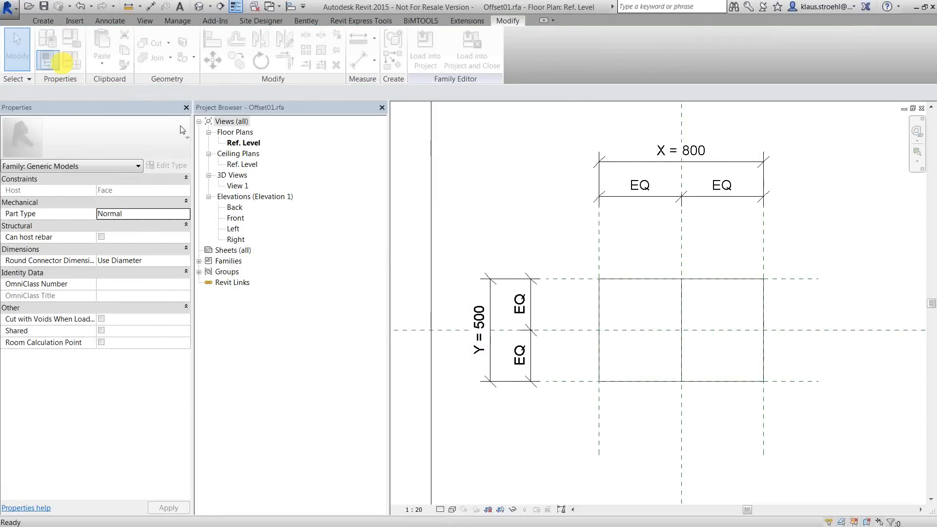
{"action": "left_click", "coordinate": [265, 269]}
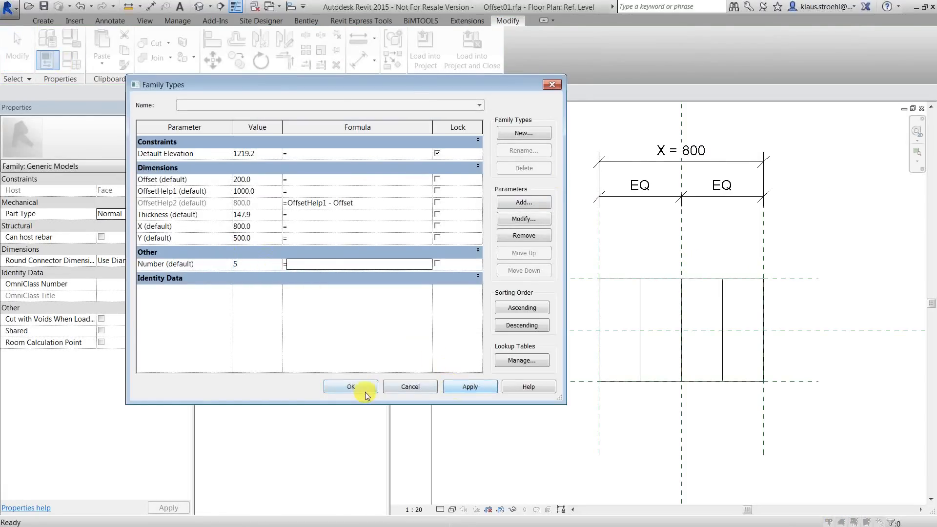
{"action": "left_click", "coordinate": [351, 386]}
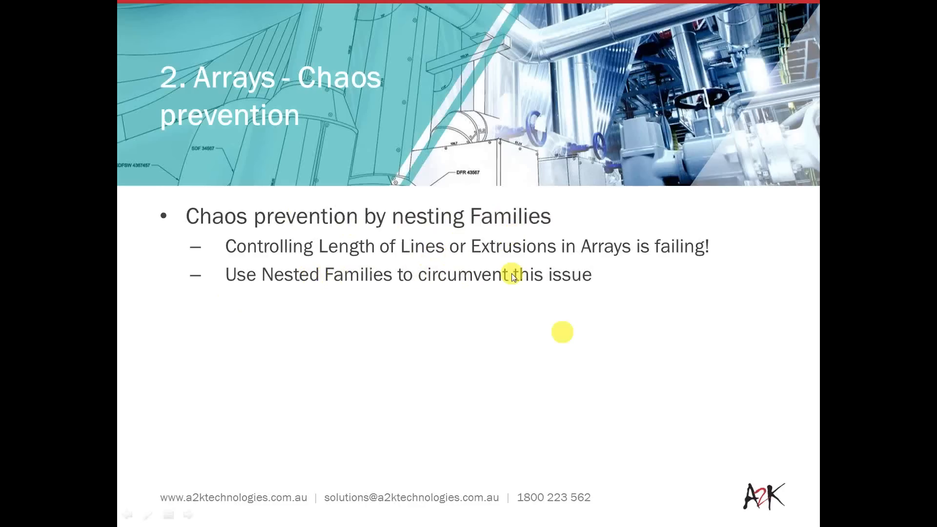
{"action": "left_click", "coordinate": [548, 250]}
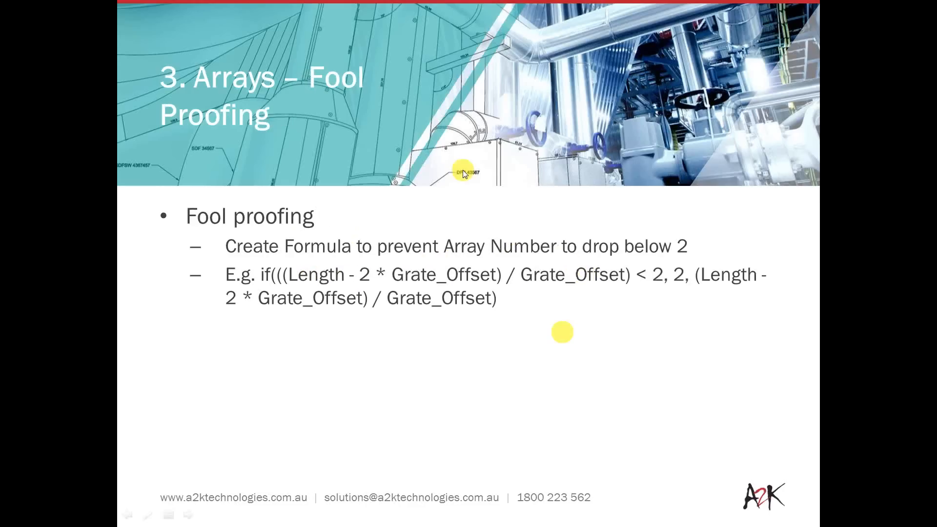
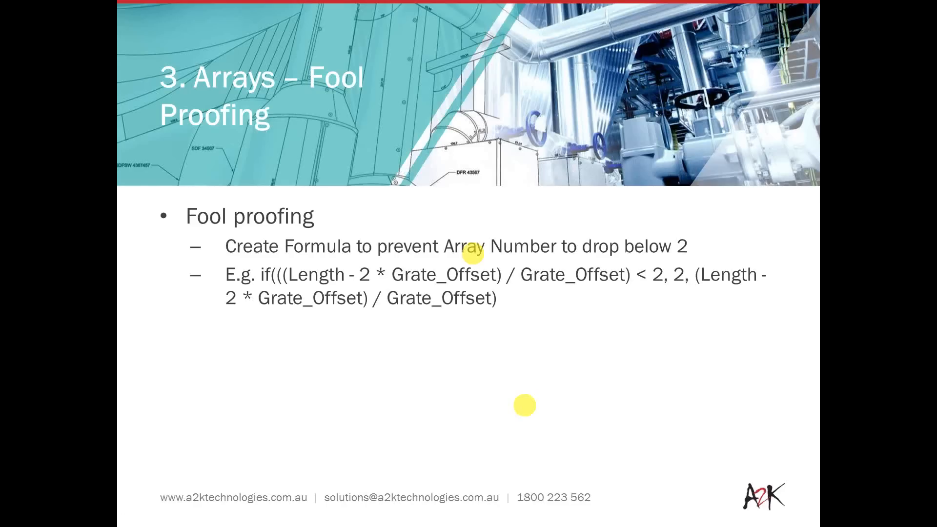
{"action": "key", "text": "alt+Tab"}
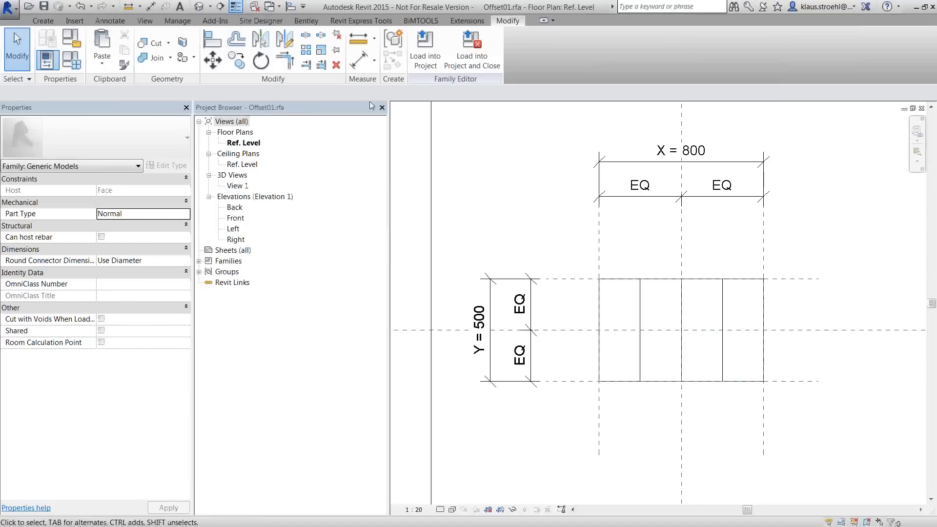
Add an instance family parameter named GridOffset of type Length, grouped under Dimensions
{"action": "middle_click_drag", "start_coordinate": [613, 250], "coordinate": [566, 235]}
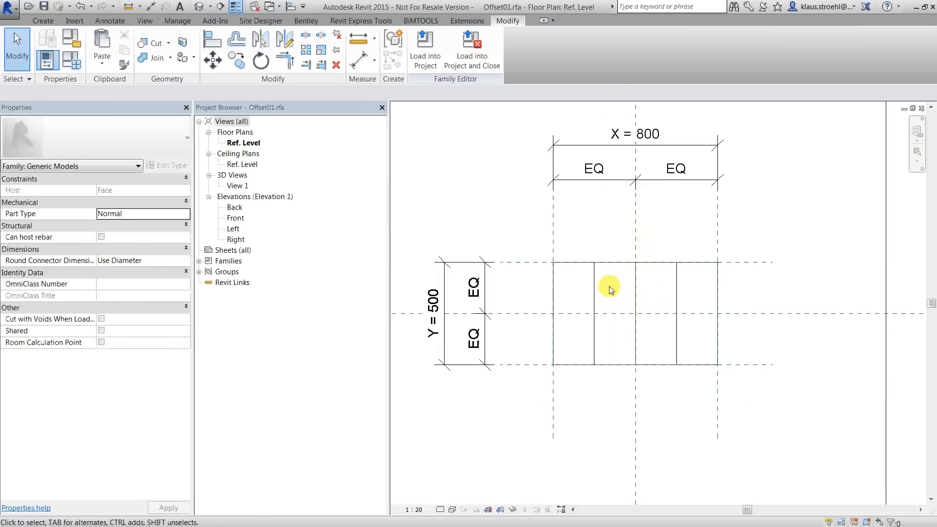
{"action": "left_click", "coordinate": [63, 65]}
{"action": "left_click_drag", "start_coordinate": [385, 94], "coordinate": [270, 76]}
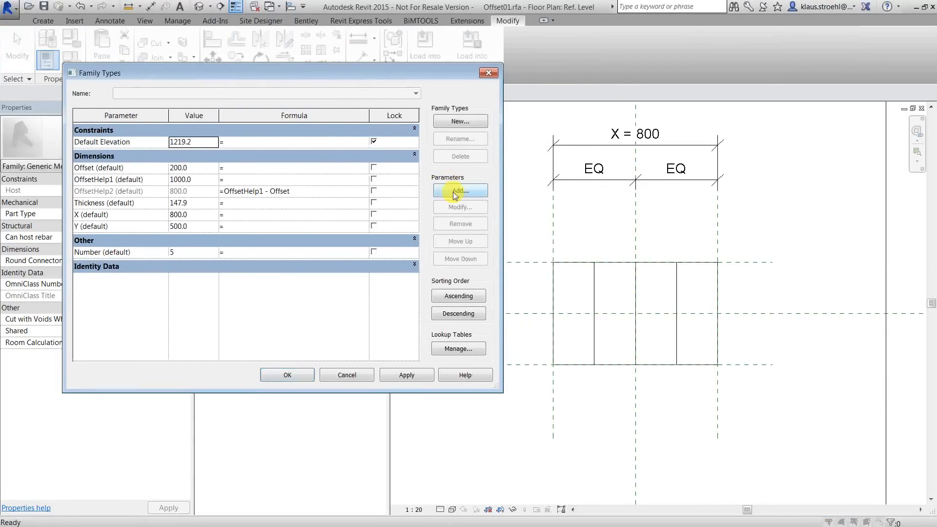
{"action": "left_click", "coordinate": [453, 192]}
{"action": "type", "text": "Offset"}
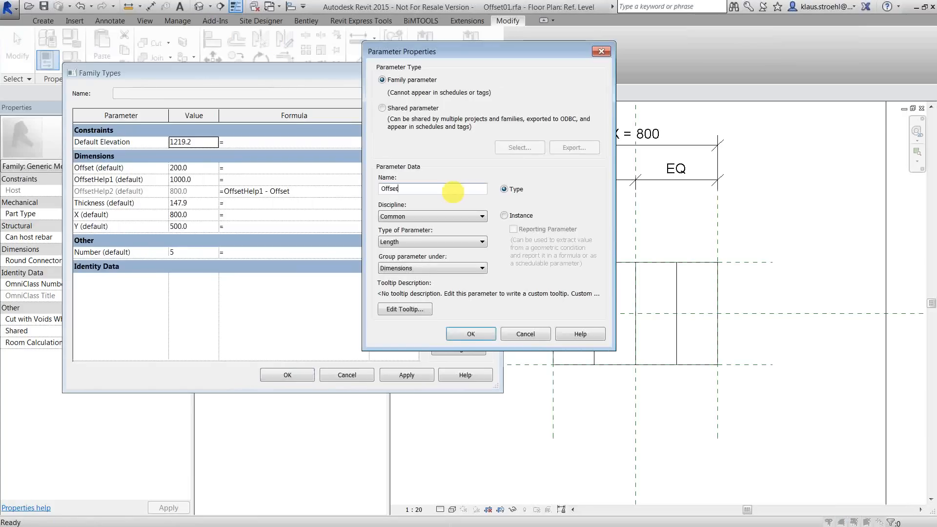
{"action": "type", "text": "Gr"}
{"action": "key", "text": "BackSpace"}
{"action": "key", "text": "BackSpace"}
{"action": "key", "text": "BackSpace"}
{"action": "key", "text": "BackSpace"}
{"action": "key", "text": "BackSpace"}
{"action": "key", "text": "BackSpace"}
{"action": "key", "text": "BackSpace"}
{"action": "key", "text": "BackSpace"}
{"action": "type", "text": "GridOffset"}
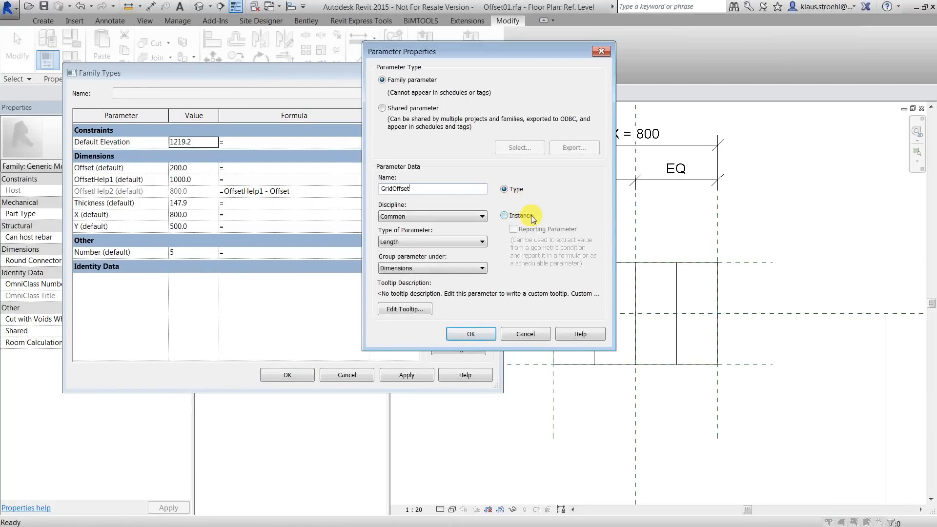
{"action": "left_click", "coordinate": [520, 217]}
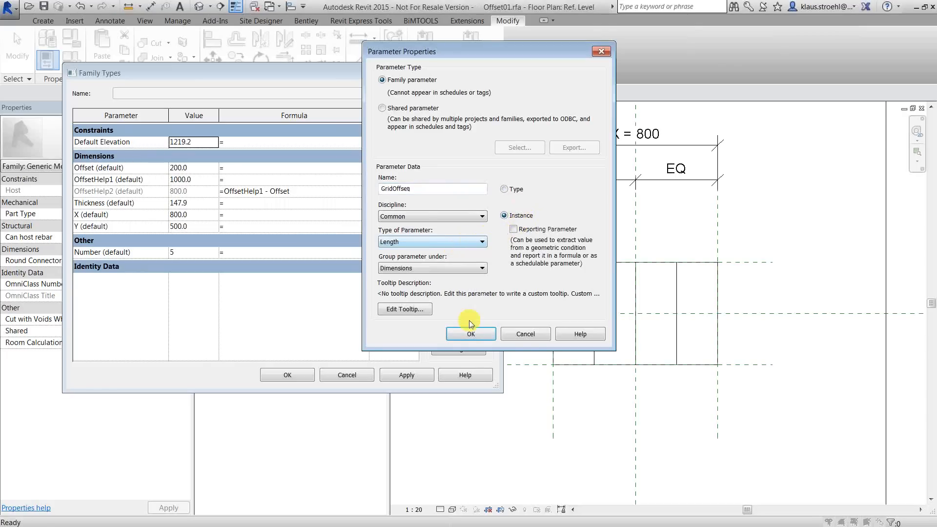
{"action": "left_click", "coordinate": [470, 334]}
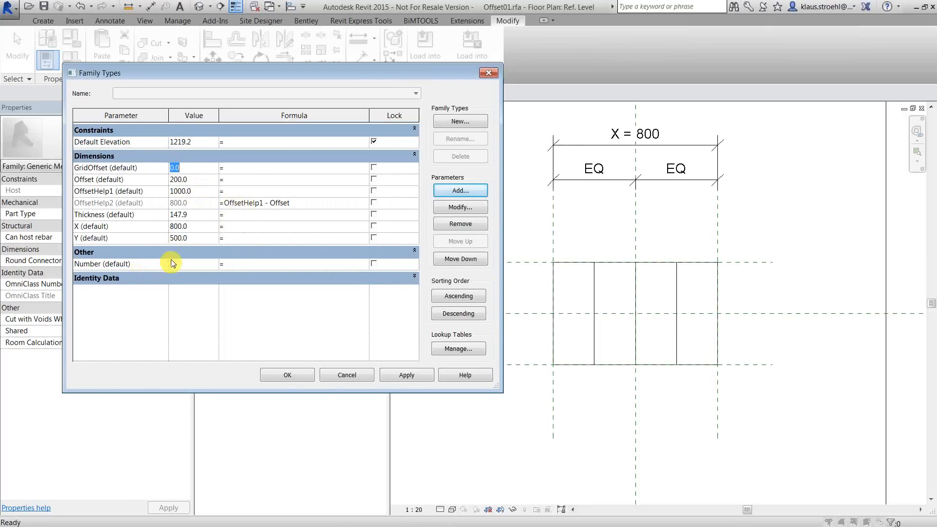
Set the GridOffset parameter's value to 100 mm in the family types
{"action": "left_click", "coordinate": [184, 264]}
{"action": "left_click", "coordinate": [249, 263]}
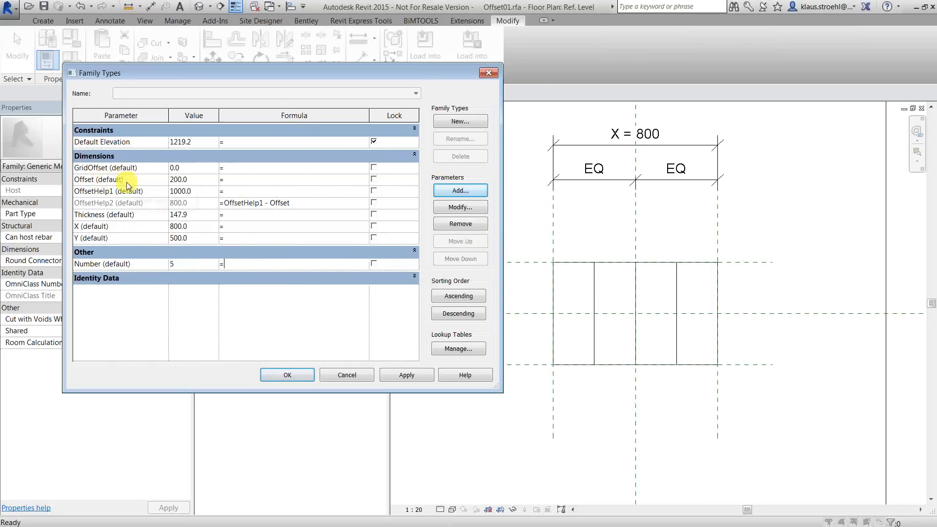
{"action": "left_click", "coordinate": [200, 167]}
{"action": "type", "text": "100"}
Give the Number parameter the formula X / GridOffset and apply it to the array
{"action": "left_click", "coordinate": [257, 262]}
{"action": "type", "text": "X"}
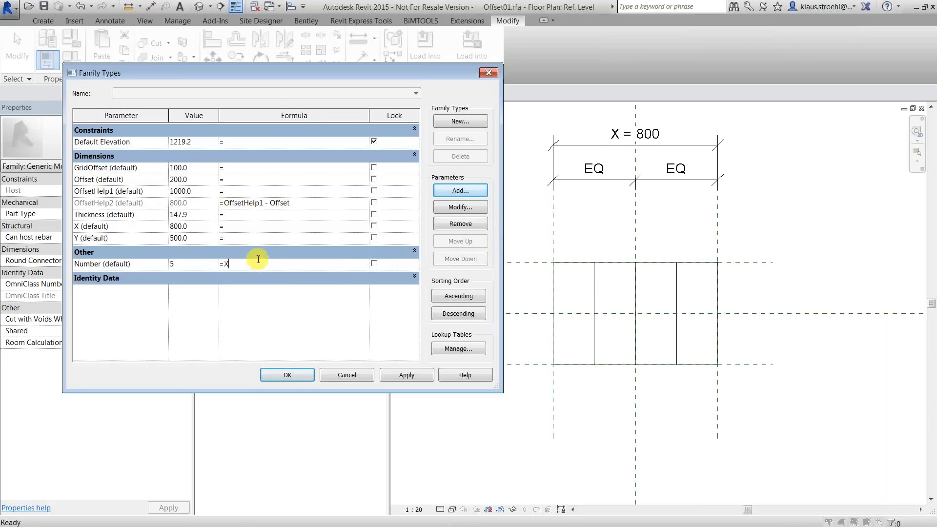
{"action": "type", "text": "/GridOffset"}
{"action": "left_click", "coordinate": [264, 237]}
{"action": "left_click", "coordinate": [408, 375]}
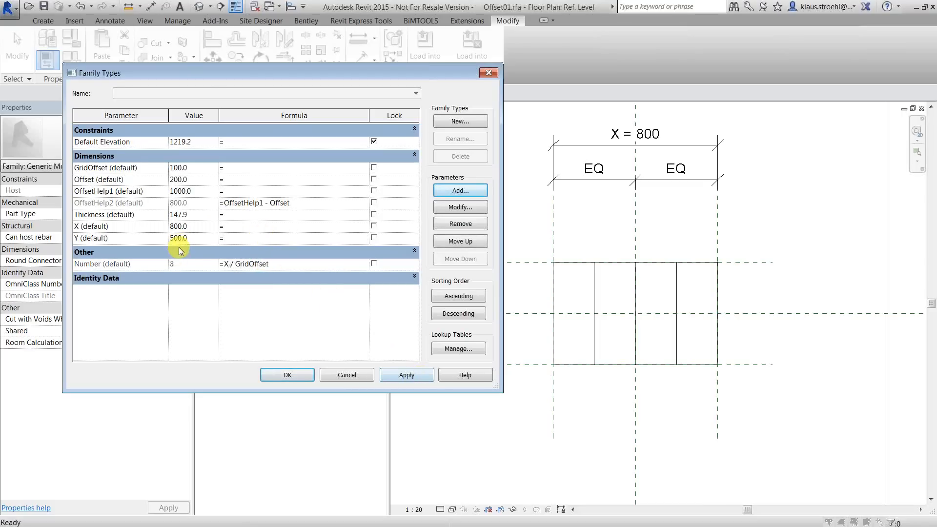
{"action": "left_click", "coordinate": [413, 375]}
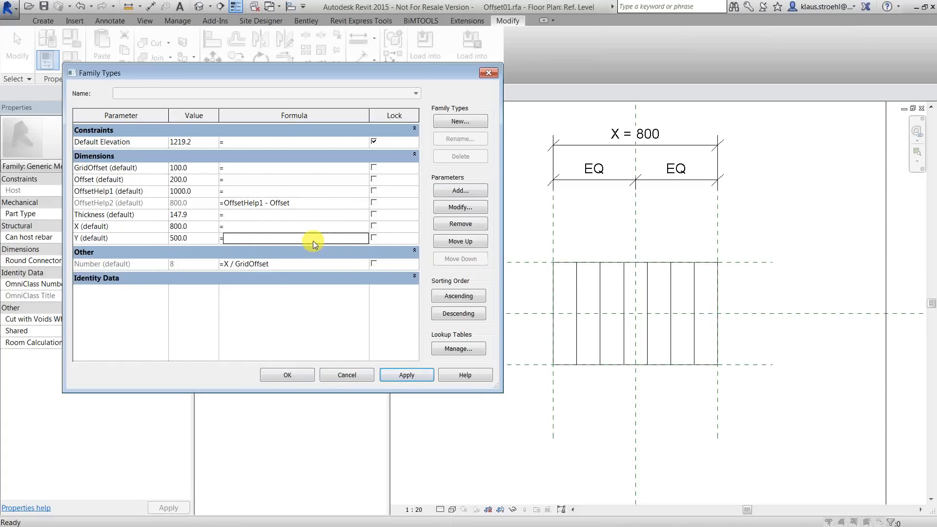
Set the GridOffset parameter to 300 and apply it to the family
{"action": "left_click", "coordinate": [193, 165]}
{"action": "type", "text": "300"}
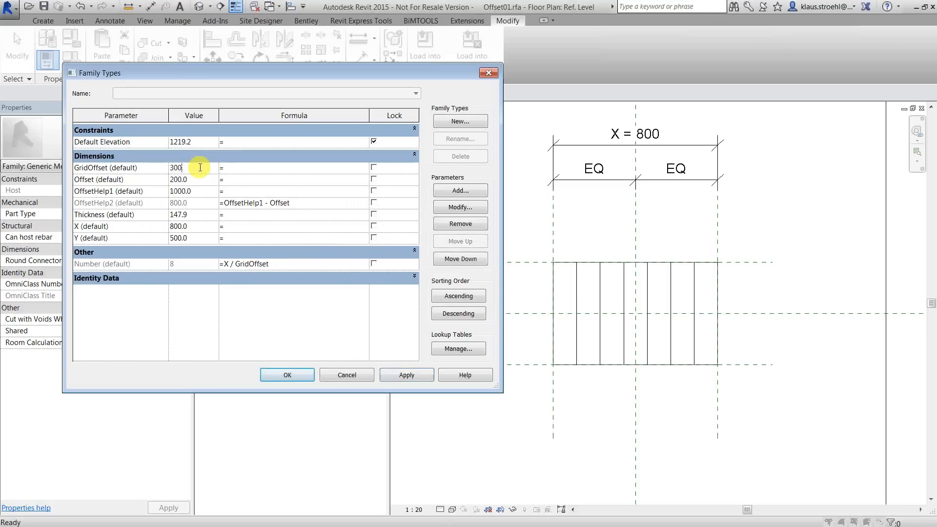
{"action": "left_click", "coordinate": [264, 228]}
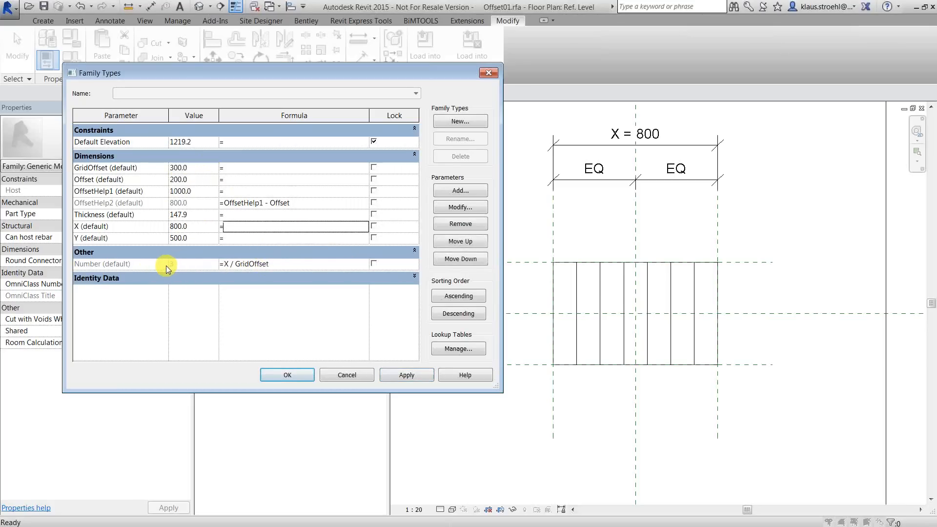
{"action": "left_click", "coordinate": [407, 374]}
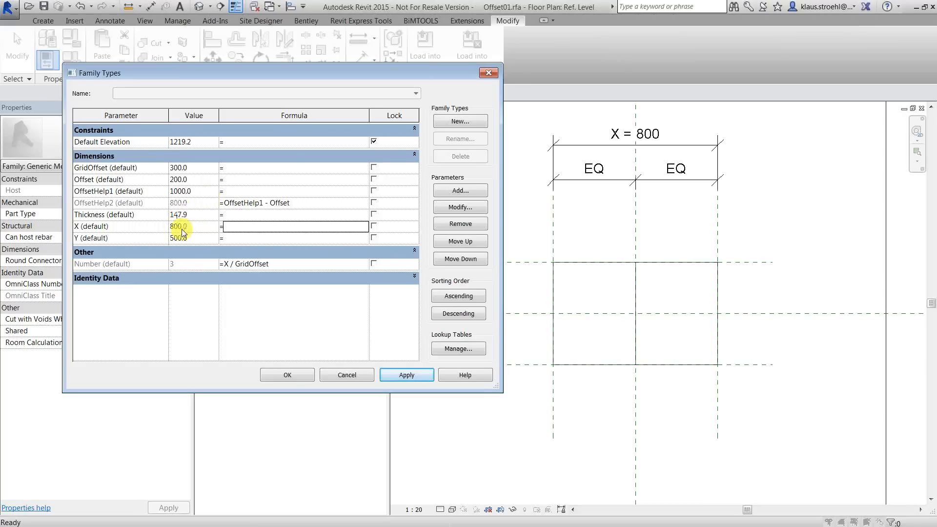
Set the X parameter to 500 and apply it to the family
{"action": "left_click", "coordinate": [198, 226]}
{"action": "type", "text": "500"}
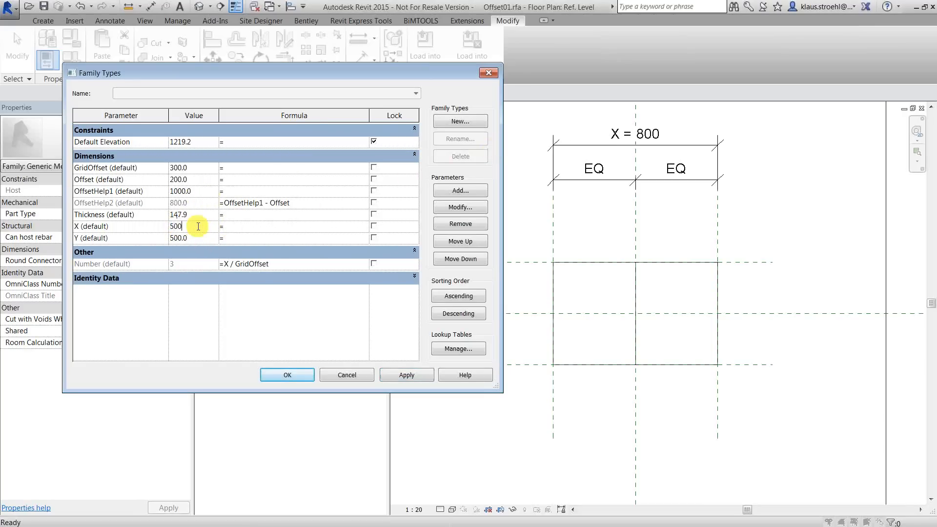
{"action": "left_click", "coordinate": [229, 215]}
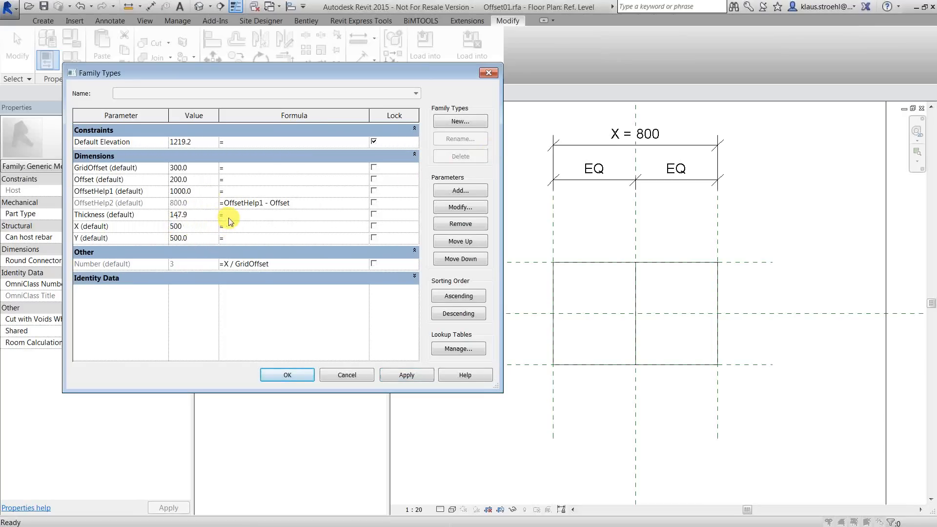
{"action": "left_click", "coordinate": [389, 374]}
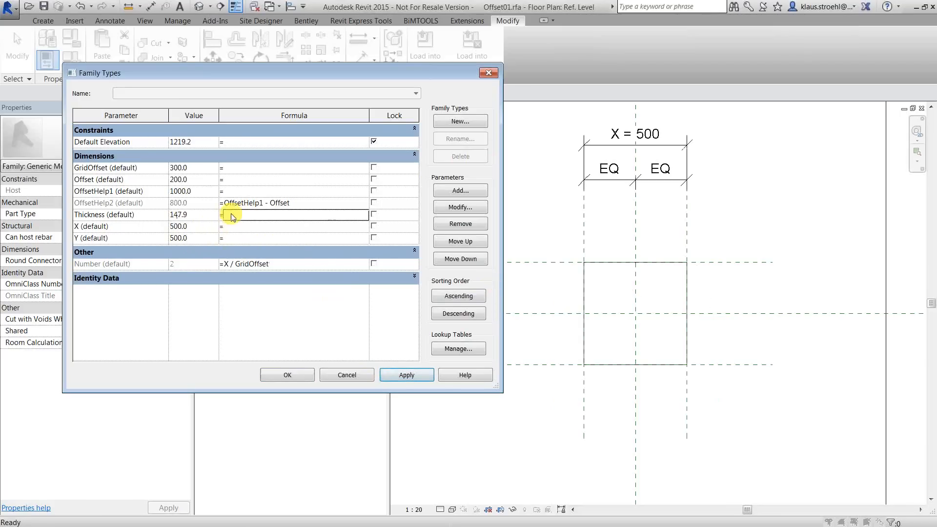
Try to apply an X value of 300 with the existing Number formula
{"action": "left_click", "coordinate": [199, 226]}
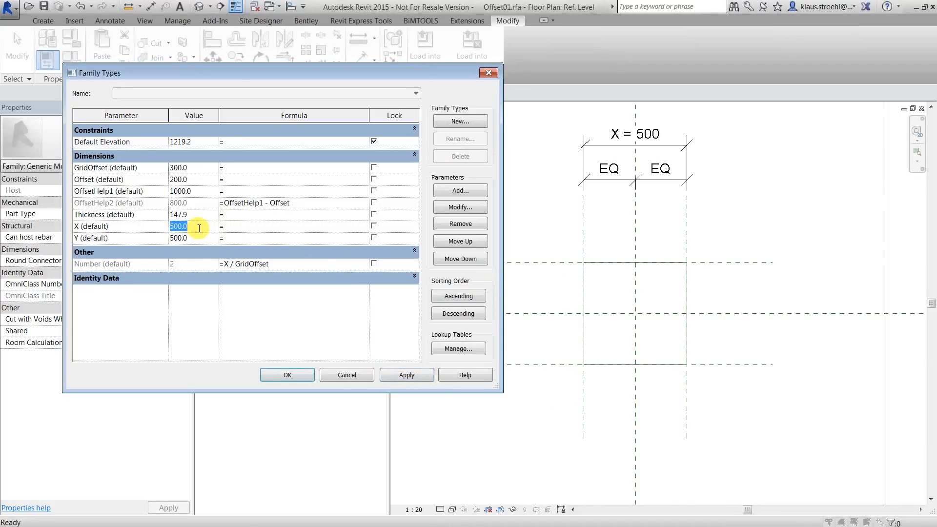
{"action": "type", "text": "300"}
{"action": "left_click", "coordinate": [230, 215]}
{"action": "left_click", "coordinate": [399, 374]}
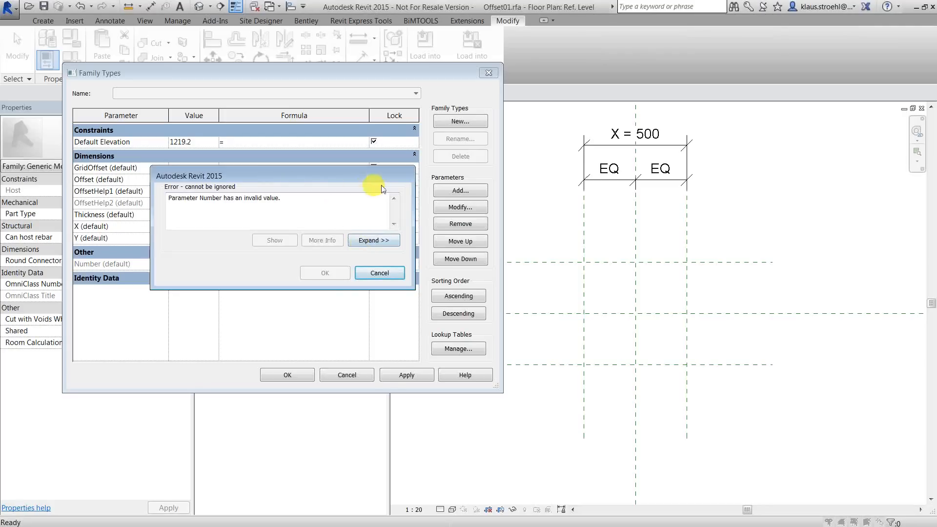
{"action": "left_click", "coordinate": [380, 274]}
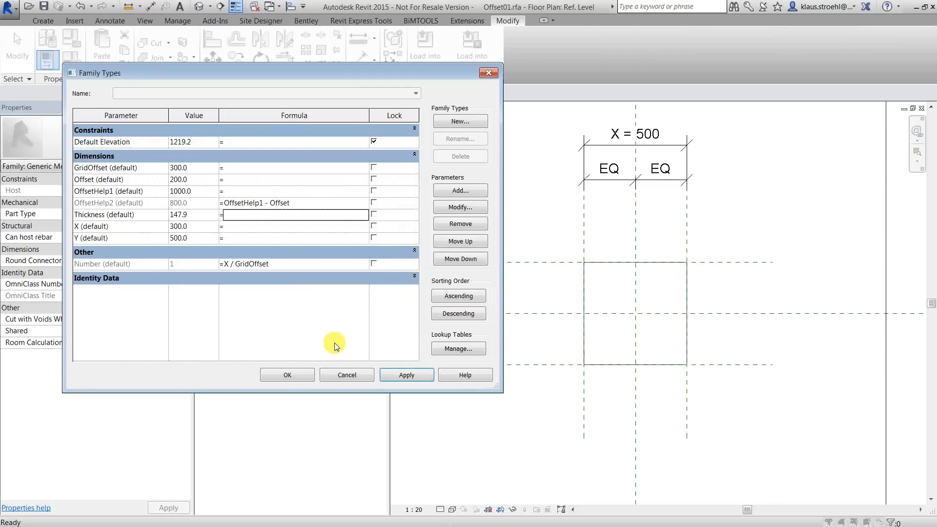
Turn the Number parameter's formula into a conditional by wrapping the existing ratio as if(X / GridOffset<2,2, with room to read it
{"action": "left_click", "coordinate": [262, 265]}
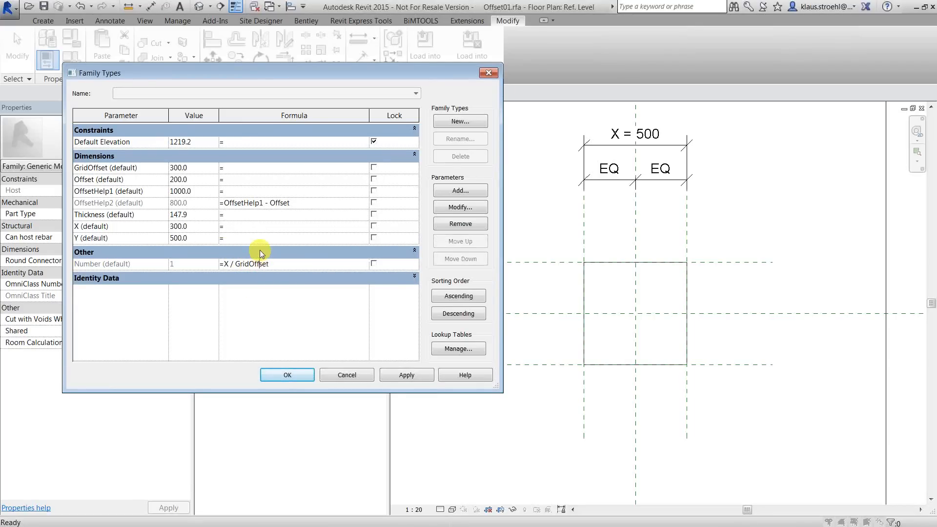
{"action": "left_click", "coordinate": [224, 265]}
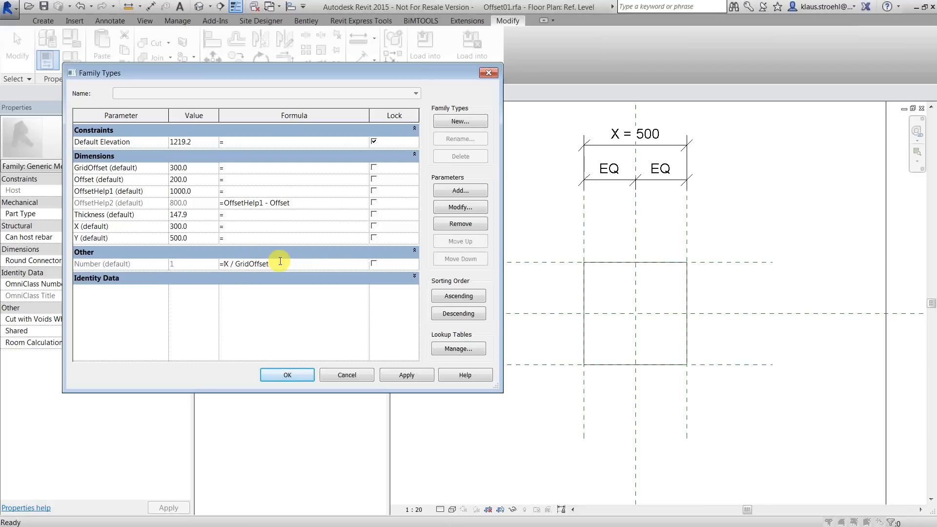
{"action": "type", "text": "if("}
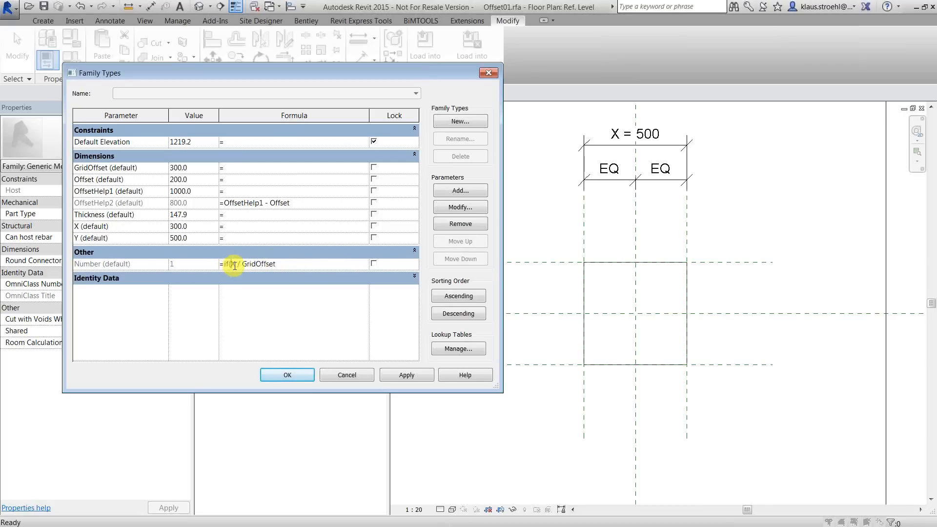
{"action": "left_click", "coordinate": [277, 263]}
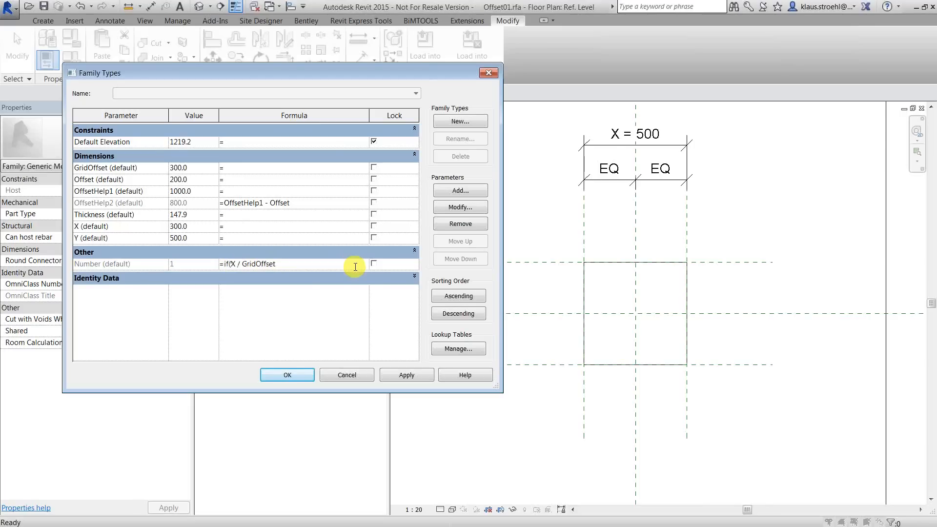
{"action": "left_click_drag", "start_coordinate": [502, 264], "coordinate": [832, 262]}
{"action": "left_click_drag", "start_coordinate": [369, 264], "coordinate": [414, 264]}
{"action": "left_click", "coordinate": [414, 264]}
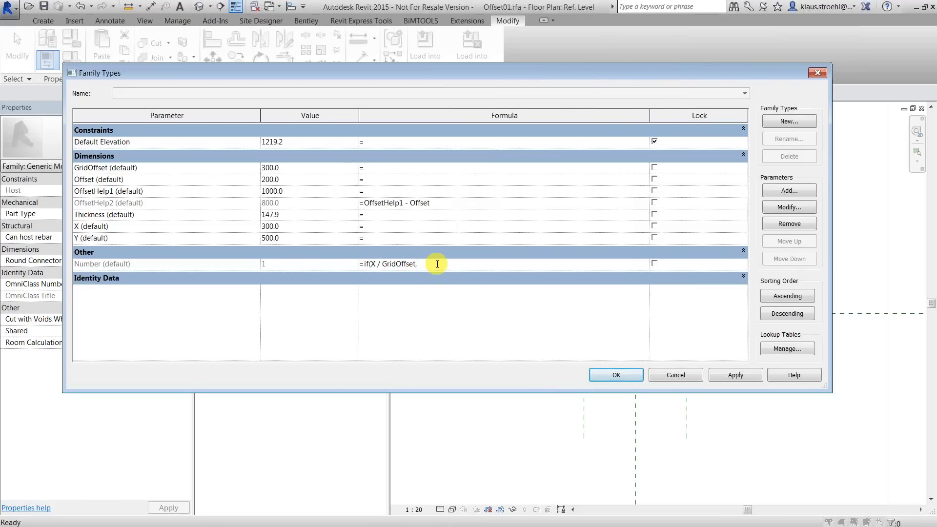
{"action": "type", "text": "<2,2,"}
Complete the Number formula with a copy of X / GridOffset as the else value plus a closing bracket, and apply it
{"action": "left_click_drag", "start_coordinate": [415, 264], "coordinate": [372, 264]}
{"action": "key", "text": "ctrl+c"}
{"action": "left_click", "coordinate": [467, 262]}
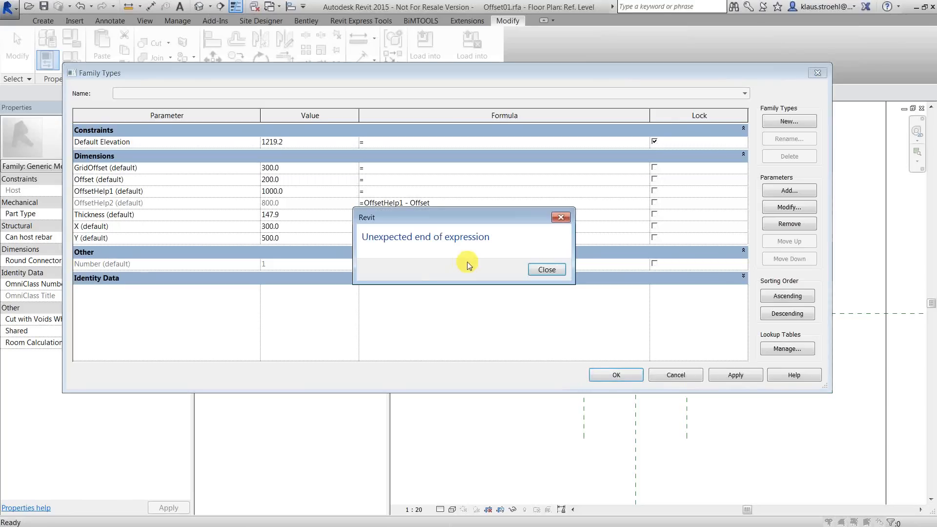
{"action": "left_click", "coordinate": [547, 269]}
{"action": "key", "text": "ctrl+v"}
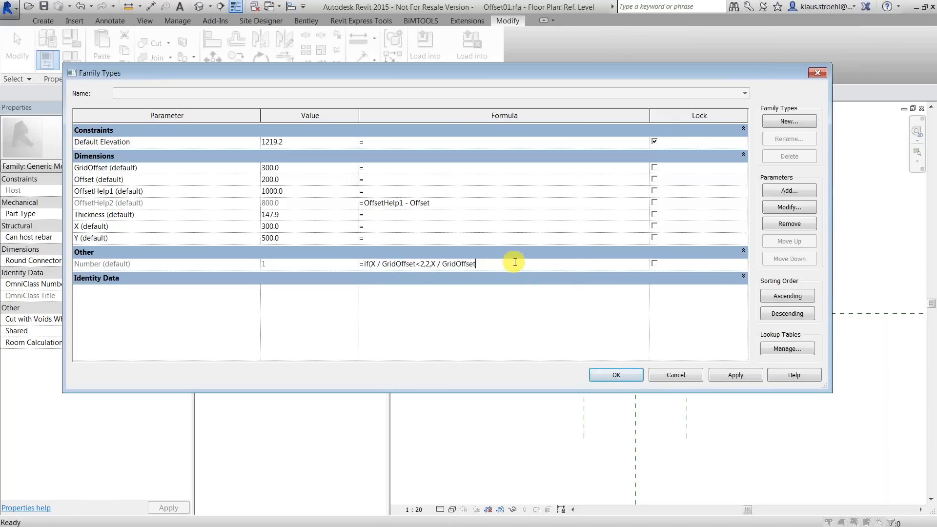
{"action": "type", "text": ")"}
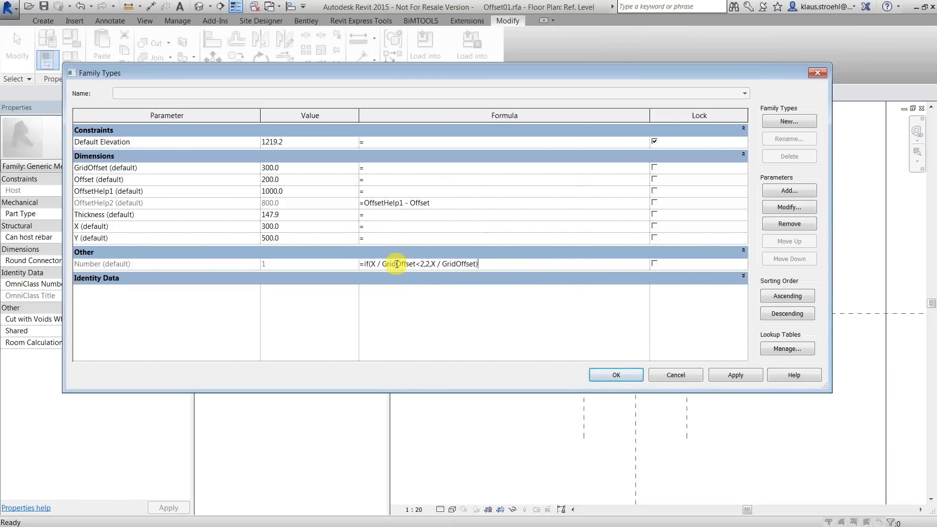
{"action": "left_click_drag", "start_coordinate": [370, 264], "coordinate": [432, 264]}
{"action": "left_click", "coordinate": [417, 264]}
{"action": "left_click", "coordinate": [430, 263]}
{"action": "left_click", "coordinate": [733, 373]}
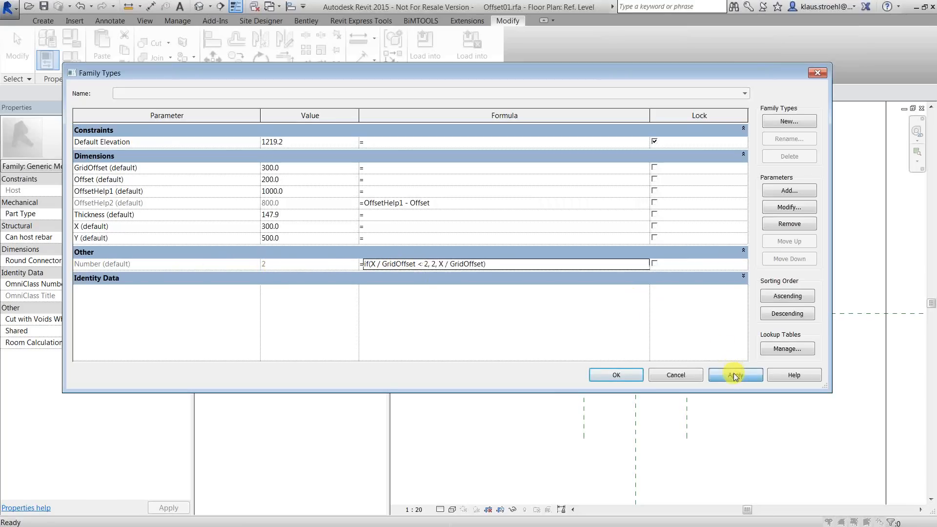
{"action": "left_click", "coordinate": [295, 238]}
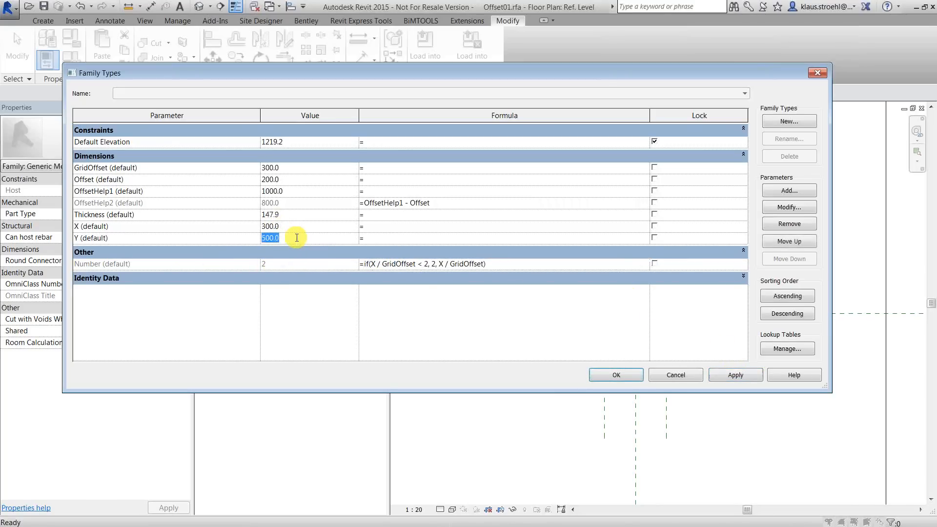
{"action": "type", "text": "100"}
{"action": "left_click_drag", "start_coordinate": [279, 238], "coordinate": [239, 237]}
{"action": "type", "text": "500"}
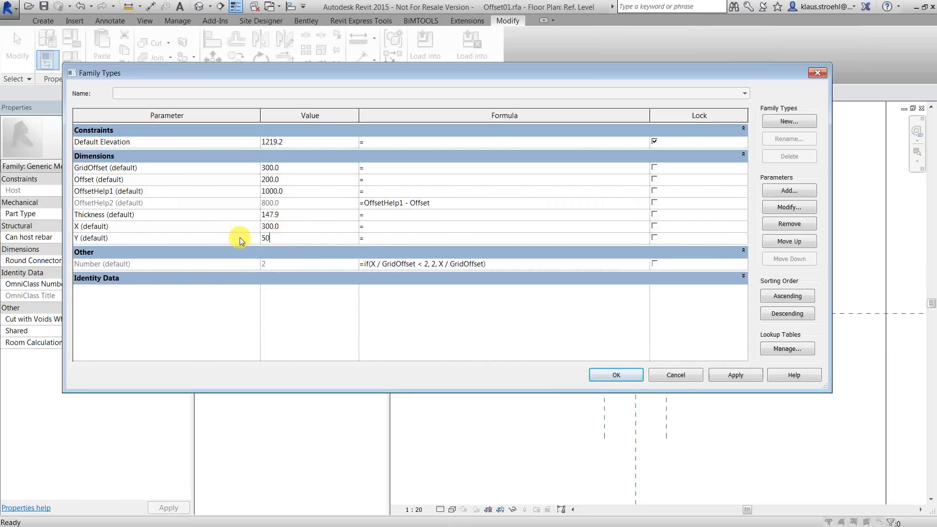
Set the X parameter to 200 to test the conditional Number formula
{"action": "left_click", "coordinate": [290, 225]}
{"action": "type", "text": "200"}
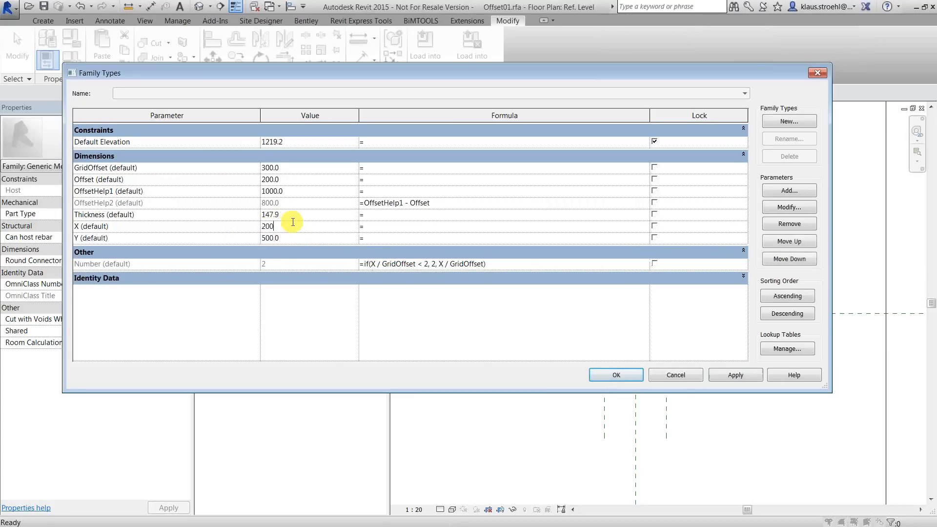
{"action": "left_click", "coordinate": [307, 210]}
Set X to 1000 and GridOffset to 100, and confirm the family types
{"action": "left_click", "coordinate": [296, 226]}
{"action": "type", "text": "1000"}
{"action": "left_click", "coordinate": [297, 214]}
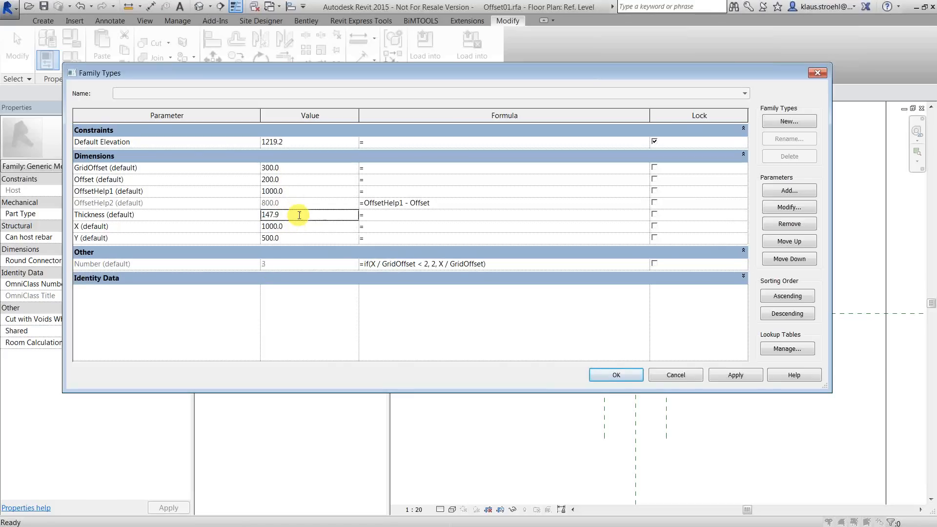
{"action": "left_click", "coordinate": [292, 167]}
{"action": "type", "text": "100"}
{"action": "left_click", "coordinate": [305, 191]}
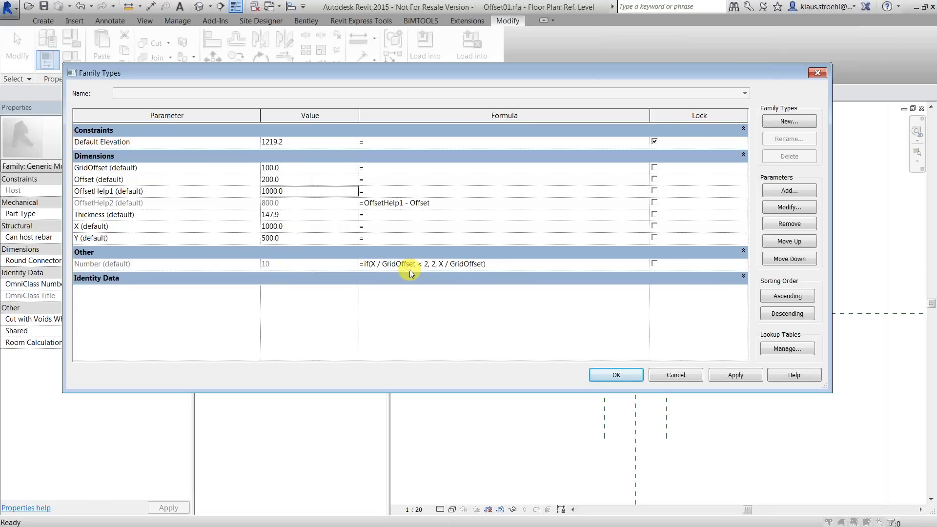
{"action": "left_click", "coordinate": [609, 375]}
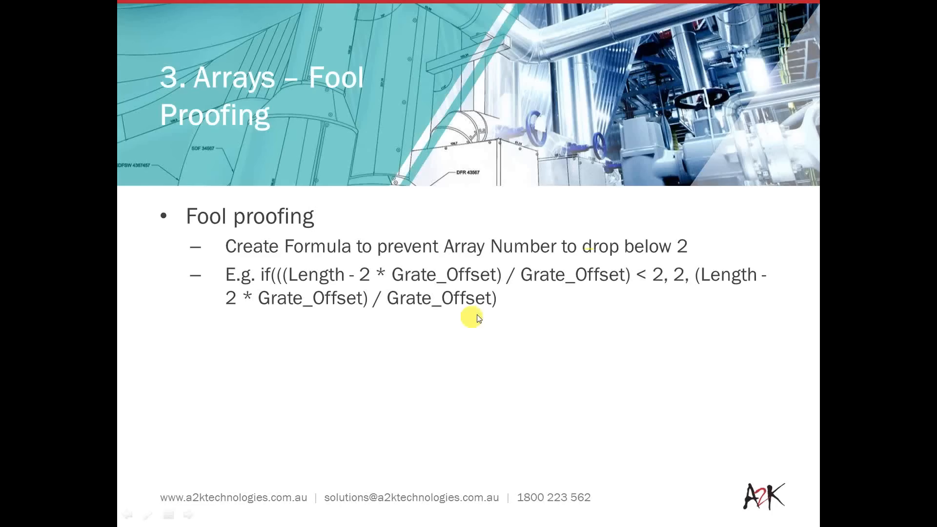
{"action": "key", "text": "Right"}
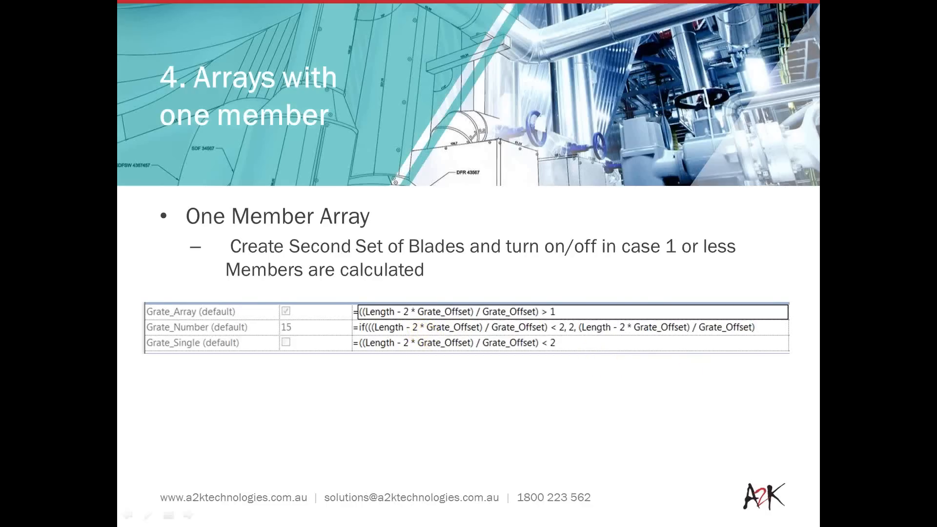
{"action": "key", "text": "alt+Tab"}
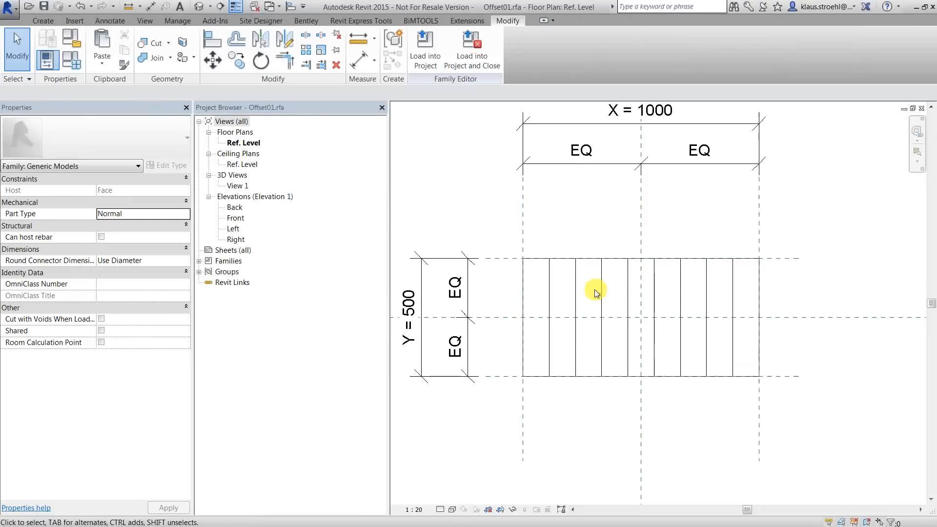
Add a Yes/No instance family parameter named Array, grouped under Other
{"action": "left_click", "coordinate": [70, 60]}
{"action": "left_click", "coordinate": [445, 265]}
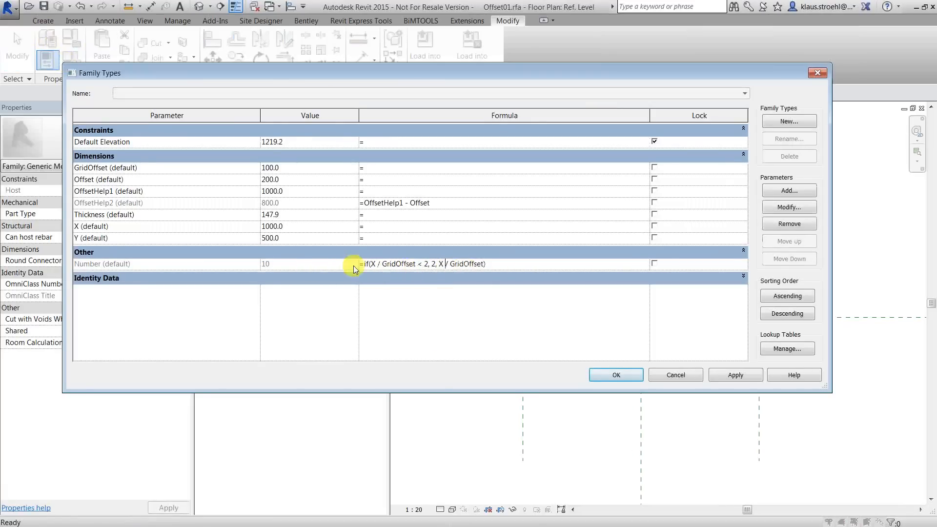
{"action": "left_click", "coordinate": [125, 264]}
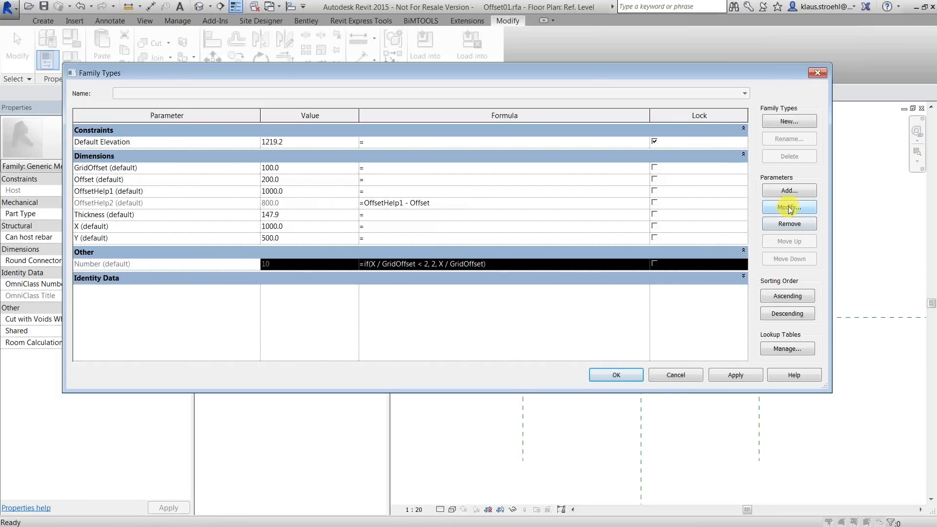
{"action": "left_click", "coordinate": [787, 191]}
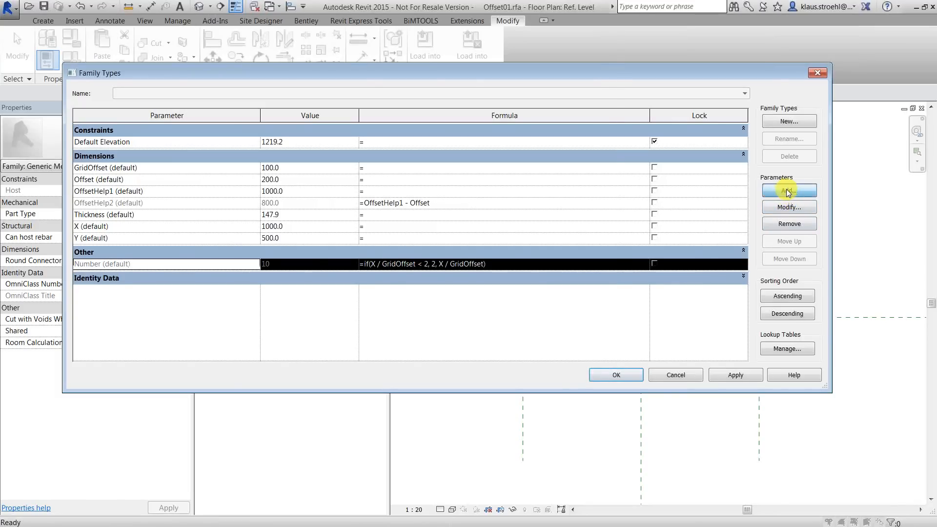
{"action": "type", "text": "Array"}
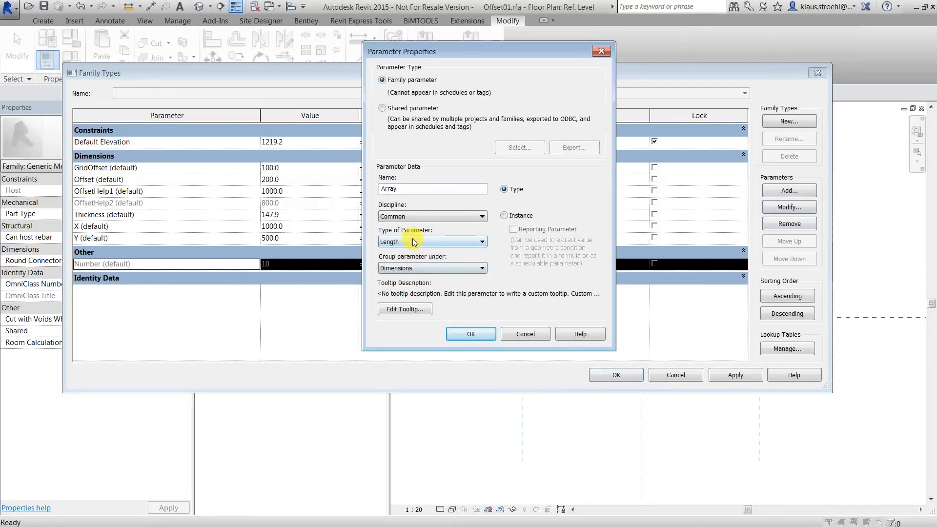
{"action": "left_click", "coordinate": [429, 242]}
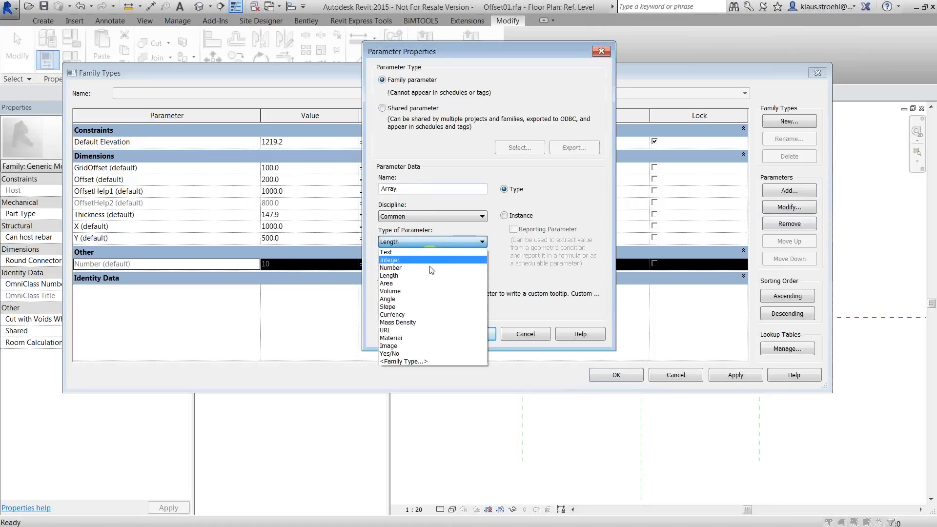
{"action": "left_click", "coordinate": [418, 353]}
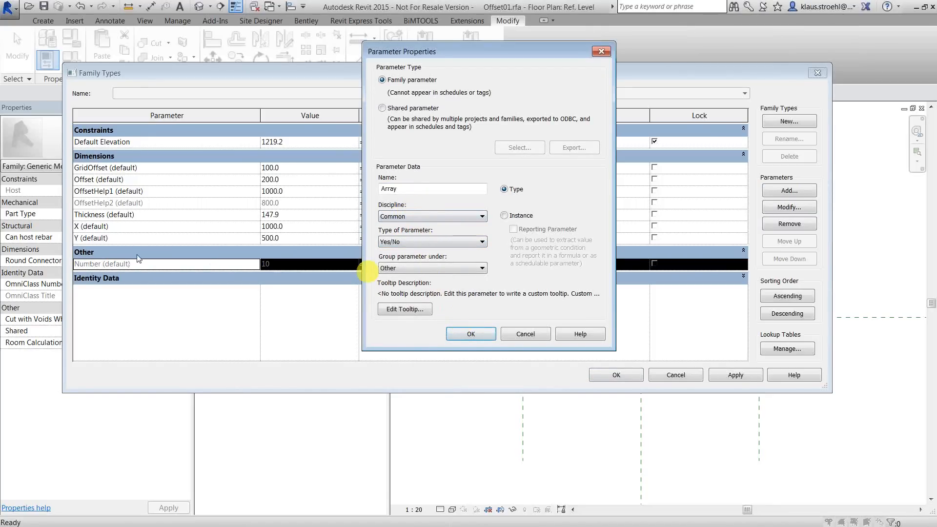
{"action": "left_click", "coordinate": [507, 216]}
{"action": "left_click", "coordinate": [471, 335]}
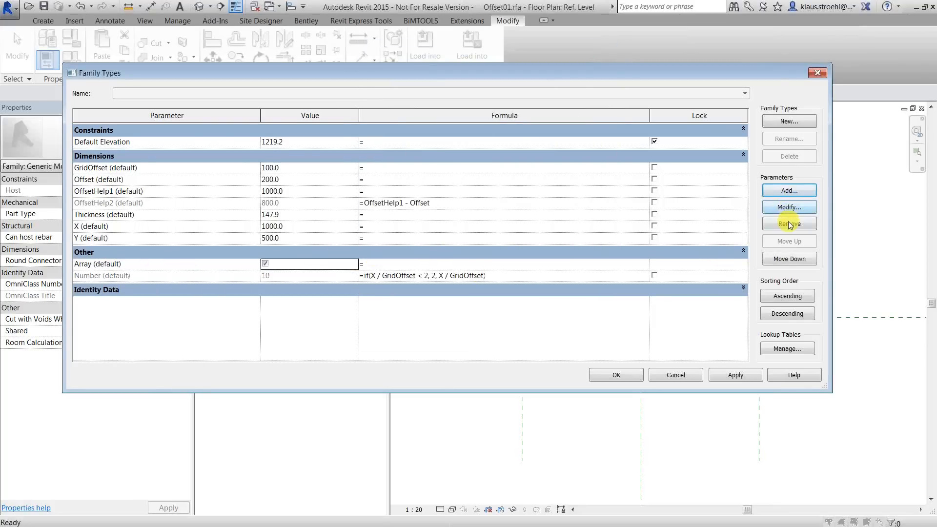
Add a Yes/No instance family parameter named Single under Other, uncheck both Array and Single, and confirm the family types
{"action": "left_click", "coordinate": [790, 192]}
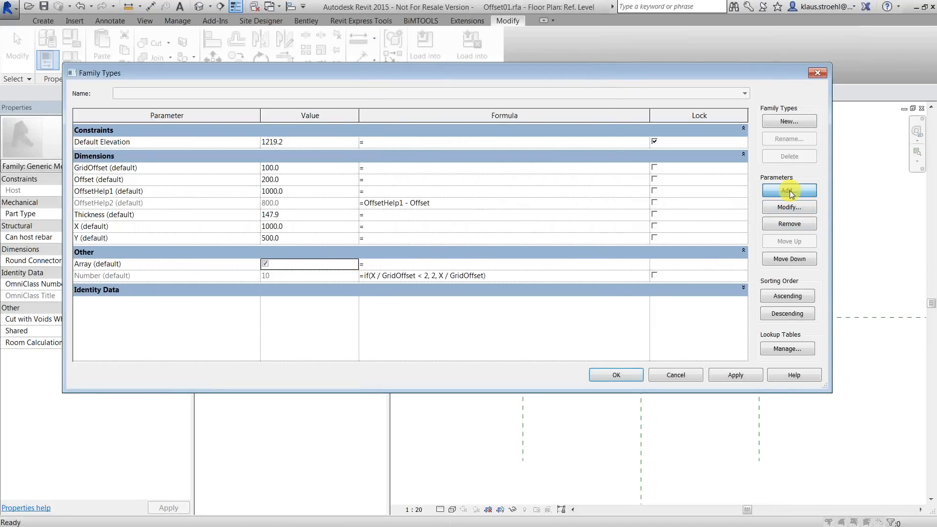
{"action": "type", "text": "Single"}
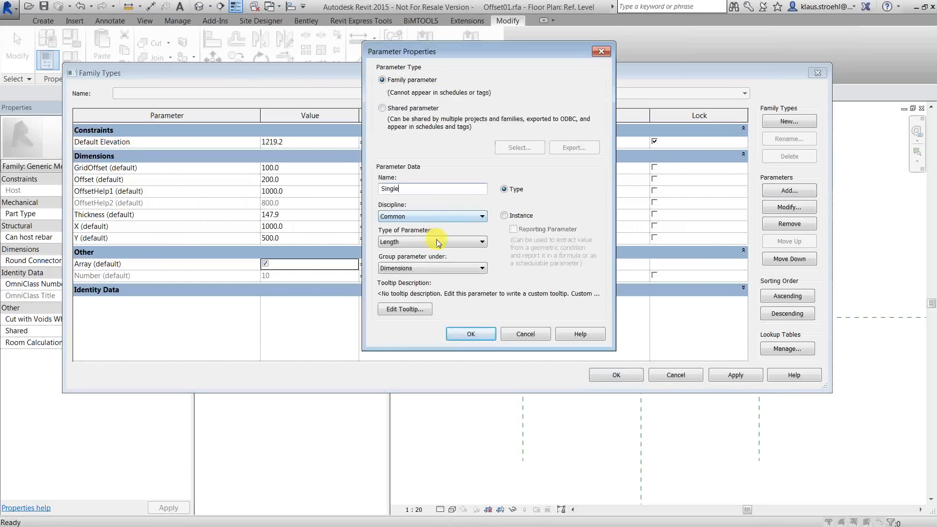
{"action": "left_click", "coordinate": [452, 244]}
{"action": "left_click", "coordinate": [417, 358]}
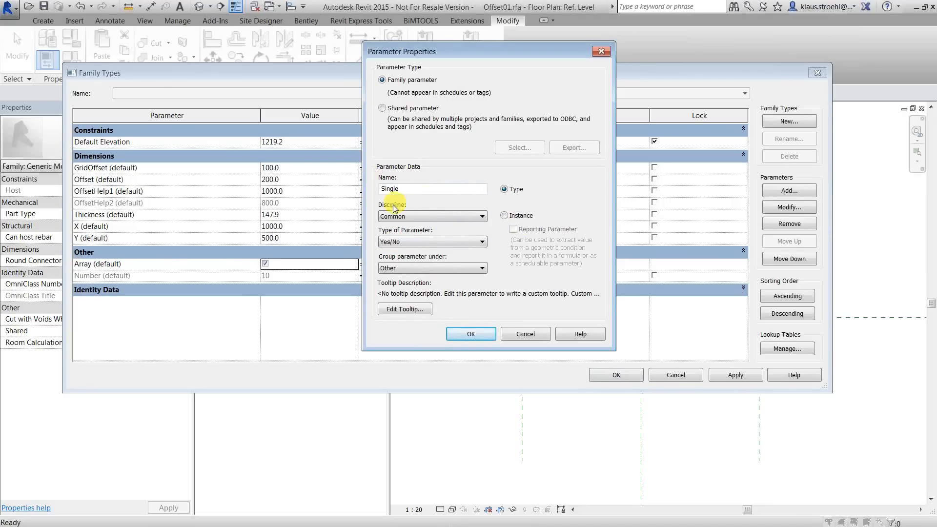
{"action": "left_click_drag", "start_coordinate": [406, 188], "coordinate": [368, 190]}
{"action": "left_click", "coordinate": [410, 188]}
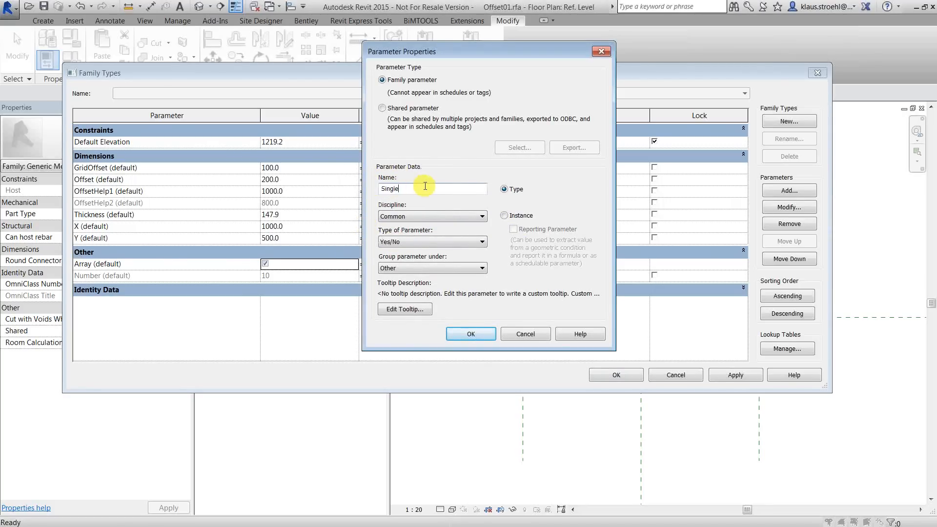
{"action": "left_click", "coordinate": [508, 215]}
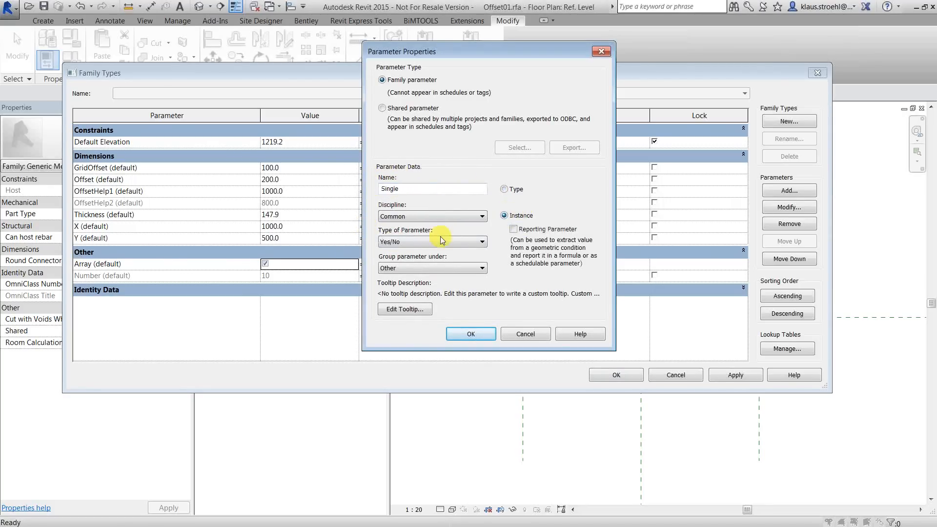
{"action": "left_click", "coordinate": [464, 333]}
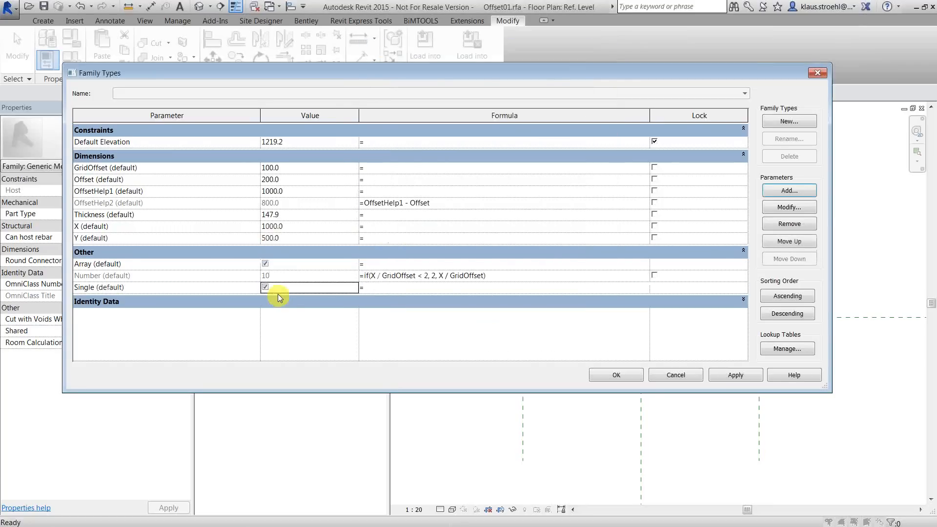
{"action": "left_click", "coordinate": [265, 264]}
{"action": "left_click", "coordinate": [616, 374]}
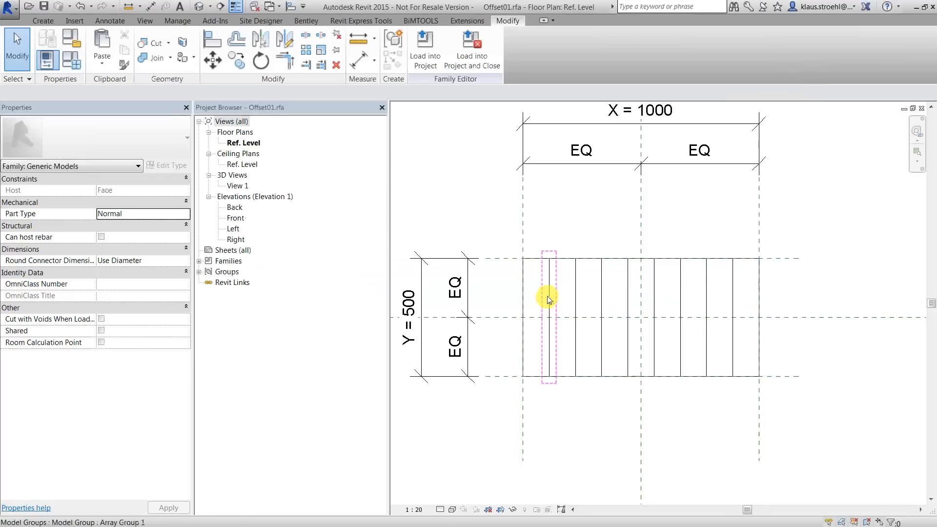
Edit the array group, associate its member's Visible property with the Array parameter, and finish the group
{"action": "left_click", "coordinate": [546, 295]}
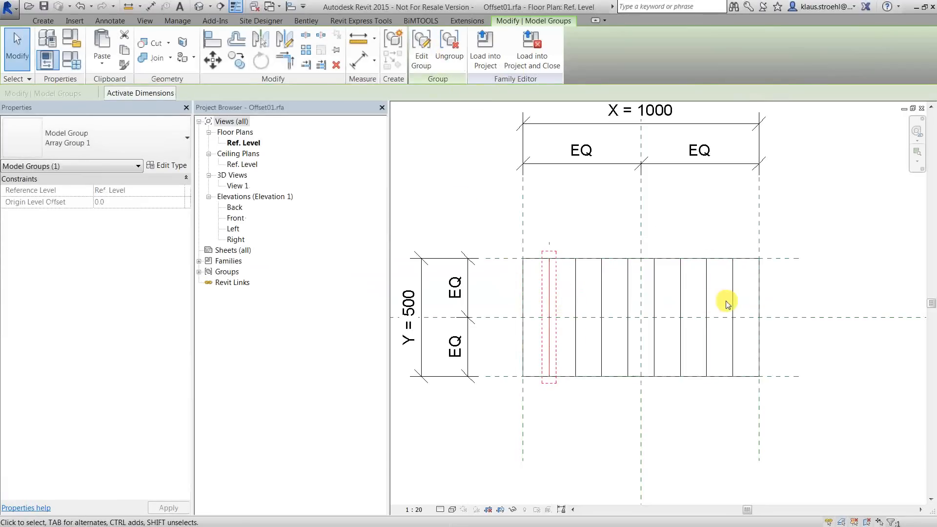
{"action": "left_click", "coordinate": [421, 49]}
{"action": "left_click", "coordinate": [552, 282]}
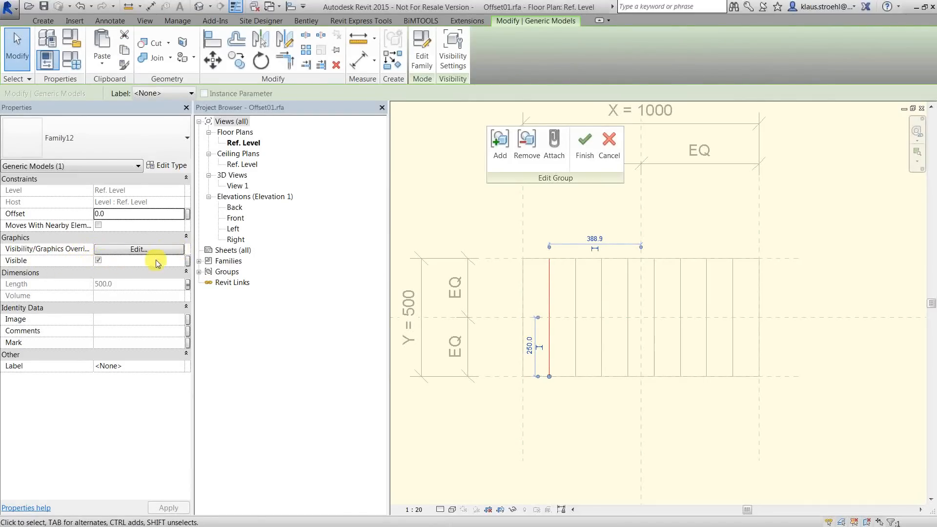
{"action": "left_click", "coordinate": [188, 261]}
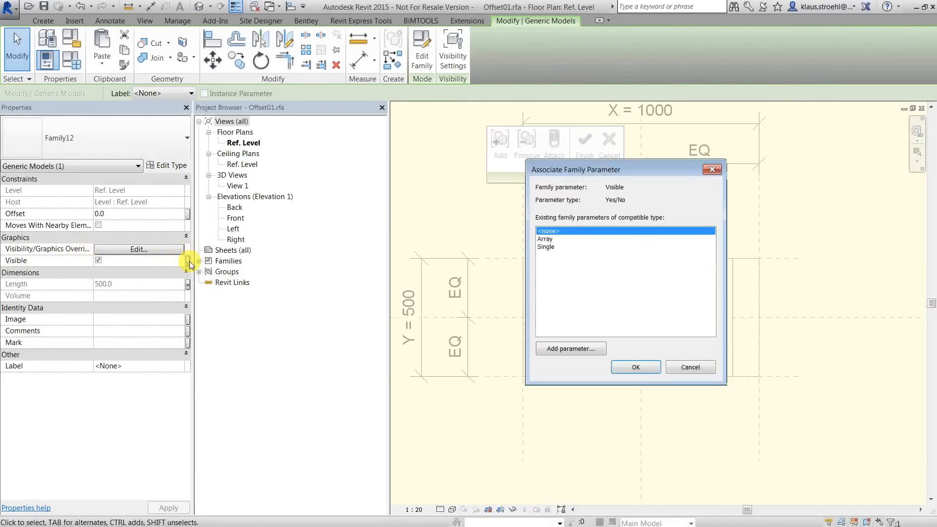
{"action": "left_click", "coordinate": [546, 239]}
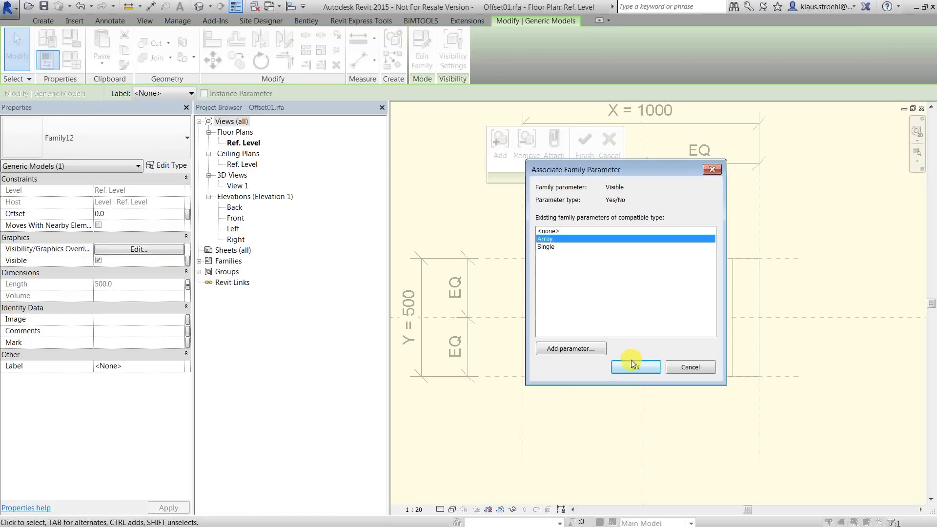
{"action": "left_click", "coordinate": [631, 360]}
{"action": "left_click", "coordinate": [587, 152]}
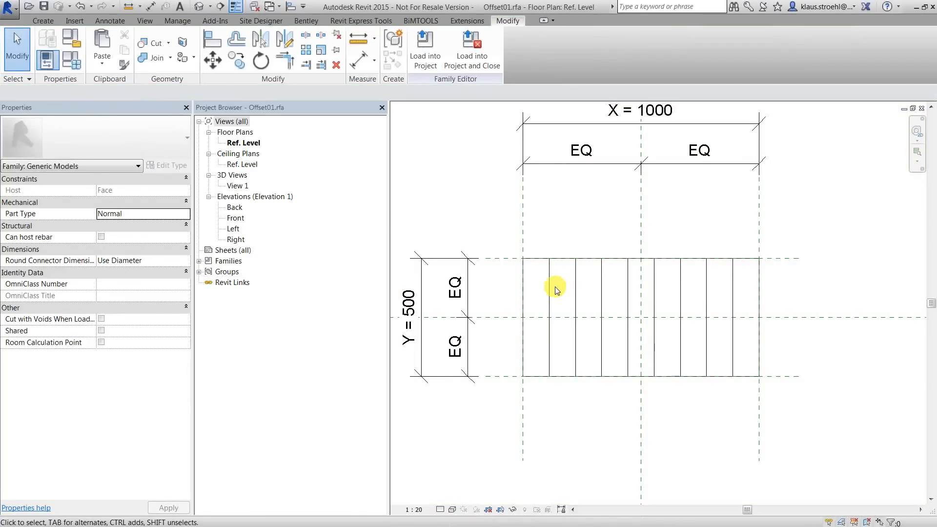
Give the Array parameter the formula X / GridOffset > 1, reusing the condition from the Number formula
{"action": "scroll", "coordinate": [563, 283], "scroll_direction": "up", "scroll_amount": 1}
{"action": "left_click", "coordinate": [73, 58]}
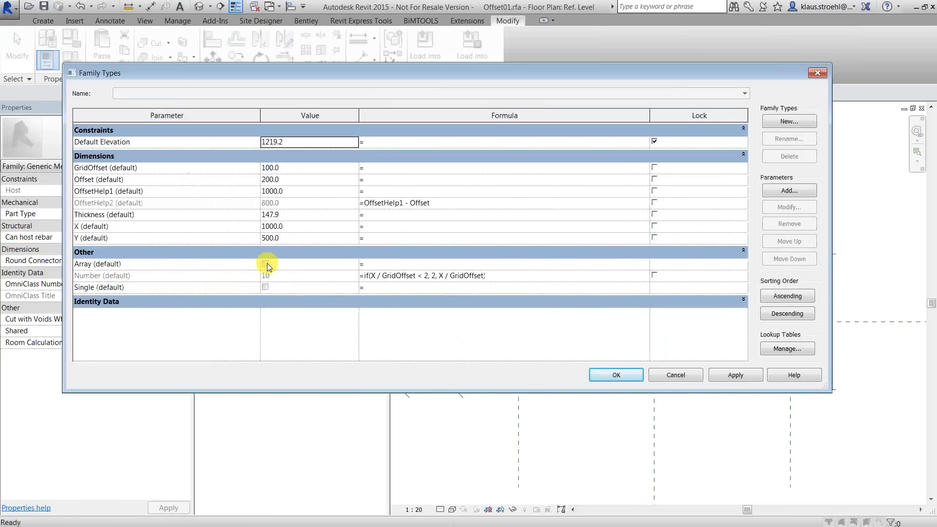
{"action": "left_click", "coordinate": [387, 267]}
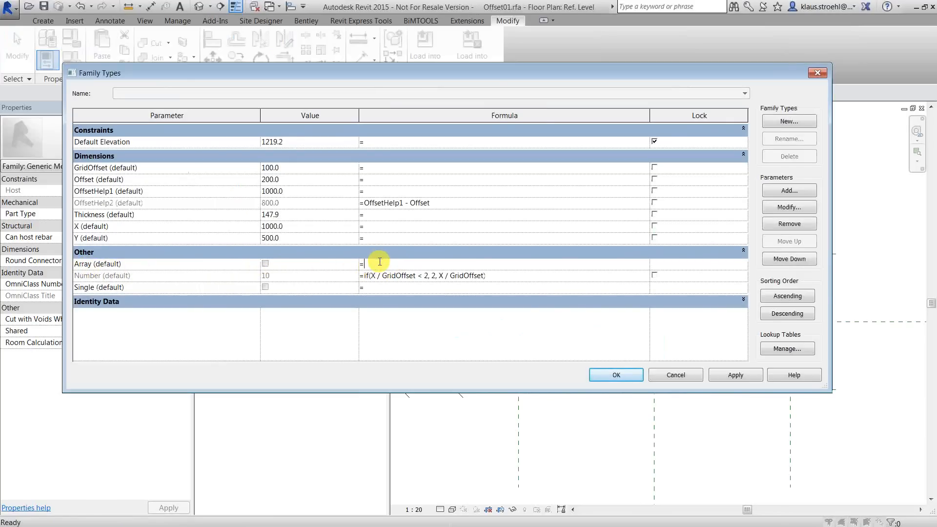
{"action": "left_click", "coordinate": [425, 276]}
{"action": "left_click_drag", "start_coordinate": [428, 274], "coordinate": [373, 275]}
{"action": "key", "text": "ctrl+c"}
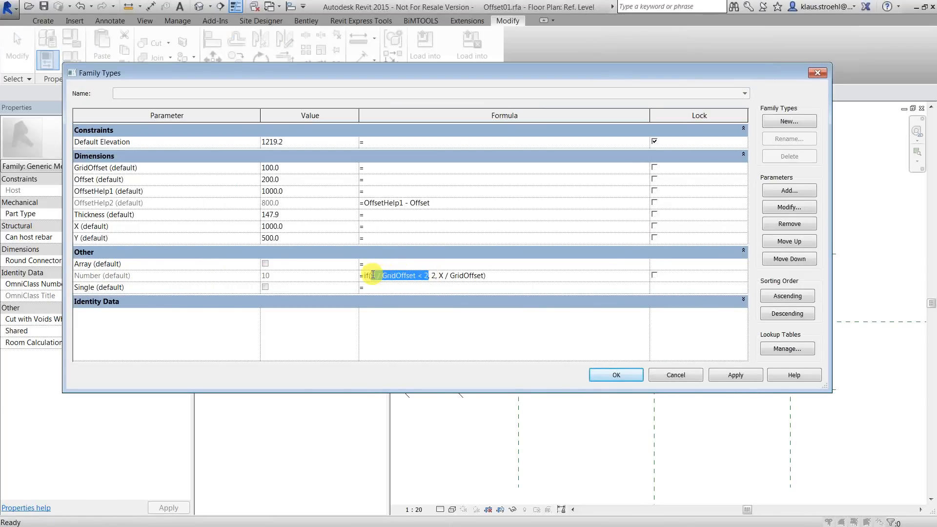
{"action": "left_click", "coordinate": [375, 265]}
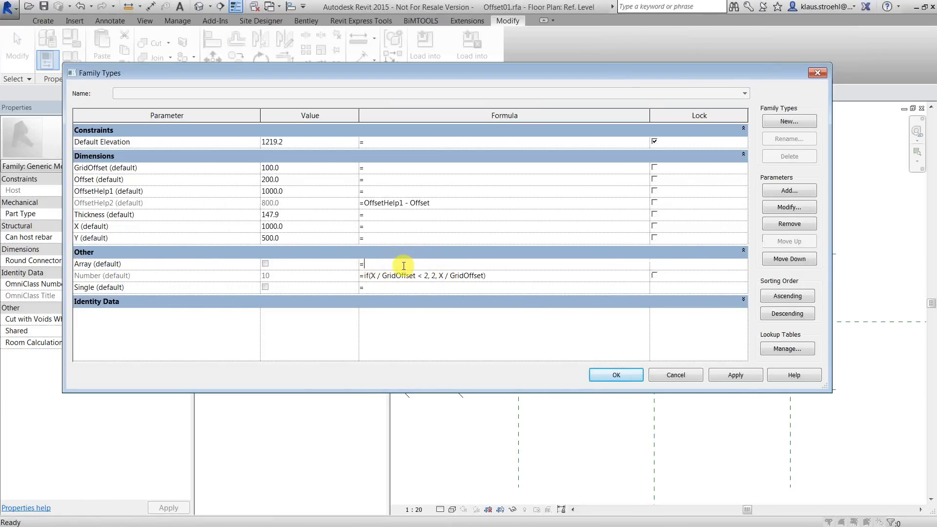
{"action": "key", "text": "ctrl+v"}
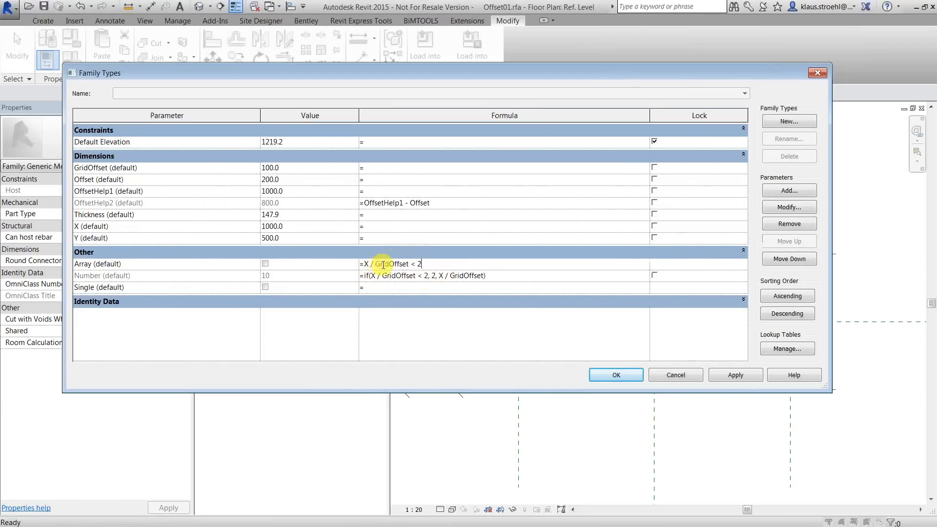
{"action": "left_click", "coordinate": [416, 264]}
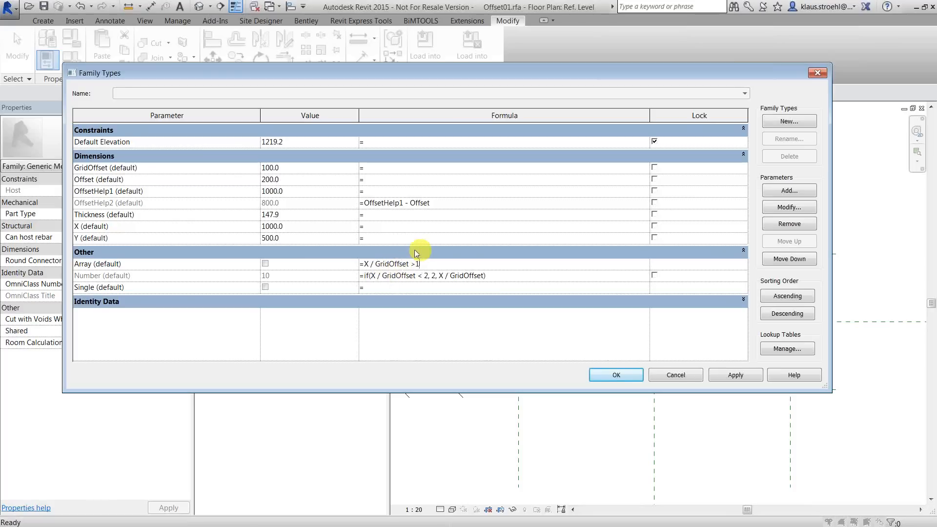
{"action": "left_click", "coordinate": [94, 266]}
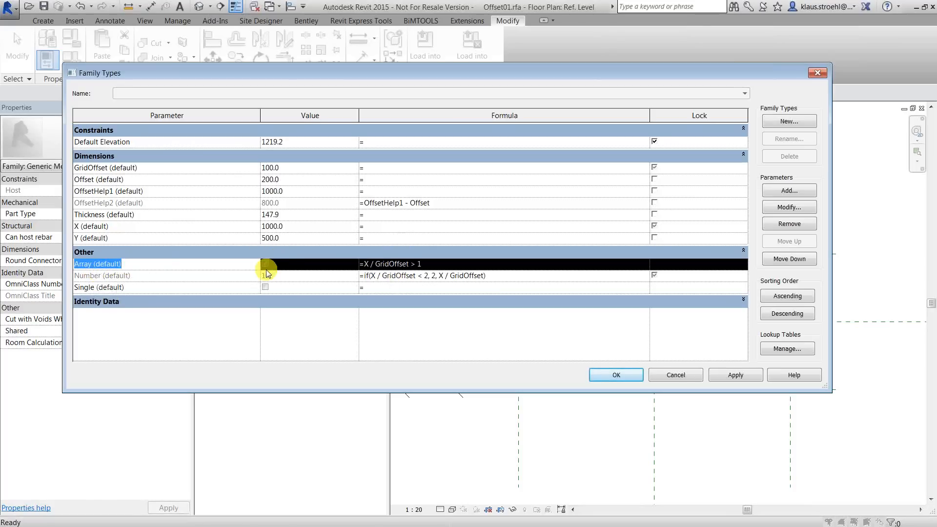
Give the Single parameter the formula X / GridOffset < 2 and confirm the family types
{"action": "left_click", "coordinate": [388, 227]}
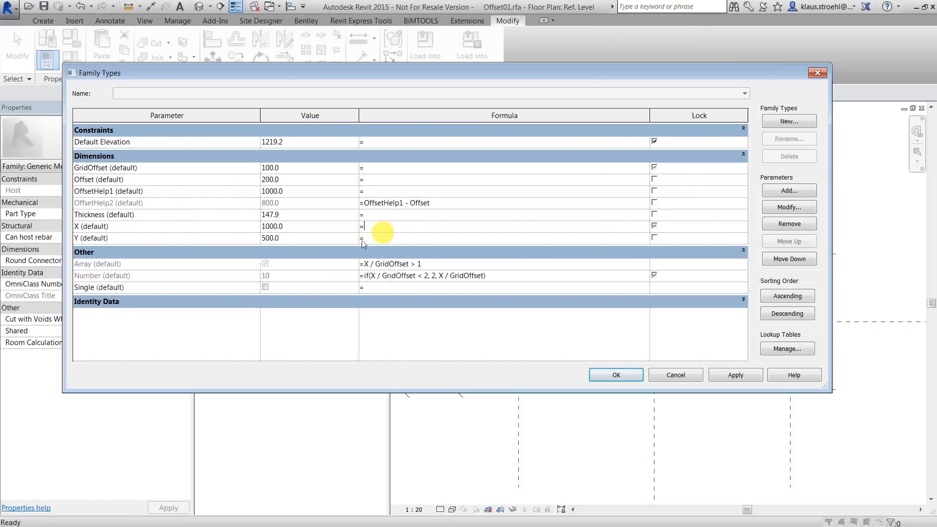
{"action": "left_click", "coordinate": [387, 287]}
{"action": "type", "text": "X / GridOffset < 2"}
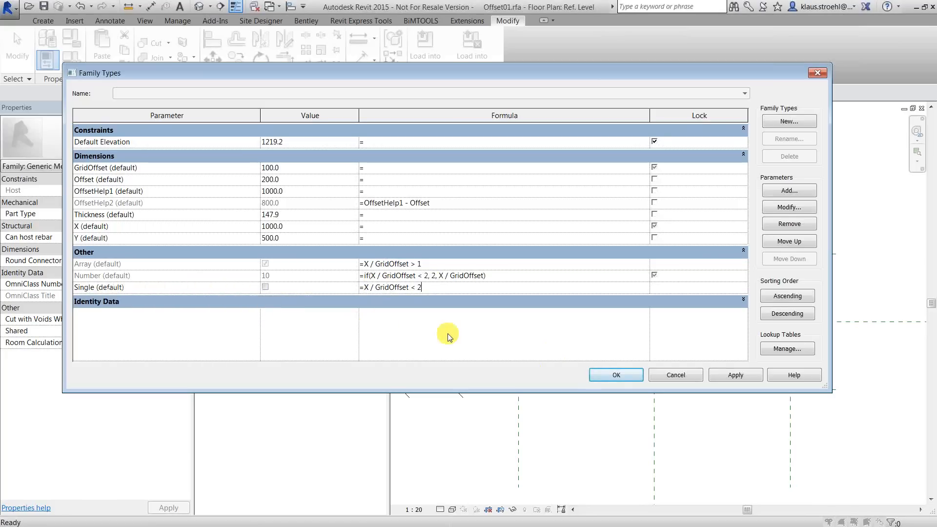
{"action": "left_click", "coordinate": [601, 375]}
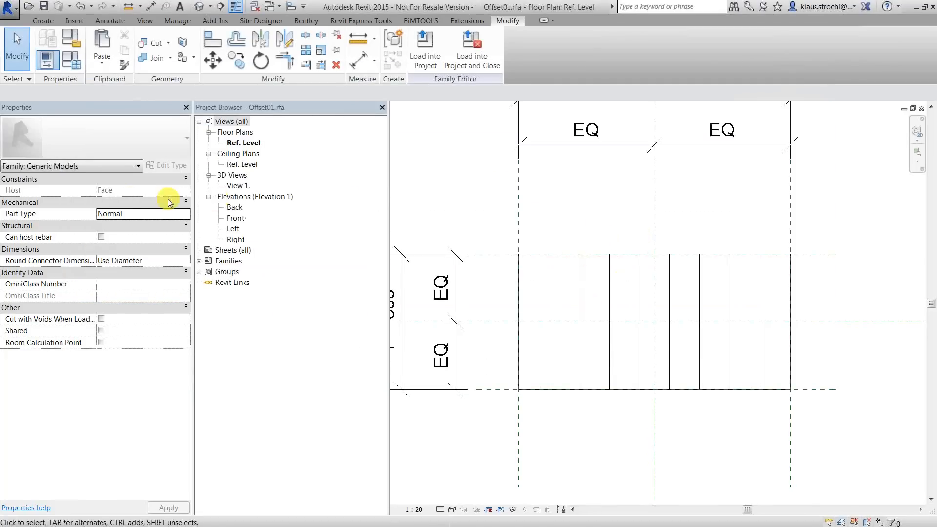
Place one free instance of the Family12 generic model over the array, a little left of the vertical centre reference plane
{"action": "left_click", "coordinate": [199, 261]}
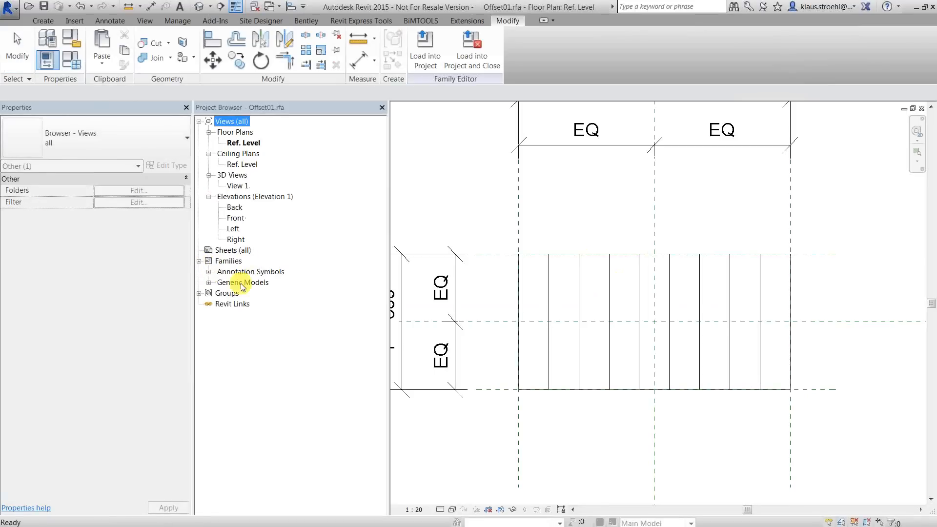
{"action": "double_click", "coordinate": [237, 282]}
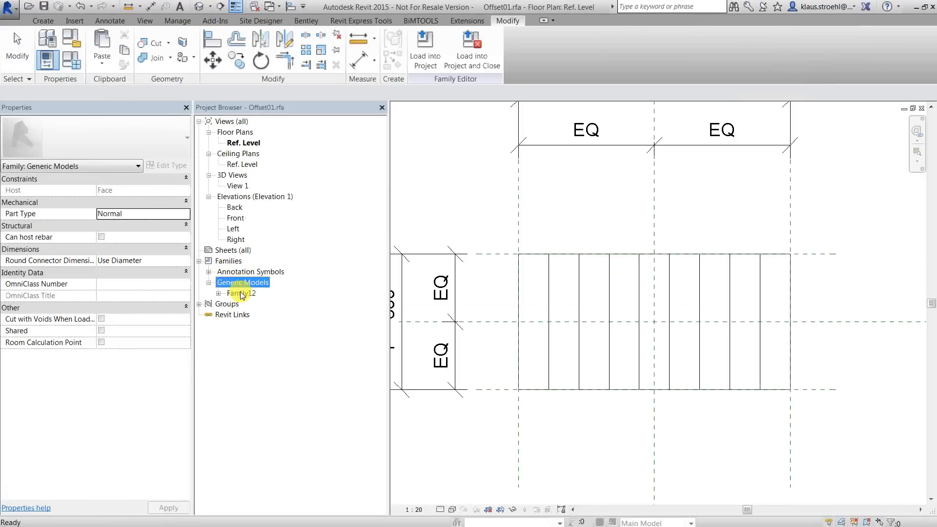
{"action": "double_click", "coordinate": [240, 293]}
{"action": "left_click_drag", "start_coordinate": [256, 303], "coordinate": [603, 309]}
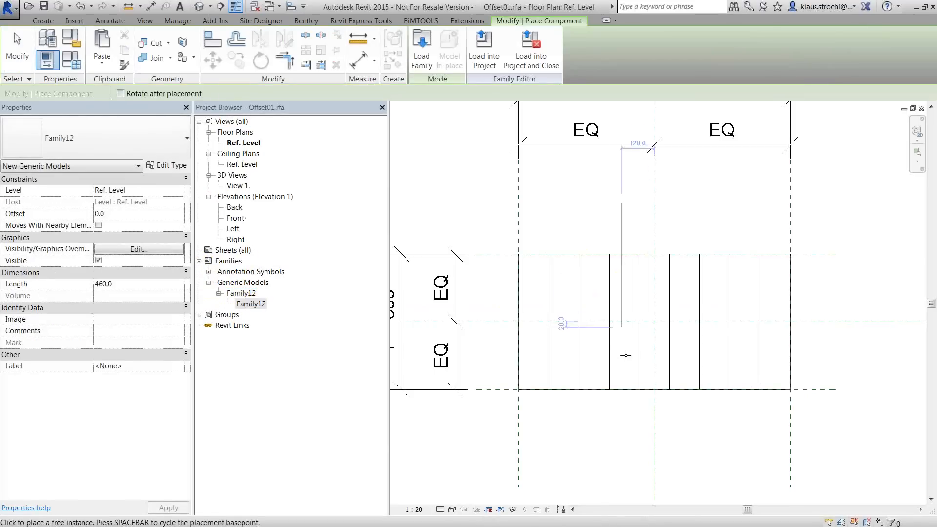
{"action": "left_click", "coordinate": [623, 302]}
{"action": "key", "text": "Escape"}
{"action": "key", "text": "Escape"}
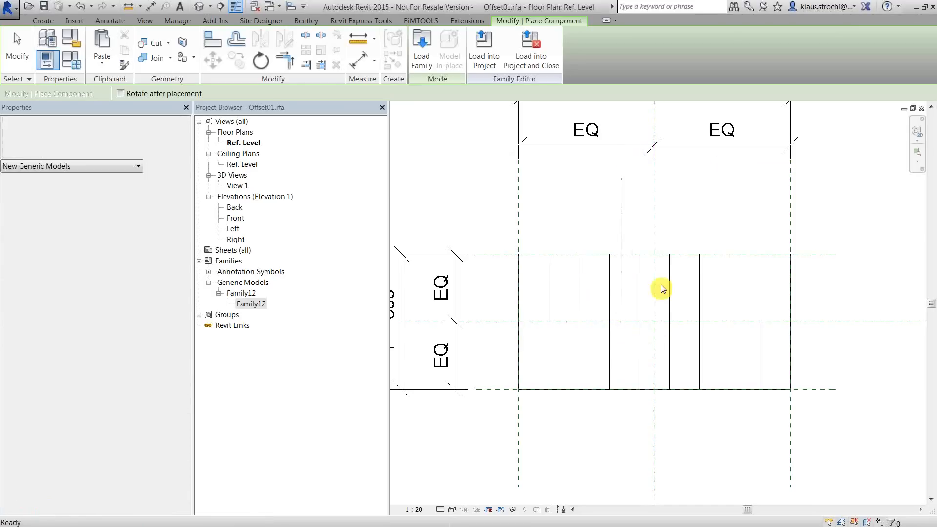
Align the new member's upper end to the upper horizontal reference plane and lock the alignment
{"action": "left_click", "coordinate": [210, 38]}
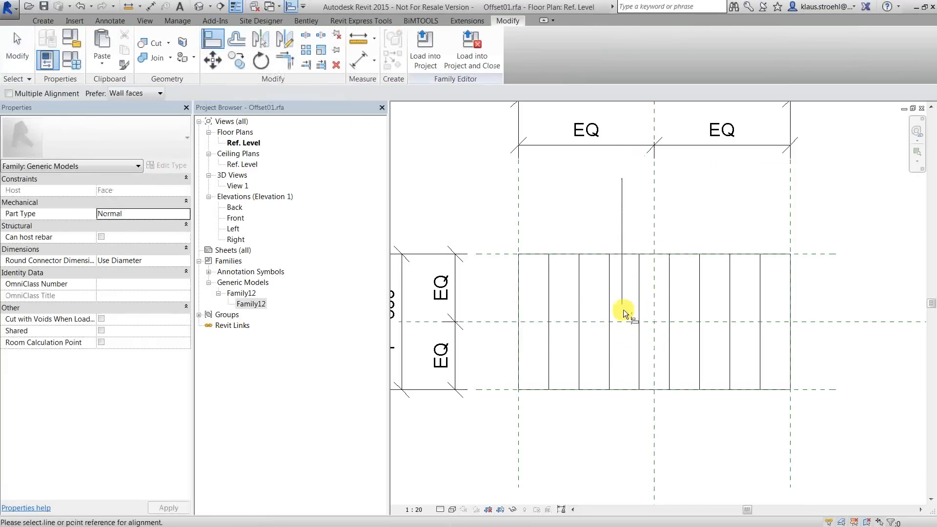
{"action": "left_click", "coordinate": [500, 254]}
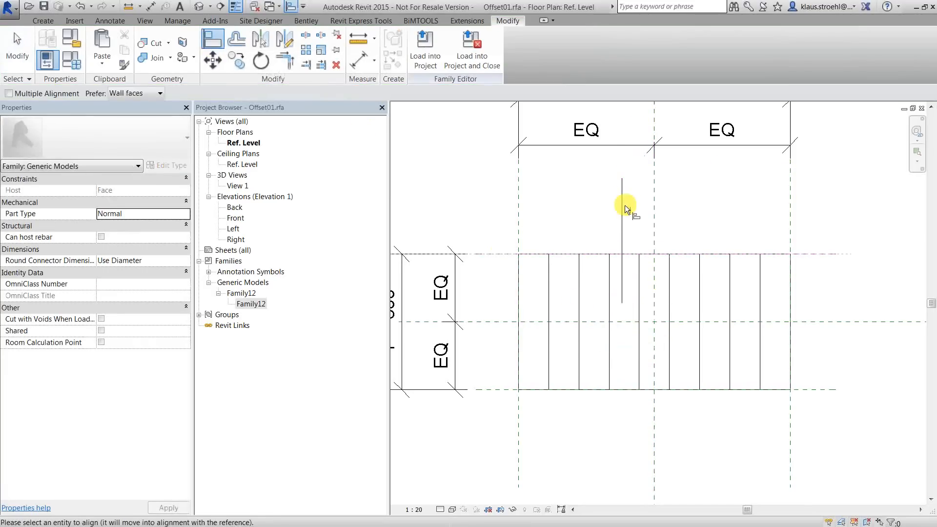
{"action": "left_click", "coordinate": [622, 179]}
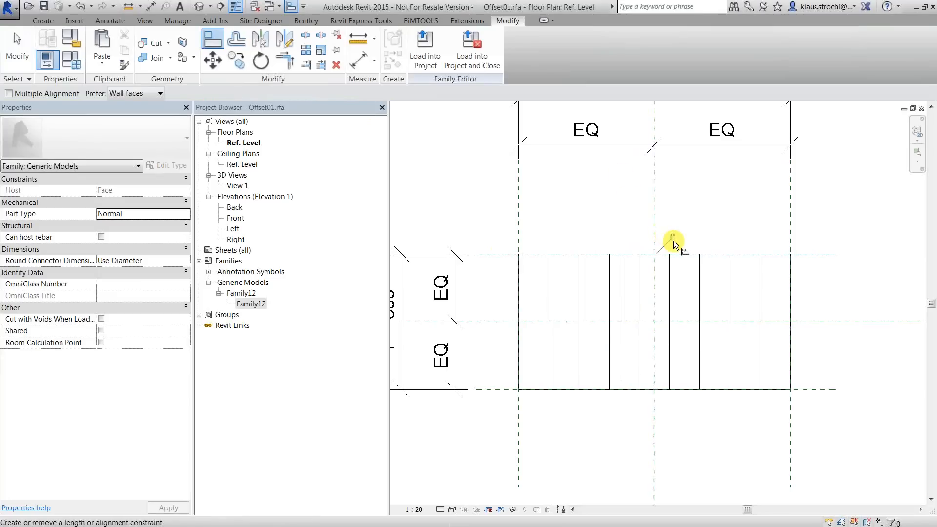
{"action": "key", "text": "Escape"}
{"action": "key", "text": "Escape"}
Associate the new single member's Length property with the Y parameter
{"action": "left_click", "coordinate": [621, 258]}
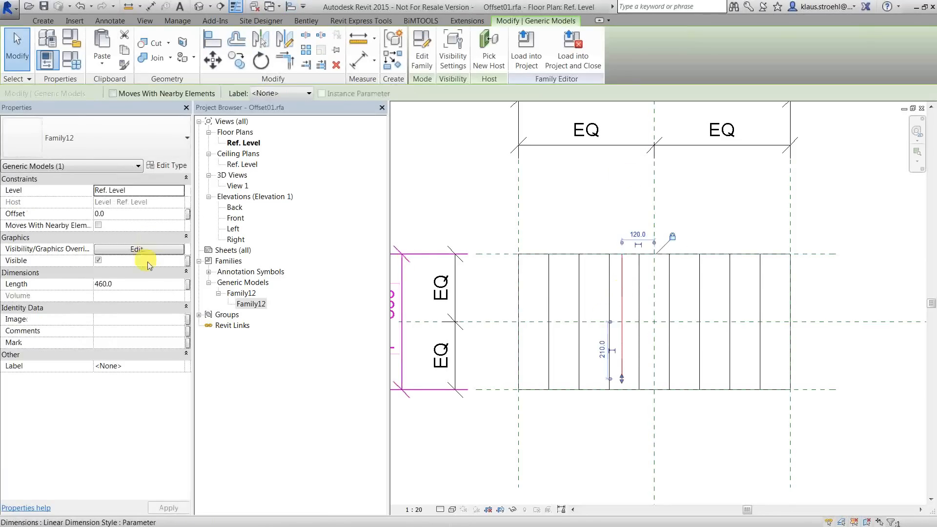
{"action": "left_click", "coordinate": [189, 285]}
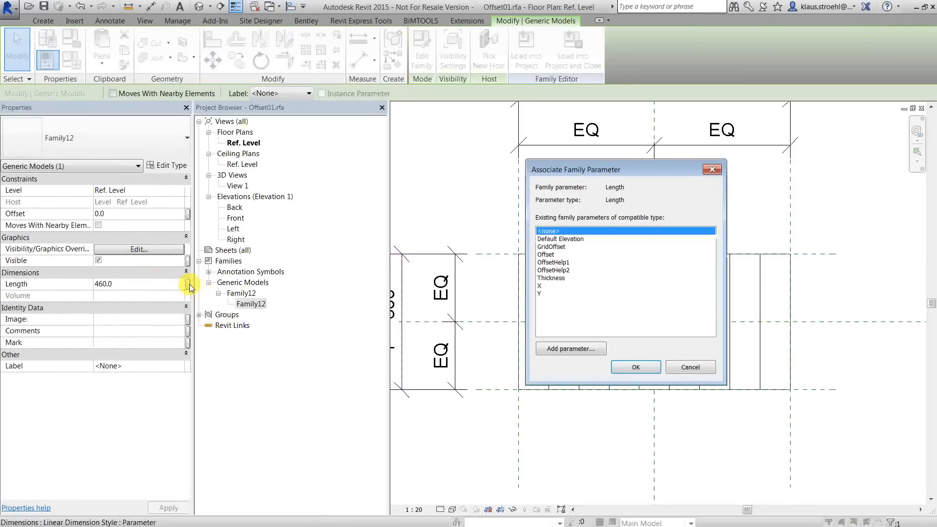
{"action": "left_click", "coordinate": [545, 294]}
{"action": "left_click", "coordinate": [635, 368]}
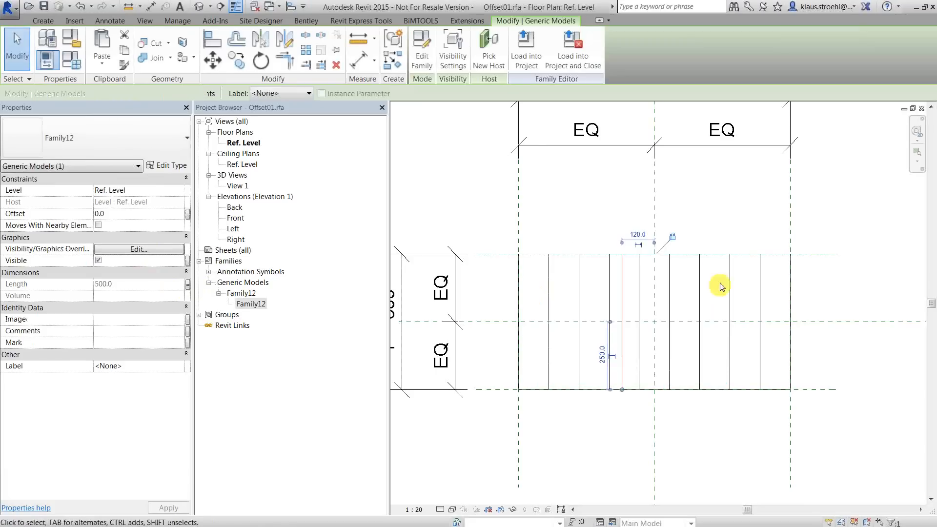
{"action": "left_click", "coordinate": [710, 203]}
Align the new single member to the vertical centre reference plane and lock the alignment
{"action": "left_click", "coordinate": [204, 46]}
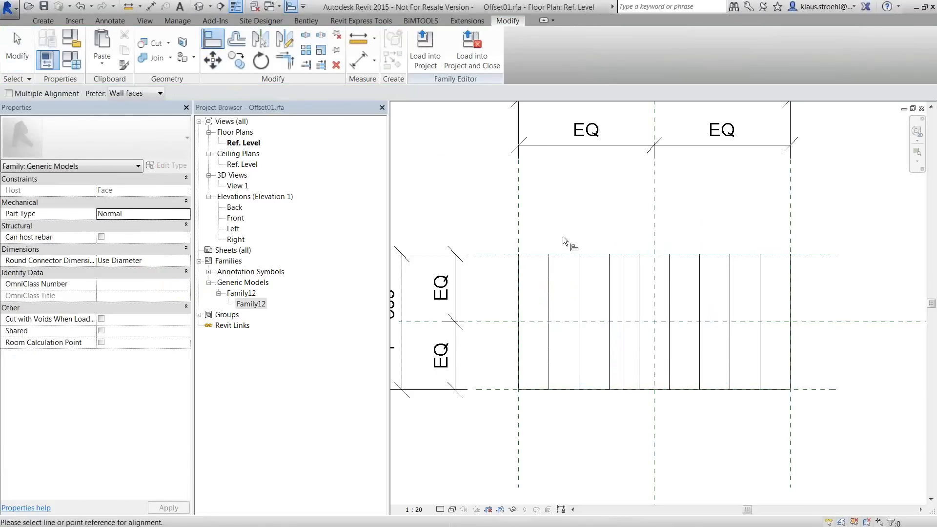
{"action": "left_click", "coordinate": [654, 276]}
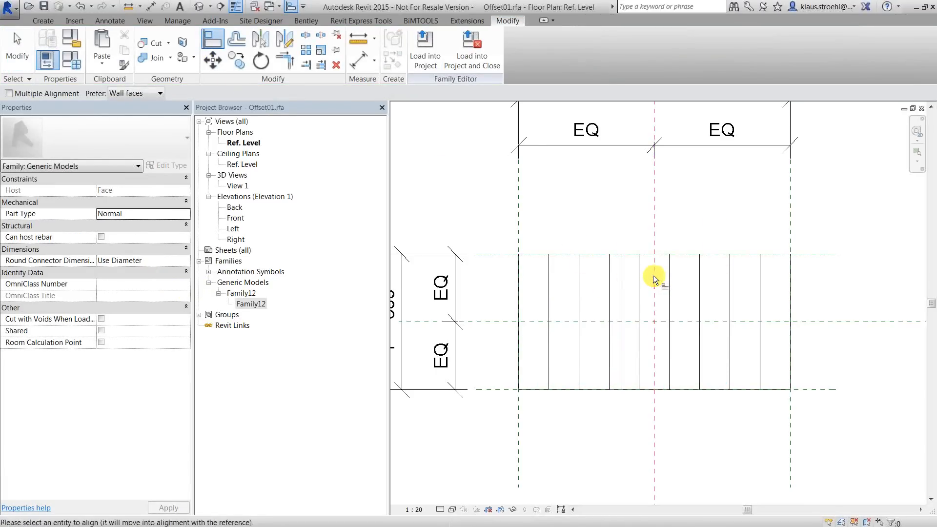
{"action": "left_click", "coordinate": [623, 278]}
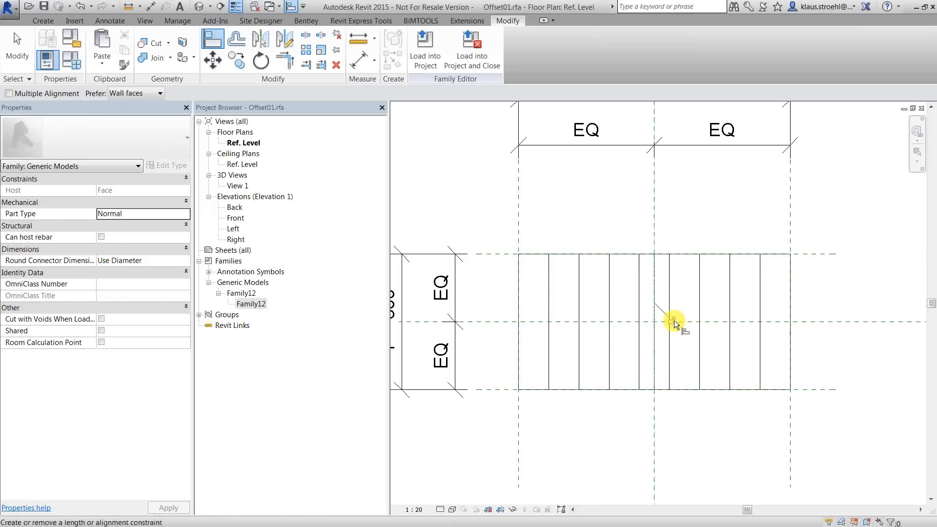
{"action": "key", "text": "Escape"}
{"action": "key", "text": "Escape"}
Associate the centred single member's Visible property with the Single parameter
{"action": "left_click", "coordinate": [654, 288]}
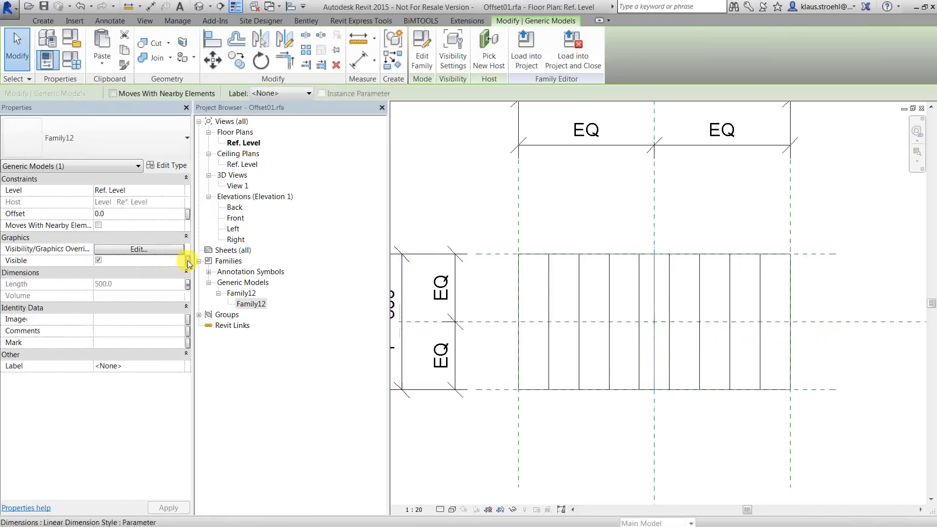
{"action": "left_click", "coordinate": [188, 261]}
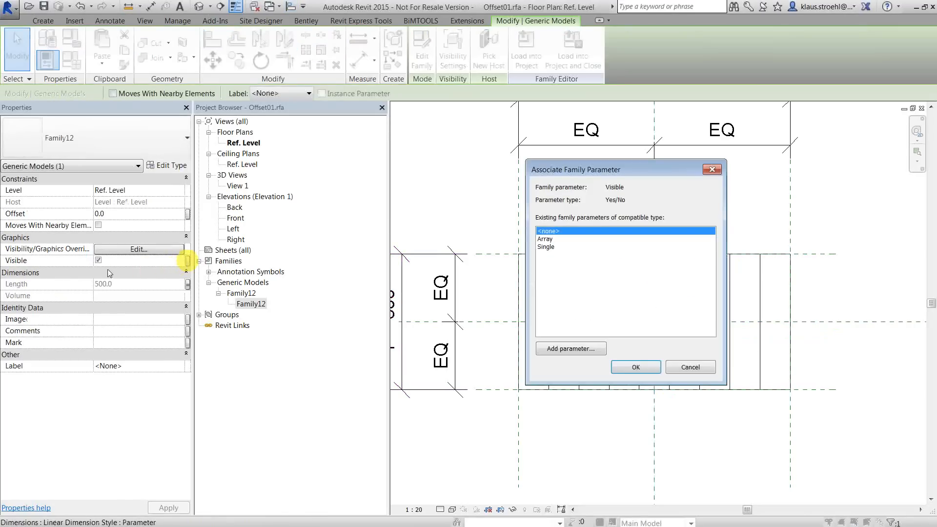
{"action": "left_click", "coordinate": [554, 247]}
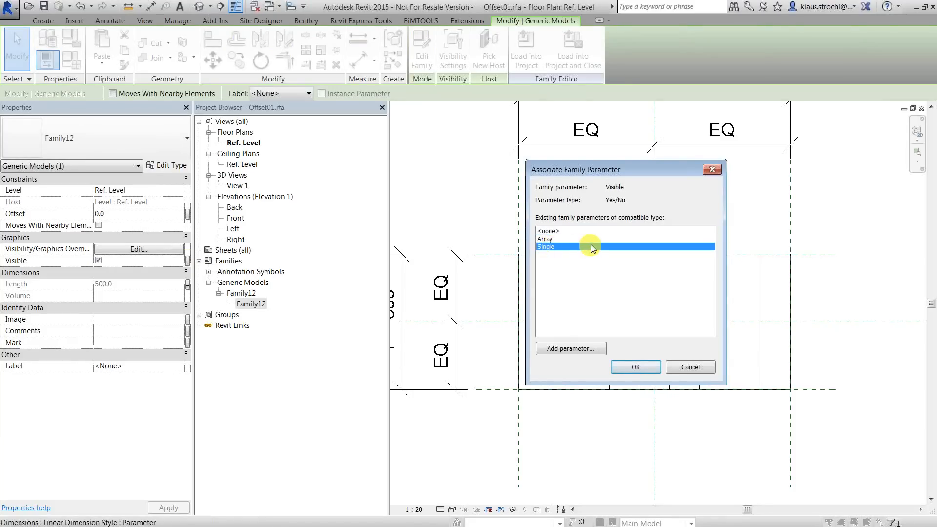
{"action": "left_click", "coordinate": [636, 367]}
{"action": "left_click", "coordinate": [711, 194]}
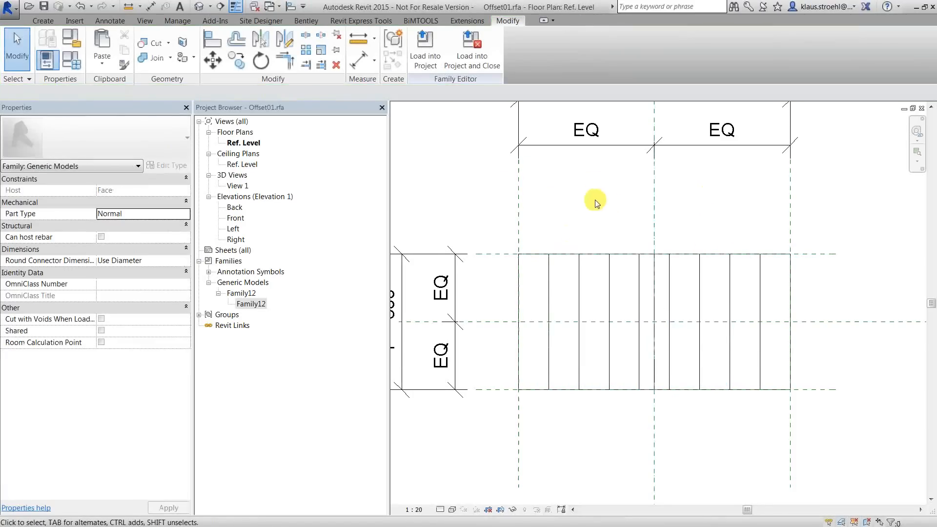
Load the family into Families Webinar Sample Project.rvt, overwriting the existing version and its parameter values
{"action": "right_click", "coordinate": [425, 45]}
{"action": "left_click", "coordinate": [424, 46]}
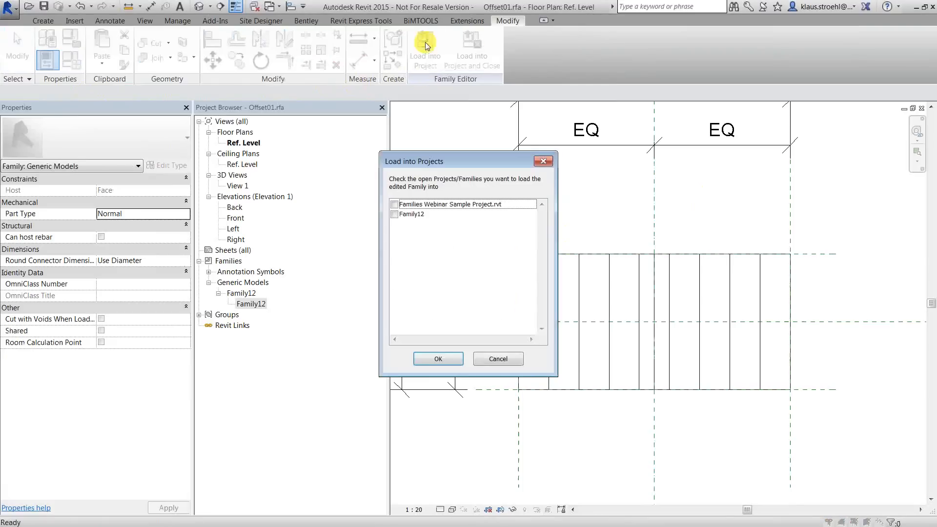
{"action": "left_click", "coordinate": [395, 205]}
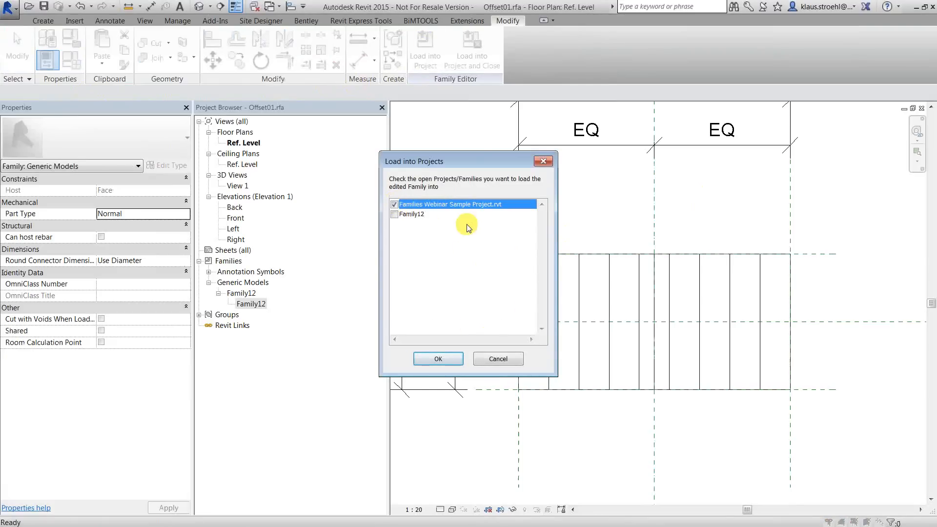
{"action": "left_click", "coordinate": [457, 362]}
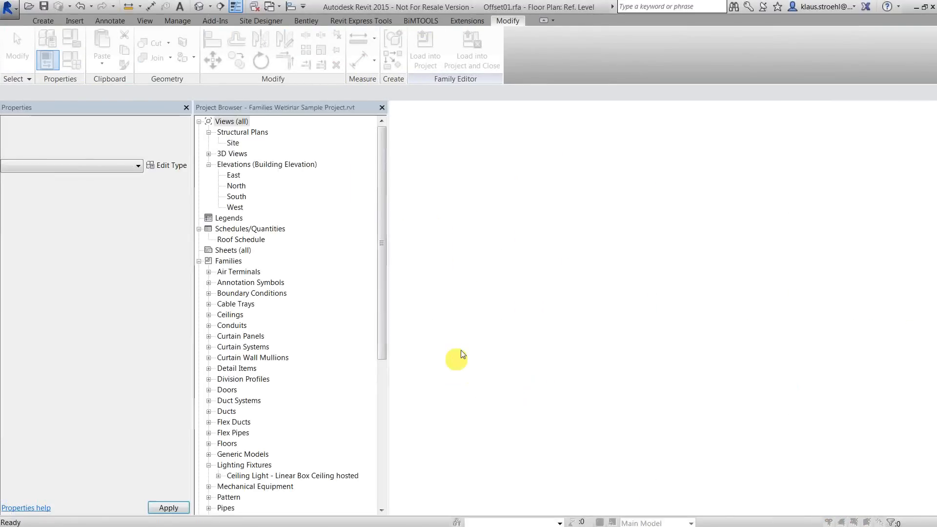
{"action": "left_click", "coordinate": [393, 263]}
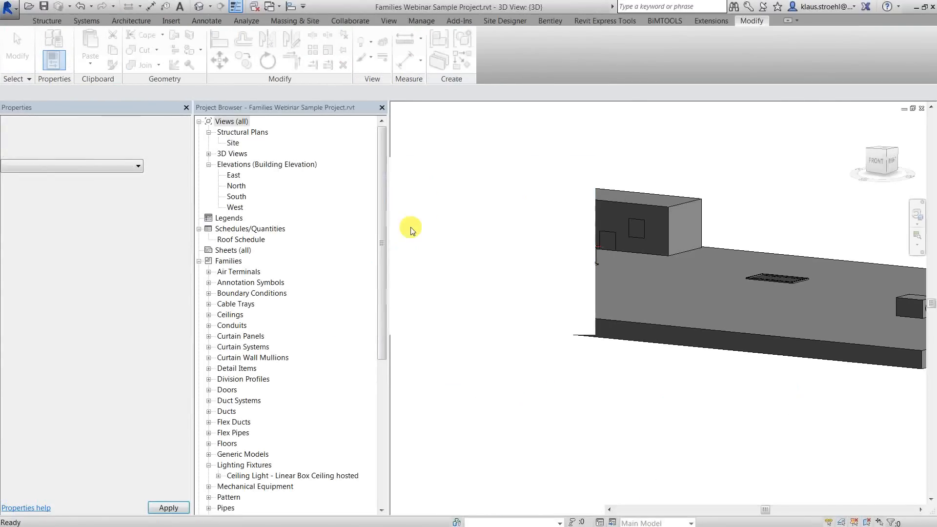
Select the Offset01 instance with the line array on the floor and set its GridOffset to 500
{"action": "middle_click_drag", "start_coordinate": [509, 315], "coordinate": [542, 296], "text": "shift"}
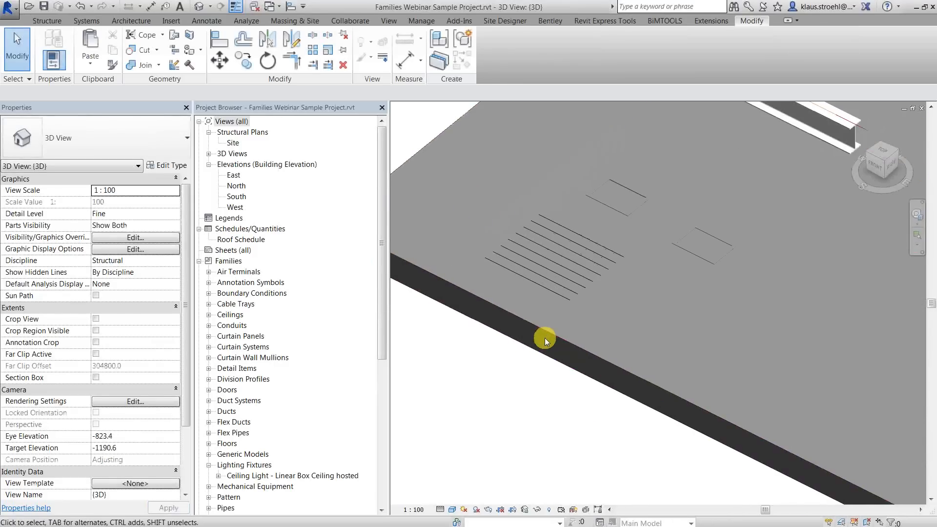
{"action": "left_click", "coordinate": [543, 288]}
{"action": "middle_click_drag", "start_coordinate": [575, 376], "coordinate": [592, 320], "text": "shift"}
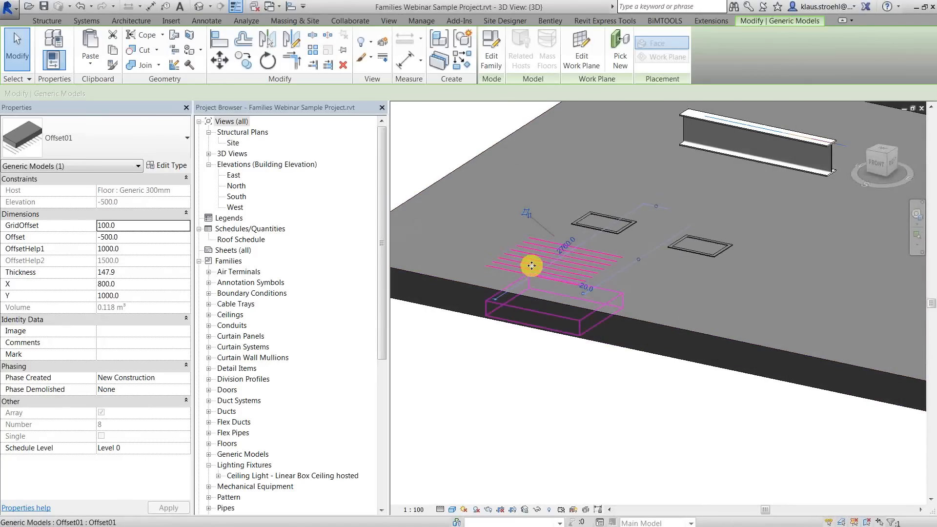
{"action": "scroll", "coordinate": [531, 266], "scroll_direction": "up", "scroll_amount": 3}
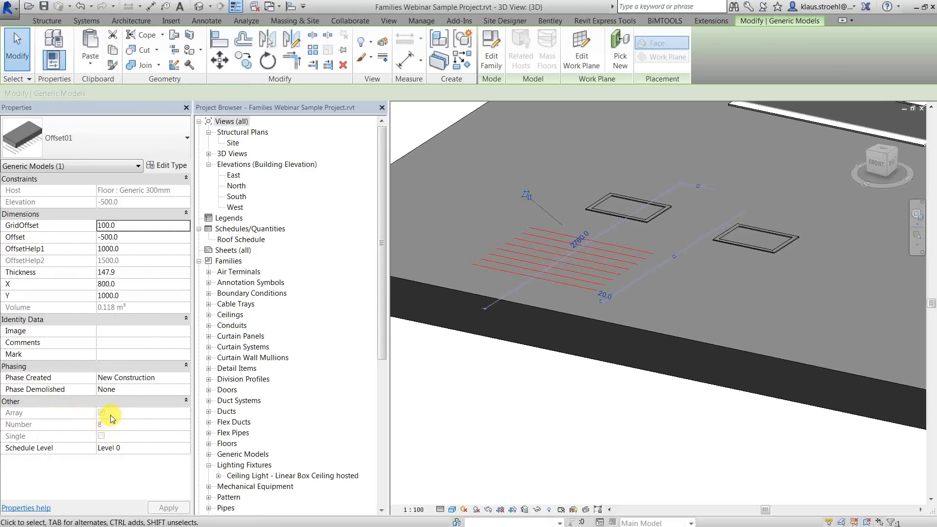
{"action": "left_click", "coordinate": [131, 226]}
{"action": "type", "text": "500"}
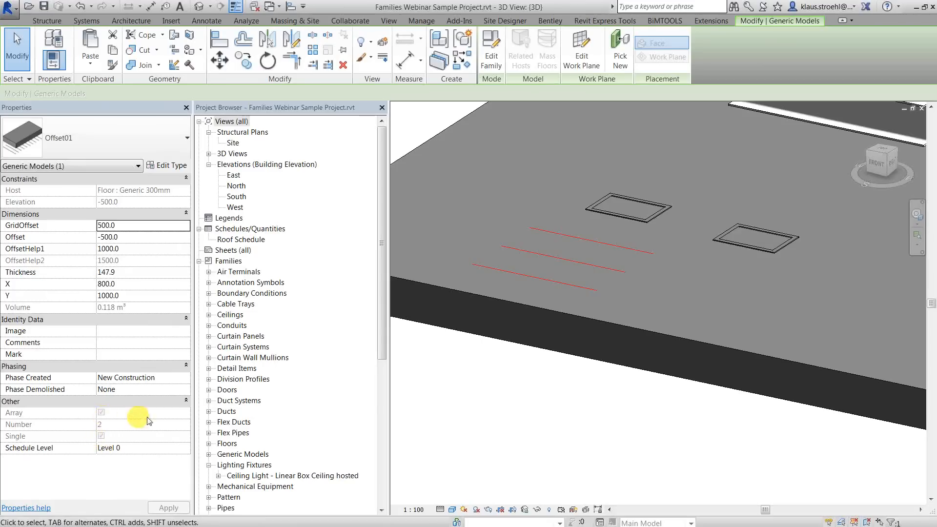
Return to the Offset01 family and review the formula of the Single parameter in the family types
{"action": "left_click", "coordinate": [486, 376]}
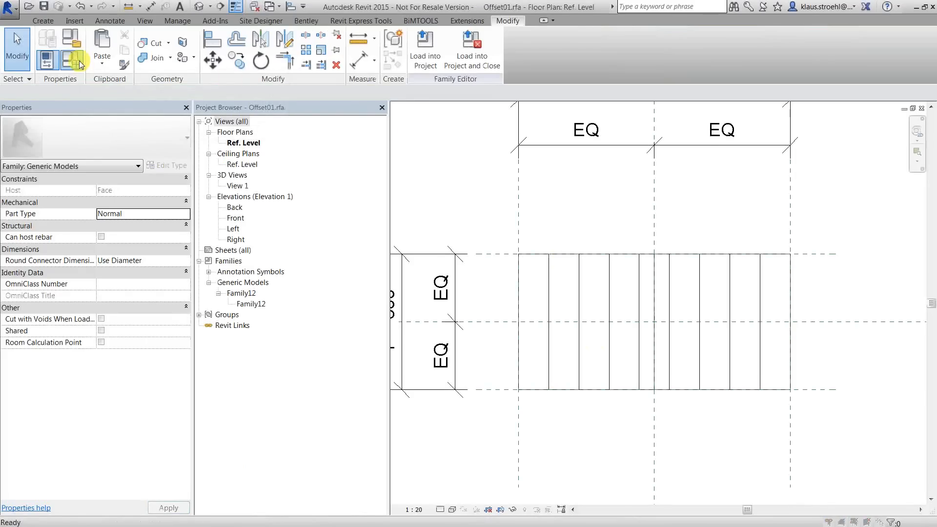
{"action": "left_click", "coordinate": [73, 61]}
{"action": "left_click", "coordinate": [417, 286]}
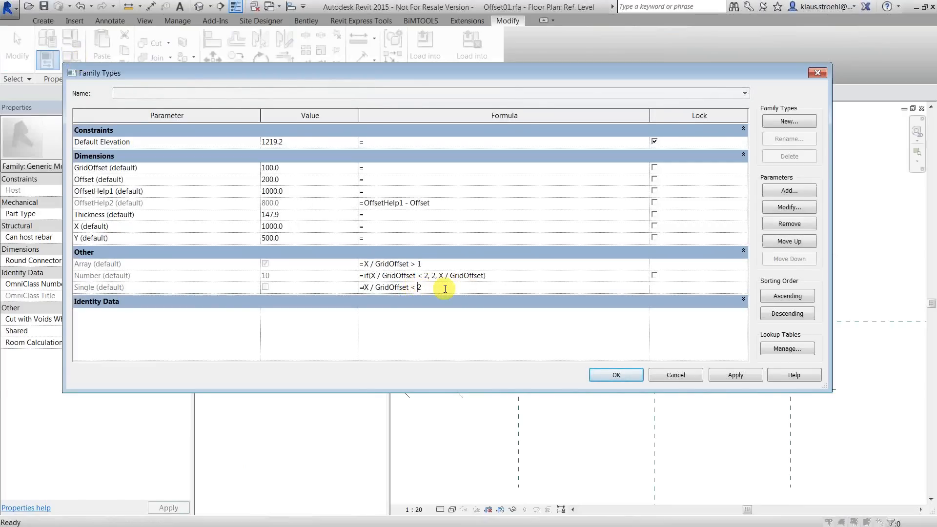
{"action": "left_click", "coordinate": [616, 375]}
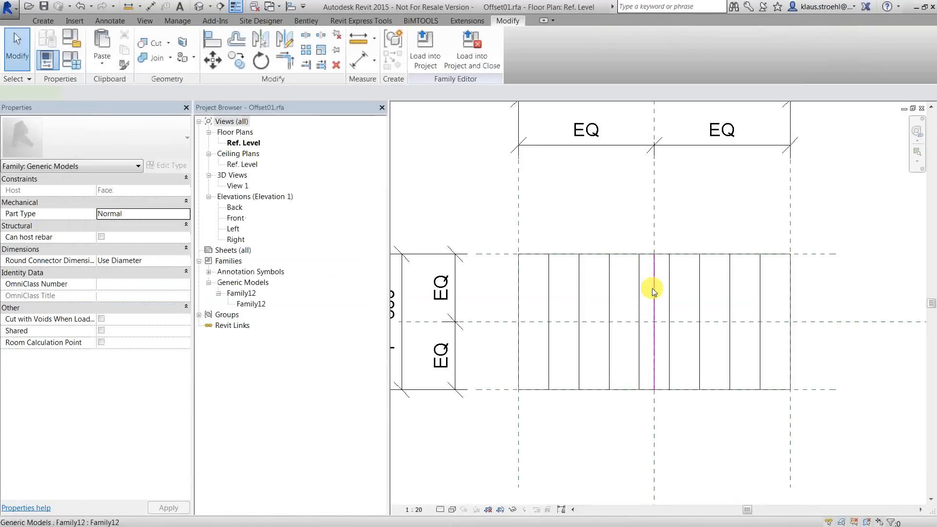
Check which family parameter controls the Visible property of the centred single member
{"action": "left_click", "coordinate": [654, 292]}
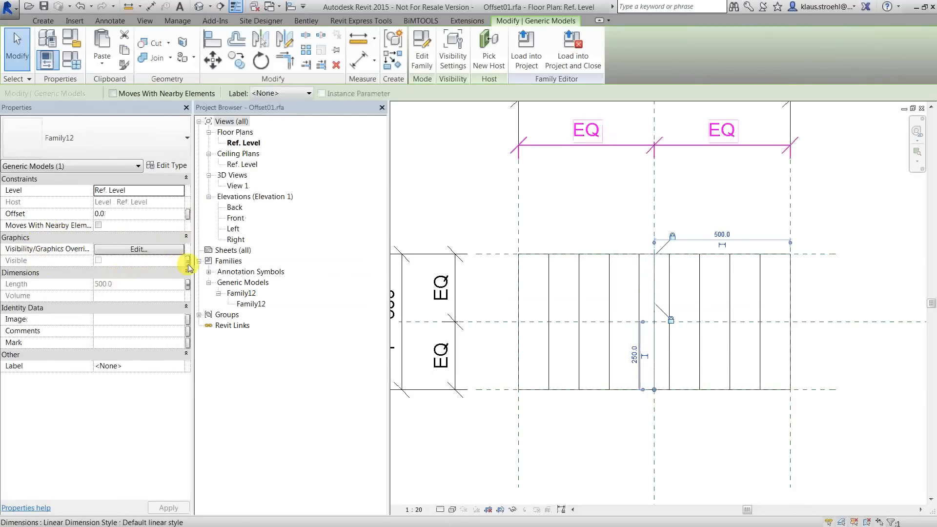
{"action": "left_click", "coordinate": [188, 261]}
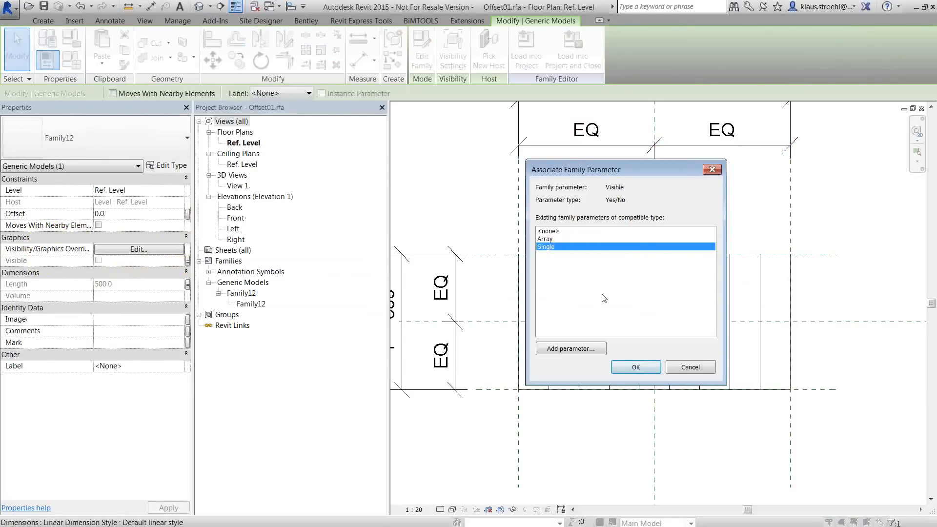
{"action": "left_click", "coordinate": [635, 367]}
{"action": "left_click", "coordinate": [720, 184]}
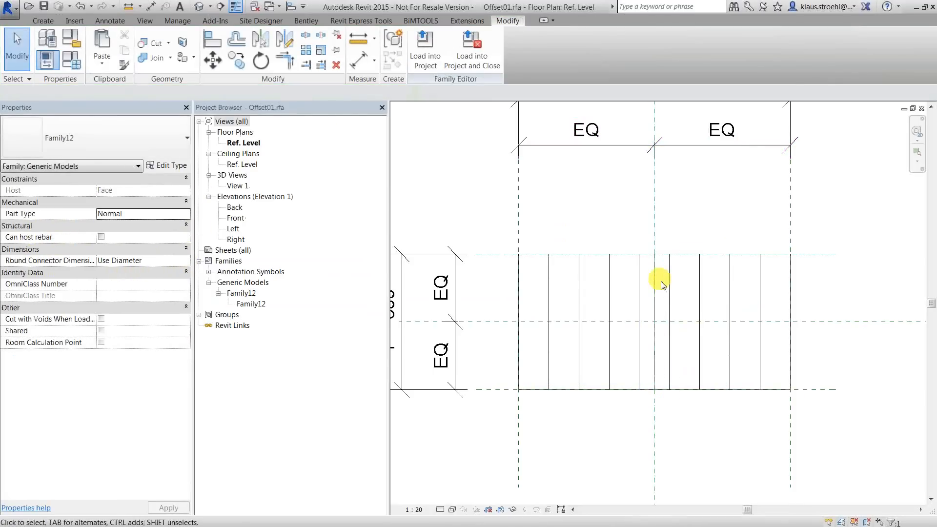
{"action": "left_click", "coordinate": [654, 282]}
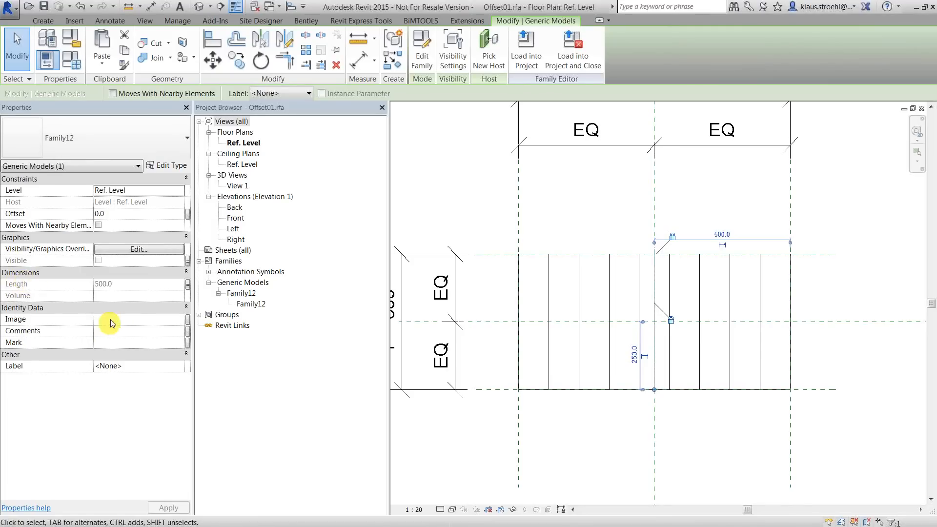
{"action": "left_click", "coordinate": [588, 200]}
Set both GridOffset and X to 500 in the family types and confirm
{"action": "left_click", "coordinate": [72, 60]}
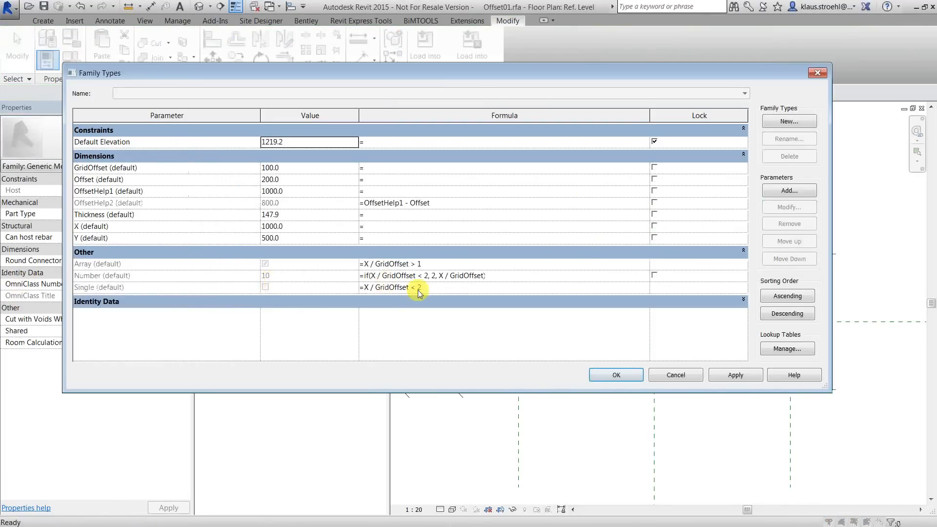
{"action": "left_click", "coordinate": [302, 167]}
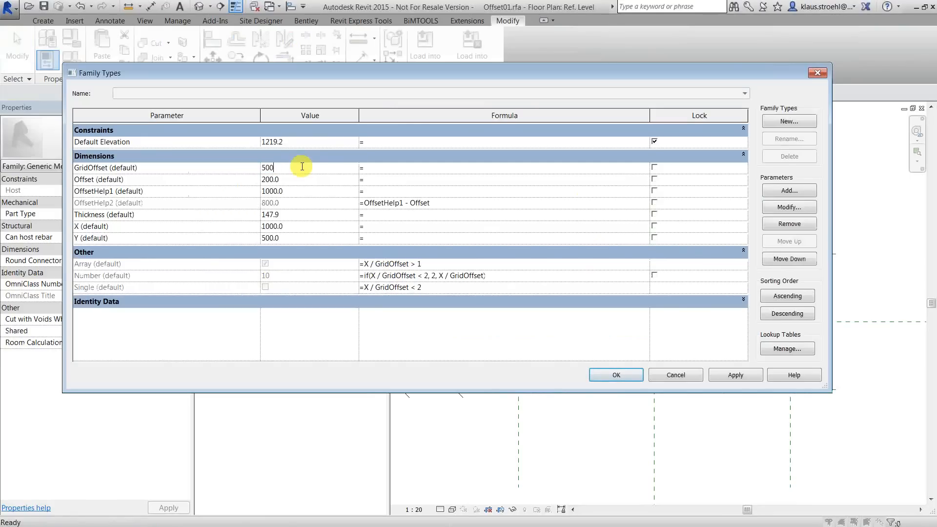
{"action": "left_click", "coordinate": [305, 230]}
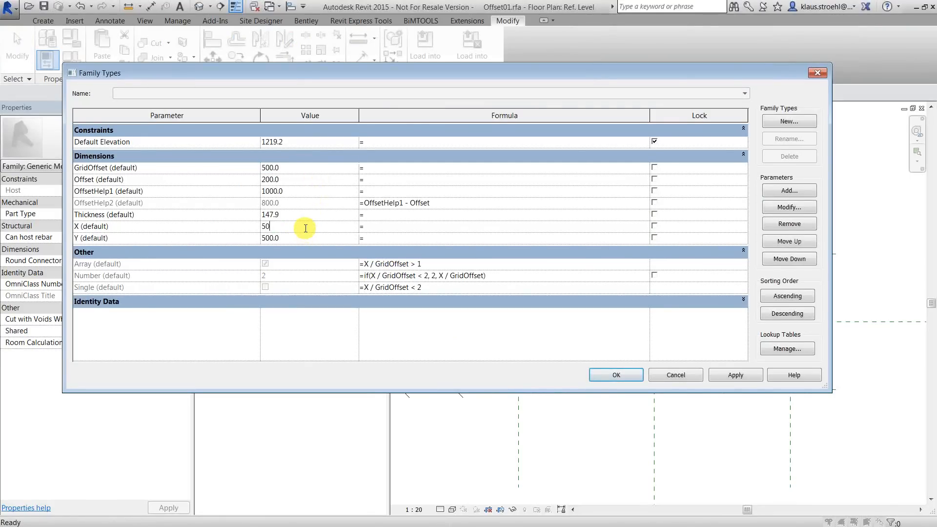
{"action": "type", "text": "500"}
{"action": "key", "text": "Up"}
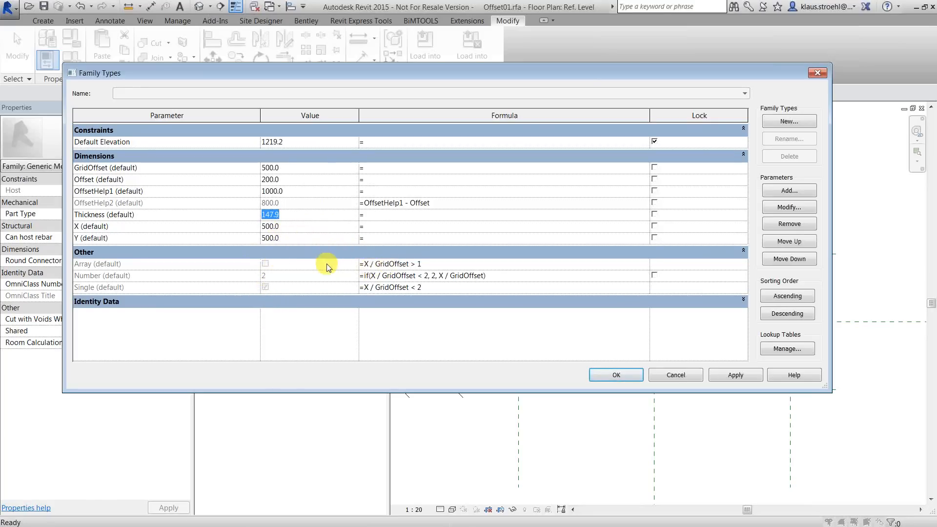
{"action": "left_click", "coordinate": [616, 375]}
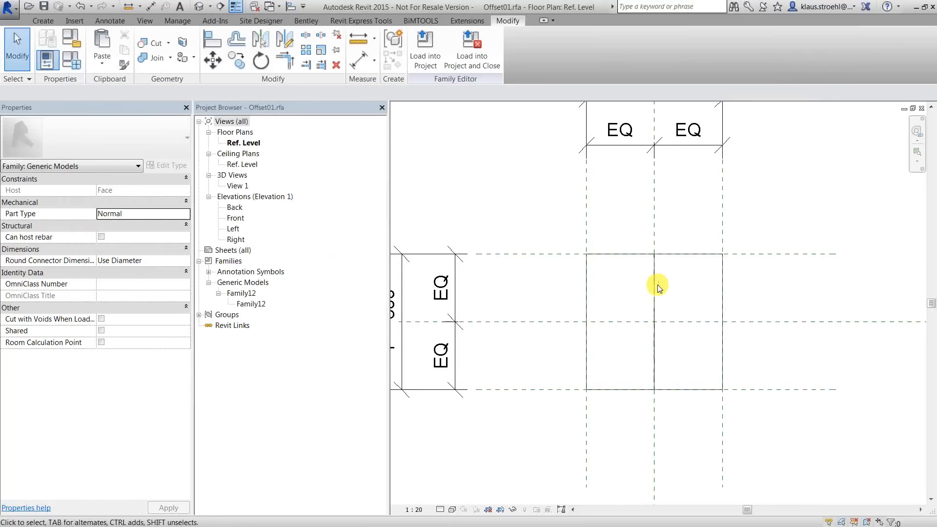
Inspect the Visible parameter association of the member inside the array group, then finish the group edit
{"action": "left_click", "coordinate": [586, 279]}
{"action": "left_click", "coordinate": [421, 49]}
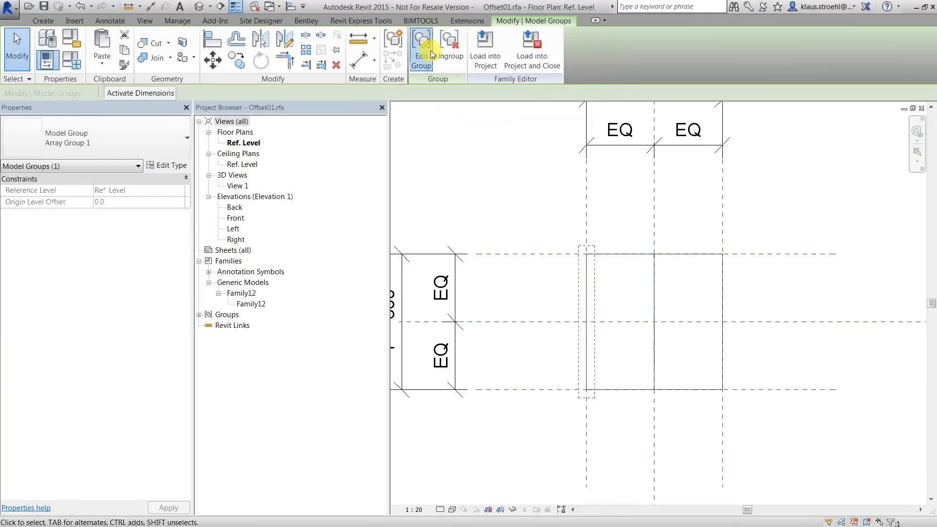
{"action": "left_click", "coordinate": [586, 282]}
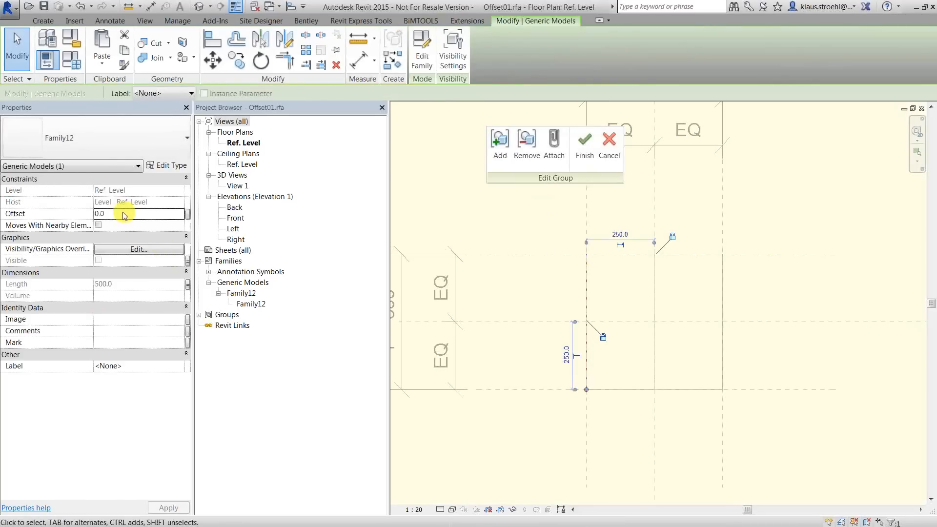
{"action": "left_click", "coordinate": [187, 261]}
{"action": "left_click", "coordinate": [684, 372]}
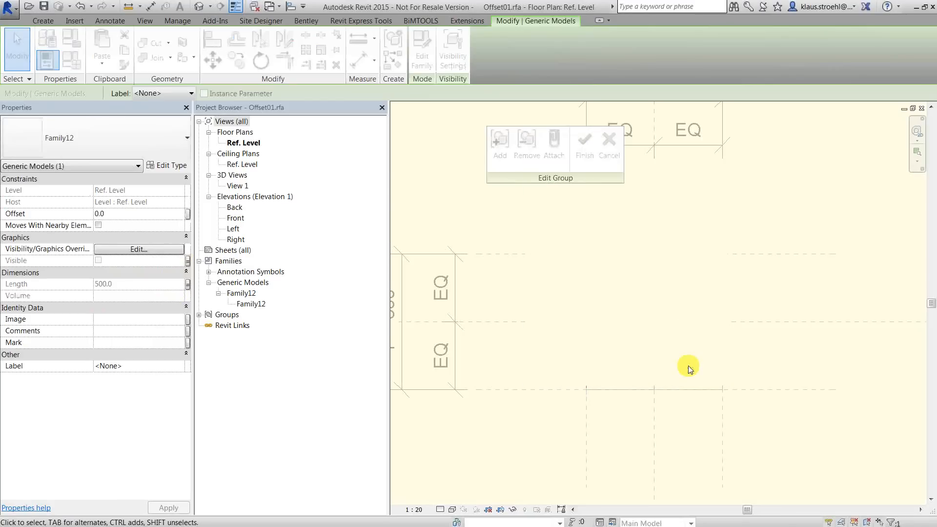
{"action": "left_click", "coordinate": [585, 152]}
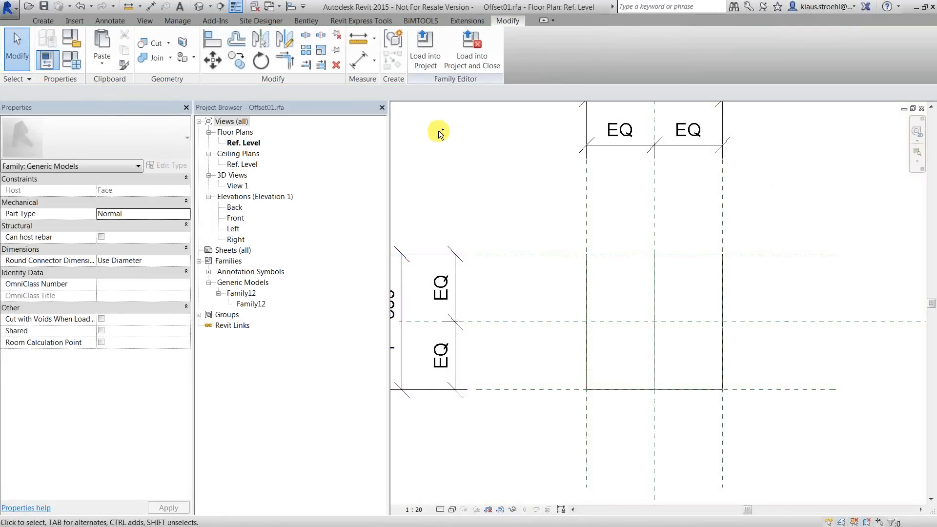
Save the Offset01 family and reload it into the sample project, overwriting the existing version and its parameter values
{"action": "key", "text": "ctrl+s"}
{"action": "left_click", "coordinate": [466, 276]}
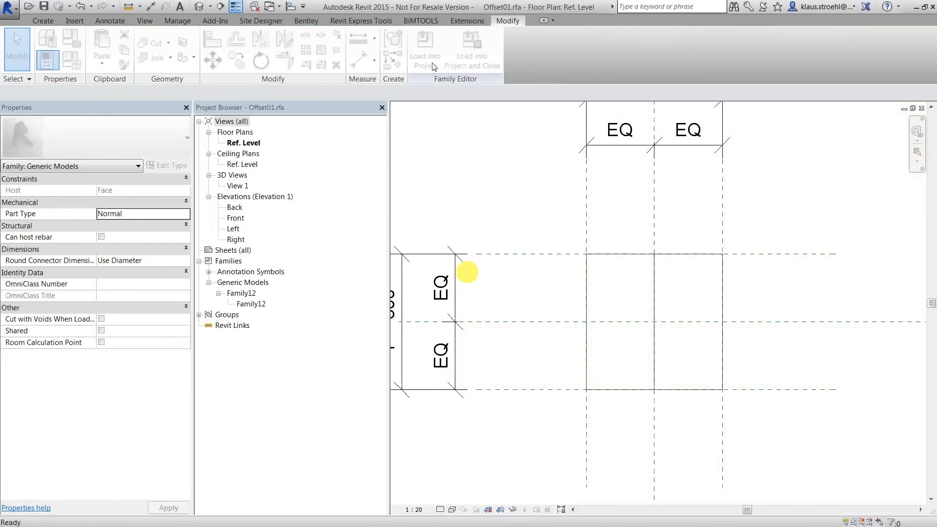
{"action": "left_click", "coordinate": [424, 54]}
{"action": "left_click", "coordinate": [442, 359]}
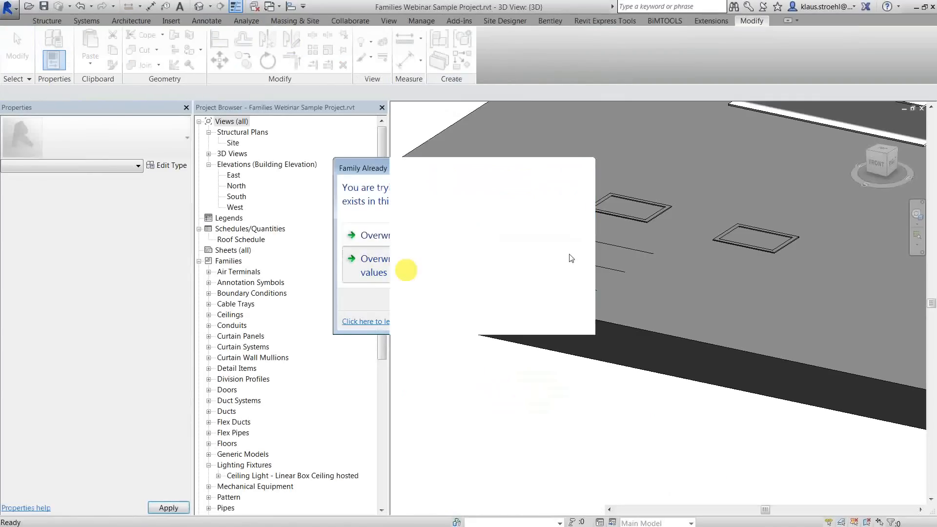
{"action": "left_click", "coordinate": [567, 262]}
Test the single-member case by setting X to 500 on the Offset01 instance in the project's 3D view
{"action": "middle_click_drag", "start_coordinate": [587, 275], "coordinate": [592, 314], "text": "shift"}
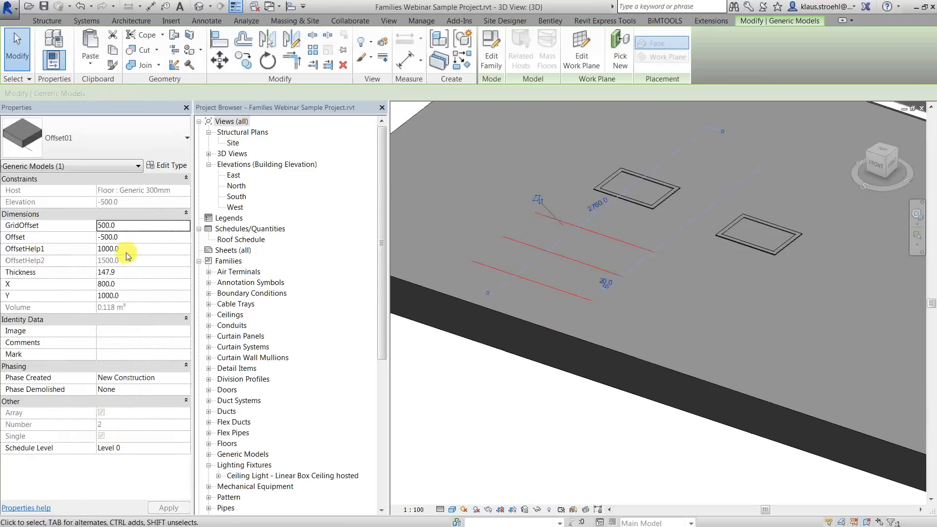
{"action": "left_click", "coordinate": [130, 225]}
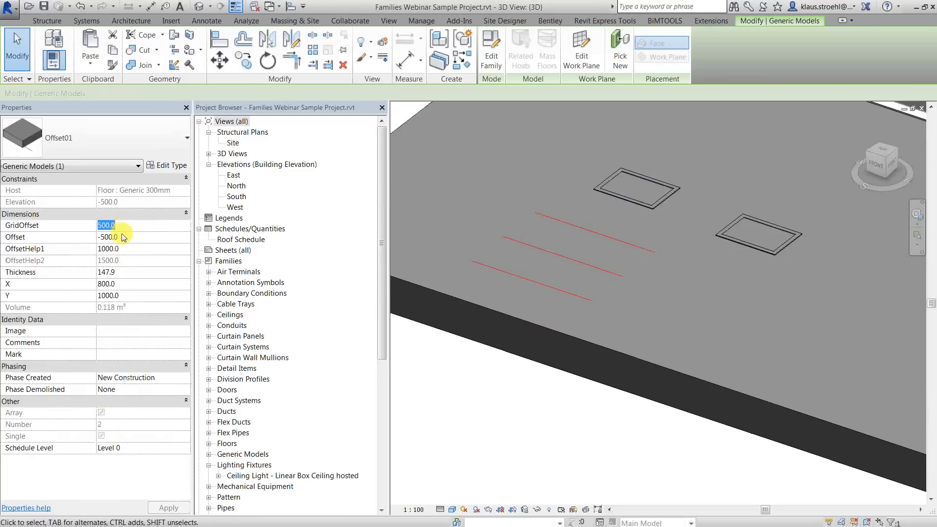
{"action": "left_click", "coordinate": [131, 249]}
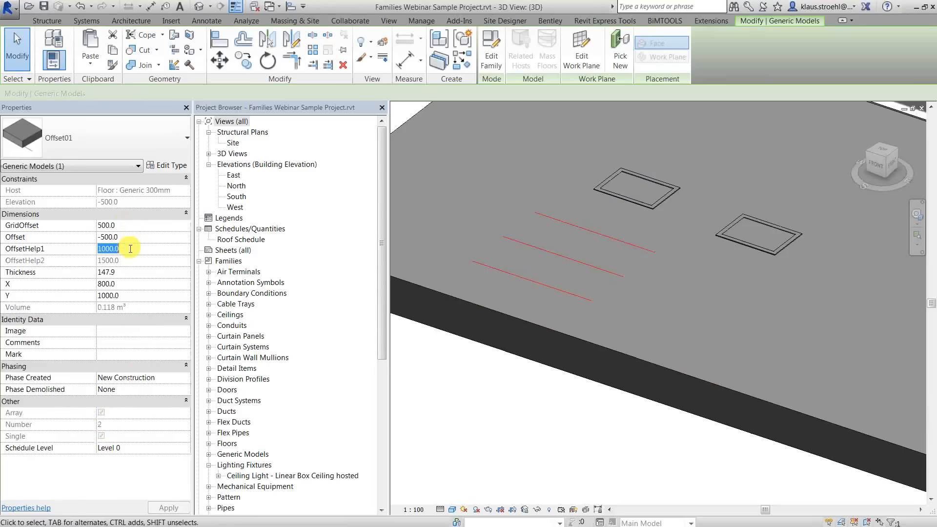
{"action": "left_click", "coordinate": [142, 284]}
{"action": "type", "text": "500"}
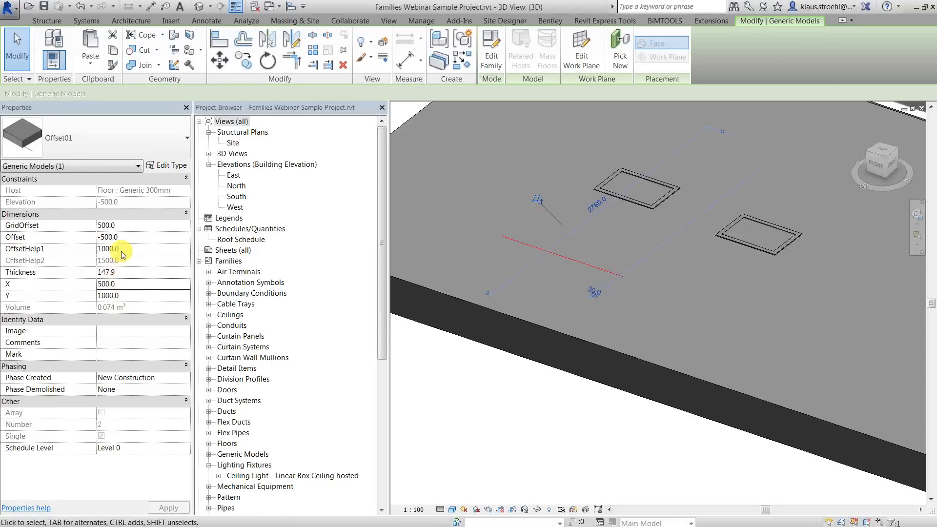
Test the array case by setting X to 1200 and GridOffset to 100 on the Offset01 instance
{"action": "left_click", "coordinate": [125, 227]}
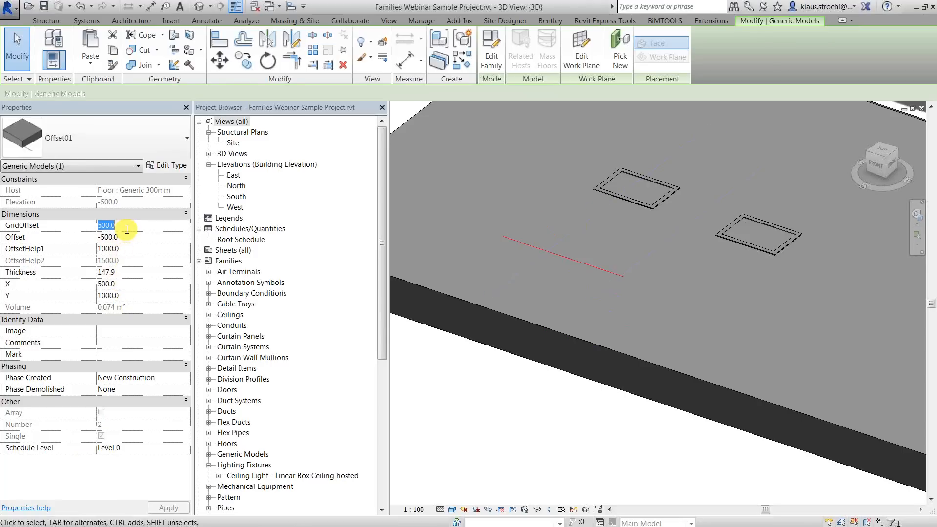
{"action": "left_click", "coordinate": [133, 285]}
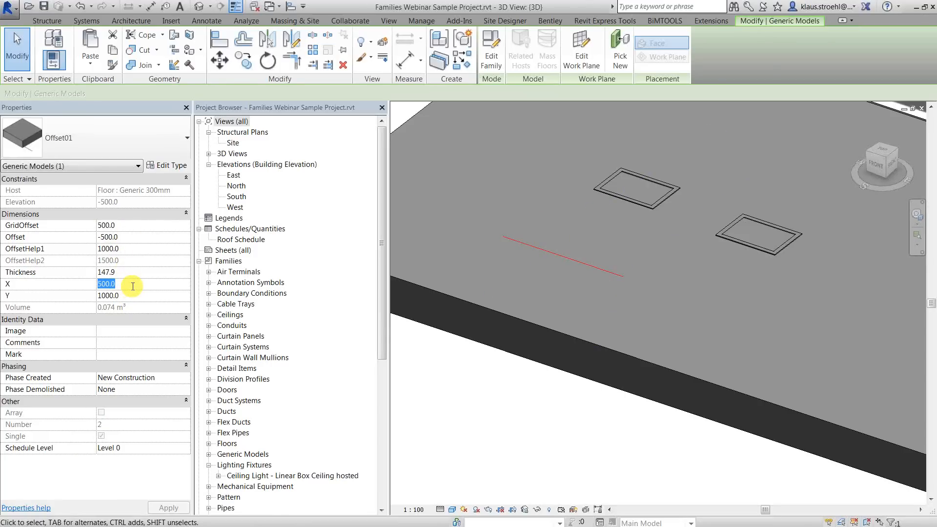
{"action": "type", "text": "1200"}
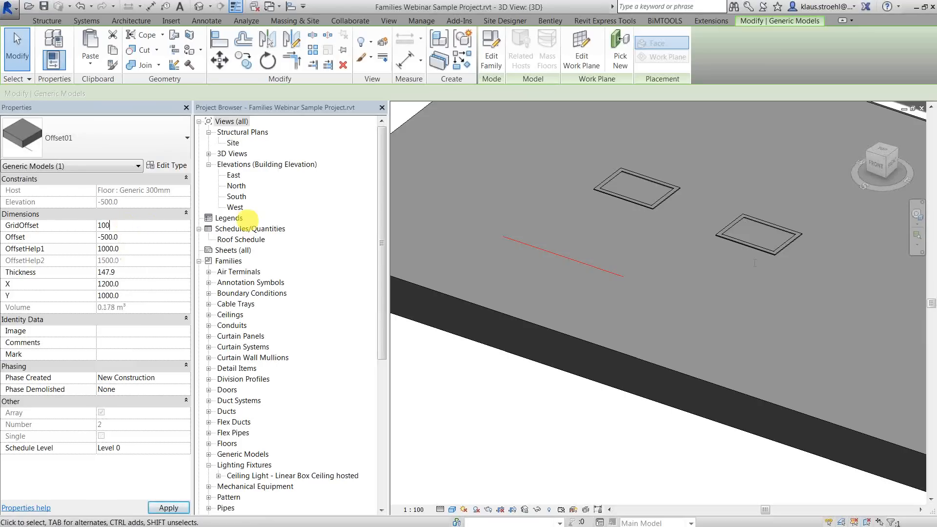
{"action": "left_click", "coordinate": [570, 413]}
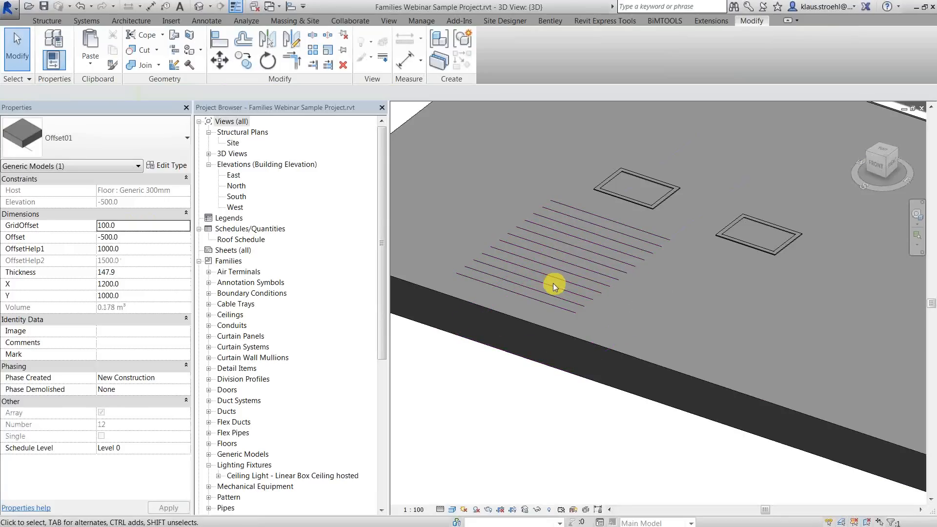
{"action": "left_click", "coordinate": [532, 248]}
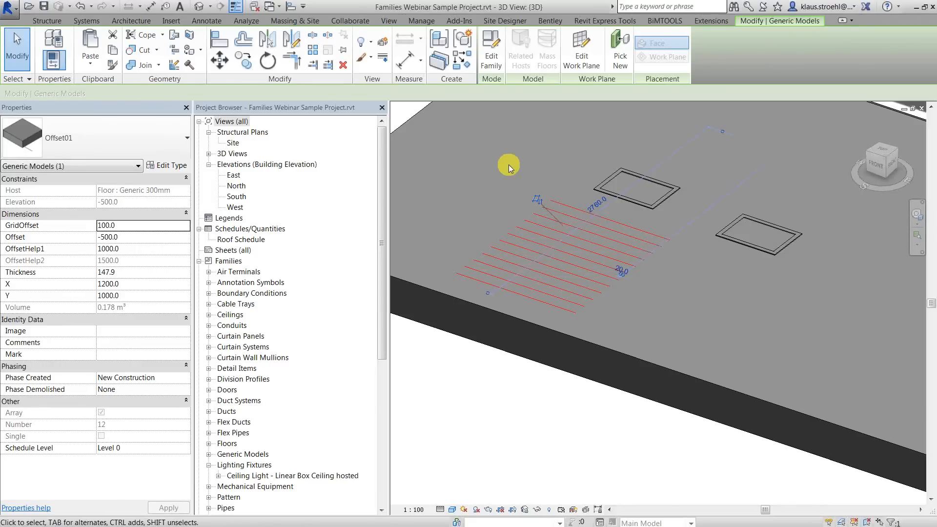
{"action": "key", "text": "Escape"}
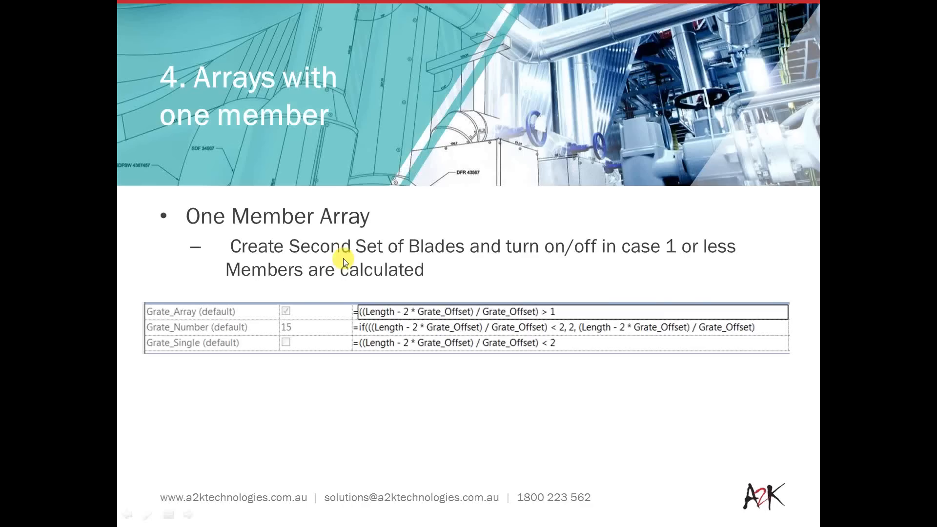
{"action": "key", "text": "Right"}
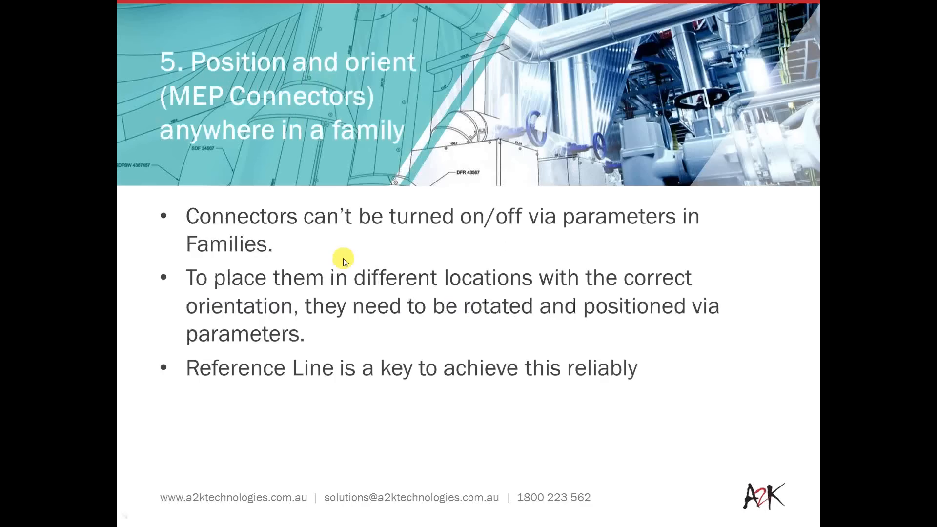
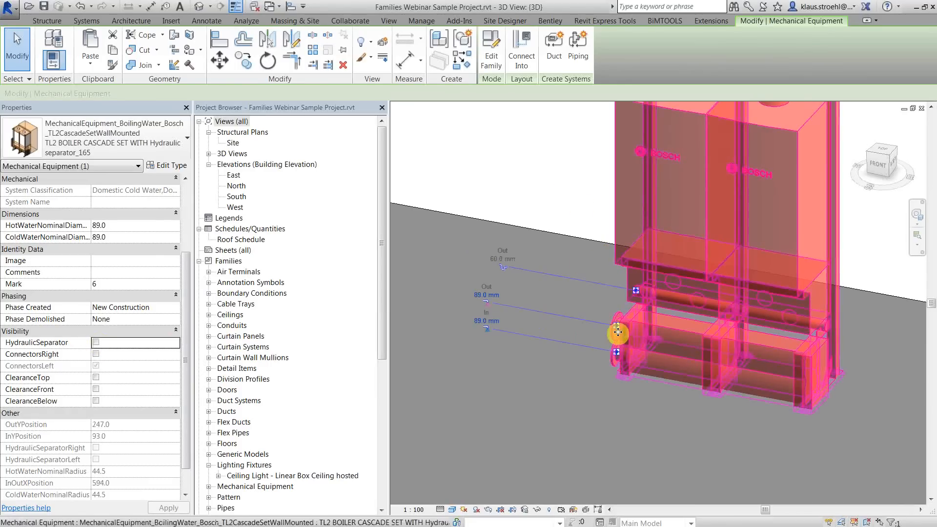
Enable ConnectorsRight on the Bosch boiler cascade set and inspect its relocated pipe connectors
{"action": "left_click", "coordinate": [96, 354]}
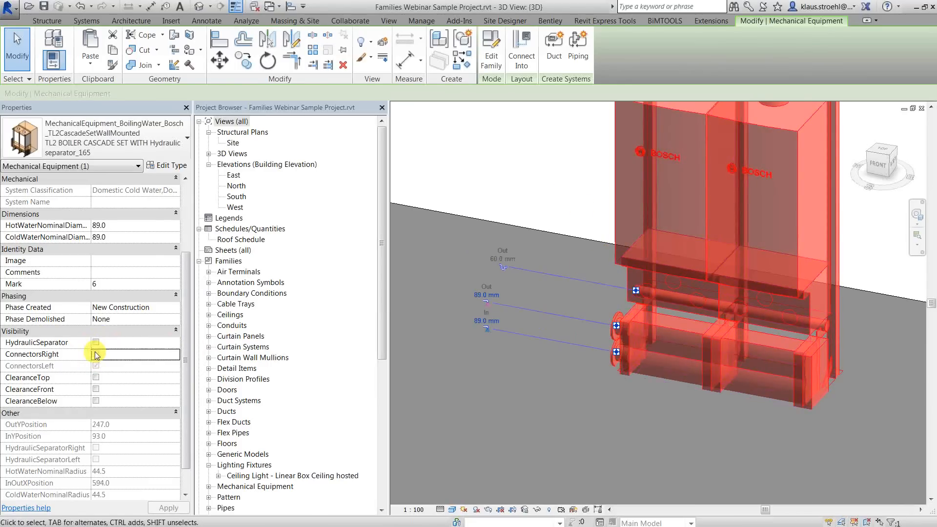
{"action": "middle_click_drag", "start_coordinate": [852, 386], "coordinate": [750, 369]}
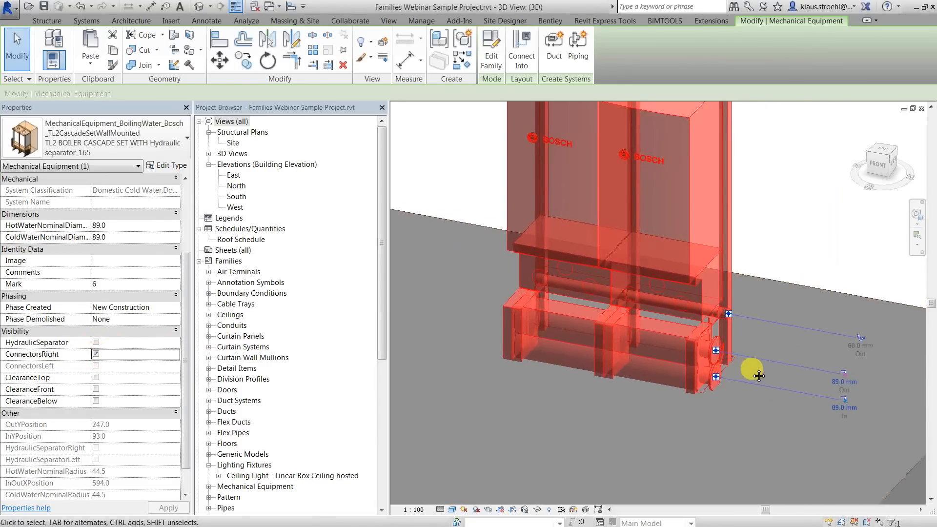
{"action": "scroll", "coordinate": [742, 359], "scroll_direction": "up", "scroll_amount": 3}
{"action": "scroll", "coordinate": [727, 335], "scroll_direction": "down", "scroll_amount": 1}
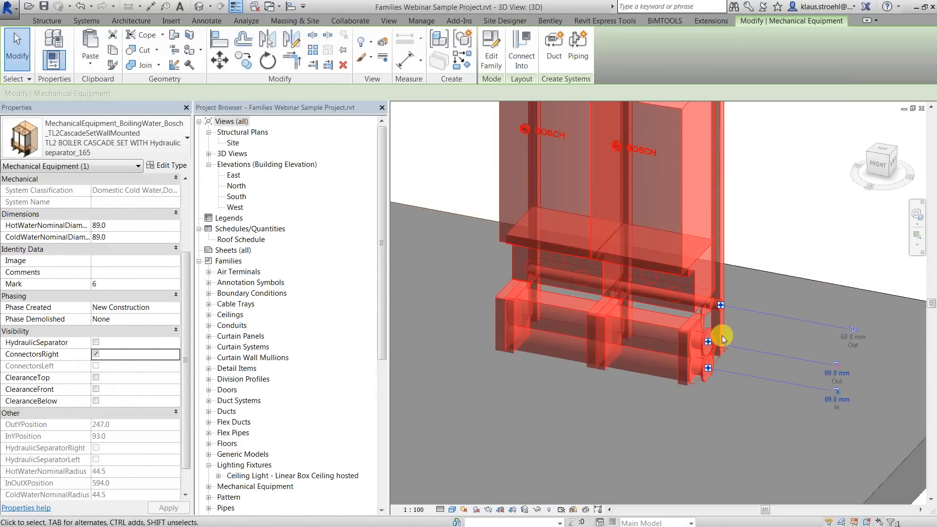
{"action": "scroll", "coordinate": [726, 337], "scroll_direction": "down", "scroll_amount": 1}
Switch the KS_Test_RotatingConnector box's duct connector from right to back and finally to left, and deselect it
{"action": "middle_click_drag", "start_coordinate": [663, 403], "coordinate": [814, 233]}
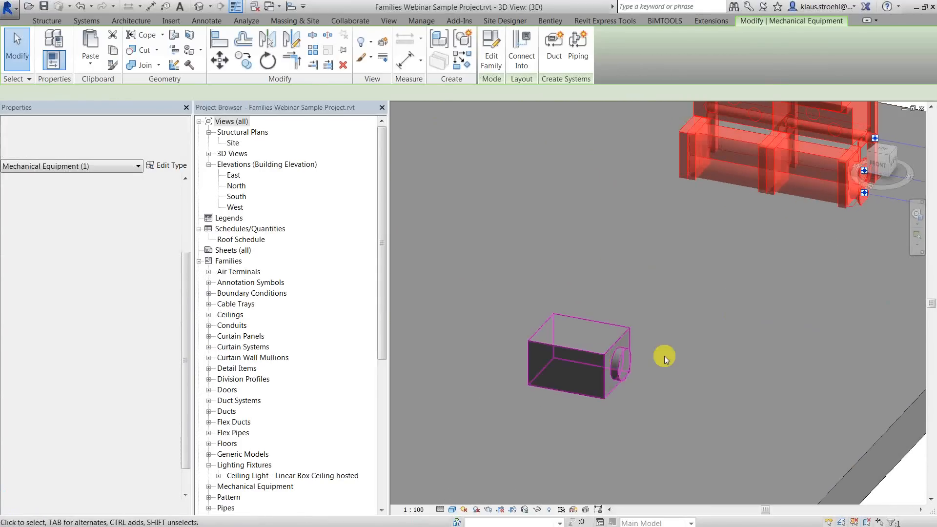
{"action": "left_click", "coordinate": [561, 369]}
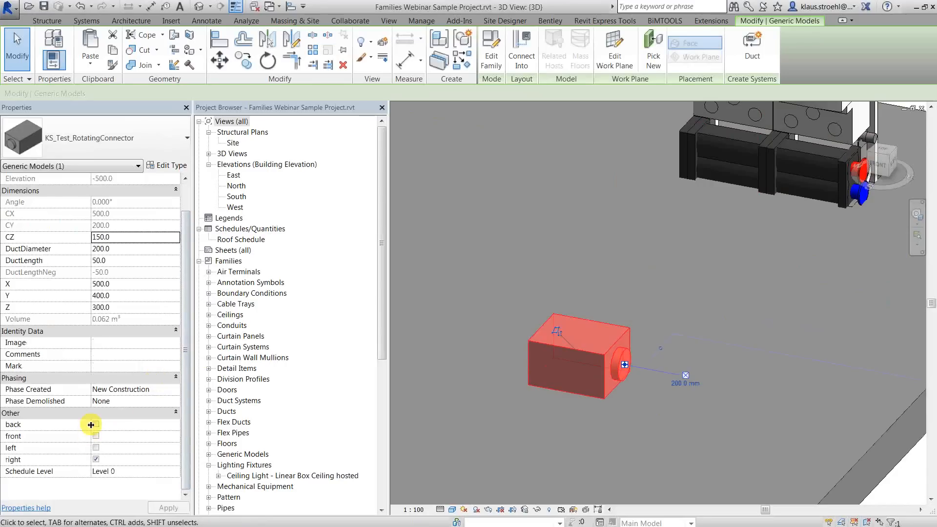
{"action": "left_click", "coordinate": [96, 460]}
{"action": "left_click", "coordinate": [96, 424]}
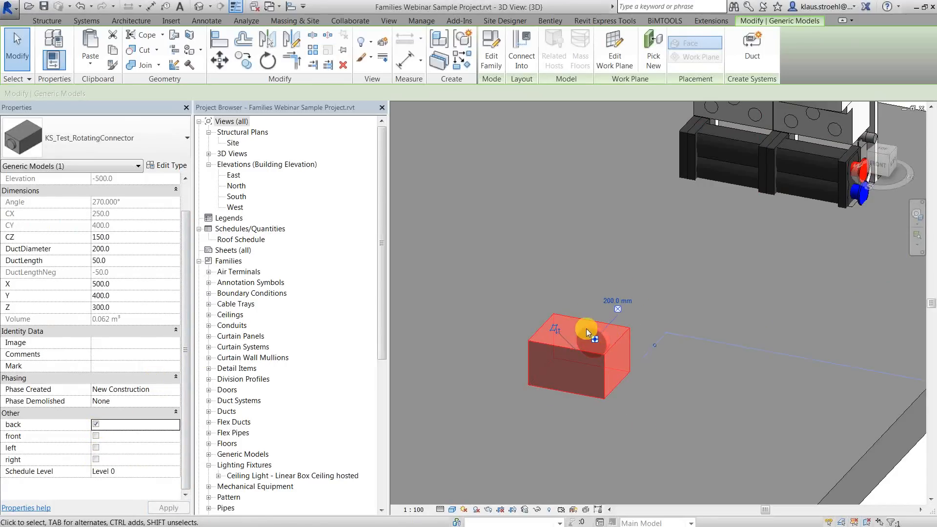
{"action": "left_click", "coordinate": [96, 423]}
{"action": "left_click", "coordinate": [96, 448]}
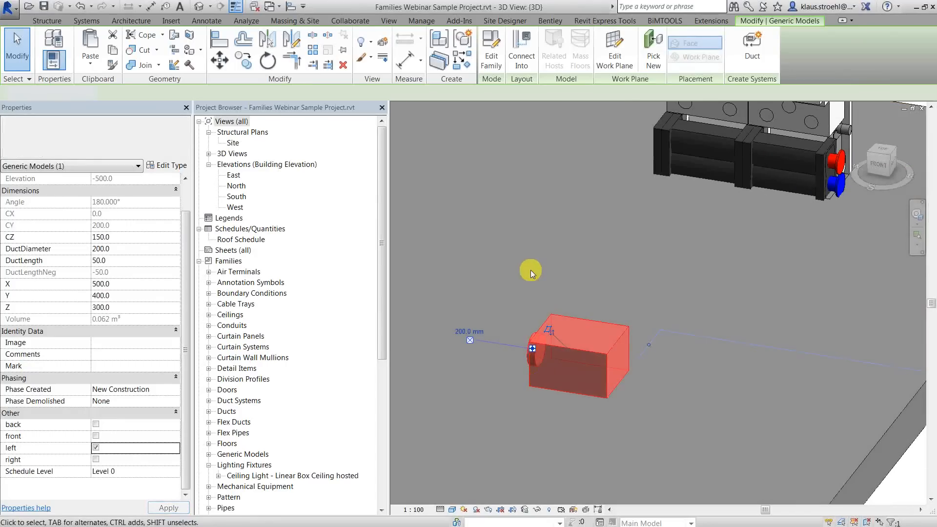
{"action": "left_click", "coordinate": [531, 271]}
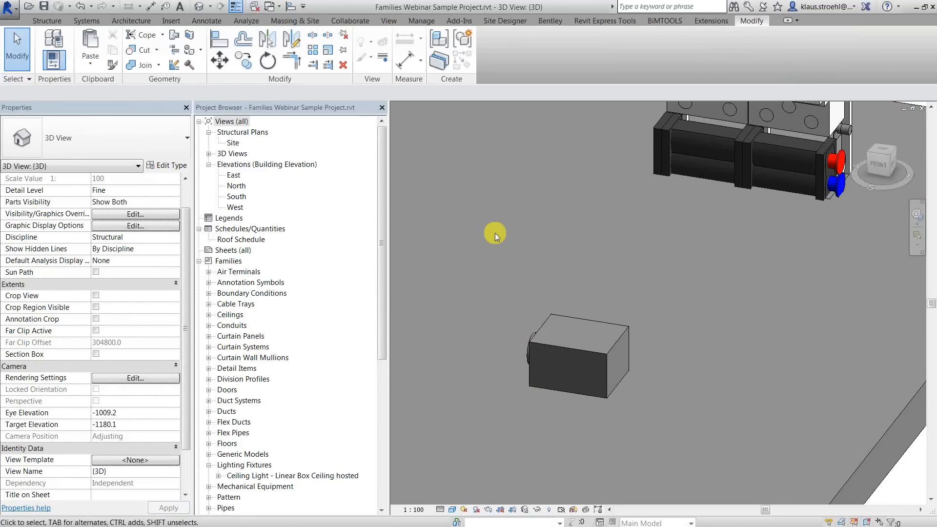
Create a new family from the template Metric Generic Model face based.rft
{"action": "left_click", "coordinate": [10, 10]}
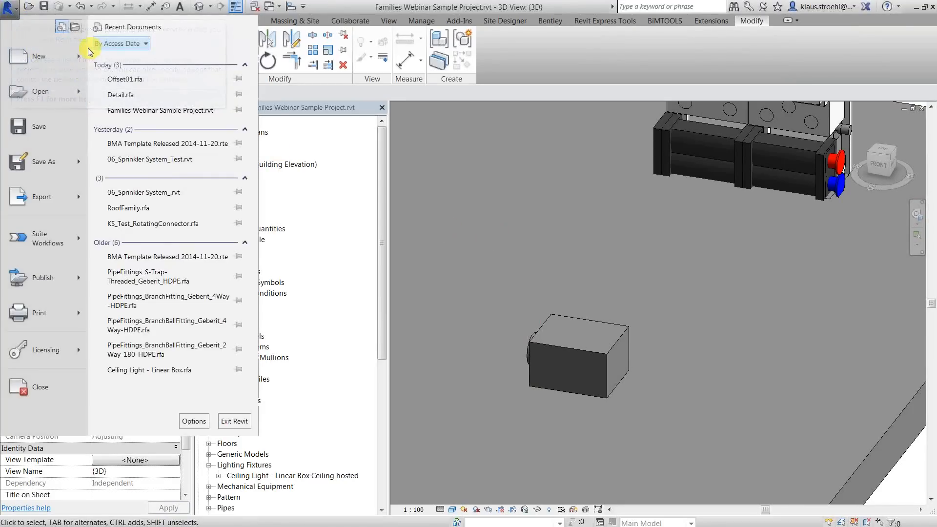
{"action": "mouse_move", "coordinate": [54, 56]}
{"action": "left_click", "coordinate": [139, 93]}
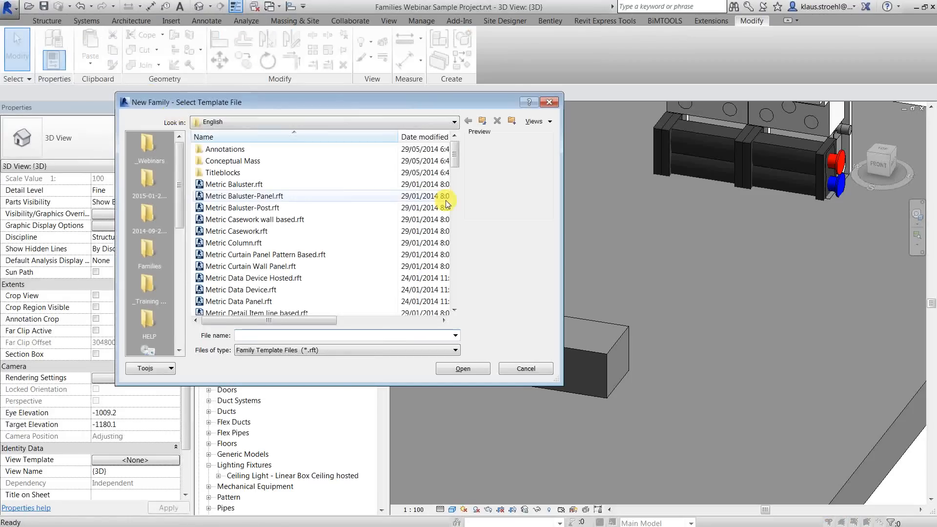
{"action": "left_click", "coordinate": [257, 251]}
{"action": "scroll", "coordinate": [256, 250], "scroll_direction": "down", "scroll_amount": 8}
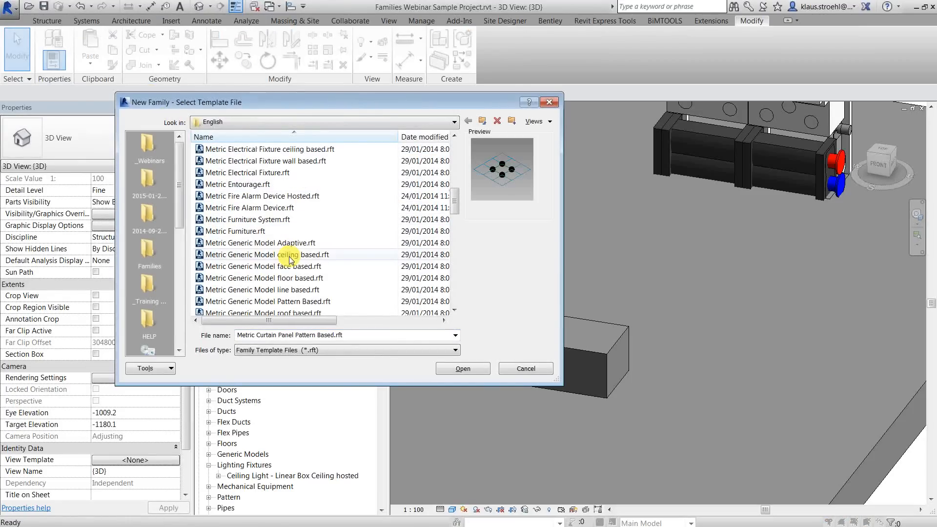
{"action": "scroll", "coordinate": [320, 285], "scroll_direction": "down", "scroll_amount": 1}
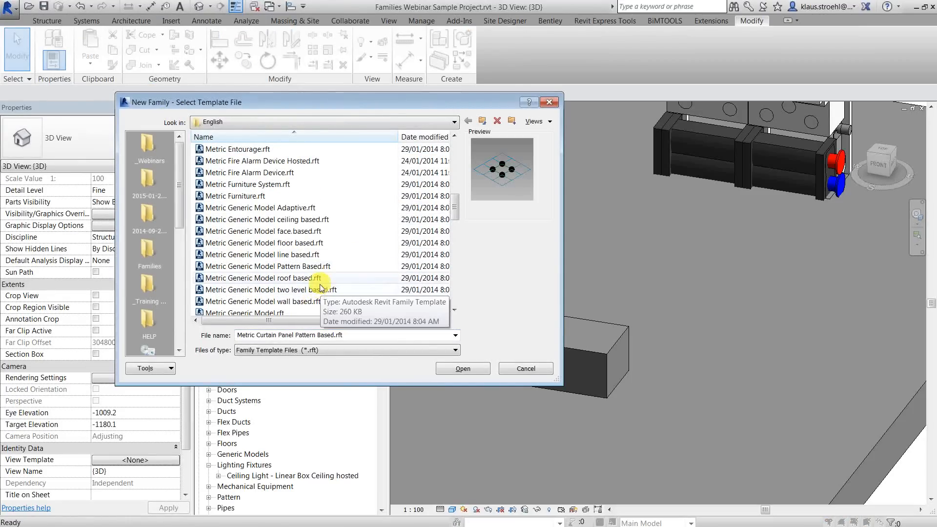
{"action": "scroll", "coordinate": [320, 289], "scroll_direction": "down", "scroll_amount": 1}
{"action": "left_click", "coordinate": [220, 277]}
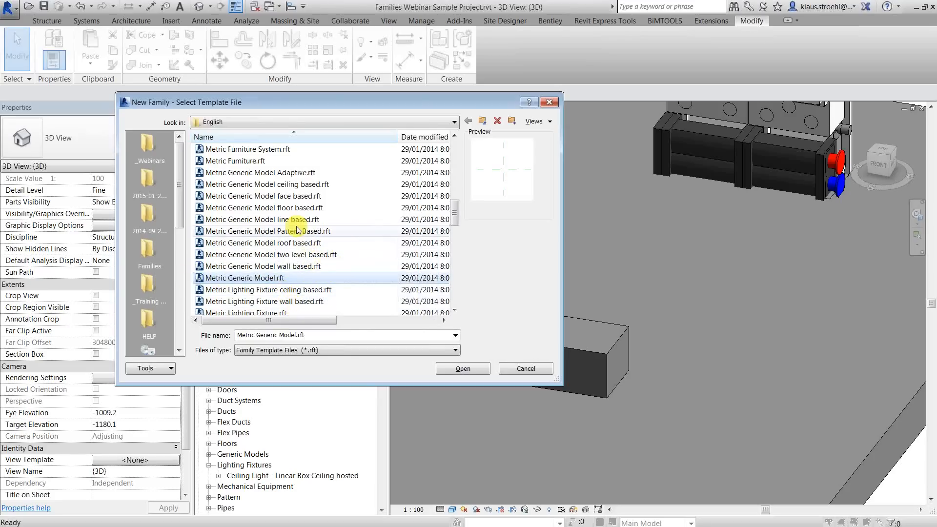
{"action": "left_click", "coordinate": [263, 195]}
{"action": "left_click", "coordinate": [452, 368]}
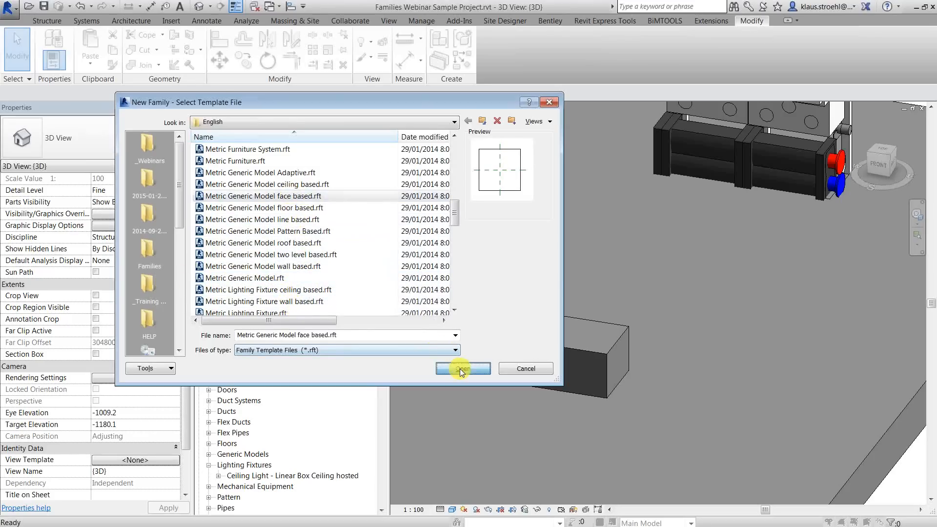
Draw a horizontal reference plane about 544 mm above the centre and a vertical one about 647 mm right of it
{"action": "scroll", "coordinate": [683, 320], "scroll_direction": "up", "scroll_amount": 2}
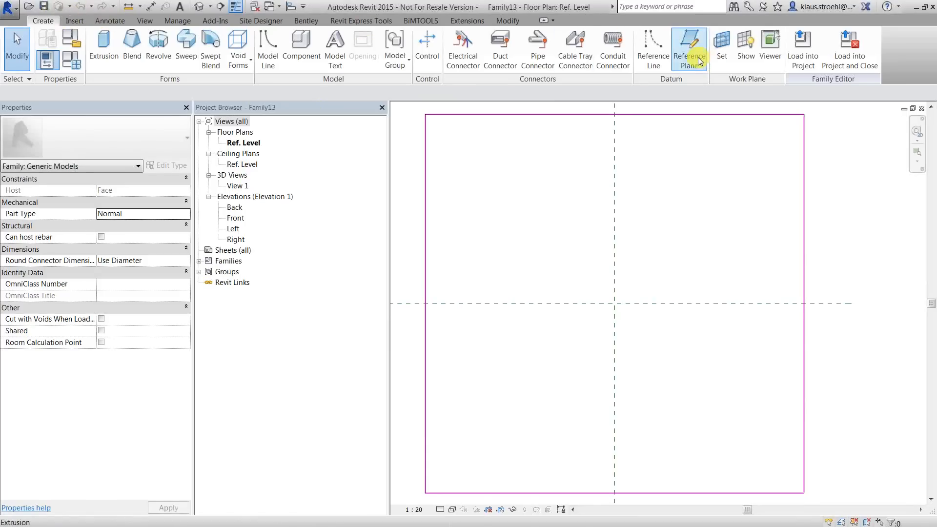
{"action": "left_click", "coordinate": [683, 38]}
{"action": "middle_click_drag", "start_coordinate": [577, 221], "coordinate": [494, 230]}
{"action": "left_click", "coordinate": [481, 228]}
{"action": "left_click", "coordinate": [664, 228]}
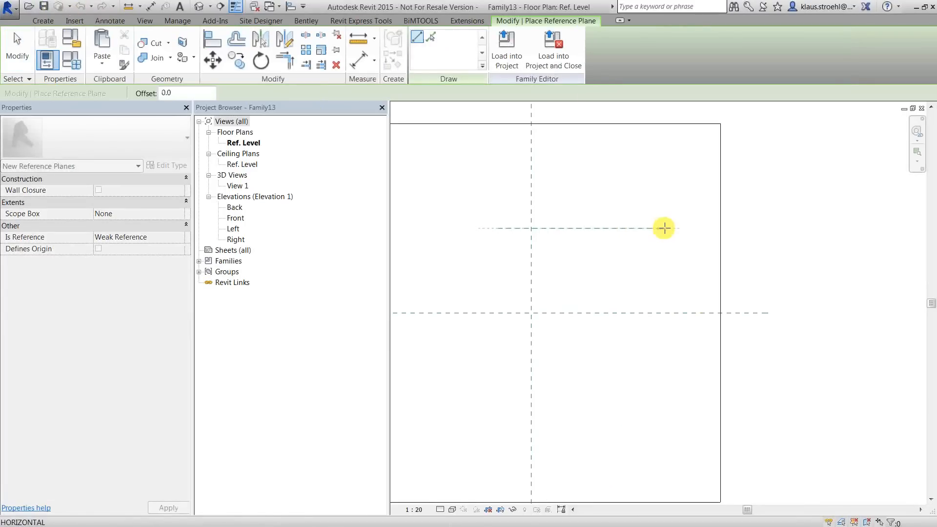
{"action": "left_click", "coordinate": [631, 216]}
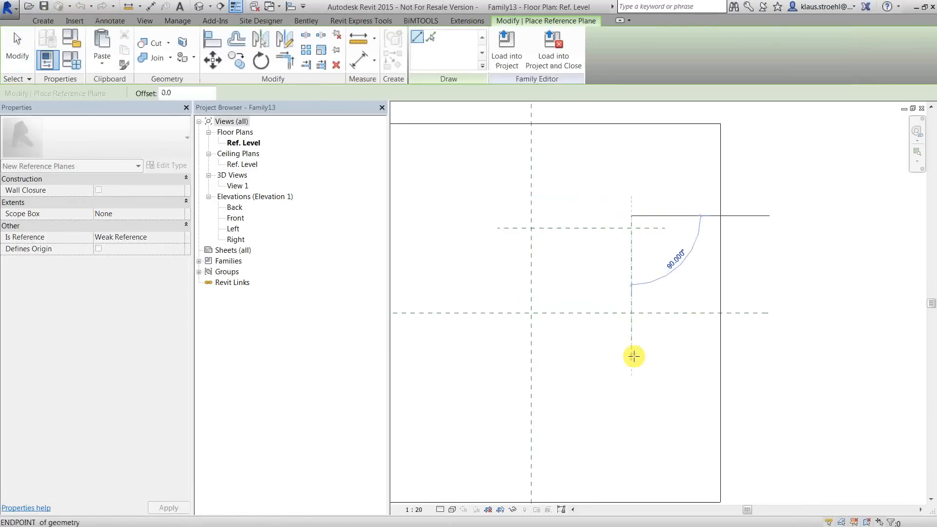
{"action": "left_click", "coordinate": [634, 356]}
{"action": "scroll", "coordinate": [548, 264], "scroll_direction": "up", "scroll_amount": 3}
{"action": "middle_click_drag", "start_coordinate": [554, 261], "coordinate": [581, 276]}
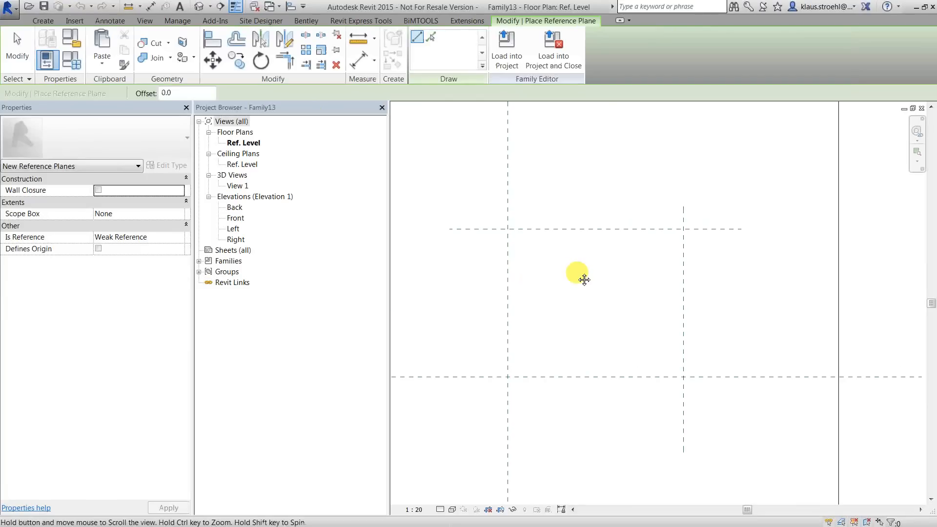
{"action": "key", "text": "Escape"}
Add aligned dimensions from the two centre reference planes to the new horizontal and vertical reference planes
{"action": "left_click", "coordinate": [151, 6]}
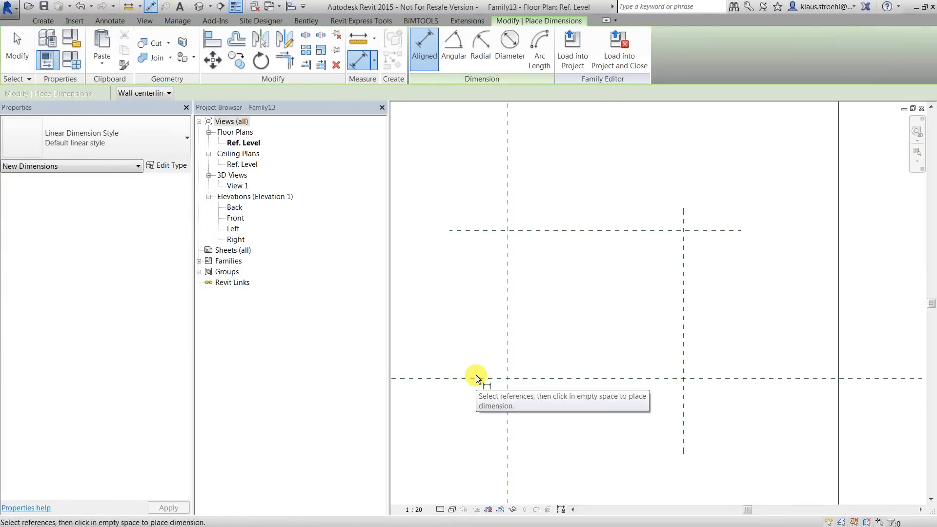
{"action": "left_click", "coordinate": [476, 376]}
{"action": "left_click", "coordinate": [473, 231]}
{"action": "left_click", "coordinate": [455, 202]}
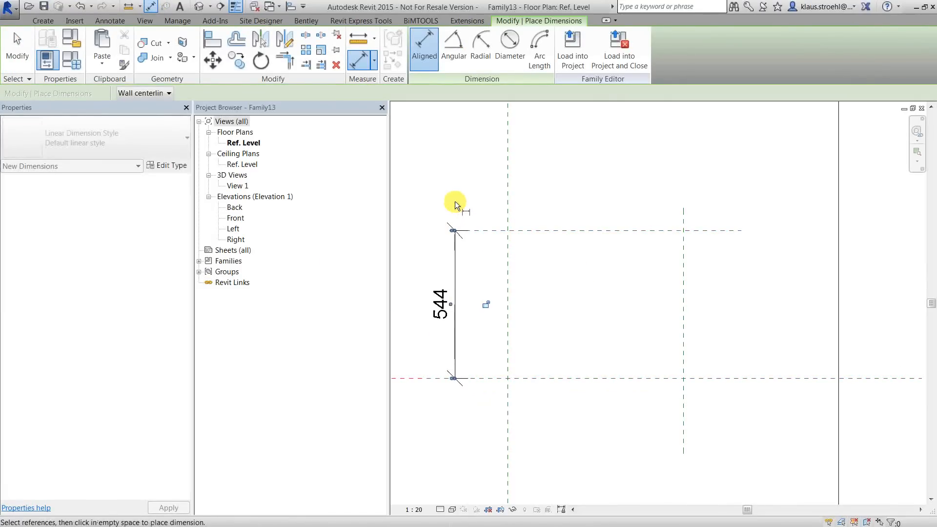
{"action": "left_click", "coordinate": [508, 403]}
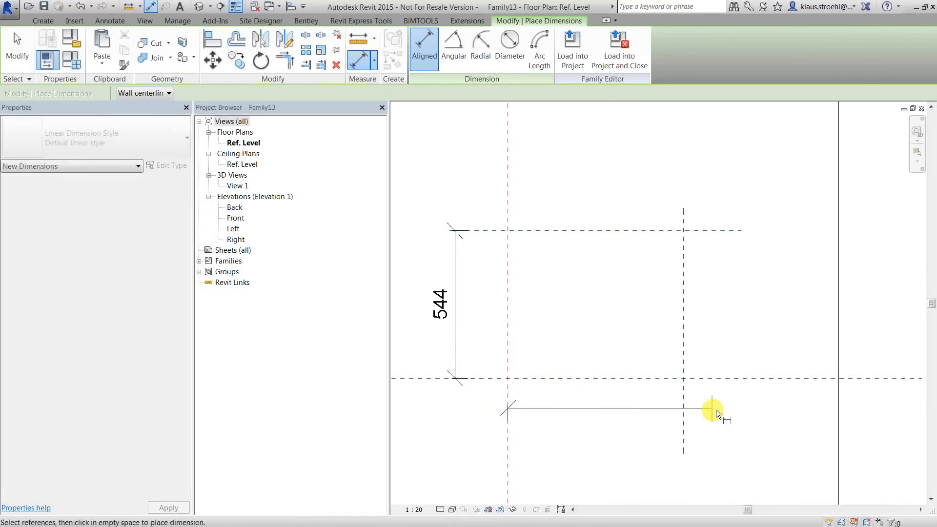
{"action": "left_click", "coordinate": [684, 409]}
{"action": "left_click", "coordinate": [727, 463]}
{"action": "key", "text": "Escape"}
{"action": "key", "text": "Escape"}
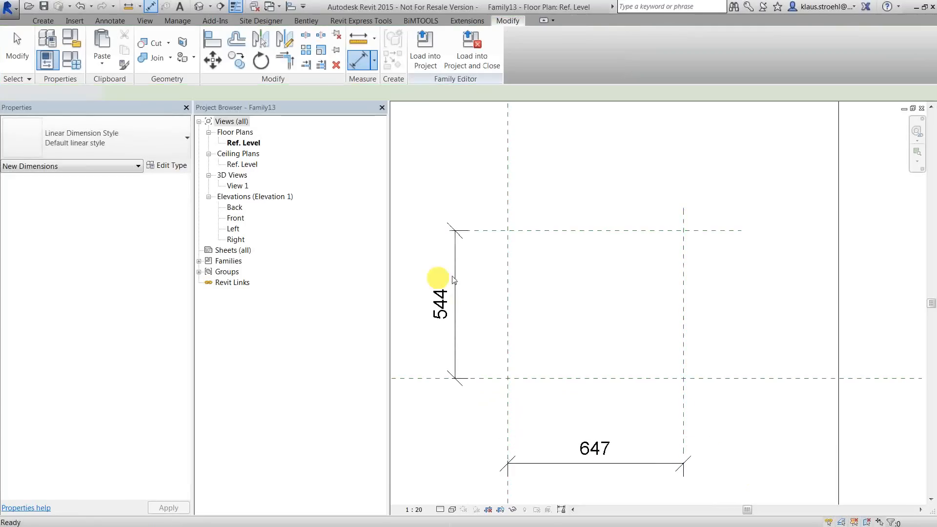
Label the vertical dimension between the two horizontal reference planes with a new instance parameter named Y
{"action": "left_click", "coordinate": [453, 272]}
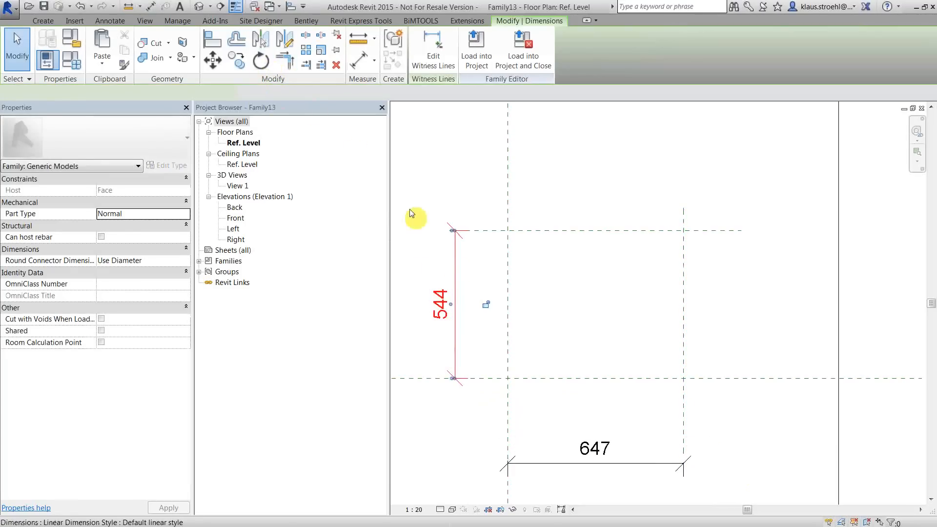
{"action": "left_click", "coordinate": [276, 91]}
{"action": "left_click", "coordinate": [282, 116]}
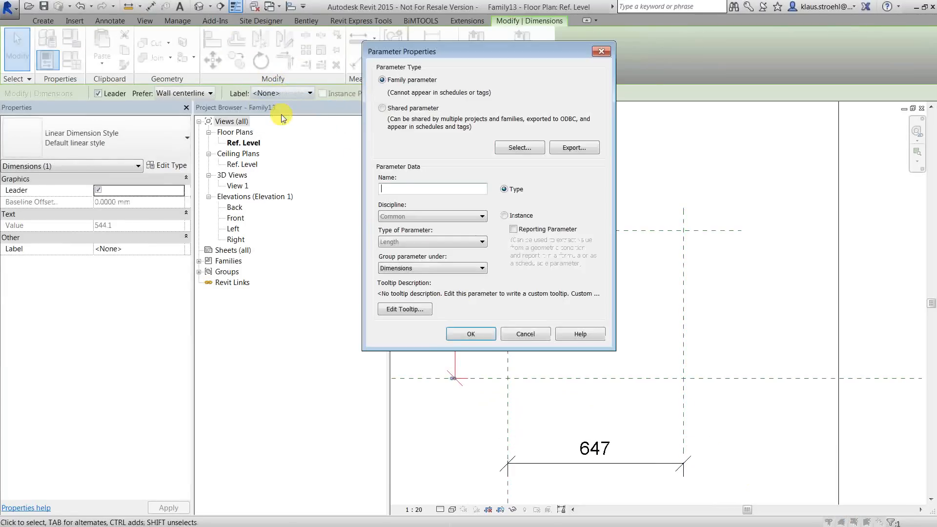
{"action": "type", "text": "Y"}
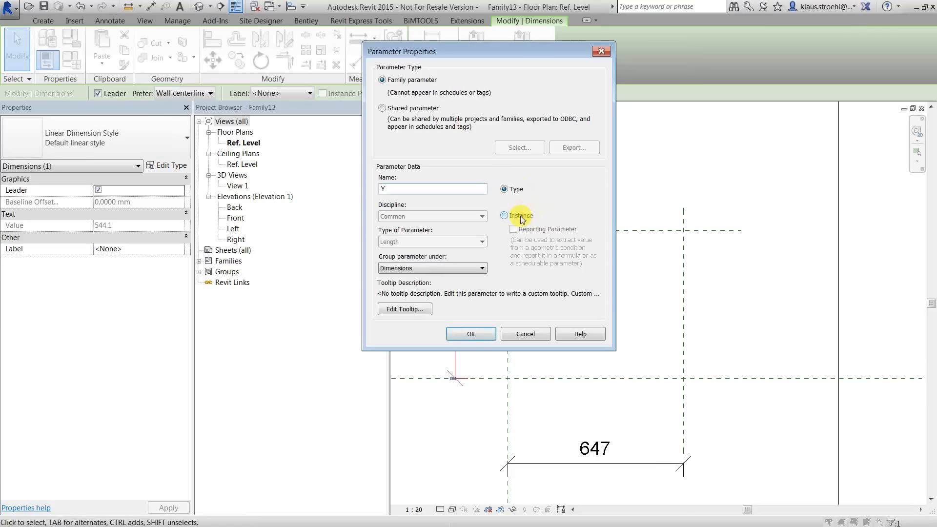
{"action": "left_click", "coordinate": [520, 217]}
{"action": "left_click", "coordinate": [486, 333]}
{"action": "right_click", "coordinate": [486, 334]}
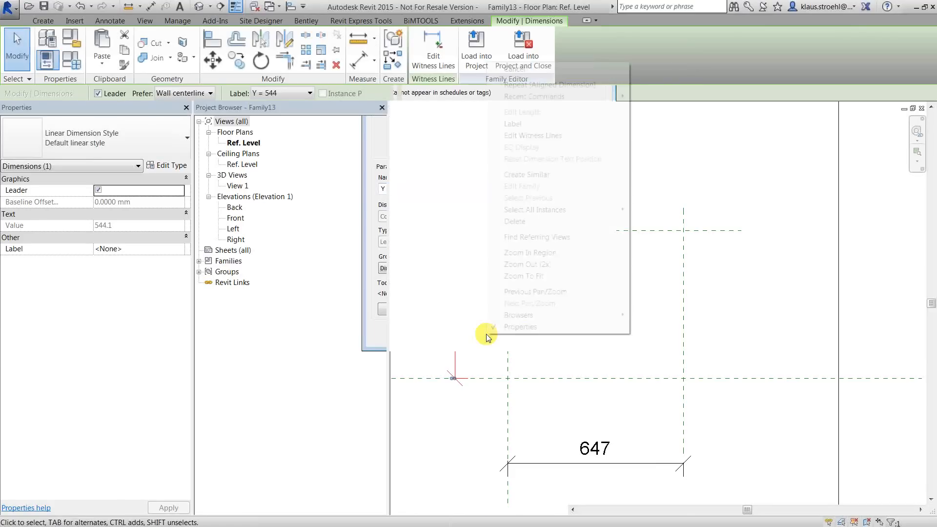
Label the horizontal dimension between the two vertical reference planes with a new instance parameter named X
{"action": "left_click", "coordinate": [559, 466]}
{"action": "left_click", "coordinate": [289, 95]}
{"action": "left_click", "coordinate": [271, 105]}
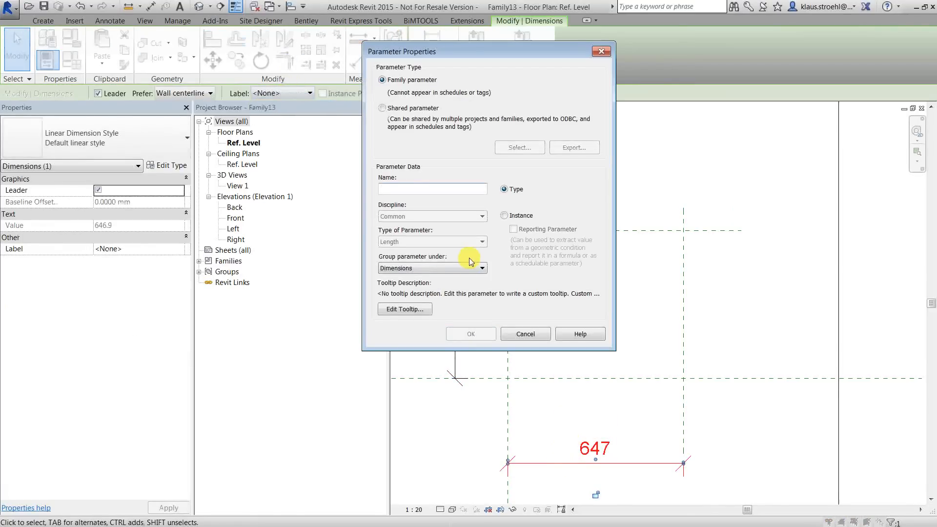
{"action": "type", "text": "X"}
{"action": "left_click", "coordinate": [504, 215]}
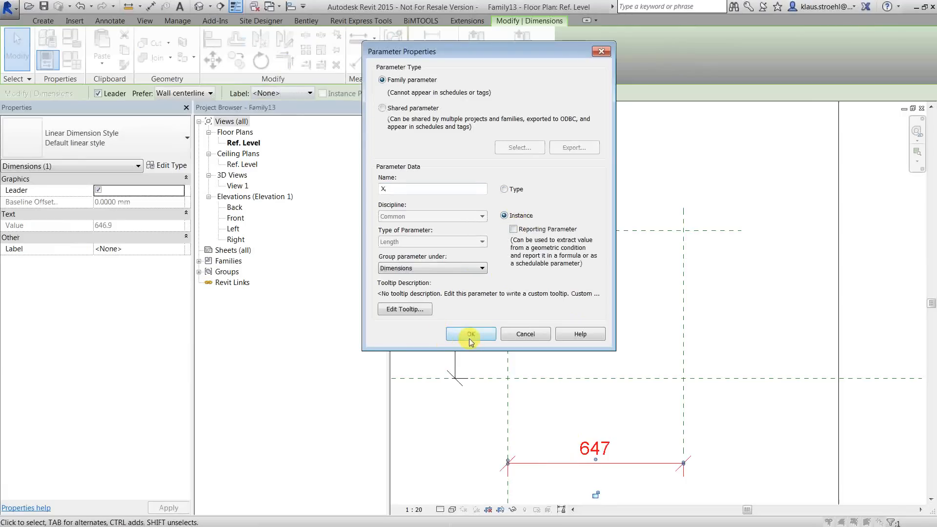
{"action": "left_click", "coordinate": [469, 335]}
{"action": "left_click", "coordinate": [519, 299]}
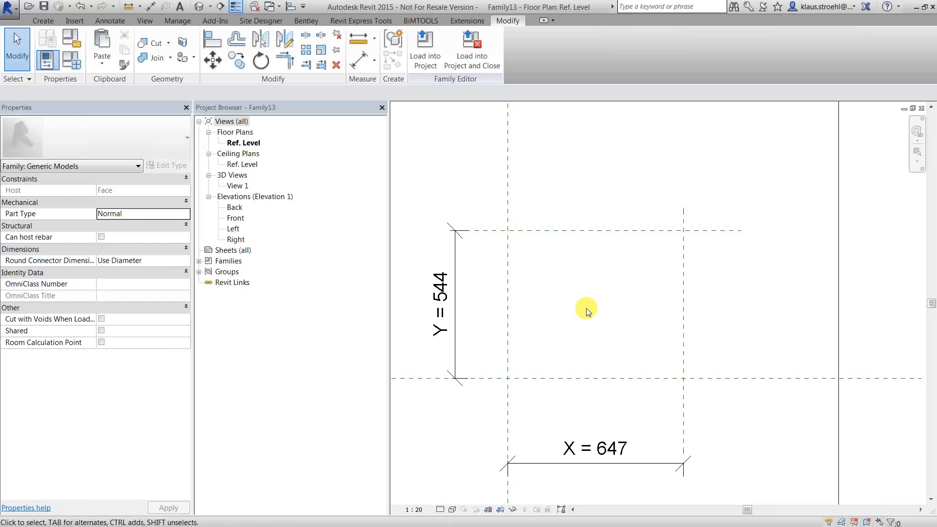
Draw a horizontal reference plane about 236 mm above the centre plane, crossing both vertical reference planes
{"action": "scroll", "coordinate": [585, 308], "scroll_direction": "up", "scroll_amount": 1}
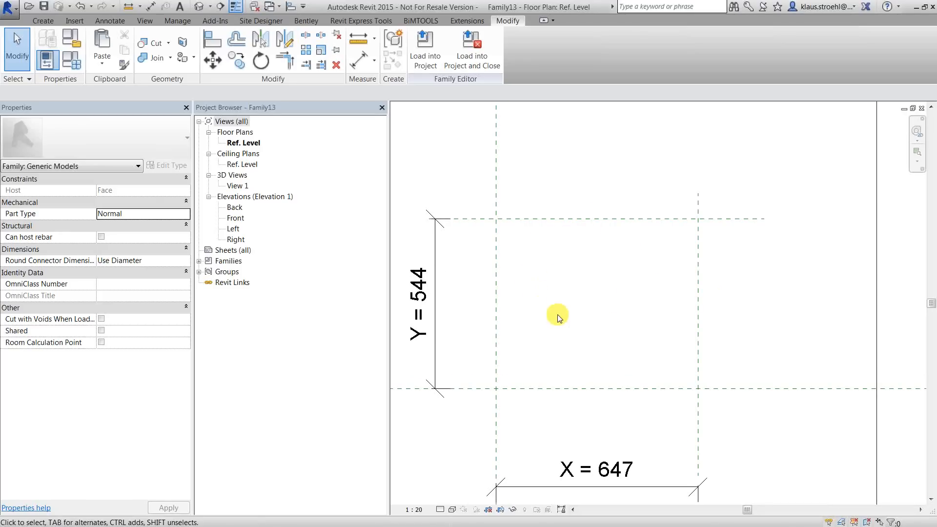
{"action": "left_click", "coordinate": [46, 22]}
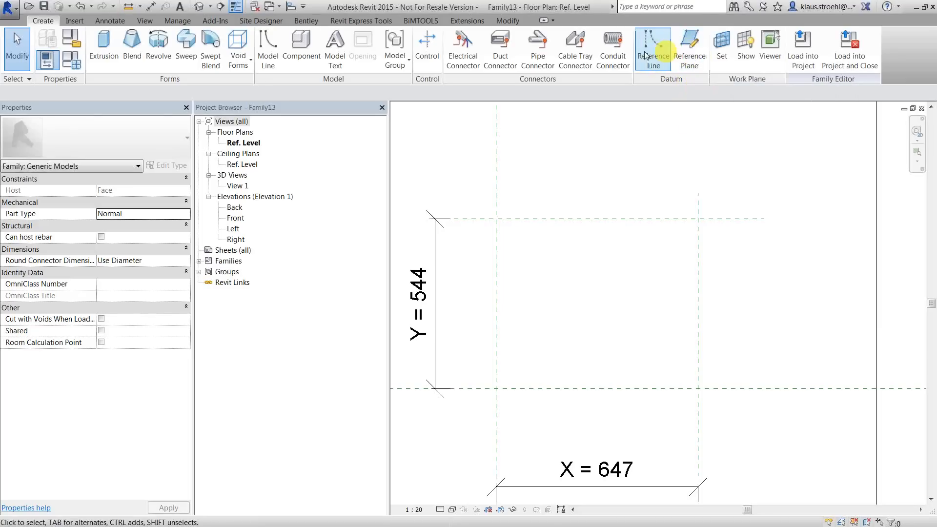
{"action": "left_click", "coordinate": [688, 44]}
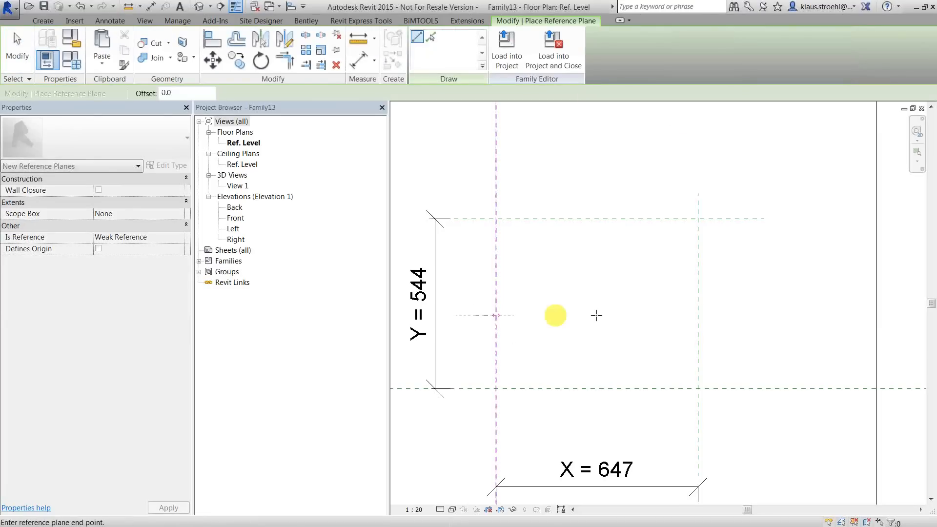
{"action": "left_click", "coordinate": [733, 317]}
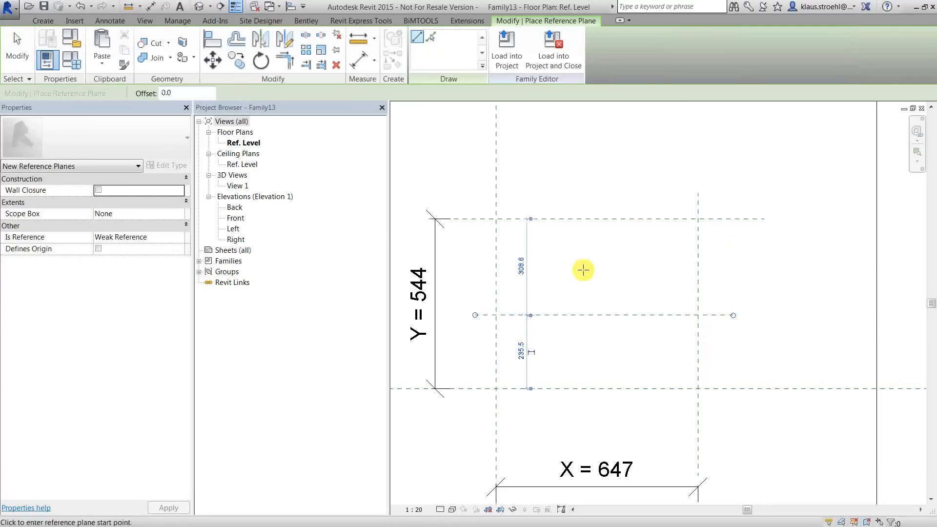
{"action": "key", "text": "Escape"}
{"action": "key", "text": "Escape"}
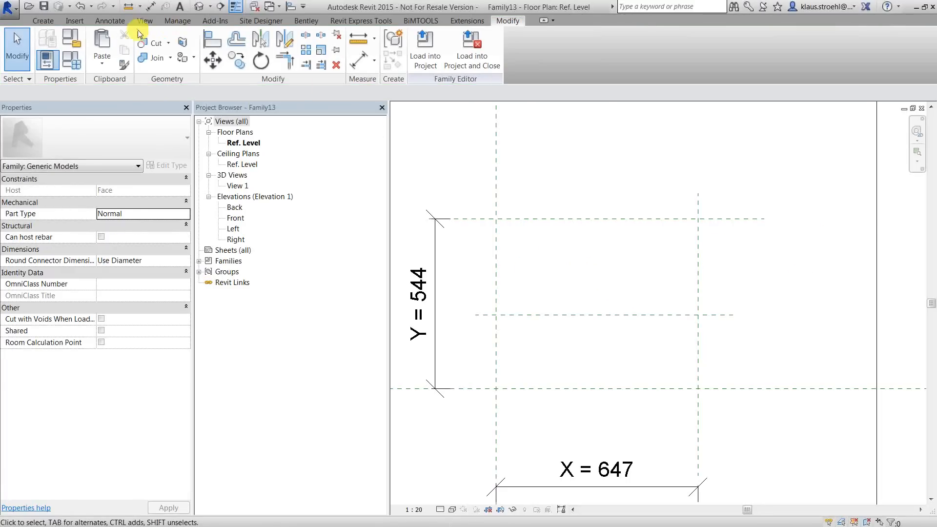
Draw a vertical reference line about 160 mm long just above the middle horizontal reference plane, between the two vertical planes
{"action": "left_click", "coordinate": [43, 21]}
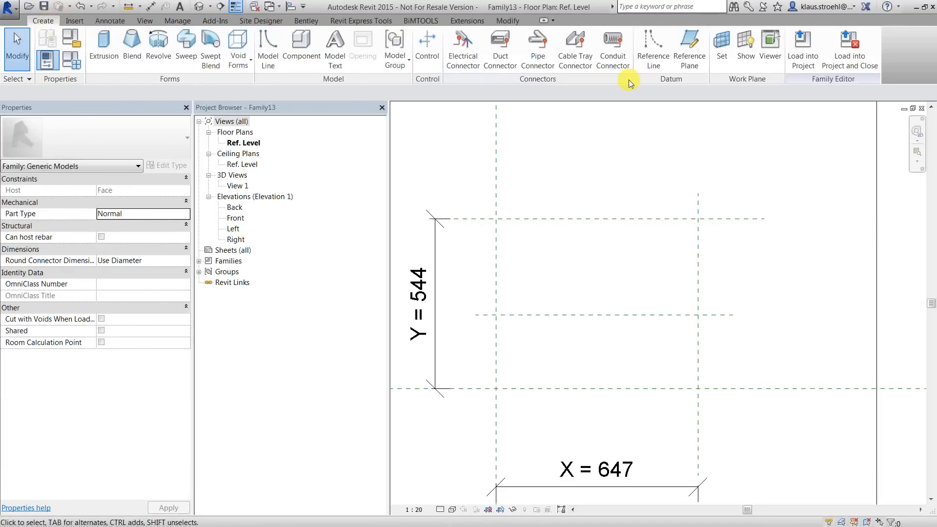
{"action": "left_click", "coordinate": [663, 52]}
{"action": "left_click", "coordinate": [593, 300]}
{"action": "left_click", "coordinate": [594, 251]}
{"action": "key", "text": "Escape"}
{"action": "key", "text": "Escape"}
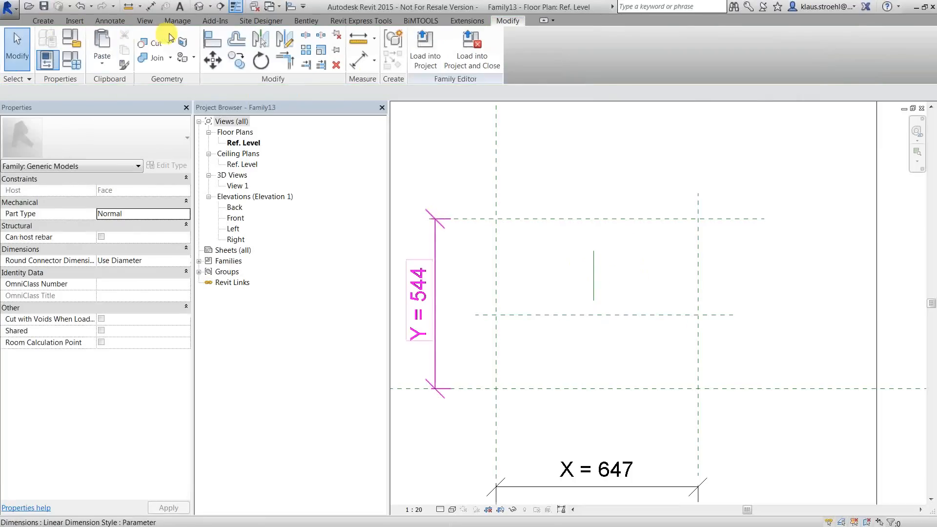
Add an aligned dimension between the two endpoints of the vertical reference line, placed to its right
{"action": "left_click", "coordinate": [151, 7]}
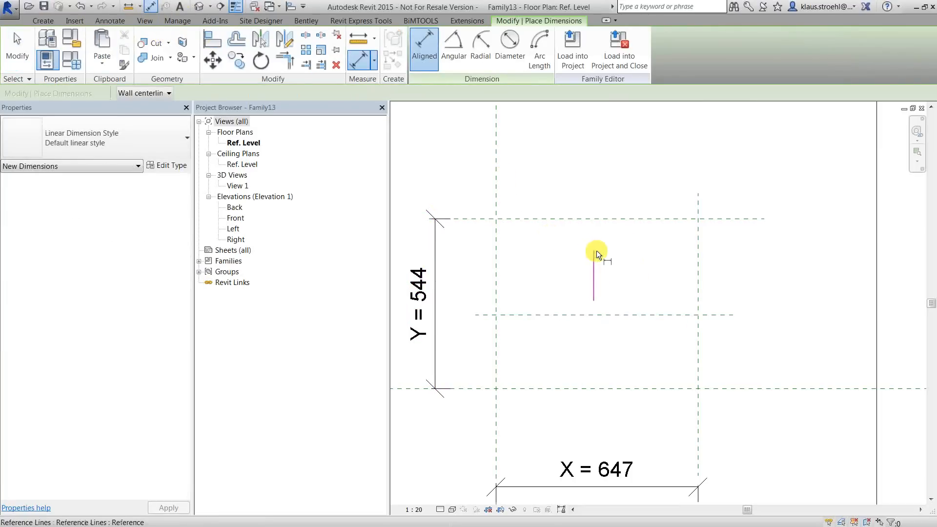
{"action": "left_click", "coordinate": [596, 251]}
{"action": "left_click", "coordinate": [596, 301]}
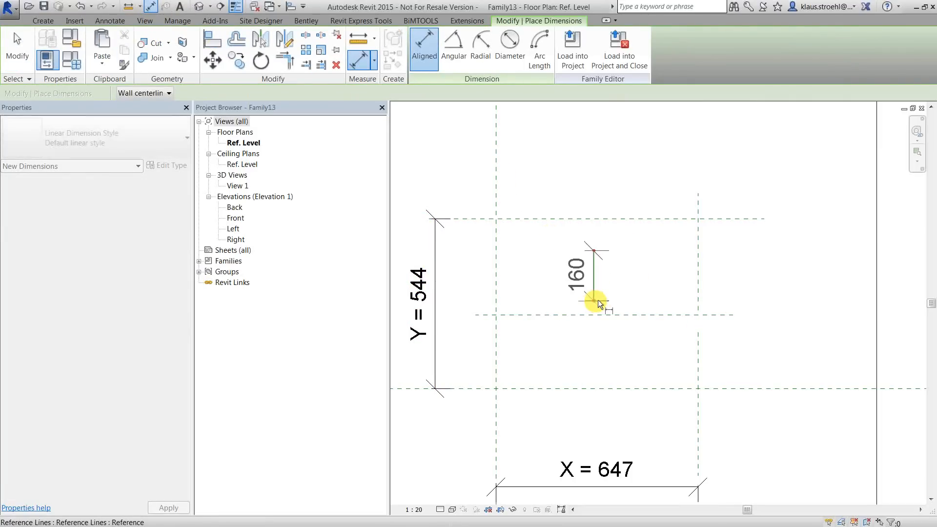
{"action": "left_click", "coordinate": [644, 286]}
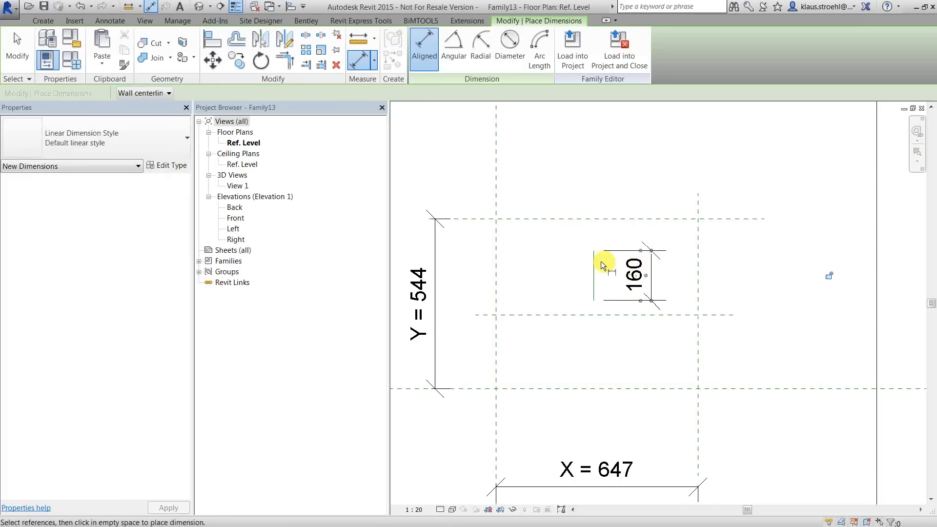
{"action": "key", "text": "Escape"}
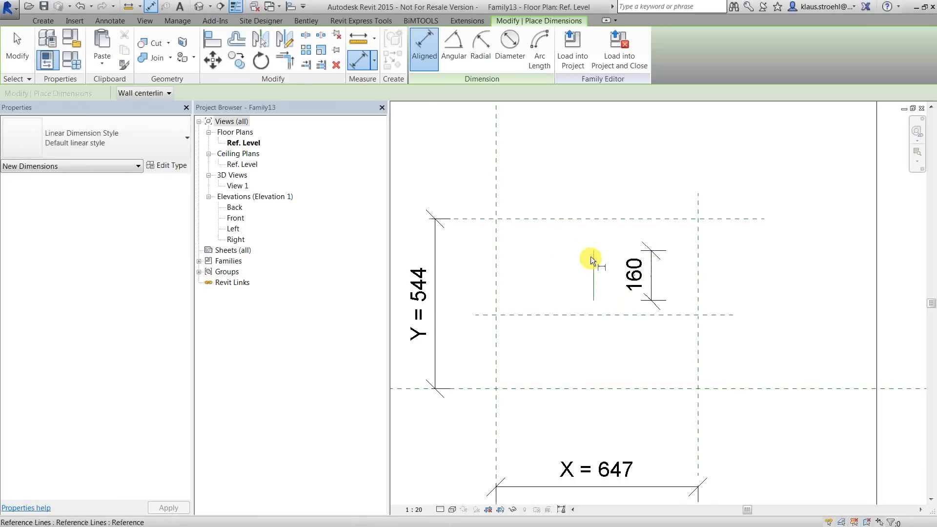
{"action": "key", "text": "Escape"}
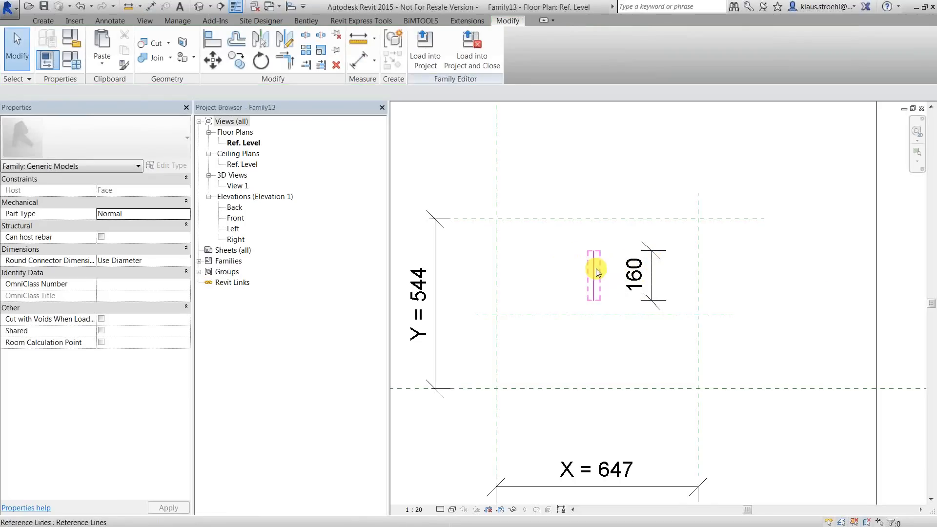
Label the reference line's length dimension with a new instance parameter named SpigotLength
{"action": "left_click", "coordinate": [596, 272]}
{"action": "left_click", "coordinate": [653, 275]}
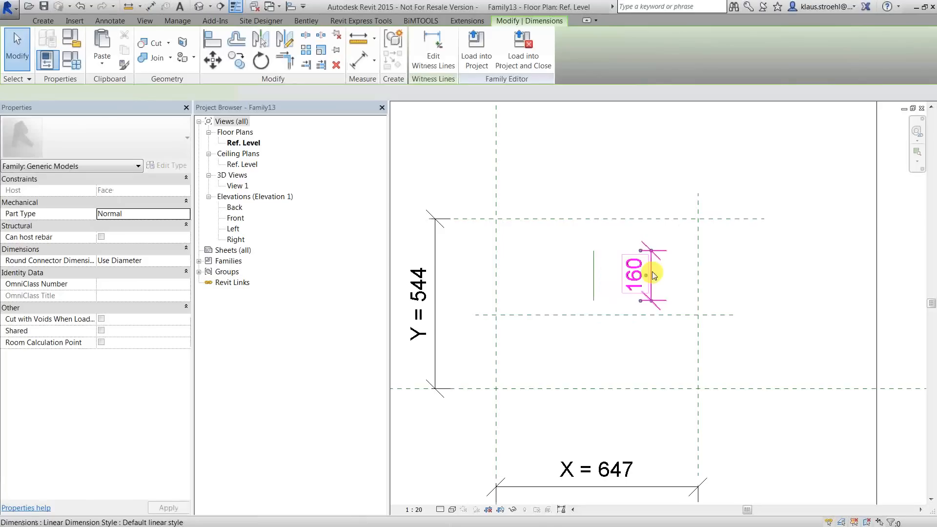
{"action": "left_click", "coordinate": [286, 93]}
{"action": "left_click", "coordinate": [284, 113]}
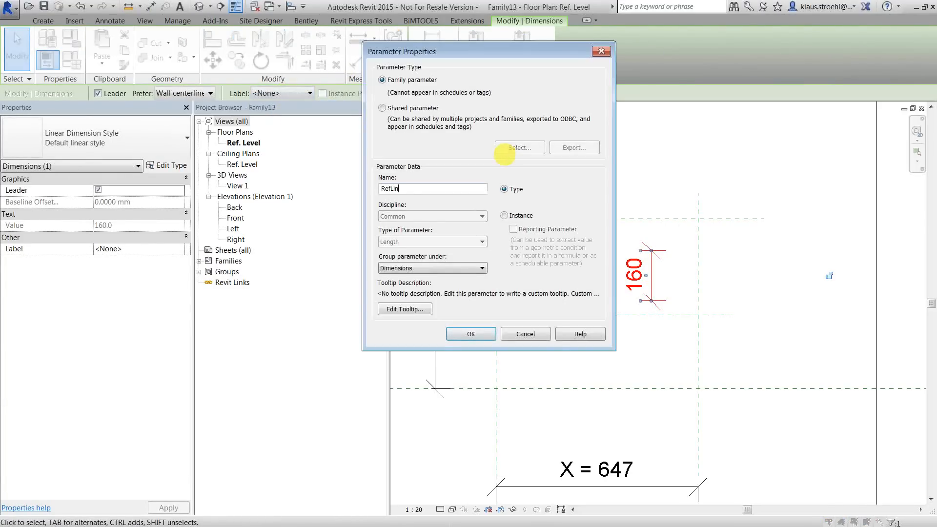
{"action": "type", "text": "SpigotLength"}
{"action": "left_click", "coordinate": [504, 216]}
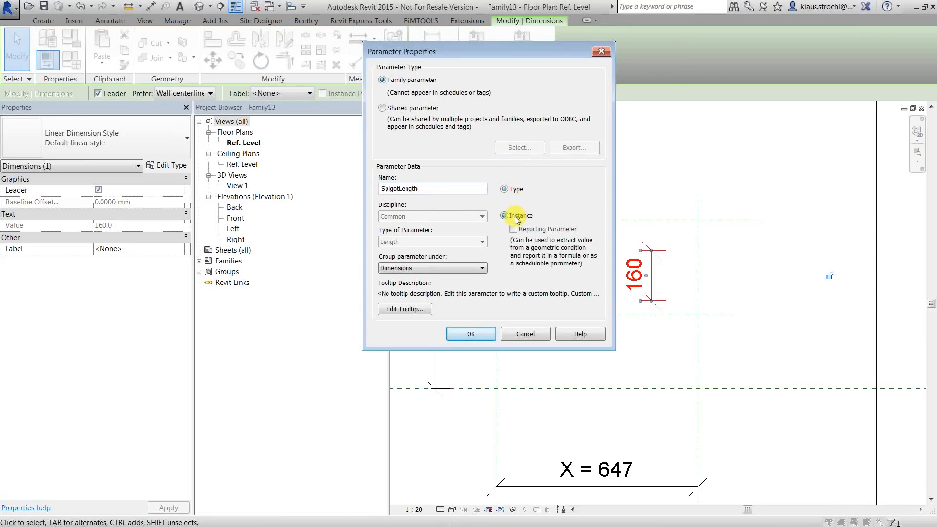
{"action": "left_click", "coordinate": [468, 332]}
{"action": "left_click", "coordinate": [592, 157]}
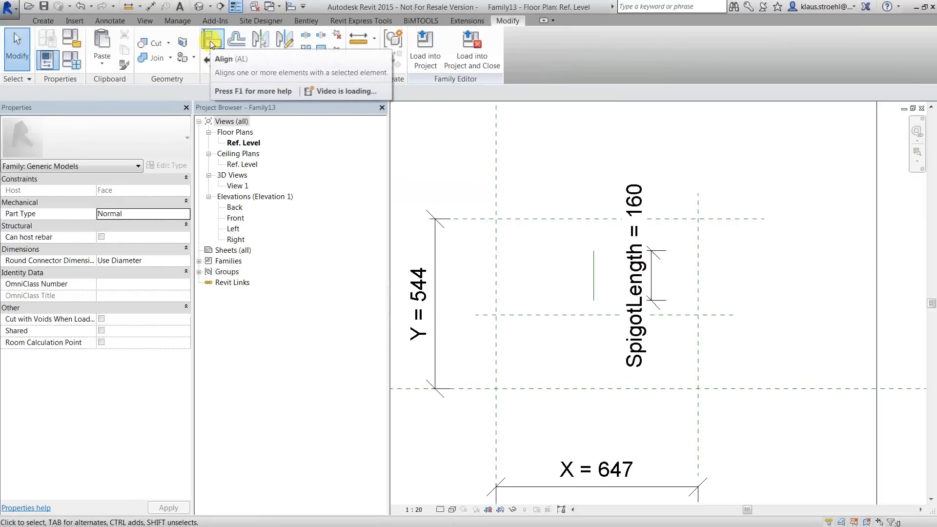
Add an aligned dimension from the horizontal centre plane to the middle horizontal reference plane
{"action": "left_click", "coordinate": [151, 7]}
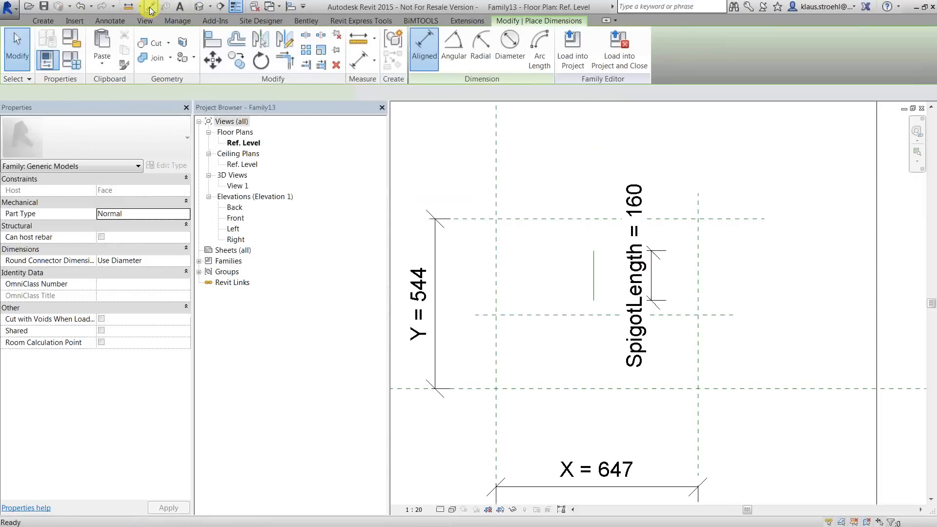
{"action": "left_click", "coordinate": [475, 386]}
{"action": "left_click", "coordinate": [479, 316]}
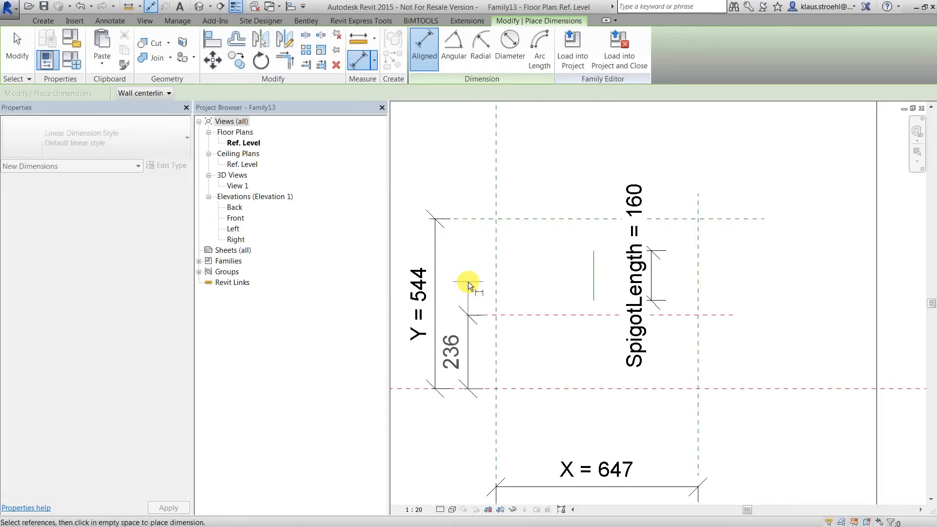
{"action": "left_click", "coordinate": [469, 281]}
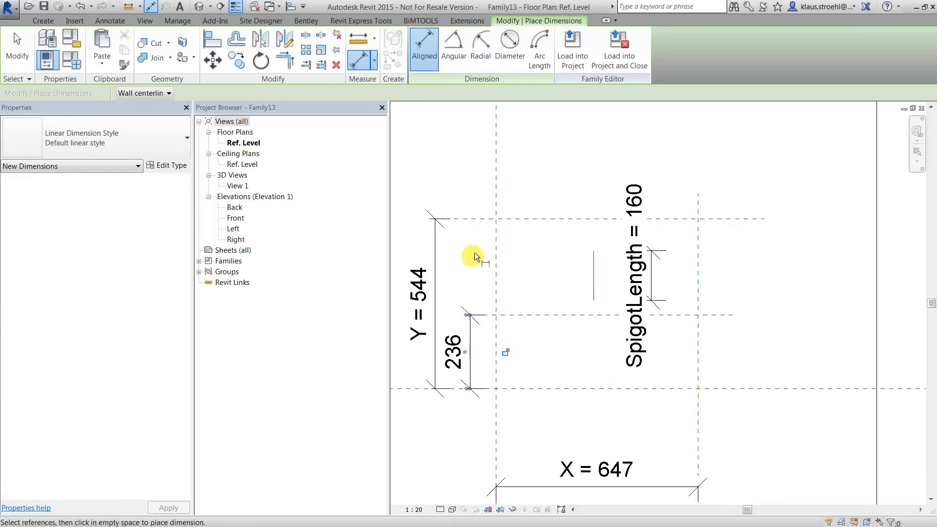
{"action": "key", "text": "Escape"}
Label the dimension between the horizontal centre plane and the middle reference plane with a new instance parameter named ey
{"action": "left_click", "coordinate": [470, 340]}
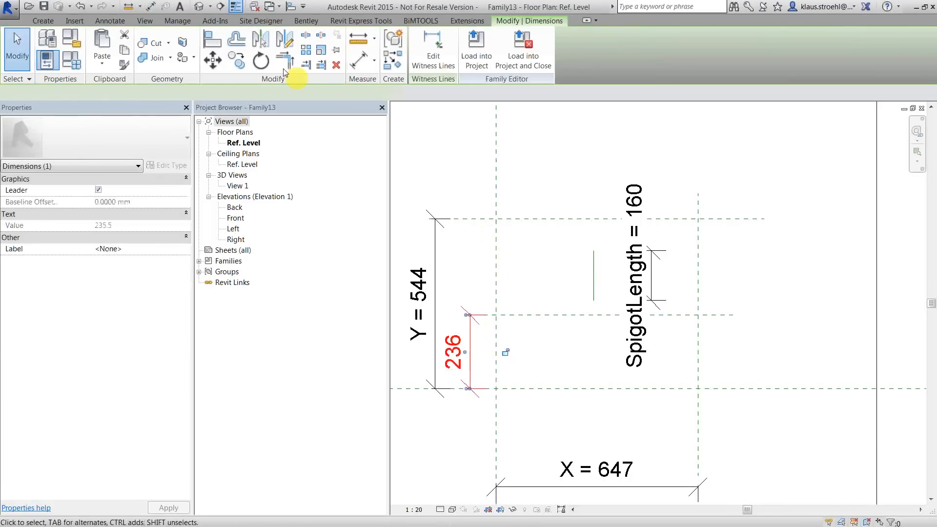
{"action": "left_click", "coordinate": [282, 94]}
{"action": "left_click", "coordinate": [278, 115]}
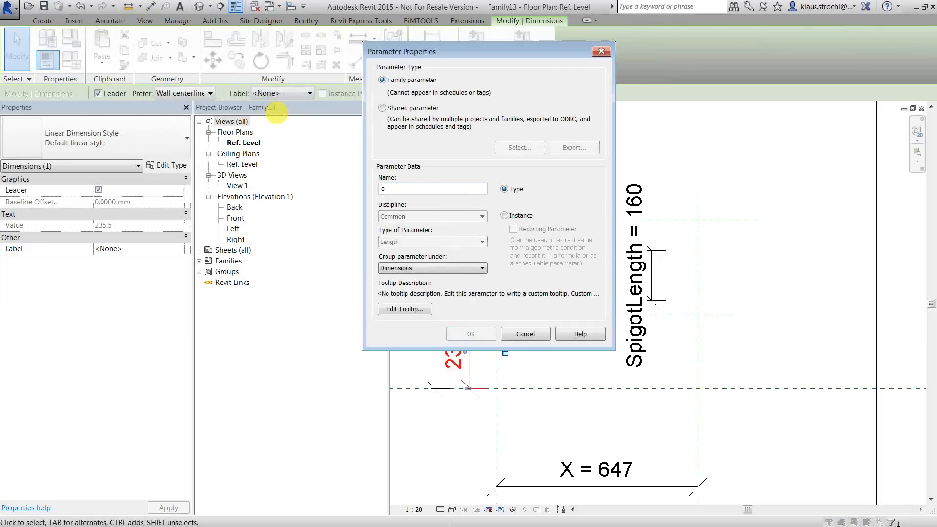
{"action": "type", "text": "e"}
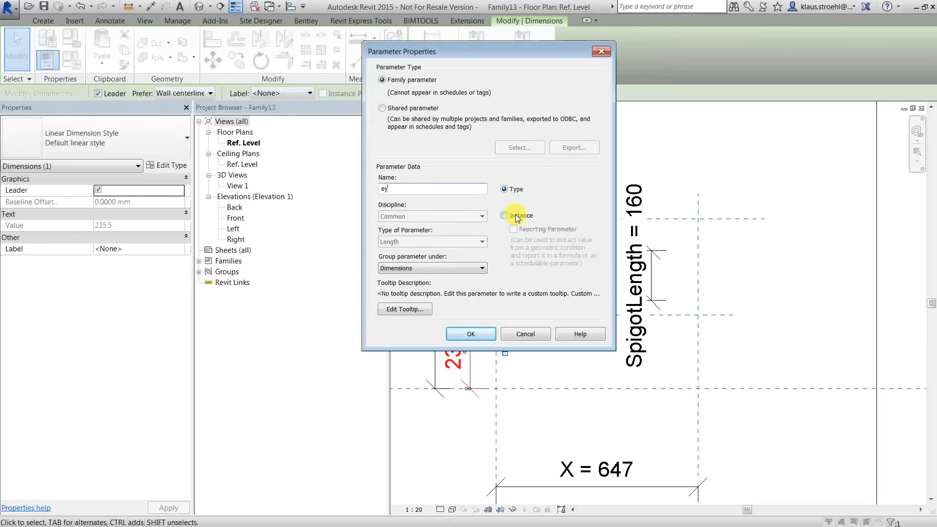
{"action": "left_click", "coordinate": [517, 218]}
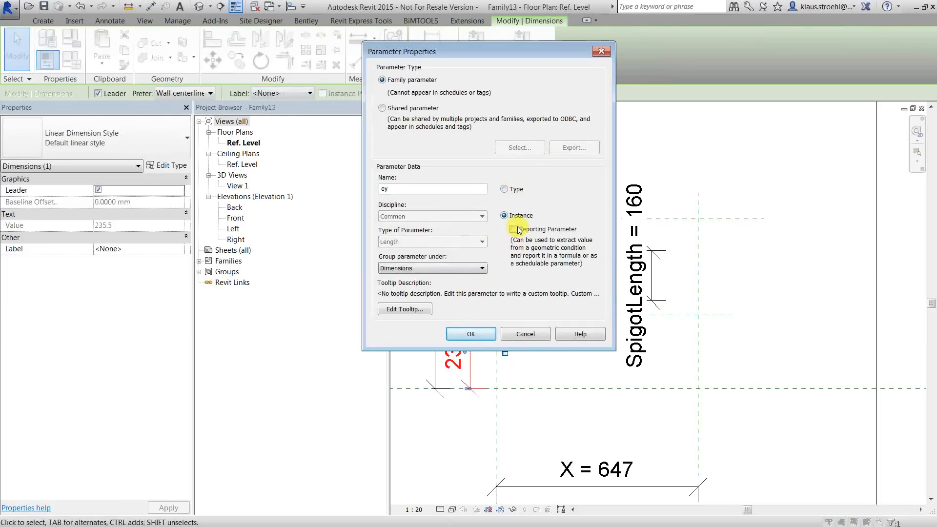
{"action": "left_click", "coordinate": [472, 334]}
{"action": "left_click", "coordinate": [540, 353]}
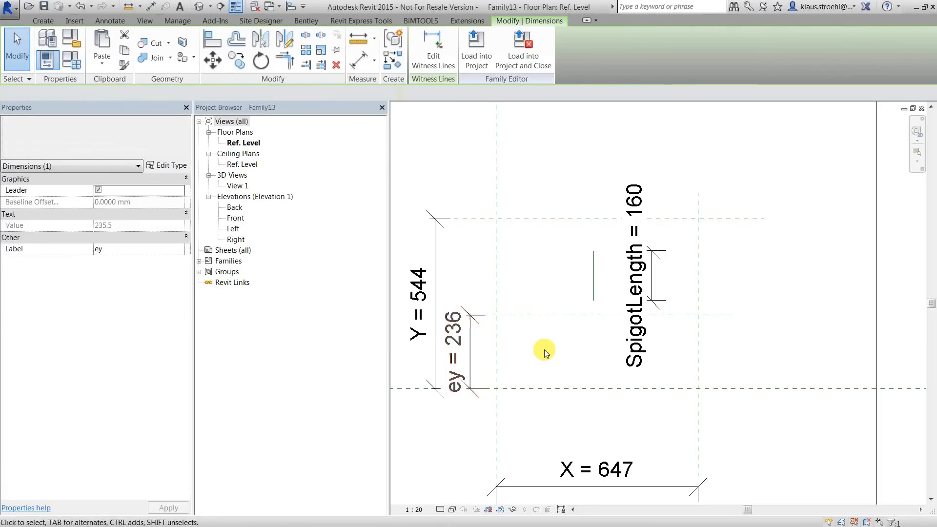
Add an aligned dimension from the vertical centre plane to the reference line's lower endpoint, placed just above the X dimension
{"action": "left_click", "coordinate": [151, 7]}
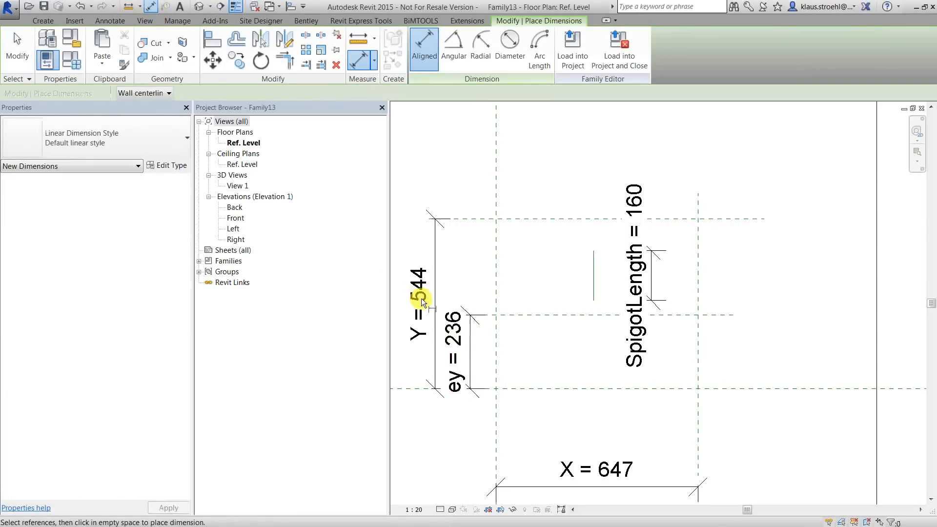
{"action": "left_click", "coordinate": [496, 294]}
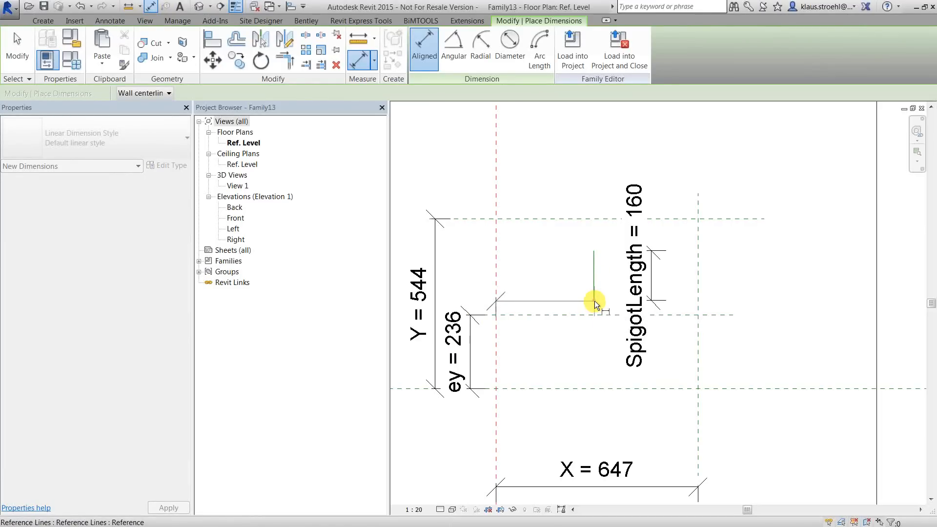
{"action": "left_click", "coordinate": [594, 301]}
{"action": "left_click", "coordinate": [644, 438]}
{"action": "key", "text": "Escape"}
{"action": "key", "text": "Escape"}
Place the horizontal dimension to the reference line's lower endpoint above X and label it with a new instance parameter named ex
{"action": "left_click", "coordinate": [548, 432]}
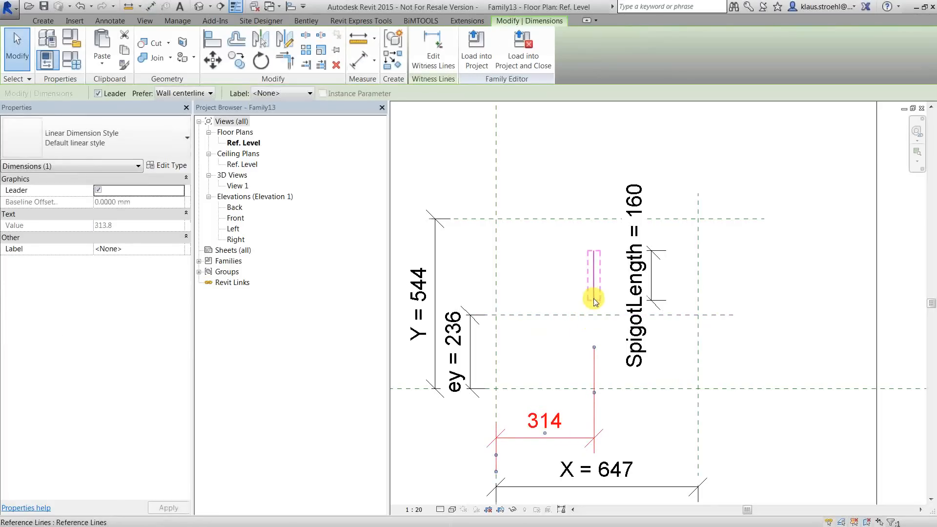
{"action": "left_click", "coordinate": [272, 93]}
{"action": "left_click", "coordinate": [292, 107]}
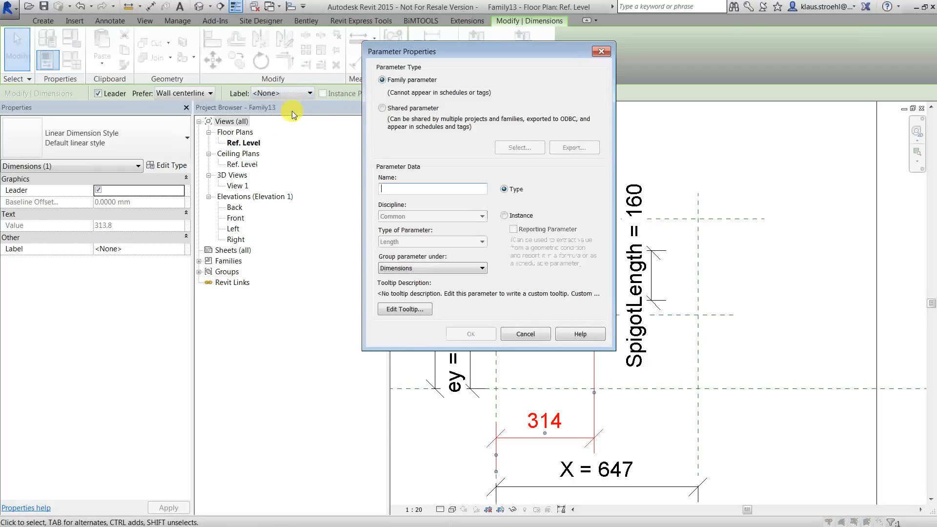
{"action": "type", "text": "ex"}
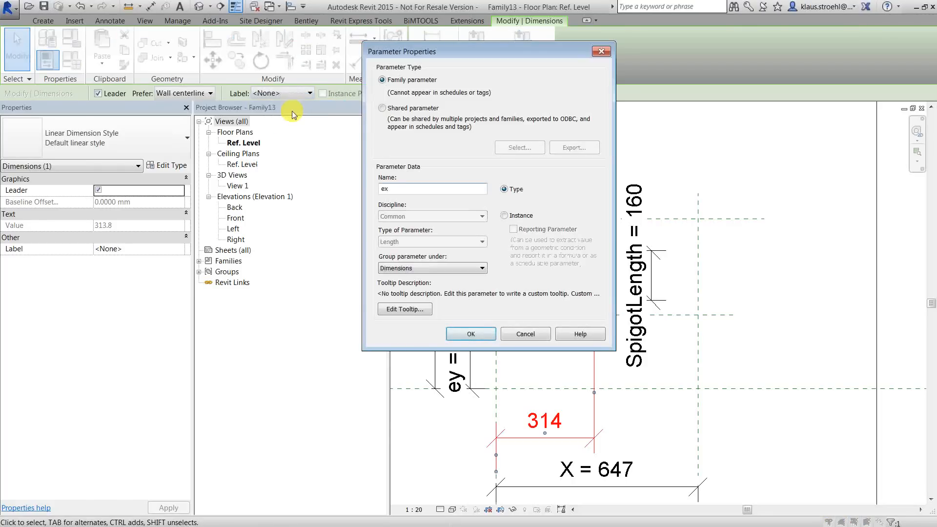
{"action": "left_click", "coordinate": [512, 216]}
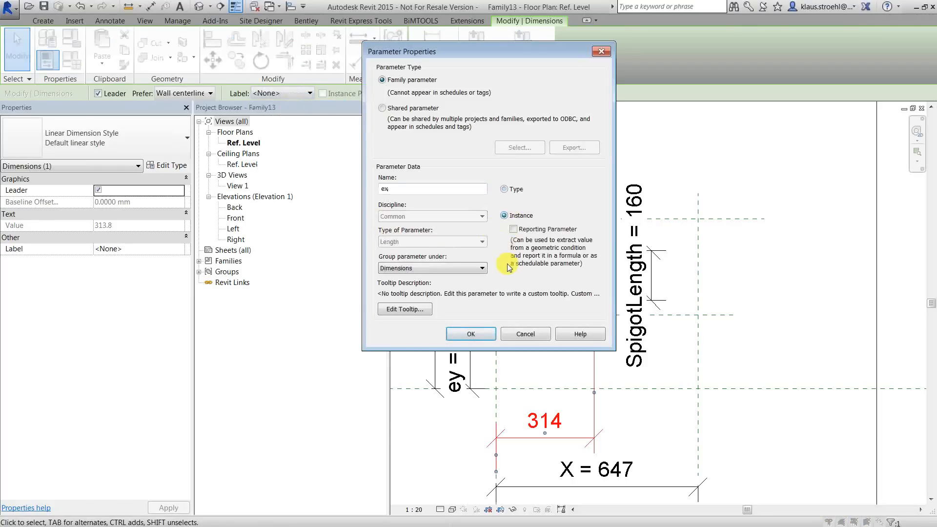
{"action": "left_click", "coordinate": [476, 331]}
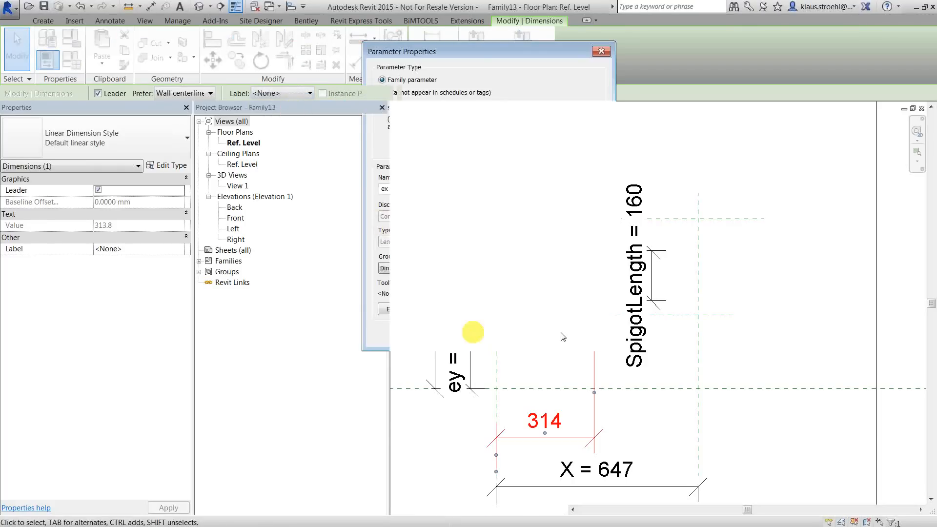
{"action": "left_click", "coordinate": [805, 276]}
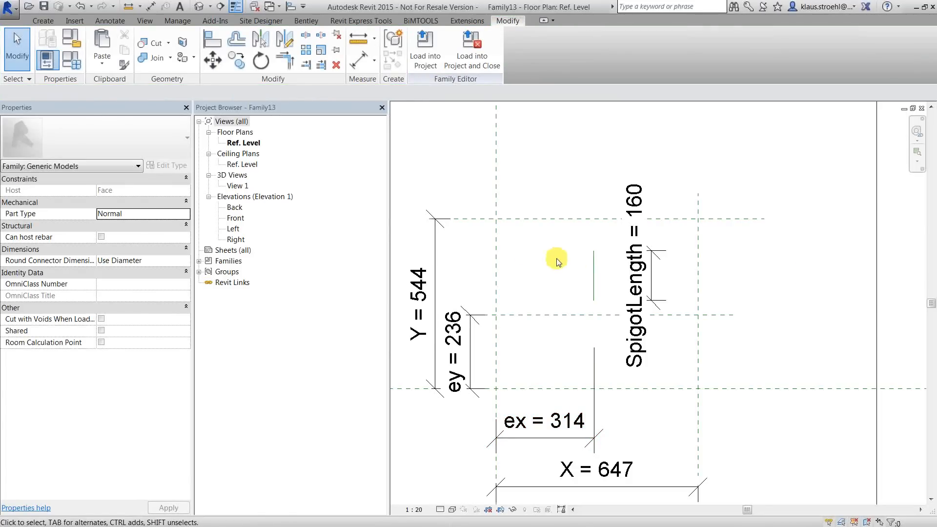
Align the reference line's lower endpoint to the middle horizontal reference plane and lock the alignment
{"action": "left_click", "coordinate": [210, 41]}
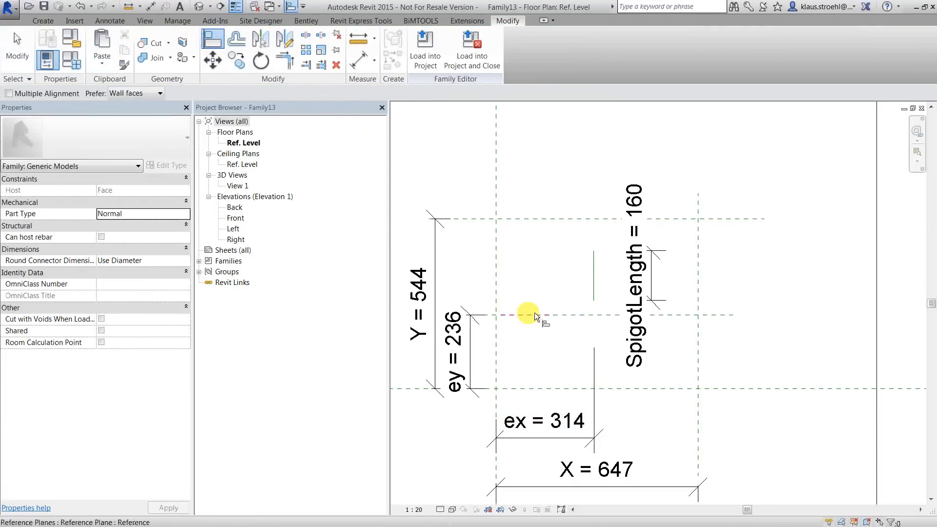
{"action": "left_click", "coordinate": [595, 300]}
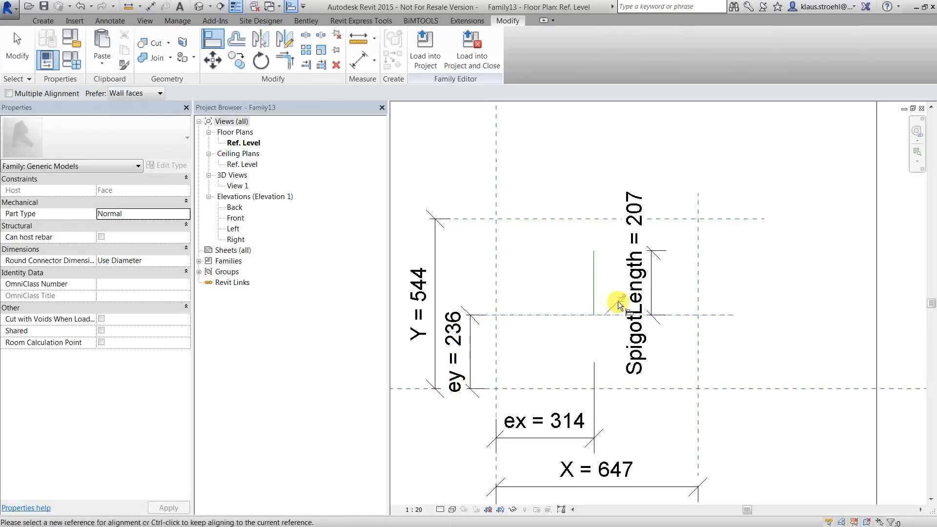
{"action": "key", "text": "Escape"}
{"action": "key", "text": "Escape"}
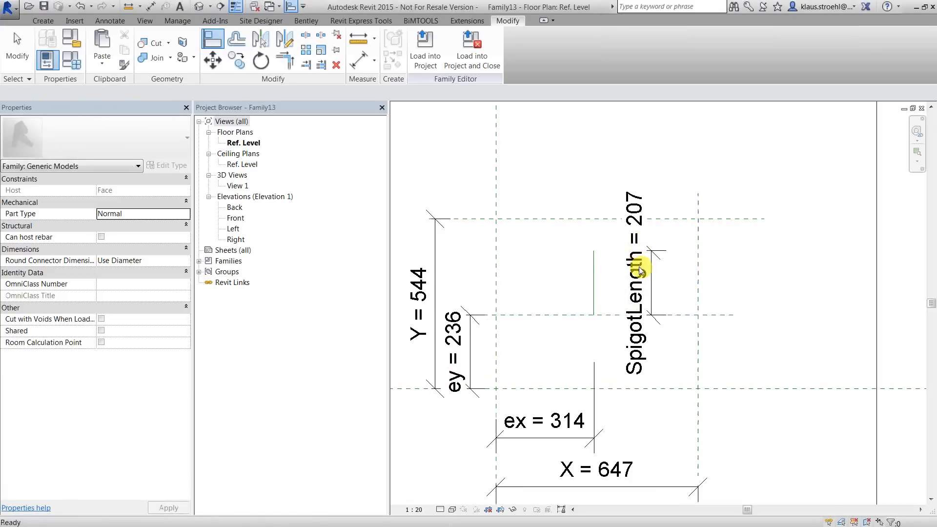
Add an angular dimension between the middle horizontal reference plane and the reference line, with its arc outside the Y dimension
{"action": "left_click", "coordinate": [150, 9]}
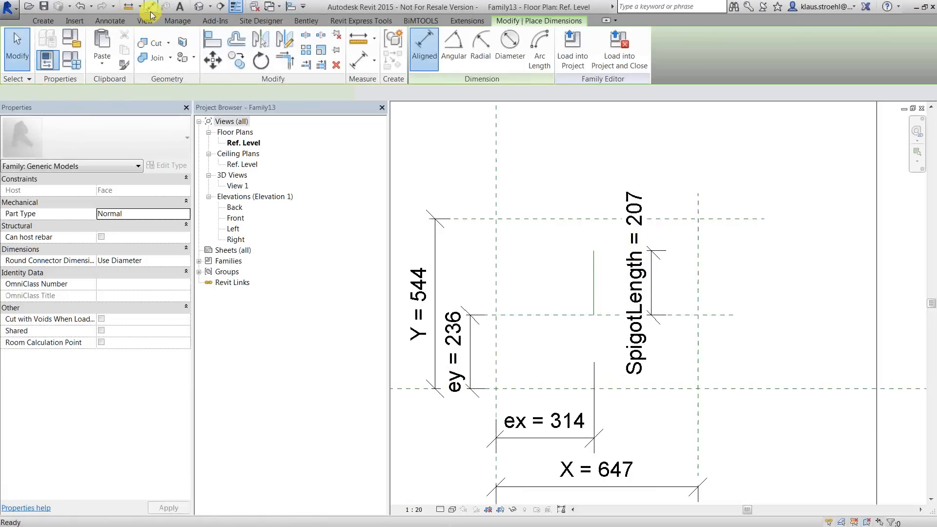
{"action": "left_click", "coordinate": [461, 49]}
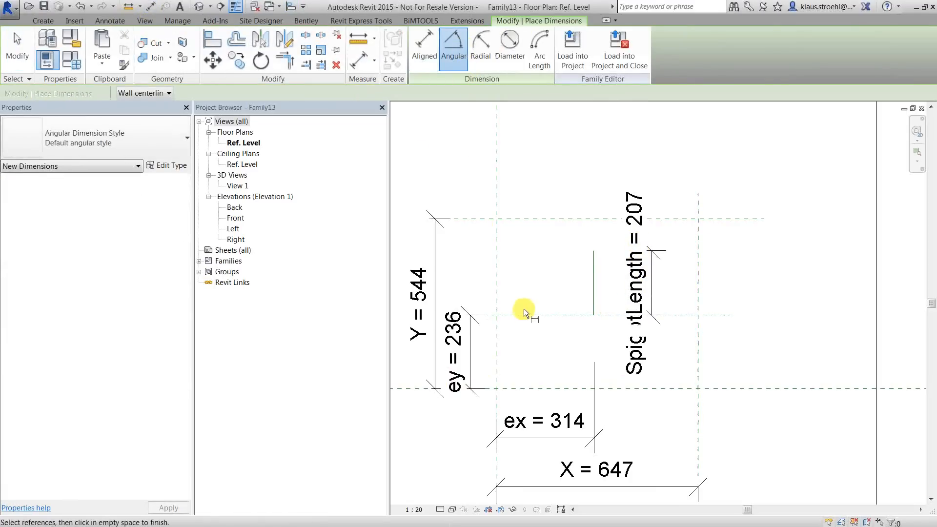
{"action": "left_click", "coordinate": [570, 315]}
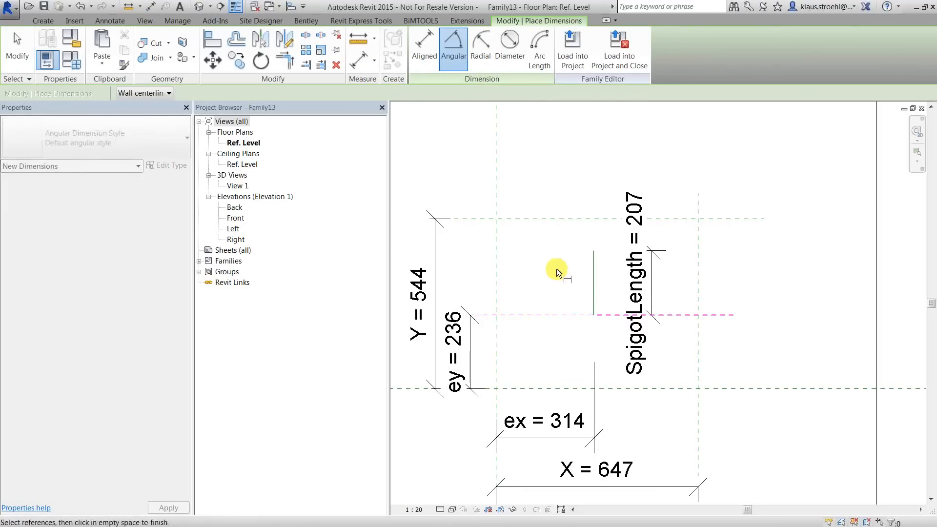
{"action": "left_click", "coordinate": [593, 273]}
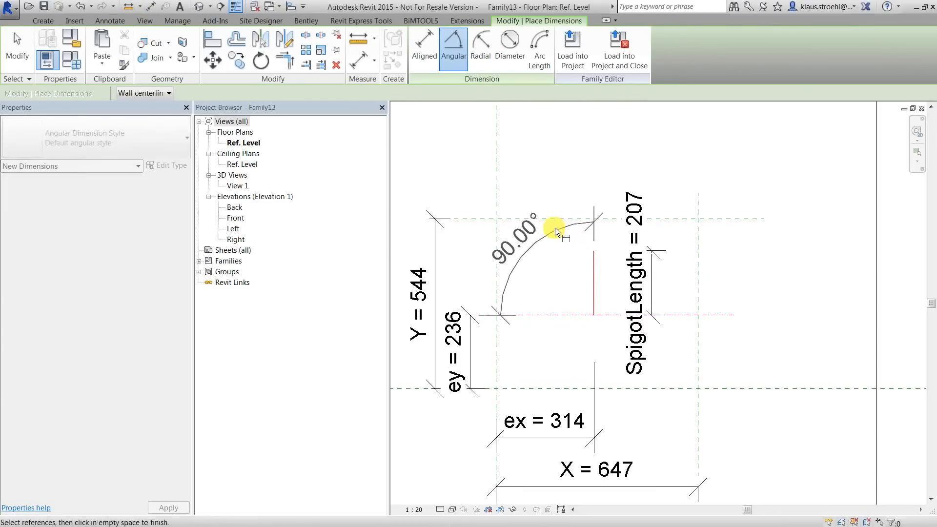
{"action": "scroll", "coordinate": [435, 197], "scroll_direction": "down", "scroll_amount": 2}
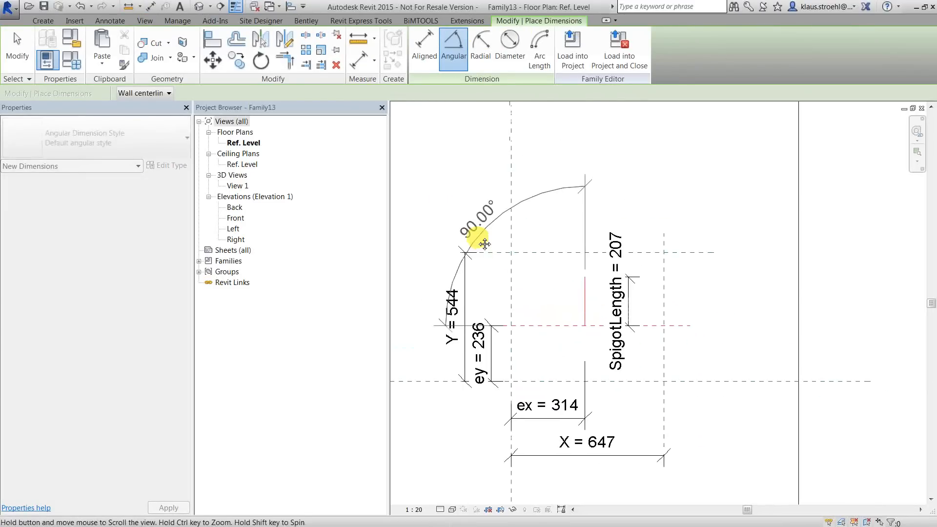
{"action": "left_click", "coordinate": [431, 195]}
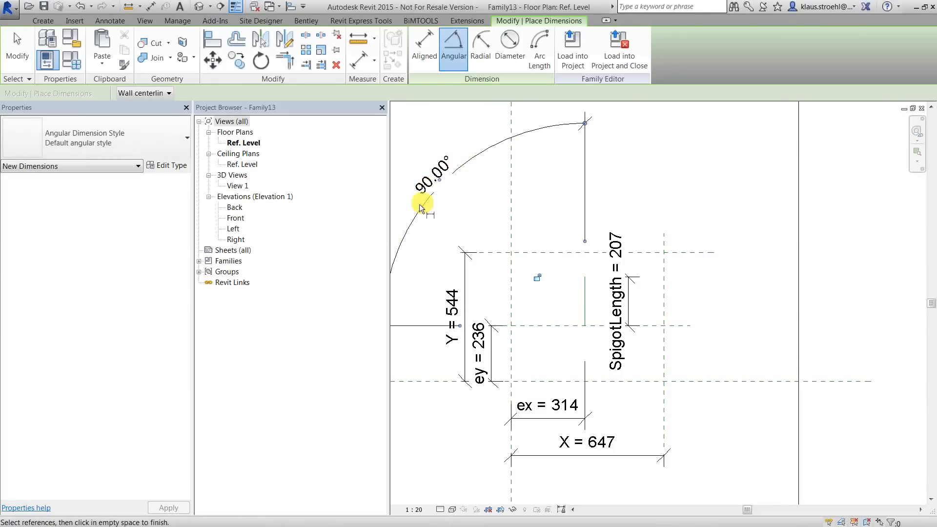
{"action": "key", "text": "Escape"}
{"action": "key", "text": "Escape"}
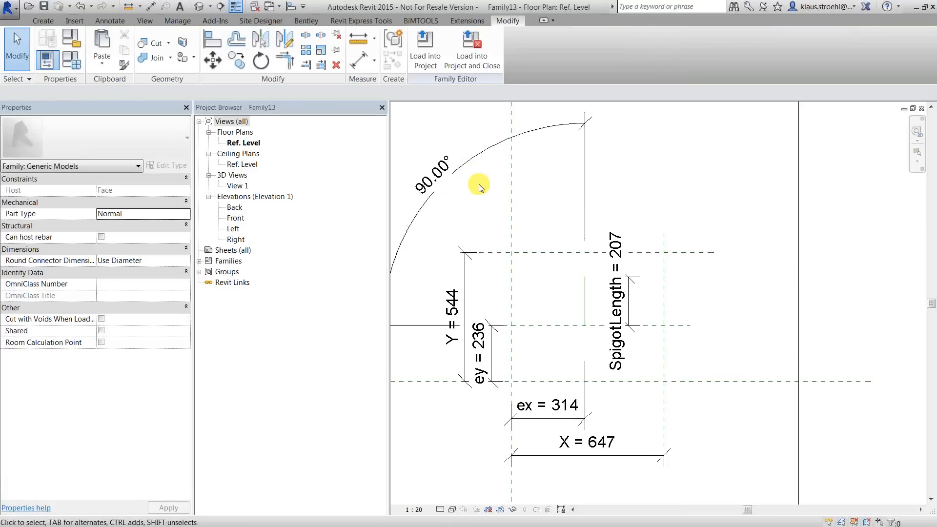
Set the angle between the middle horizontal reference plane and the reference line to 135°
{"action": "left_click", "coordinate": [458, 163]}
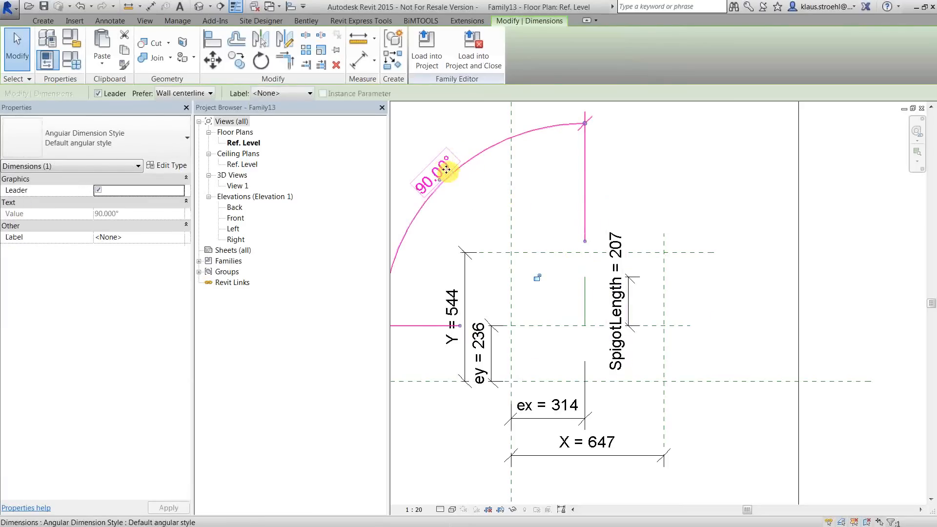
{"action": "left_click", "coordinate": [583, 295]}
{"action": "left_click", "coordinate": [431, 179]}
{"action": "type", "text": "135"}
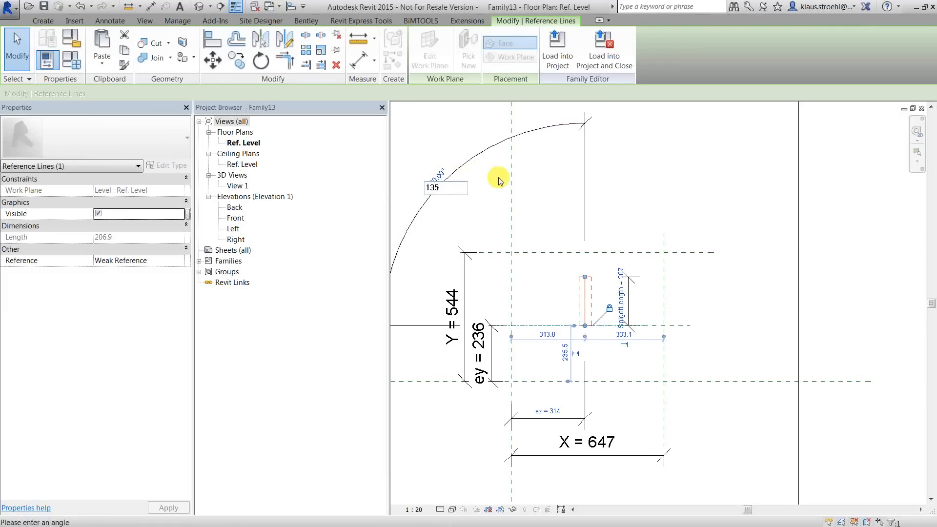
{"action": "key", "text": "Return"}
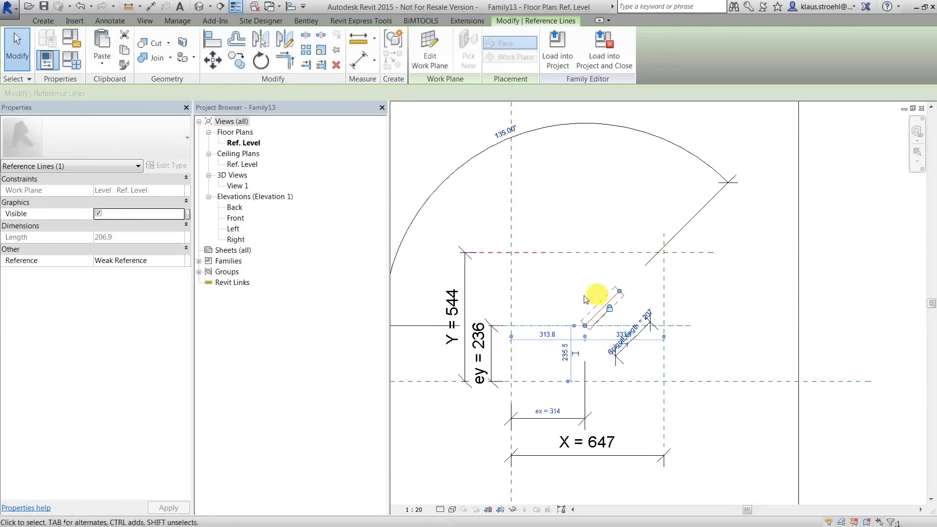
{"action": "left_click", "coordinate": [565, 286]}
{"action": "left_click", "coordinate": [603, 308]}
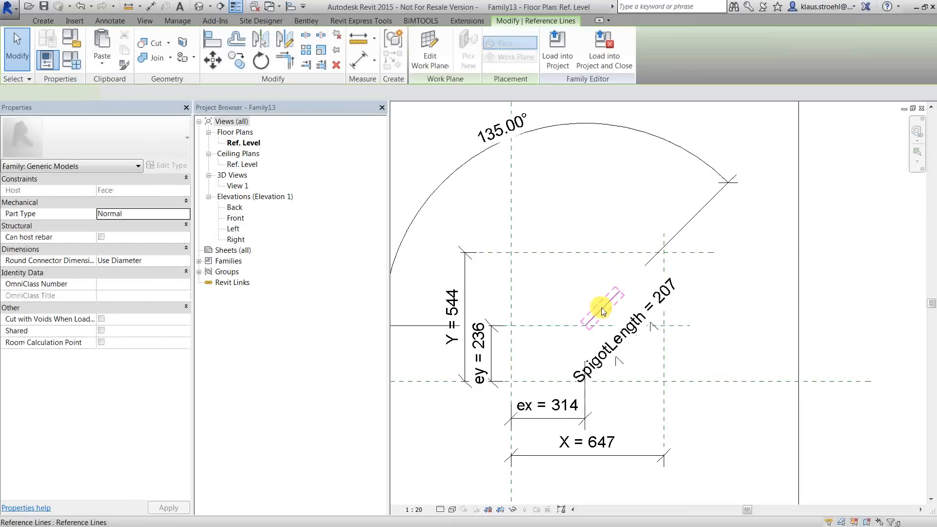
{"action": "left_click", "coordinate": [586, 237]}
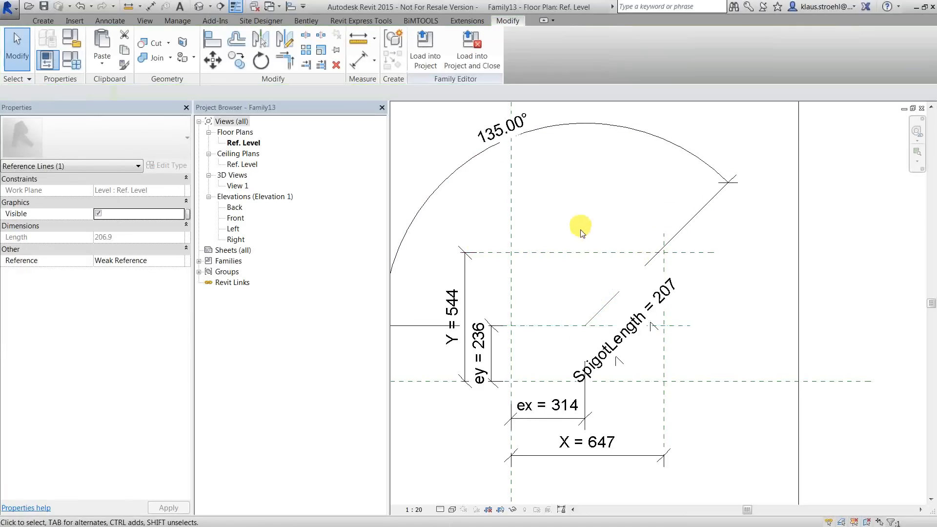
Set the ey dimension to 300 mm to flex the middle horizontal reference plane
{"action": "left_click", "coordinate": [480, 348]}
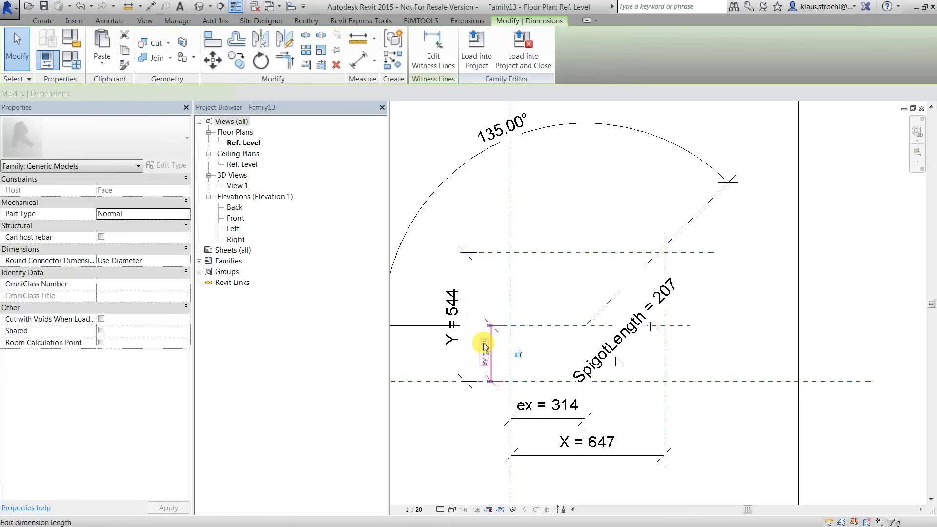
{"action": "left_click", "coordinate": [483, 347]}
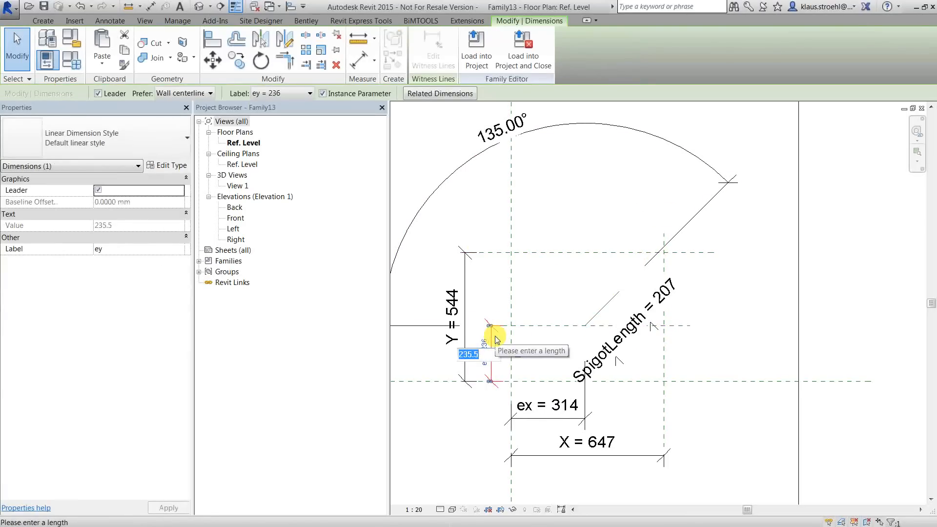
{"action": "type", "text": "300"}
{"action": "key", "text": "Return"}
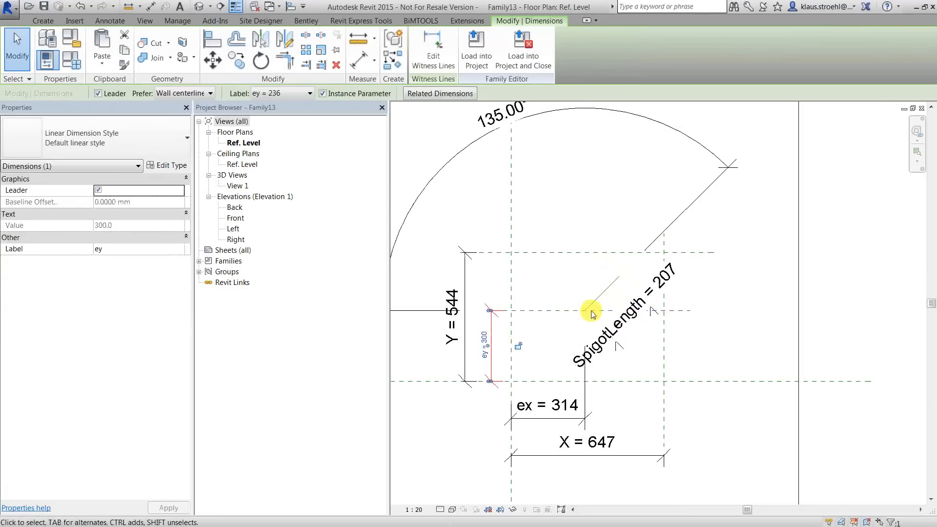
Set the ex dimension to 400 mm to flex the reference line's horizontal position
{"action": "left_click", "coordinate": [547, 409]}
{"action": "left_click", "coordinate": [540, 411]}
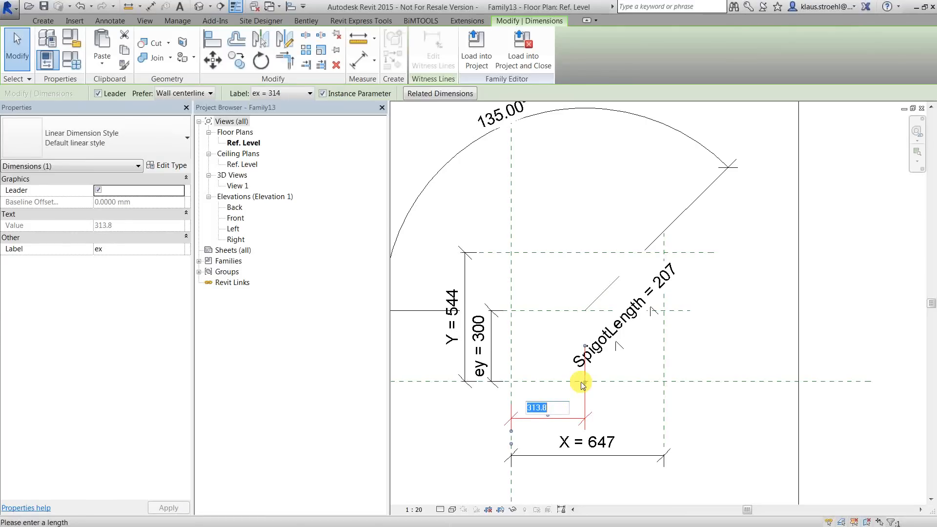
{"action": "type", "text": "400"}
{"action": "key", "text": "Return"}
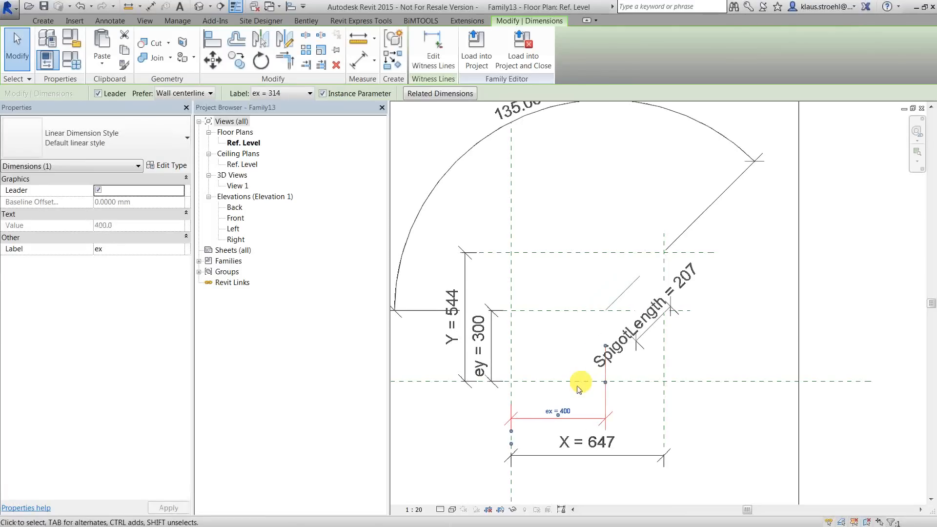
Set the ex dimension to 200 mm
{"action": "left_click", "coordinate": [572, 412]}
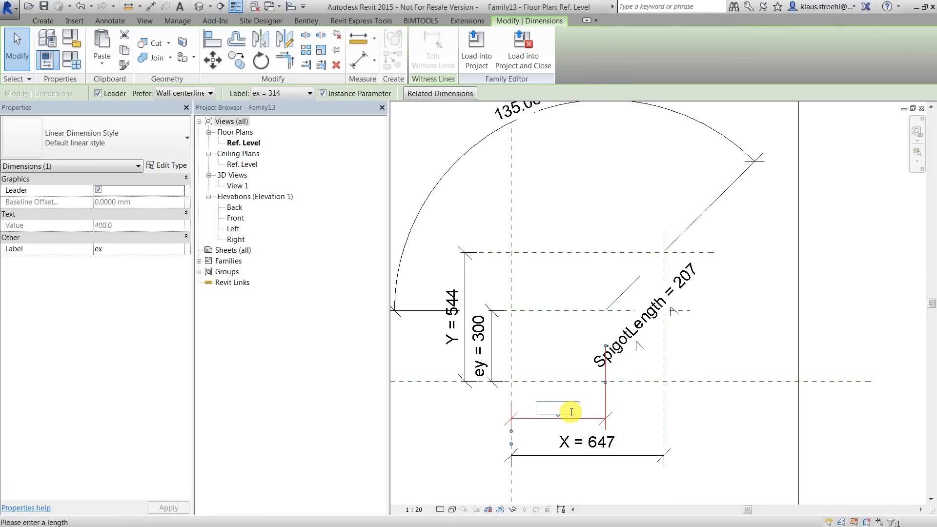
{"action": "key", "text": "Return"}
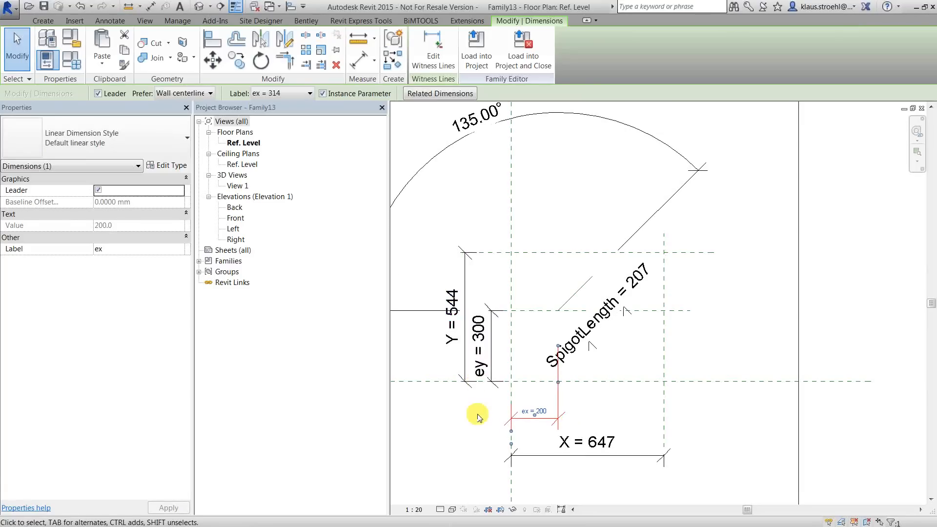
{"action": "scroll", "coordinate": [527, 411], "scroll_direction": "up", "scroll_amount": 2}
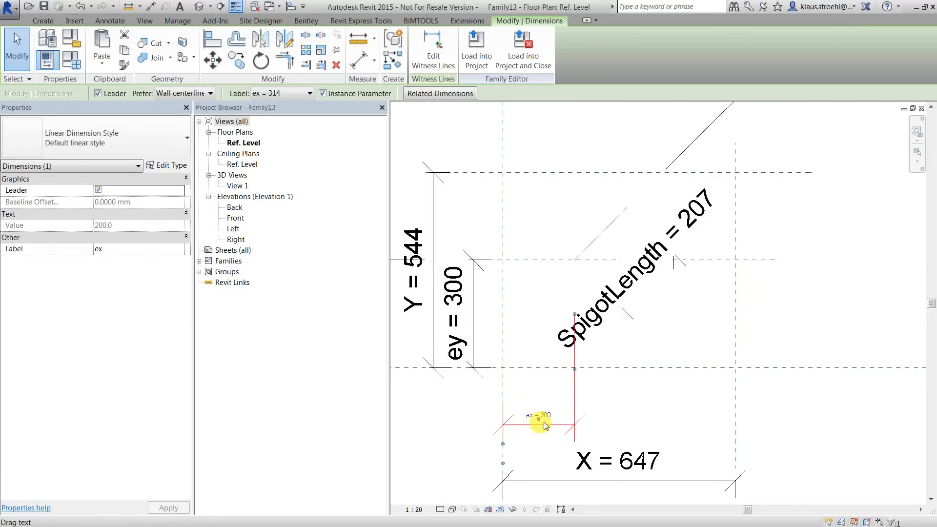
{"action": "scroll", "coordinate": [557, 414], "scroll_direction": "down", "scroll_amount": 2}
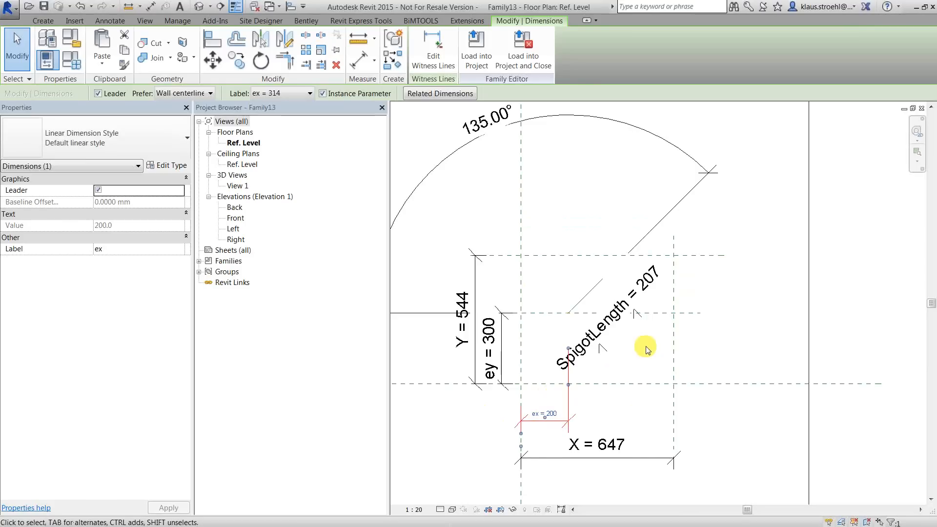
{"action": "left_click", "coordinate": [575, 274]}
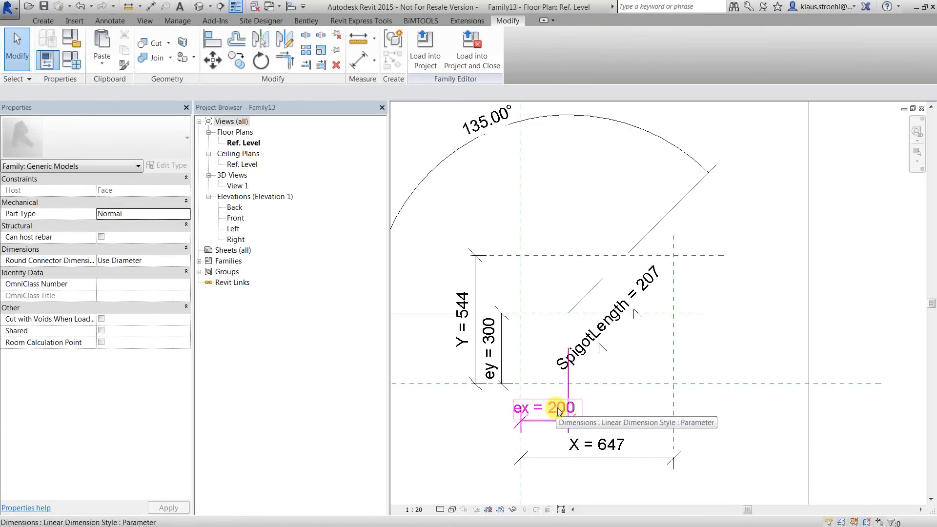
Try to set the reference line's angle to 270°
{"action": "left_click", "coordinate": [586, 300]}
{"action": "key", "text": "Escape"}
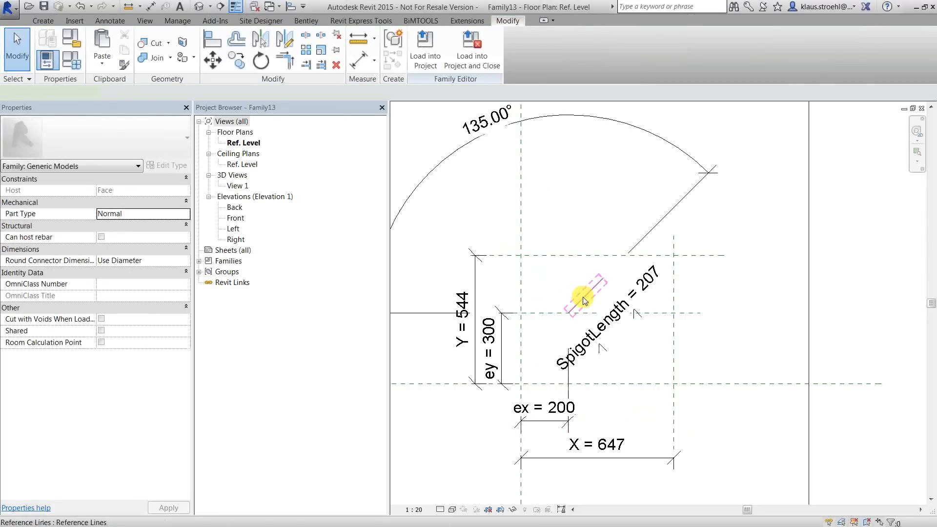
{"action": "left_click", "coordinate": [589, 294]}
{"action": "left_click", "coordinate": [490, 122]}
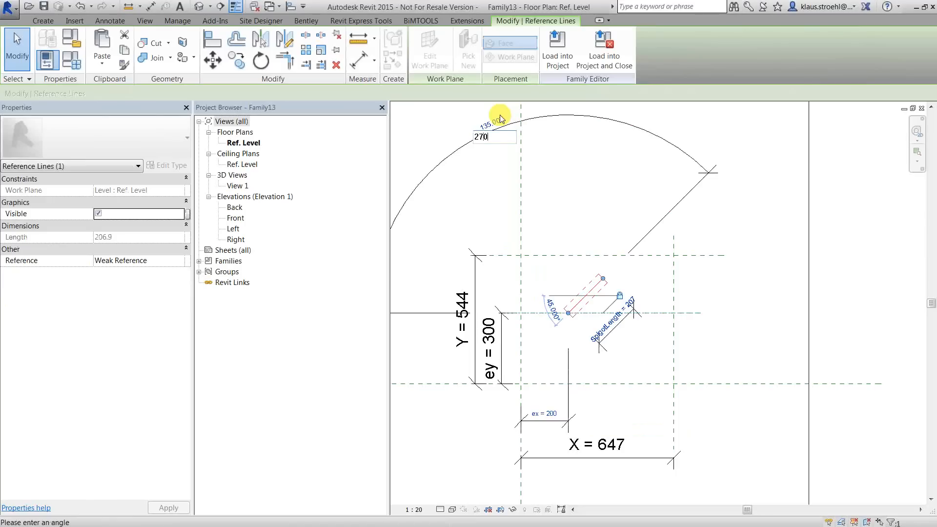
{"action": "type", "text": "270"}
{"action": "key", "text": "Return"}
Label the reference line's angular dimension with a new family parameter named Angle, defined as an instance parameter
{"action": "middle_click_drag", "start_coordinate": [495, 251], "coordinate": [548, 178]}
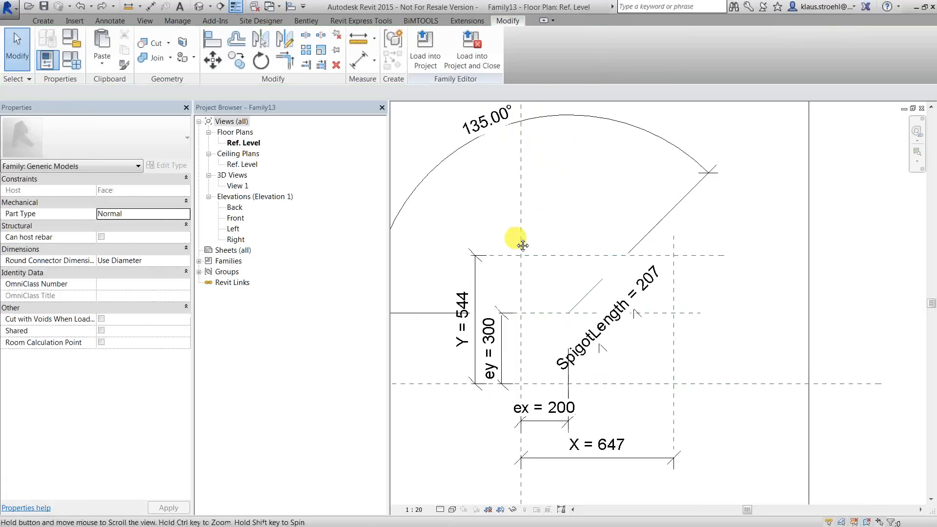
{"action": "scroll", "coordinate": [627, 268], "scroll_direction": "up", "scroll_amount": 3}
{"action": "left_click", "coordinate": [554, 191]}
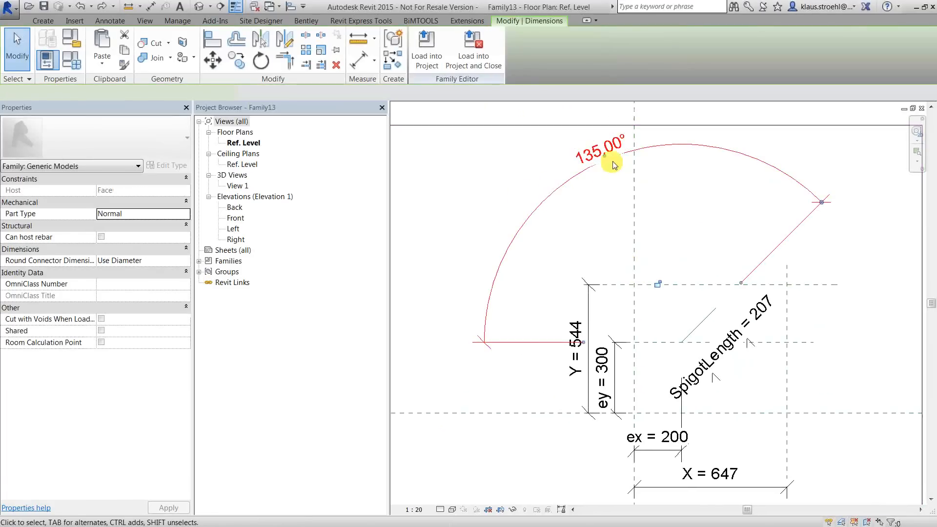
{"action": "left_click", "coordinate": [298, 94]}
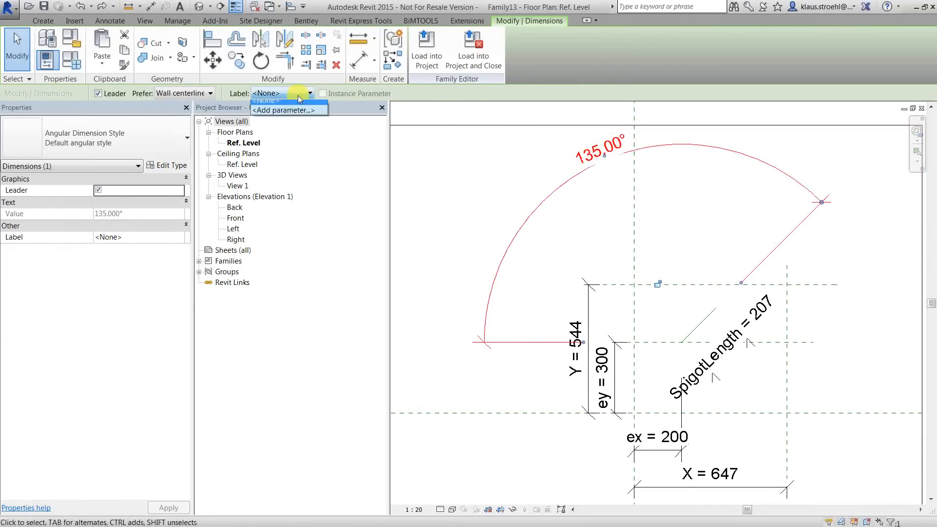
{"action": "left_click", "coordinate": [300, 116]}
{"action": "type", "text": "Angle"}
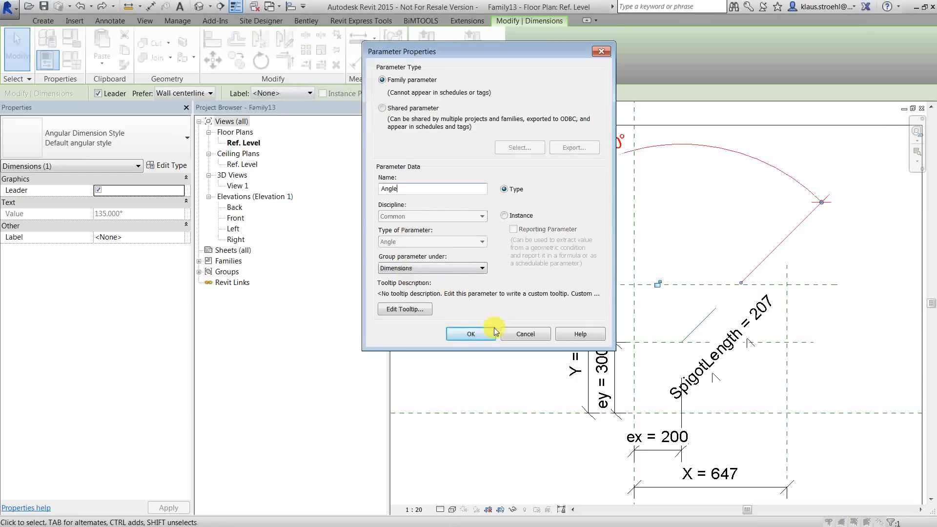
{"action": "left_click", "coordinate": [503, 216]}
{"action": "left_click", "coordinate": [485, 330]}
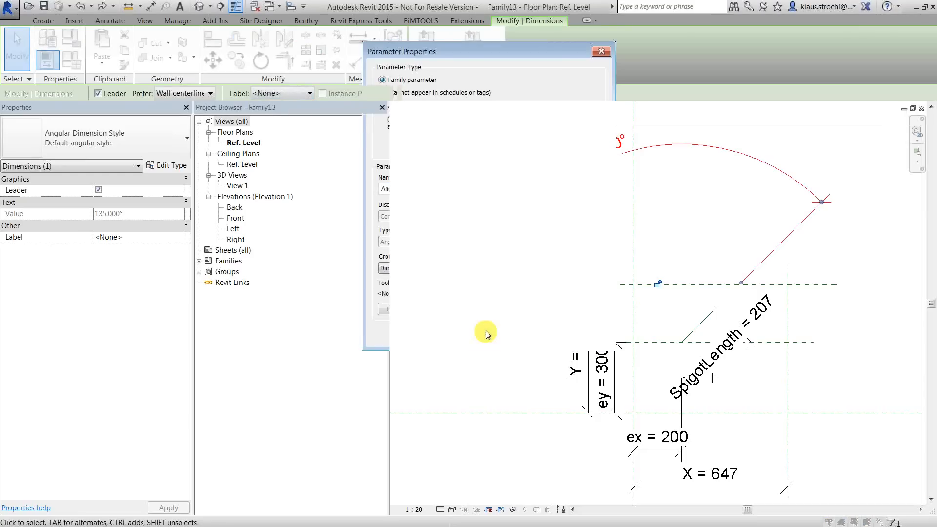
{"action": "left_click", "coordinate": [520, 199]}
{"action": "middle_click_drag", "start_coordinate": [675, 251], "coordinate": [640, 239]}
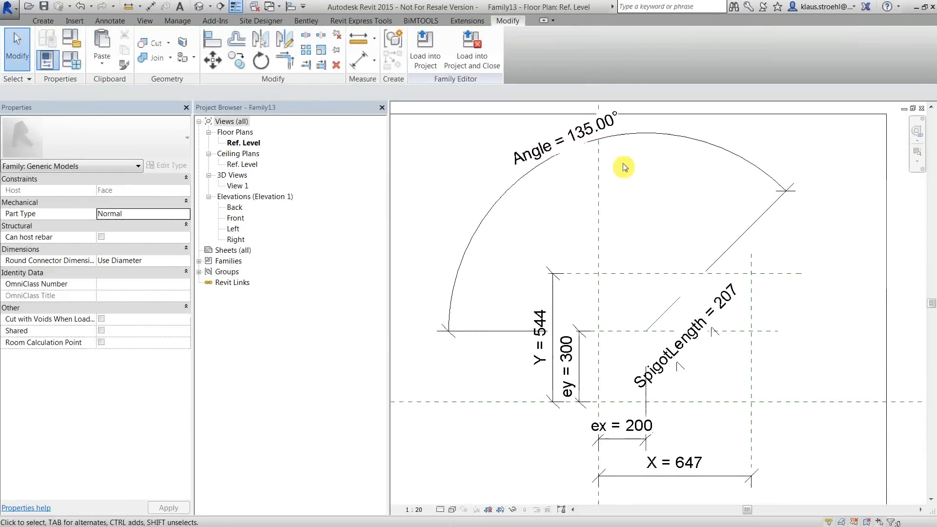
Set the Angle dimension to 270° to flex the reference line's rotation
{"action": "left_click", "coordinate": [626, 141]}
{"action": "left_click", "coordinate": [582, 139]}
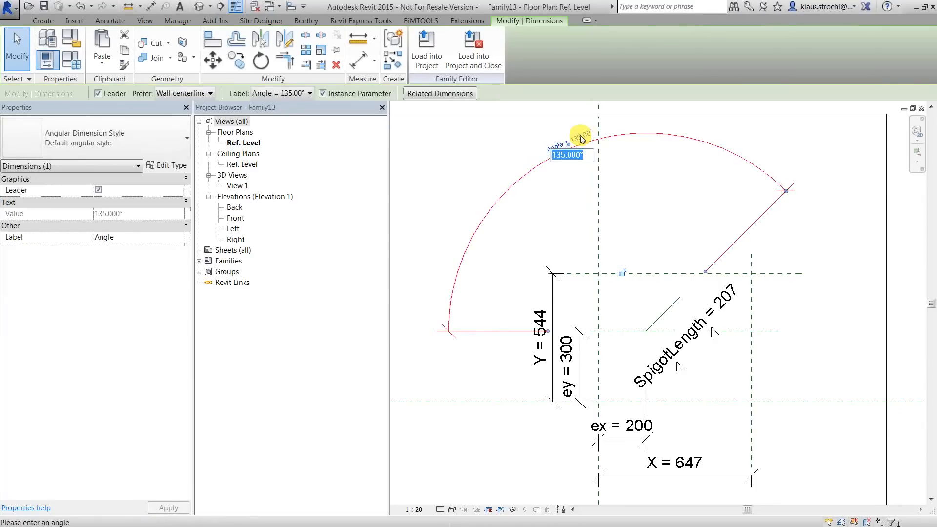
{"action": "key", "text": "Return"}
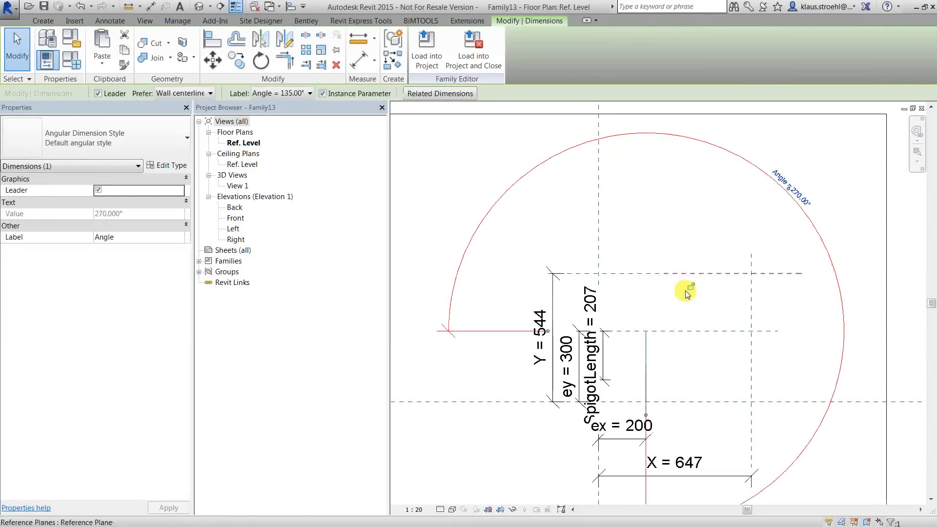
{"action": "middle_click_drag", "start_coordinate": [687, 287], "coordinate": [648, 243]}
{"action": "left_click", "coordinate": [649, 174]}
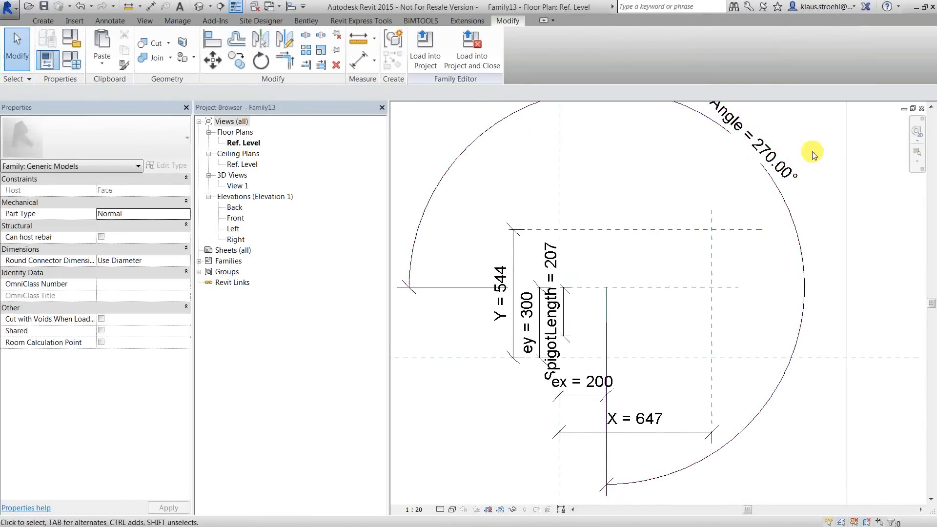
Set the Angle dimension to 135°
{"action": "left_click", "coordinate": [759, 145]}
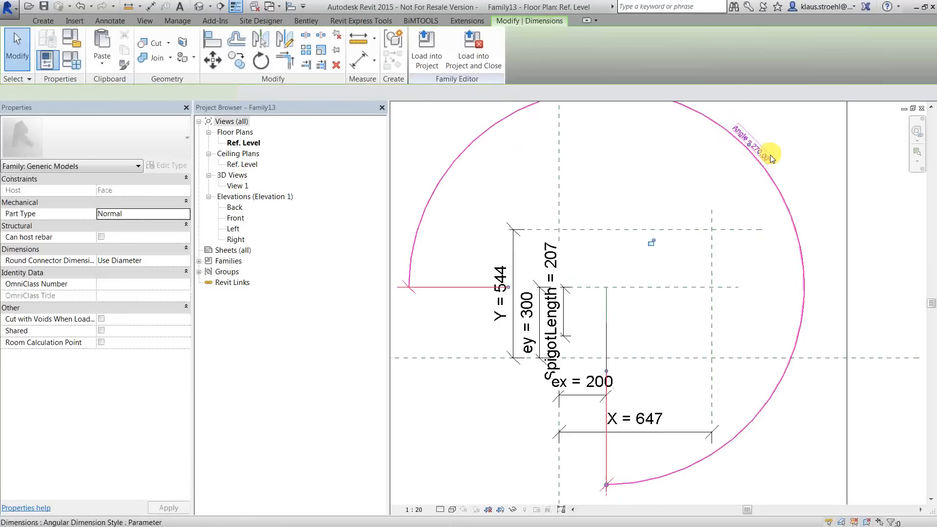
{"action": "left_click", "coordinate": [767, 152]}
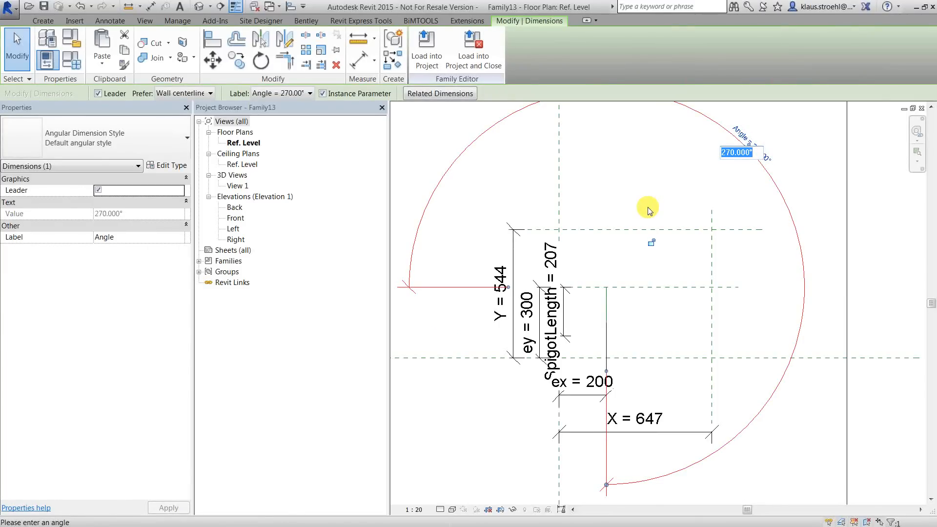
{"action": "type", "text": "135"}
{"action": "key", "text": "Return"}
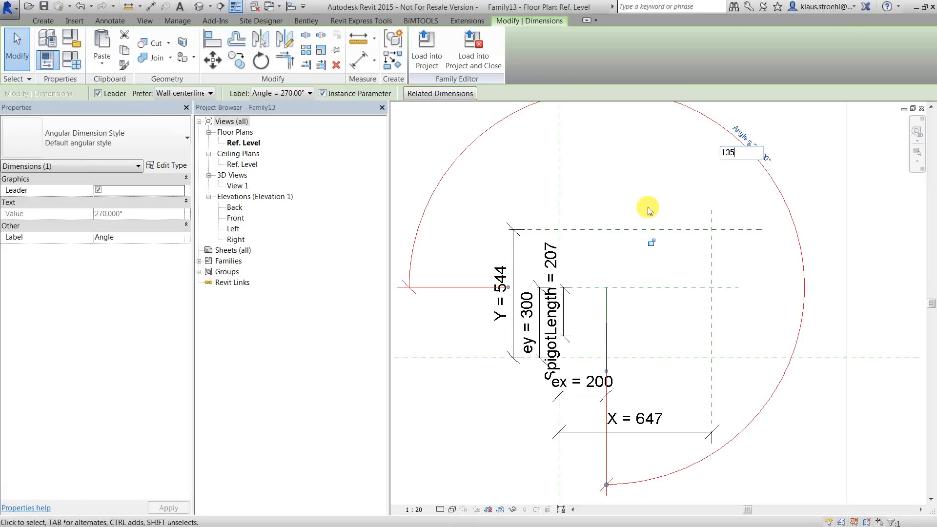
{"action": "left_click", "coordinate": [627, 183]}
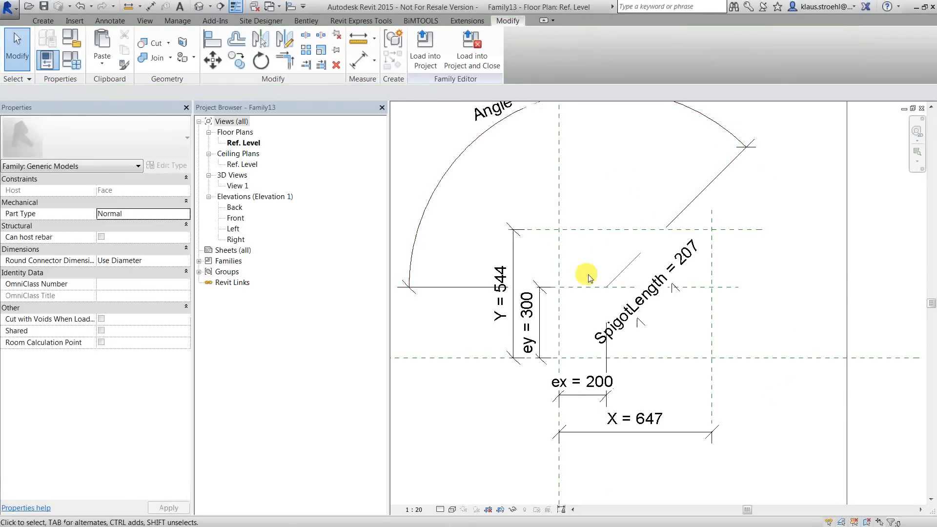
Examine the diagonal reference line and the work planes it carries in the plan view
{"action": "left_click", "coordinate": [617, 276]}
{"action": "scroll", "coordinate": [627, 261], "scroll_direction": "up", "scroll_amount": 2}
{"action": "left_click", "coordinate": [608, 237]}
{"action": "scroll", "coordinate": [606, 234], "scroll_direction": "down", "scroll_amount": 2}
{"action": "middle_click_drag", "start_coordinate": [630, 247], "coordinate": [573, 264]}
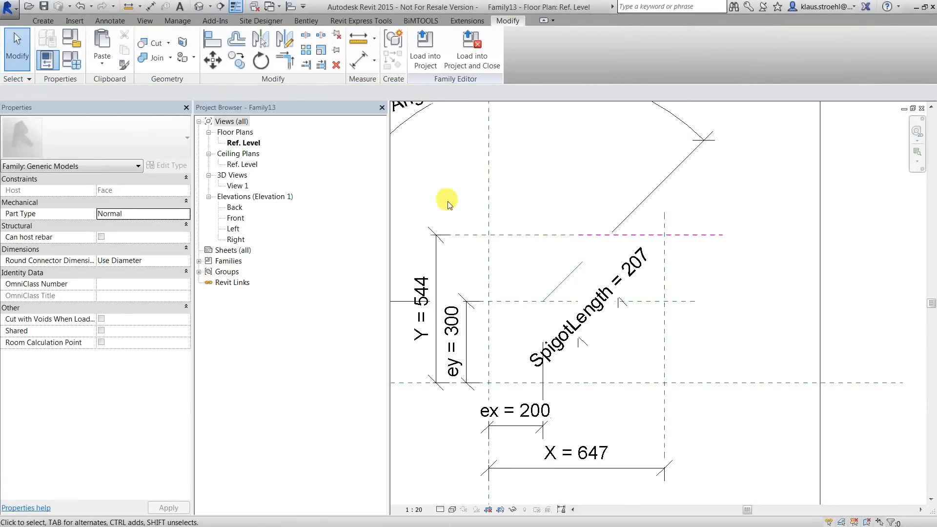
{"action": "left_click", "coordinate": [569, 272]}
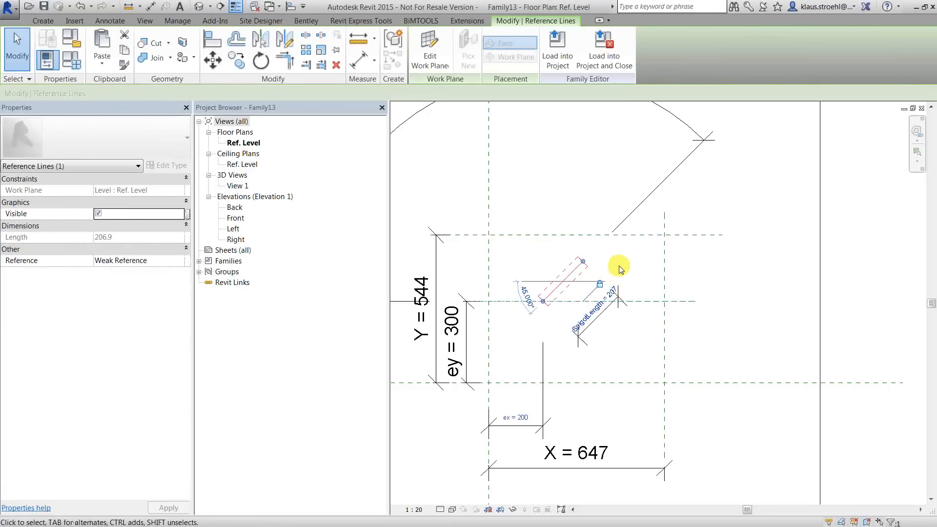
{"action": "left_click", "coordinate": [569, 190]}
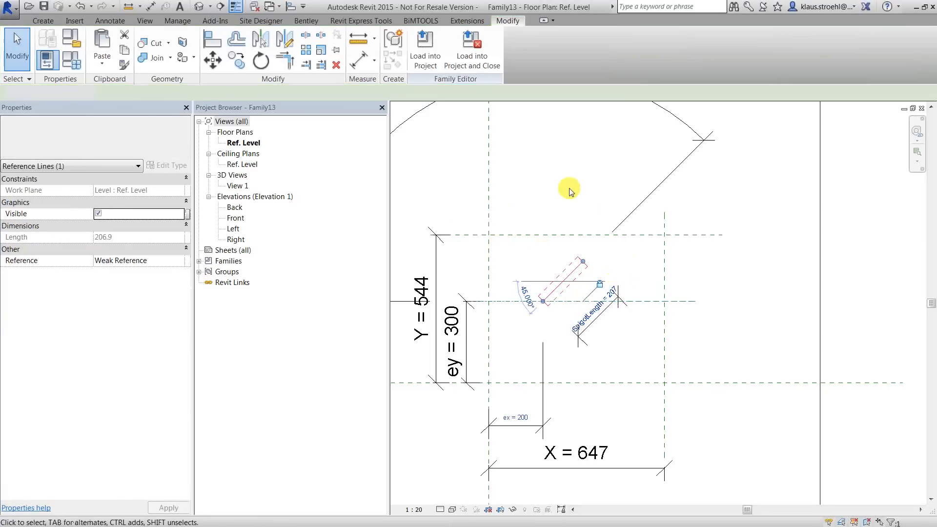
{"action": "left_click", "coordinate": [572, 271]}
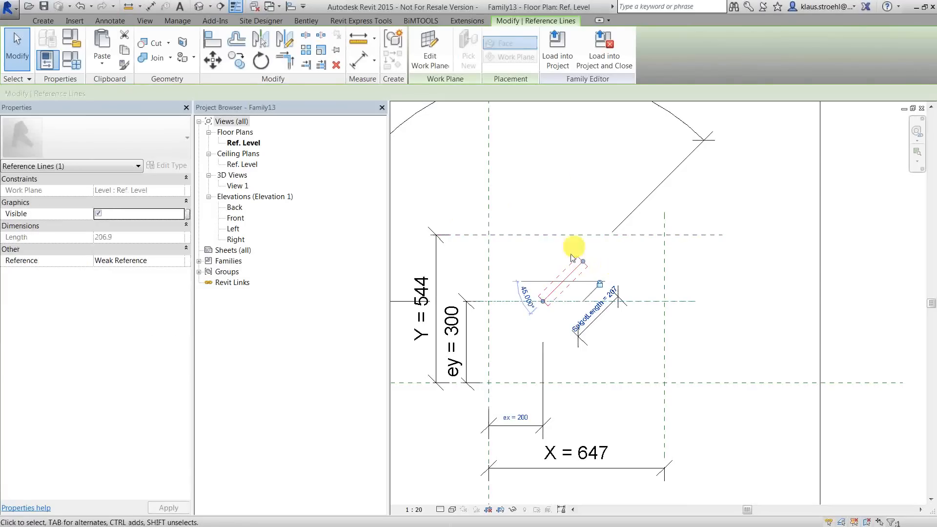
{"action": "left_click", "coordinate": [581, 204]}
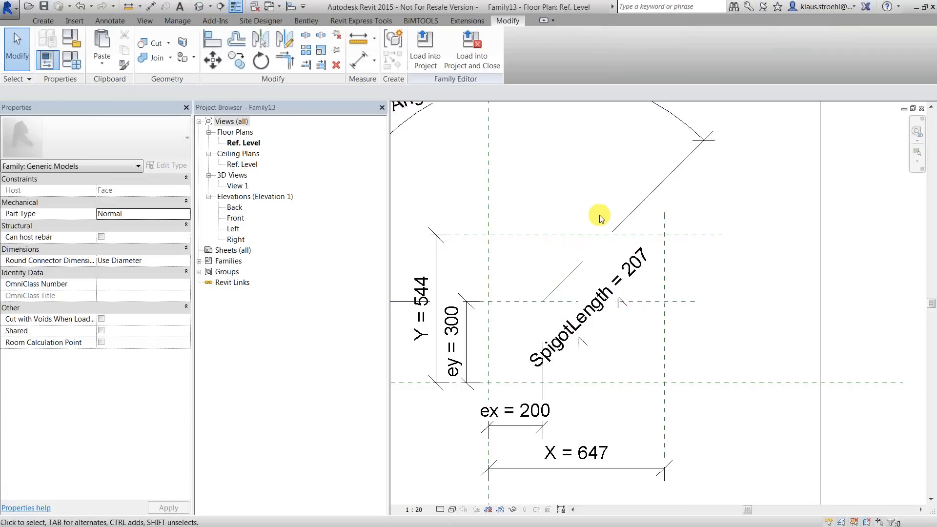
Open the default 3D view and turn off the display of all annotation categories in it
{"action": "left_click", "coordinate": [200, 7]}
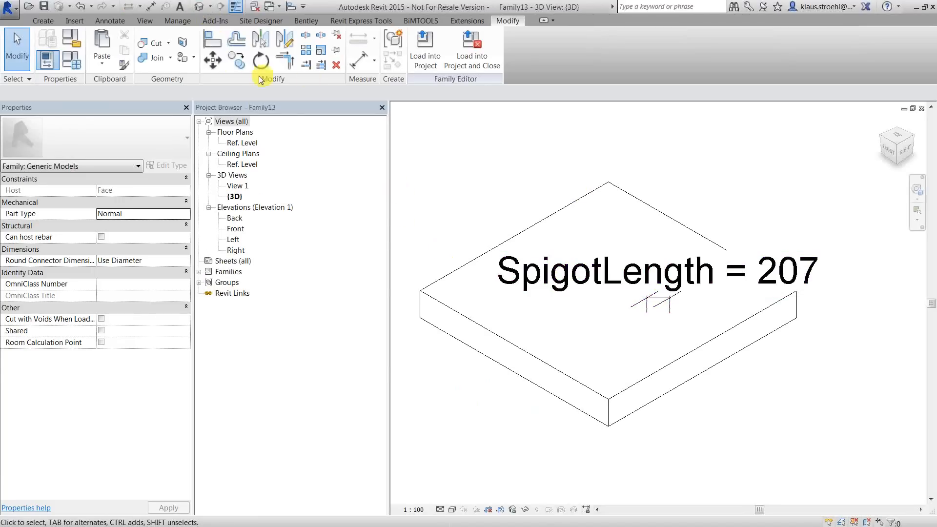
{"action": "left_click", "coordinate": [689, 283]}
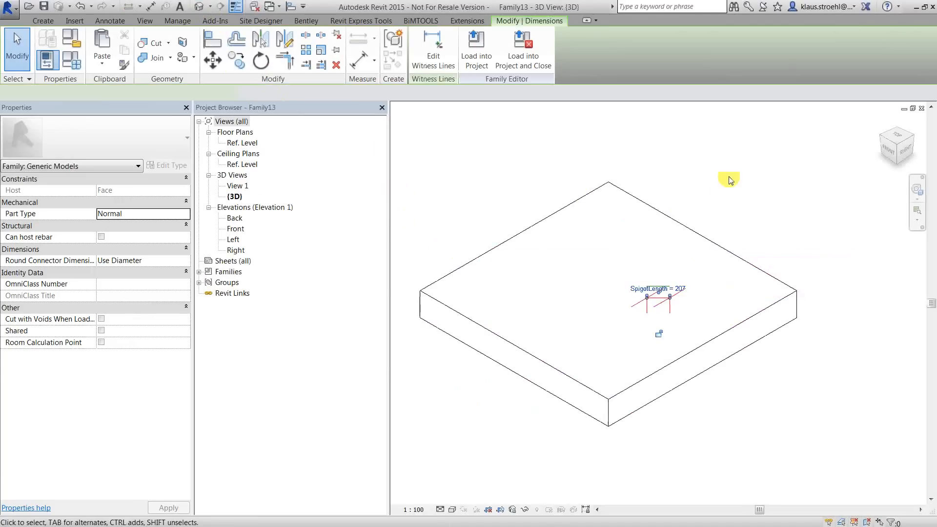
{"action": "left_click", "coordinate": [714, 180]}
{"action": "key", "text": "v"}
{"action": "key", "text": "g"}
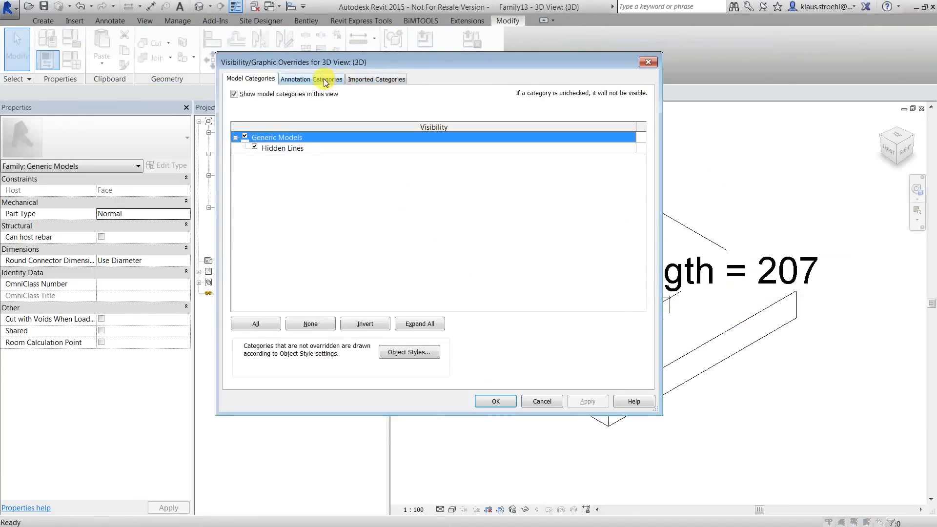
{"action": "left_click", "coordinate": [325, 79]}
{"action": "left_click", "coordinate": [269, 95]}
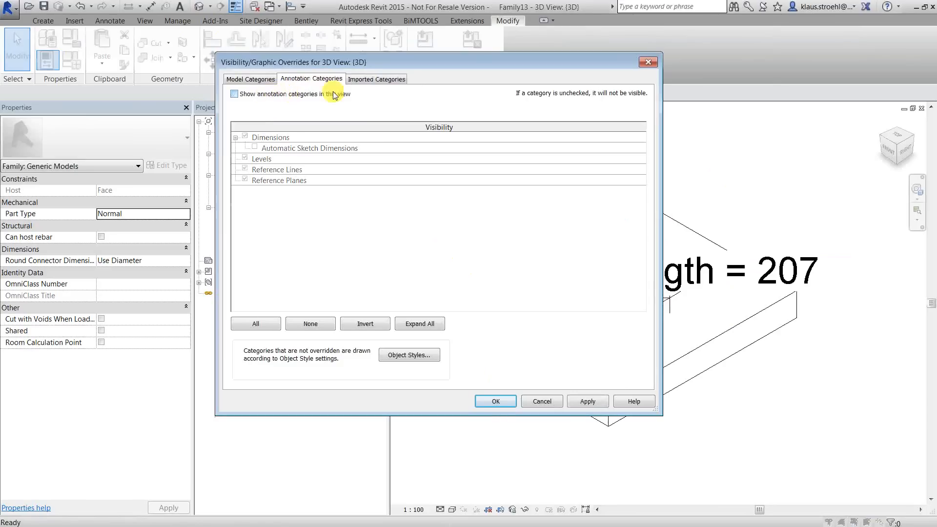
{"action": "left_click", "coordinate": [494, 402]}
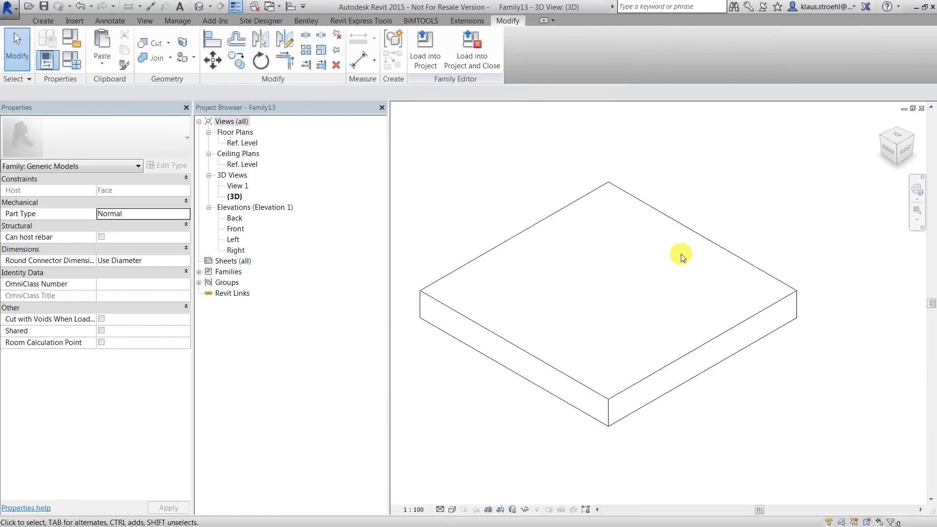
Temporarily hide the host extrusion in the 3D view
{"action": "middle_click_drag", "start_coordinate": [709, 353], "coordinate": [701, 330], "text": "shift"}
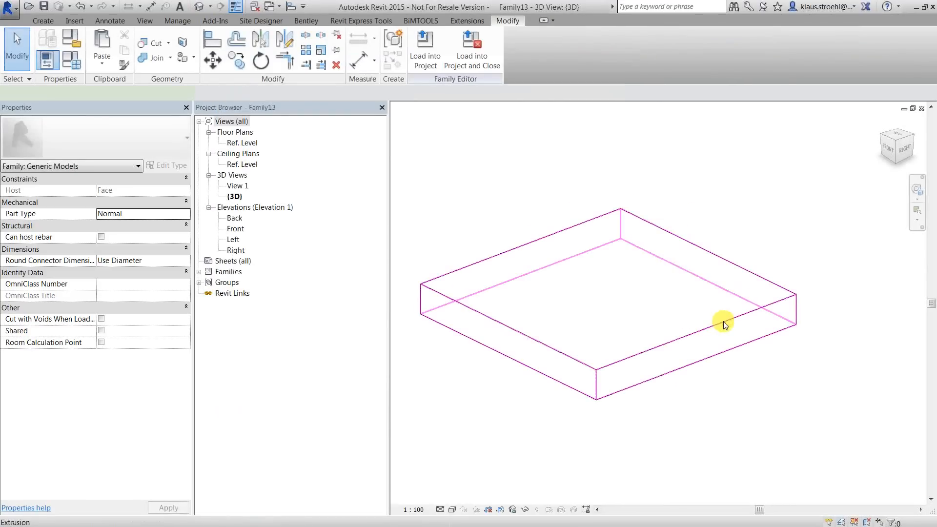
{"action": "left_click", "coordinate": [723, 321]}
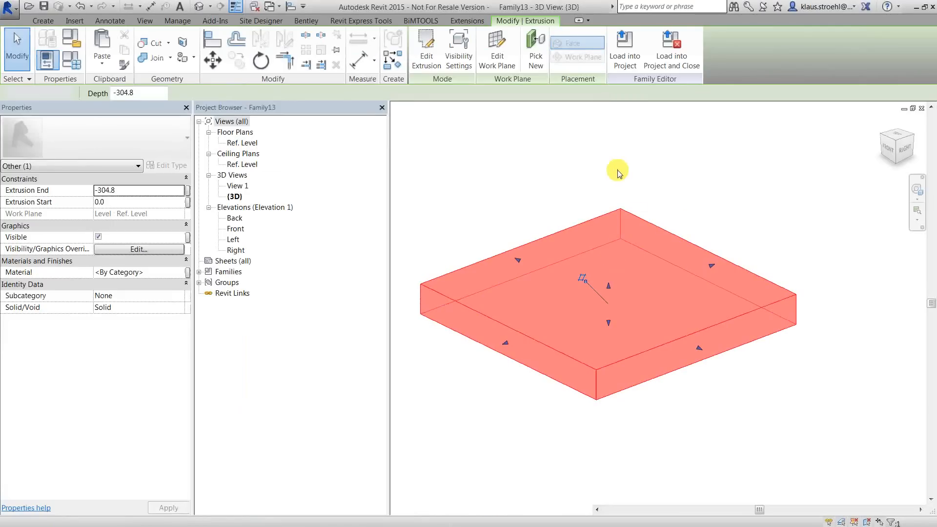
{"action": "key", "text": "h"}
{"action": "key", "text": "h"}
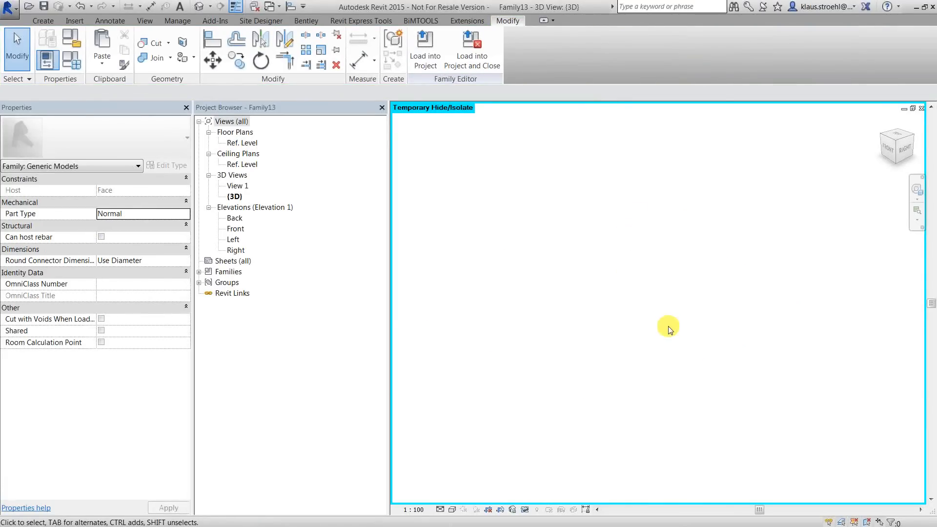
Show annotation categories in the 3D view again, but hide Dimensions, Levels and Reference Planes so only Reference Lines stay enabled
{"action": "key", "text": "v"}
{"action": "key", "text": "v"}
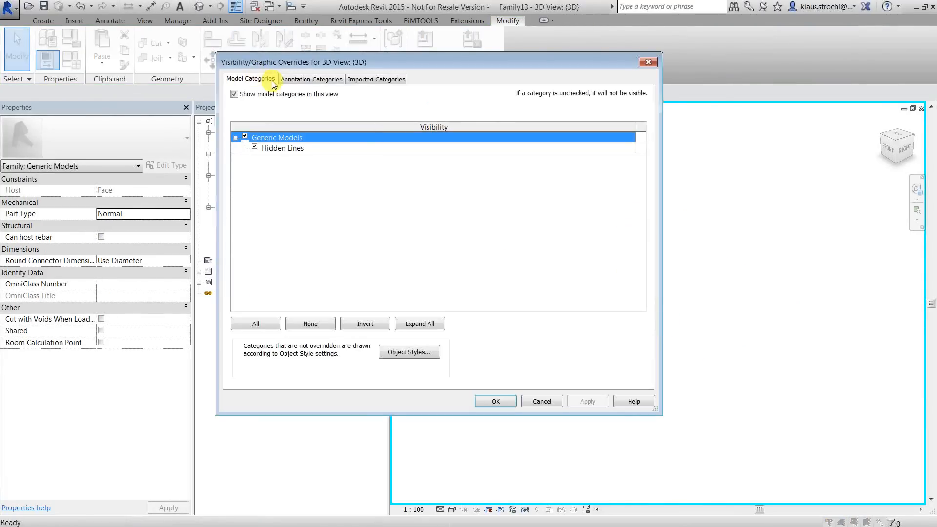
{"action": "left_click", "coordinate": [310, 80]}
{"action": "left_click", "coordinate": [234, 94]}
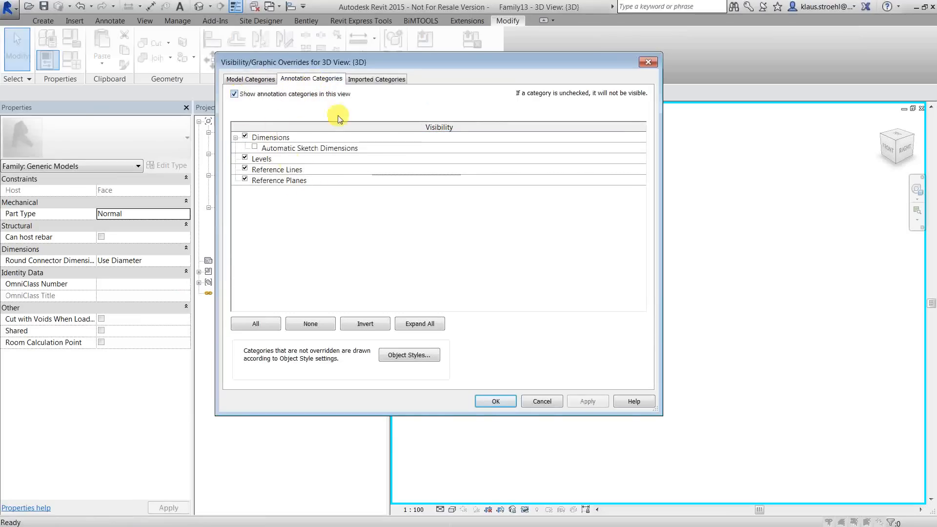
{"action": "left_click", "coordinate": [244, 159]}
{"action": "left_click", "coordinate": [245, 179]}
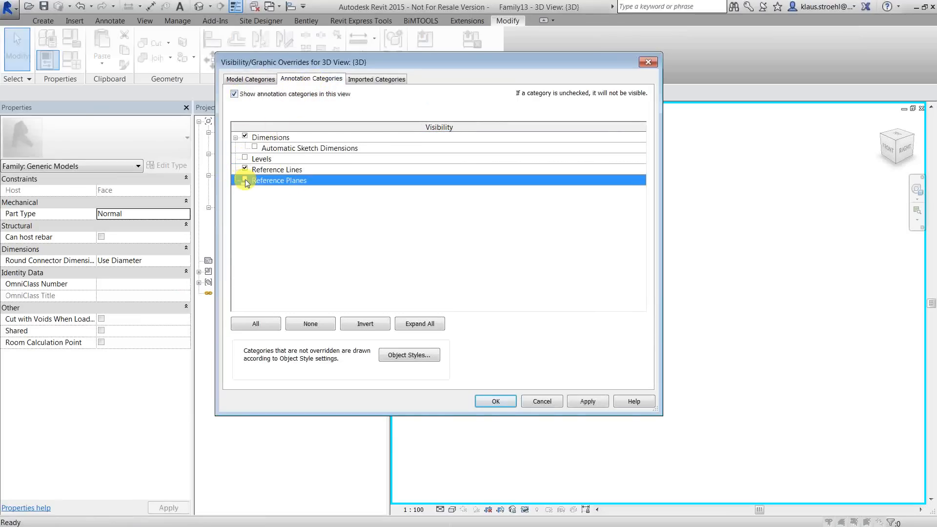
{"action": "left_click", "coordinate": [245, 137]}
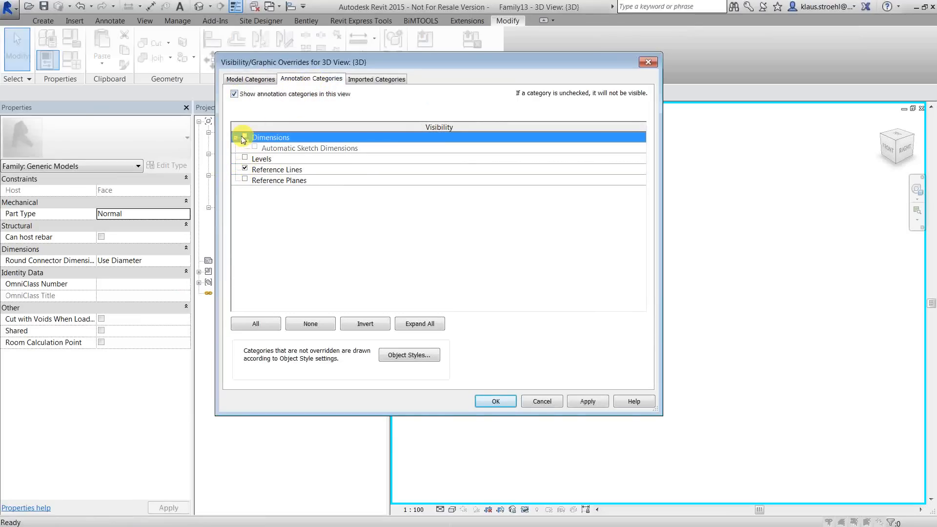
{"action": "left_click", "coordinate": [498, 403]}
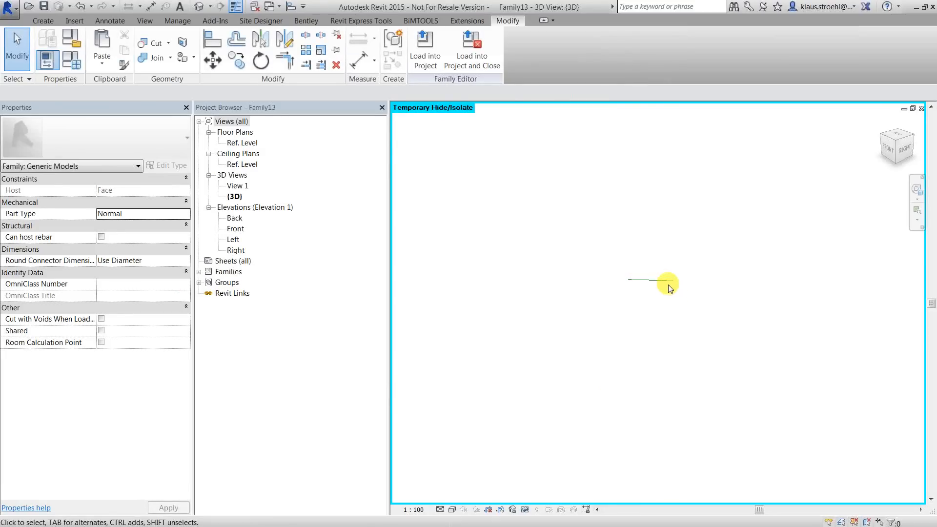
{"action": "left_click", "coordinate": [664, 282]}
{"action": "middle_click_drag", "start_coordinate": [665, 282], "coordinate": [626, 306], "text": "shift"}
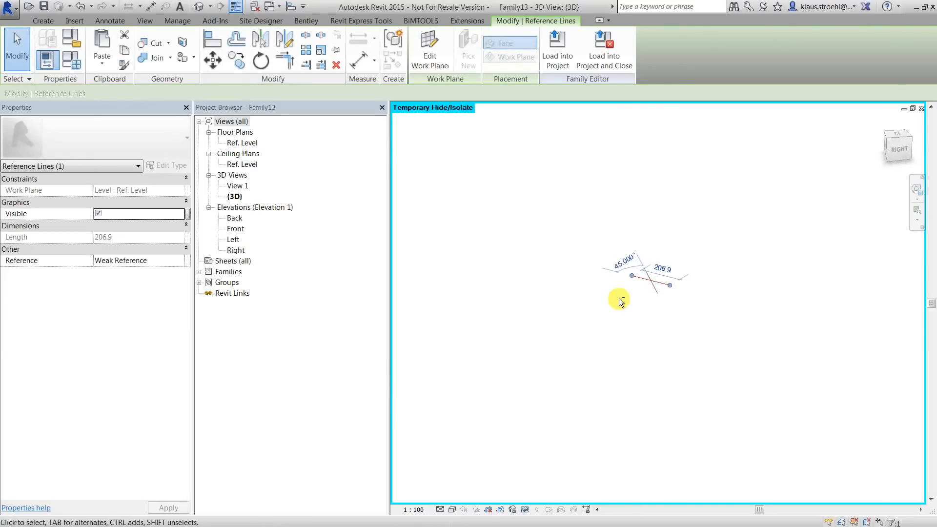
{"action": "left_click", "coordinate": [623, 308]}
{"action": "left_click", "coordinate": [36, 20]}
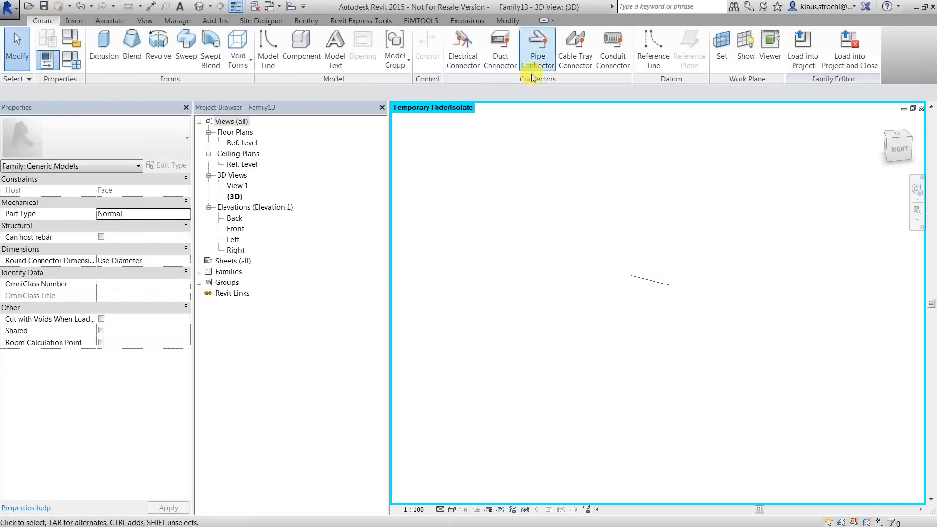
{"action": "left_click", "coordinate": [502, 49]}
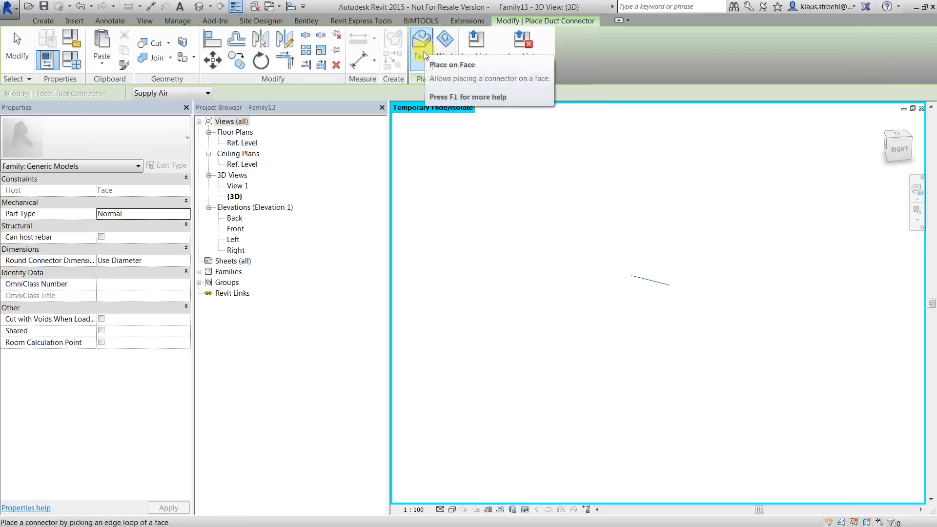
{"action": "left_click", "coordinate": [445, 51]}
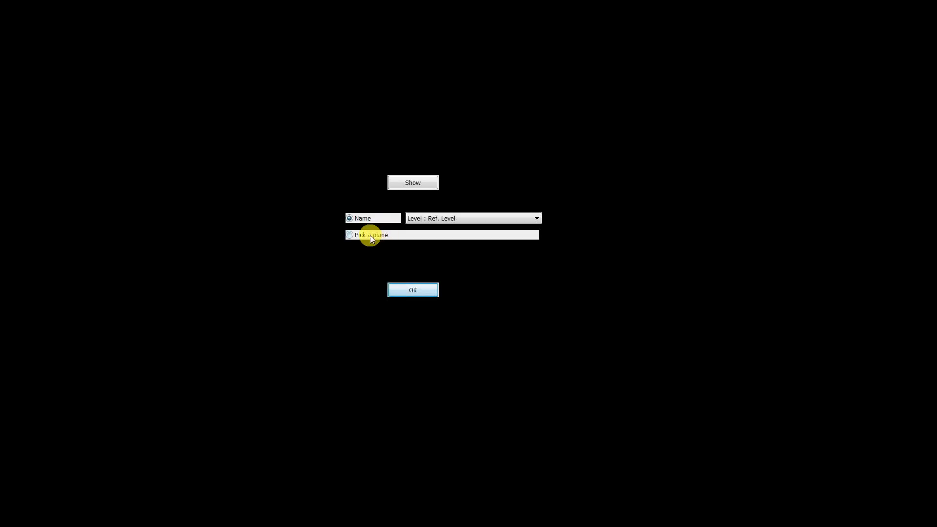
{"action": "left_click", "coordinate": [349, 235]}
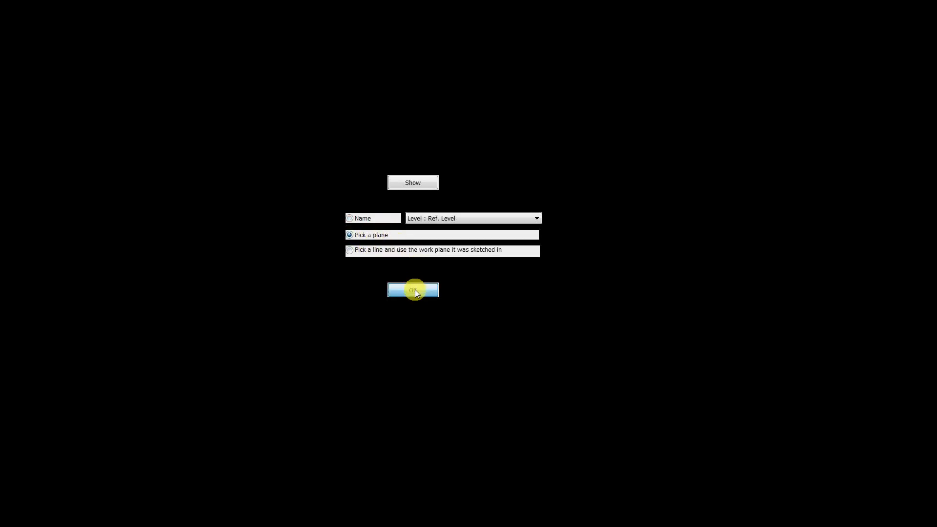
{"action": "left_click", "coordinate": [414, 290]}
{"action": "middle_click_drag", "start_coordinate": [728, 338], "coordinate": [629, 305]}
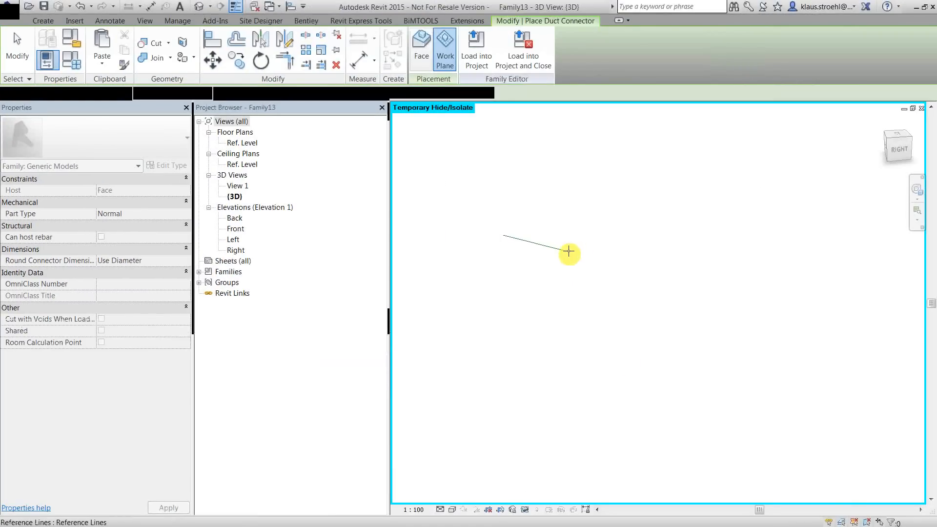
{"action": "scroll", "coordinate": [578, 255], "scroll_direction": "up", "scroll_amount": 2}
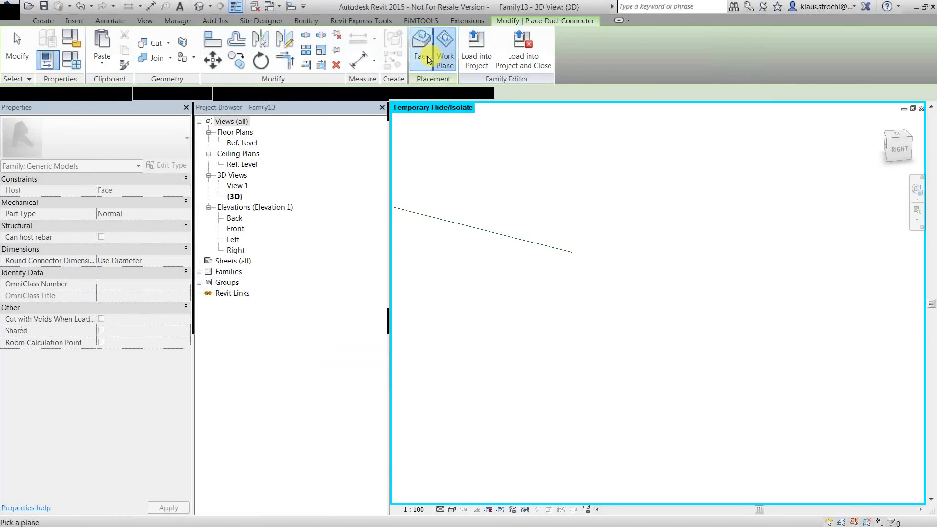
{"action": "left_click", "coordinate": [453, 55]}
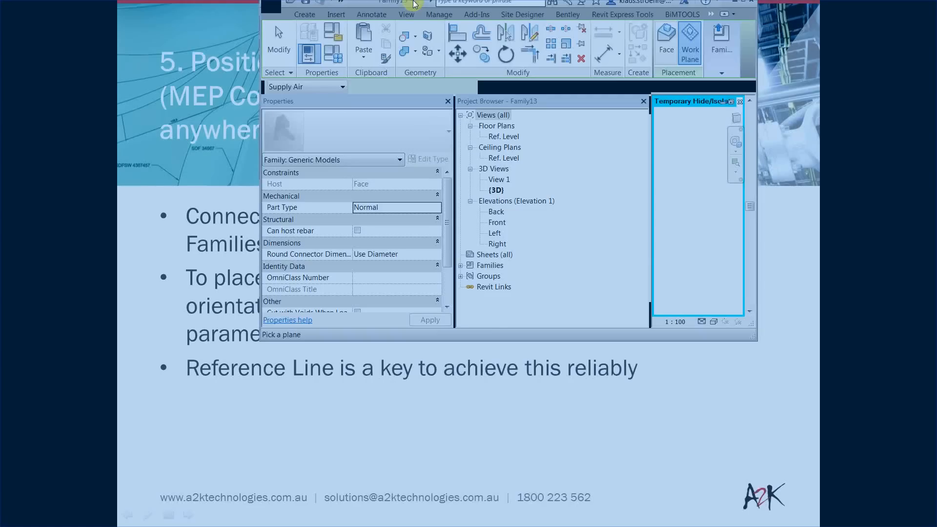
{"action": "left_click_drag", "start_coordinate": [415, 4], "coordinate": [415, 2]}
{"action": "key", "text": "Escape"}
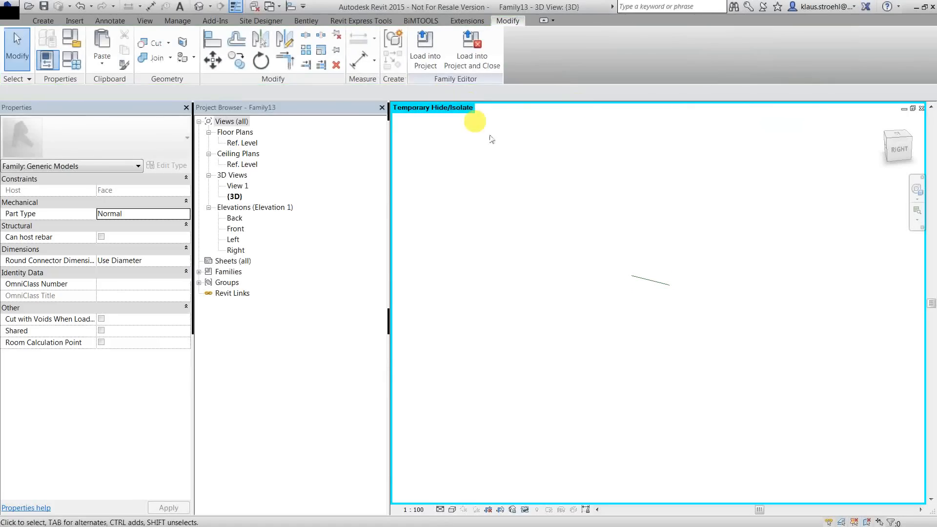
Try to place a Supply Air duct connector on a work plane picked at the end of the reference line
{"action": "left_click", "coordinate": [46, 23]}
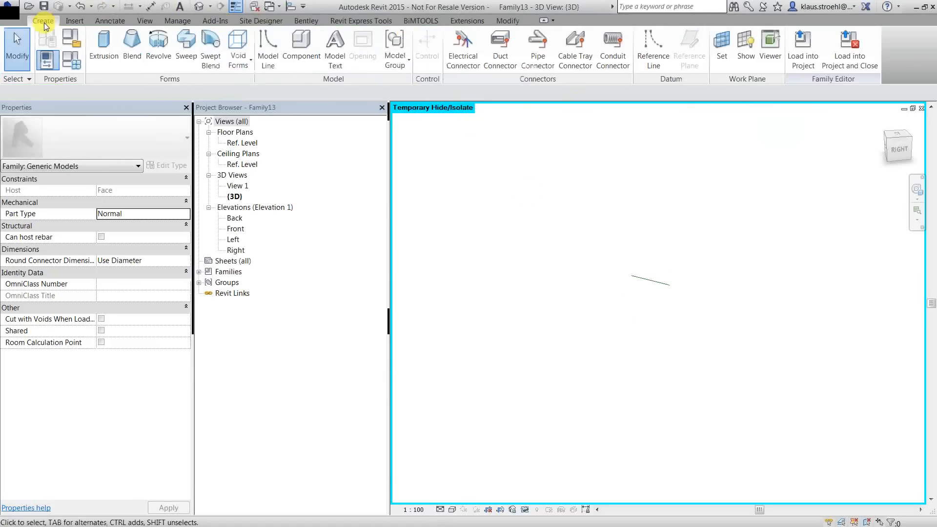
{"action": "left_click", "coordinate": [500, 51]}
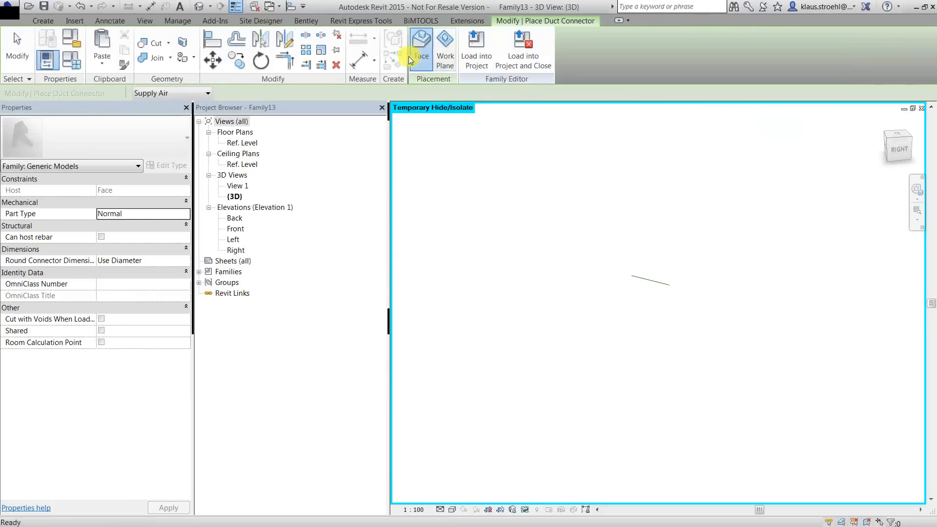
{"action": "left_click", "coordinate": [451, 63]}
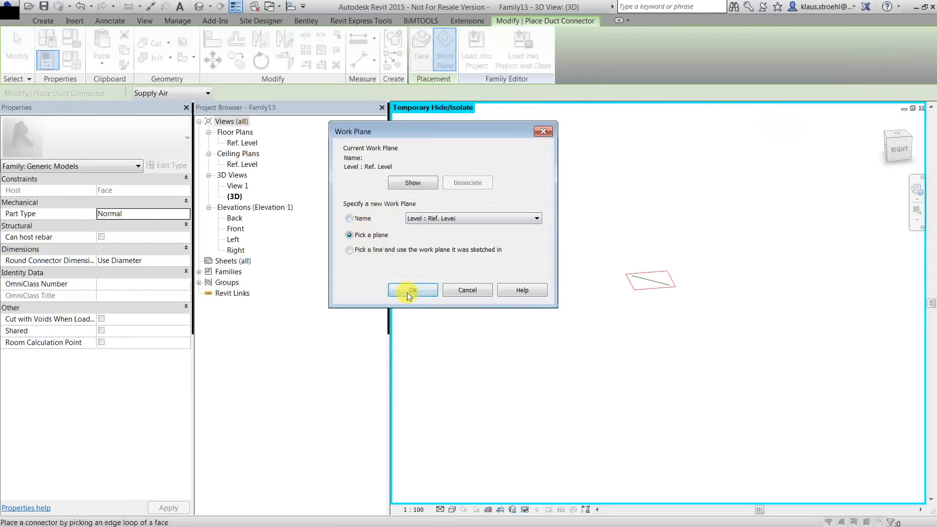
{"action": "left_click", "coordinate": [408, 292]}
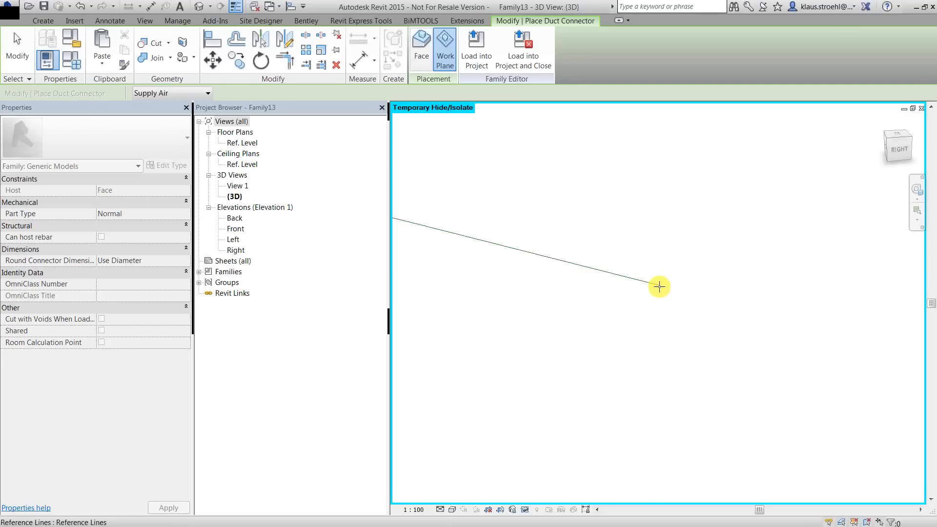
{"action": "left_click", "coordinate": [639, 276]}
{"action": "left_click", "coordinate": [643, 278]}
{"action": "key", "text": "Escape"}
{"action": "key", "text": "ctrl+z"}
{"action": "scroll", "coordinate": [670, 264], "scroll_direction": "down", "scroll_amount": 2}
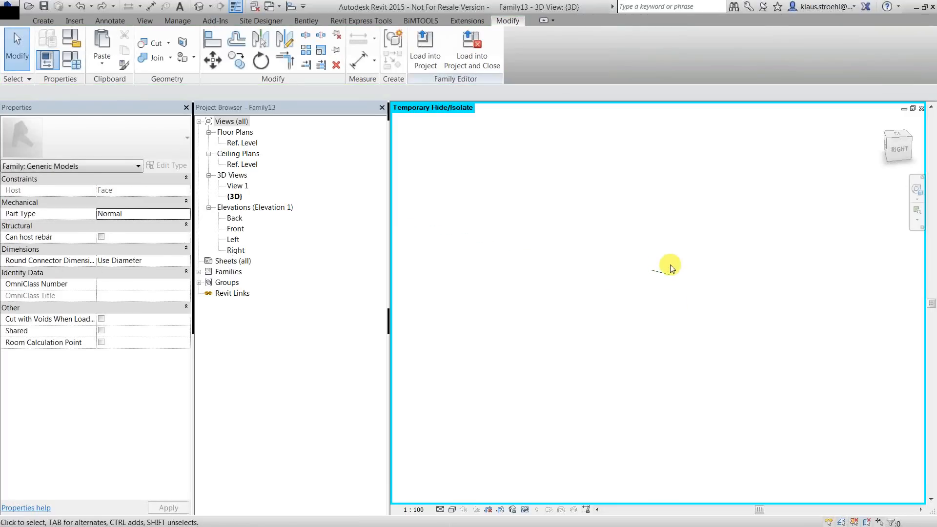
Place a Supply Air duct connector by work plane, picking a plane at the near end of the reference line
{"action": "left_click", "coordinate": [661, 272]}
{"action": "scroll", "coordinate": [673, 273], "scroll_direction": "up", "scroll_amount": 2}
{"action": "middle_click_drag", "start_coordinate": [658, 265], "coordinate": [638, 342]}
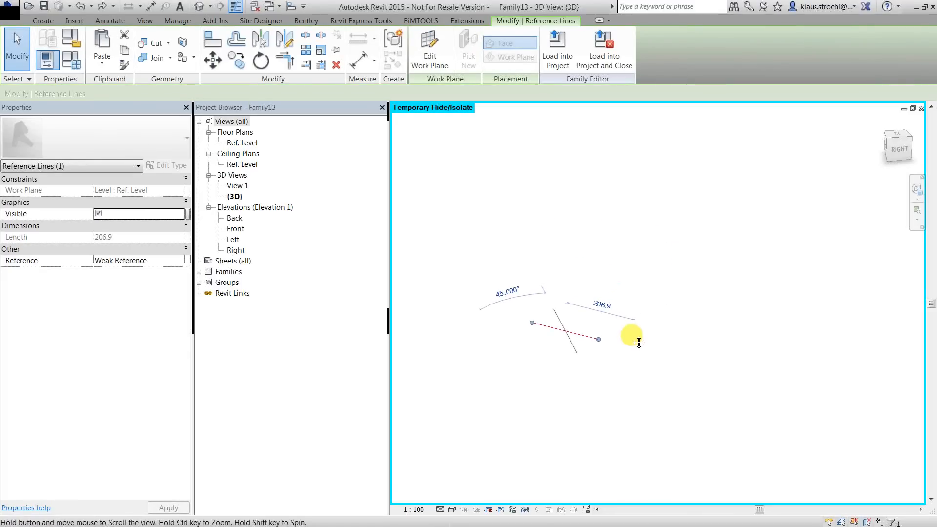
{"action": "key", "text": "Escape"}
{"action": "left_click", "coordinate": [43, 20]}
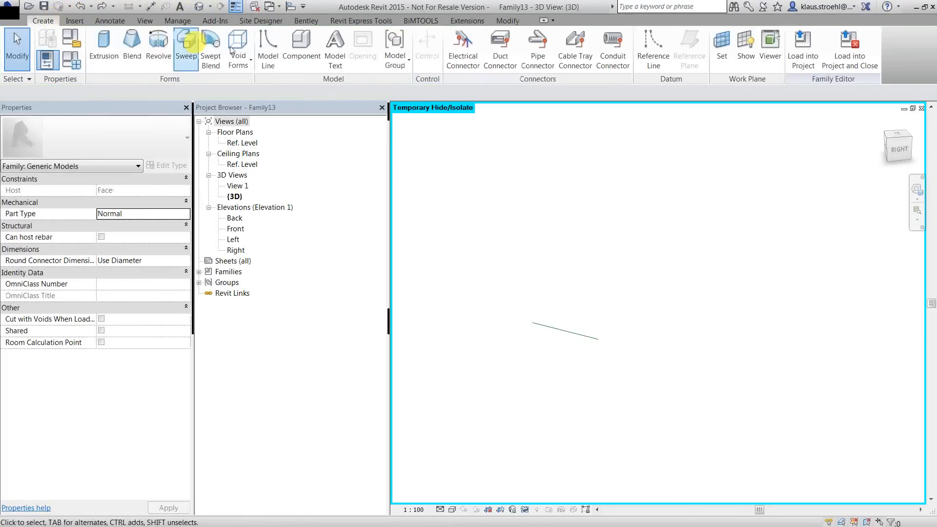
{"action": "left_click", "coordinate": [514, 58]}
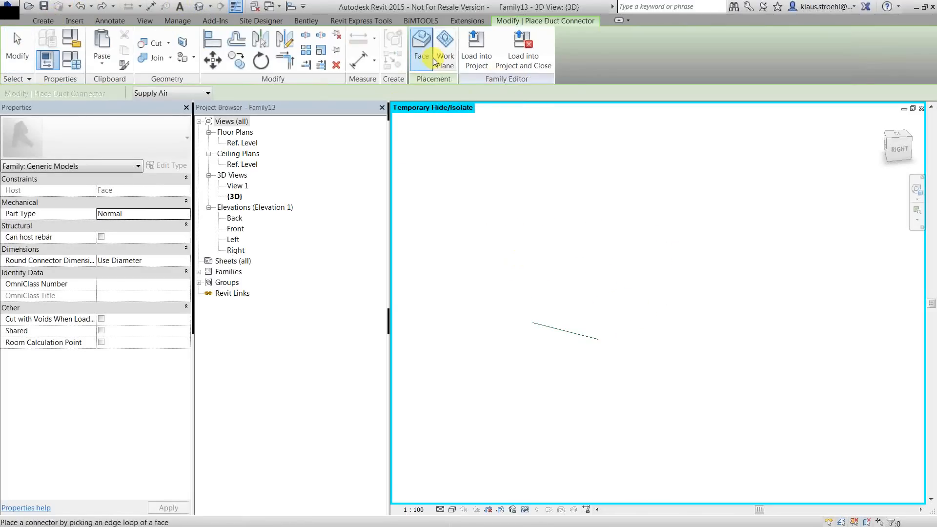
{"action": "left_click", "coordinate": [206, 95]}
{"action": "left_click", "coordinate": [207, 95]}
{"action": "left_click", "coordinate": [444, 58]}
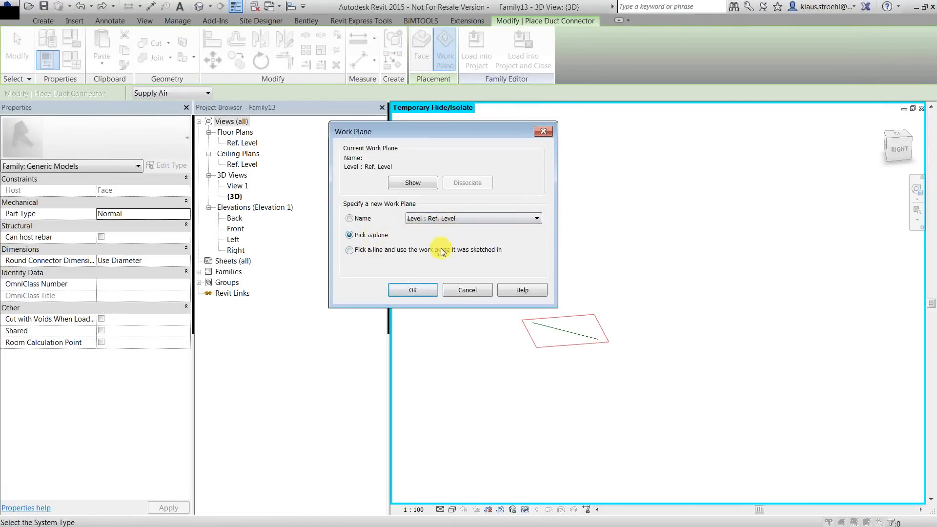
{"action": "left_click", "coordinate": [413, 293]}
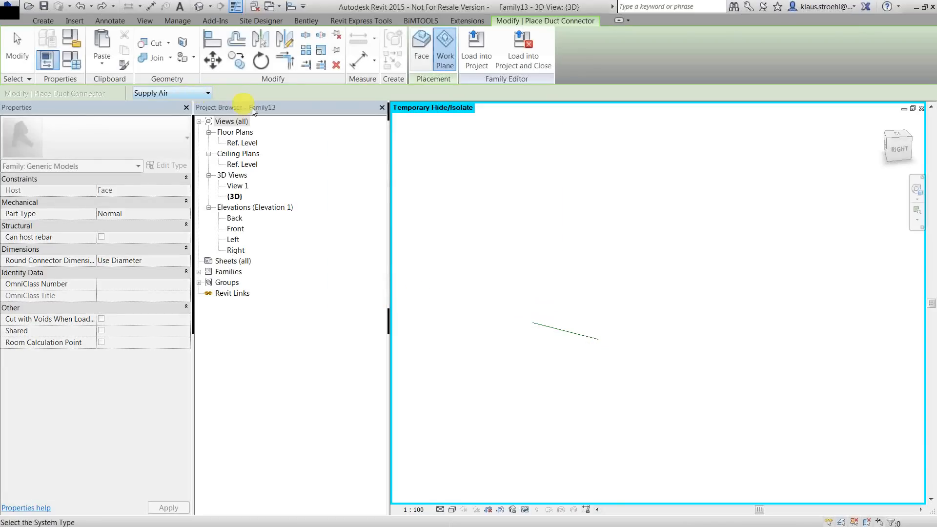
{"action": "middle_click_drag", "start_coordinate": [596, 337], "coordinate": [566, 331], "text": "shift"}
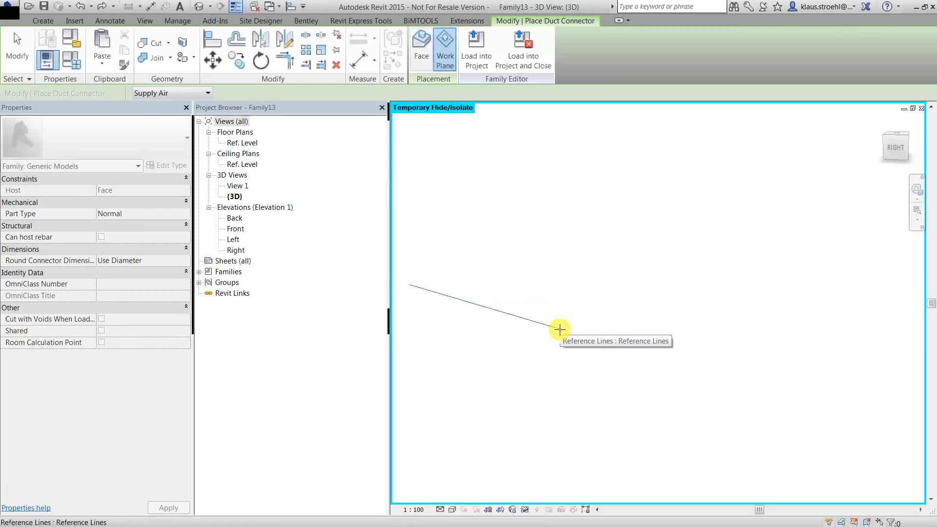
{"action": "left_click", "coordinate": [560, 329]}
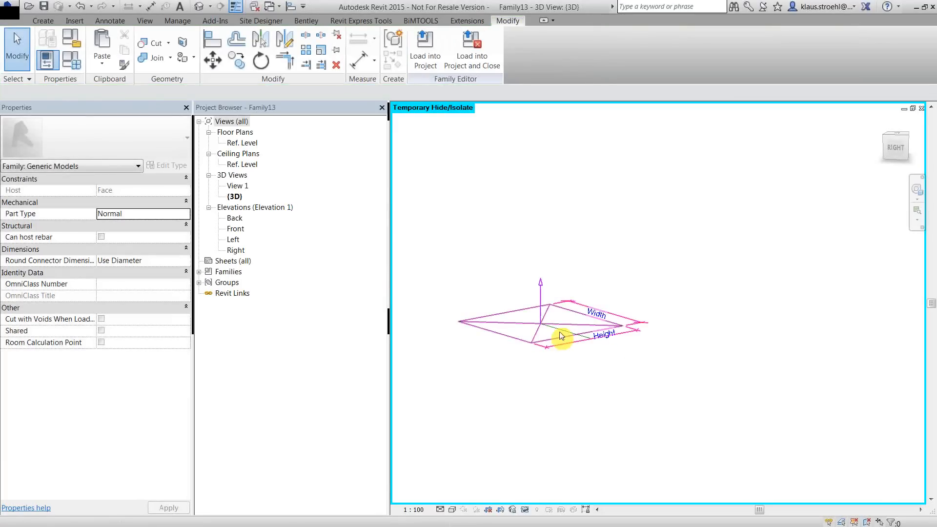
Delete the duct connector placed on the horizontal plane of the reference line
{"action": "left_click", "coordinate": [556, 325]}
{"action": "key", "text": "Delete"}
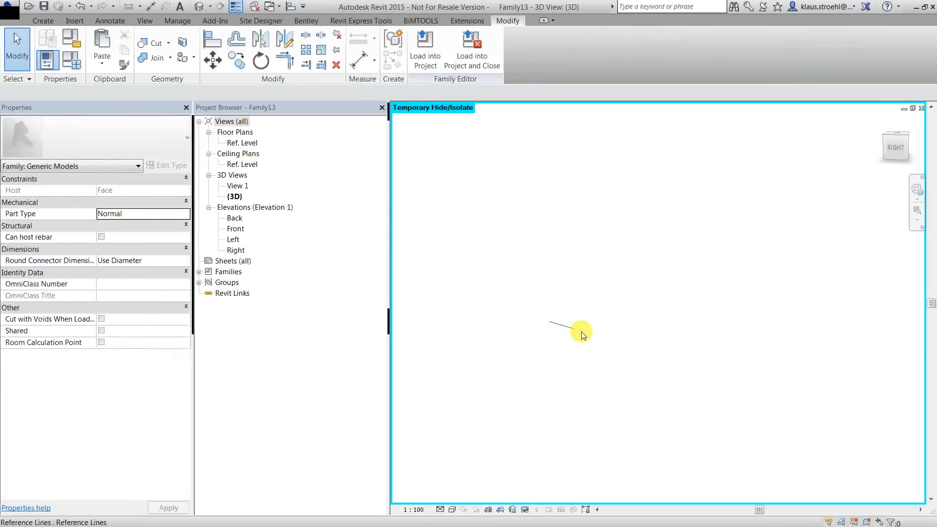
{"action": "scroll", "coordinate": [601, 321], "scroll_direction": "down", "scroll_amount": 2}
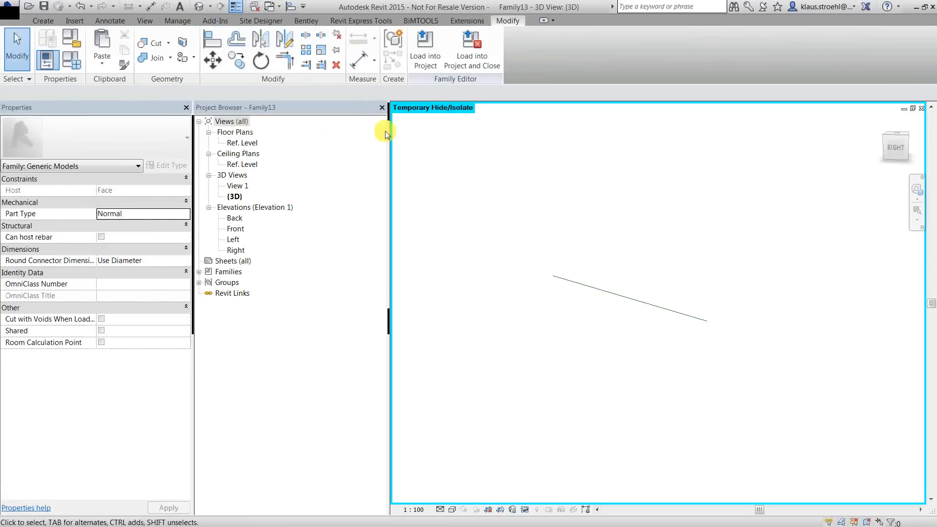
{"action": "left_click_drag", "start_coordinate": [388, 136], "coordinate": [351, 136]}
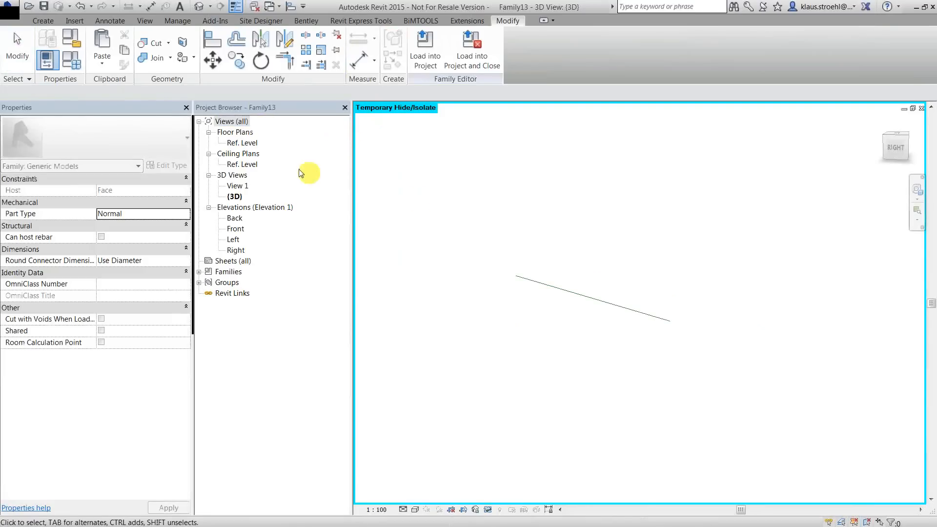
{"action": "left_click", "coordinate": [570, 292]}
{"action": "middle_click_drag", "start_coordinate": [491, 268], "coordinate": [535, 307], "text": "shift"}
{"action": "left_click", "coordinate": [81, 9]}
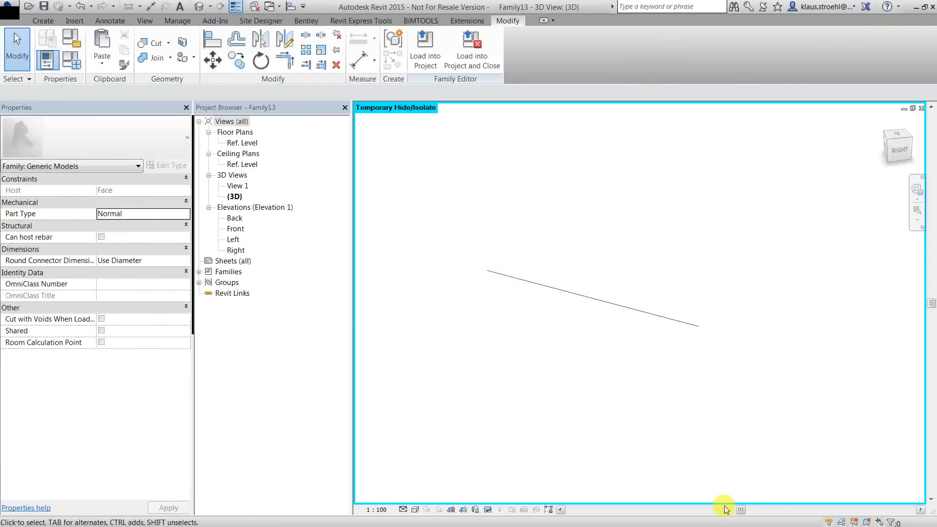
{"action": "key", "text": "alt+Tab"}
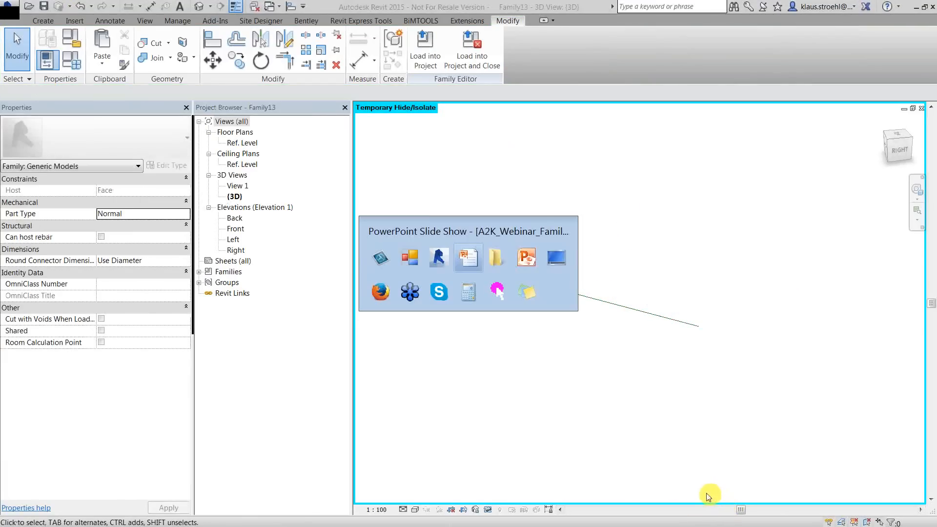
{"action": "left_click", "coordinate": [438, 260]}
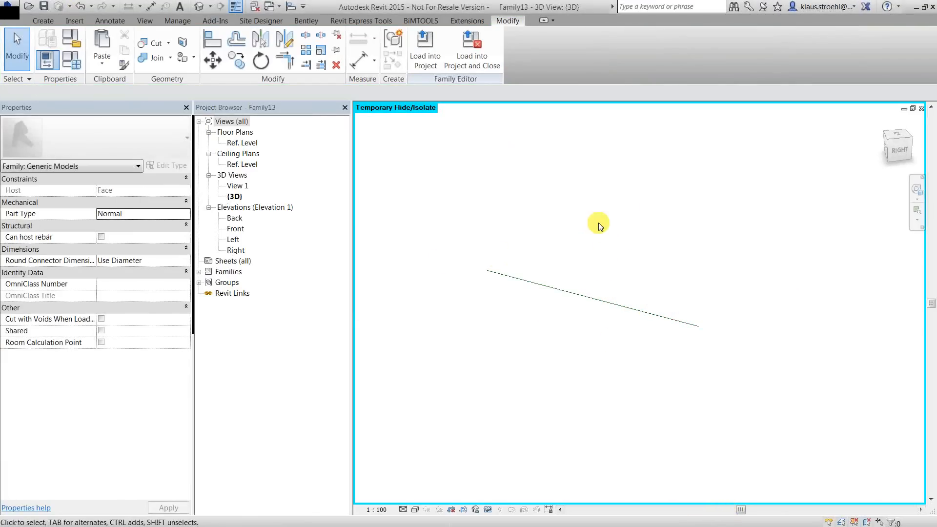
Switch to the Families Webinar Sample Project 3D view and open the placed KS_Test_RotatingConnector family for editing
{"action": "key", "text": "ctrl+Tab"}
{"action": "key", "text": "ctrl+Tab"}
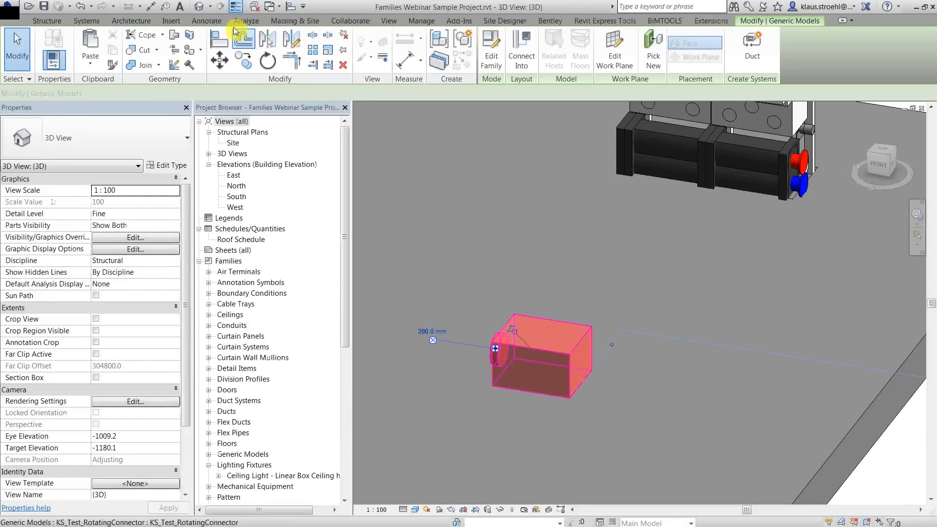
{"action": "left_click", "coordinate": [200, 10]}
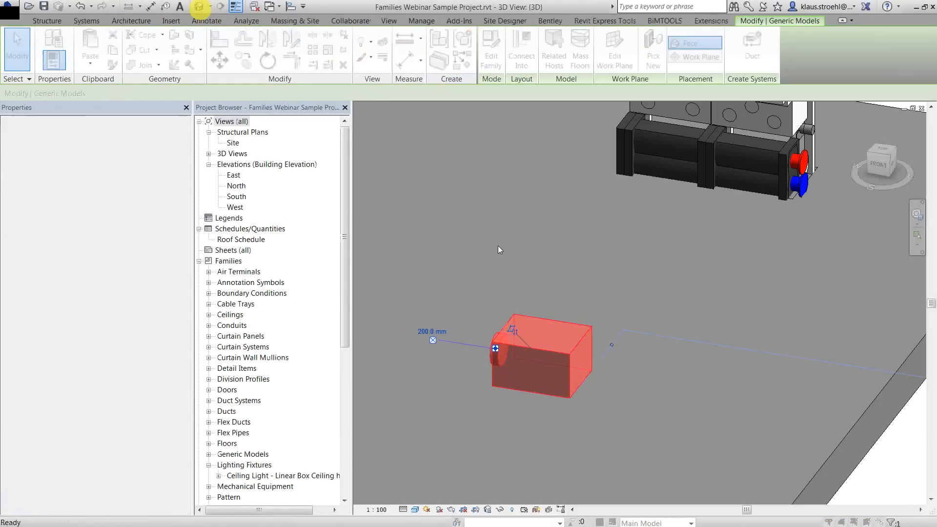
{"action": "left_click", "coordinate": [609, 290]}
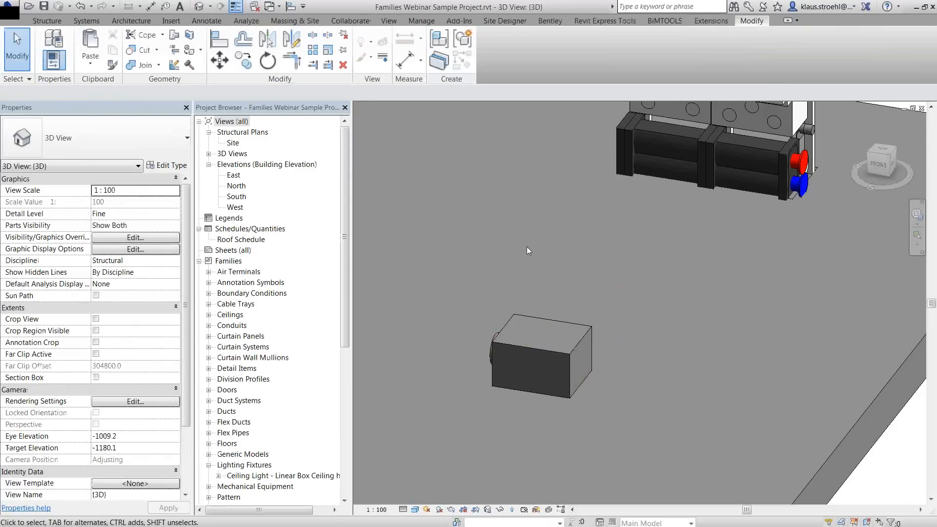
{"action": "double_click", "coordinate": [561, 353]}
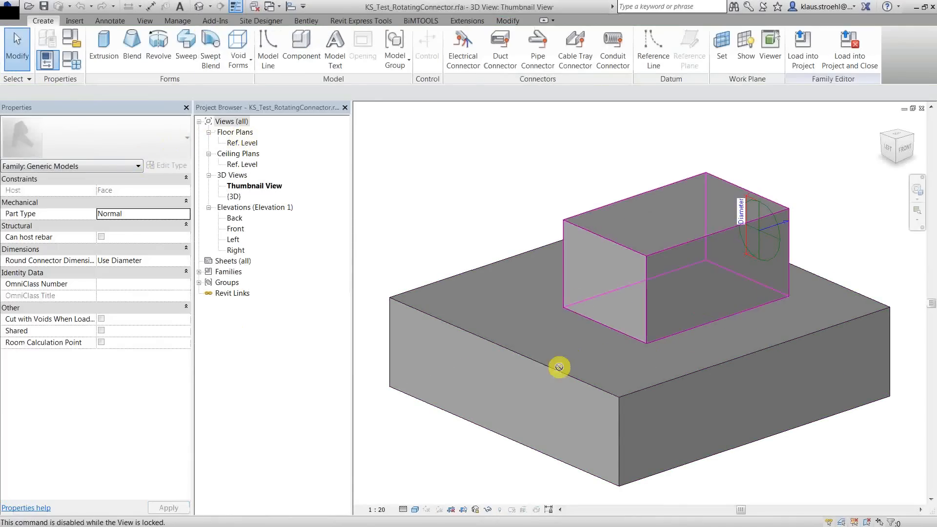
Open the family's default 3D view and temporarily hide the large DuctLength dimension
{"action": "double_click", "coordinate": [234, 197]}
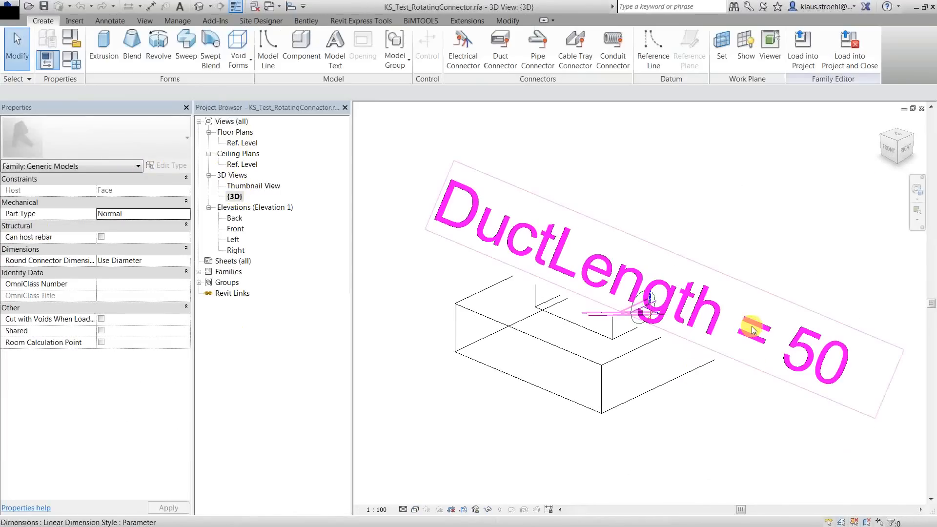
{"action": "left_click", "coordinate": [639, 322]}
{"action": "key", "text": "h"}
{"action": "key", "text": "h"}
Select the reference line at the centre of the round duct connector and examine its end work planes
{"action": "scroll", "coordinate": [652, 320], "scroll_direction": "up", "scroll_amount": 5}
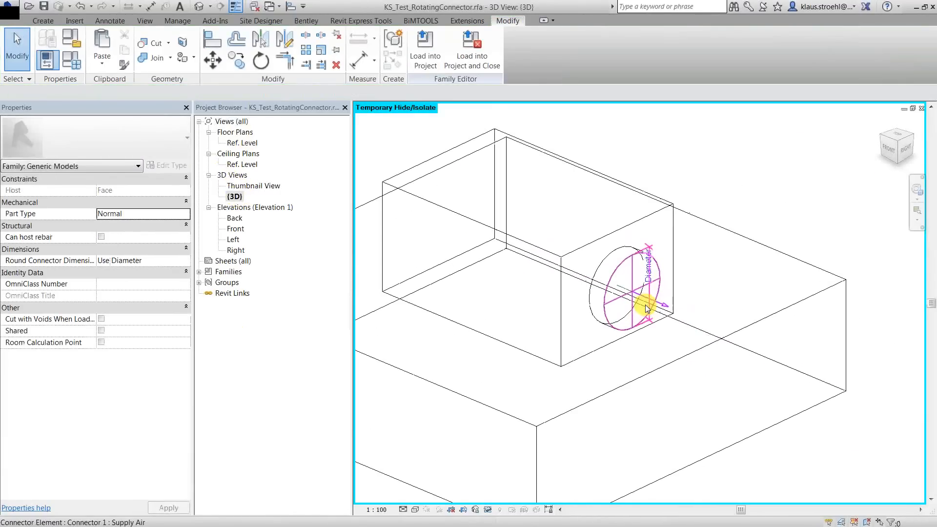
{"action": "left_click", "coordinate": [603, 276]}
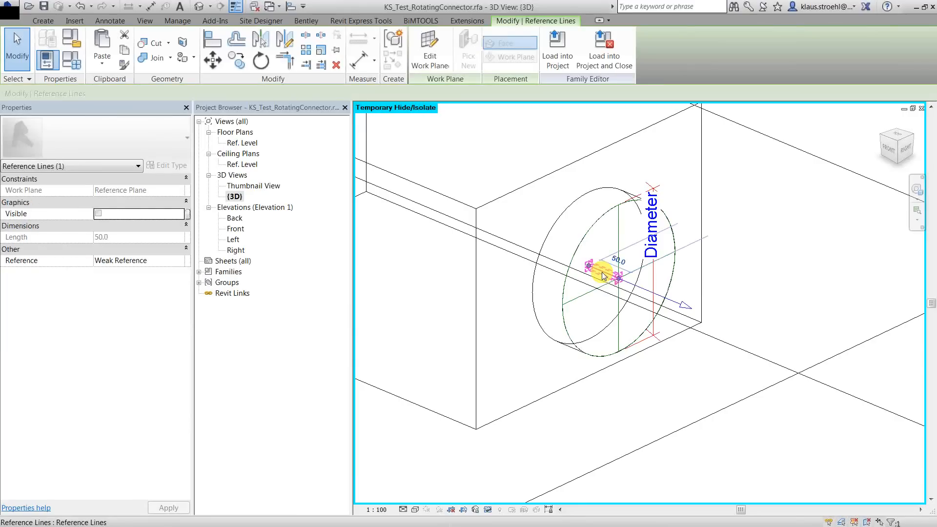
{"action": "scroll", "coordinate": [603, 273], "scroll_direction": "up", "scroll_amount": 5}
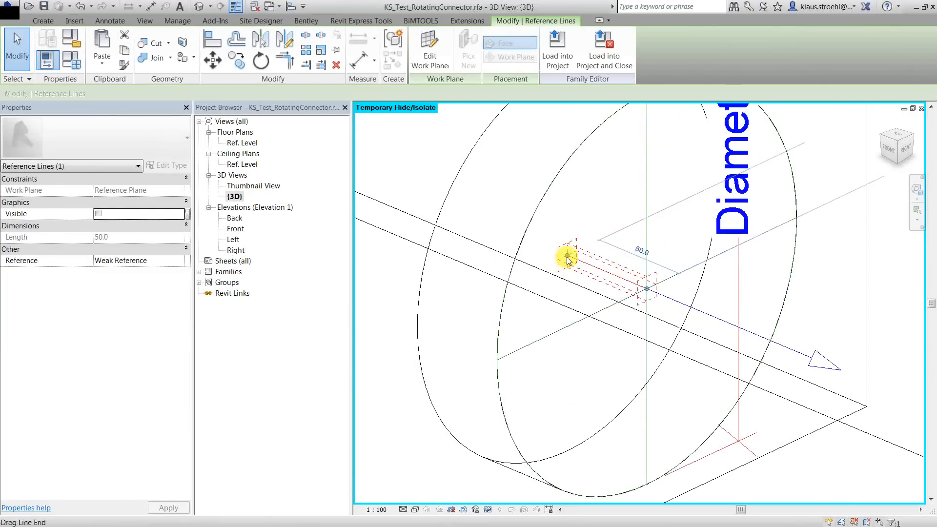
{"action": "left_click", "coordinate": [580, 234]}
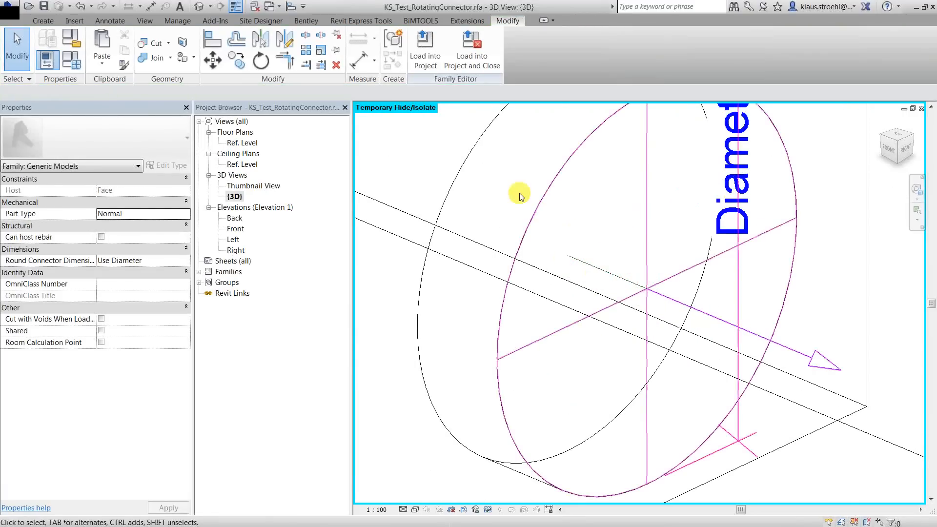
{"action": "left_click", "coordinate": [43, 20]}
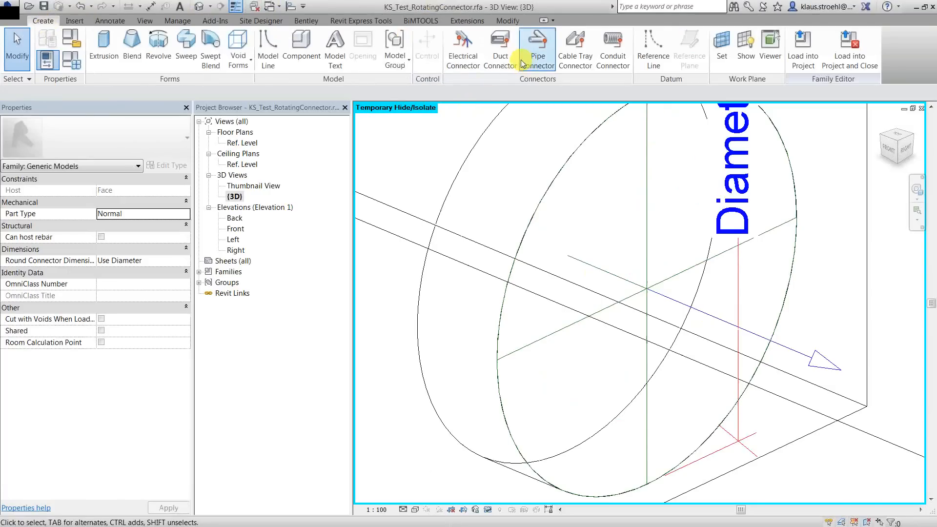
{"action": "left_click", "coordinate": [445, 49]}
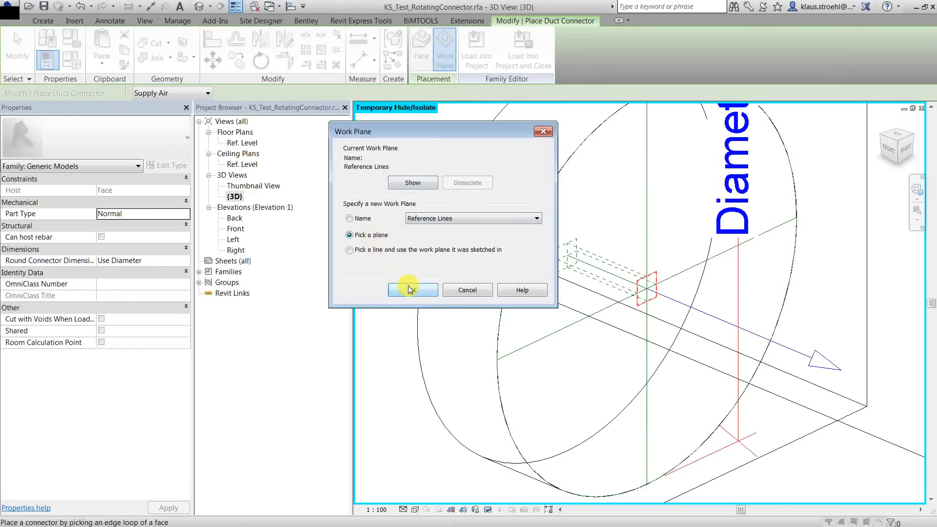
{"action": "left_click", "coordinate": [409, 290]}
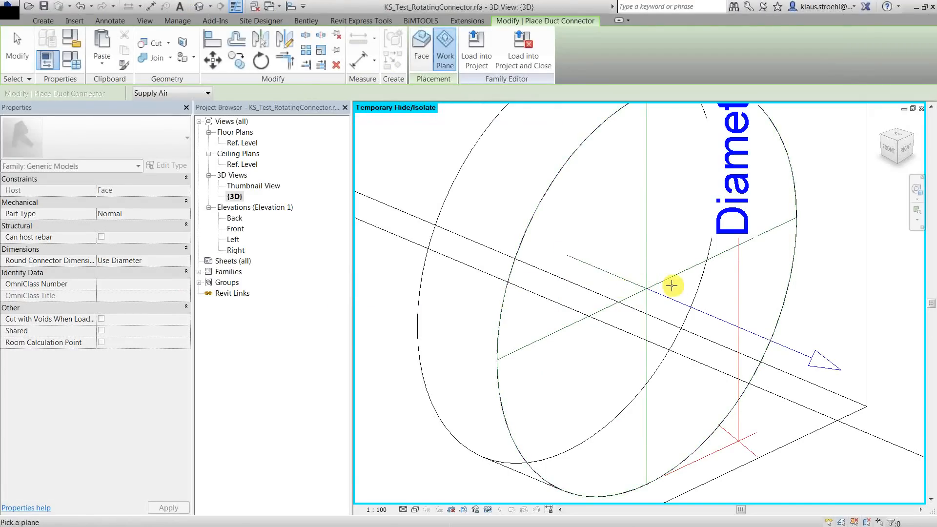
{"action": "left_click", "coordinate": [603, 268]}
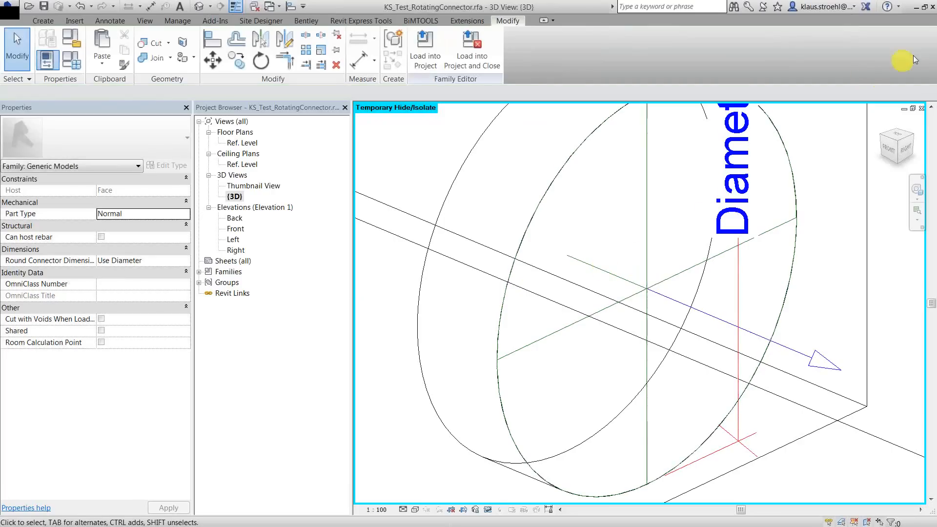
Close the open views of the KS_Test_RotatingConnector family
{"action": "left_click", "coordinate": [921, 108]}
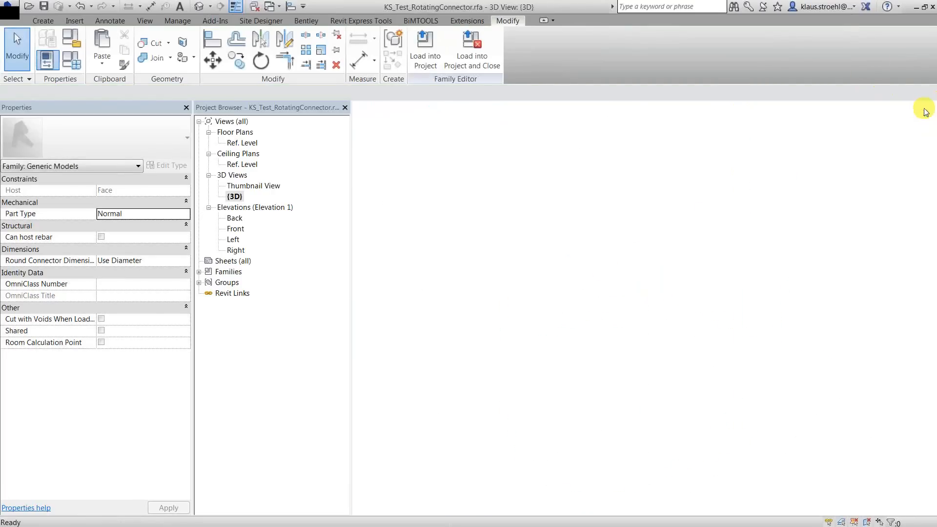
{"action": "left_click", "coordinate": [922, 108]}
{"action": "left_click", "coordinate": [499, 275]}
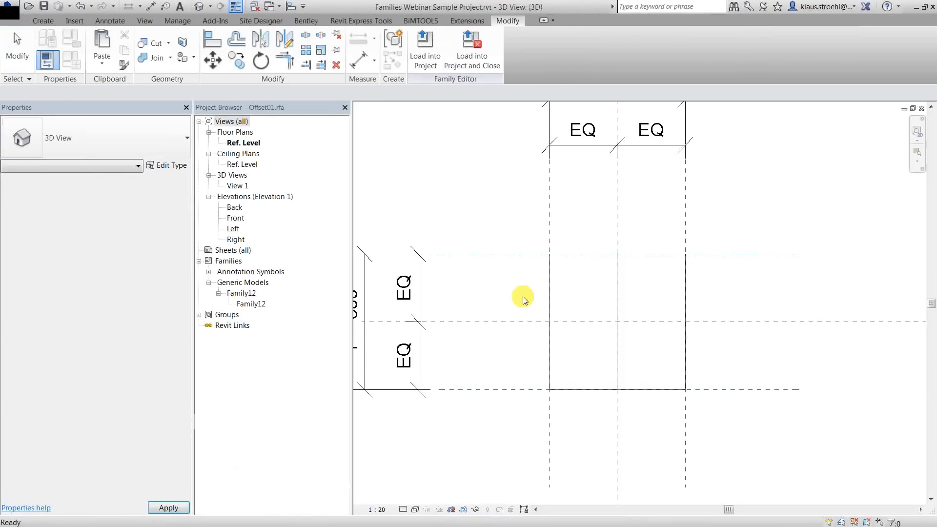
Inspect the Offset01 family in its default 3D view, and close its 3D and Ref. Level plan views
{"action": "left_click", "coordinate": [198, 7]}
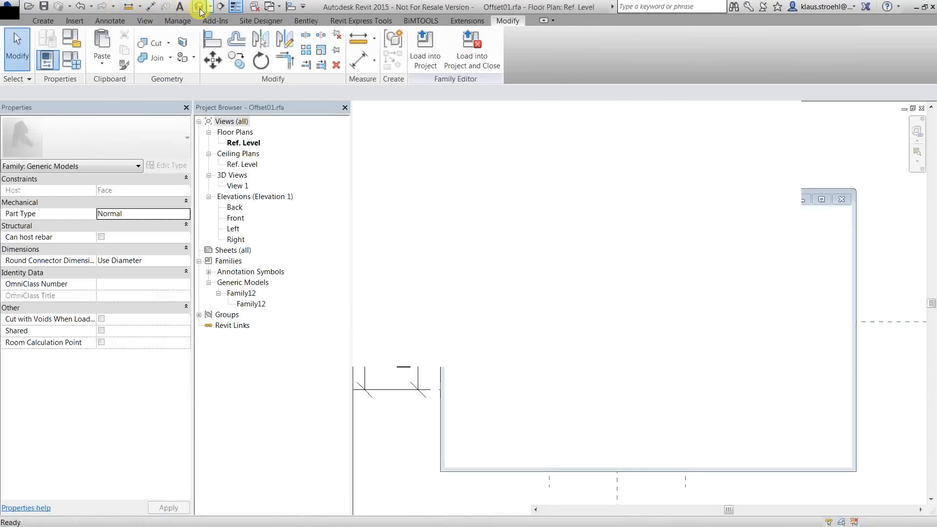
{"action": "middle_click_drag", "start_coordinate": [522, 262], "coordinate": [560, 212], "text": "shift"}
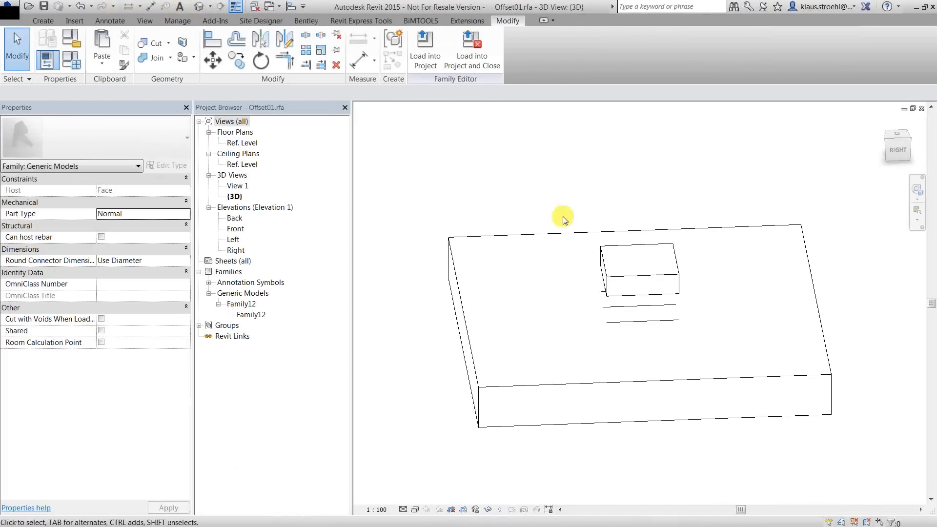
{"action": "left_click", "coordinate": [922, 108]}
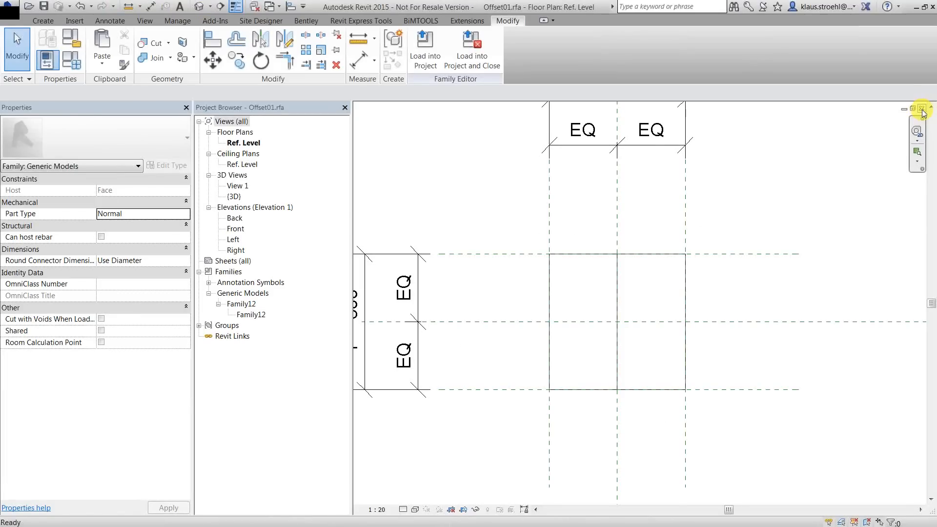
{"action": "left_click", "coordinate": [922, 108]}
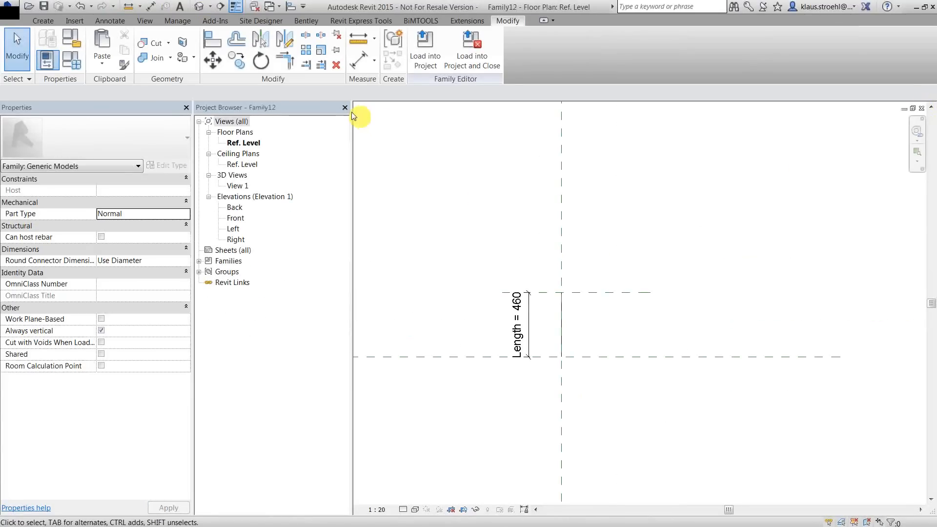
Switch to Family13's default 3D view and turn on visibility of the Levels and Reference Planes annotation categories
{"action": "left_click", "coordinate": [271, 7]}
{"action": "left_click", "coordinate": [322, 142]}
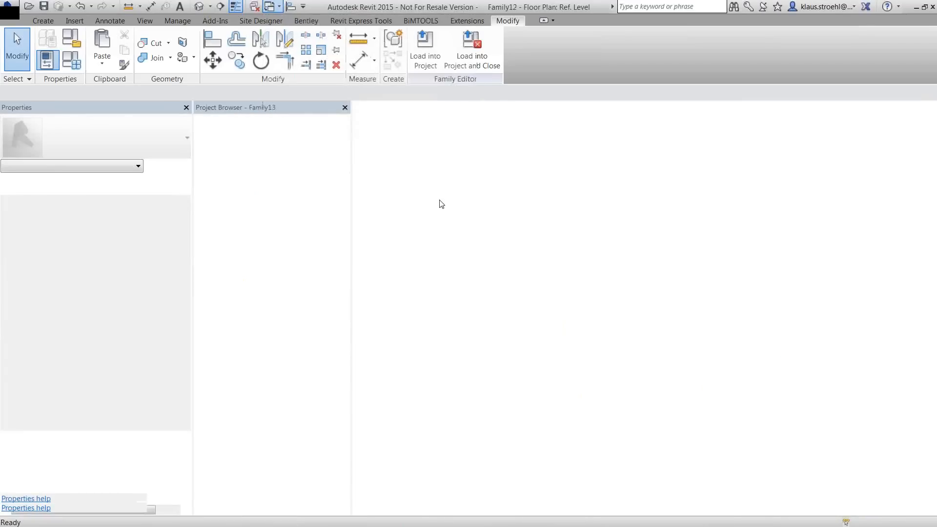
{"action": "key", "text": "v"}
{"action": "key", "text": "v"}
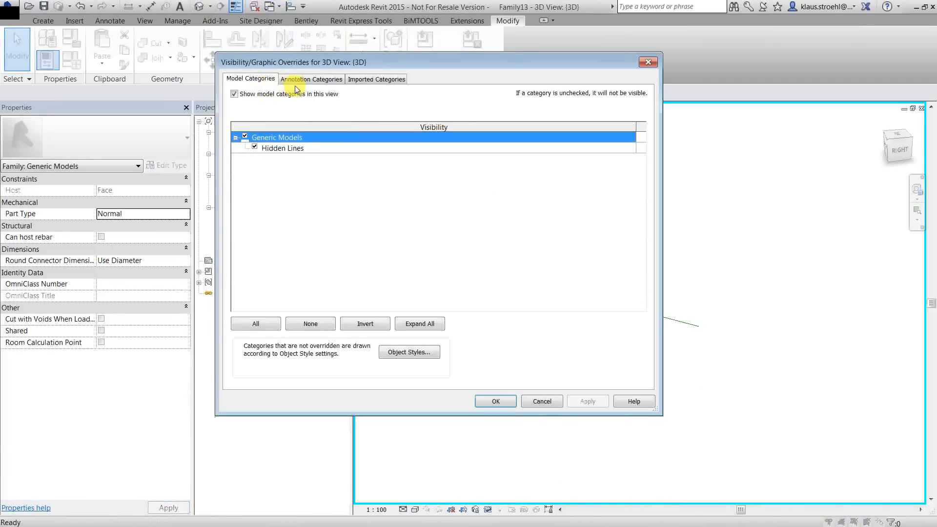
{"action": "left_click", "coordinate": [312, 80]}
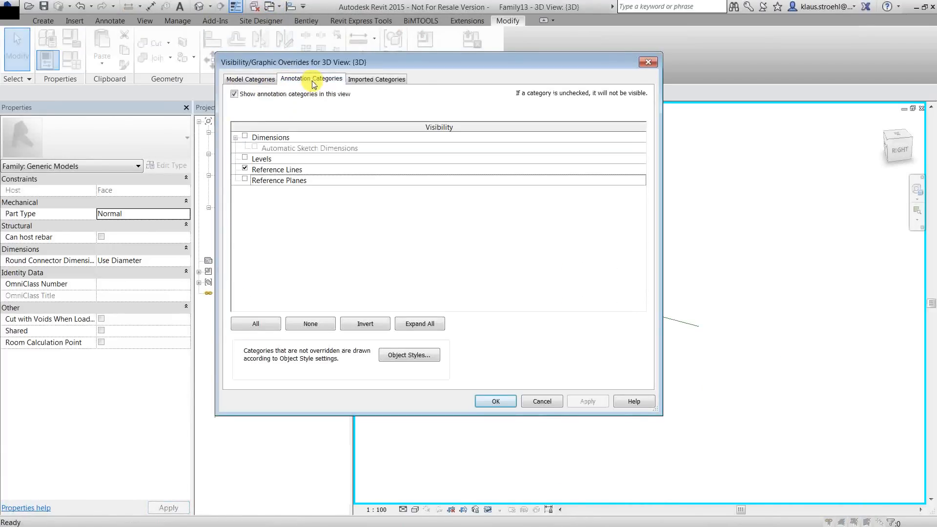
{"action": "left_click", "coordinate": [245, 159]}
{"action": "left_click", "coordinate": [245, 180]}
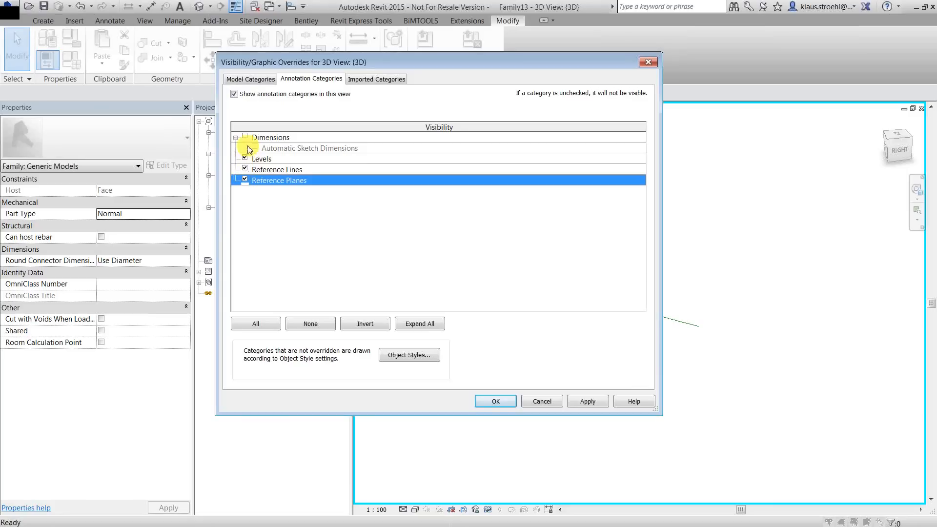
{"action": "left_click", "coordinate": [482, 398]}
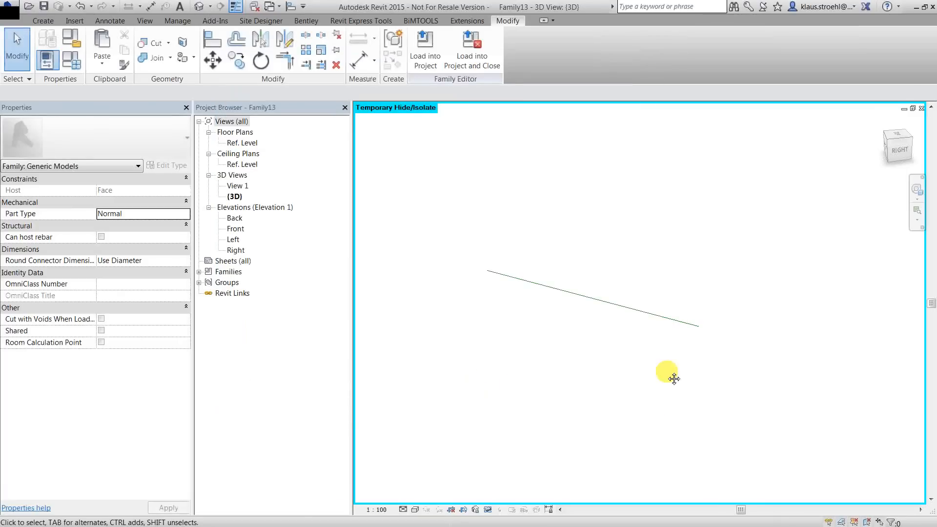
Place a Supply Air duct connector on the work plane at the end of the reference line
{"action": "left_click", "coordinate": [52, 20]}
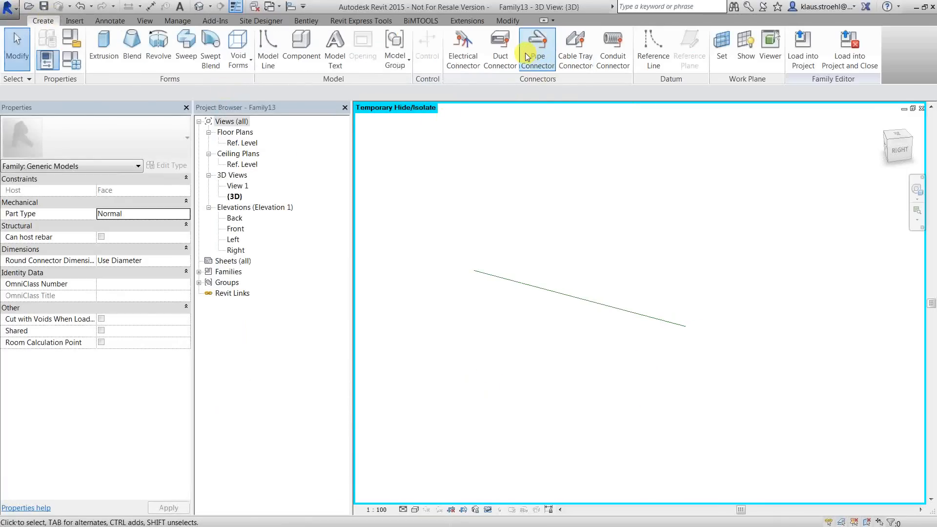
{"action": "left_click", "coordinate": [502, 43]}
{"action": "left_click", "coordinate": [446, 51]}
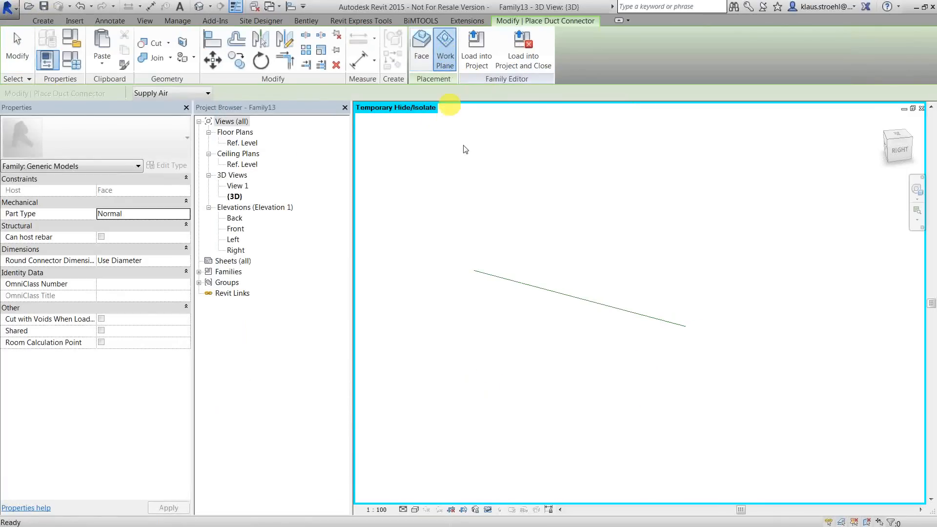
{"action": "left_click", "coordinate": [414, 290]}
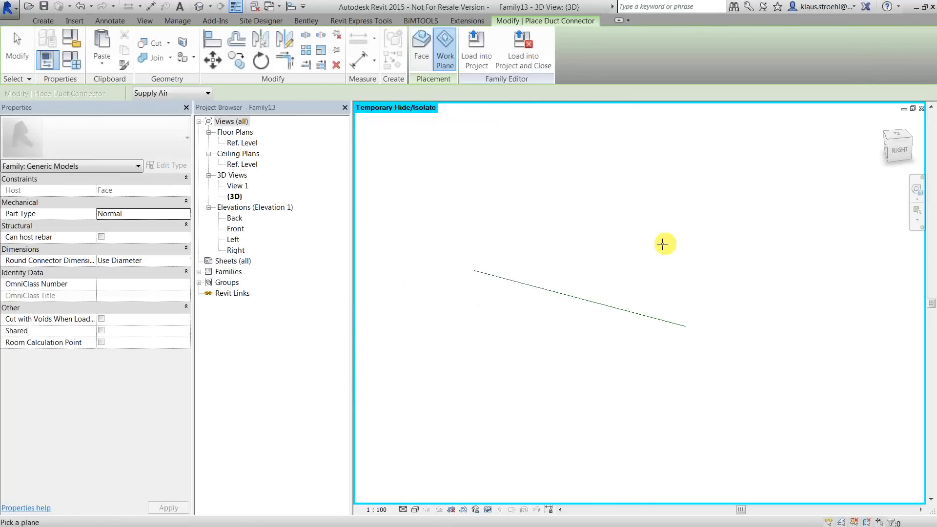
{"action": "left_click", "coordinate": [686, 328]}
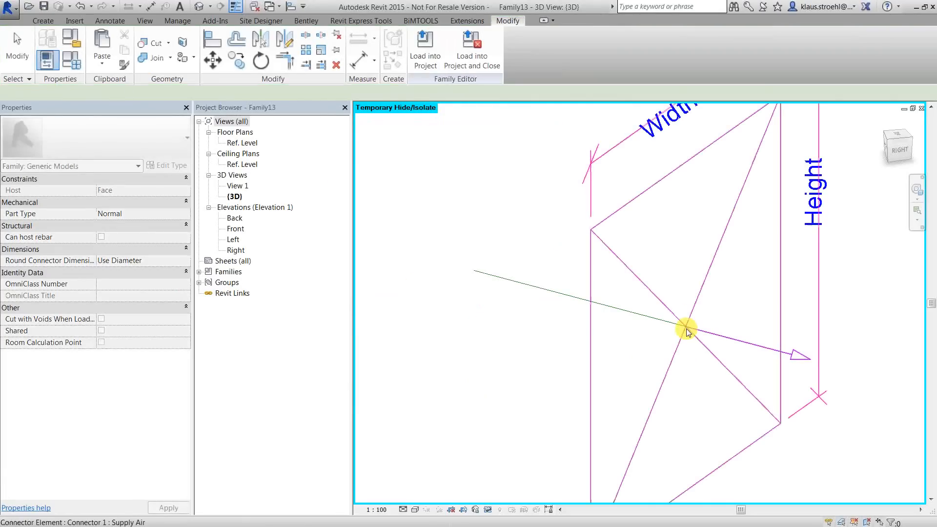
Change the new duct connector's shape to Round and set its diameter to 200
{"action": "scroll", "coordinate": [567, 353], "scroll_direction": "down", "scroll_amount": 3}
{"action": "middle_click_drag", "start_coordinate": [566, 353], "coordinate": [716, 417], "text": "shift"}
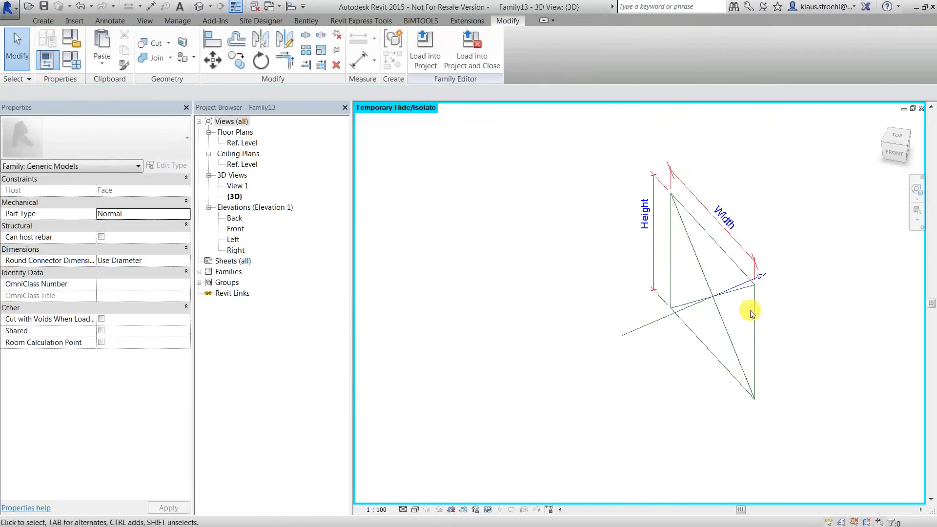
{"action": "left_click", "coordinate": [702, 267]}
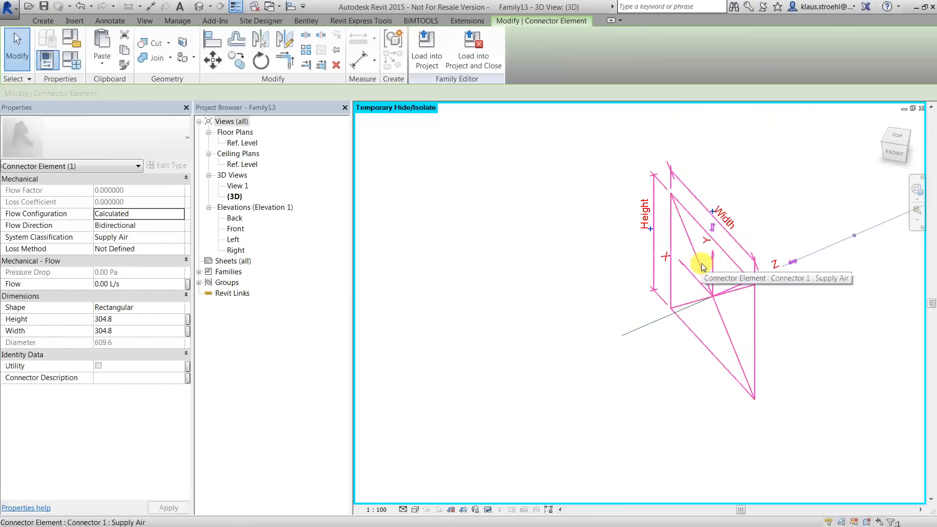
{"action": "left_click", "coordinate": [130, 320]}
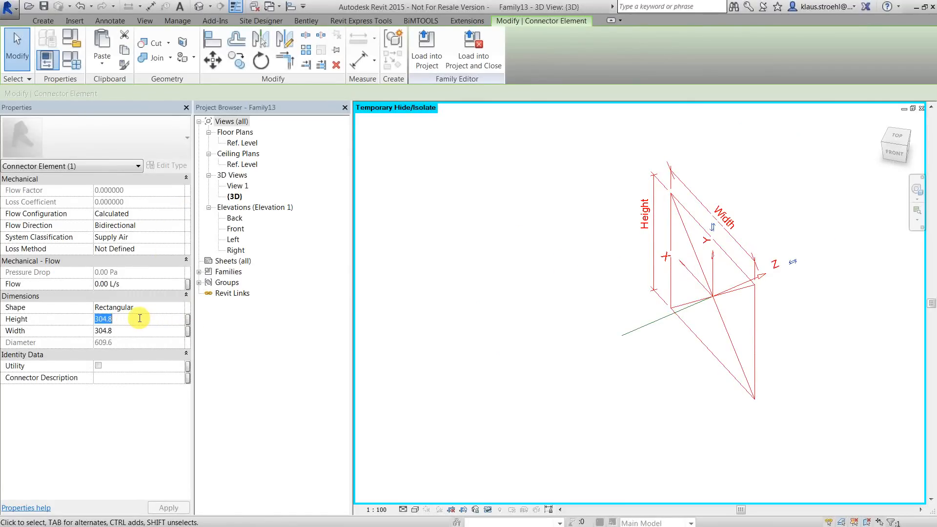
{"action": "left_click", "coordinate": [153, 310]}
{"action": "left_click", "coordinate": [180, 308]}
{"action": "left_click", "coordinate": [120, 320]}
{"action": "left_click", "coordinate": [132, 340]}
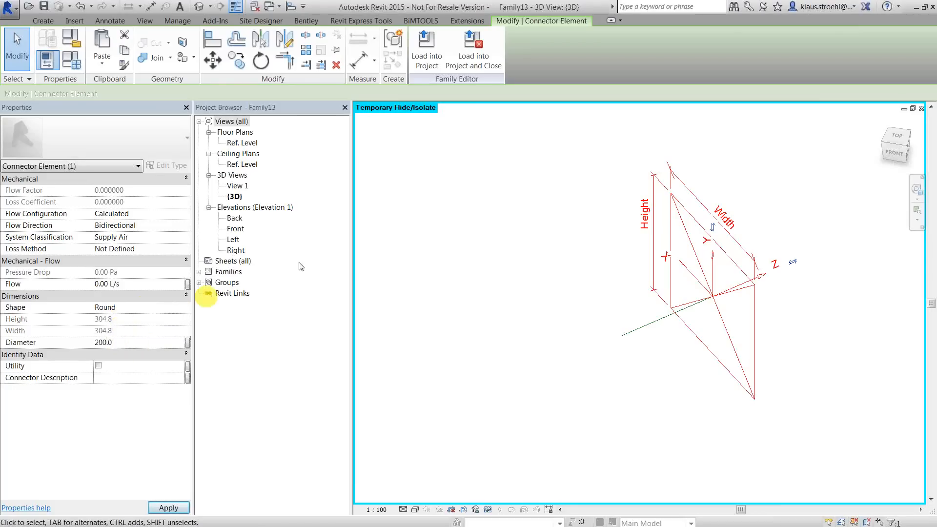
{"action": "left_click", "coordinate": [623, 251]}
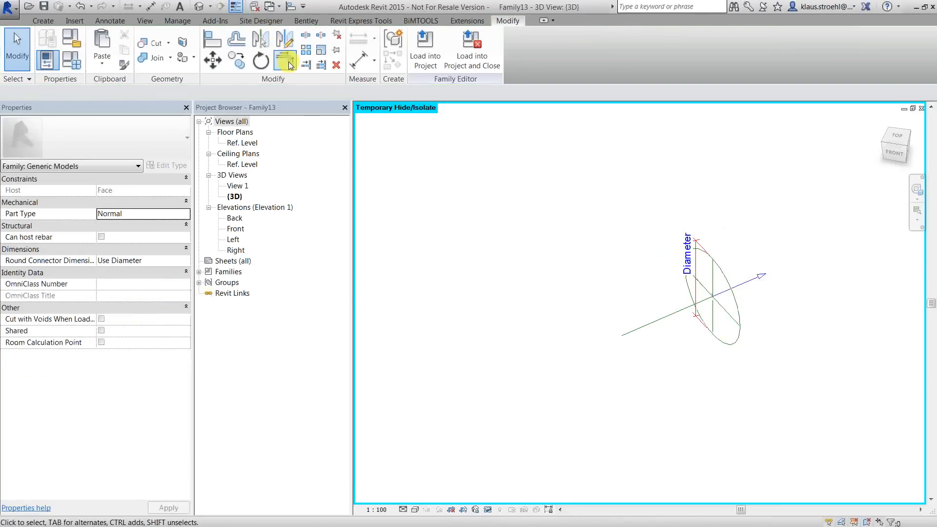
Switch to the Ref. Level floor plan view of Family13
{"action": "key", "text": "ctrl+Tab"}
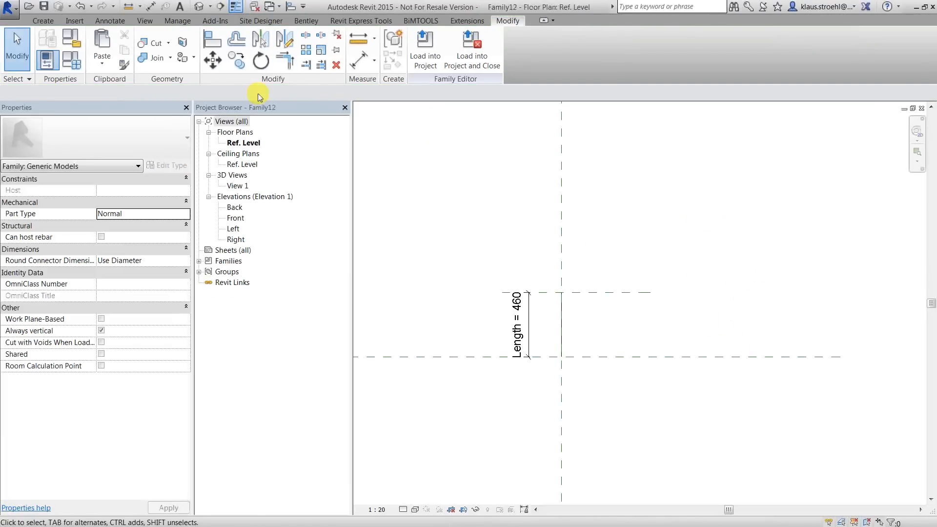
{"action": "left_click", "coordinate": [280, 7]}
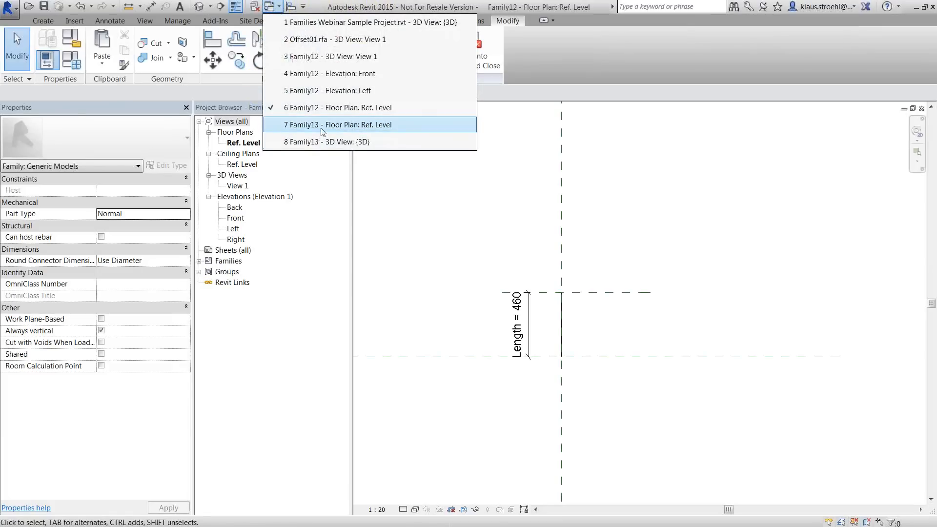
Switch to the Ref. Level floor plan of Family13
{"action": "left_click", "coordinate": [321, 126]}
{"action": "scroll", "coordinate": [529, 320], "scroll_direction": "up", "scroll_amount": 2}
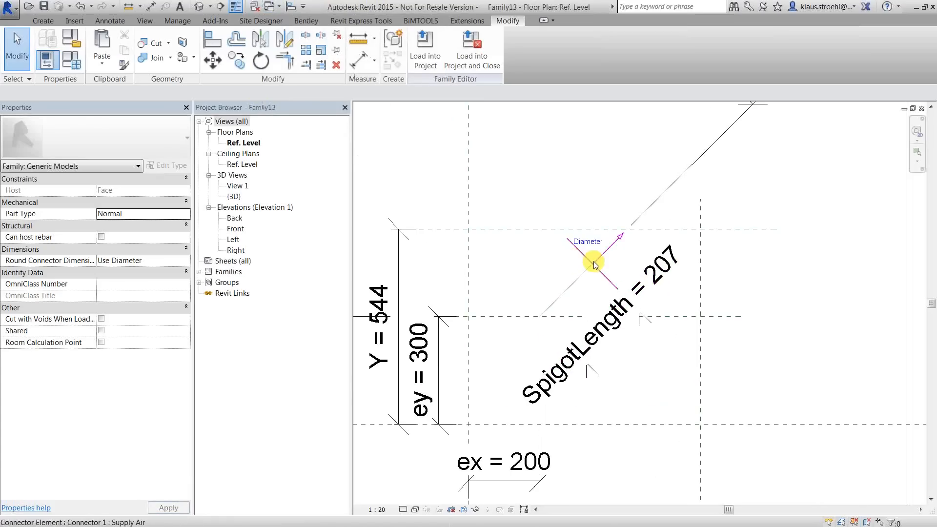
{"action": "scroll", "coordinate": [539, 286], "scroll_direction": "down", "scroll_amount": 2}
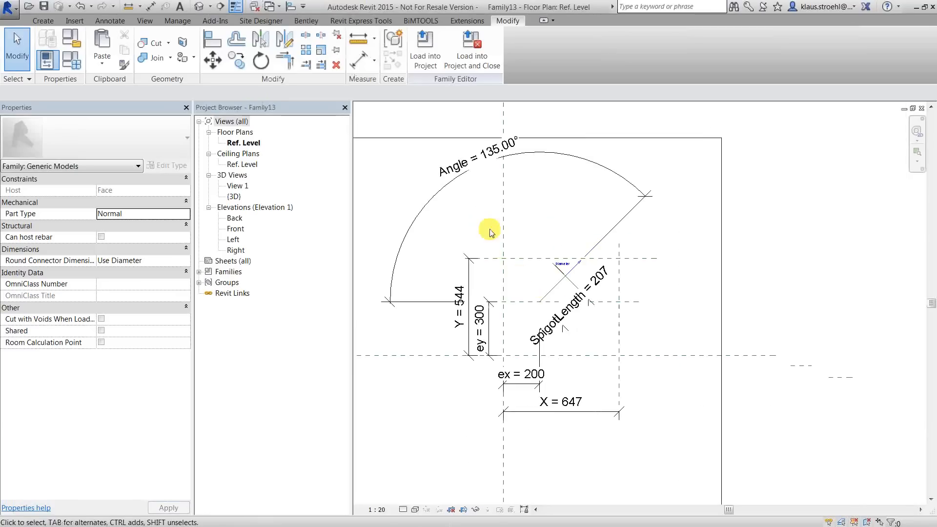
Set the labelled Angle dimension of the reference line to 270° to rotate the duct connector
{"action": "left_click", "coordinate": [472, 169]}
{"action": "left_click", "coordinate": [491, 156]}
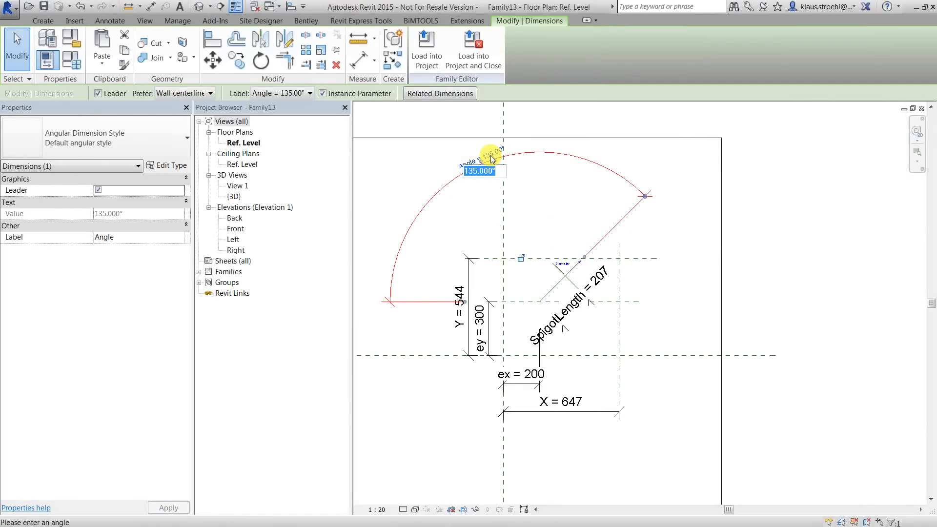
{"action": "type", "text": "270"}
{"action": "key", "text": "Return"}
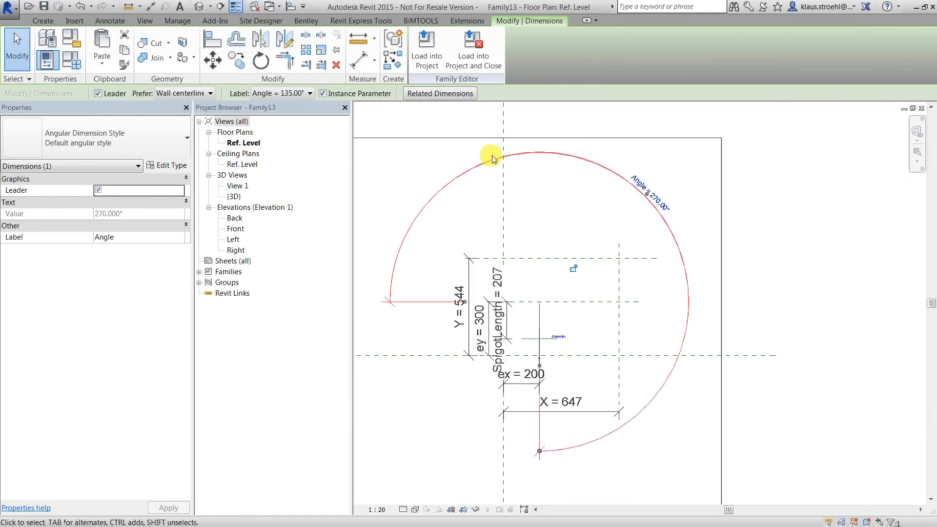
{"action": "scroll", "coordinate": [561, 336], "scroll_direction": "up", "scroll_amount": 3}
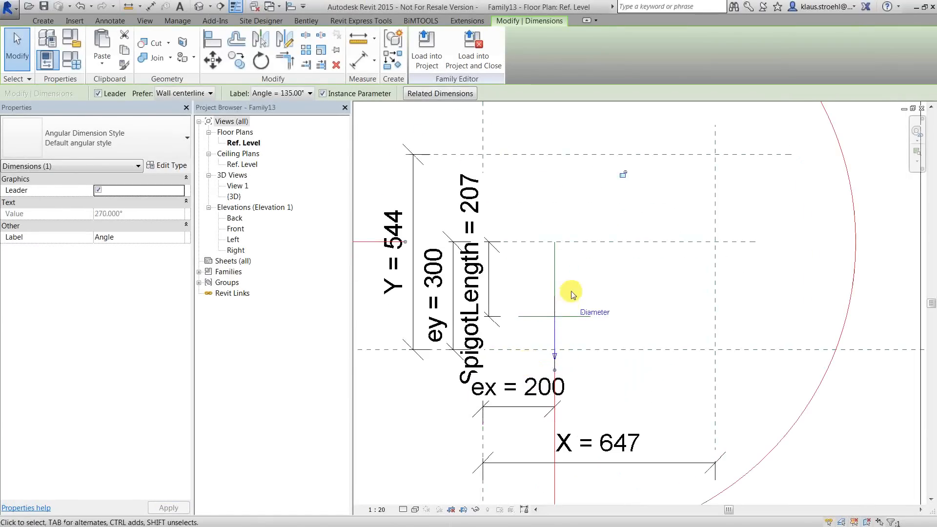
Set the reference line's Angle dimension to 135°
{"action": "scroll", "coordinate": [558, 315], "scroll_direction": "down", "scroll_amount": 2}
{"action": "left_click", "coordinate": [687, 133]}
{"action": "type", "text": "135"}
{"action": "key", "text": "Return"}
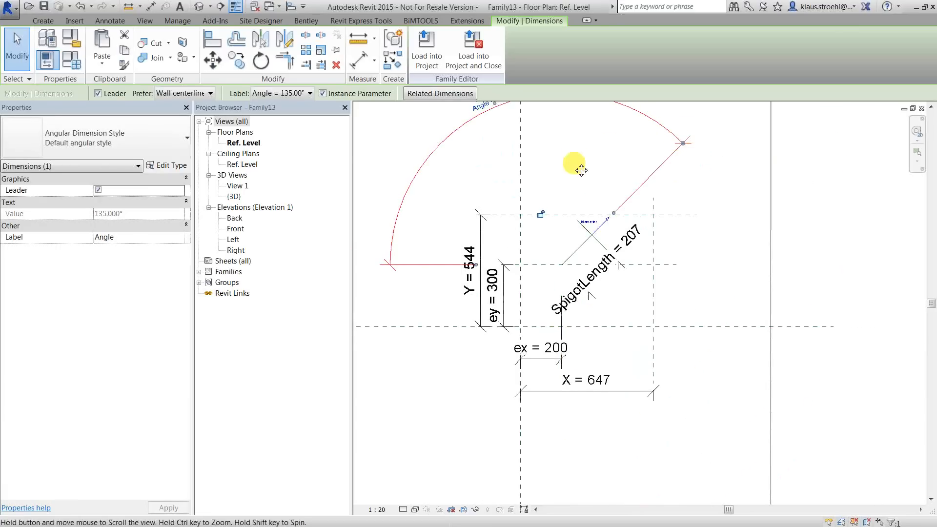
Set the reference line's Angle dimension to 45° and inspect the rotated connector and spigot
{"action": "middle_click_drag", "start_coordinate": [569, 163], "coordinate": [510, 168]}
{"action": "left_click", "coordinate": [499, 172]}
{"action": "type", "text": "4"}
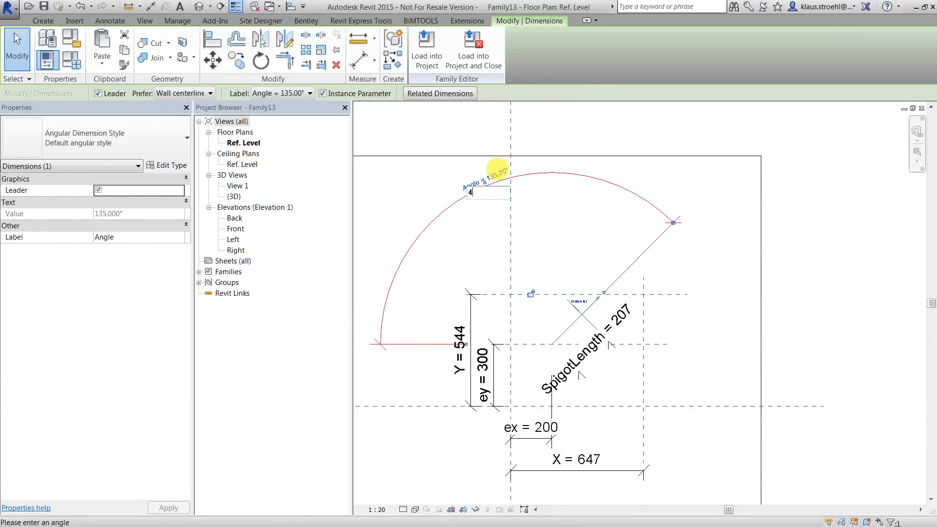
{"action": "type", "text": "5"}
{"action": "key", "text": "Return"}
{"action": "left_click", "coordinate": [619, 245]}
{"action": "scroll", "coordinate": [559, 291], "scroll_direction": "up", "scroll_amount": 2}
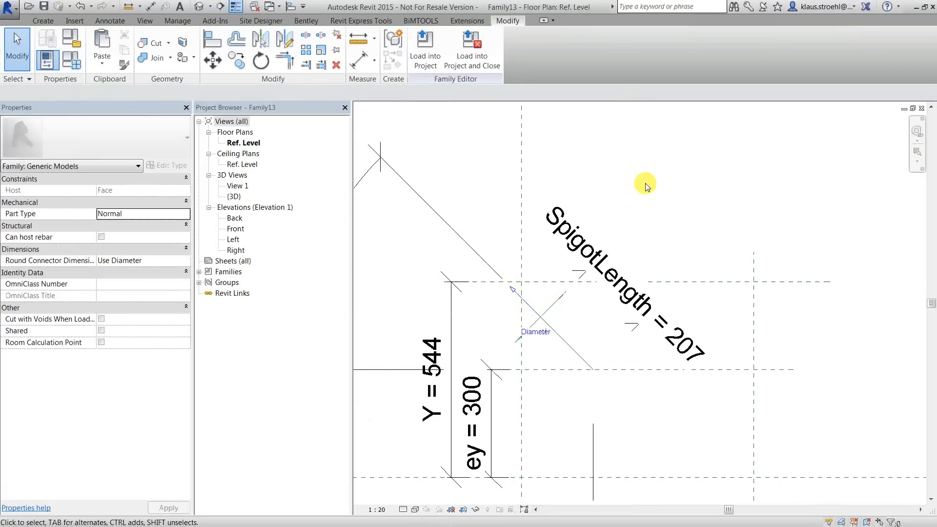
{"action": "scroll", "coordinate": [647, 185], "scroll_direction": "down", "scroll_amount": 1}
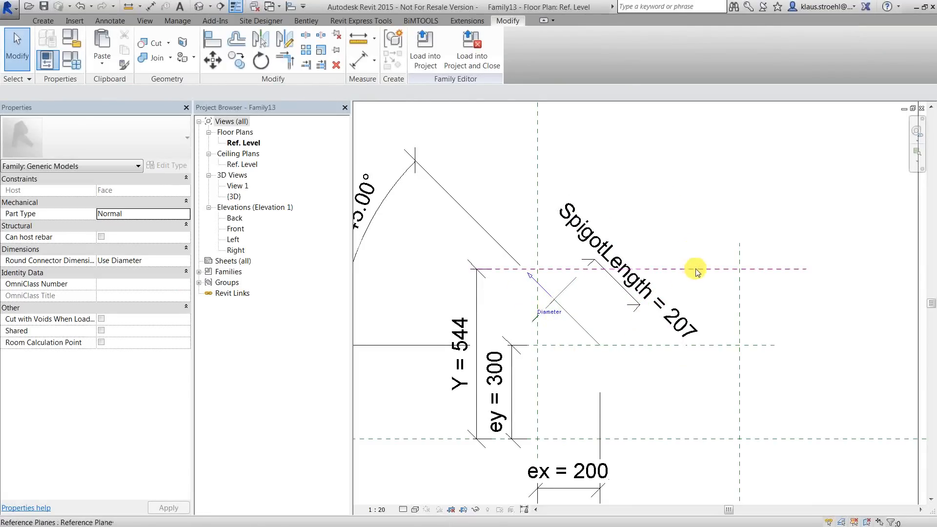
{"action": "middle_click_drag", "start_coordinate": [569, 335], "coordinate": [581, 305]}
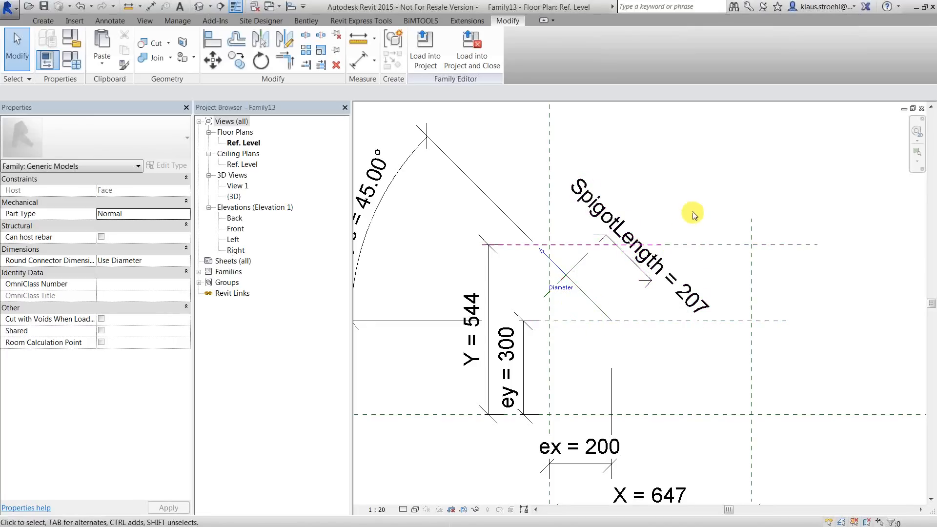
Go through the open family views to the 3D view of Families Webinar Sample Project
{"action": "key", "text": "ctrl+Tab"}
{"action": "key", "text": "ctrl+Tab"}
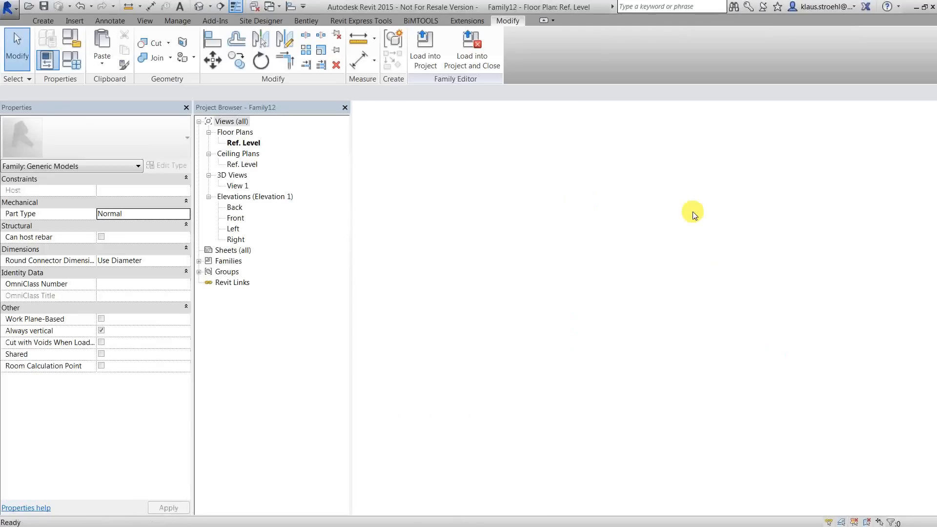
{"action": "key", "text": "ctrl+Tab"}
{"action": "key", "text": "ctrl+Tab"}
{"action": "key", "text": "ctrl+Tab"}
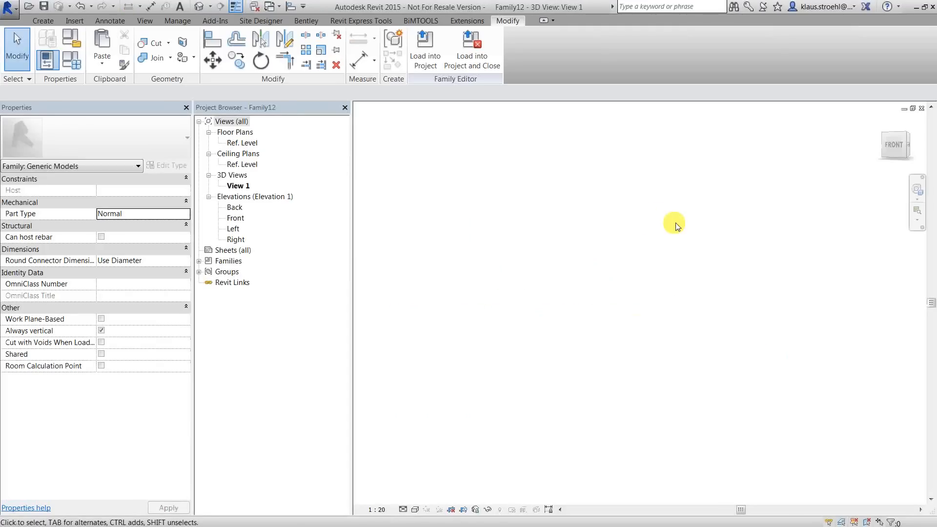
{"action": "key", "text": "ctrl+Tab"}
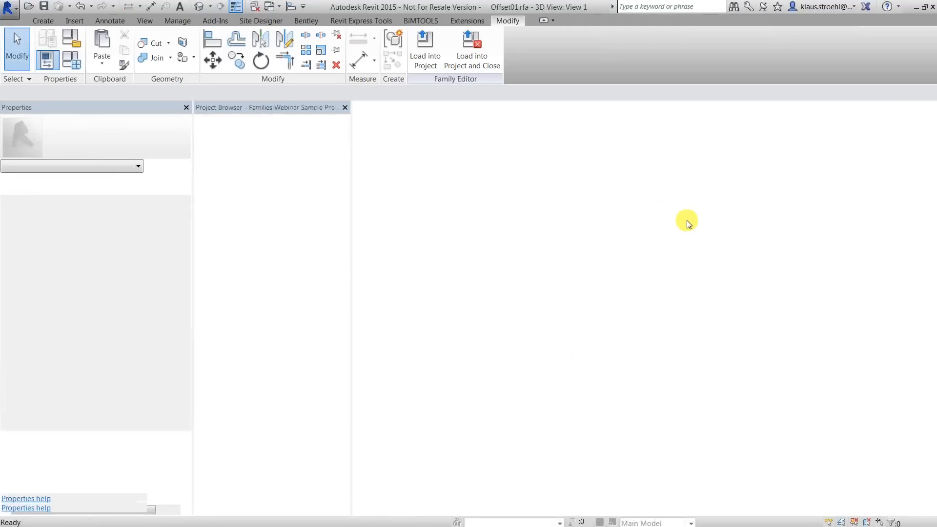
{"action": "double_click", "coordinate": [613, 288]}
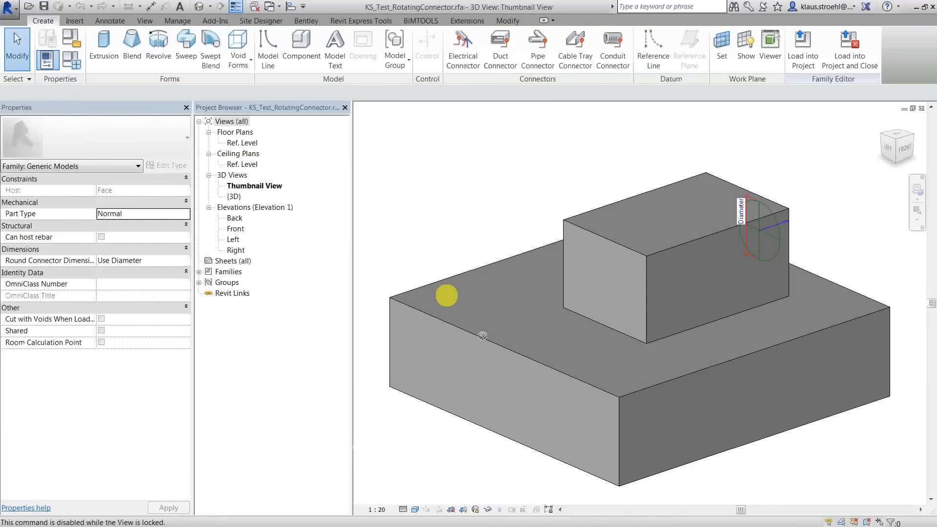
{"action": "left_click", "coordinate": [921, 108]}
{"action": "left_click", "coordinate": [495, 277]}
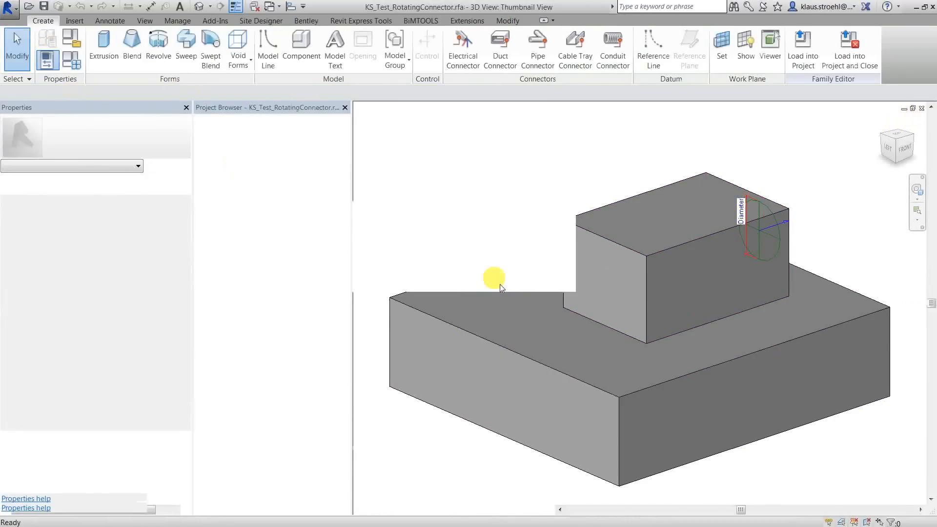
Relocate the duct connector of the KS_Test_RotatingConnector box to its back face by enabling the back parameter, and clear the selection
{"action": "left_click", "coordinate": [609, 287]}
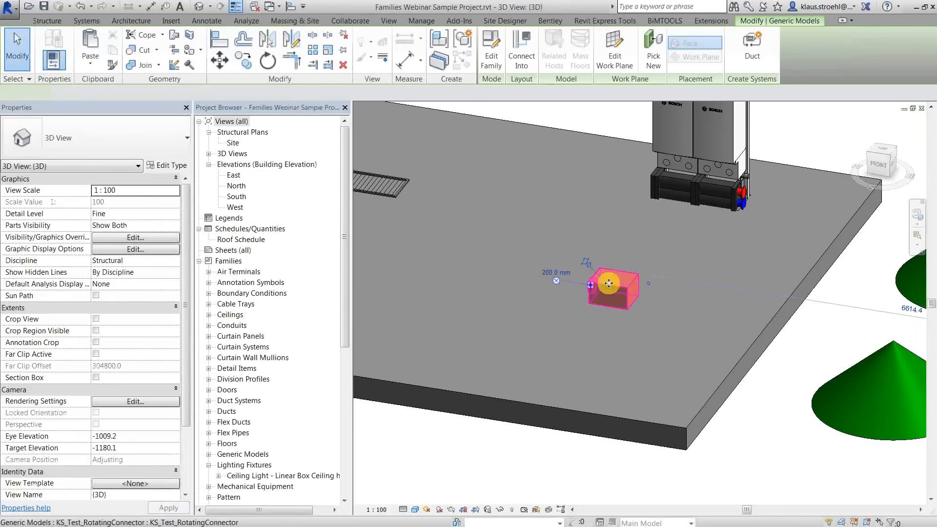
{"action": "scroll", "coordinate": [597, 279], "scroll_direction": "up", "scroll_amount": 5}
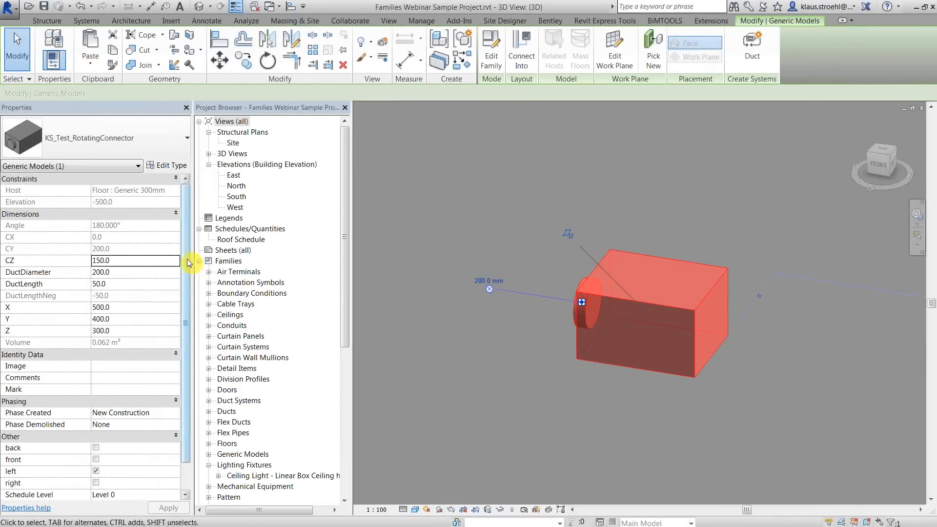
{"action": "scroll", "coordinate": [186, 265], "scroll_direction": "down", "scroll_amount": 2}
{"action": "left_click", "coordinate": [96, 424]}
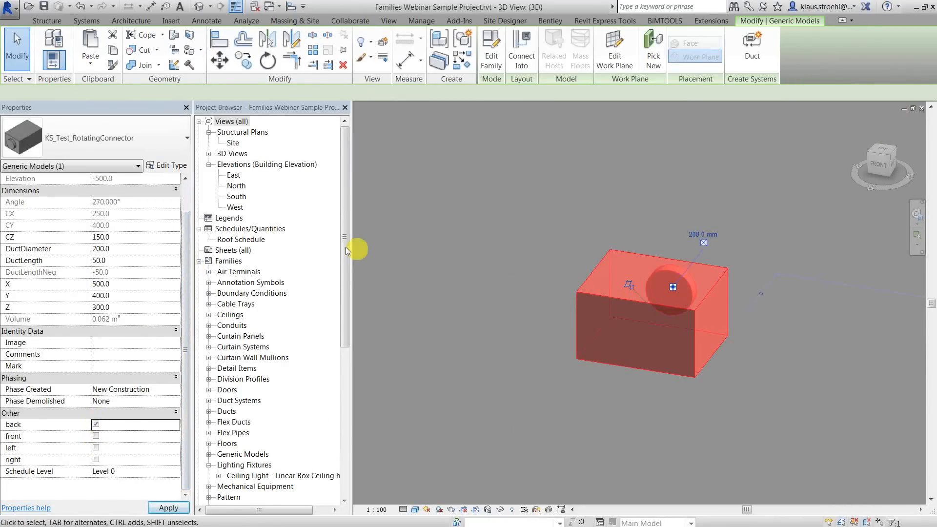
{"action": "scroll", "coordinate": [180, 224], "scroll_direction": "up", "scroll_amount": 2}
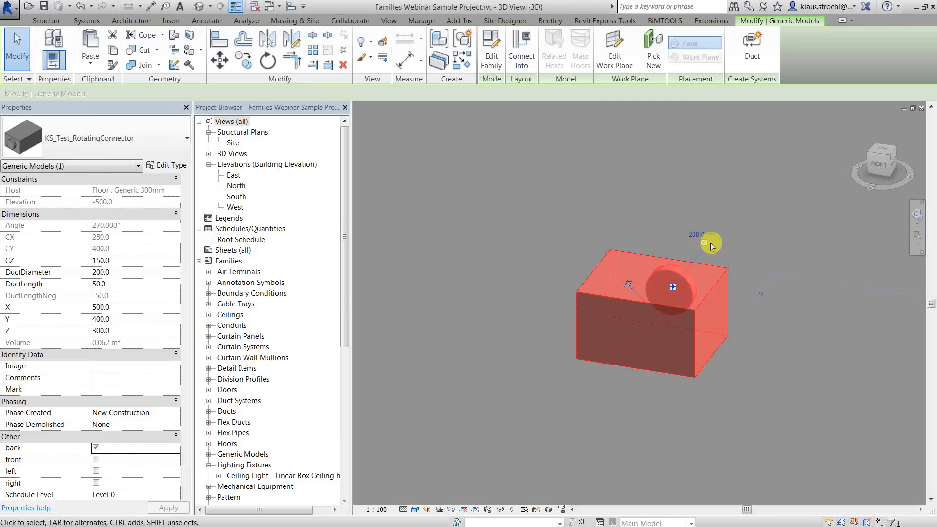
{"action": "left_click", "coordinate": [646, 244]}
{"action": "left_click", "coordinate": [651, 256]}
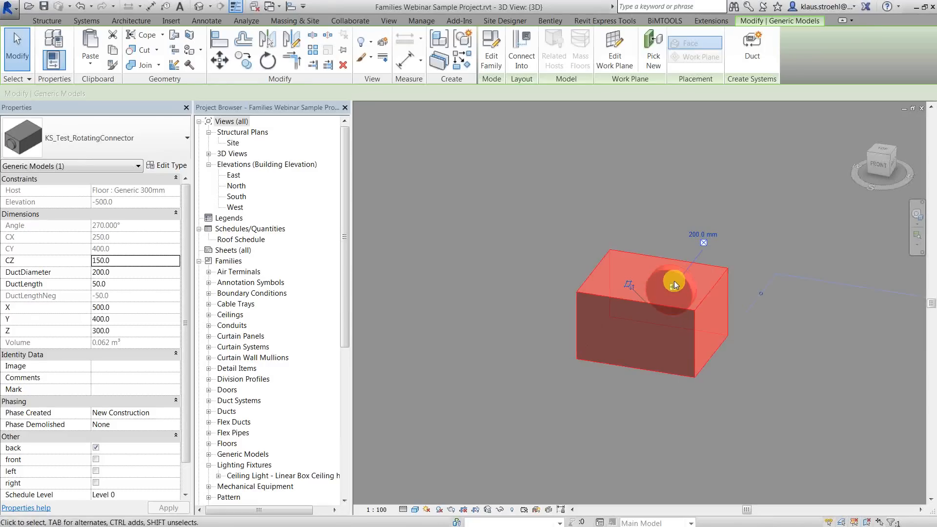
{"action": "left_click", "coordinate": [628, 235]}
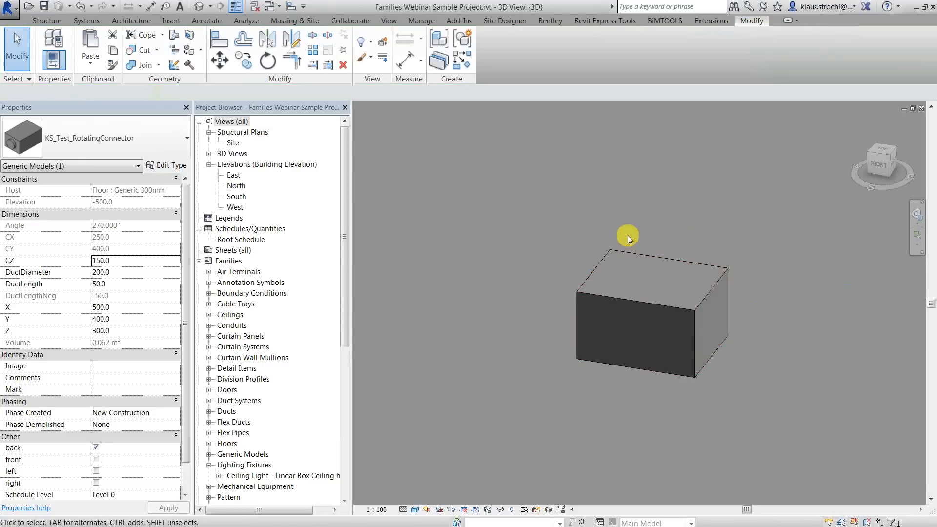
{"action": "scroll", "coordinate": [636, 236], "scroll_direction": "down", "scroll_amount": 3}
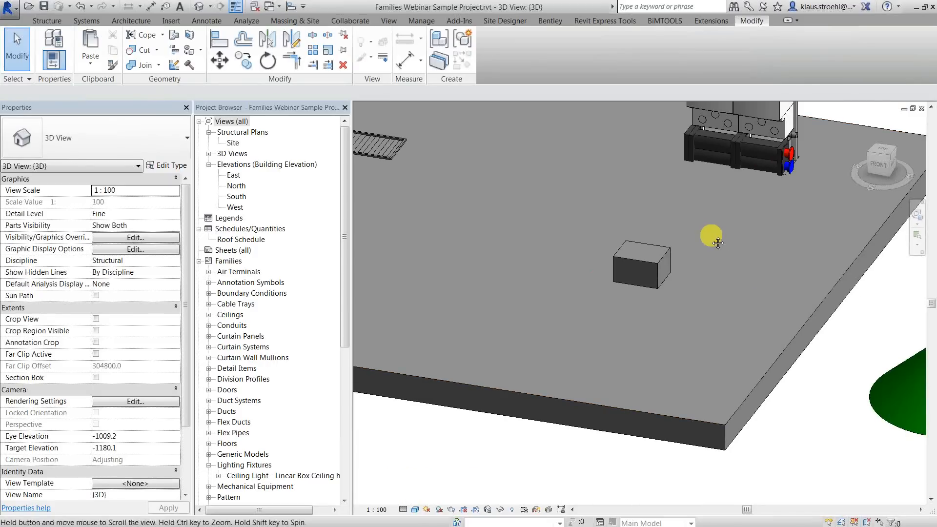
{"action": "middle_click_drag", "start_coordinate": [719, 235], "coordinate": [686, 253]}
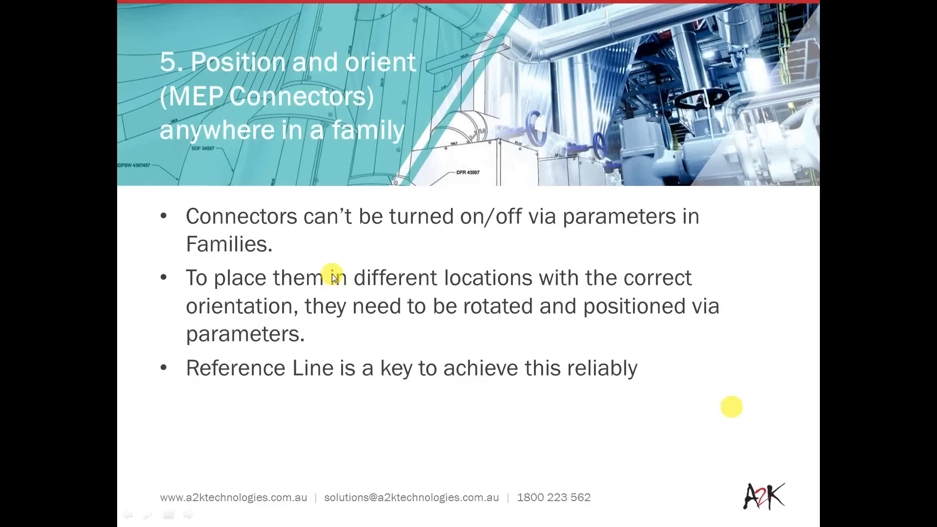
{"action": "left_click", "coordinate": [333, 278]}
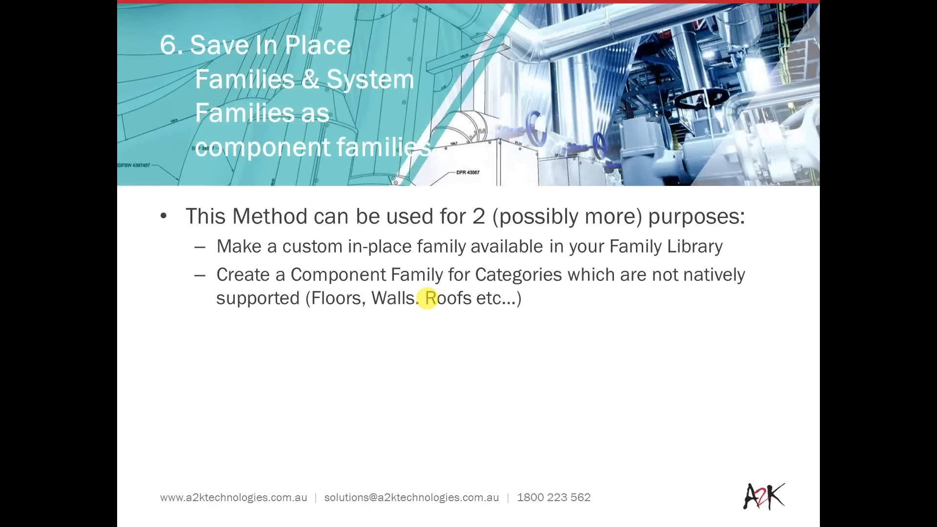
Switch to Revit and select the farther of the two green conical roofs beside the floor slab
{"action": "key", "text": "alt+Tab"}
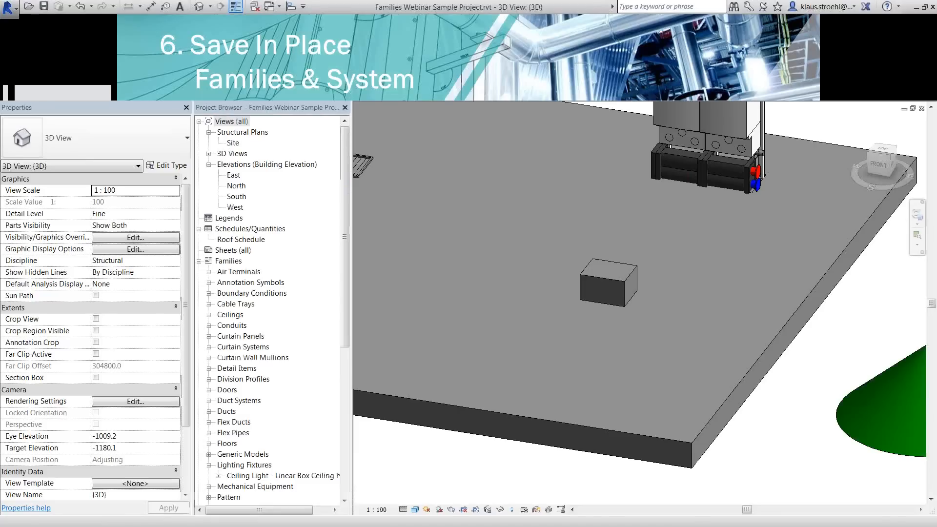
{"action": "middle_click_drag", "start_coordinate": [682, 249], "coordinate": [561, 247]}
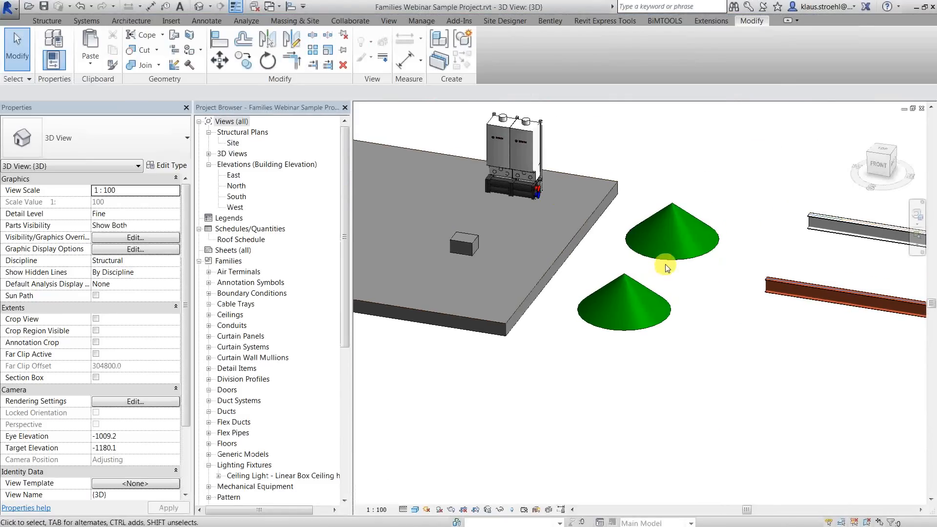
{"action": "left_click", "coordinate": [676, 258]}
{"action": "scroll", "coordinate": [681, 273], "scroll_direction": "up", "scroll_amount": 3}
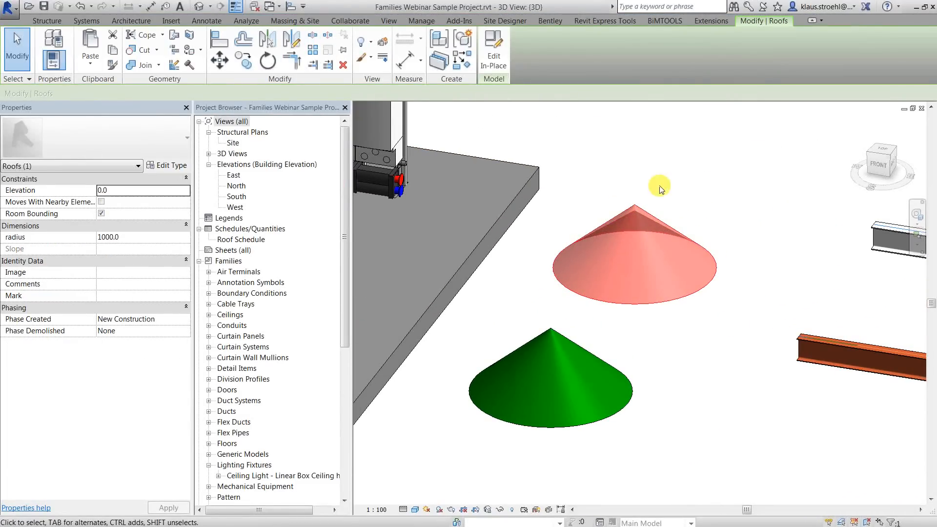
{"action": "scroll", "coordinate": [649, 224], "scroll_direction": "up", "scroll_amount": 2}
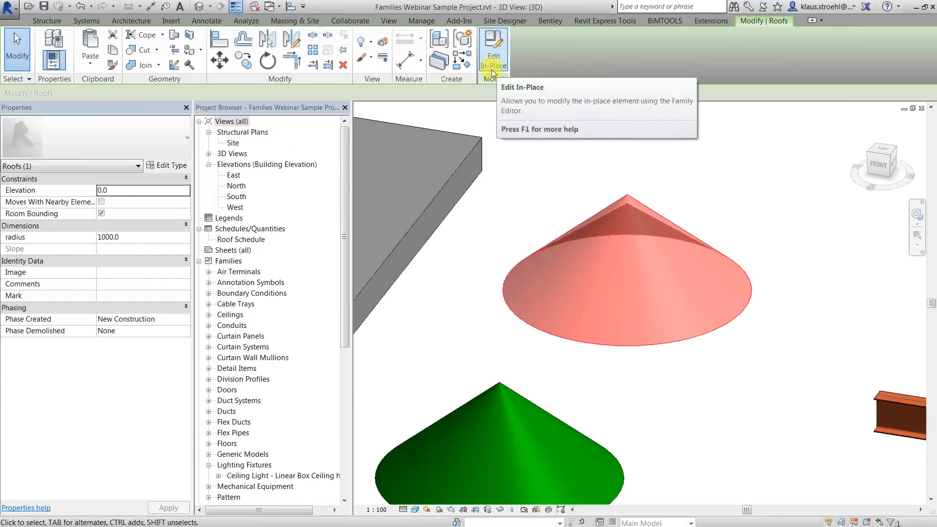
Open the conical roof for in-place editing, inspect its revolve form, and cancel the edit
{"action": "left_click", "coordinate": [493, 56]}
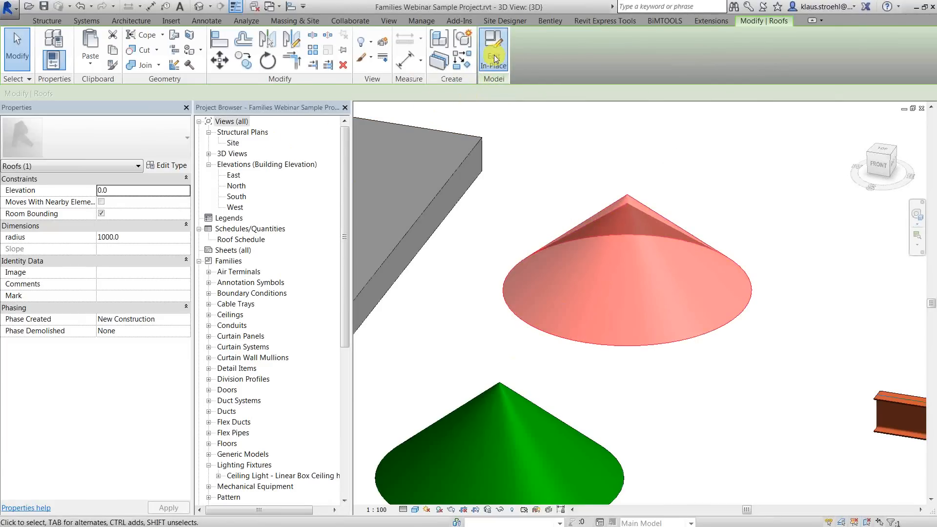
{"action": "left_click", "coordinate": [628, 217]}
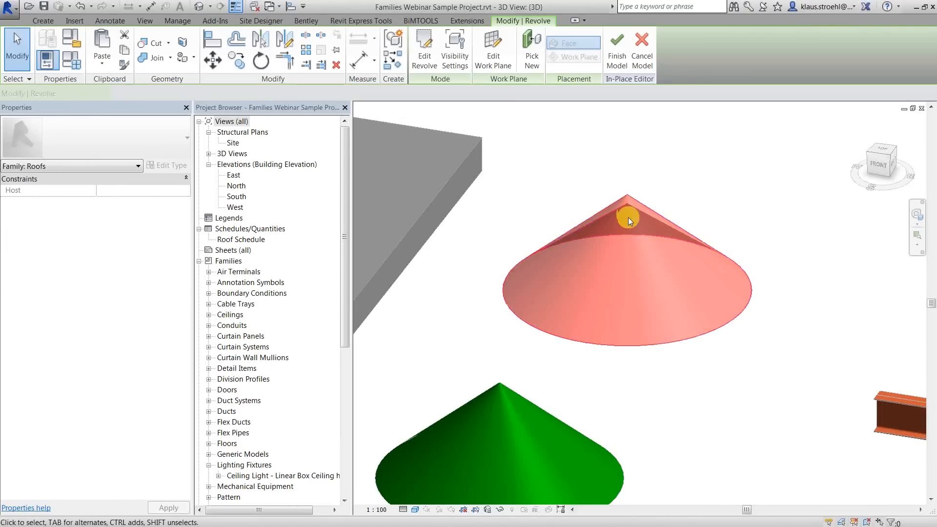
{"action": "left_click", "coordinate": [621, 158]}
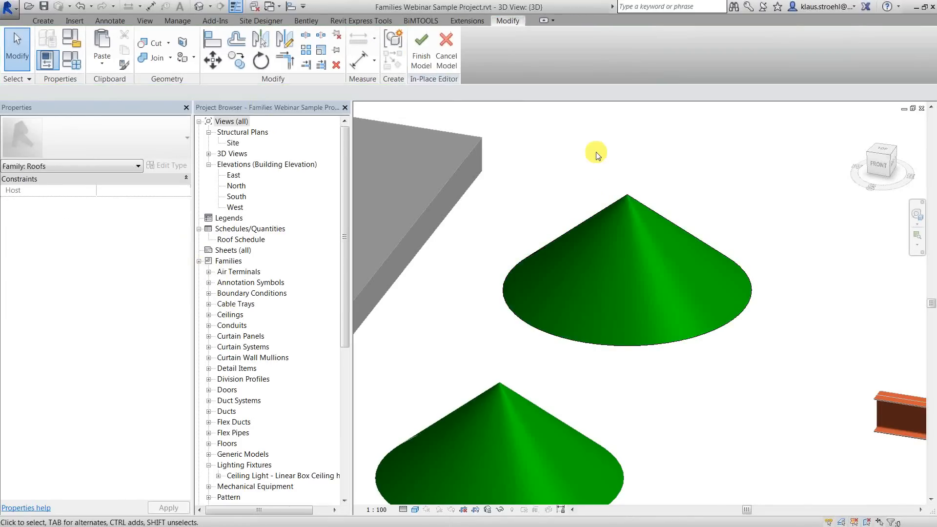
{"action": "left_click", "coordinate": [443, 64]}
Select the farther conical roof and examine its radius parameter
{"action": "left_click", "coordinate": [623, 198]}
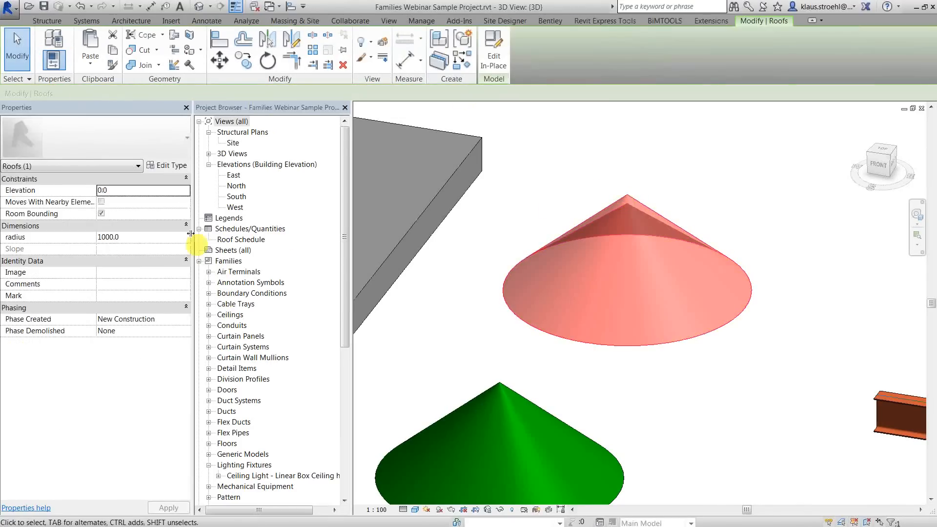
{"action": "left_click", "coordinate": [125, 238]}
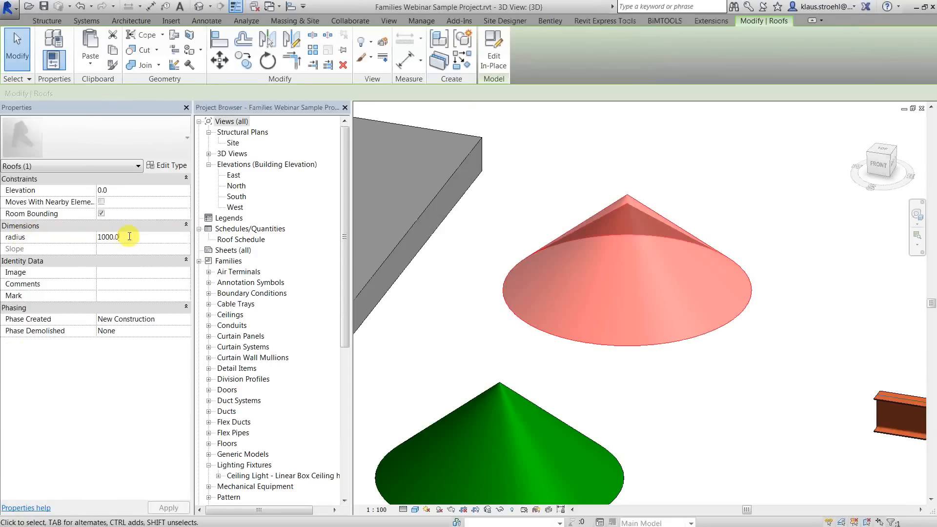
{"action": "left_click", "coordinate": [610, 114]}
{"action": "left_click", "coordinate": [628, 194]}
{"action": "left_click", "coordinate": [660, 190]}
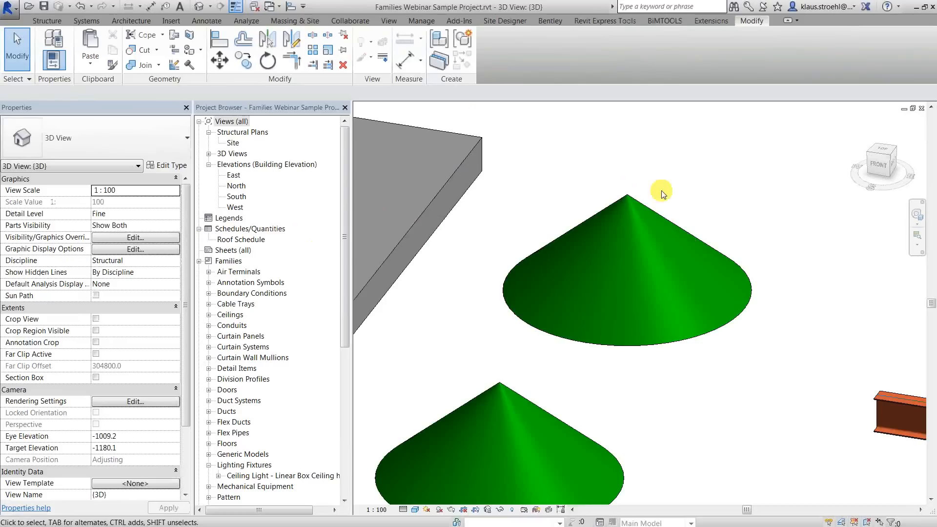
{"action": "left_click", "coordinate": [632, 194]}
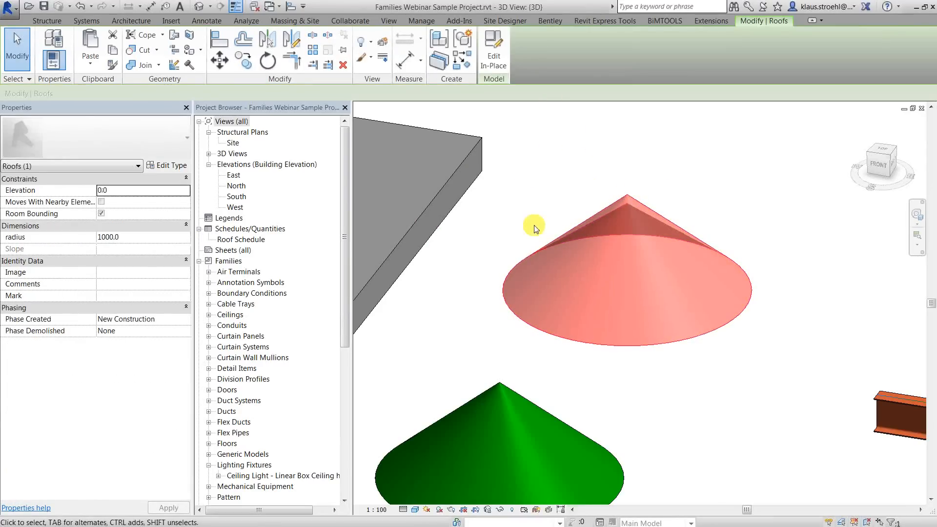
Select the farther green conical roof and open it for in-place editing
{"action": "left_click", "coordinate": [593, 169]}
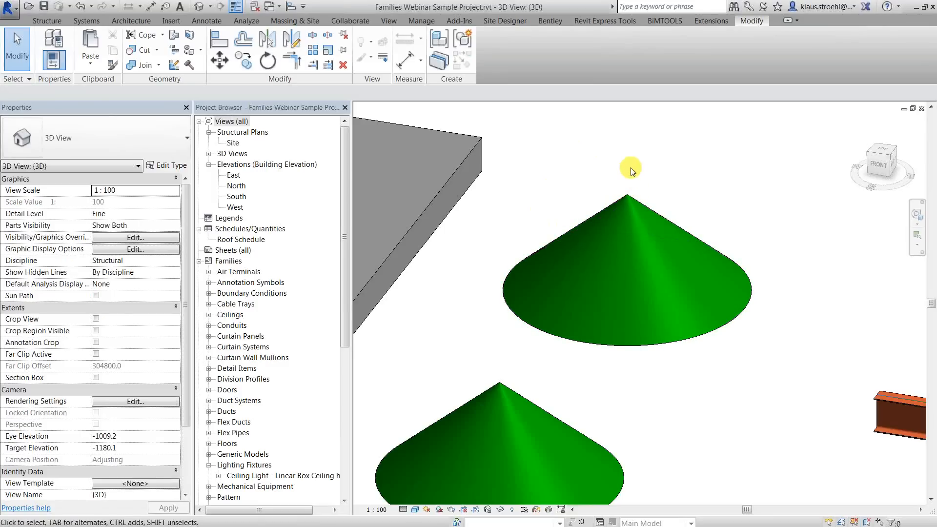
{"action": "left_click", "coordinate": [627, 196]}
{"action": "scroll", "coordinate": [600, 194], "scroll_direction": "down", "scroll_amount": 2}
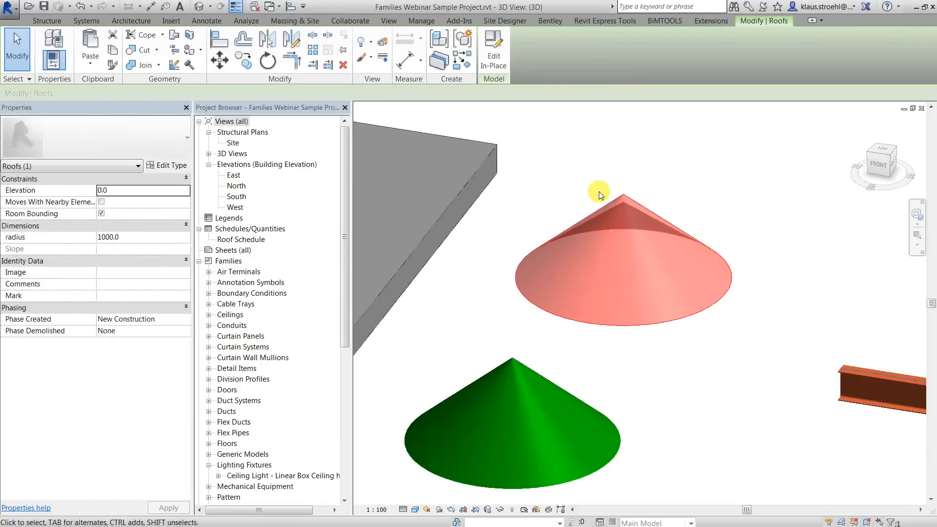
{"action": "middle_click_drag", "start_coordinate": [554, 246], "coordinate": [567, 220]}
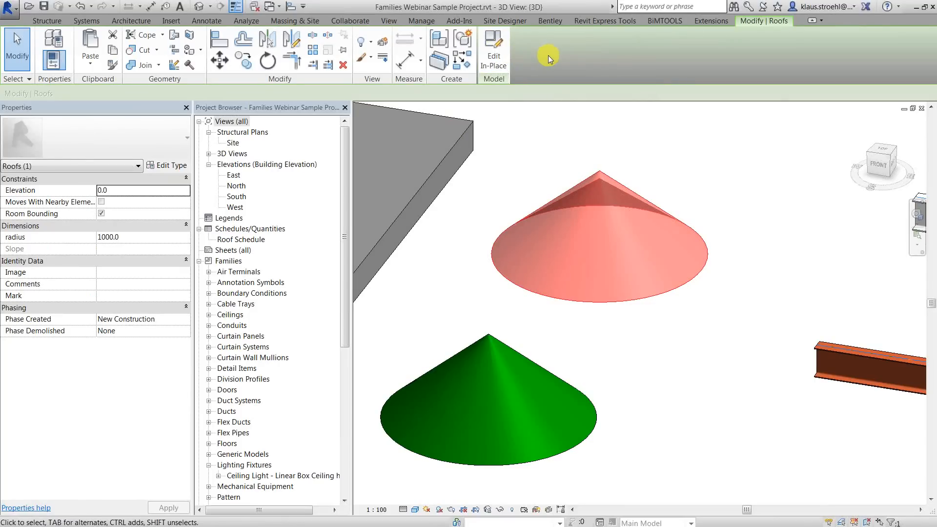
{"action": "left_click", "coordinate": [502, 58]}
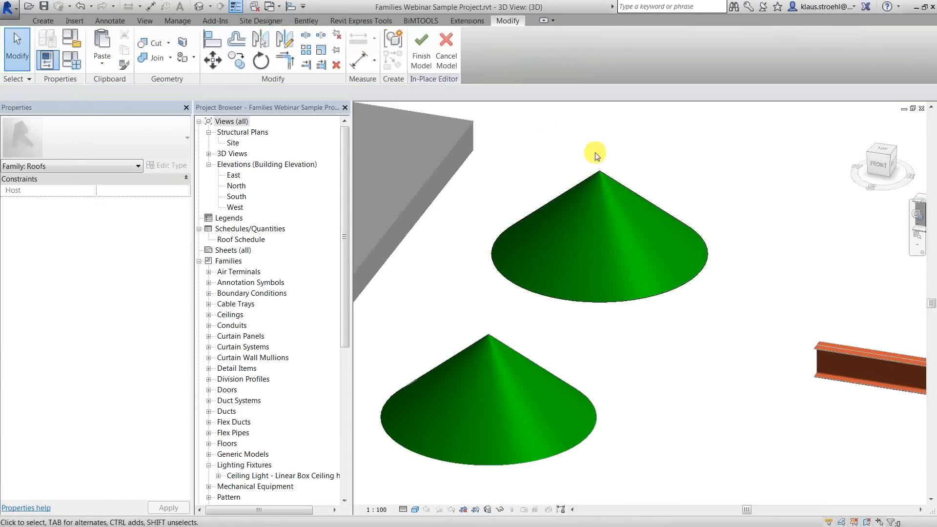
Turn the conical roof's revolve form into a model group named RoofCylinder and check that it selects as a group
{"action": "left_click", "coordinate": [610, 178]}
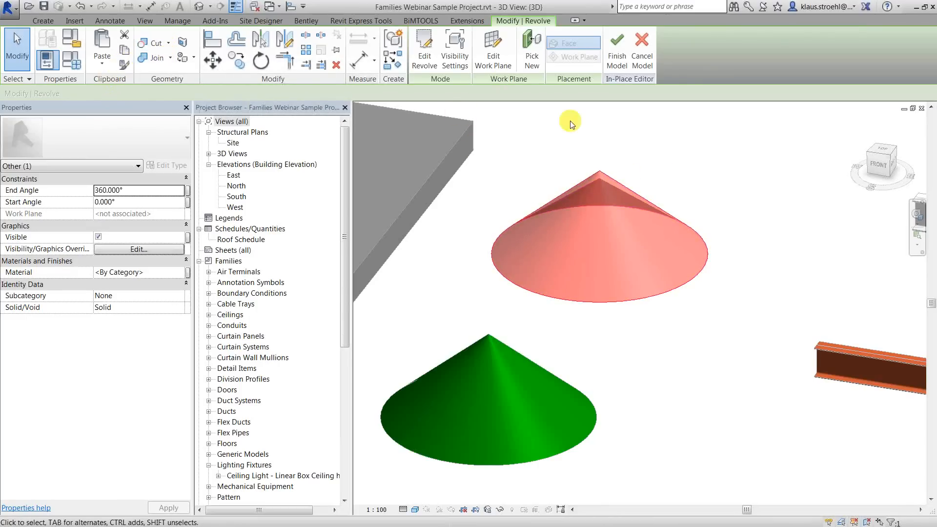
{"action": "left_click", "coordinate": [398, 42]}
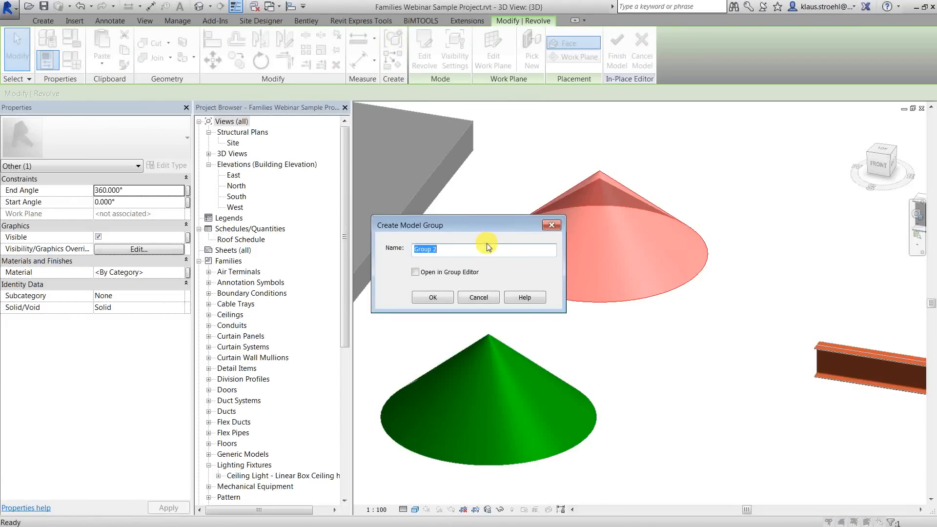
{"action": "type", "text": "RoofCylinder"}
{"action": "left_click", "coordinate": [446, 299]}
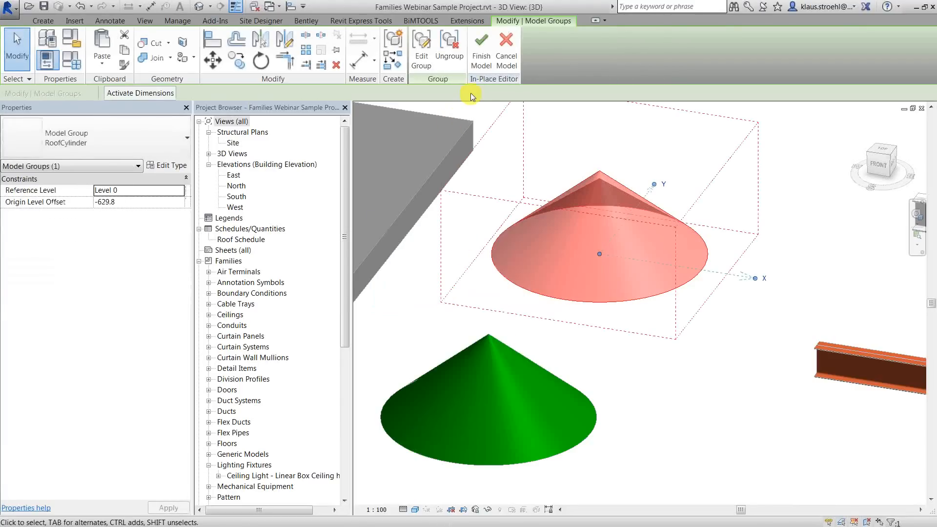
{"action": "left_click", "coordinate": [586, 134]}
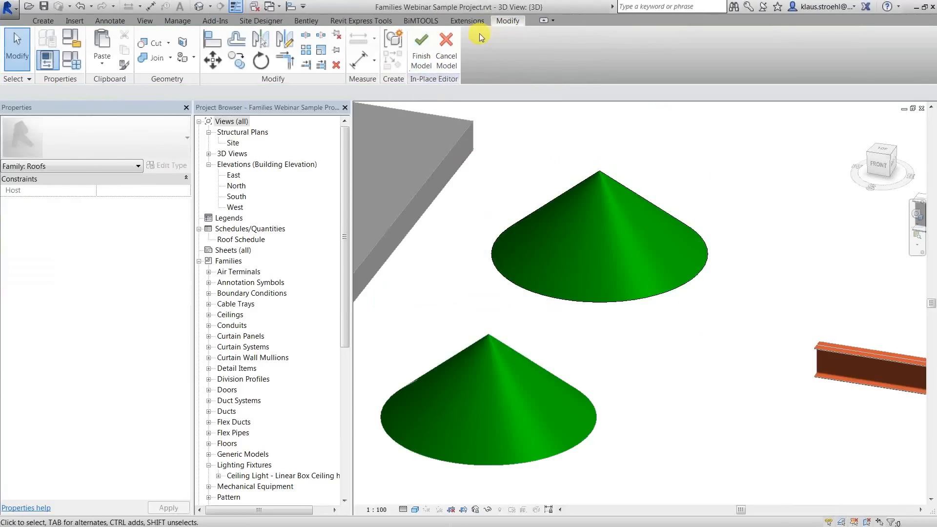
{"action": "left_click", "coordinate": [604, 172]}
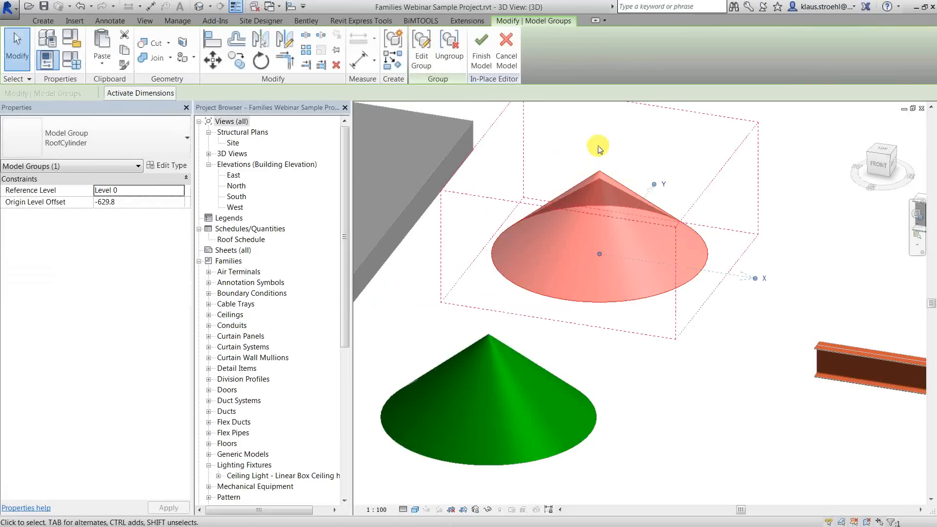
{"action": "left_click", "coordinate": [598, 145]}
Find the RoofCylinder model group among the project's groups and start saving it as a separate file
{"action": "left_click_drag", "start_coordinate": [345, 148], "coordinate": [349, 301]}
{"action": "left_click_drag", "start_coordinate": [347, 336], "coordinate": [346, 344]}
{"action": "left_click", "coordinate": [227, 455]}
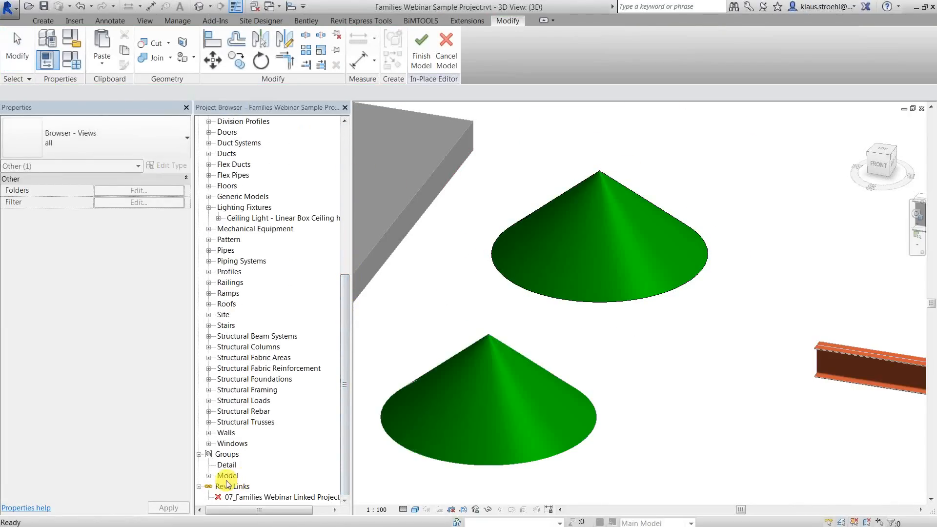
{"action": "double_click", "coordinate": [227, 476]}
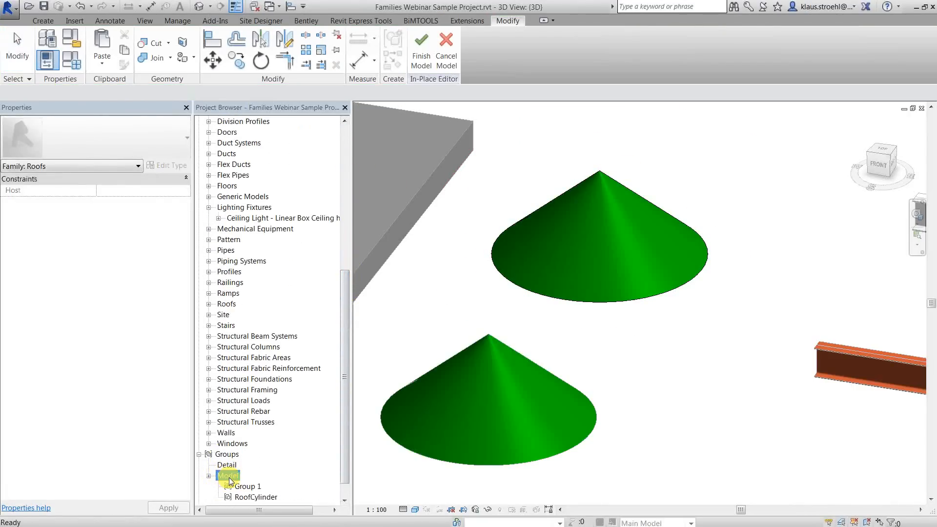
{"action": "left_click", "coordinate": [254, 496]}
{"action": "scroll", "coordinate": [248, 472], "scroll_direction": "down", "scroll_amount": 1}
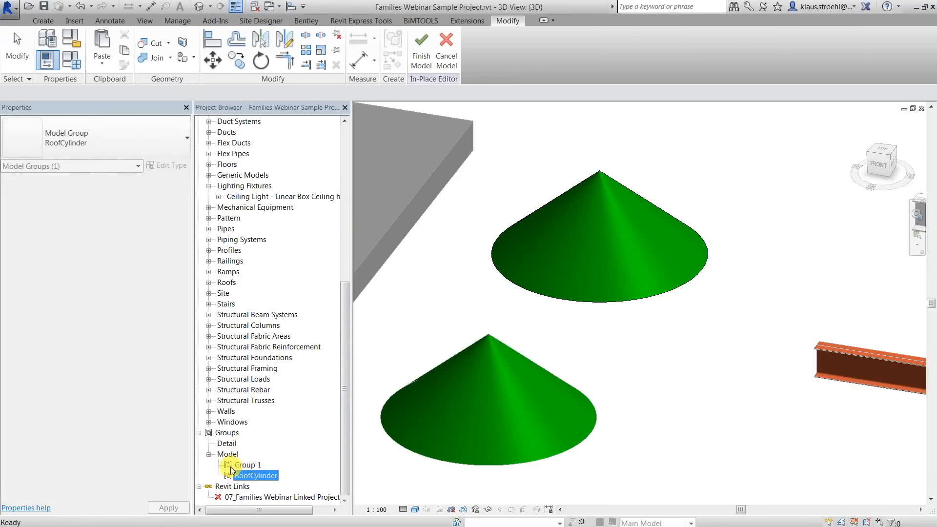
{"action": "right_click", "coordinate": [262, 476]}
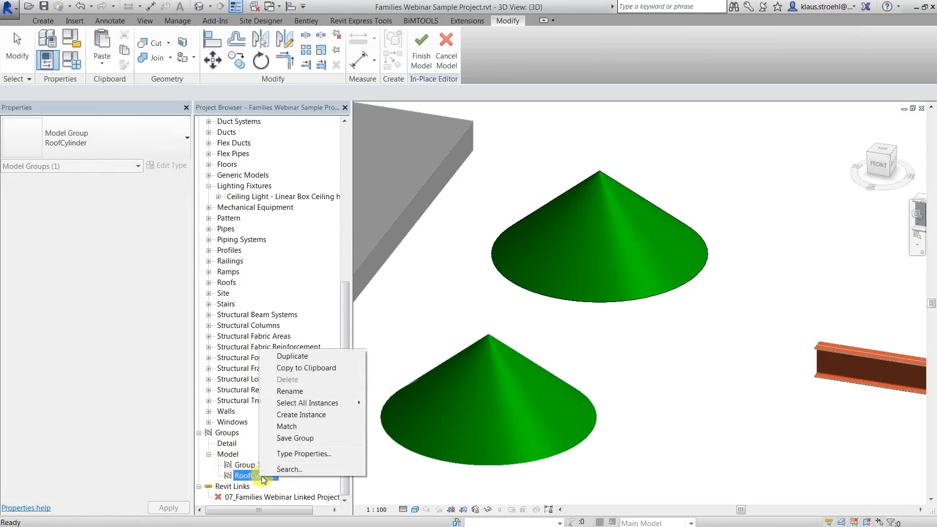
{"action": "left_click", "coordinate": [280, 438]}
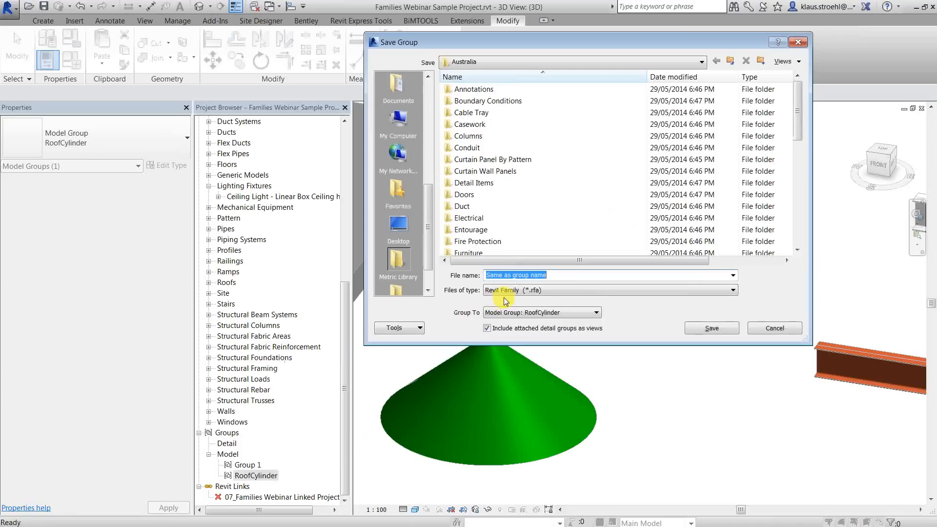
Save the RoofCylinder group as a Revit Family (*.rfa) in the _Webinars folder, keeping the group name as file name
{"action": "left_click_drag", "start_coordinate": [534, 43], "coordinate": [494, 43]}
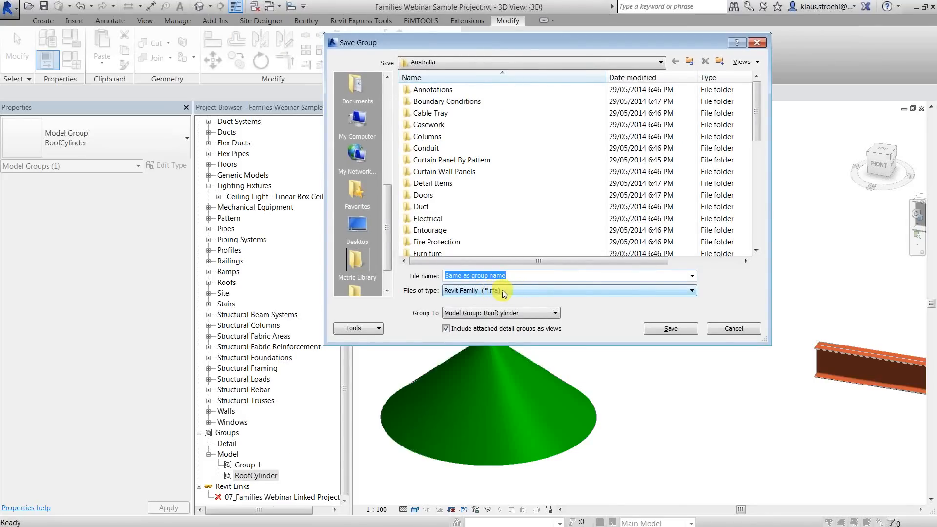
{"action": "left_click_drag", "start_coordinate": [387, 194], "coordinate": [389, 90]}
{"action": "left_click", "coordinate": [360, 82]}
{"action": "left_click", "coordinate": [658, 62]}
{"action": "left_click", "coordinate": [465, 114]}
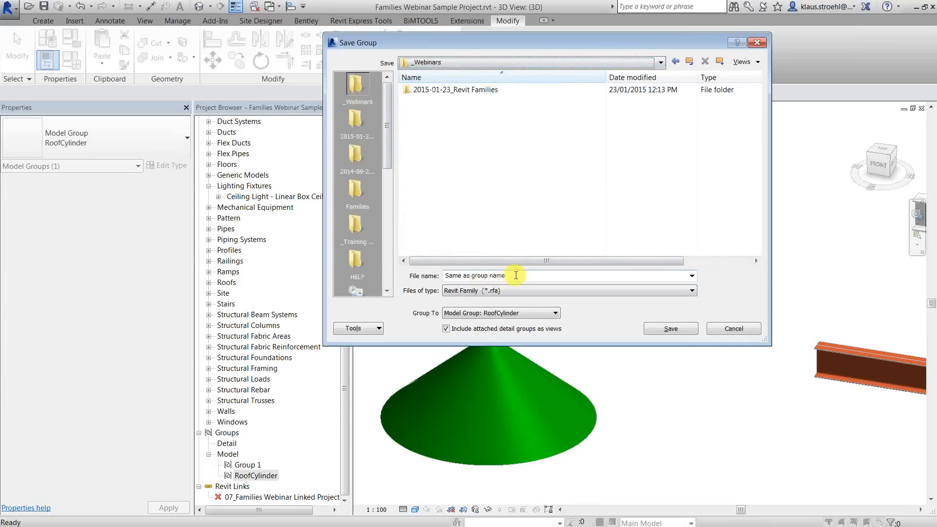
{"action": "left_click", "coordinate": [676, 329]}
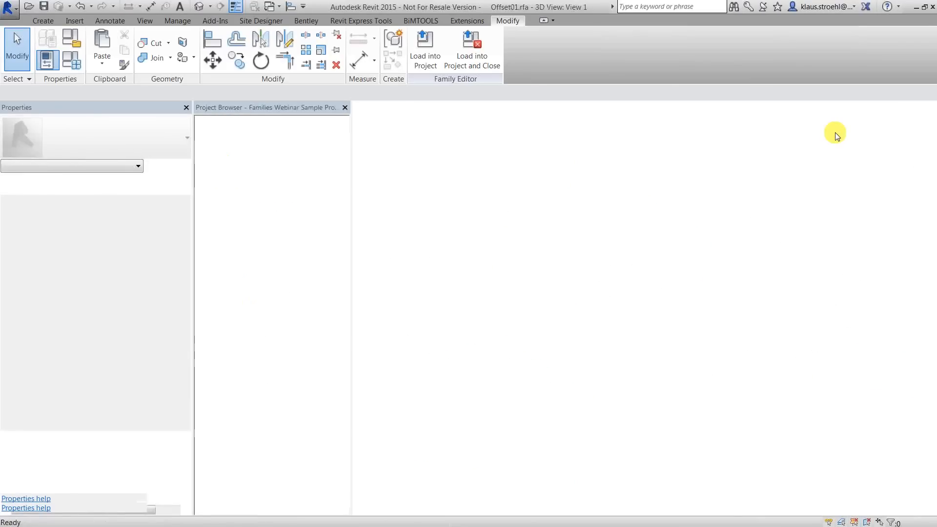
{"action": "key", "text": "ctrl+Tab"}
{"action": "key", "text": "ctrl+Tab"}
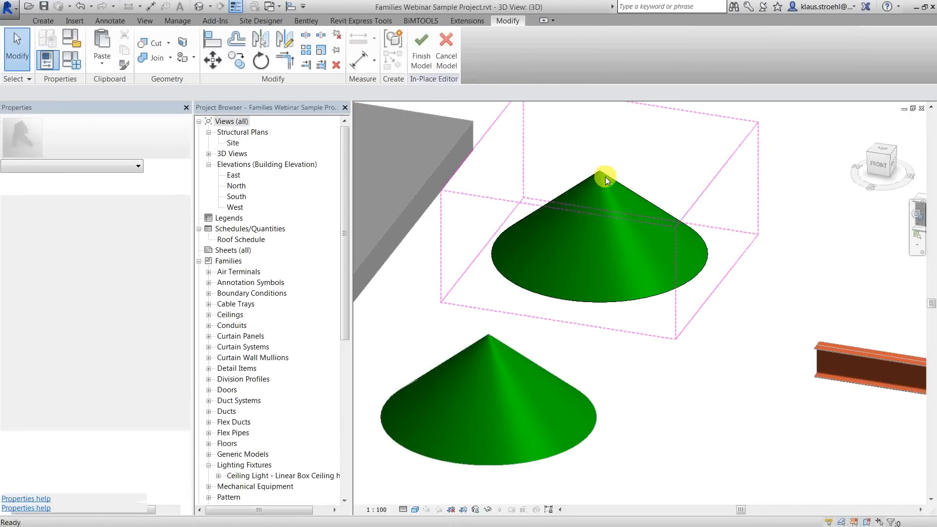
{"action": "key", "text": "ctrl+Tab"}
{"action": "key", "text": "ctrl+Tab"}
{"action": "key", "text": "ctrl+Tab"}
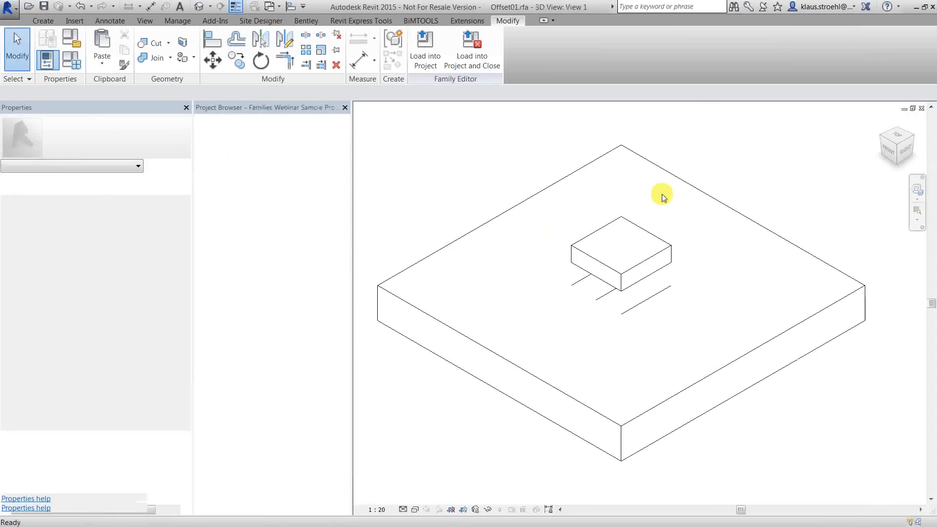
Switch to Windows Explorer, go to the _Webinars folder and open RoofCylinder.rfa in Revit
{"action": "key", "text": "alt+Tab"}
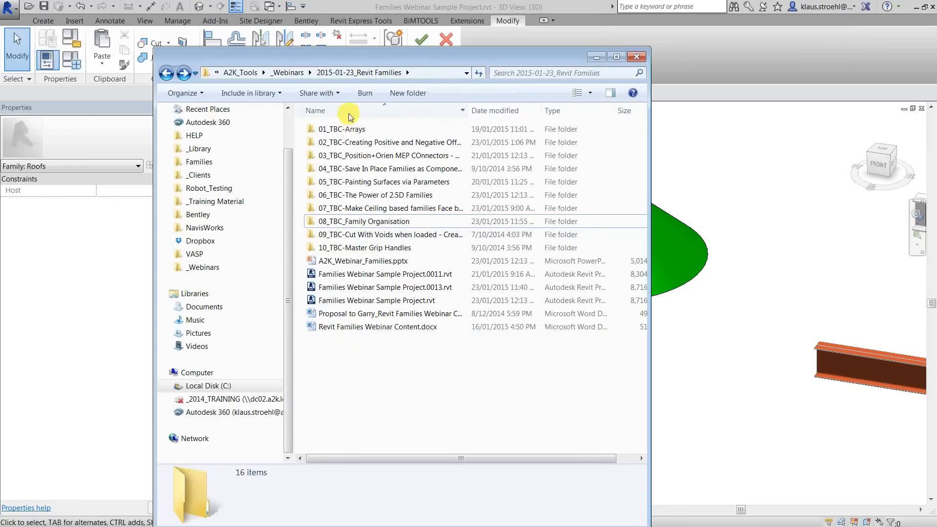
{"action": "left_click", "coordinate": [288, 72]}
{"action": "left_click", "coordinate": [340, 157]}
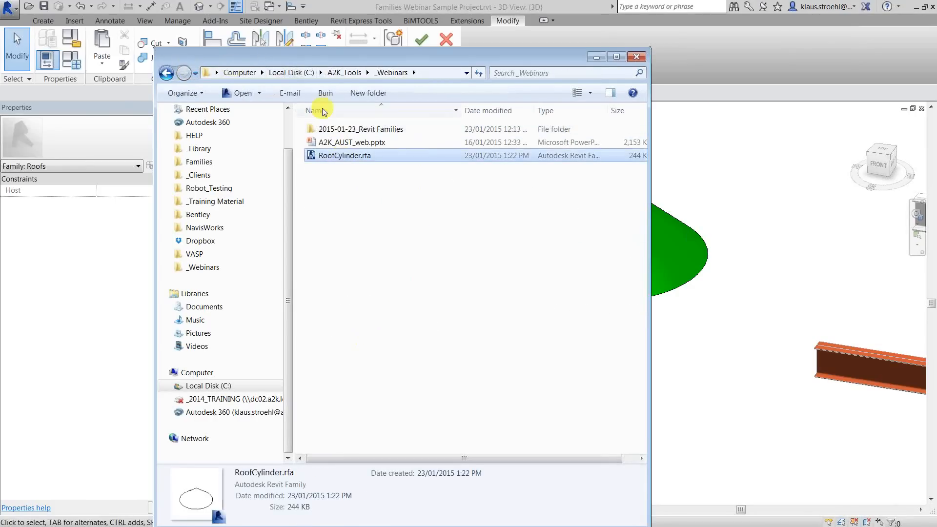
{"action": "left_click", "coordinate": [368, 189]}
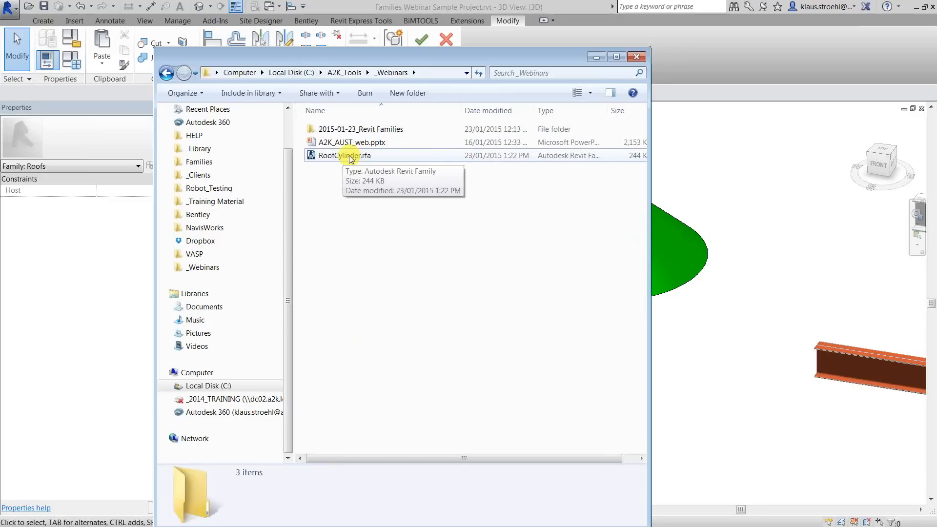
{"action": "left_click_drag", "start_coordinate": [351, 58], "coordinate": [138, 65]}
{"action": "double_click", "coordinate": [137, 164]}
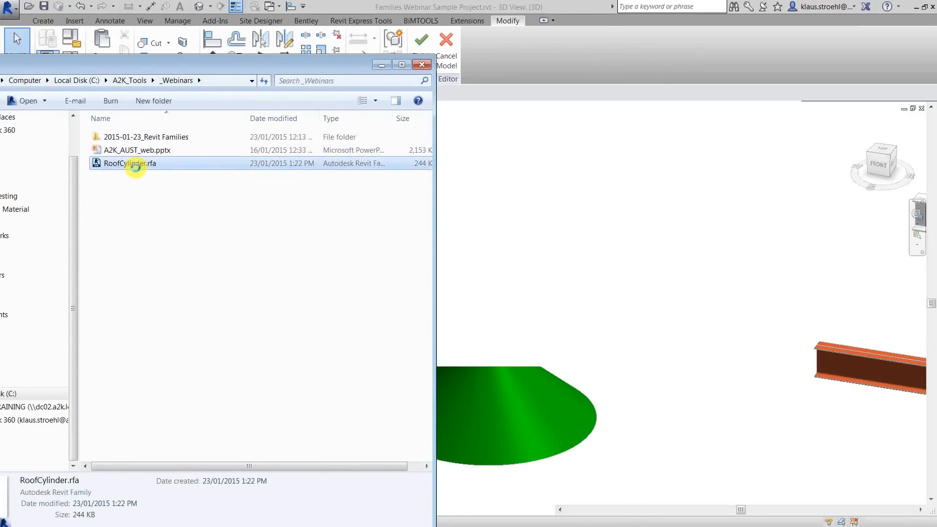
Review the available family categories for the RoofCylinder family and close the list without changing the category
{"action": "mouse_move", "coordinate": [579, 203]}
{"action": "middle_mouse_down", "text": "shift"}
{"action": "mouse_move", "coordinate": [595, 148]}
{"action": "mouse_move", "coordinate": [595, 271]}
{"action": "middle_mouse_up", "text": "shift"}
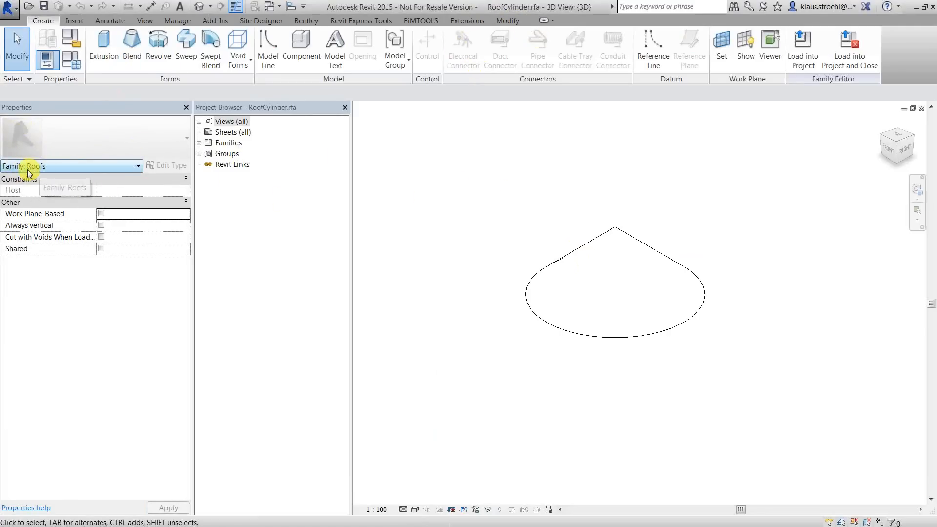
{"action": "left_click", "coordinate": [68, 40]}
{"action": "left_click_drag", "start_coordinate": [487, 169], "coordinate": [486, 228]}
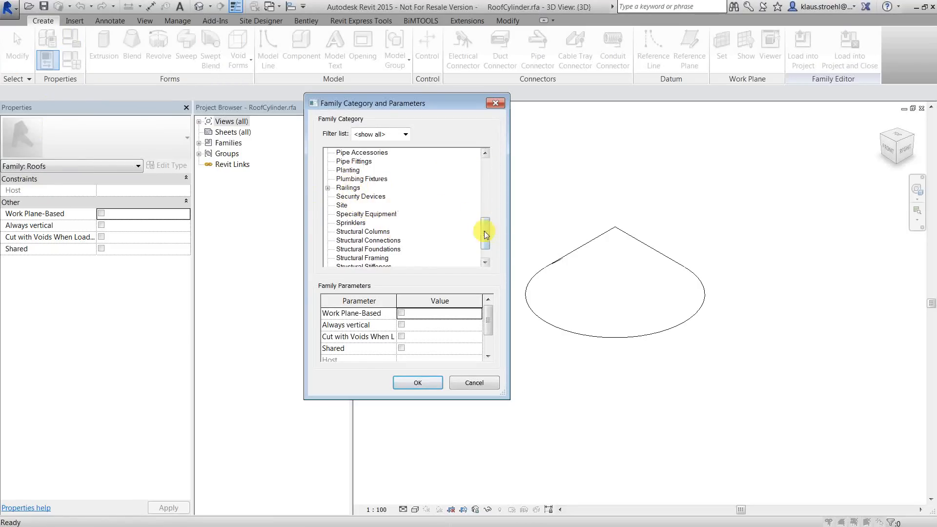
{"action": "left_click_drag", "start_coordinate": [484, 235], "coordinate": [484, 245]}
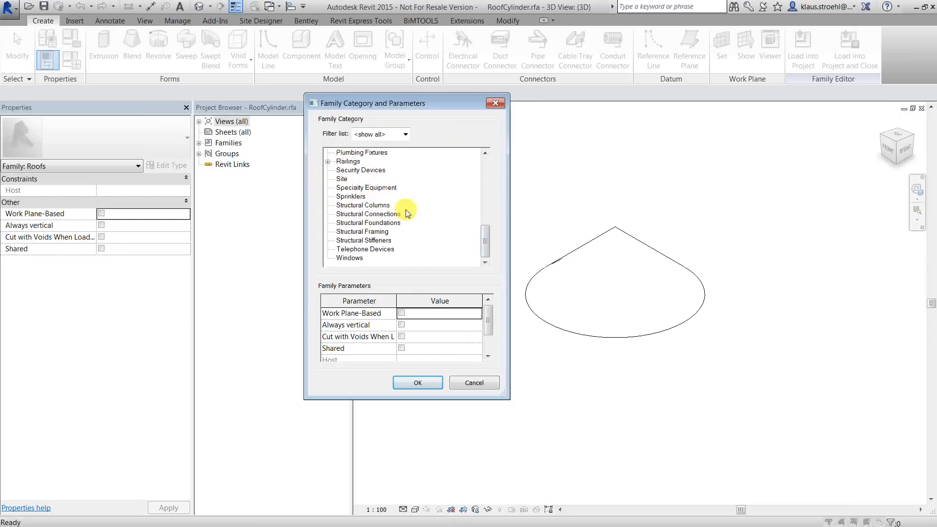
{"action": "left_click", "coordinate": [463, 380]}
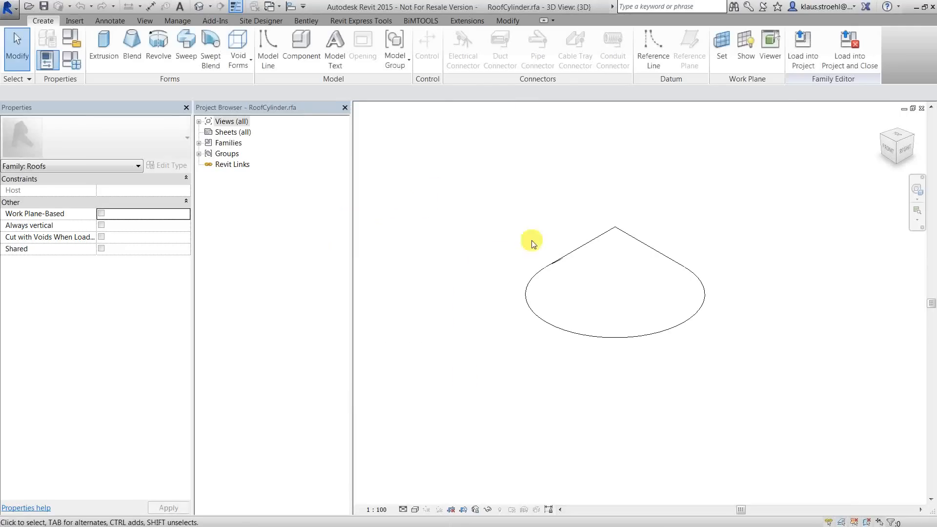
Load the RoofCylinder family into Families Webinar Sample Project.rvt and place two instances in line behind the existing conical roofs
{"action": "left_click", "coordinate": [797, 51]}
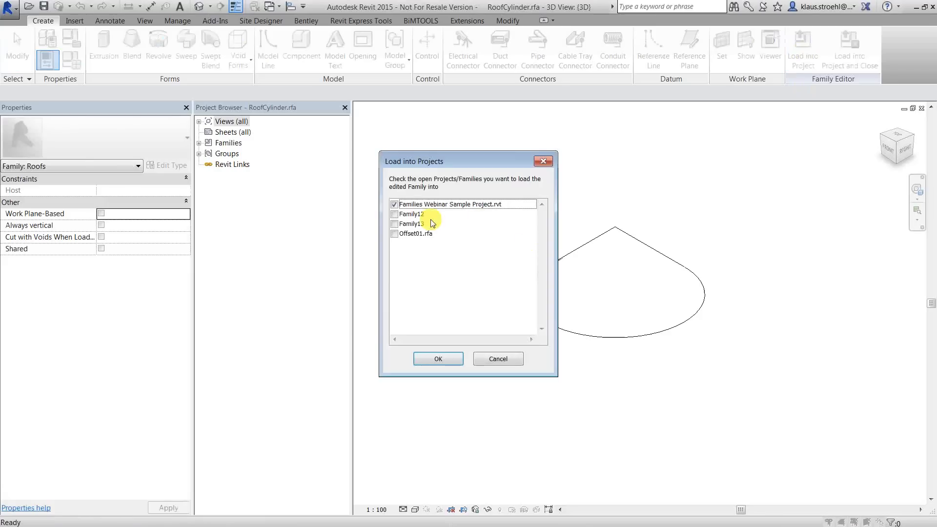
{"action": "left_click", "coordinate": [438, 358]}
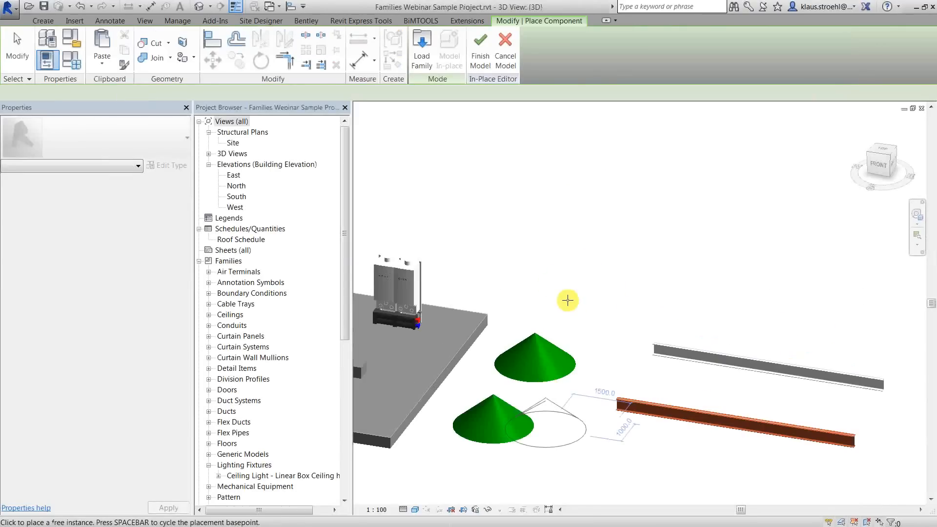
{"action": "left_click", "coordinate": [572, 289]}
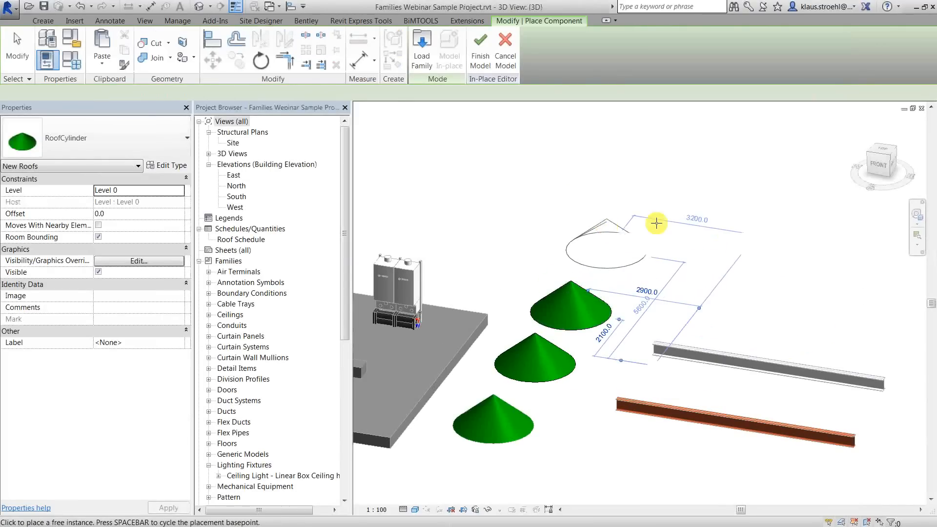
{"action": "left_click", "coordinate": [607, 222]}
{"action": "key", "text": "Escape"}
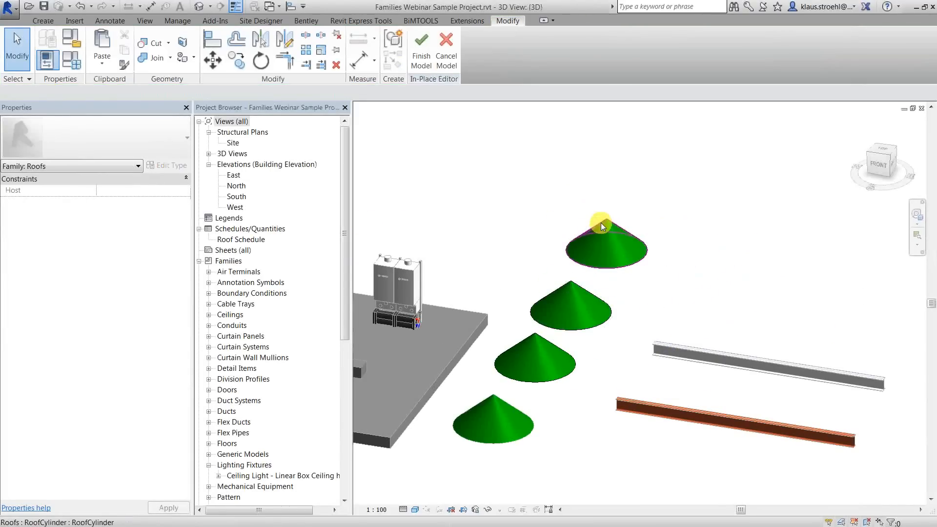
{"action": "left_click", "coordinate": [602, 220]}
{"action": "left_click", "coordinate": [516, 218]}
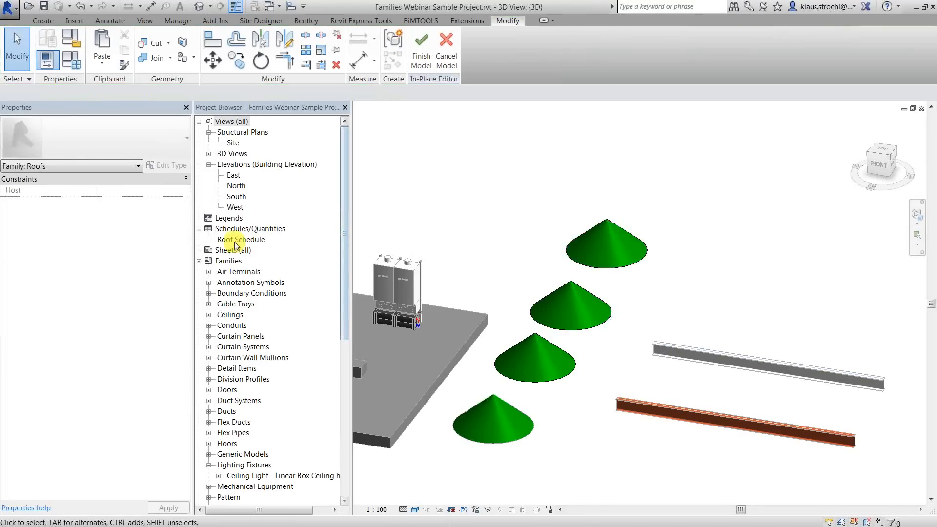
Open the Roof Schedule to examine the listed roofs, and collapse the schedules branch of the project tree
{"action": "left_click", "coordinate": [249, 231]}
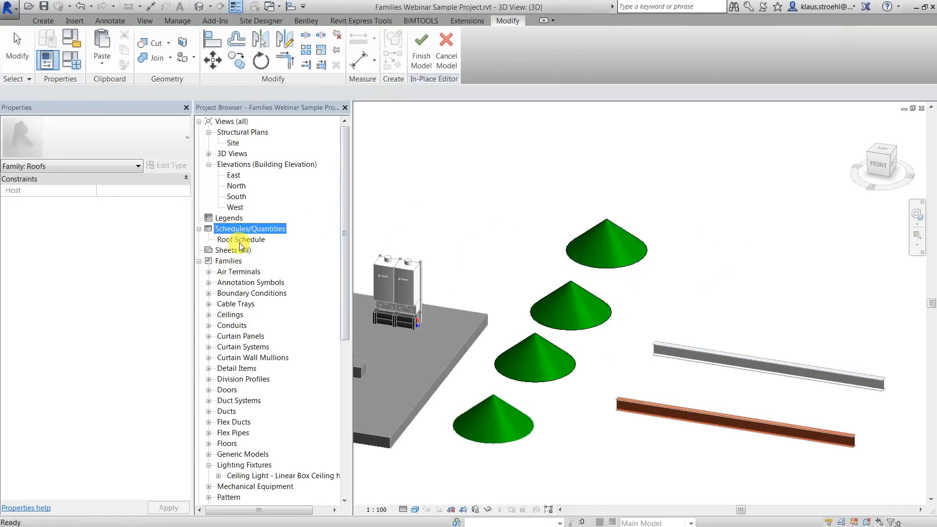
{"action": "double_click", "coordinate": [241, 239]}
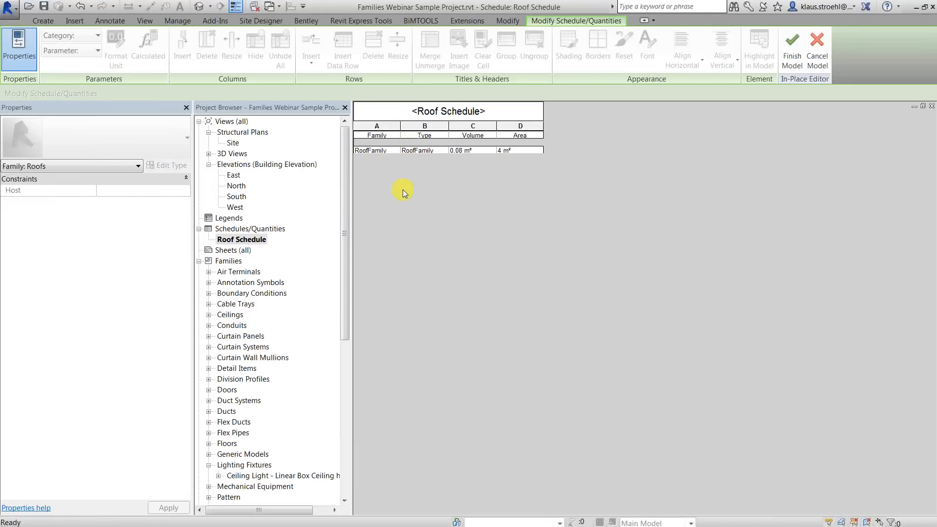
{"action": "double_click", "coordinate": [242, 228]}
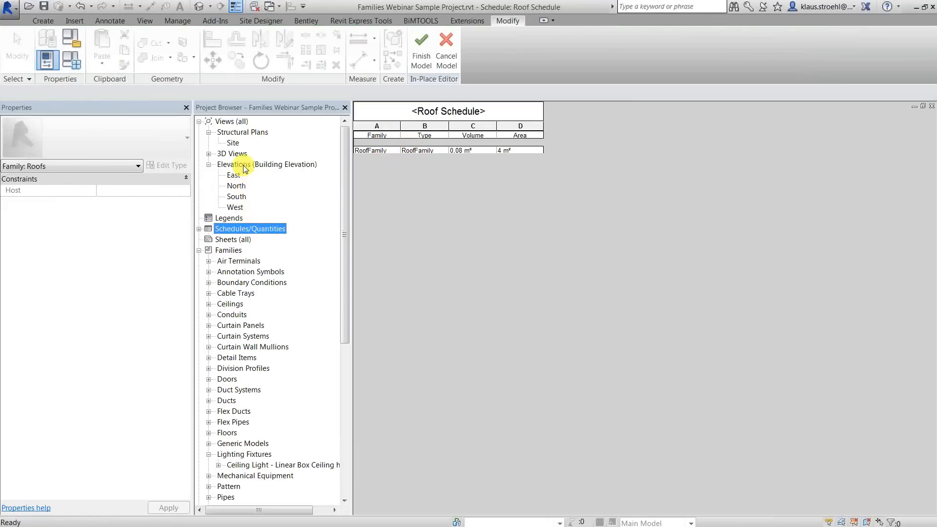
Return to the 3D view and quit the in-place roof model, discarding its changes
{"action": "key", "text": "ctrl+Tab"}
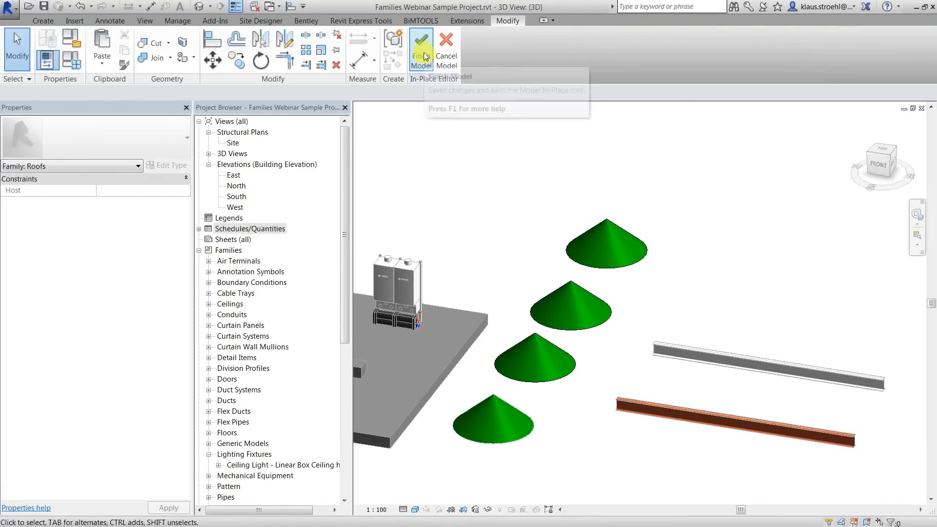
{"action": "left_click", "coordinate": [446, 50]}
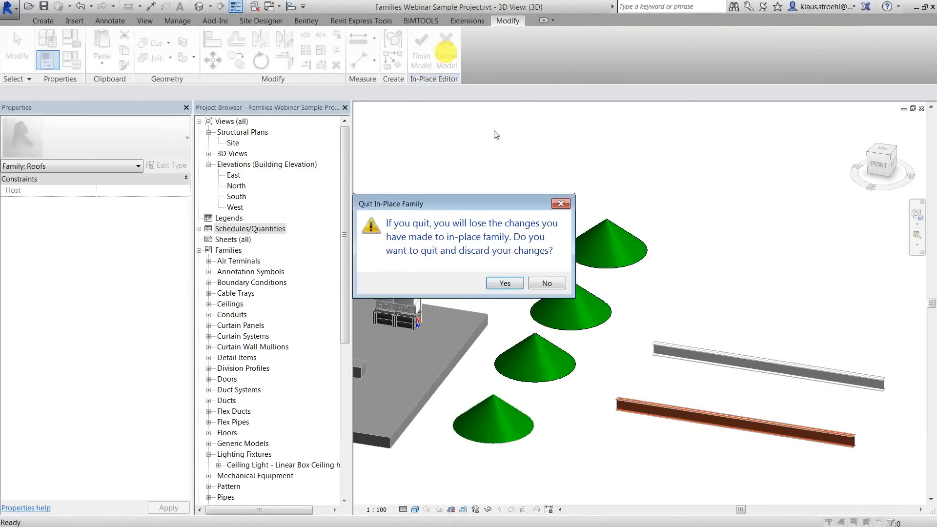
{"action": "left_click", "coordinate": [509, 286]}
Select the rear one of the two remaining conical roofs to examine its properties, and clear the selection
{"action": "scroll", "coordinate": [537, 243], "scroll_direction": "up", "scroll_amount": 3}
{"action": "scroll", "coordinate": [625, 180], "scroll_direction": "down", "scroll_amount": 3}
{"action": "middle_click_drag", "start_coordinate": [625, 180], "coordinate": [563, 257]}
{"action": "left_click", "coordinate": [564, 259]}
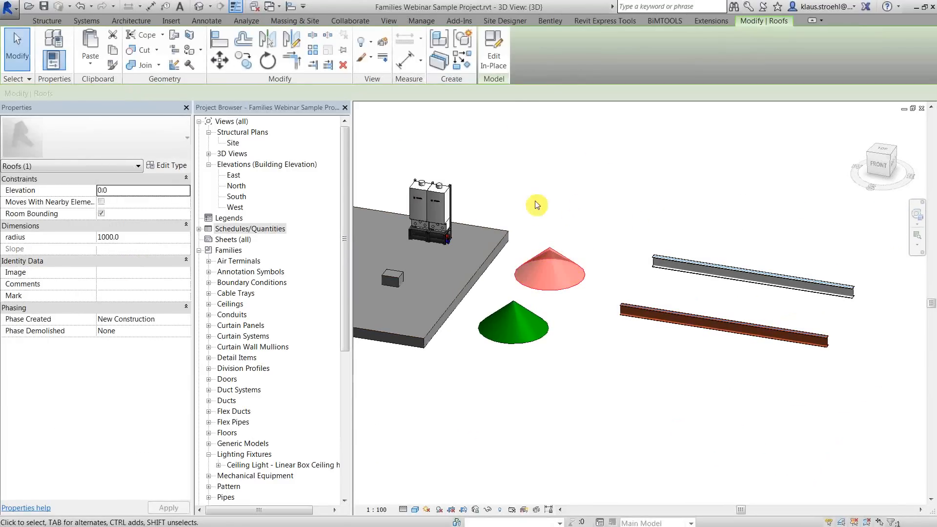
{"action": "left_click", "coordinate": [564, 237]}
{"action": "left_click", "coordinate": [567, 258]}
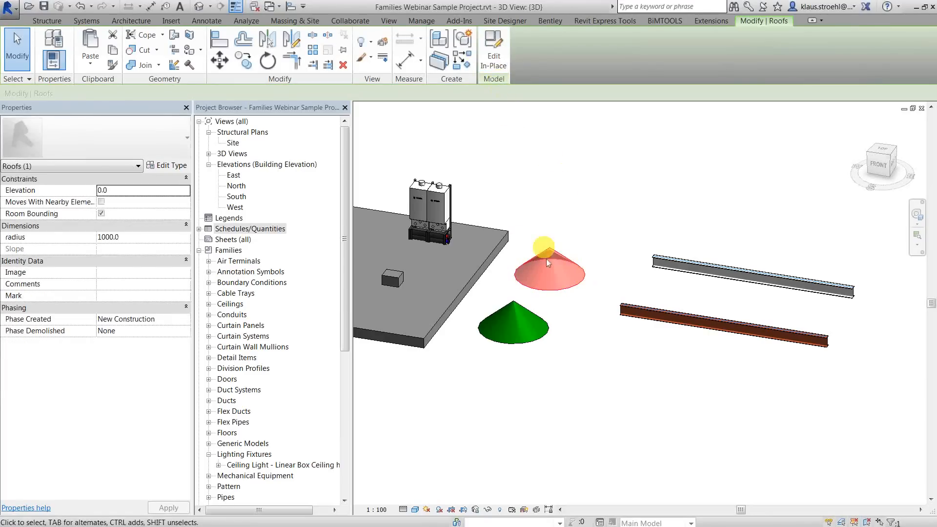
{"action": "left_click", "coordinate": [607, 207]}
Place two instances of the loaded RoofFamily type behind the existing conical roofs and check the properties of the rearmost one
{"action": "left_click_drag", "start_coordinate": [345, 161], "coordinate": [210, 310]}
{"action": "left_click", "coordinate": [209, 305]}
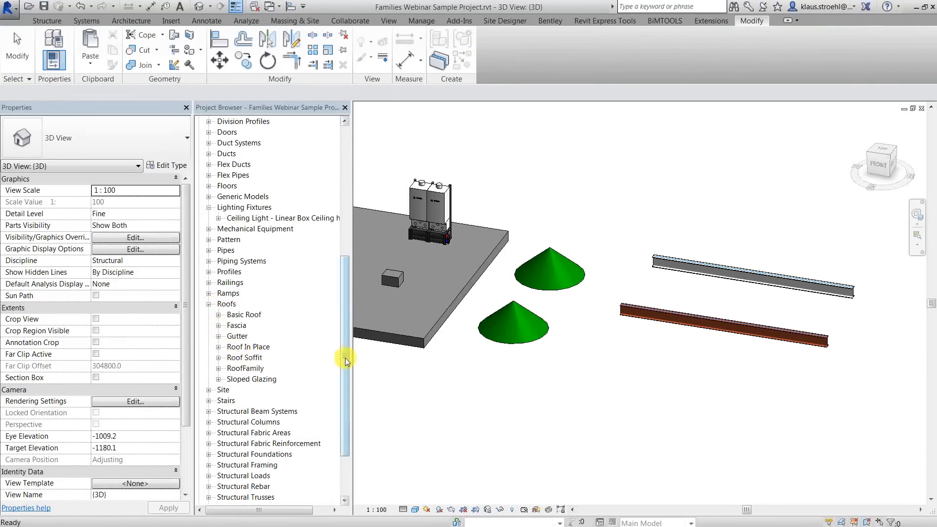
{"action": "double_click", "coordinate": [256, 369]}
{"action": "left_click_drag", "start_coordinate": [254, 378], "coordinate": [593, 155]}
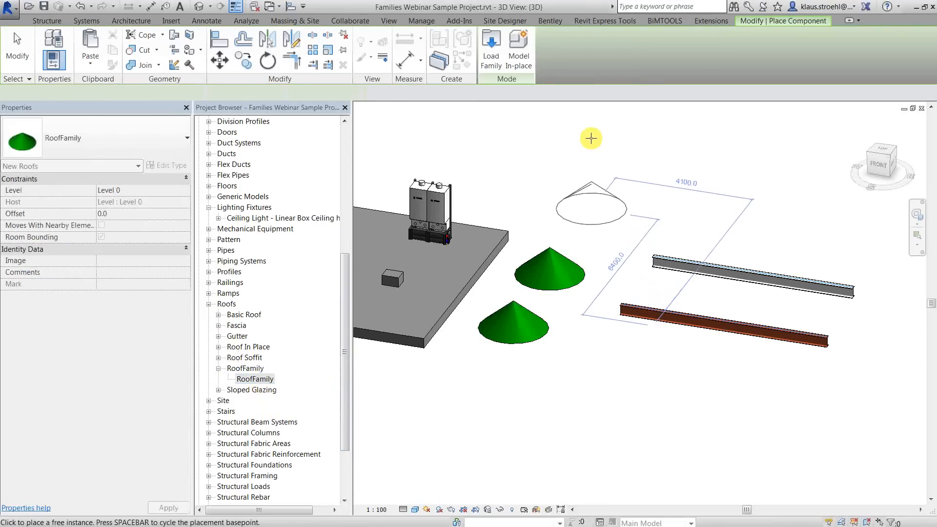
{"action": "left_click", "coordinate": [590, 138]}
{"action": "left_click", "coordinate": [623, 107]}
{"action": "key", "text": "Escape"}
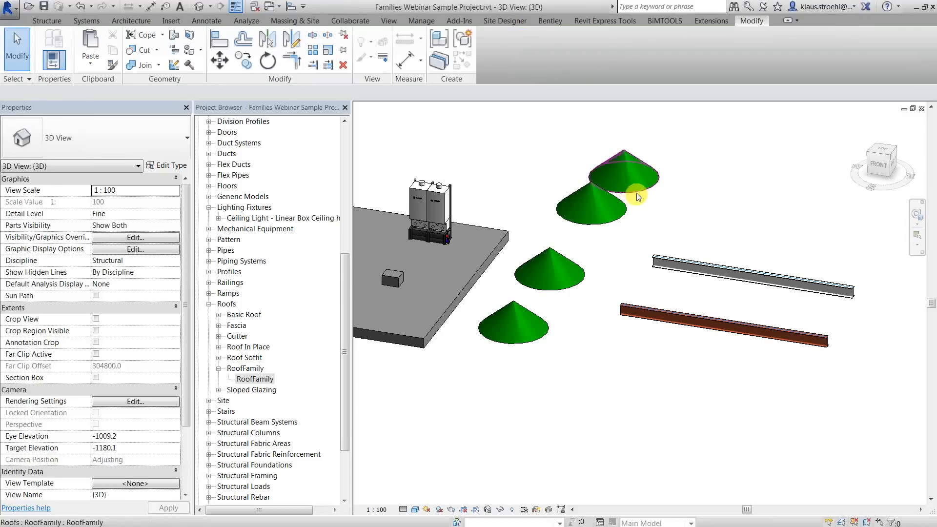
{"action": "left_click", "coordinate": [625, 188]}
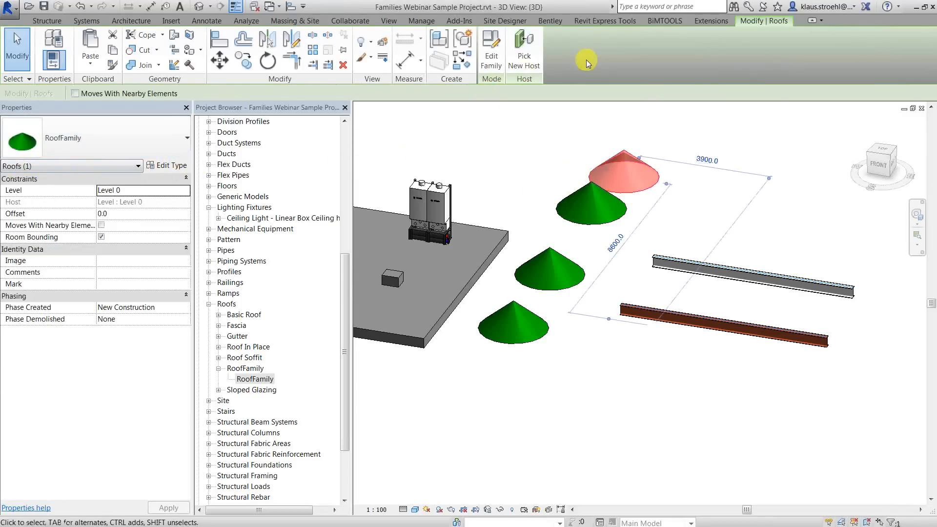
{"action": "left_click", "coordinate": [484, 152]}
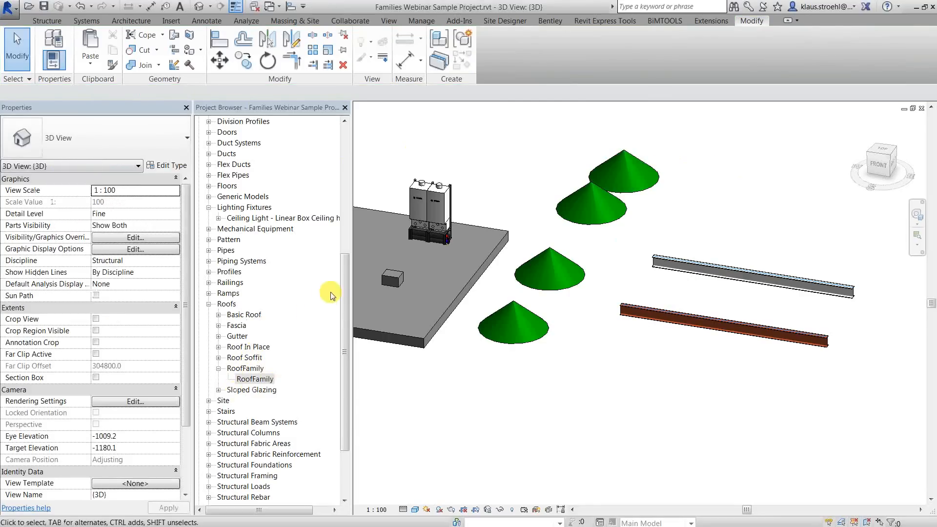
Open the Roof Schedule and widen its Family column
{"action": "left_click_drag", "start_coordinate": [345, 306], "coordinate": [339, 176]}
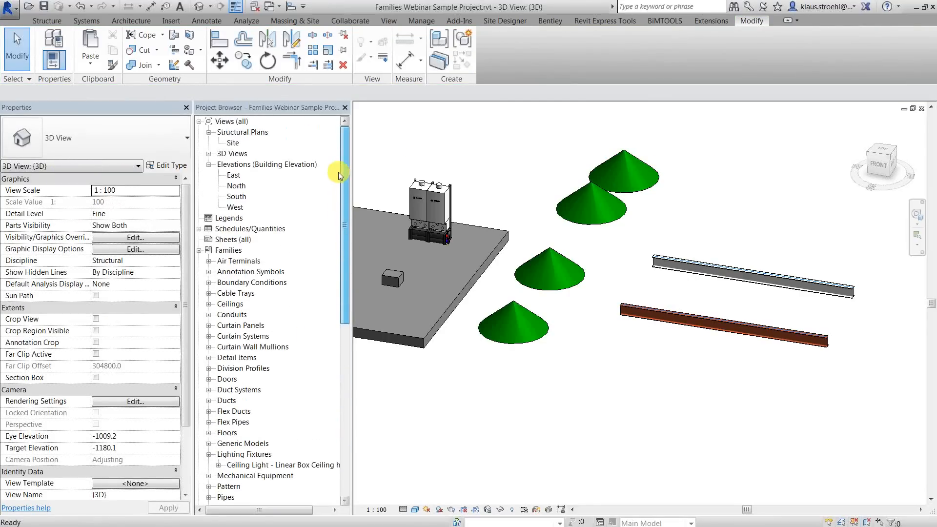
{"action": "double_click", "coordinate": [236, 229]}
{"action": "double_click", "coordinate": [236, 240]}
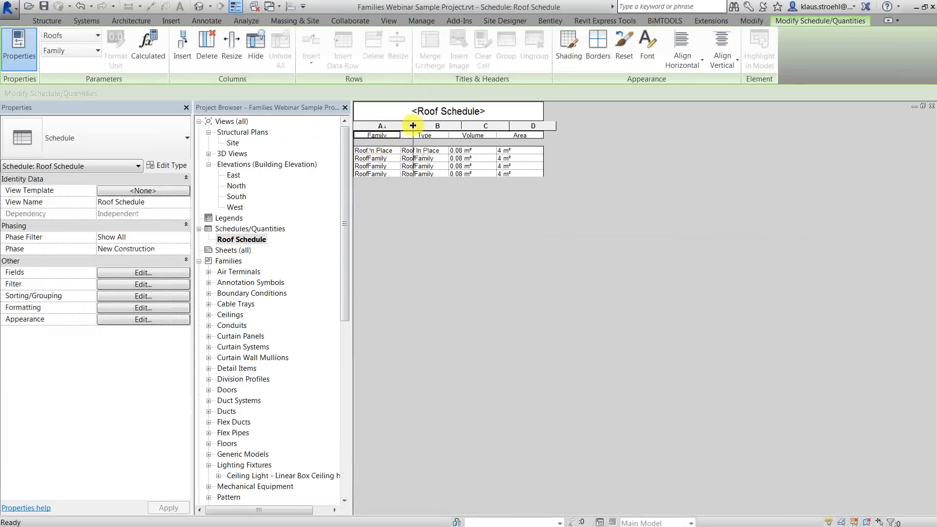
{"action": "left_click_drag", "start_coordinate": [413, 125], "coordinate": [422, 126]}
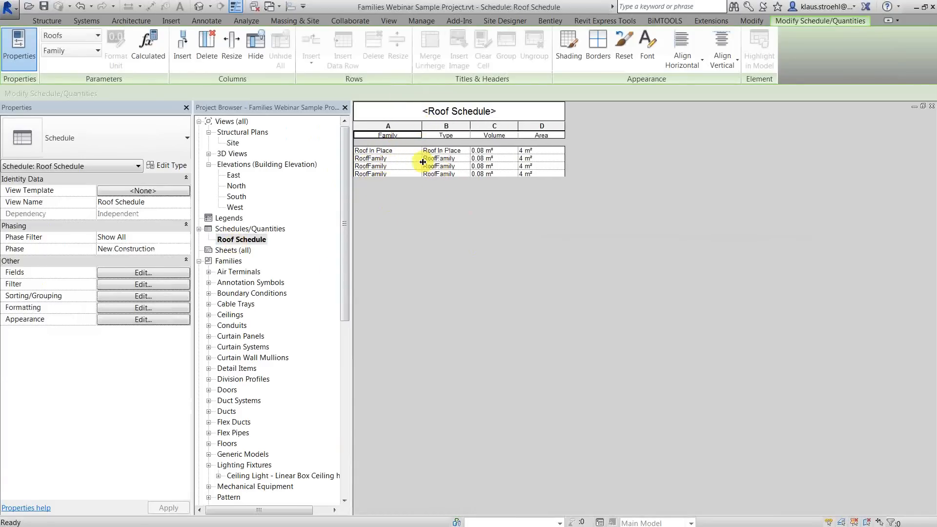
Examine the Volume, Family and Type cells of the first RoofFamily row, and close the schedule to return to the 3D view
{"action": "left_click", "coordinate": [452, 158]}
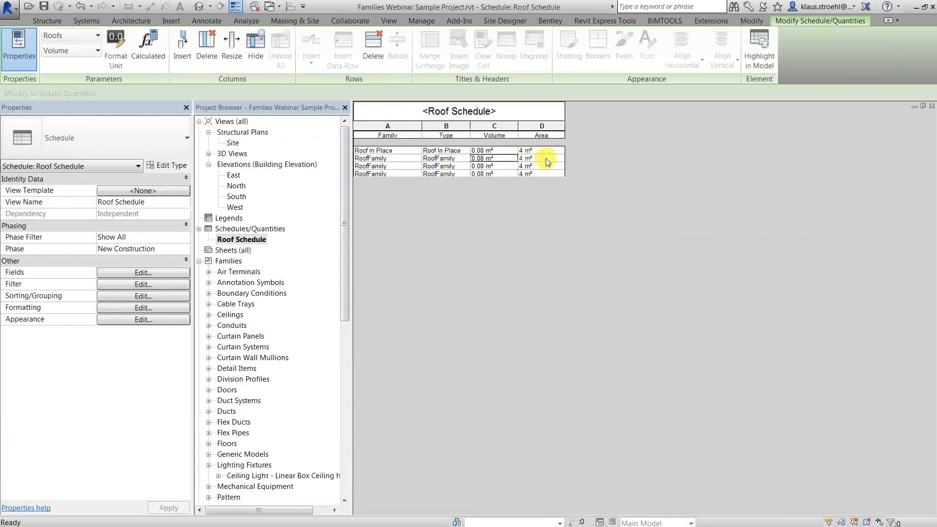
{"action": "left_click", "coordinate": [374, 158]}
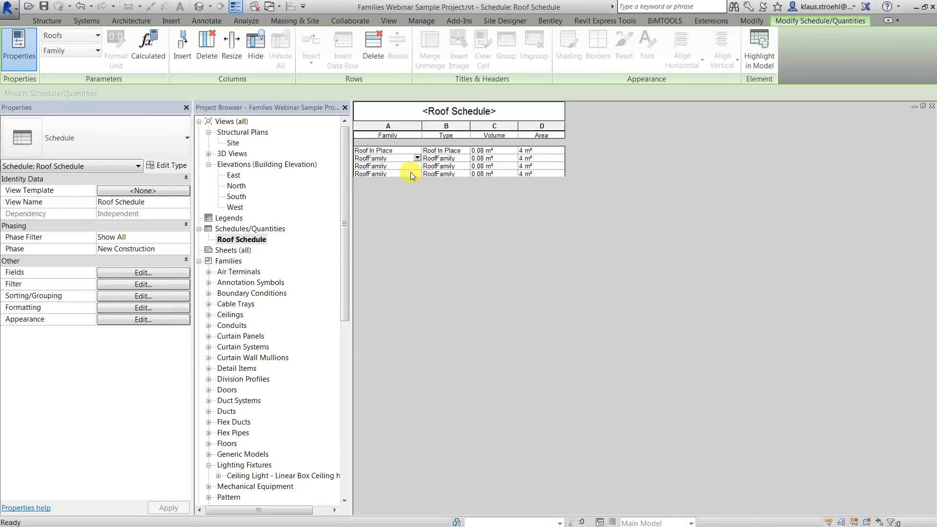
{"action": "left_click", "coordinate": [428, 160]}
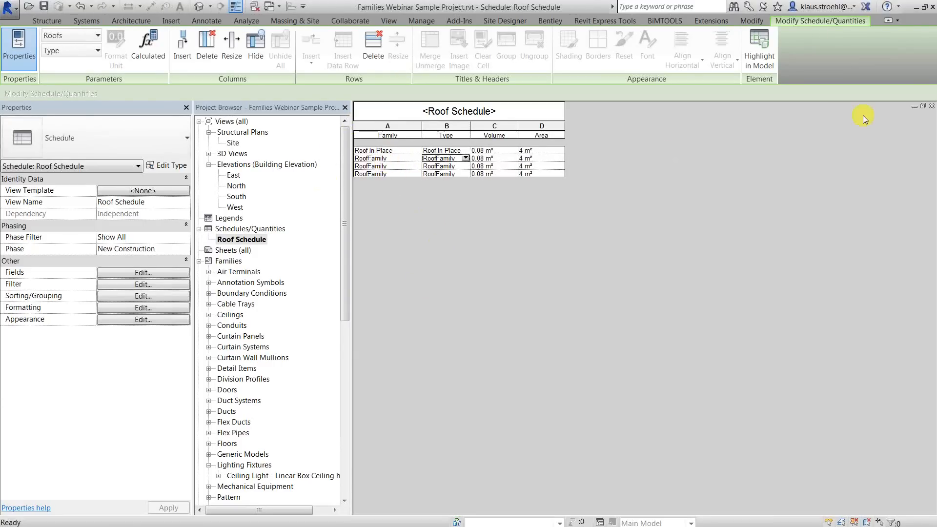
{"action": "left_click", "coordinate": [932, 107]}
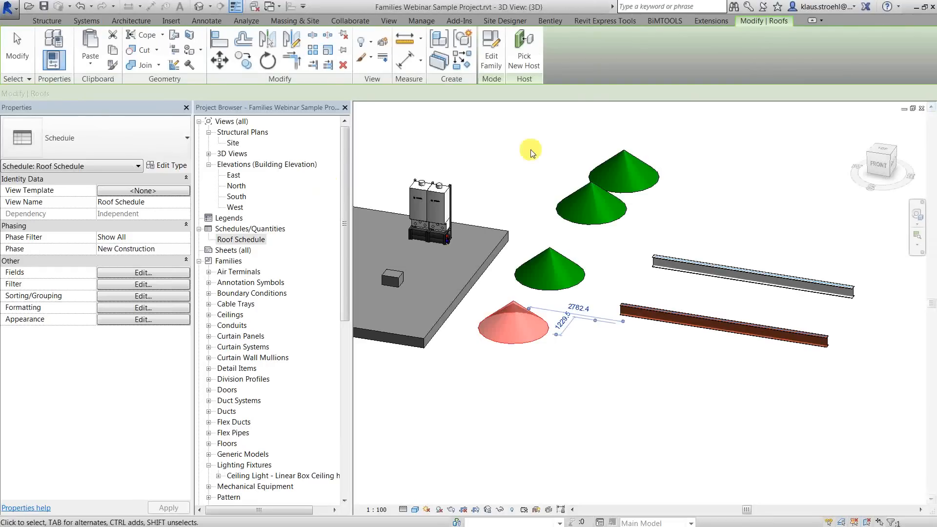
{"action": "left_click", "coordinate": [531, 154]}
{"action": "middle_click_drag", "start_coordinate": [551, 313], "coordinate": [464, 311]}
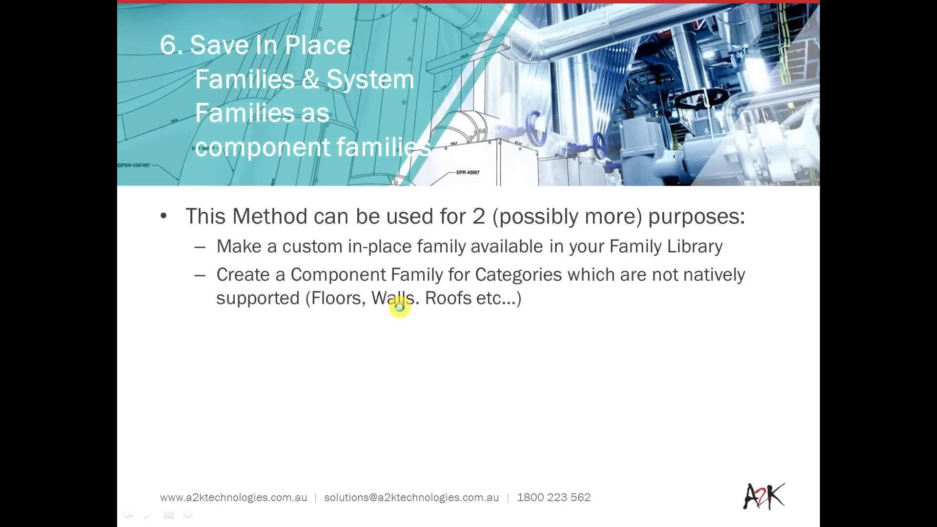
{"action": "left_click", "coordinate": [399, 307]}
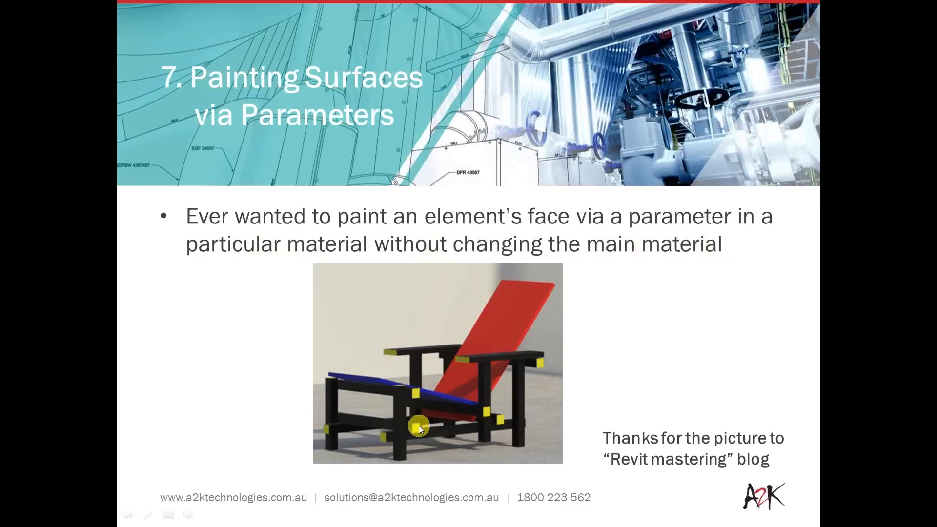
{"action": "scroll", "coordinate": [476, 364], "scroll_direction": "up", "scroll_amount": 1}
{"action": "scroll", "coordinate": [470, 363], "scroll_direction": "down", "scroll_amount": 1}
Switch back to Revit and examine the properties of the copper-coloured beam, including its Paint and Structural Material parameters
{"action": "key", "text": "alt+Tab"}
{"action": "middle_click_drag", "start_coordinate": [682, 418], "coordinate": [656, 430]}
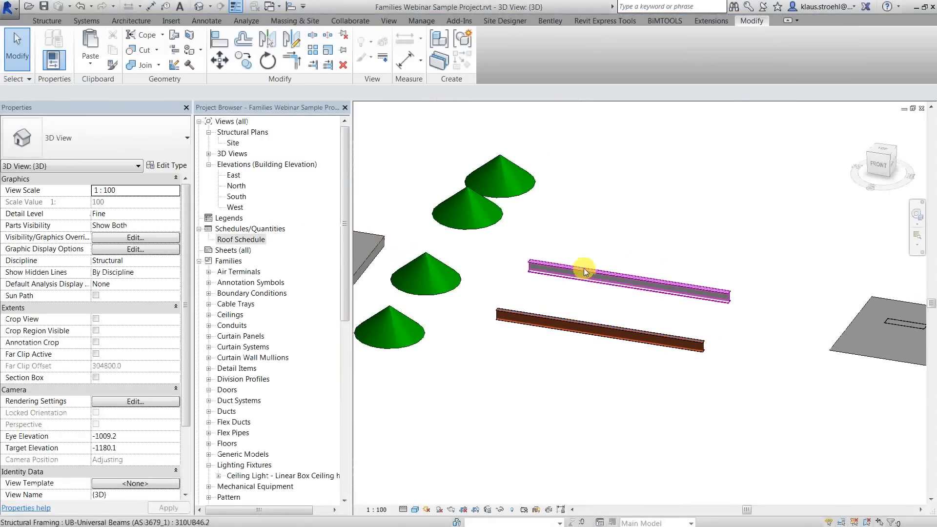
{"action": "left_click", "coordinate": [573, 324]}
{"action": "middle_click_drag", "start_coordinate": [573, 324], "coordinate": [583, 367], "text": "shift"}
{"action": "left_click", "coordinate": [637, 301]}
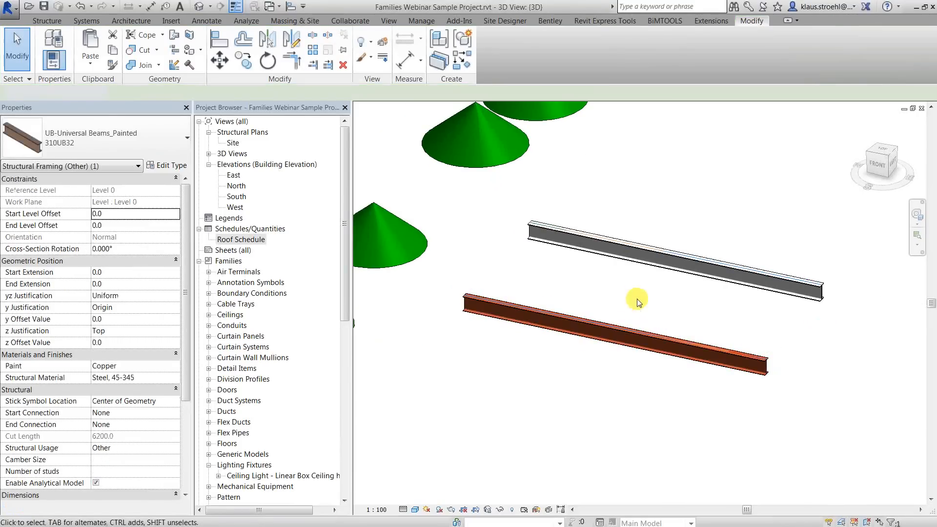
{"action": "scroll", "coordinate": [512, 309], "scroll_direction": "up", "scroll_amount": 3}
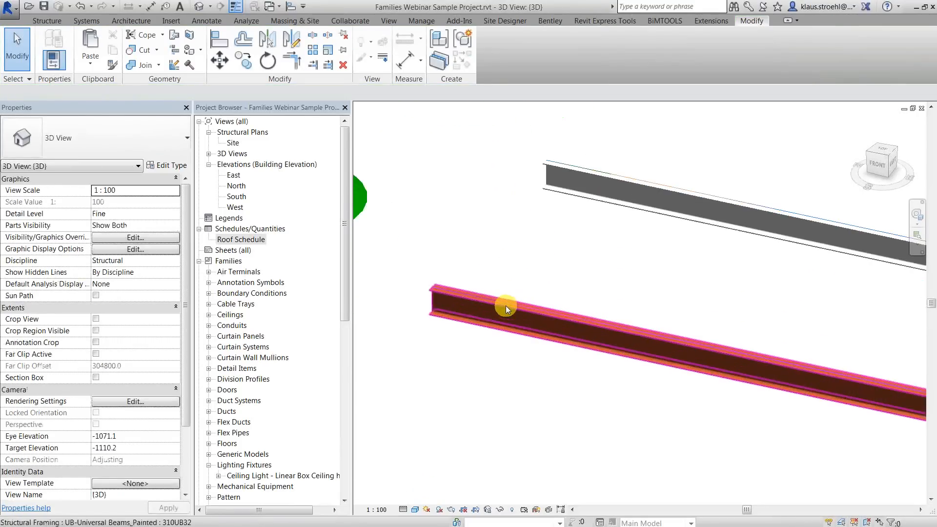
{"action": "left_click", "coordinate": [441, 292]}
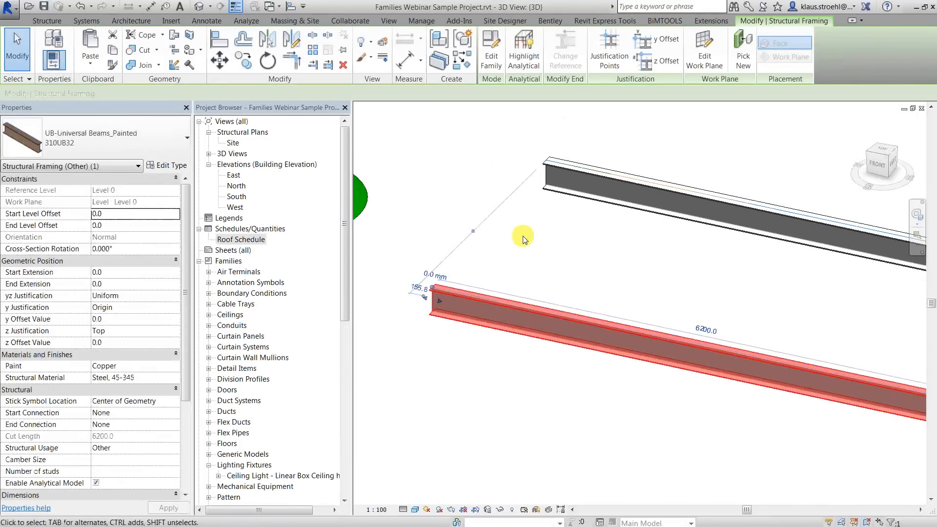
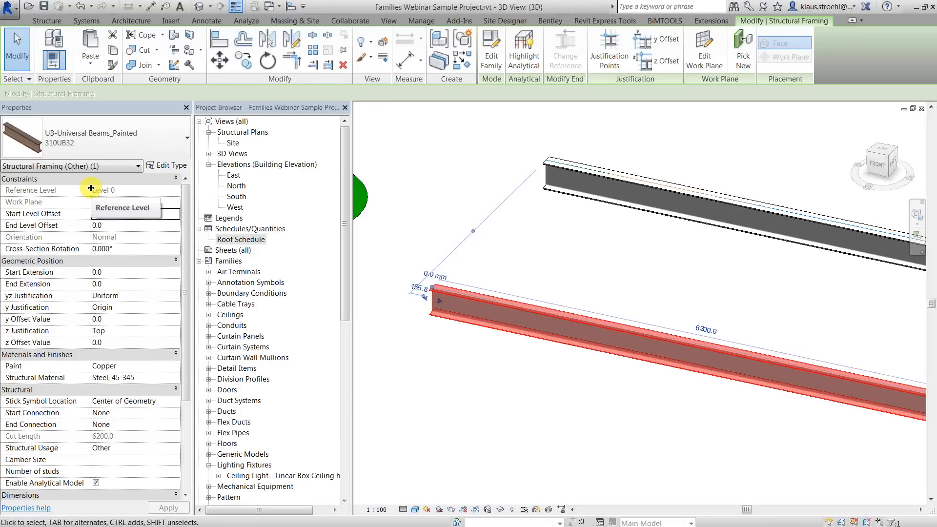
{"action": "left_click", "coordinate": [560, 223]}
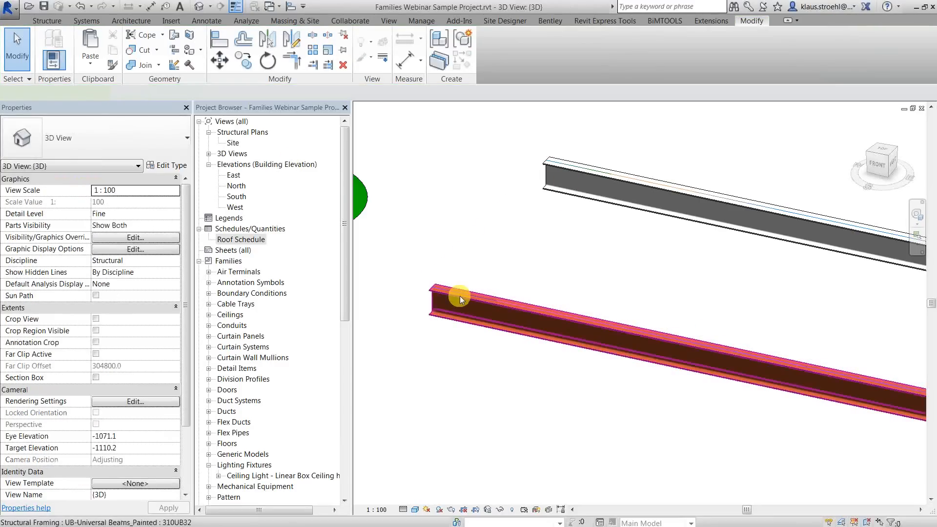
{"action": "left_click", "coordinate": [460, 296]}
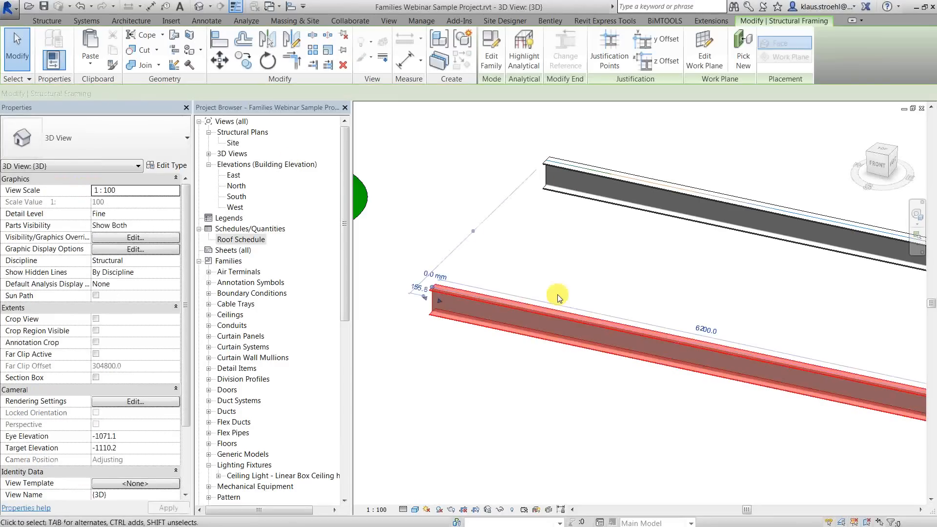
{"action": "left_click", "coordinate": [556, 264]}
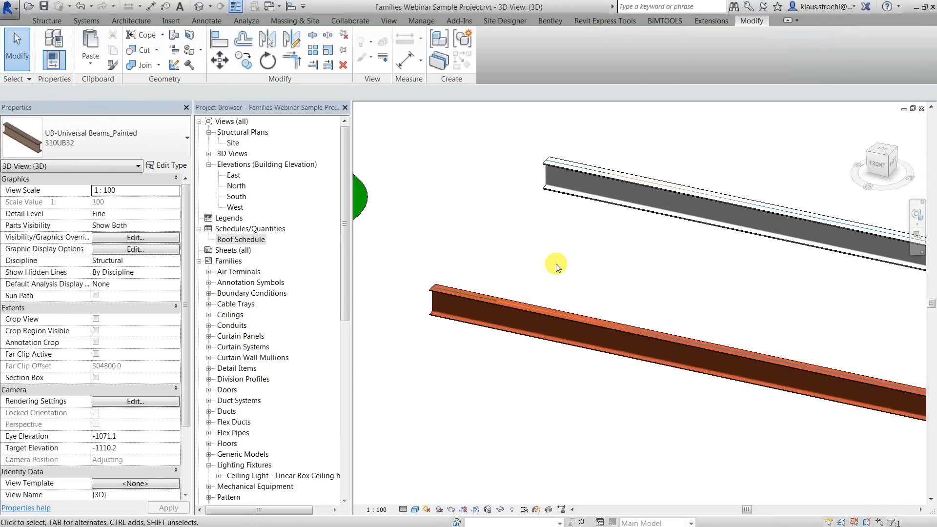
{"action": "left_click", "coordinate": [523, 306]}
{"action": "middle_click_drag", "start_coordinate": [659, 252], "coordinate": [533, 252]}
{"action": "left_click", "coordinate": [568, 241]}
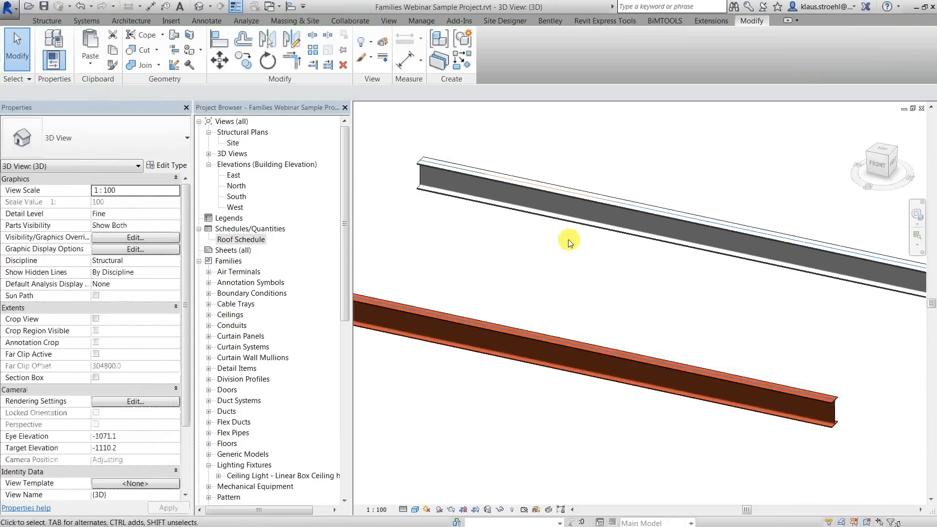
Open the family of the unpainted grey 310UB46.2 beam for editing
{"action": "left_click", "coordinate": [586, 196]}
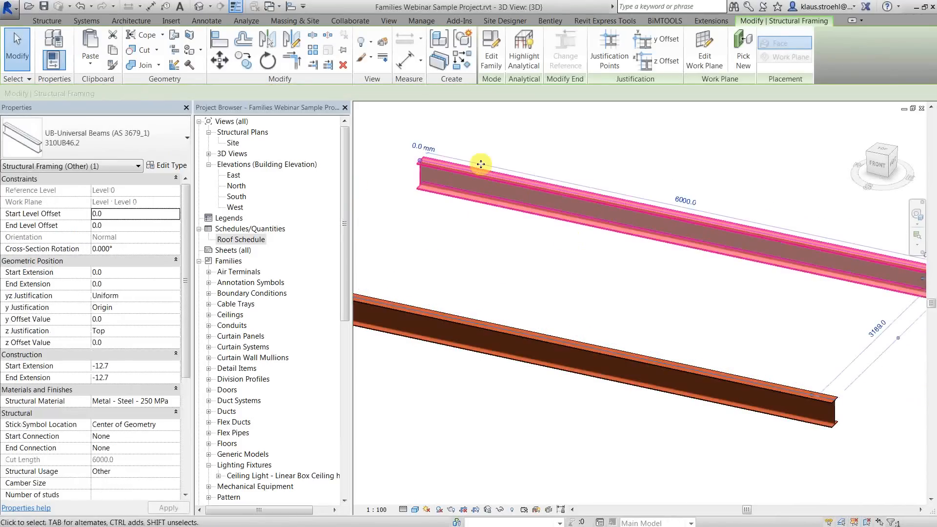
{"action": "left_click", "coordinate": [492, 54]}
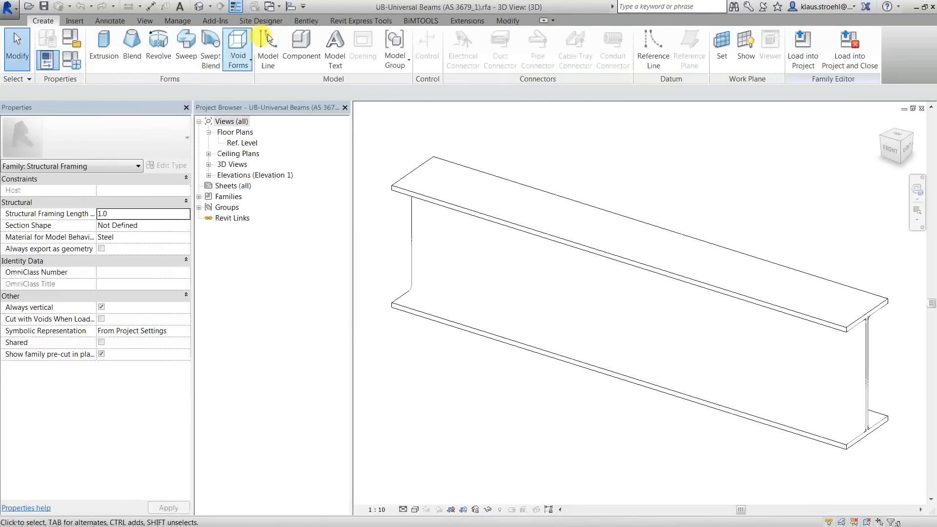
Start the Paint tool on the beam family, review the materials available for painting faces, and close the material browser without painting
{"action": "left_click", "coordinate": [508, 20]}
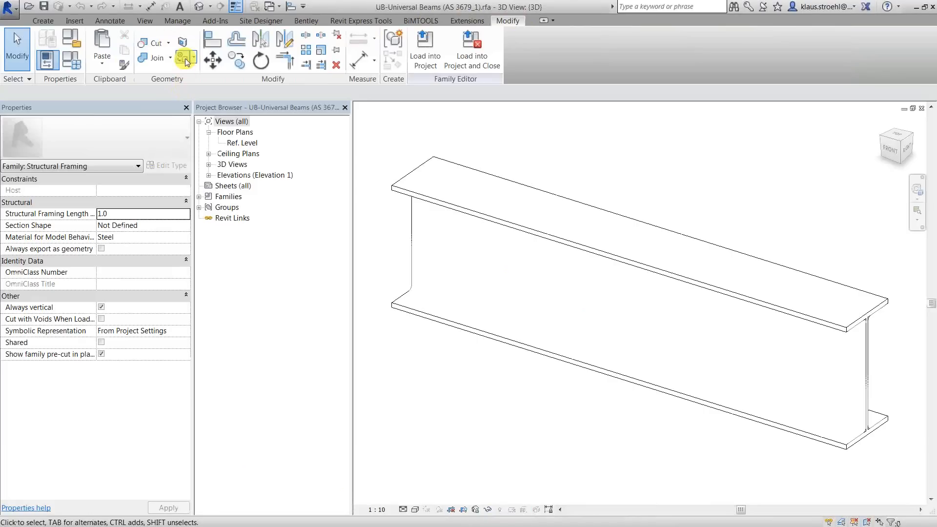
{"action": "left_click", "coordinate": [192, 59]}
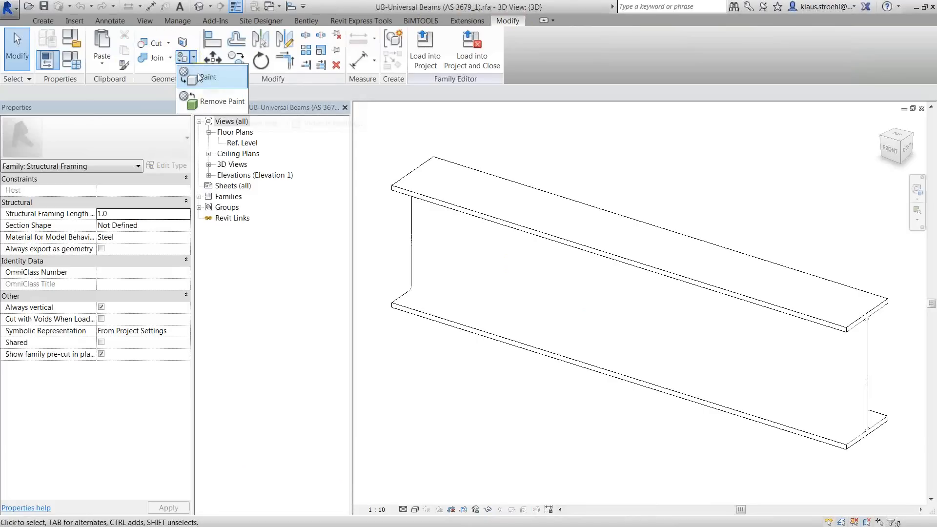
{"action": "left_click", "coordinate": [202, 79]}
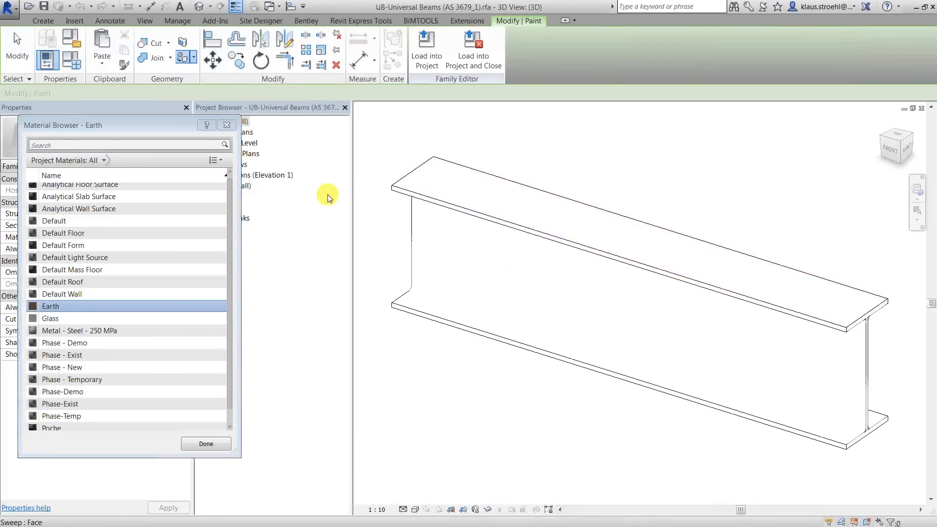
{"action": "scroll", "coordinate": [112, 308], "scroll_direction": "up", "scroll_amount": 1}
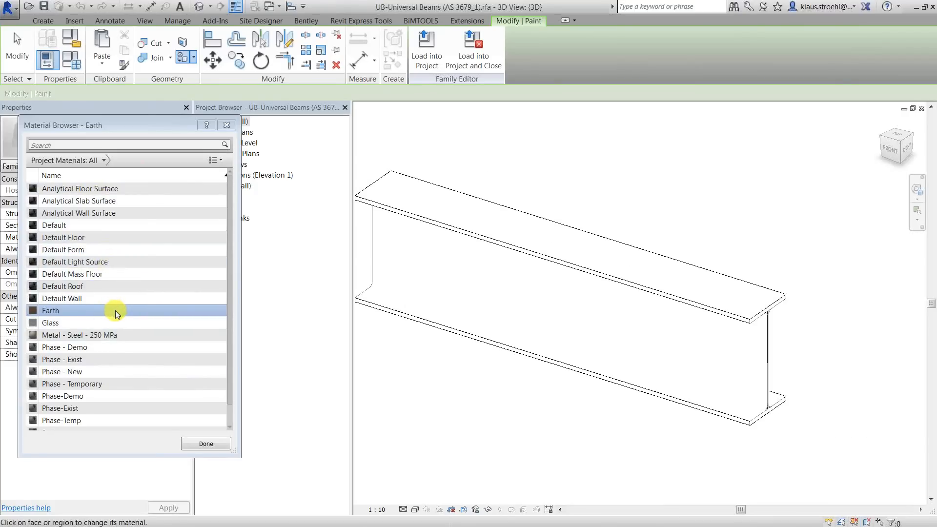
{"action": "left_click", "coordinate": [226, 126]}
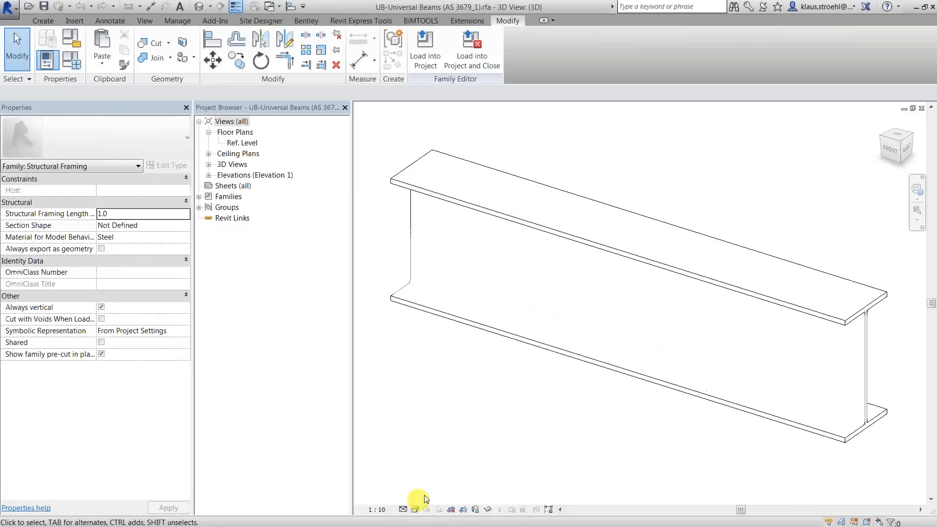
{"action": "scroll", "coordinate": [848, 324], "scroll_direction": "up", "scroll_amount": 5}
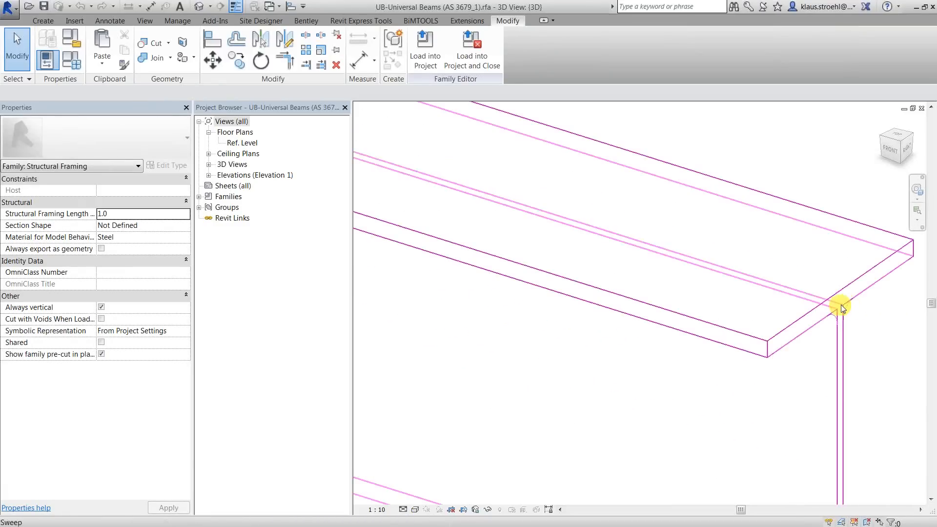
Temporarily isolate the beam's solid sweep in the family's 3D view
{"action": "left_click", "coordinate": [837, 312]}
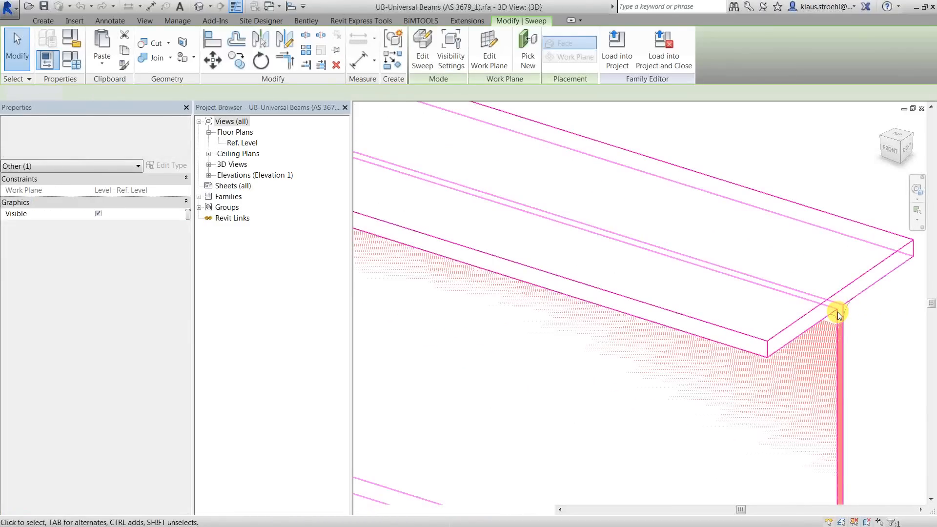
{"action": "key", "text": "h"}
{"action": "key", "text": "i"}
{"action": "scroll", "coordinate": [833, 266], "scroll_direction": "down", "scroll_amount": 3}
{"action": "scroll", "coordinate": [711, 299], "scroll_direction": "down", "scroll_amount": 2}
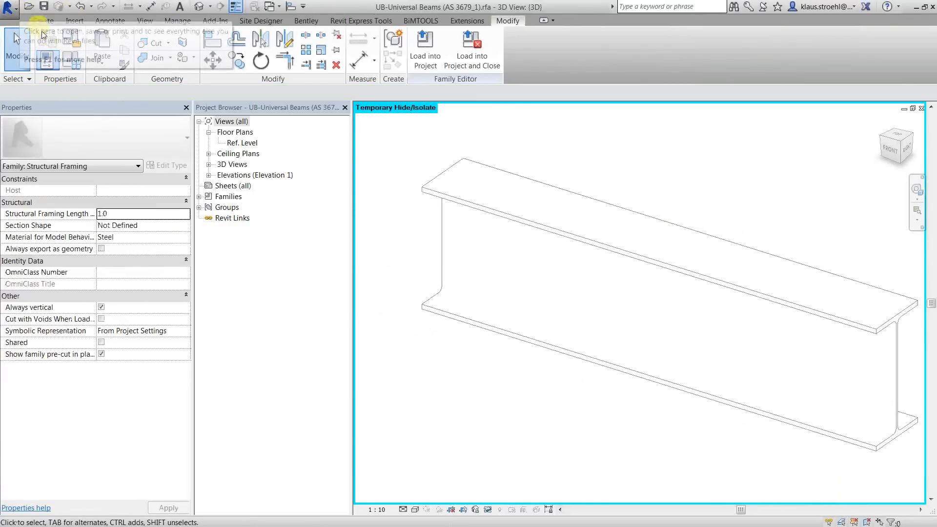
Add an instance family parameter named Paint of type Material, grouped under Materials and Finishes
{"action": "left_click", "coordinate": [71, 59]}
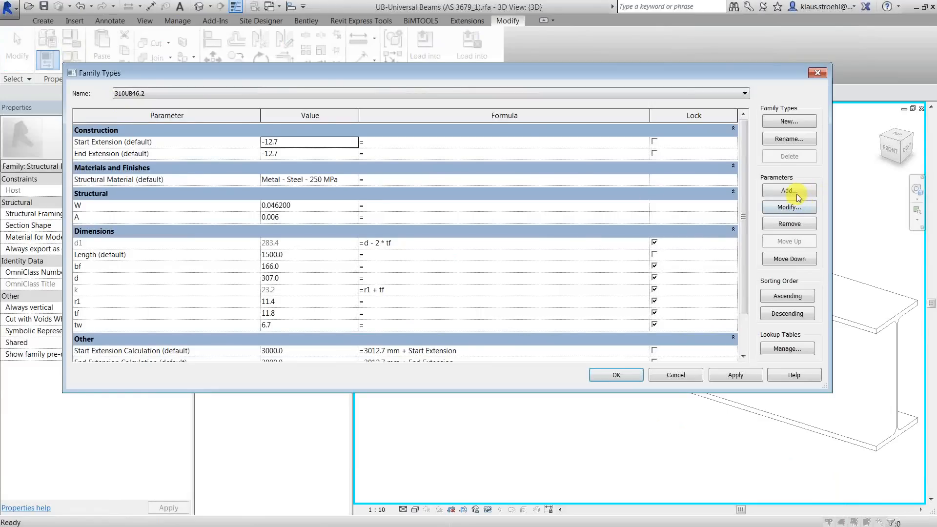
{"action": "left_click", "coordinate": [789, 191]}
{"action": "type", "text": "Paint"}
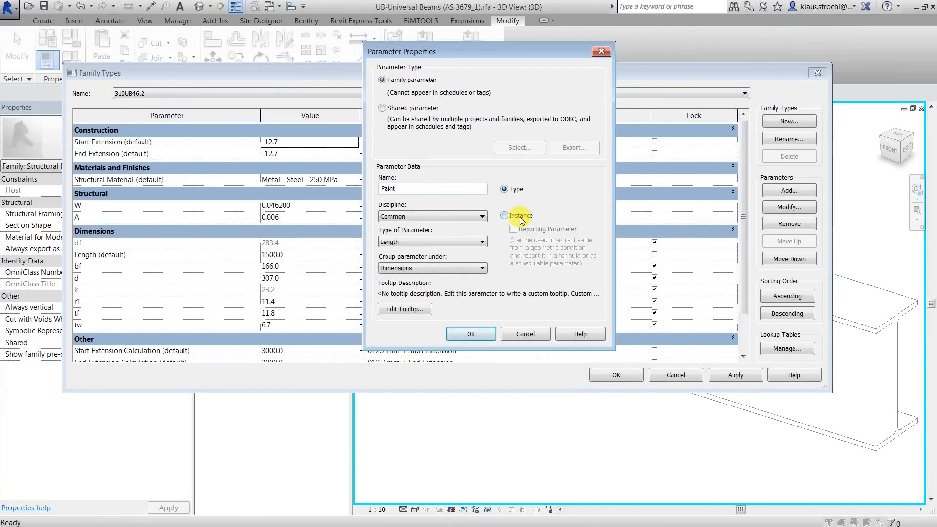
{"action": "left_click", "coordinate": [505, 216]}
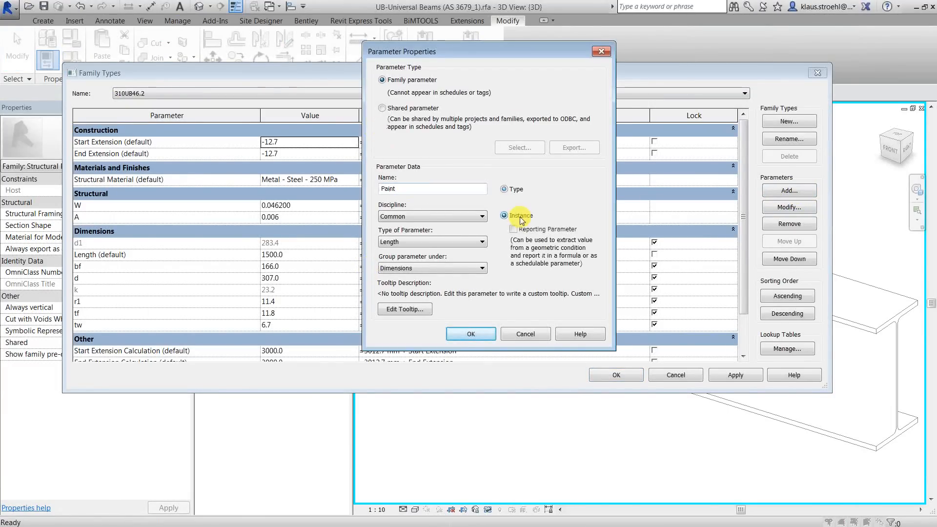
{"action": "left_click", "coordinate": [429, 241]}
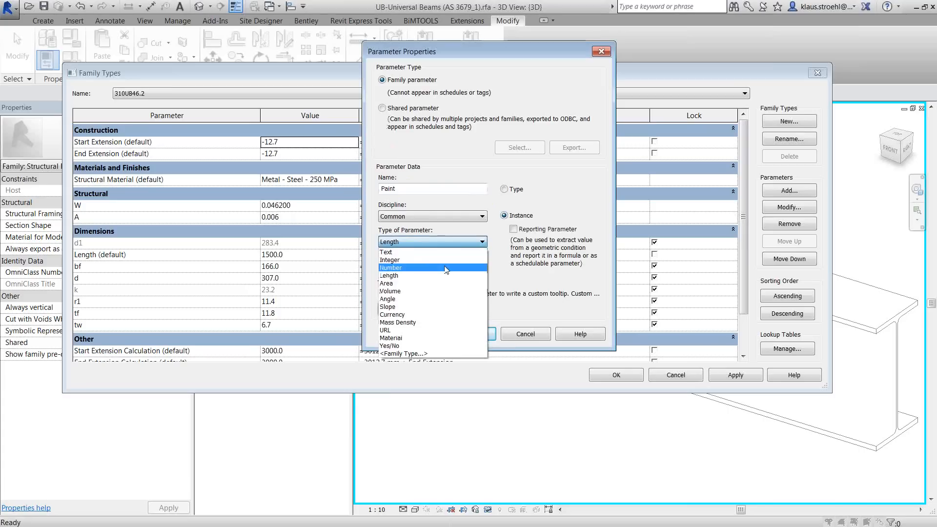
{"action": "left_click", "coordinate": [429, 337]}
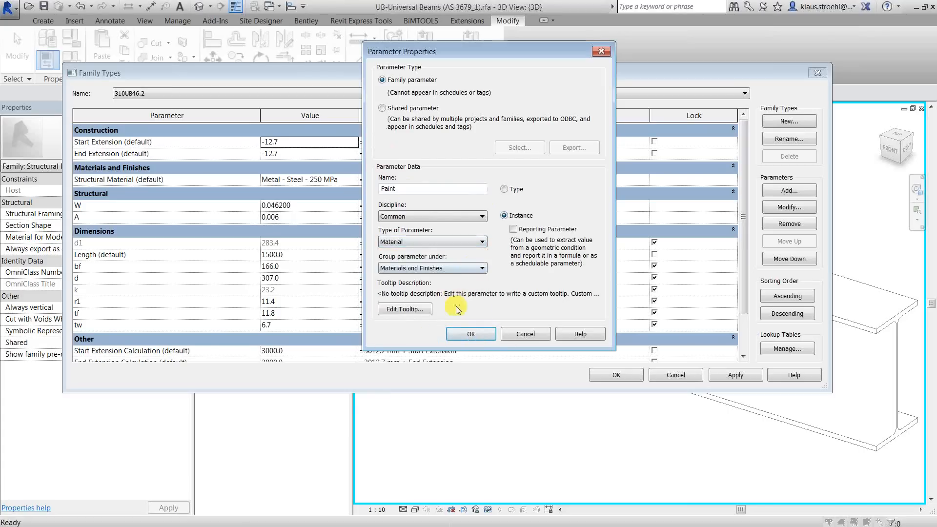
{"action": "left_click", "coordinate": [471, 335]}
Assign the Earth material to the Paint parameter and set its shading colour to magenta, RGB 255 0 255
{"action": "left_click", "coordinate": [295, 180]}
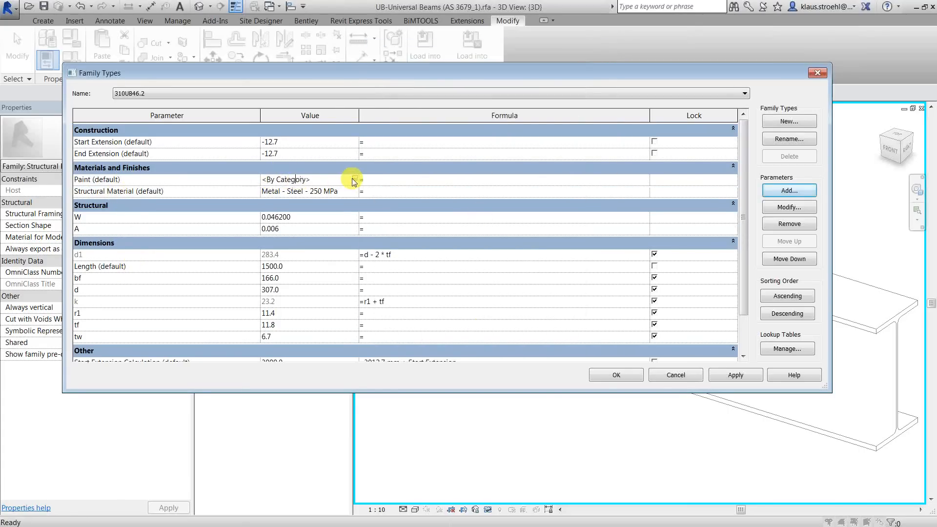
{"action": "left_click", "coordinate": [356, 180]}
{"action": "left_click", "coordinate": [175, 235]}
{"action": "scroll", "coordinate": [229, 242], "scroll_direction": "up", "scroll_amount": 3}
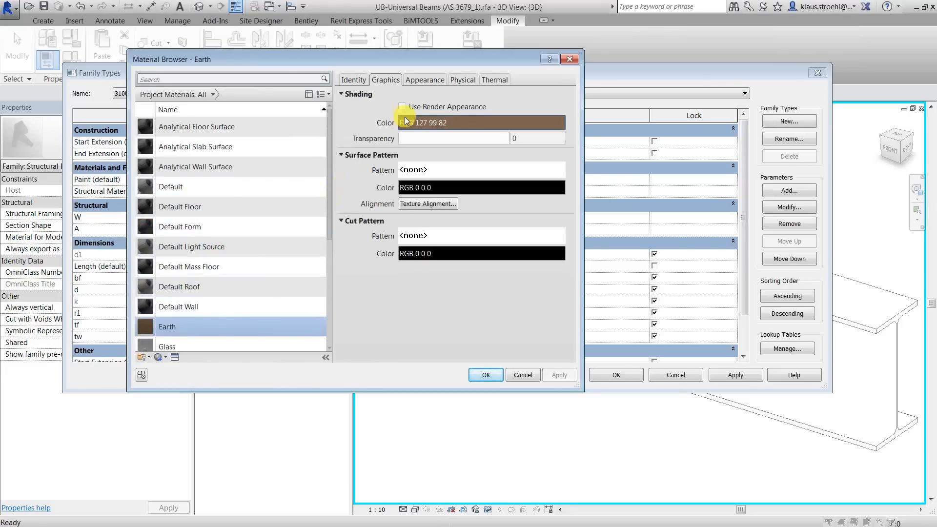
{"action": "left_click", "coordinate": [431, 123]}
{"action": "left_click", "coordinate": [324, 234]}
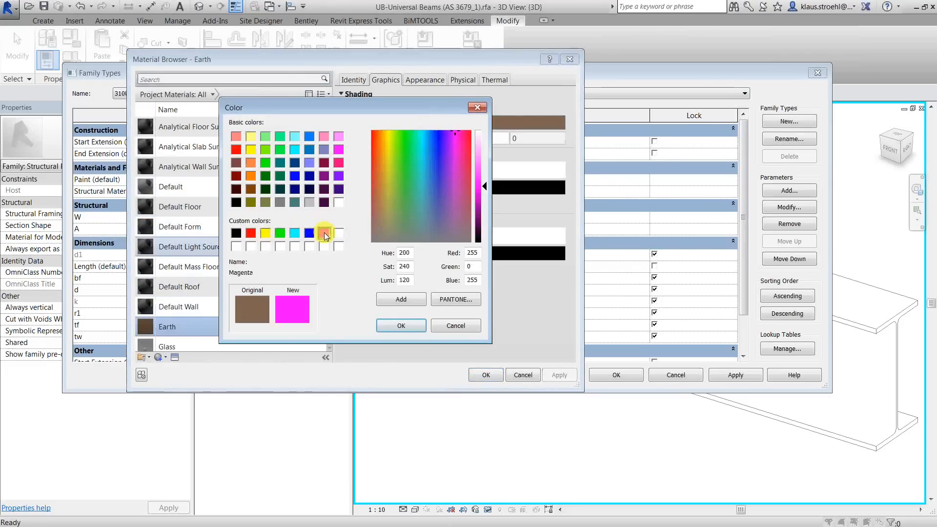
{"action": "left_click", "coordinate": [409, 326]}
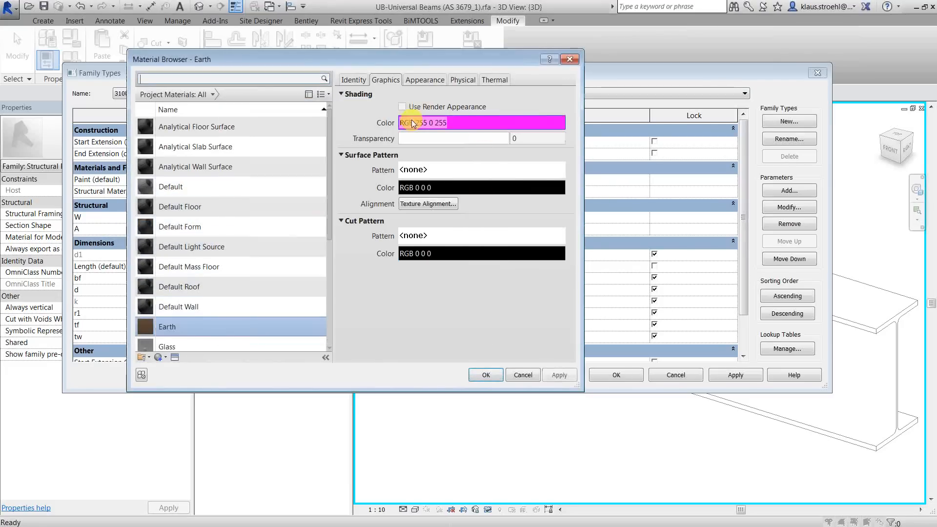
{"action": "left_click", "coordinate": [489, 375]}
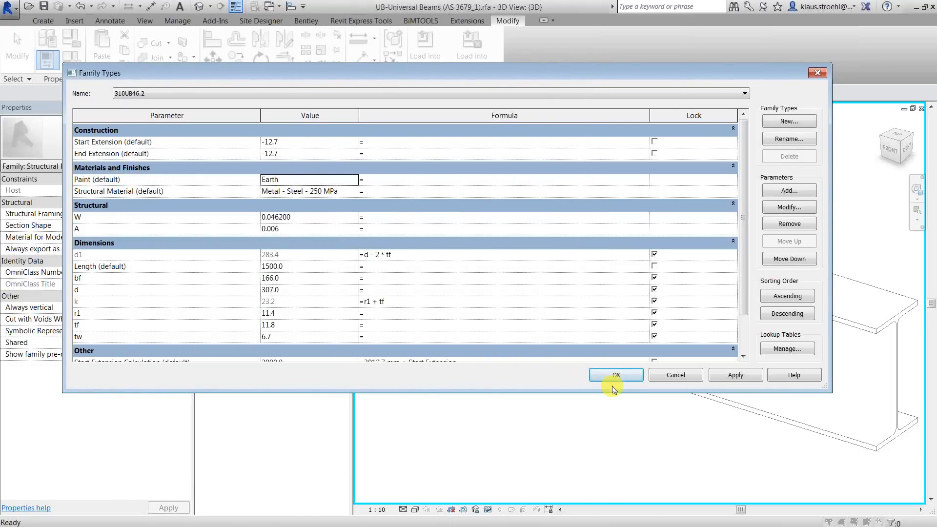
Rename the Earth material used by the Paint parameter to Earth Pink and accept the family types
{"action": "left_click", "coordinate": [789, 207]}
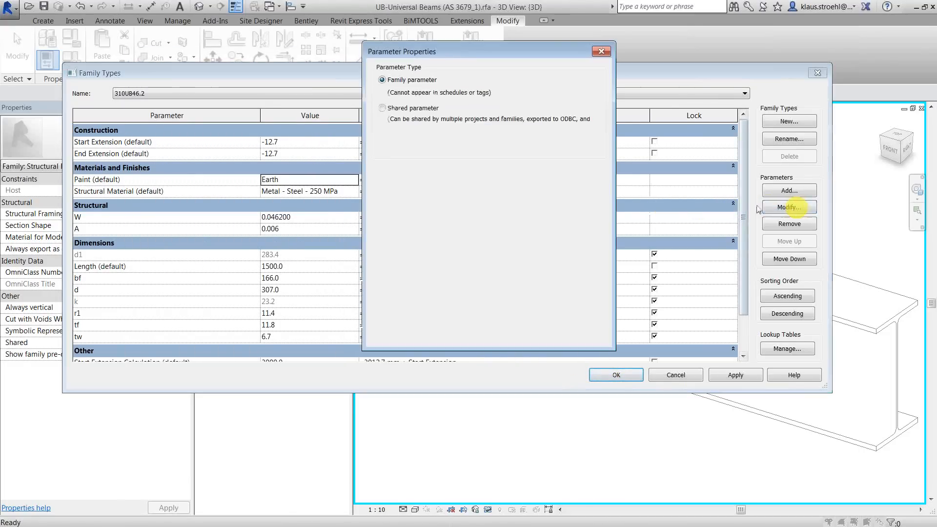
{"action": "left_click", "coordinate": [471, 334]}
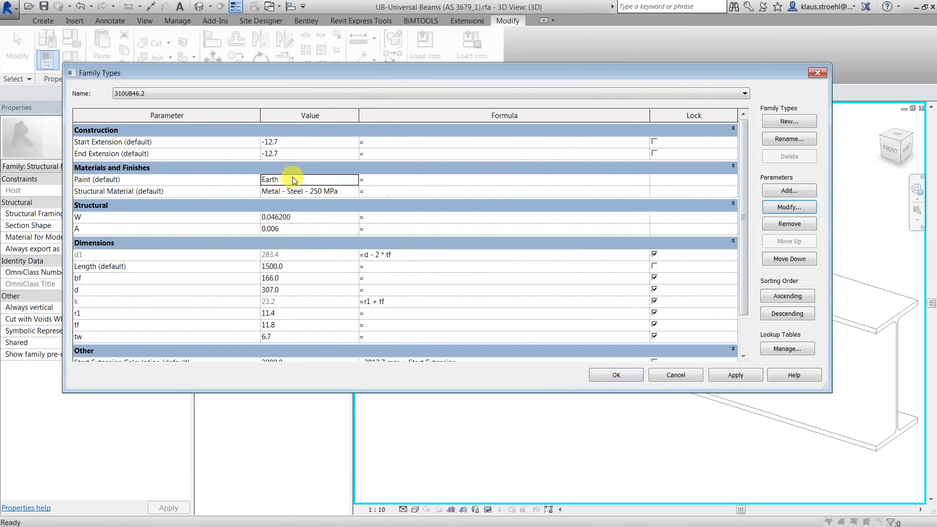
{"action": "left_click", "coordinate": [296, 179]}
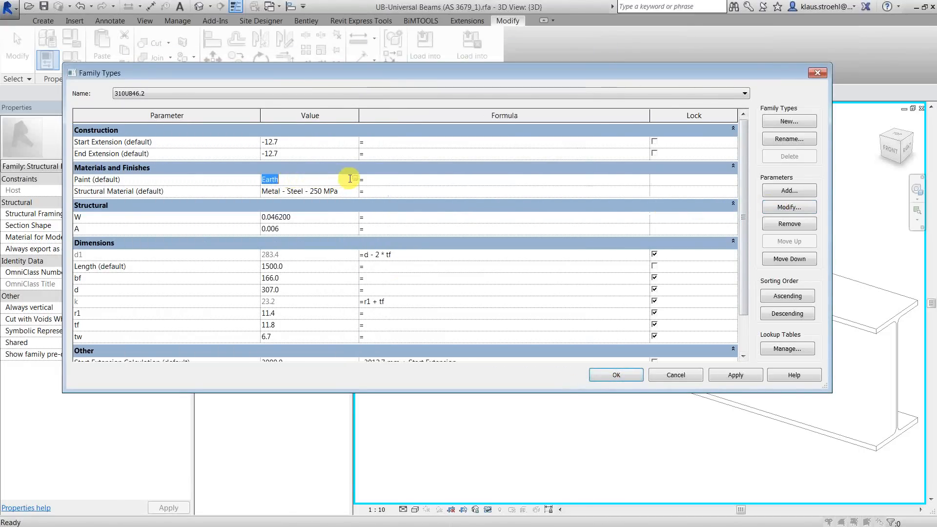
{"action": "left_click", "coordinate": [355, 180]}
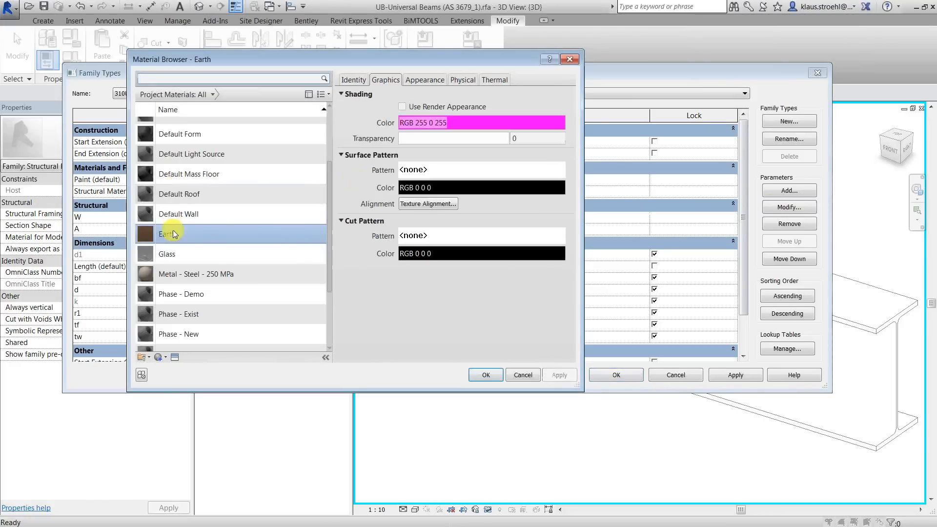
{"action": "right_click", "coordinate": [173, 239]}
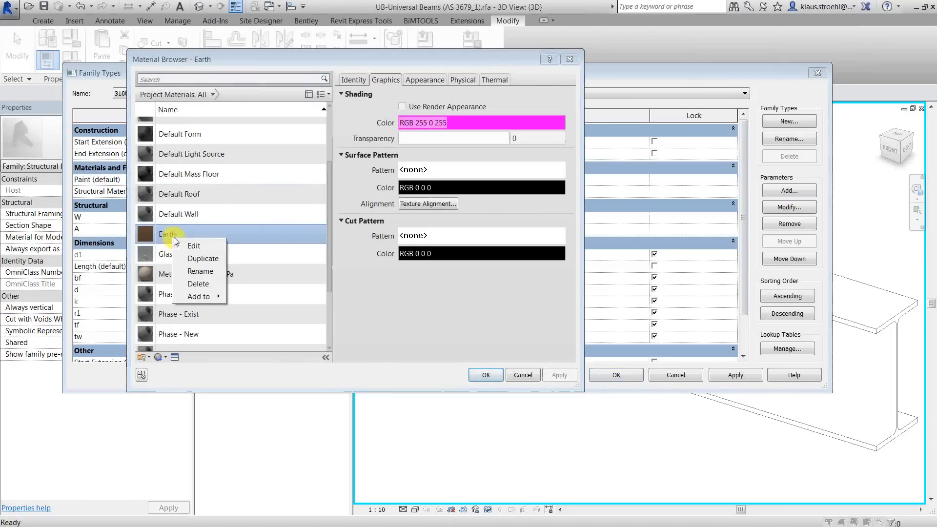
{"action": "left_click", "coordinate": [200, 270]}
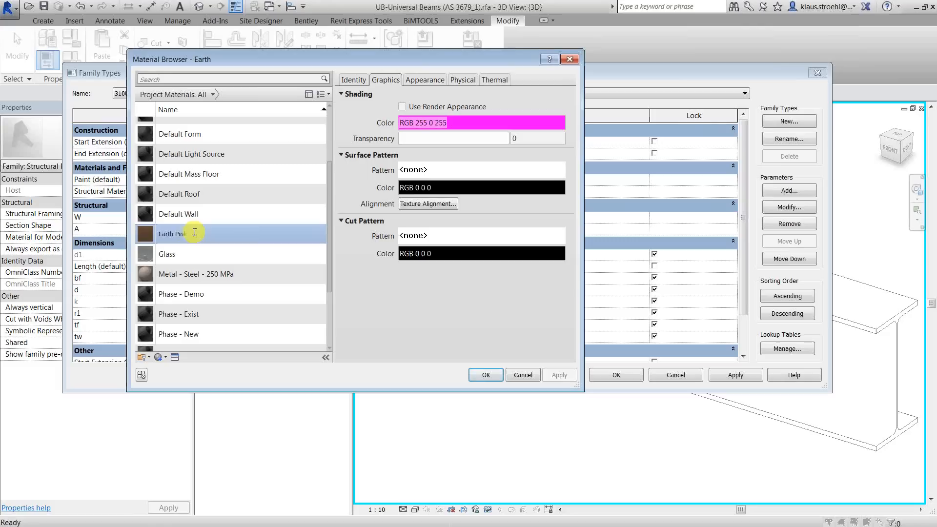
{"action": "left_click", "coordinate": [487, 375]}
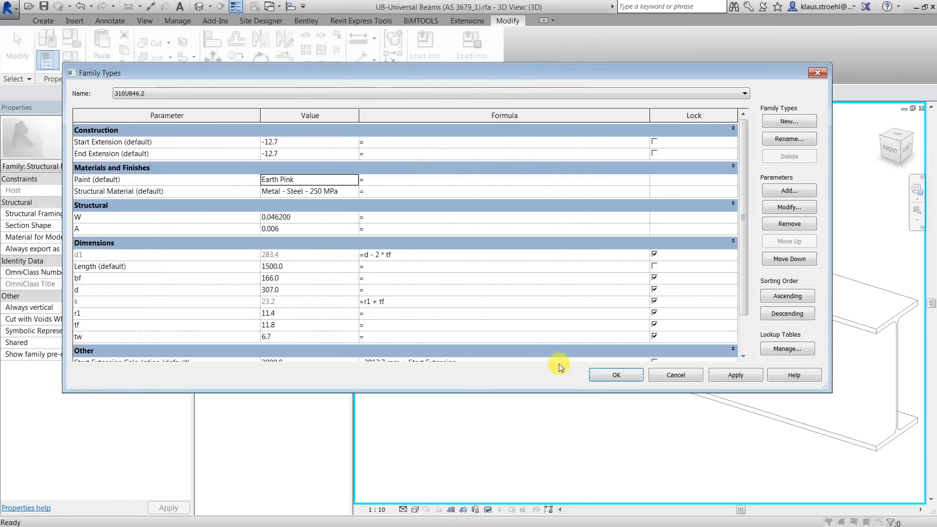
{"action": "left_click", "coordinate": [614, 374]}
Set the family's 3D view to a visual style that displays material colours, with the Fine detail level
{"action": "scroll", "coordinate": [526, 253], "scroll_direction": "down", "scroll_amount": 2}
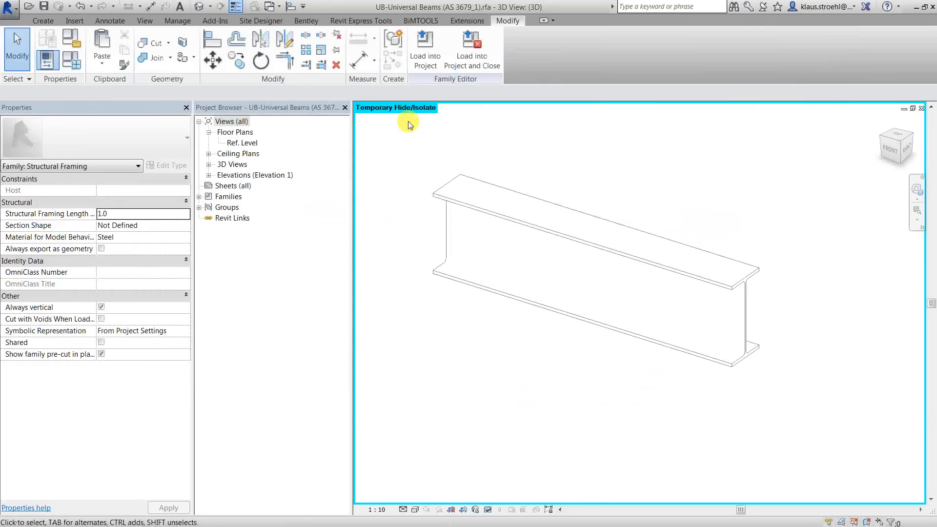
{"action": "left_click", "coordinate": [415, 509]}
{"action": "left_click", "coordinate": [431, 459]}
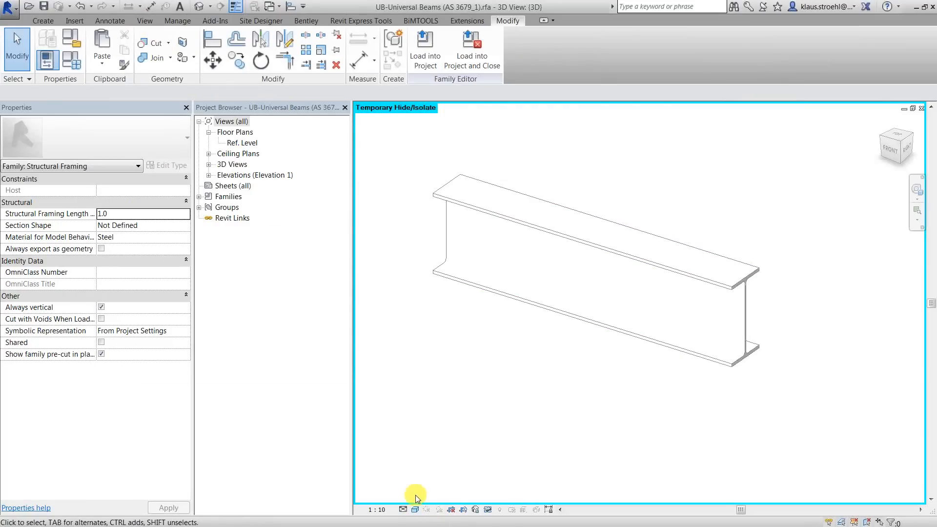
{"action": "left_click", "coordinate": [405, 508]}
{"action": "left_click", "coordinate": [415, 497]}
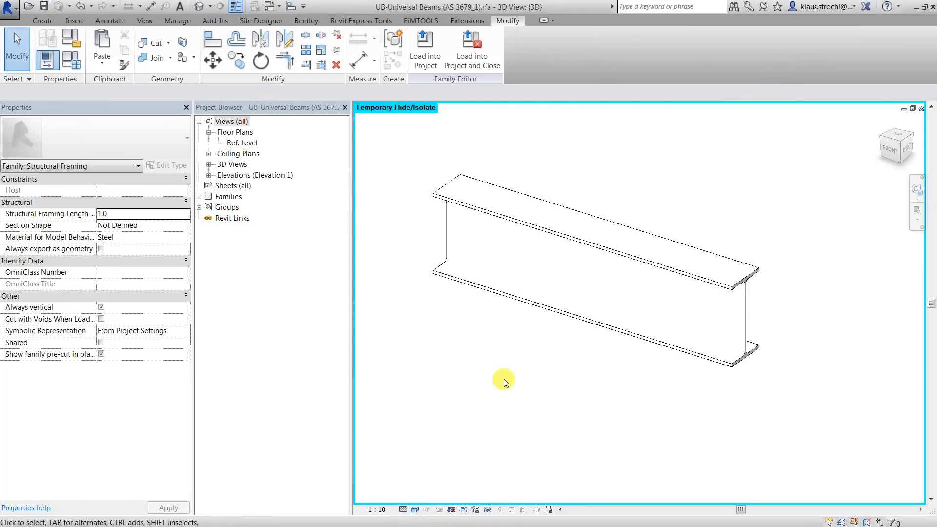
Paint the top face of the beam's upper flange with the Paint (param) material
{"action": "left_click", "coordinate": [190, 57]}
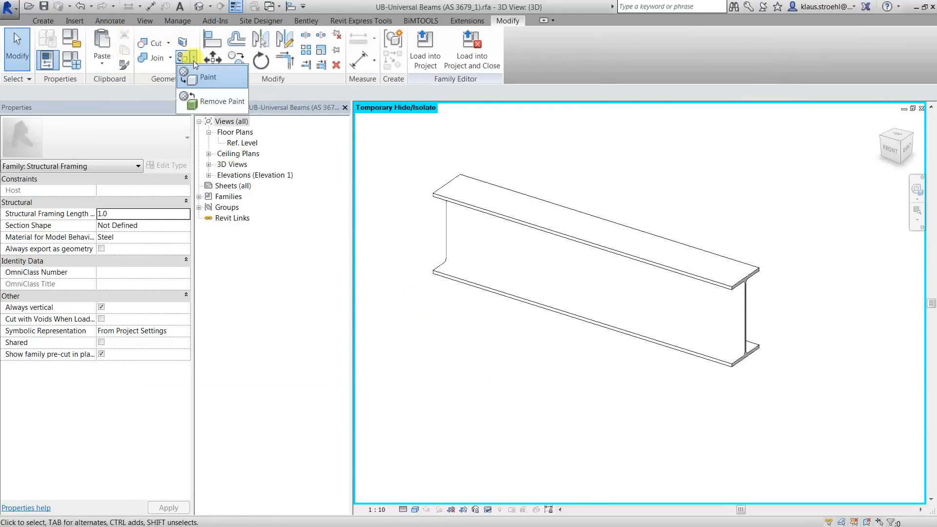
{"action": "left_click", "coordinate": [196, 72]}
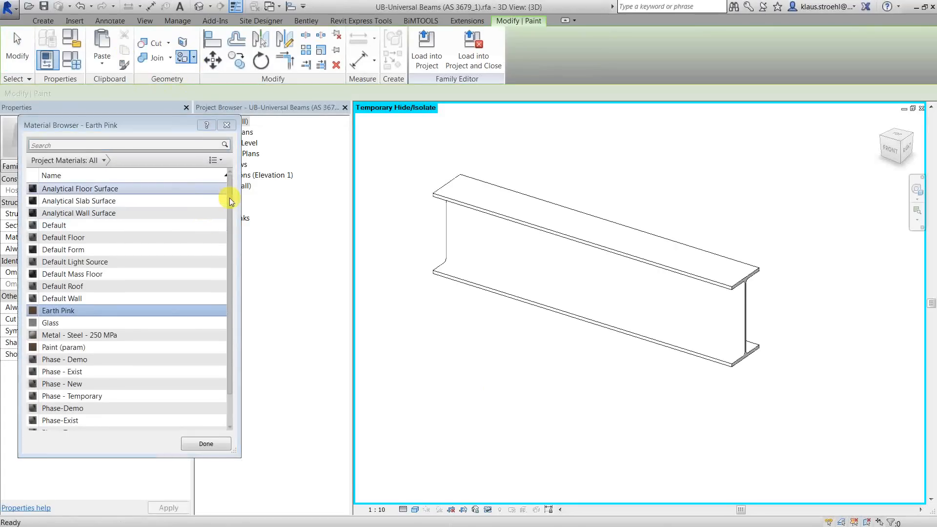
{"action": "left_click_drag", "start_coordinate": [227, 199], "coordinate": [230, 280]}
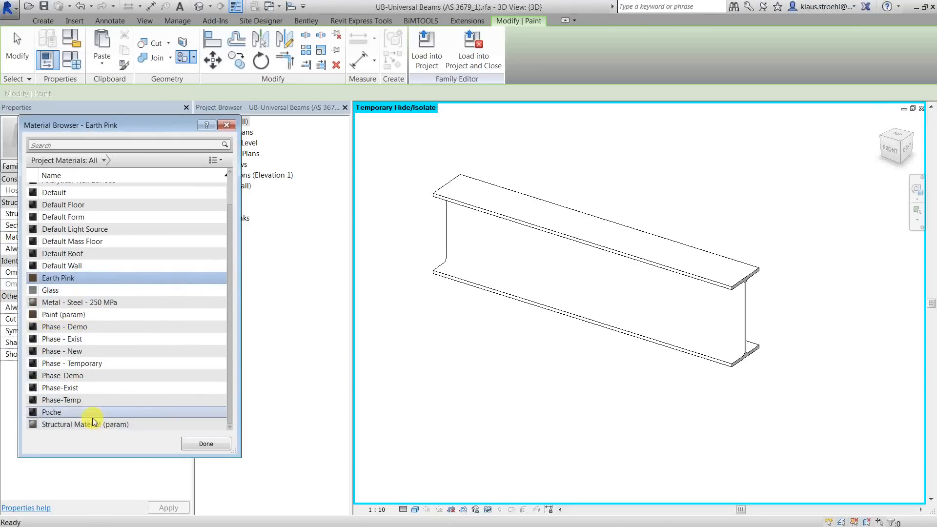
{"action": "left_click", "coordinate": [81, 315]}
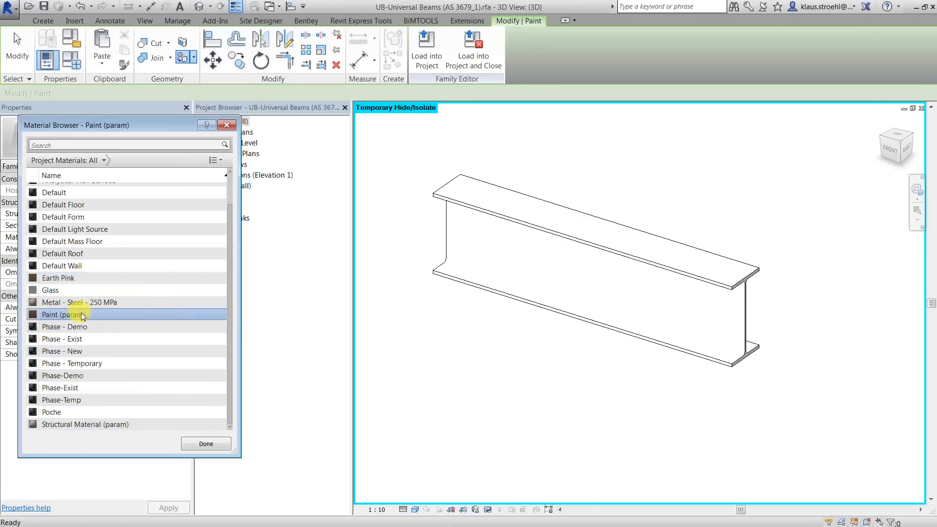
{"action": "left_click", "coordinate": [479, 202]}
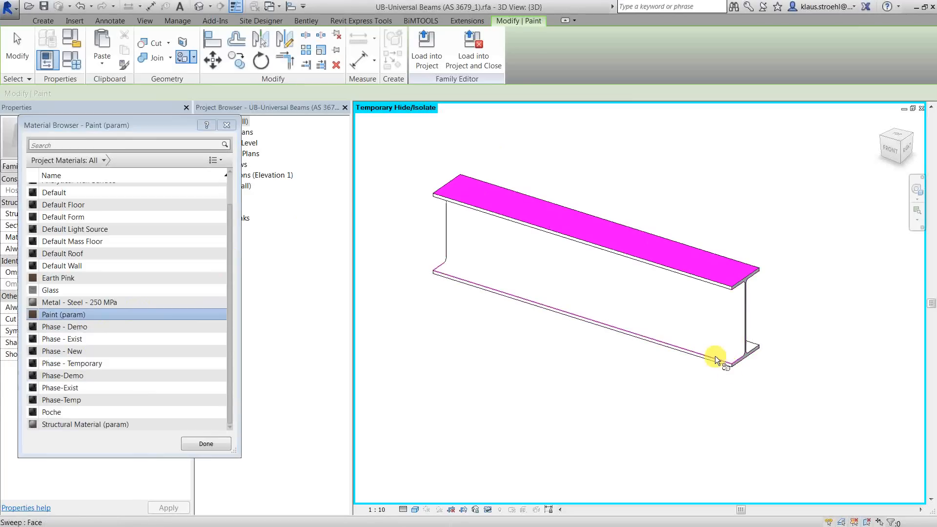
Paint the beam's end face, the lower flange's front edge and the web with Paint (param), and finish painting
{"action": "scroll", "coordinate": [715, 358], "scroll_direction": "up", "scroll_amount": 5}
{"action": "left_click", "coordinate": [753, 372]}
{"action": "scroll", "coordinate": [750, 369], "scroll_direction": "down", "scroll_amount": 4}
{"action": "scroll", "coordinate": [748, 368], "scroll_direction": "up", "scroll_amount": 2}
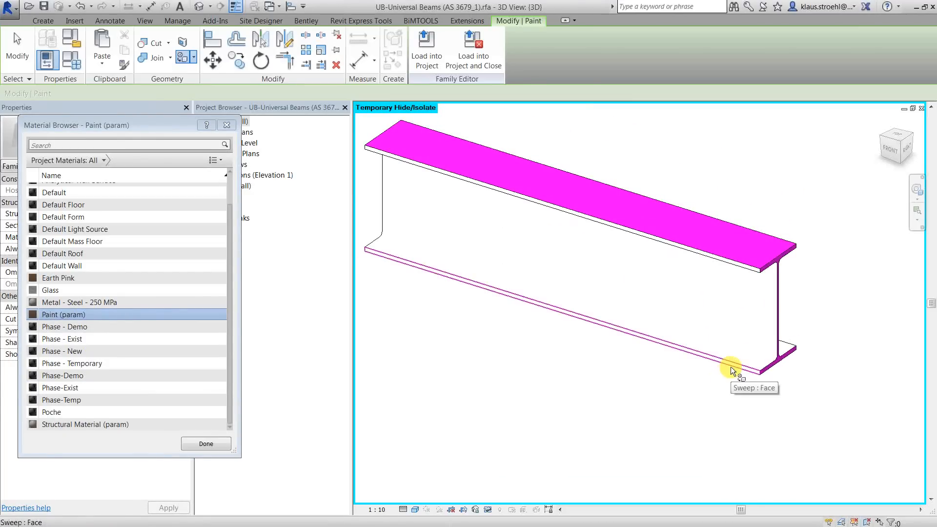
{"action": "left_click", "coordinate": [730, 367]}
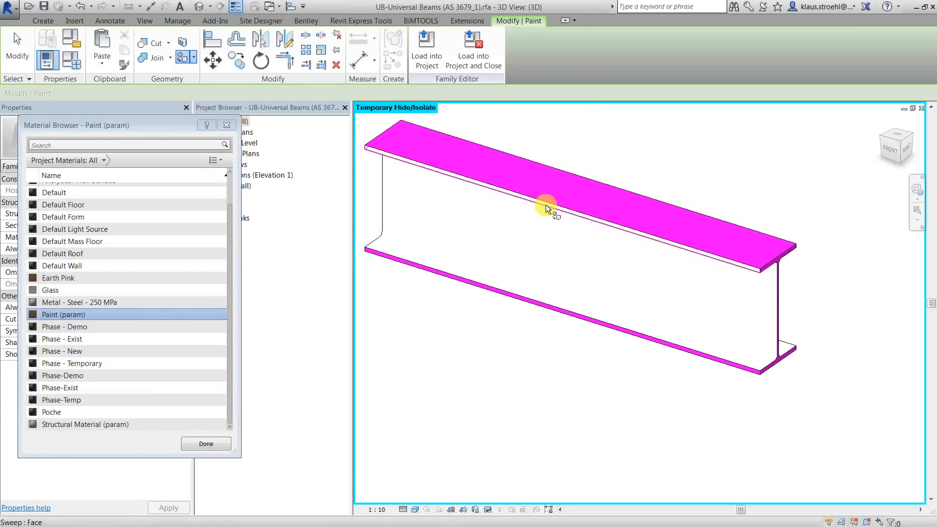
{"action": "left_click", "coordinate": [769, 312]}
{"action": "middle_click_drag", "start_coordinate": [789, 312], "coordinate": [807, 337], "text": "shift"}
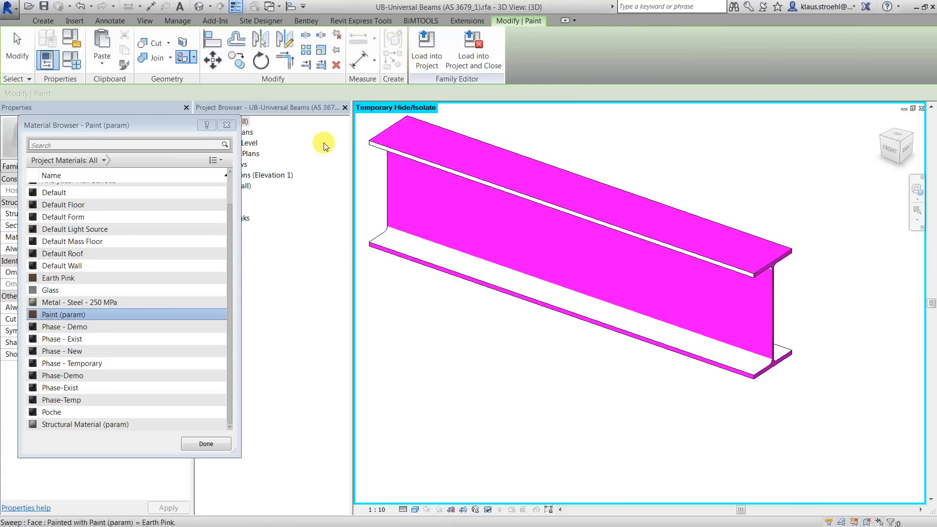
{"action": "key", "text": "Escape"}
Load the painted beam family into Families Webinar Sample Project.rvt, overwriting the existing version
{"action": "left_click", "coordinate": [433, 46]}
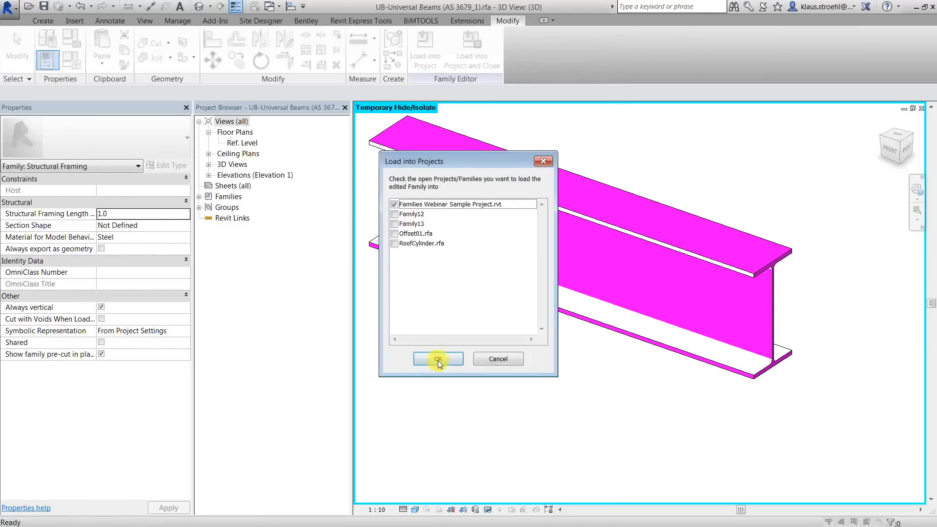
{"action": "left_click", "coordinate": [437, 359]}
{"action": "left_click", "coordinate": [400, 275]}
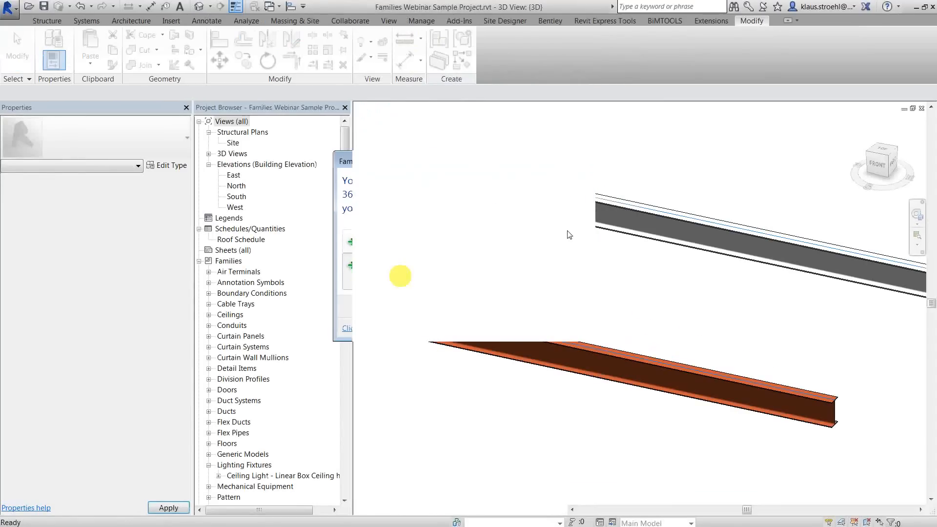
Select the reloaded 310UB46.2 beam in the project and examine its Paint and Structural Material parameters
{"action": "middle_click_drag", "start_coordinate": [707, 235], "coordinate": [553, 219]}
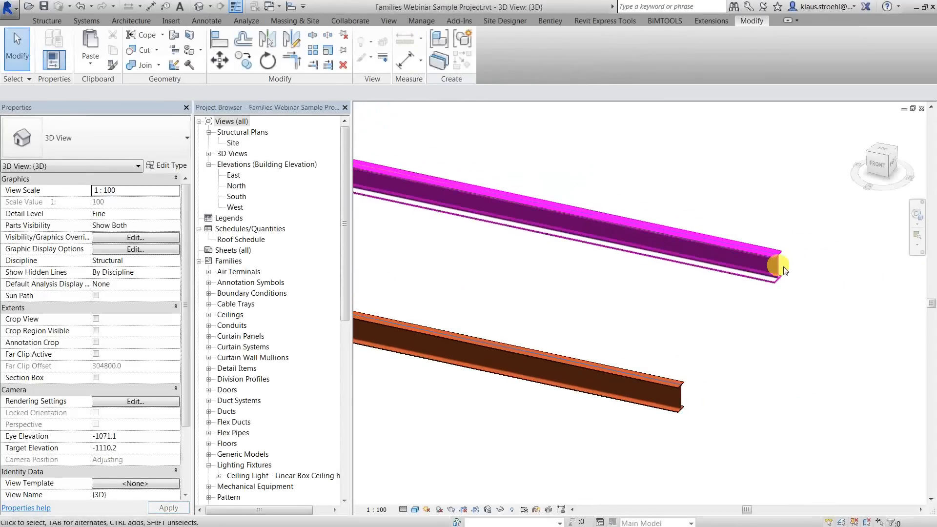
{"action": "scroll", "coordinate": [783, 269], "scroll_direction": "up", "scroll_amount": 3}
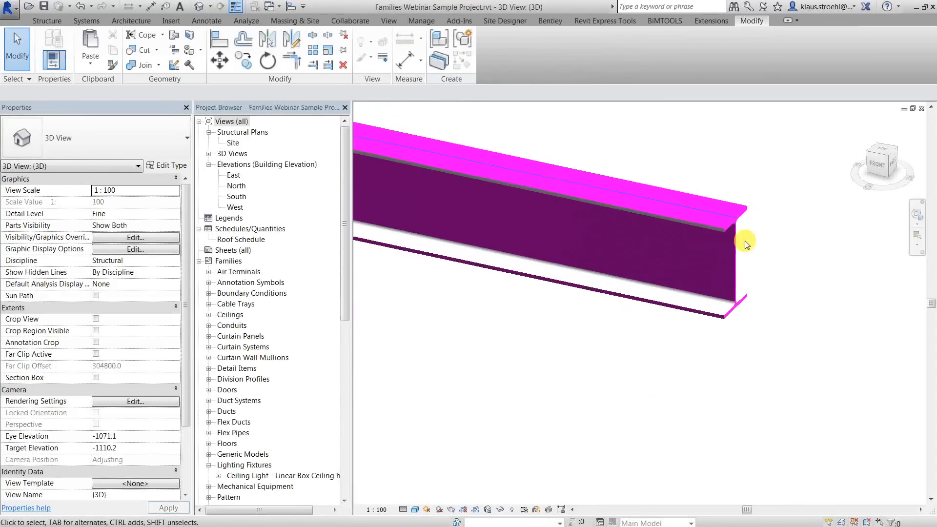
{"action": "left_click", "coordinate": [723, 227]}
{"action": "middle_click_drag", "start_coordinate": [730, 224], "coordinate": [642, 374]}
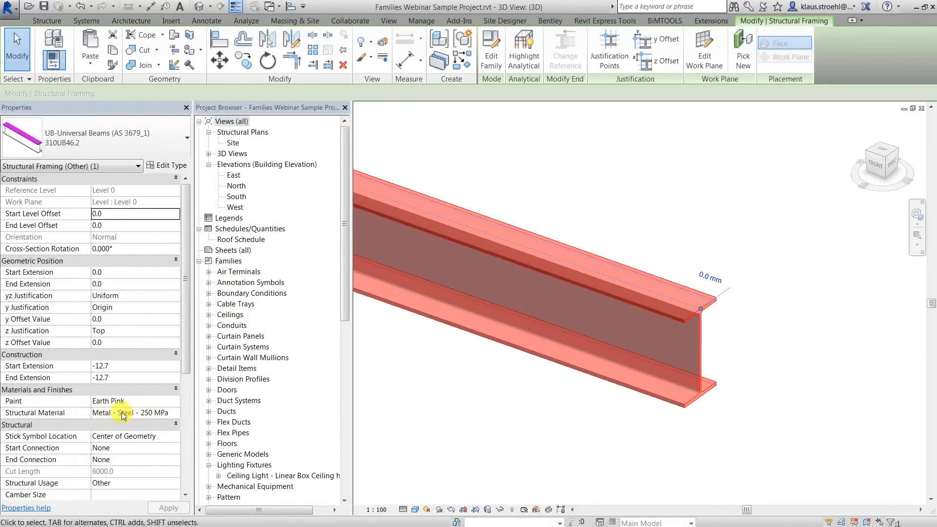
Set the selected beam's Paint material to Finishes - Exterior - Render - Tan, Textured, and deselect the beam to check the surfaces
{"action": "left_click", "coordinate": [157, 405]}
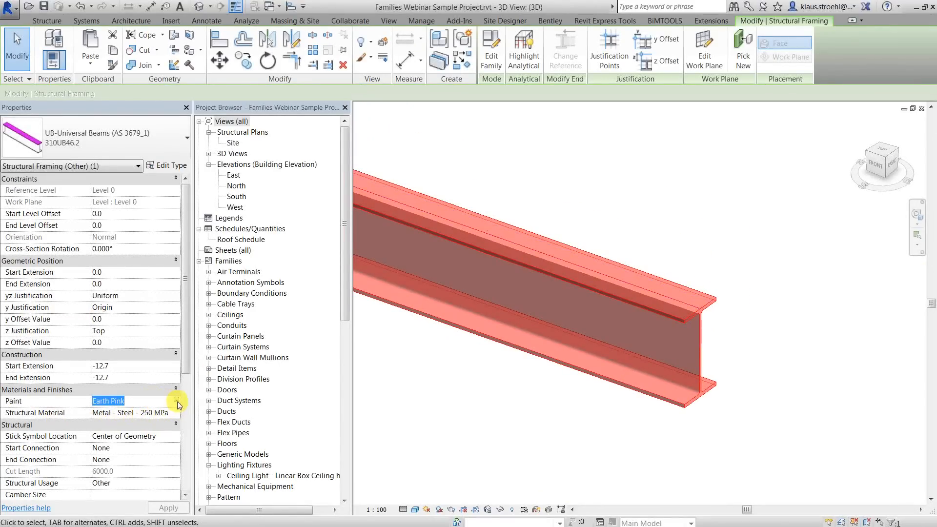
{"action": "left_click", "coordinate": [177, 399]}
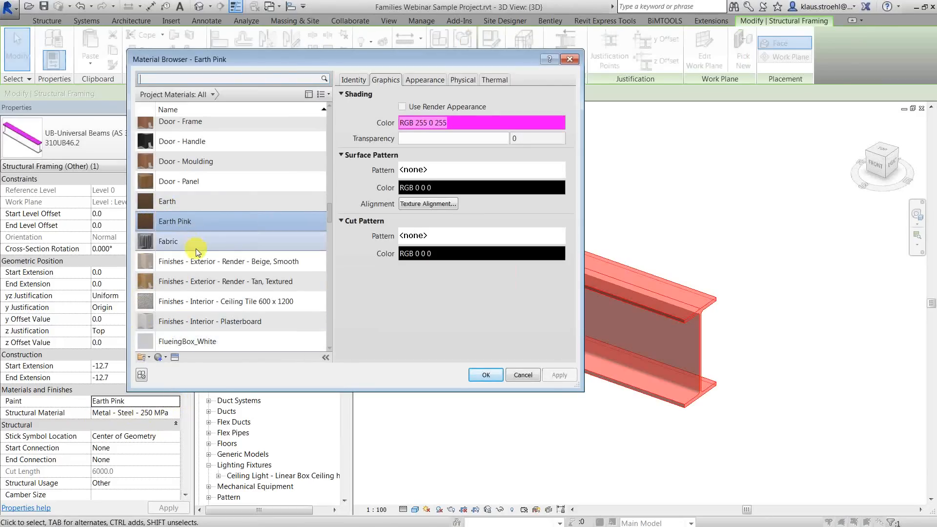
{"action": "left_click", "coordinate": [199, 281]}
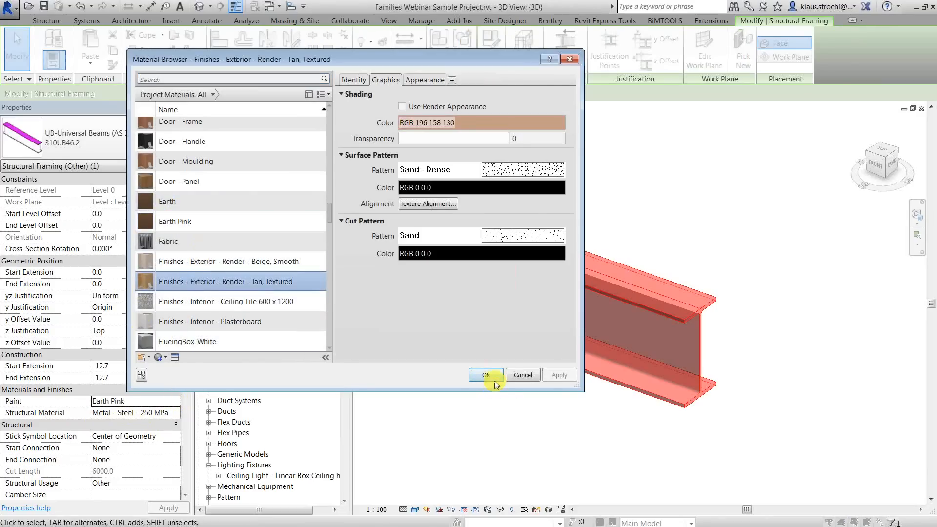
{"action": "left_click", "coordinate": [486, 374]}
{"action": "left_click", "coordinate": [649, 203]}
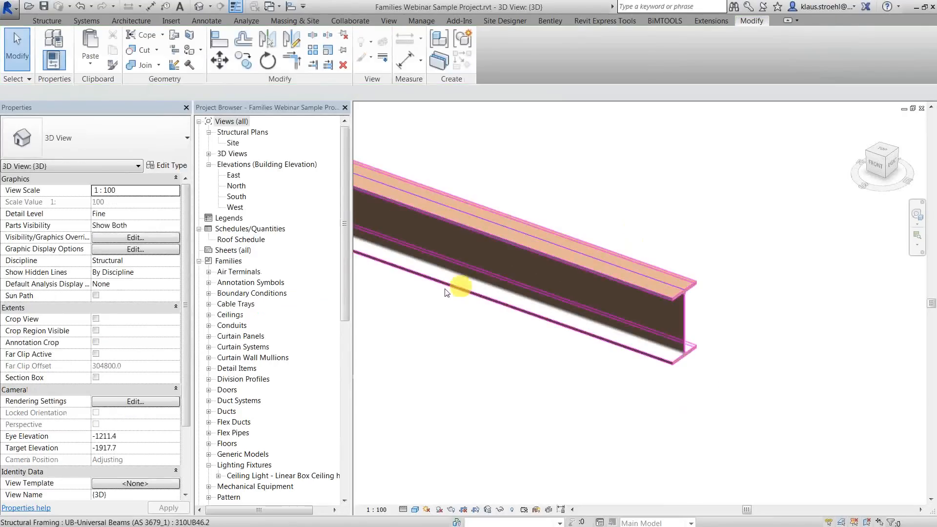
{"action": "scroll", "coordinate": [561, 277], "scroll_direction": "down", "scroll_amount": 3}
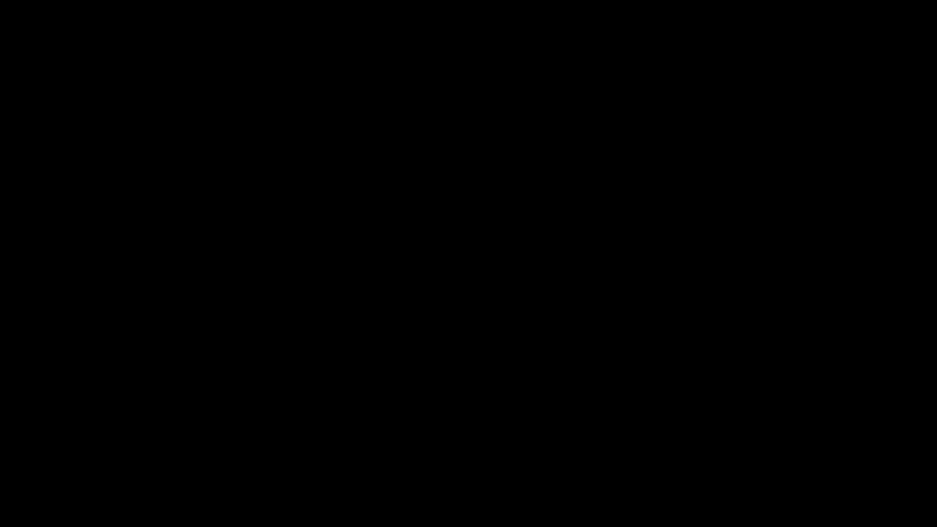
{"action": "key", "text": "Right"}
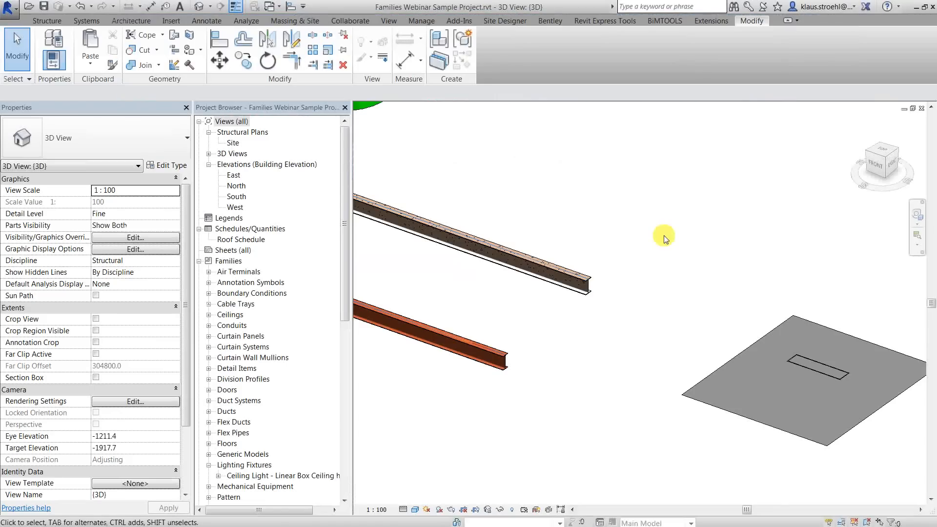
{"action": "scroll", "coordinate": [663, 237], "scroll_direction": "down", "scroll_amount": 4}
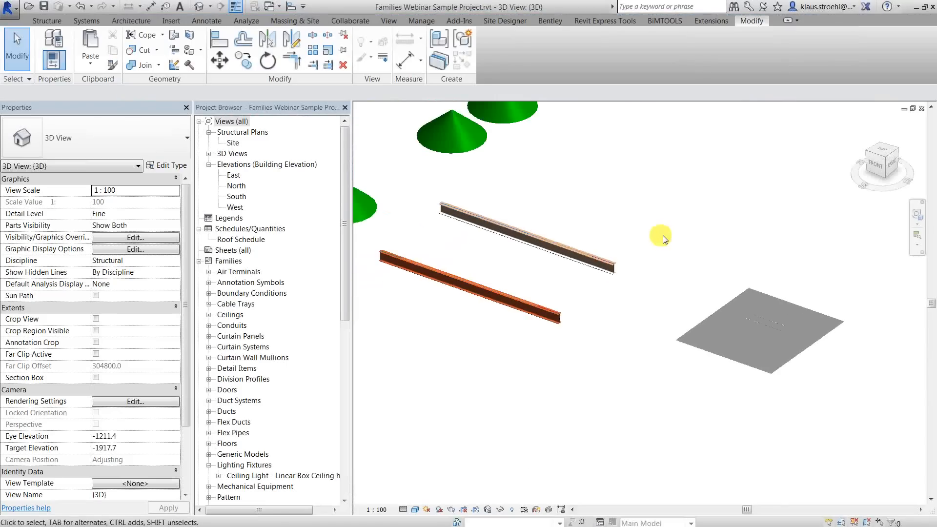
{"action": "middle_click_drag", "start_coordinate": [601, 215], "coordinate": [615, 240]}
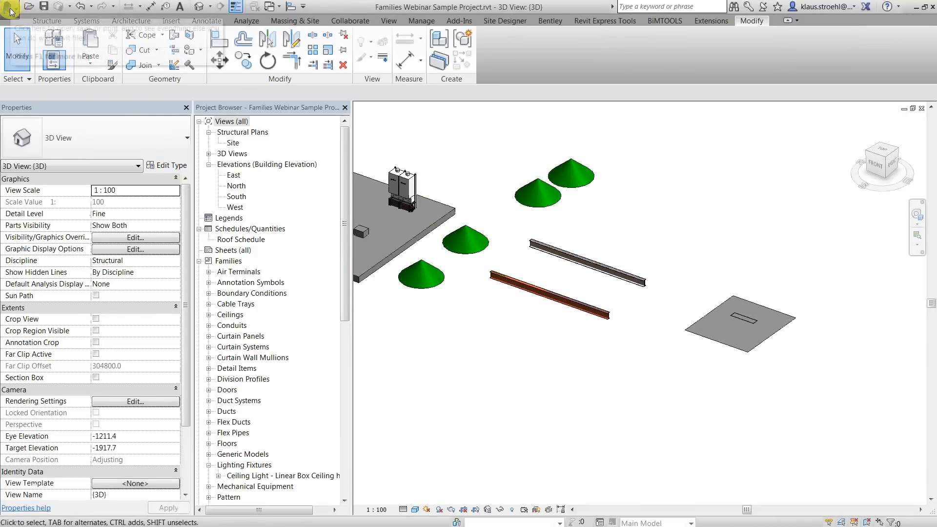
{"action": "left_click", "coordinate": [13, 9]}
{"action": "mouse_move", "coordinate": [63, 53]}
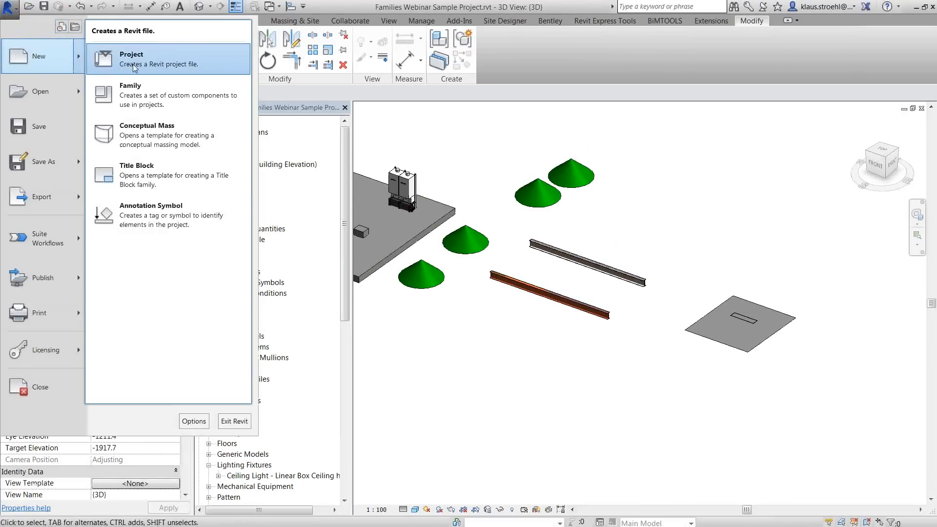
{"action": "left_click", "coordinate": [134, 65]}
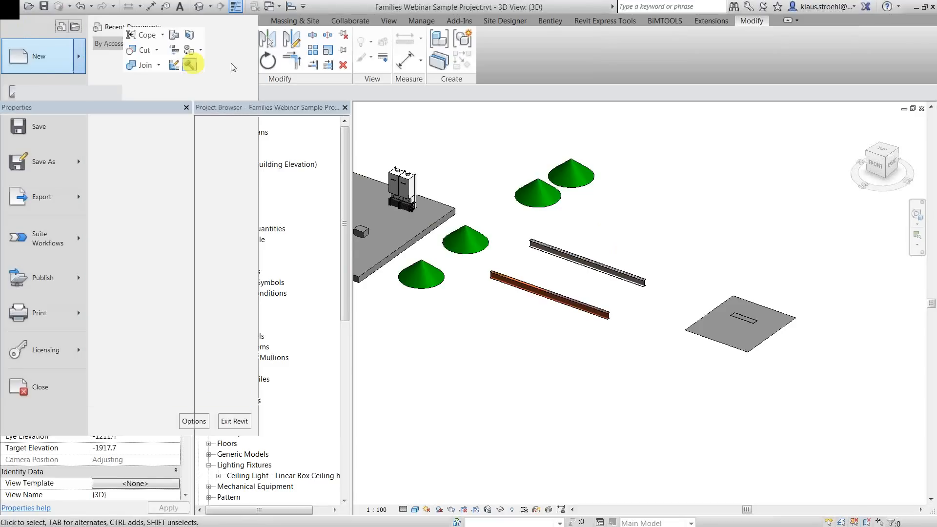
{"action": "key", "text": "Escape"}
Create a new family from the line-based metric generic model template
{"action": "left_click", "coordinate": [12, 9]}
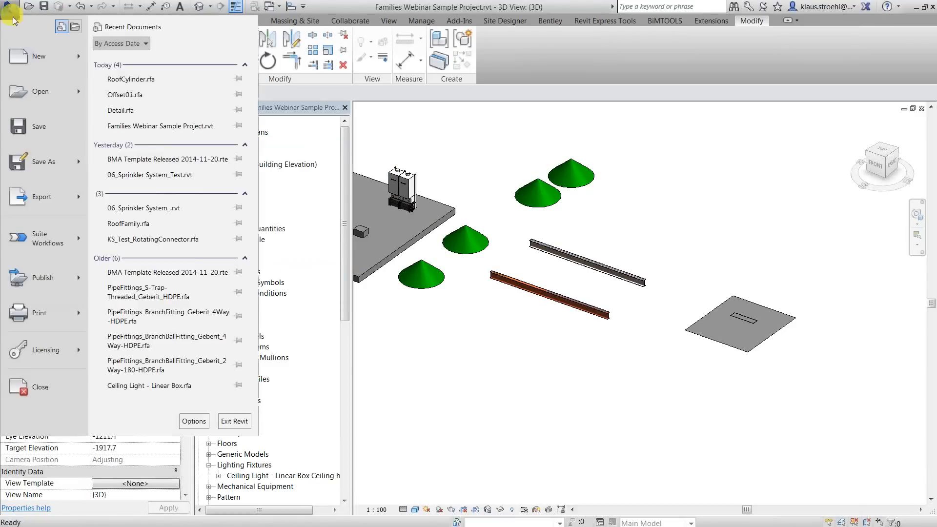
{"action": "mouse_move", "coordinate": [53, 56]}
{"action": "left_click", "coordinate": [154, 99]}
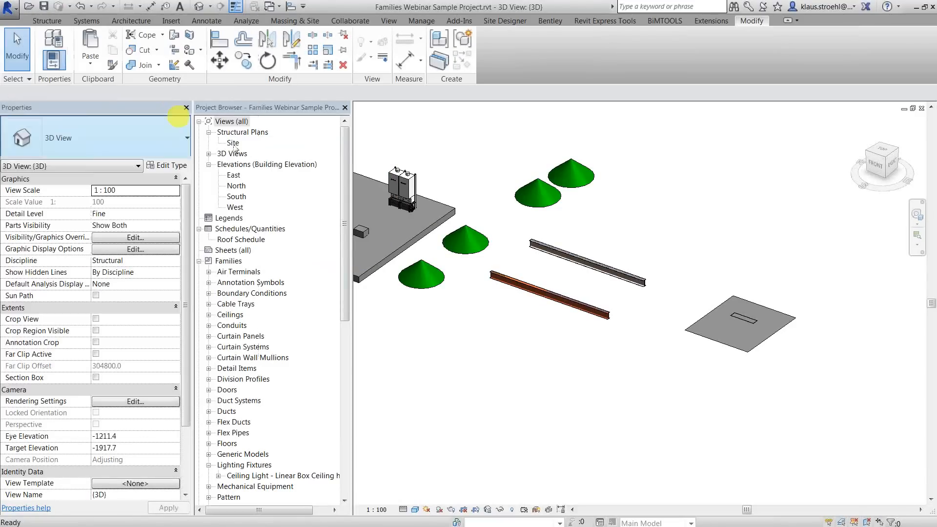
{"action": "scroll", "coordinate": [305, 266], "scroll_direction": "down", "scroll_amount": 3}
{"action": "scroll", "coordinate": [305, 266], "scroll_direction": "down", "scroll_amount": 5}
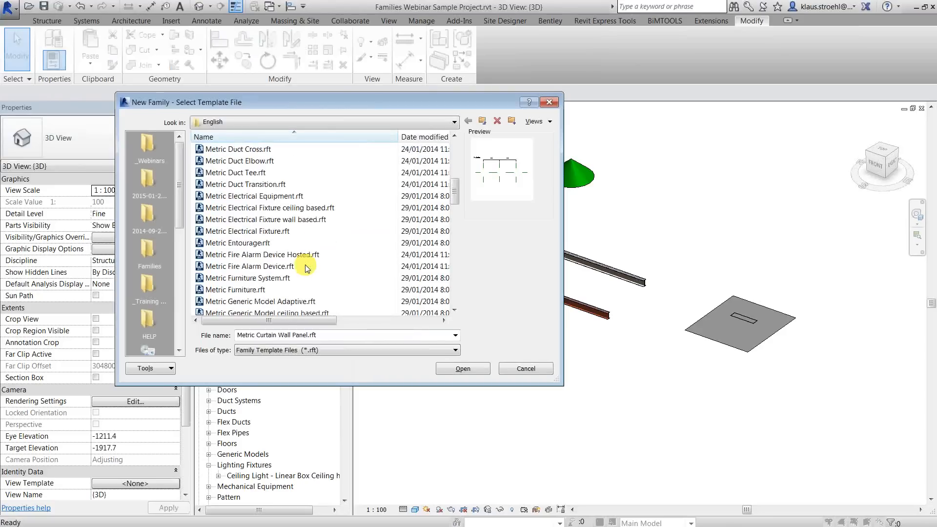
{"action": "left_click", "coordinate": [305, 277]}
{"action": "left_click", "coordinate": [461, 367]}
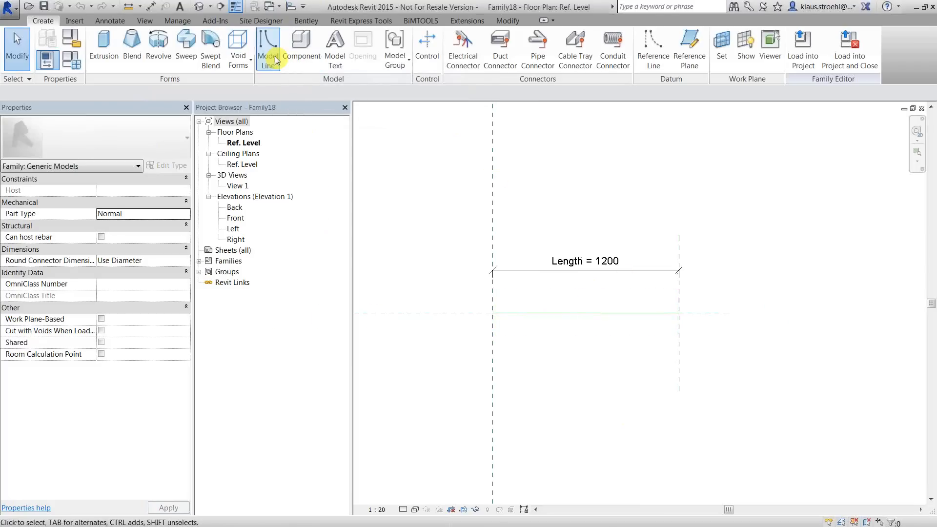
Create a locked model line on Ref. Level by picking the existing line between the two vertical reference planes
{"action": "left_click", "coordinate": [444, 64]}
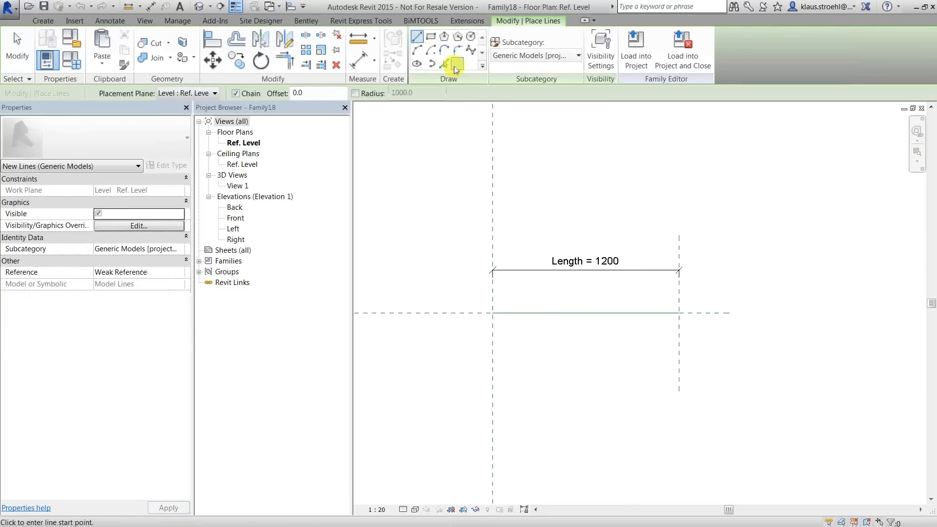
{"action": "left_click", "coordinate": [578, 313]}
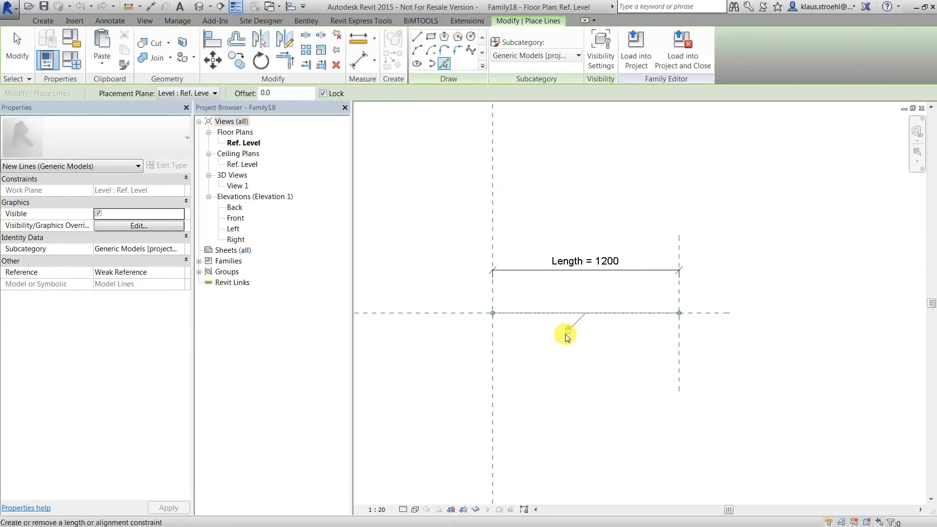
{"action": "key", "text": "Escape"}
Set the Length dimension between the vertical reference planes to 2000
{"action": "left_click", "coordinate": [605, 265]}
{"action": "left_click", "coordinate": [606, 266]}
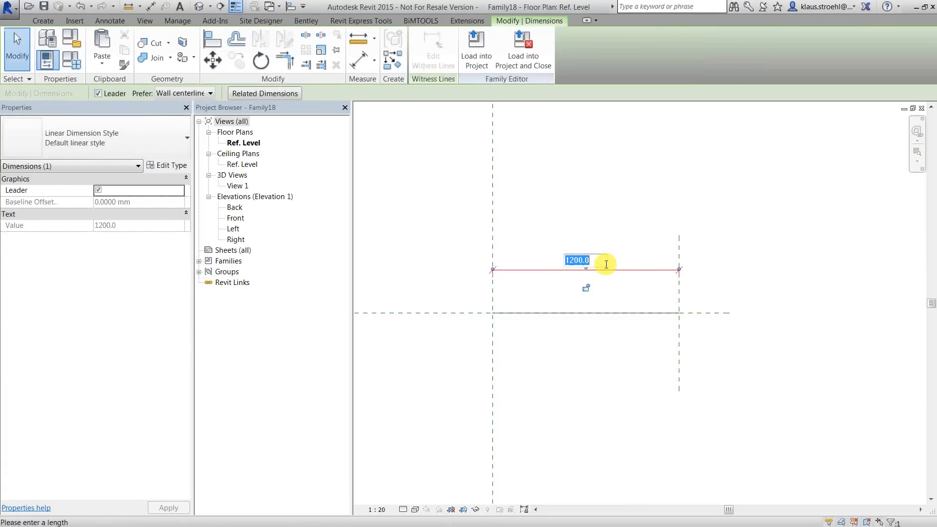
{"action": "type", "text": "2000"}
{"action": "key", "text": "Return"}
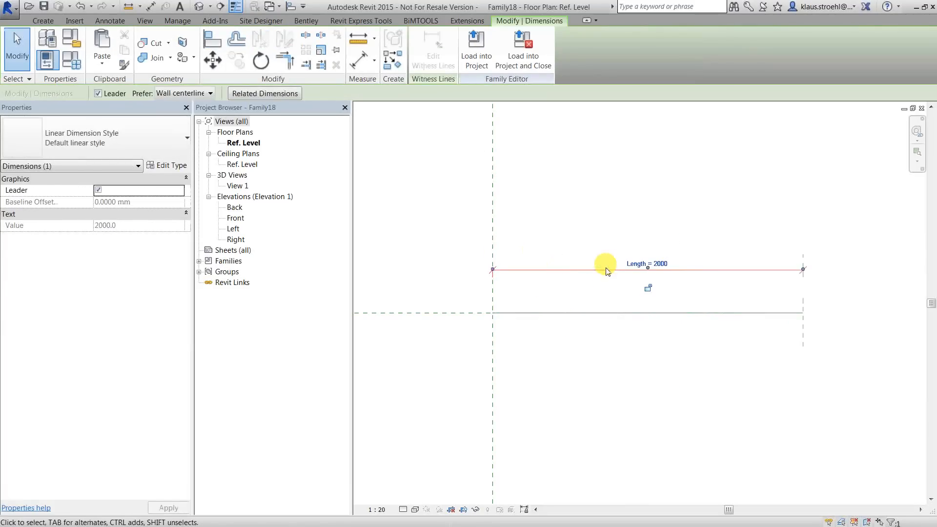
{"action": "left_click", "coordinate": [596, 443]}
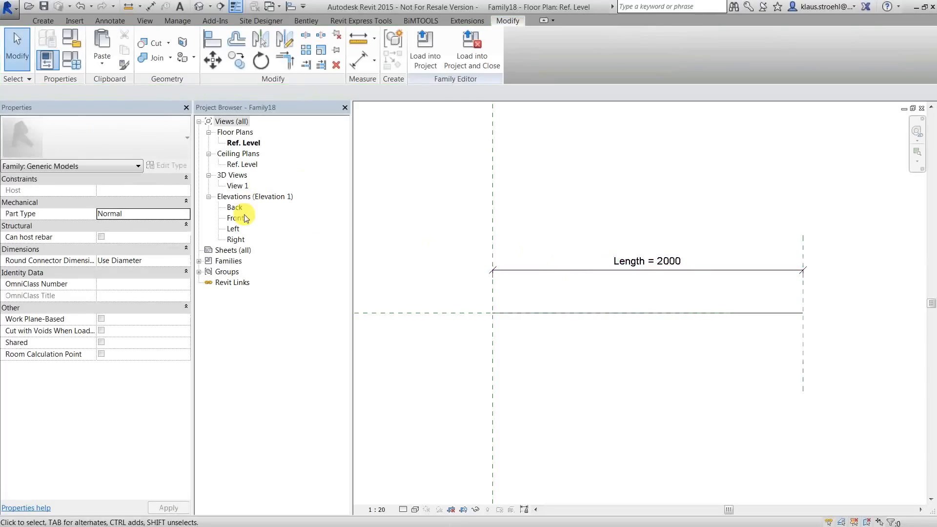
Open the Left elevation and frame the intersection of the vertical reference plane with Ref. Level
{"action": "double_click", "coordinate": [234, 230]}
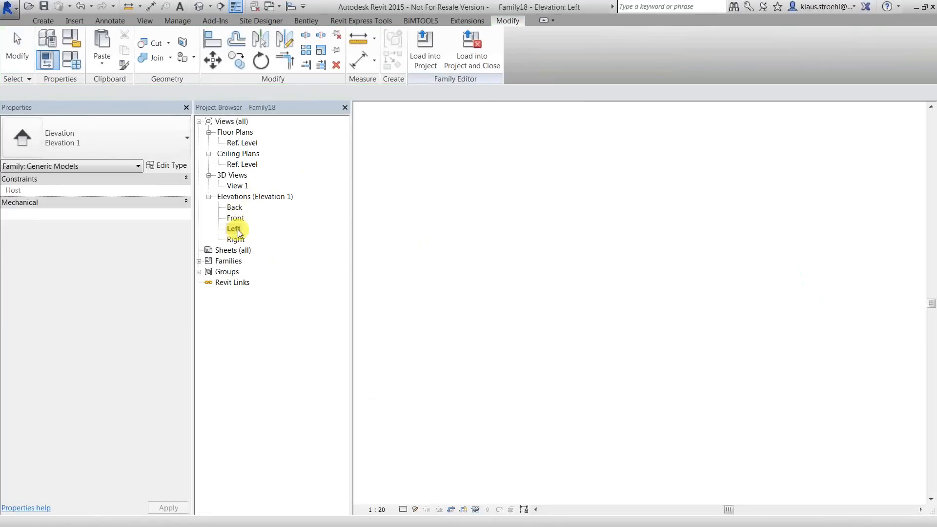
{"action": "scroll", "coordinate": [628, 308], "scroll_direction": "up", "scroll_amount": 5}
{"action": "middle_click_drag", "start_coordinate": [676, 208], "coordinate": [596, 277]}
{"action": "scroll", "coordinate": [597, 277], "scroll_direction": "down", "scroll_amount": 3}
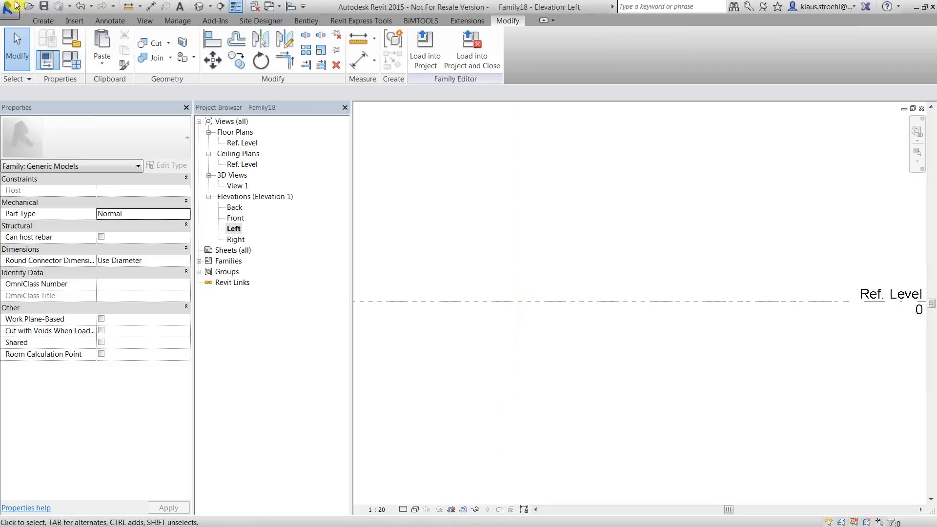
{"action": "left_click", "coordinate": [644, 229]}
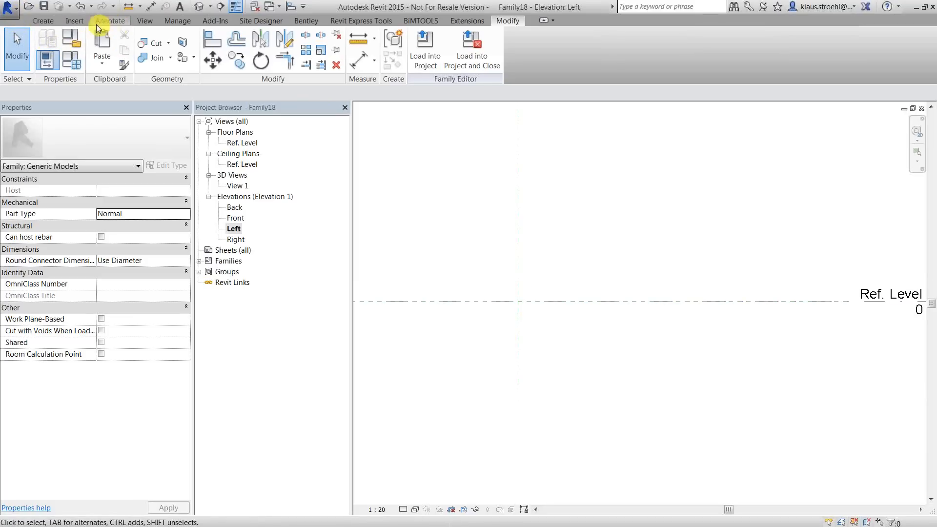
Load Detail.rfa into the family from the folder 06_TBC-The Power of 2.5D Families
{"action": "left_click", "coordinate": [74, 20]}
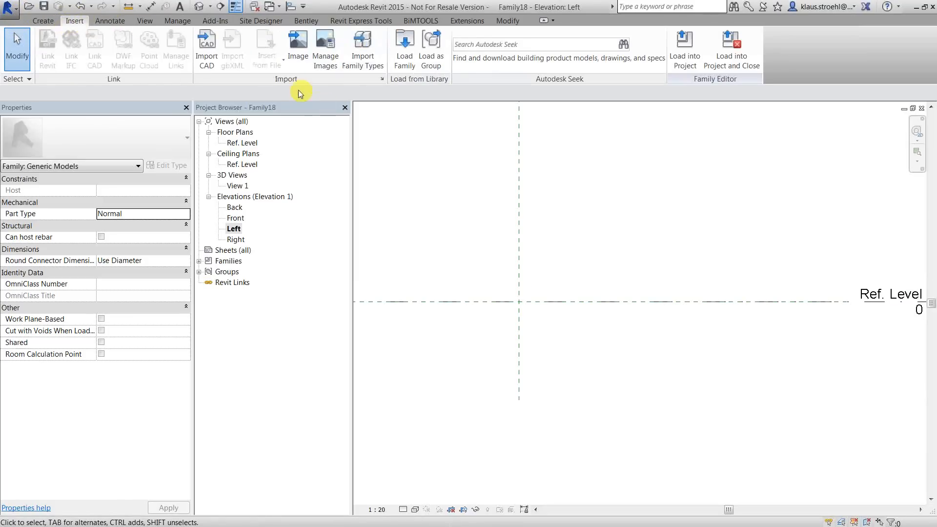
{"action": "left_click", "coordinate": [405, 61]}
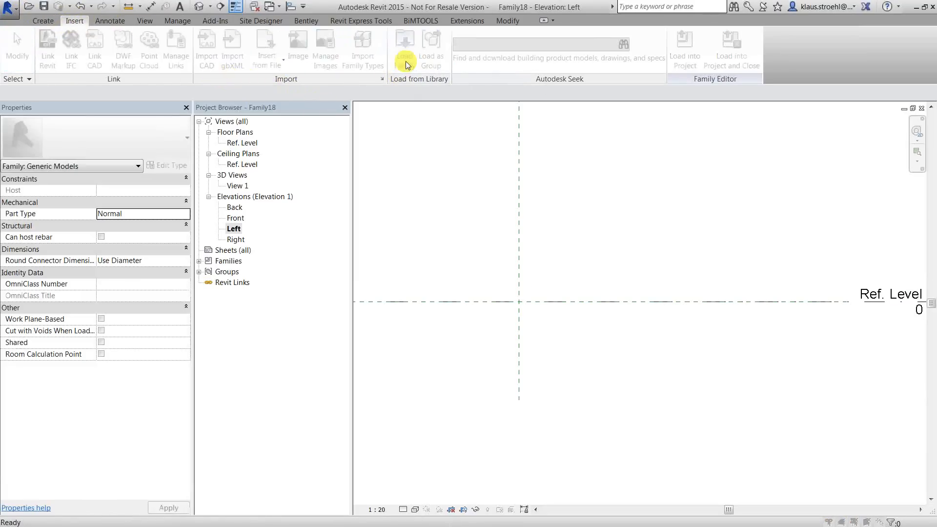
{"action": "scroll", "coordinate": [121, 57], "scroll_direction": "up", "scroll_amount": 2}
{"action": "left_click", "coordinate": [122, 60]}
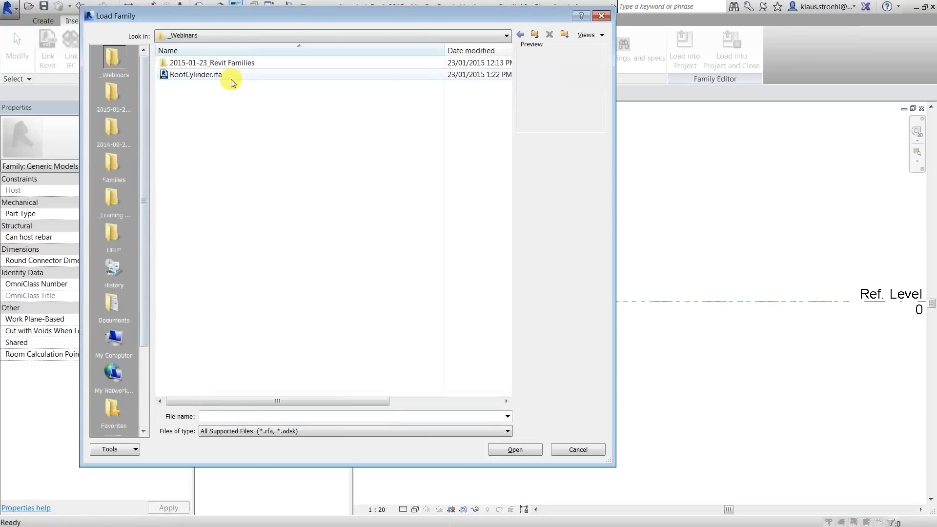
{"action": "double_click", "coordinate": [211, 63]}
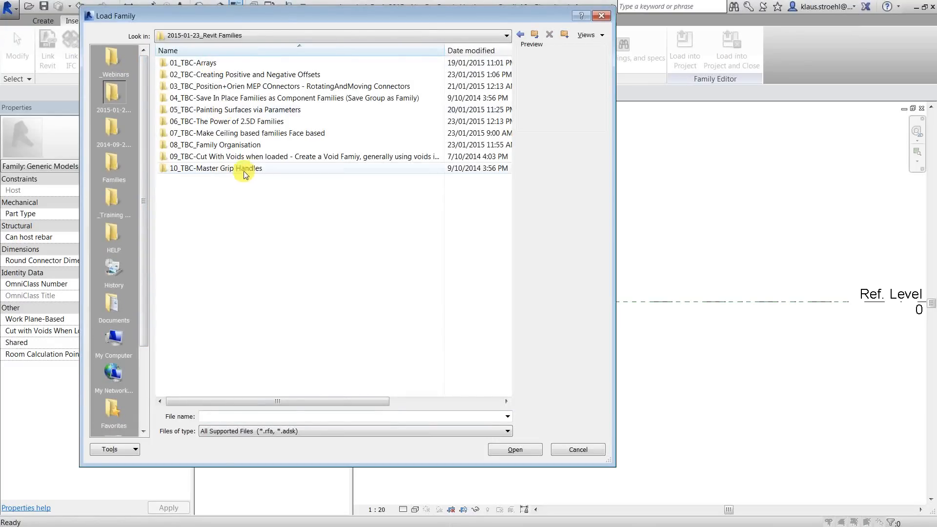
{"action": "double_click", "coordinate": [219, 121]}
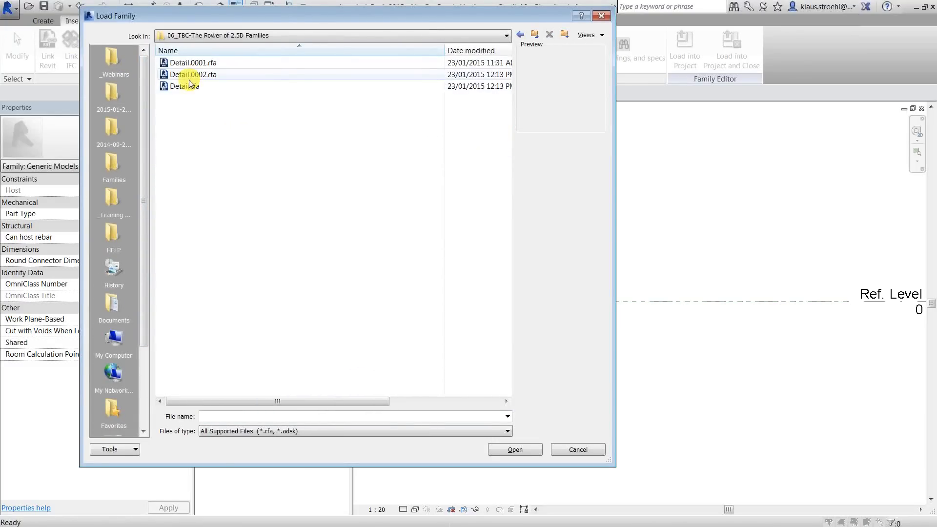
{"action": "left_click", "coordinate": [188, 86]}
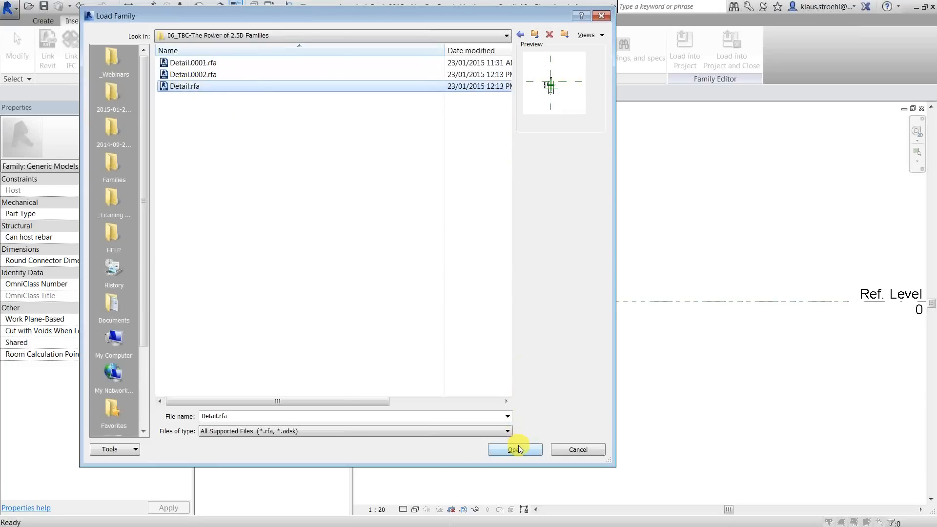
{"action": "left_click", "coordinate": [518, 448]}
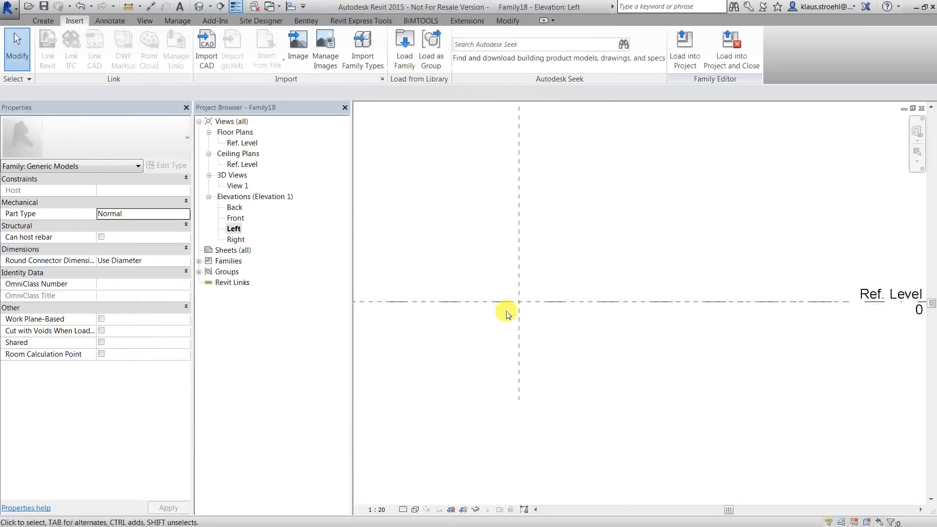
Place the Detail component, rotated 180 degrees, just below Ref. Level and beside the vertical reference plane in the Left elevation
{"action": "left_click", "coordinate": [112, 22]}
{"action": "left_click", "coordinate": [237, 49]}
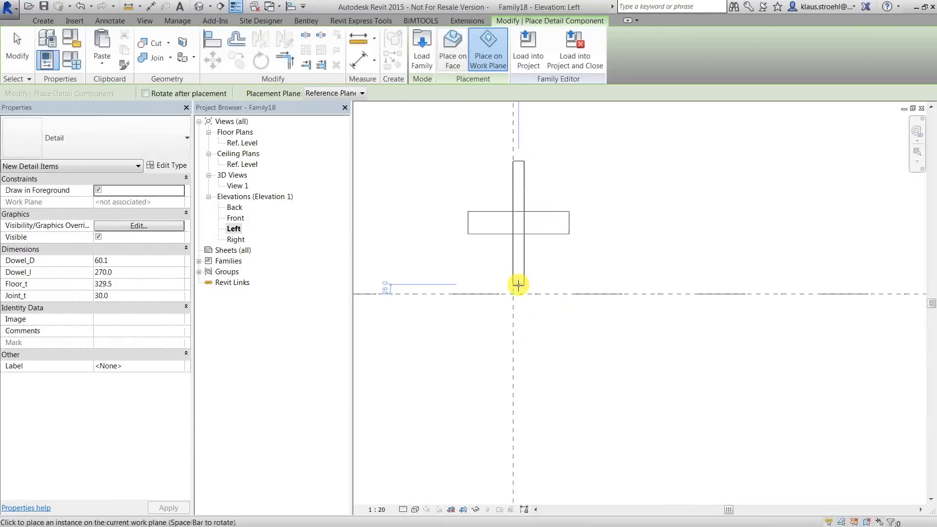
{"action": "key", "text": "space"}
{"action": "key", "text": "space"}
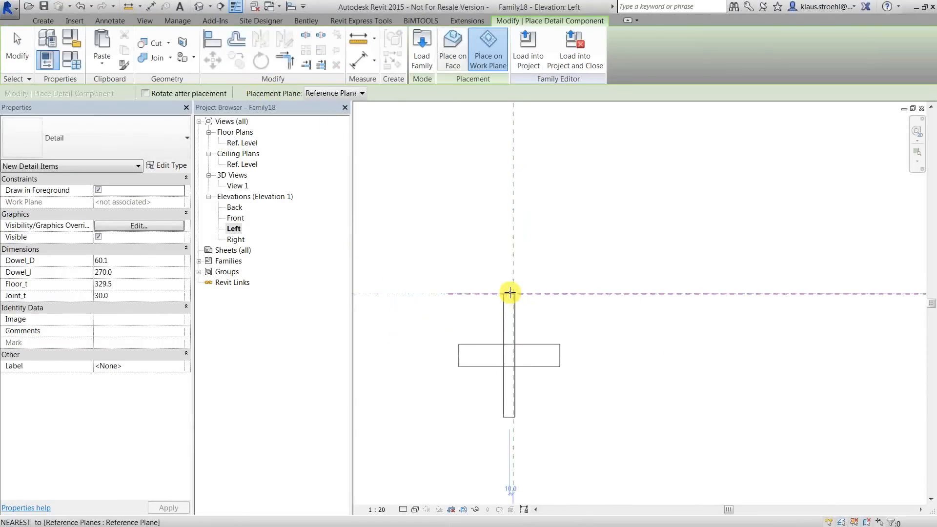
{"action": "left_click", "coordinate": [540, 316]}
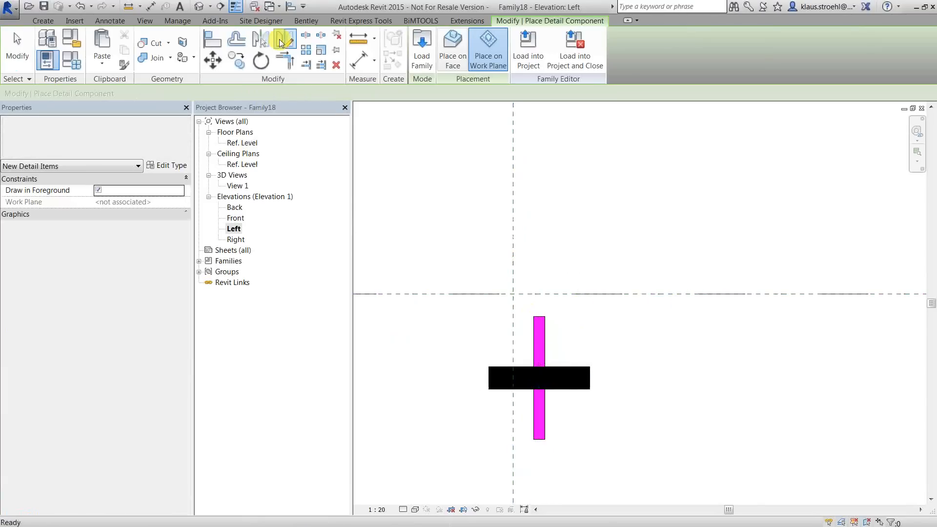
{"action": "key", "text": "Escape"}
Align the detail's top edge to Ref. Level and its vertical centreline to the vertical reference plane
{"action": "left_click", "coordinate": [213, 39]}
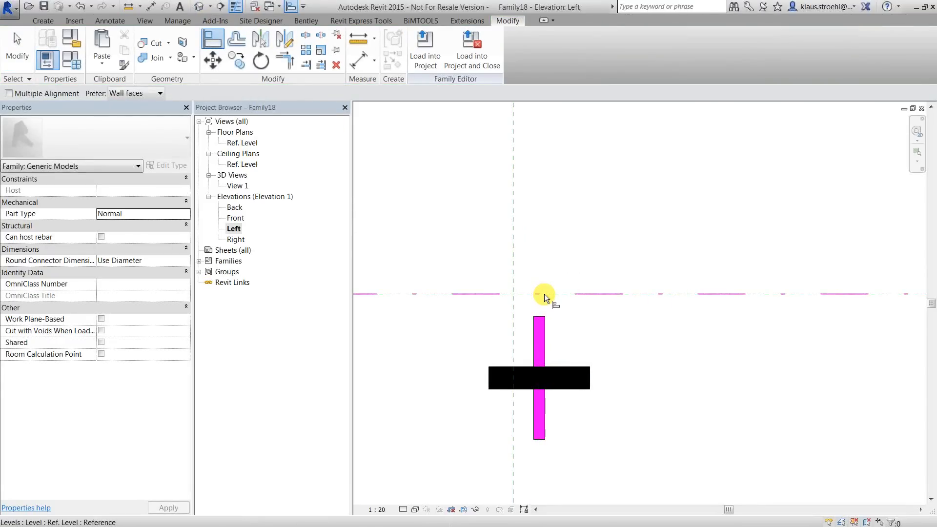
{"action": "left_click", "coordinate": [543, 293]}
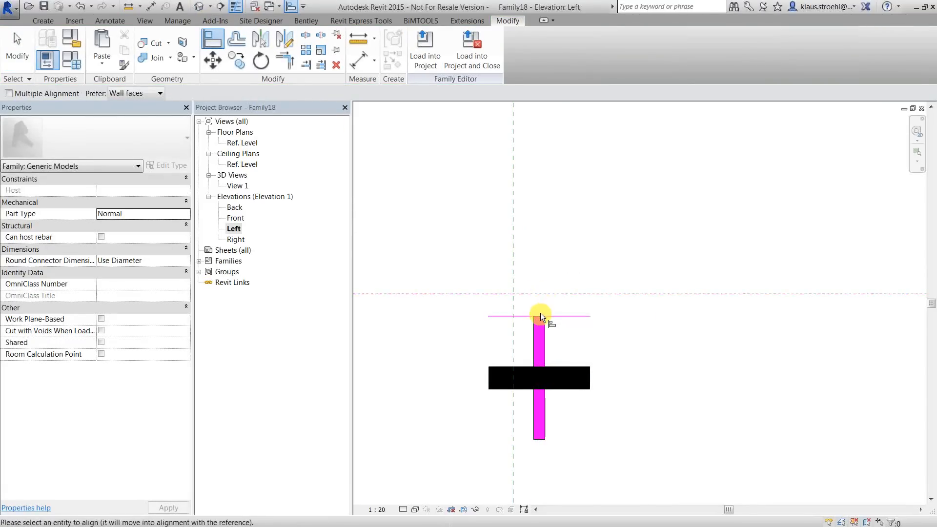
{"action": "left_click", "coordinate": [540, 315]}
{"action": "left_click", "coordinate": [513, 241]}
{"action": "left_click", "coordinate": [540, 323]}
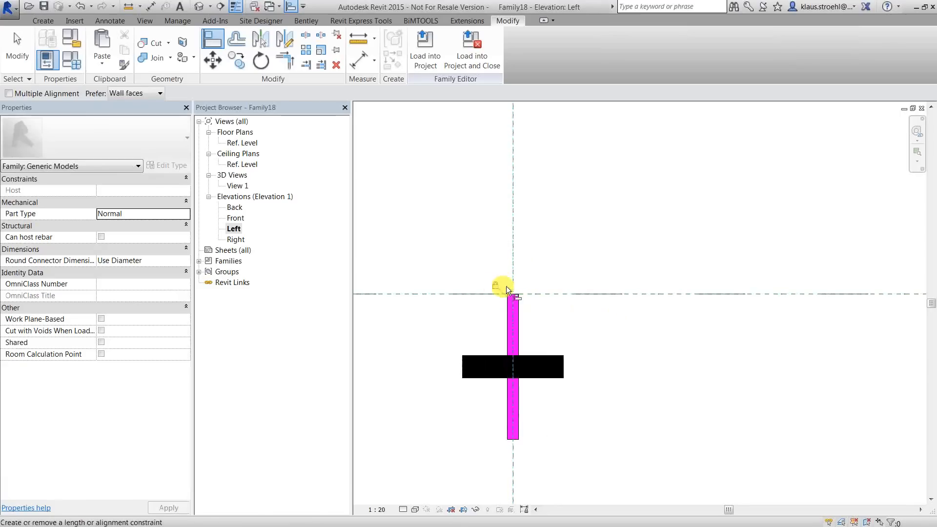
Associate the detail component's Floor_t dimension with a new instance family parameter named Floor_Thickness
{"action": "key", "text": "Escape"}
{"action": "key", "text": "Escape"}
{"action": "left_click", "coordinate": [517, 316]}
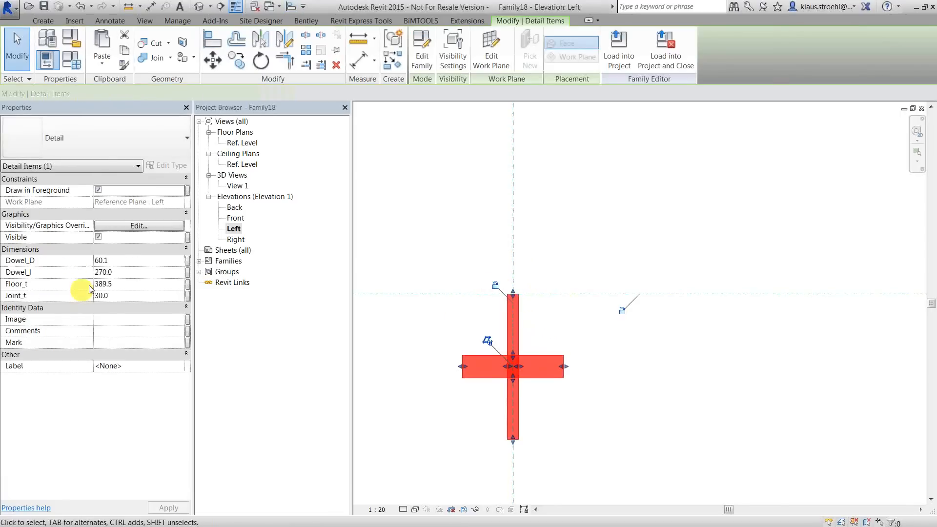
{"action": "left_click", "coordinate": [125, 284]}
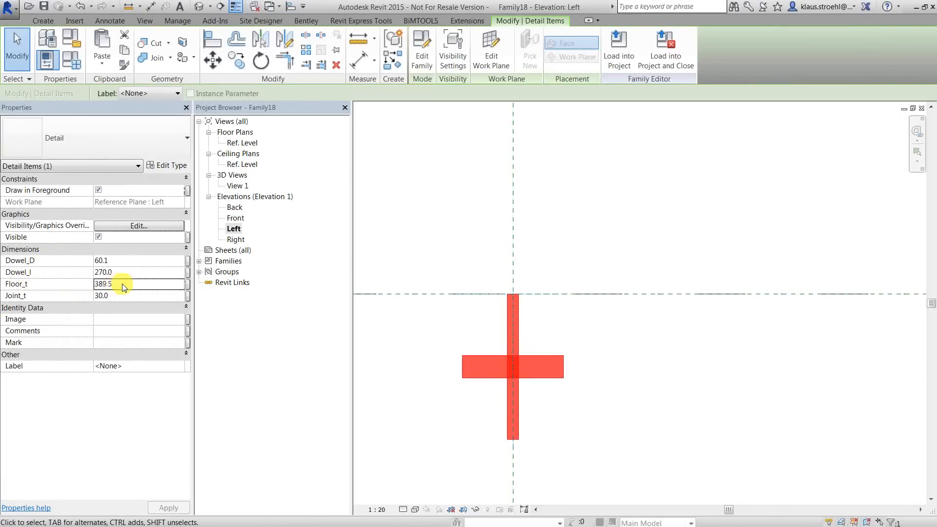
{"action": "left_click", "coordinate": [189, 287]}
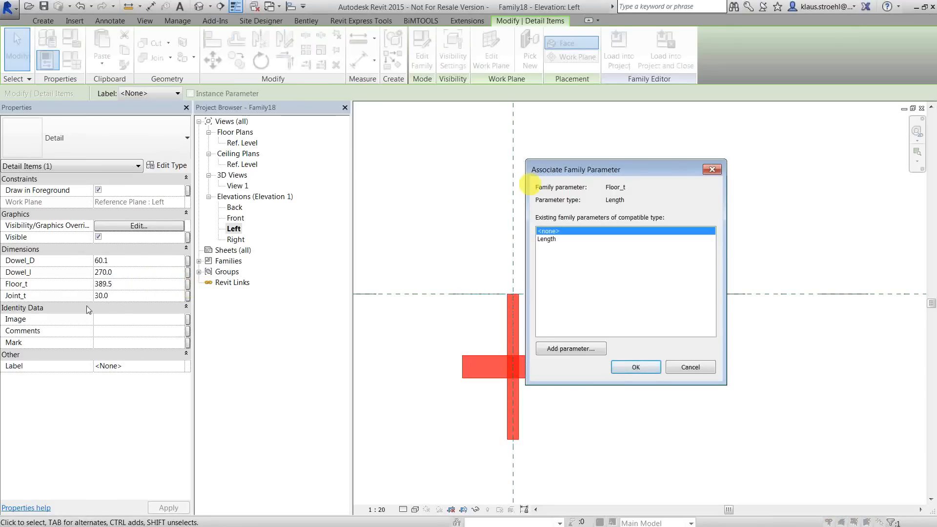
{"action": "left_click", "coordinate": [590, 343]}
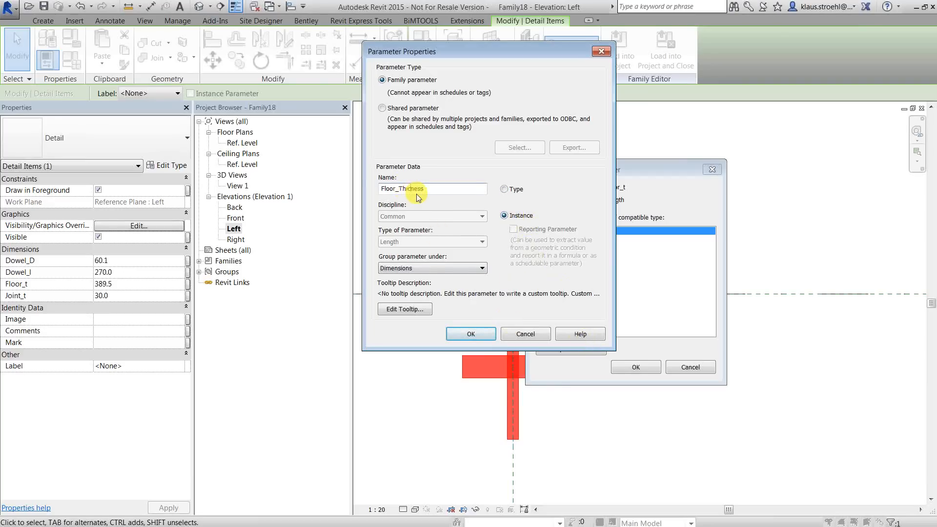
{"action": "type", "text": "kn"}
{"action": "left_click", "coordinate": [469, 334]}
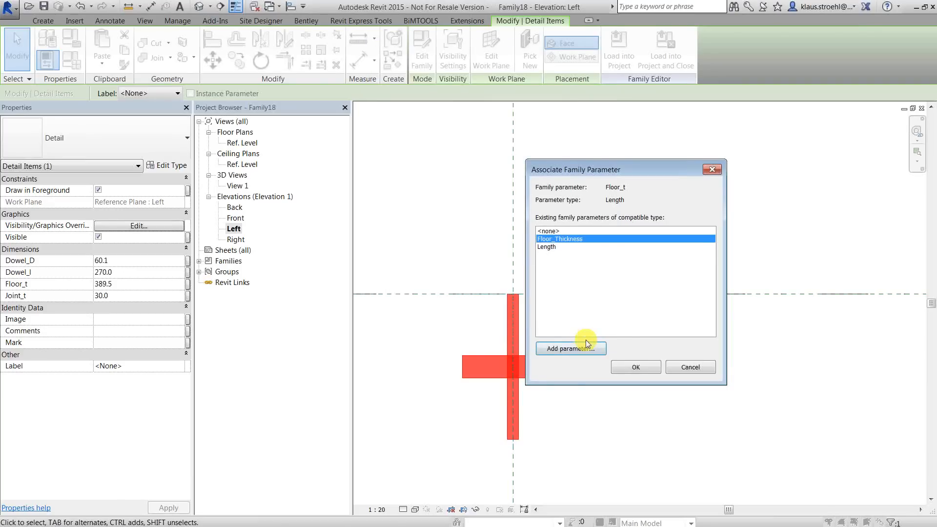
{"action": "left_click", "coordinate": [649, 373]}
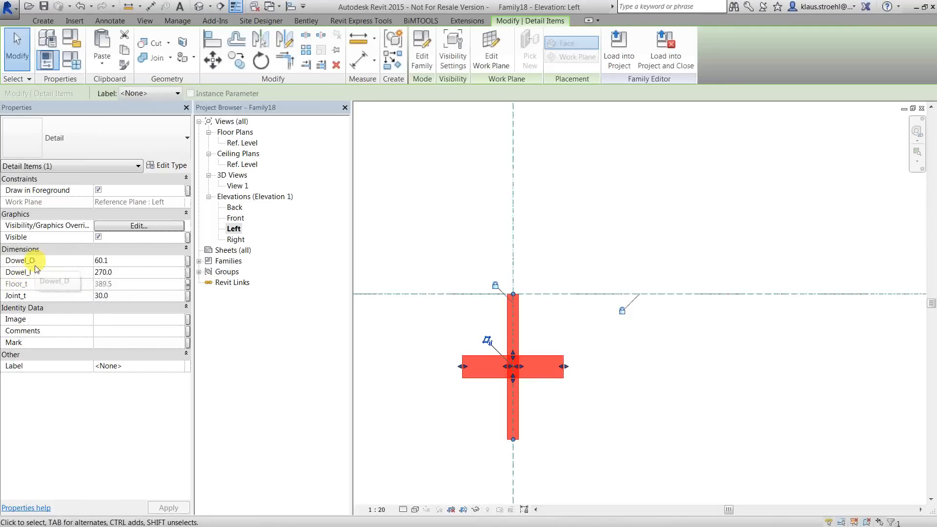
Load the line-based family into Families Webinar Sample Project.rvt only
{"action": "left_click", "coordinate": [488, 148]}
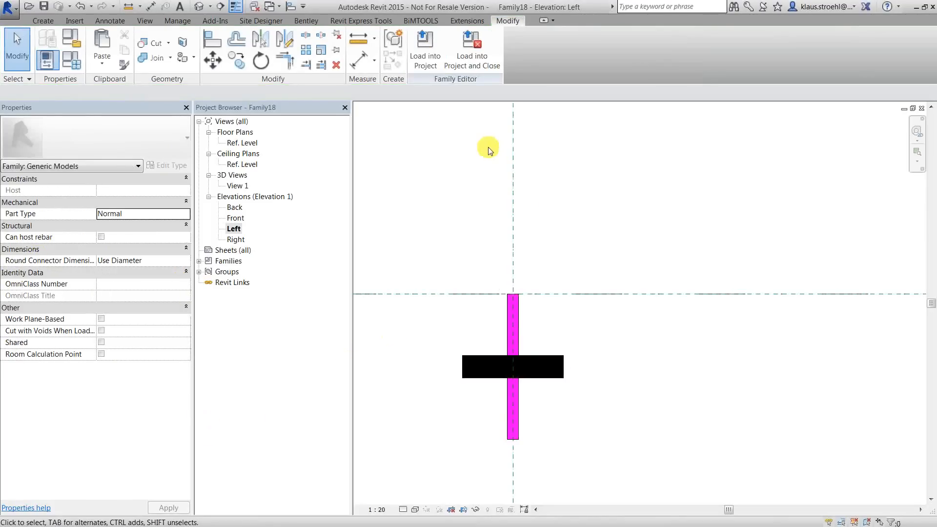
{"action": "left_click", "coordinate": [424, 46]}
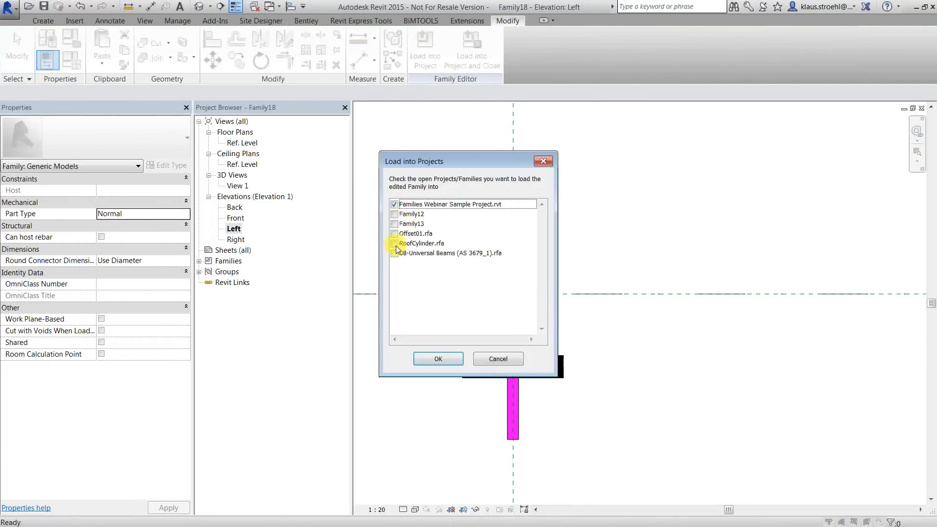
{"action": "left_click", "coordinate": [438, 358]}
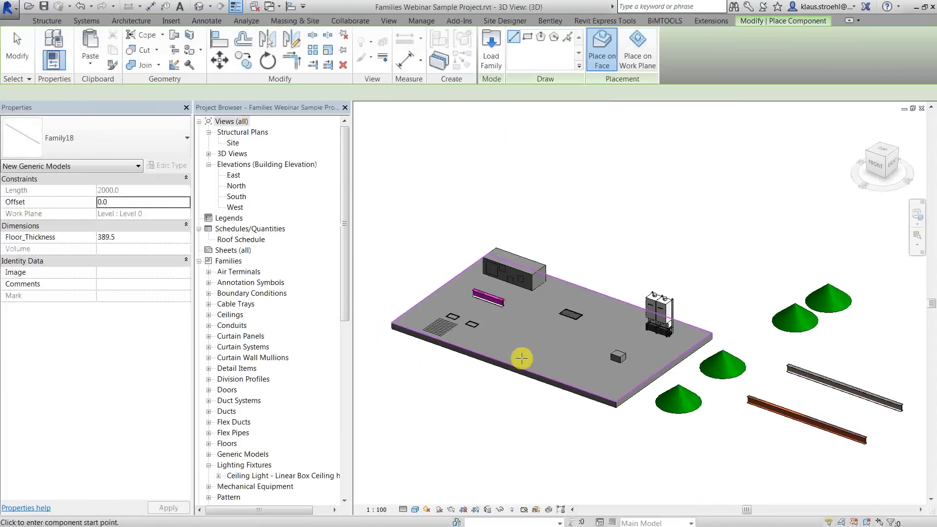
Place the family as two chained, perpendicular joint lines on the floor's top face, the first about 4200 mm long
{"action": "left_click", "coordinate": [586, 402]}
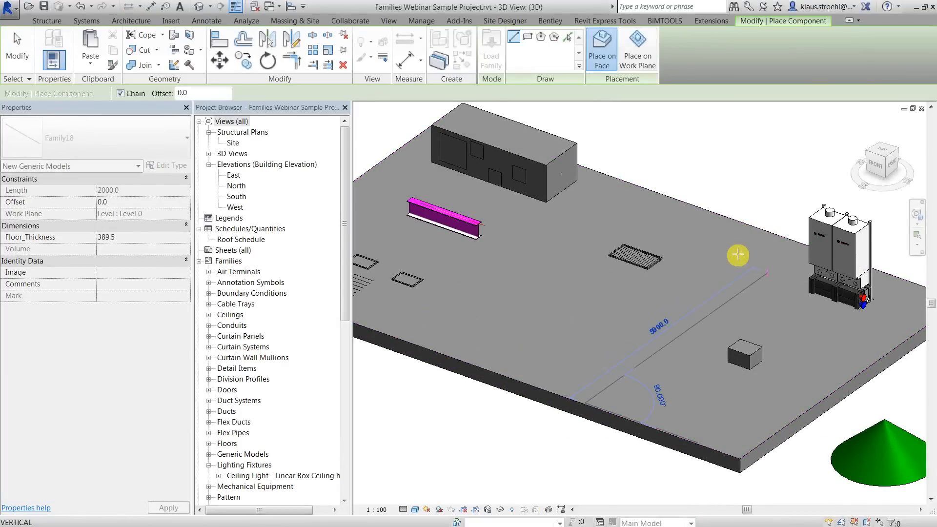
{"action": "left_click", "coordinate": [727, 314]}
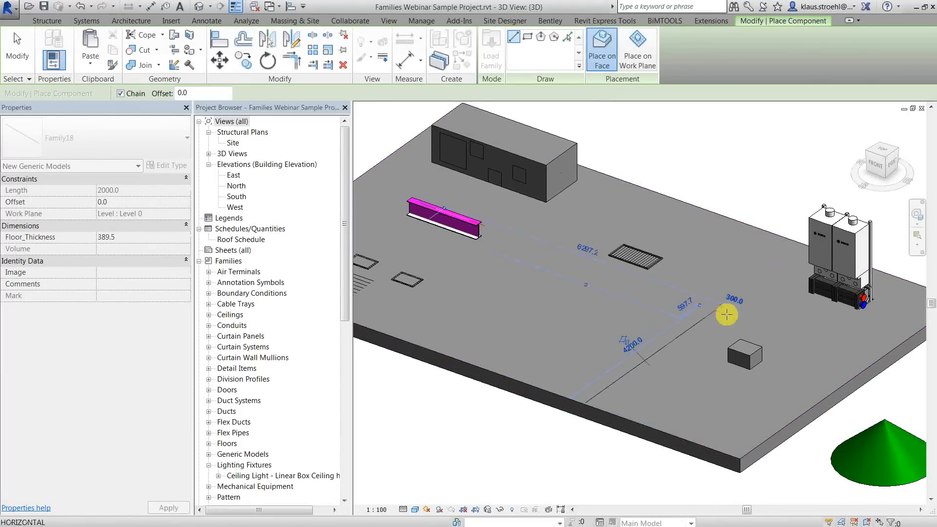
{"action": "left_click", "coordinate": [808, 348]}
{"action": "key", "text": "Escape"}
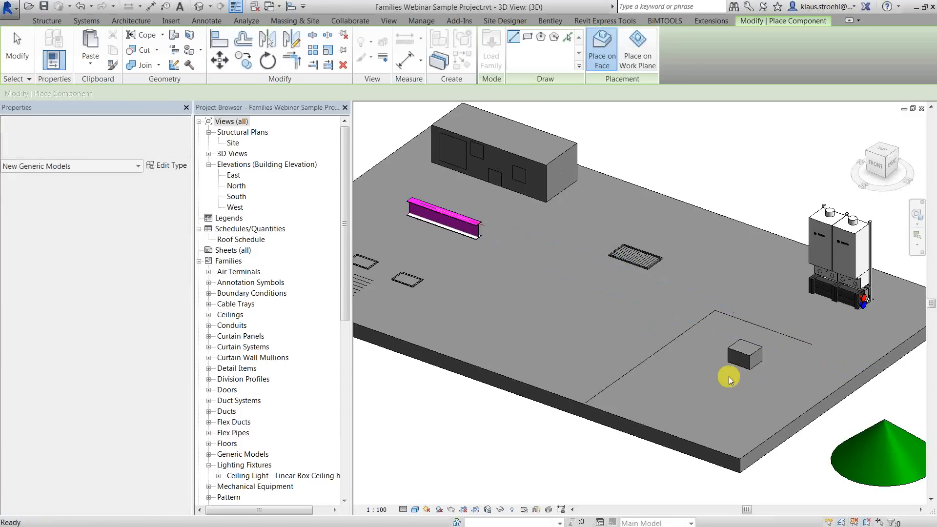
{"action": "key", "text": "Escape"}
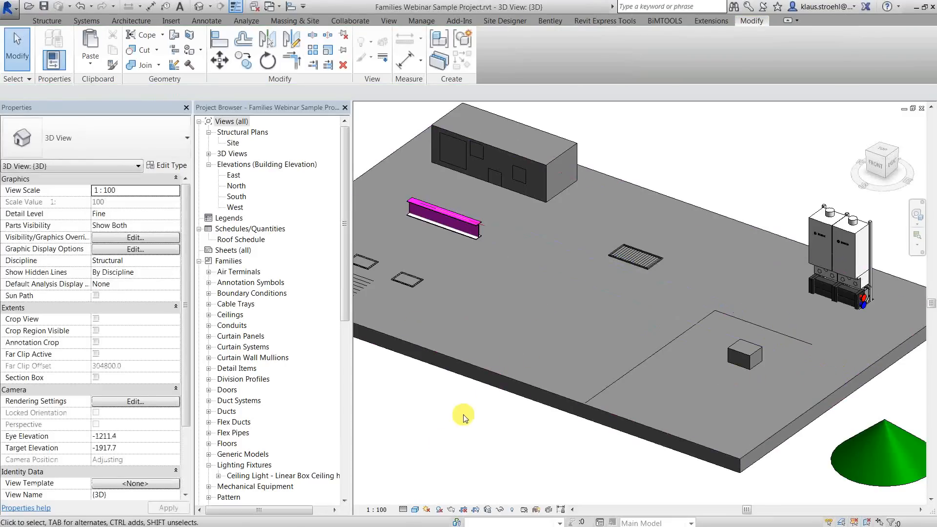
In the Site structural plan, draw a building section across the 4200 mm joint line near the slab edge and open its view
{"action": "double_click", "coordinate": [233, 143]}
{"action": "middle_click_drag", "start_coordinate": [581, 306], "coordinate": [558, 306]}
{"action": "scroll", "coordinate": [558, 306], "scroll_direction": "up", "scroll_amount": 5}
{"action": "left_click", "coordinate": [529, 317]}
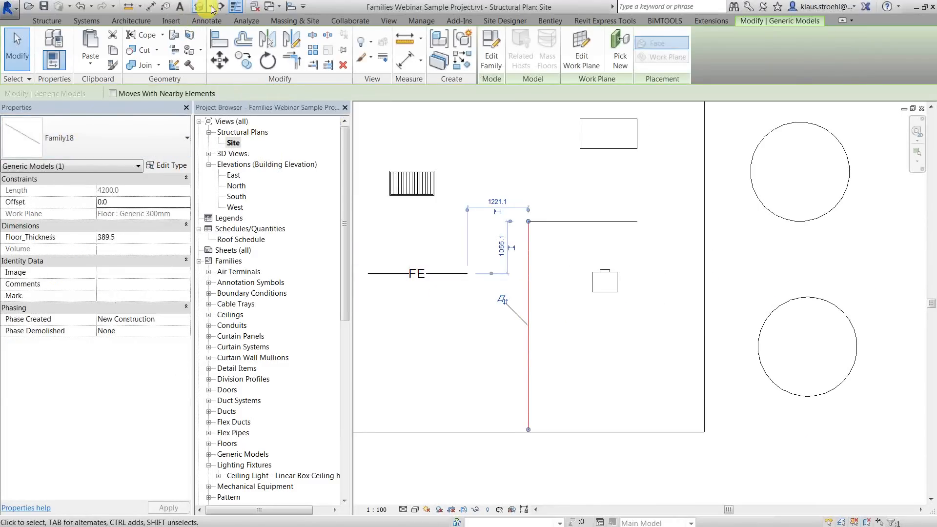
{"action": "key", "text": "Escape"}
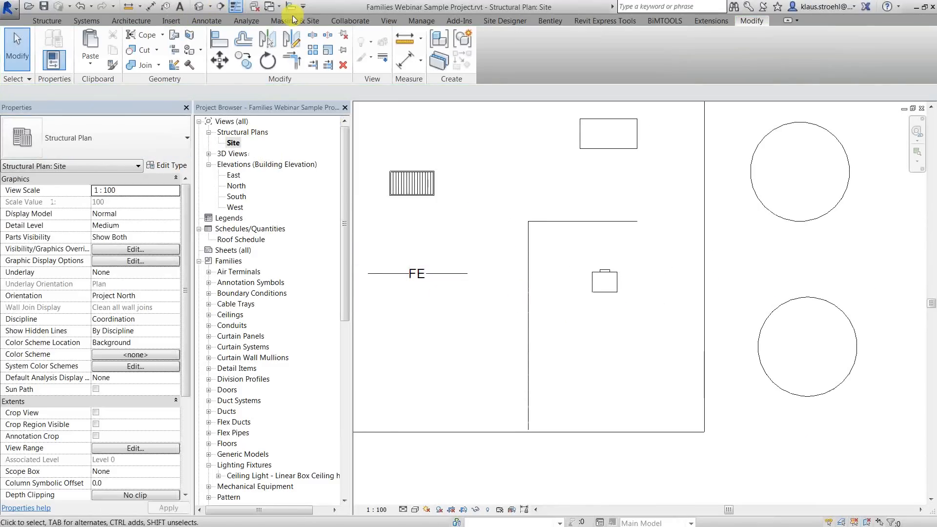
{"action": "left_click", "coordinate": [221, 6]}
{"action": "left_click", "coordinate": [490, 388]}
{"action": "left_click", "coordinate": [566, 388]}
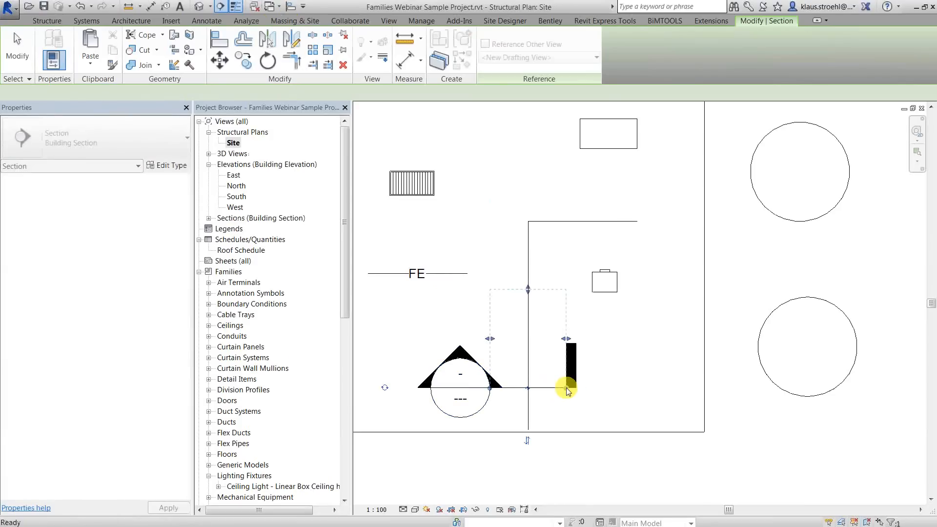
{"action": "key", "text": "Escape"}
{"action": "key", "text": "Escape"}
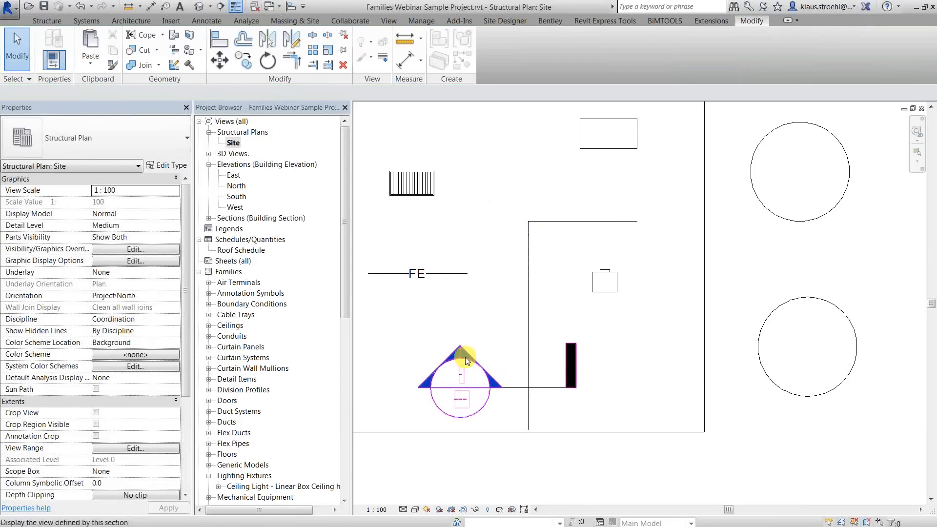
{"action": "double_click", "coordinate": [465, 356]}
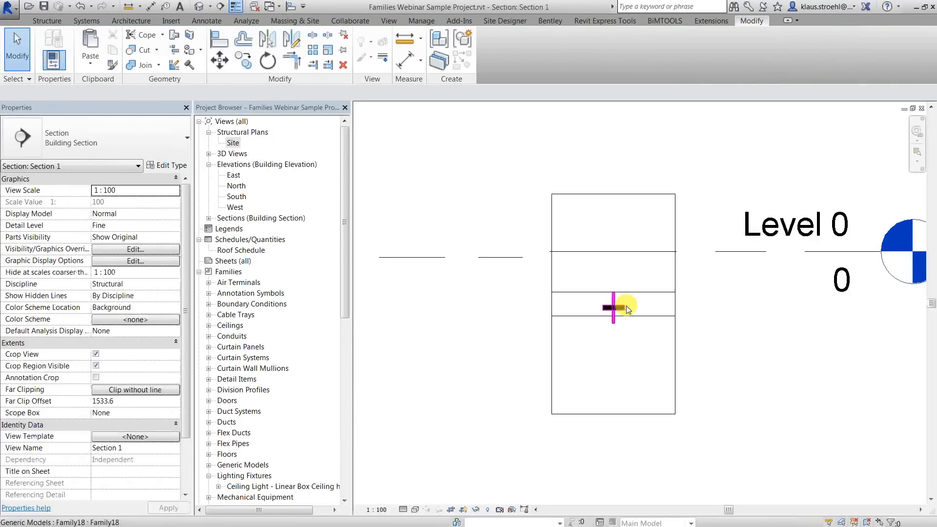
{"action": "left_click", "coordinate": [587, 293]}
{"action": "left_click", "coordinate": [518, 242]}
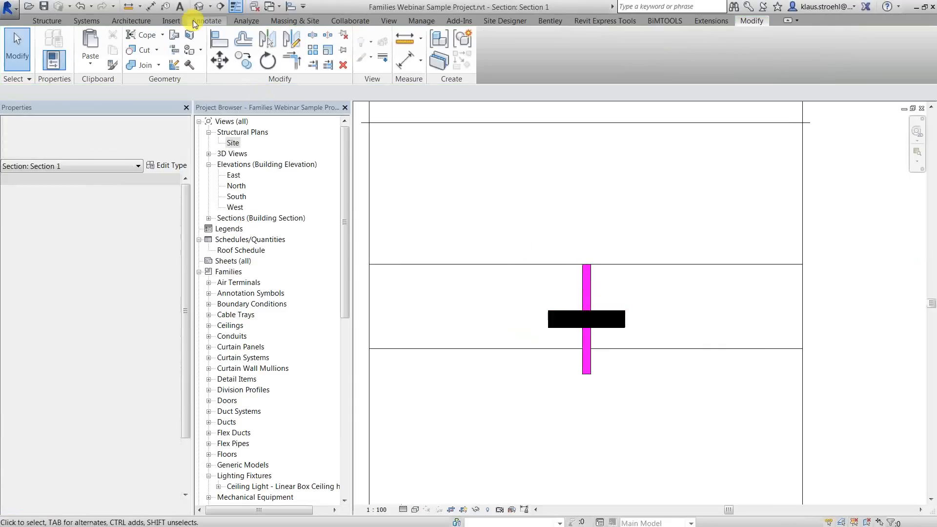
Try to align the bottom end of the dowel joint to the floor's underside in the section, and undo it
{"action": "key", "text": "a"}
{"action": "key", "text": "l"}
{"action": "left_click", "coordinate": [475, 350]}
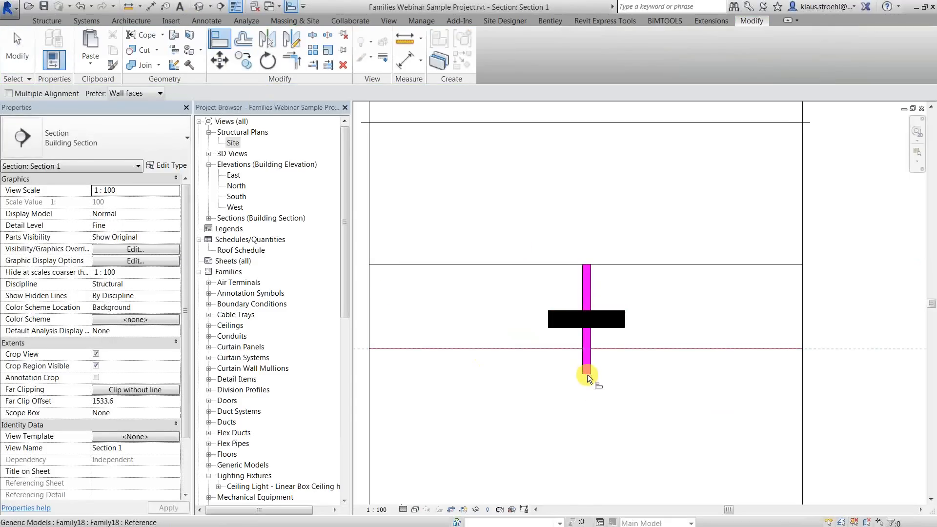
{"action": "left_click", "coordinate": [588, 375]}
{"action": "key", "text": "ctrl+z"}
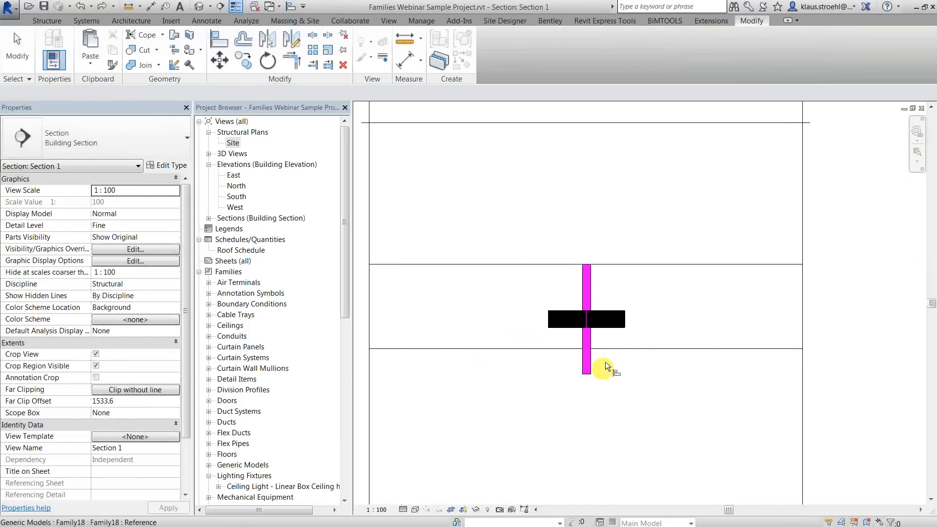
{"action": "key", "text": "Escape"}
{"action": "left_click", "coordinate": [591, 379]}
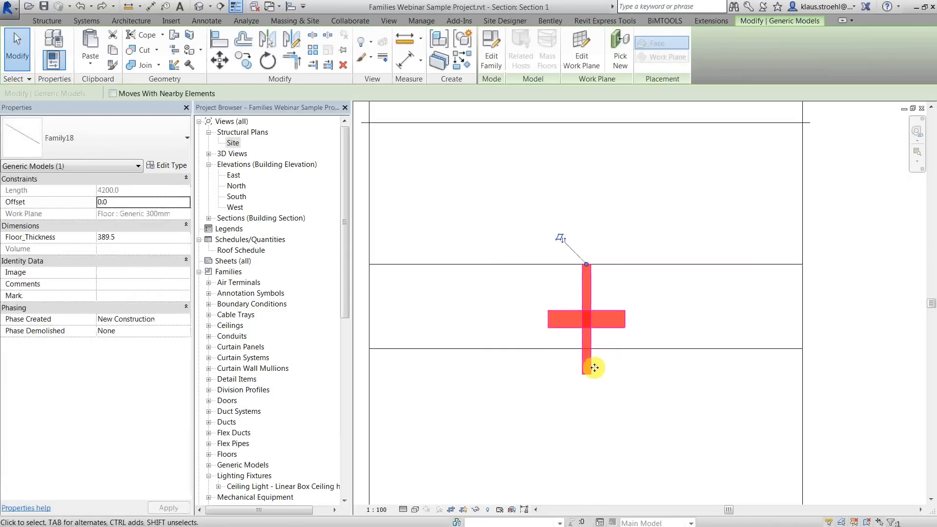
{"action": "scroll", "coordinate": [598, 374], "scroll_direction": "up", "scroll_amount": 2}
{"action": "key", "text": "Escape"}
{"action": "left_click", "coordinate": [587, 373]}
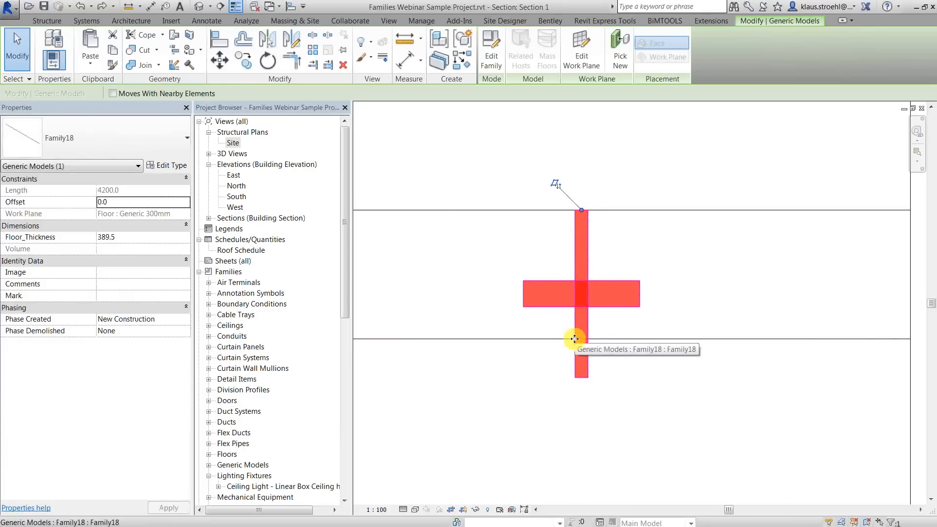
{"action": "left_click", "coordinate": [538, 339]}
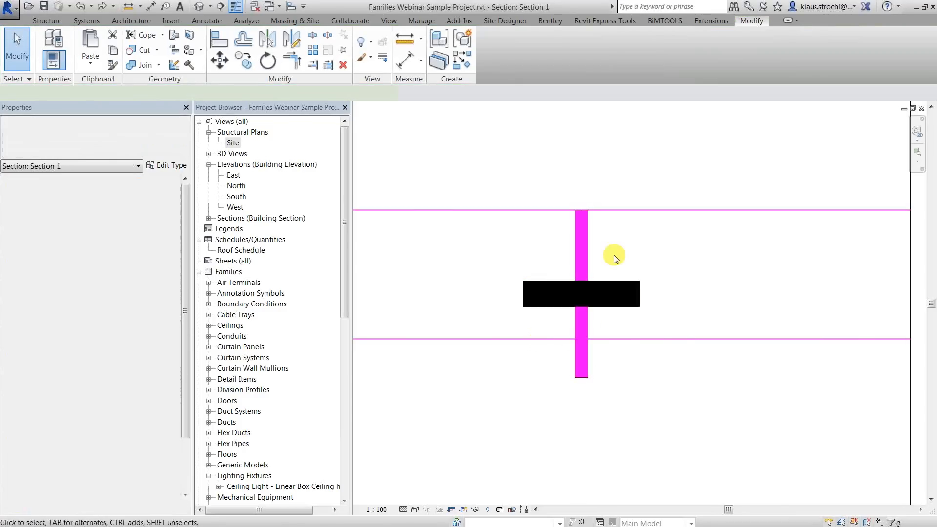
{"action": "left_click", "coordinate": [520, 166]}
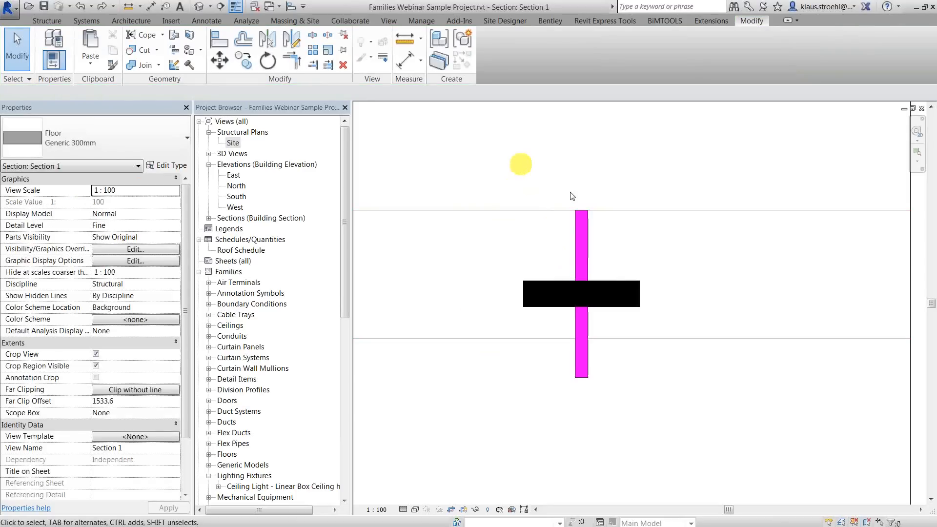
{"action": "key", "text": "alt+Tab"}
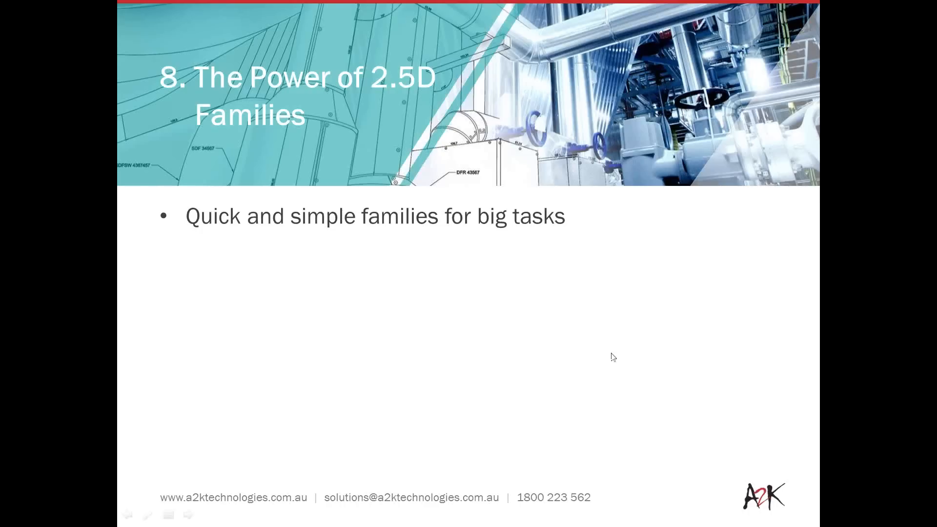
{"action": "left_click", "coordinate": [562, 341]}
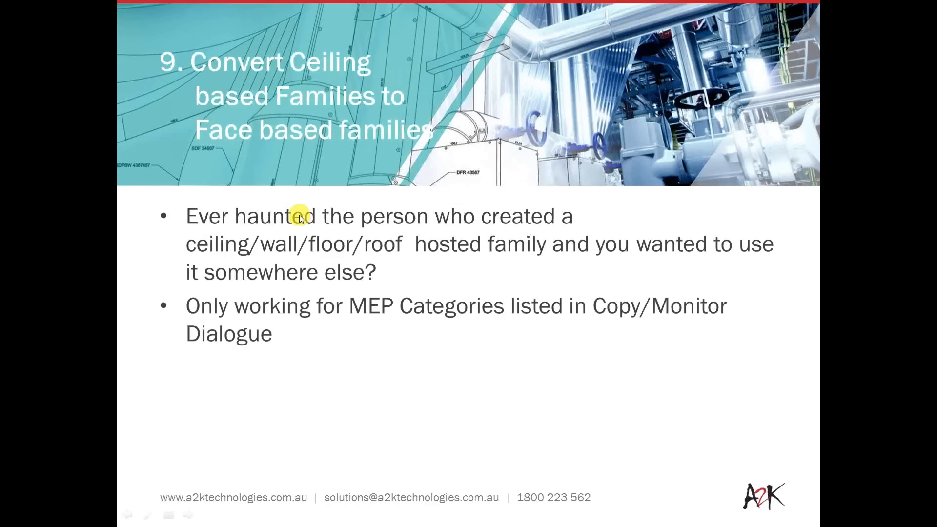
{"action": "left_click", "coordinate": [301, 218]}
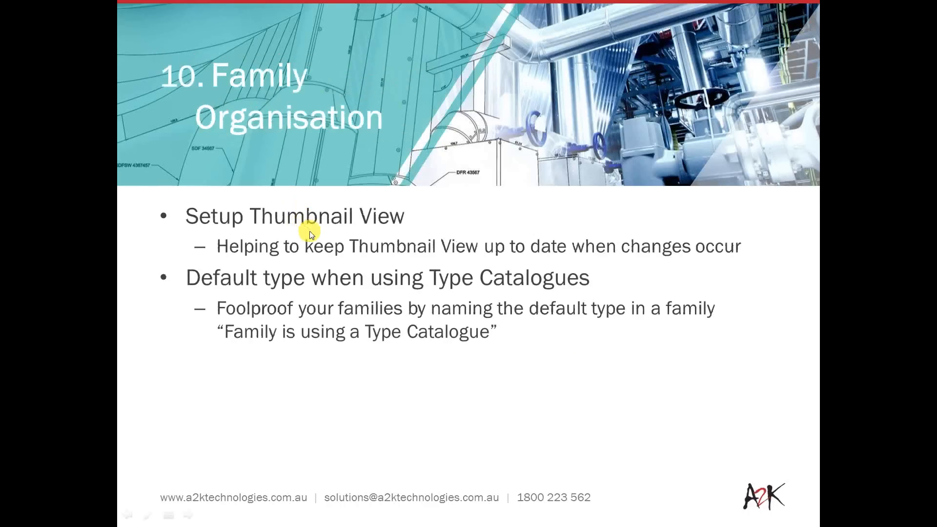
{"action": "scroll", "coordinate": [307, 227], "scroll_direction": "up", "scroll_amount": 1}
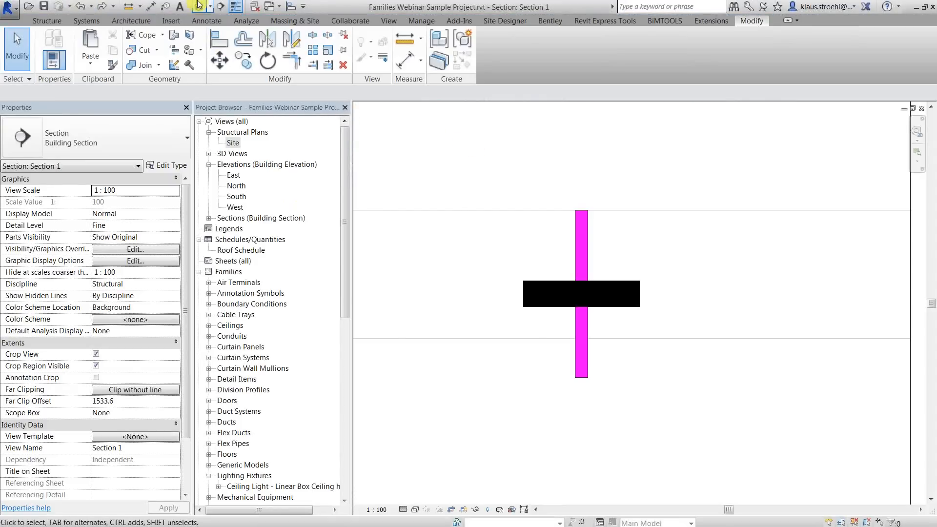
In the default 3D view, reload the unloaded Revit link 07_Families Webinar Linked Project.rvt
{"action": "left_click", "coordinate": [199, 6]}
{"action": "scroll", "coordinate": [722, 244], "scroll_direction": "down", "scroll_amount": 3}
{"action": "middle_click_drag", "start_coordinate": [742, 290], "coordinate": [547, 270]}
{"action": "left_click_drag", "start_coordinate": [342, 261], "coordinate": [335, 456]}
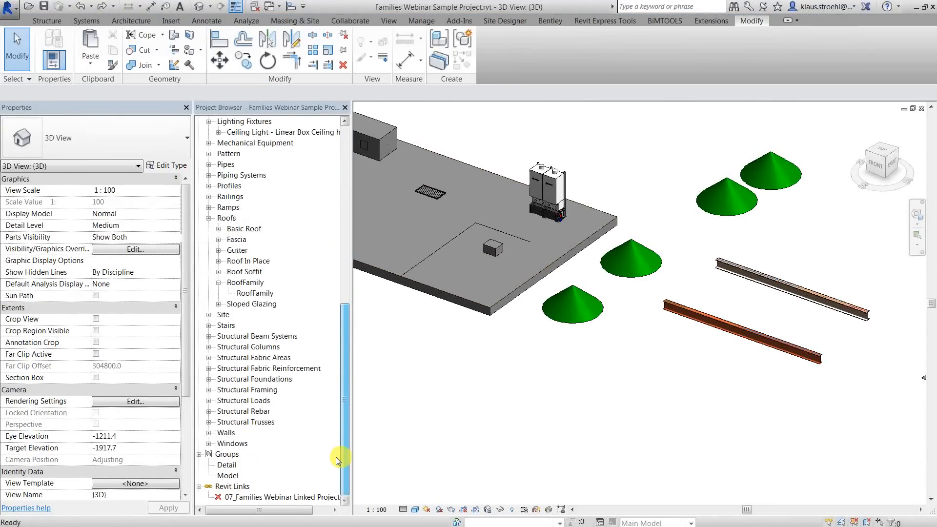
{"action": "left_click", "coordinate": [265, 497]}
{"action": "right_click", "coordinate": [266, 494]}
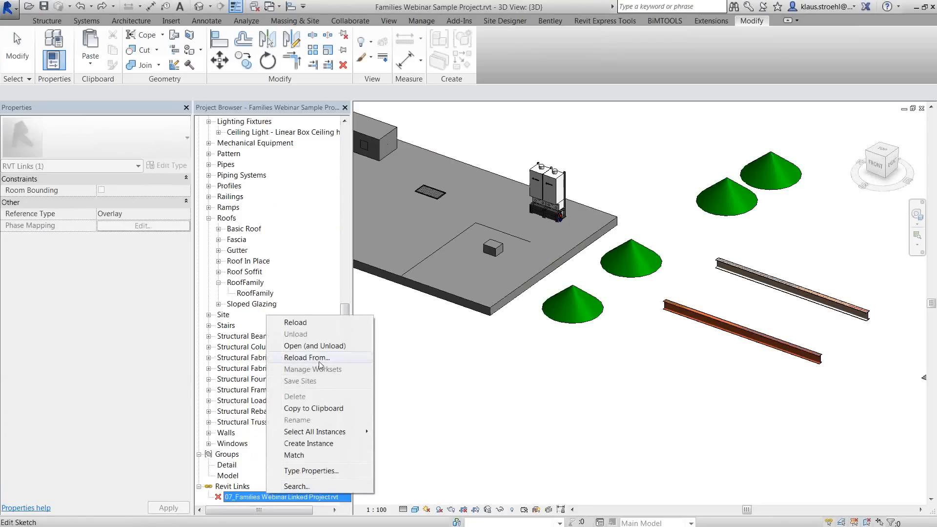
{"action": "left_click", "coordinate": [314, 322]}
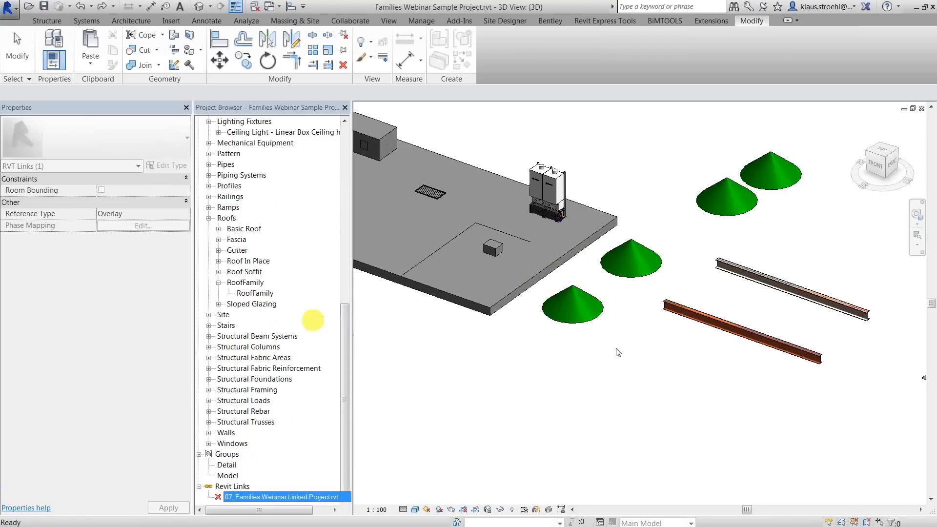
Try to place another Ceiling Light - Linear Box Ceiling hosted fixture, created as similar to the light in the grey ceiling
{"action": "middle_click_drag", "start_coordinate": [726, 357], "coordinate": [490, 300]}
{"action": "scroll", "coordinate": [833, 309], "scroll_direction": "up", "scroll_amount": 3}
{"action": "left_click", "coordinate": [726, 312]}
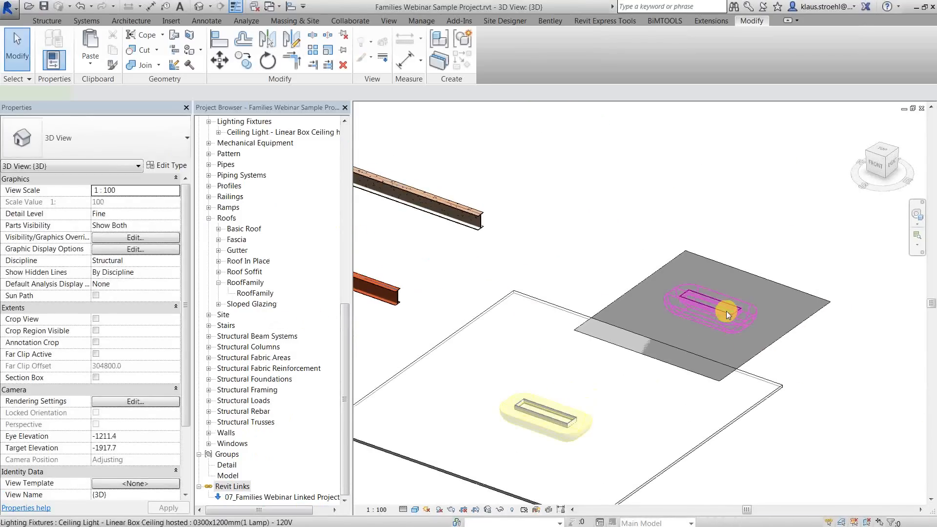
{"action": "key", "text": "c"}
{"action": "key", "text": "s"}
{"action": "middle_click_drag", "start_coordinate": [592, 332], "coordinate": [808, 342]}
{"action": "middle_click_drag", "start_coordinate": [505, 329], "coordinate": [857, 366]}
{"action": "middle_click_drag", "start_coordinate": [703, 205], "coordinate": [190, 164]}
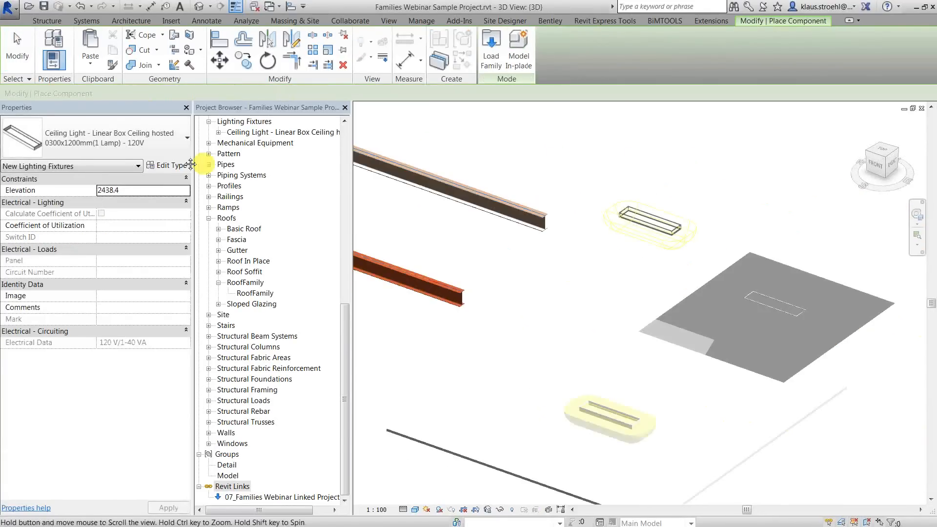
{"action": "key", "text": "Escape"}
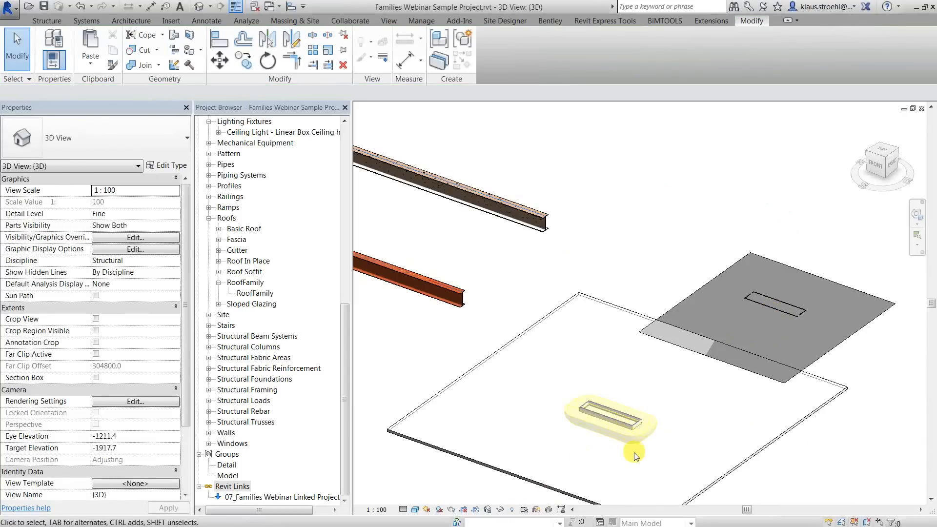
Select the linked model containing the large white ceiling to identify it, and clear the selection
{"action": "middle_click_drag", "start_coordinate": [644, 456], "coordinate": [634, 365], "text": "shift"}
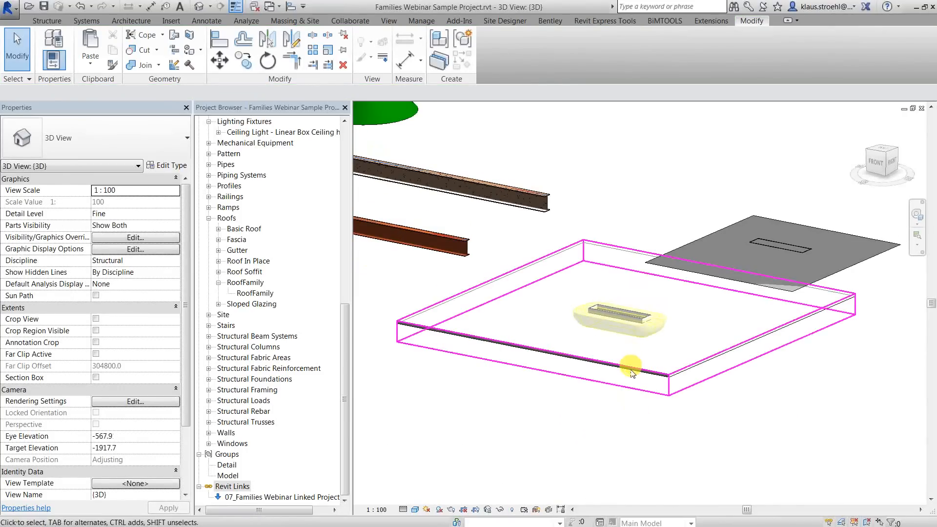
{"action": "left_click", "coordinate": [630, 360]}
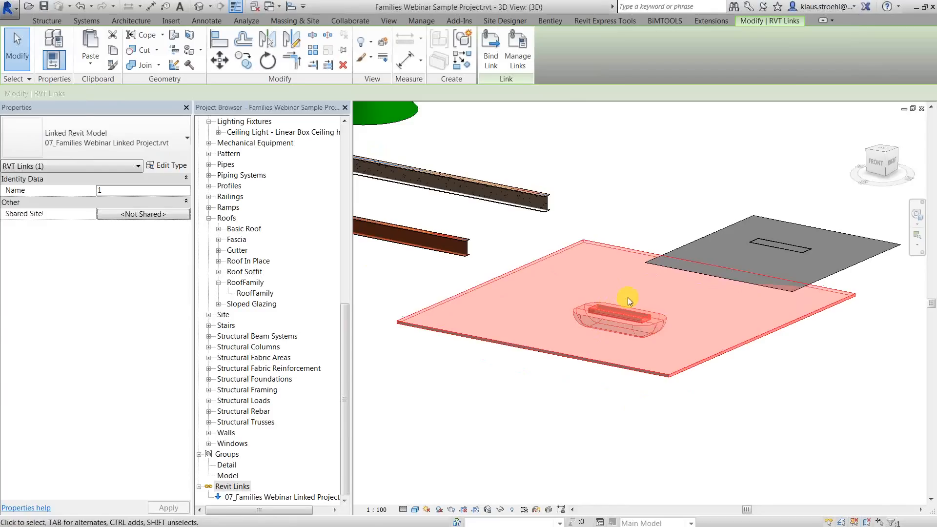
{"action": "left_click", "coordinate": [605, 198]}
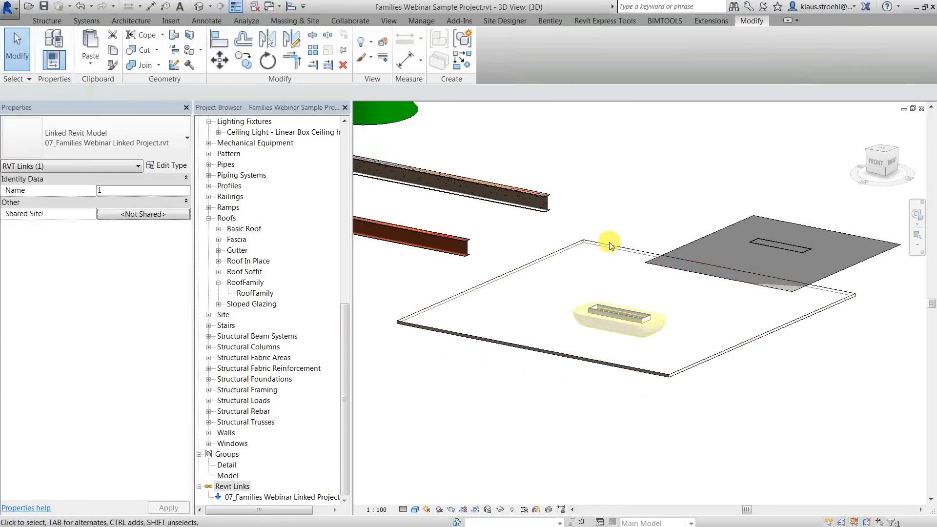
{"action": "left_click", "coordinate": [608, 244]}
{"action": "left_click", "coordinate": [630, 197]}
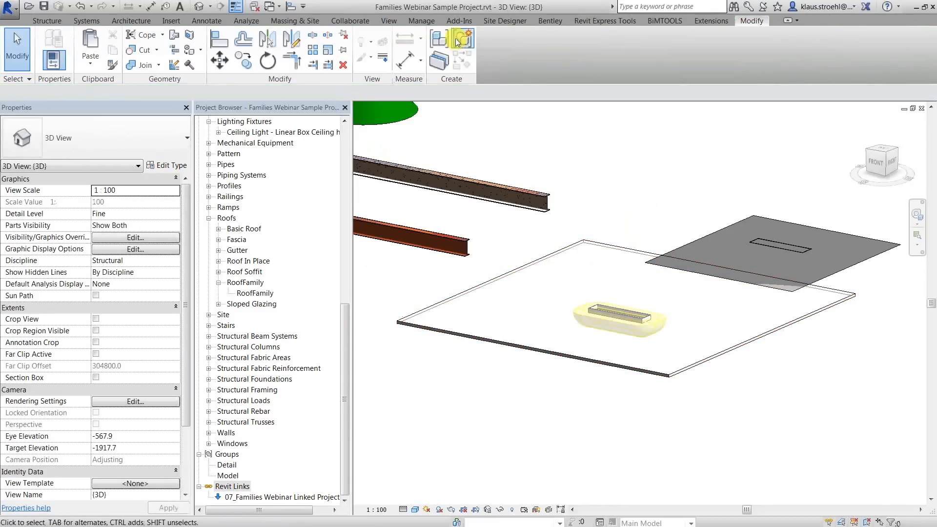
Start Copy/Monitor on the linked model 07_Families Webinar Linked Project and review its coordination settings, keeping copy individually and copy original
{"action": "left_click", "coordinate": [431, 20]}
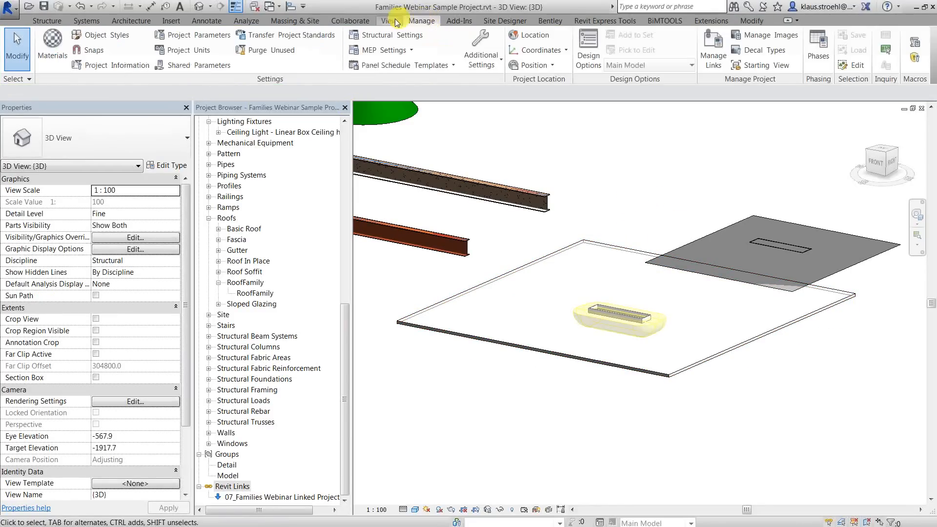
{"action": "left_click", "coordinate": [367, 22]}
{"action": "left_click", "coordinate": [390, 53]}
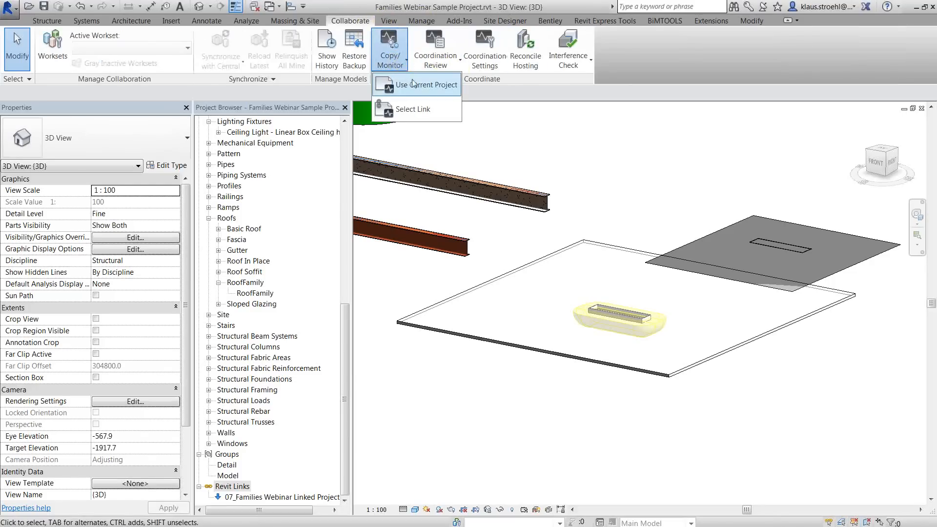
{"action": "left_click", "coordinate": [412, 109]}
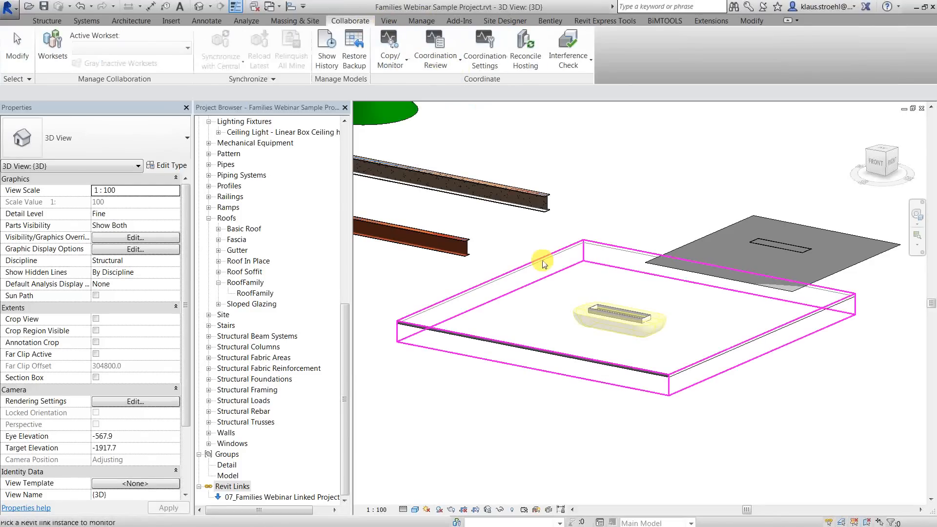
{"action": "left_click", "coordinate": [544, 263]}
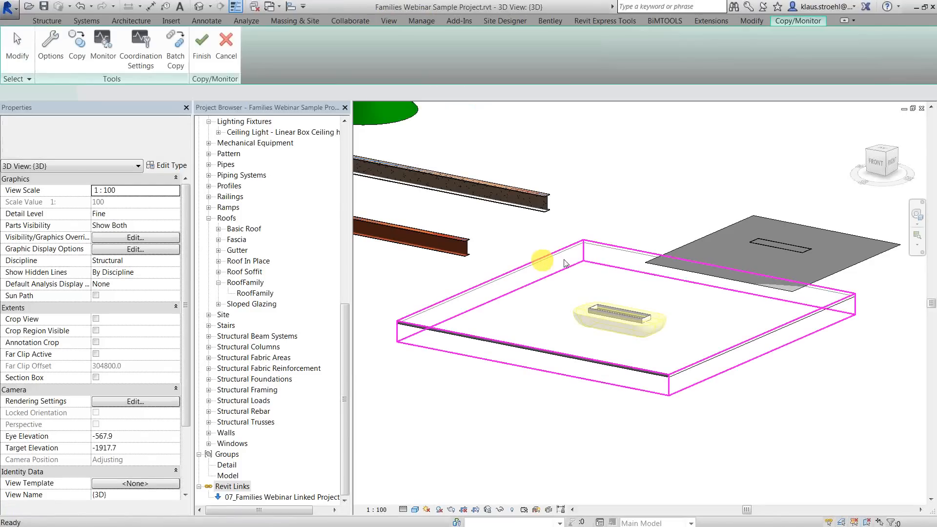
{"action": "left_click", "coordinate": [147, 63]}
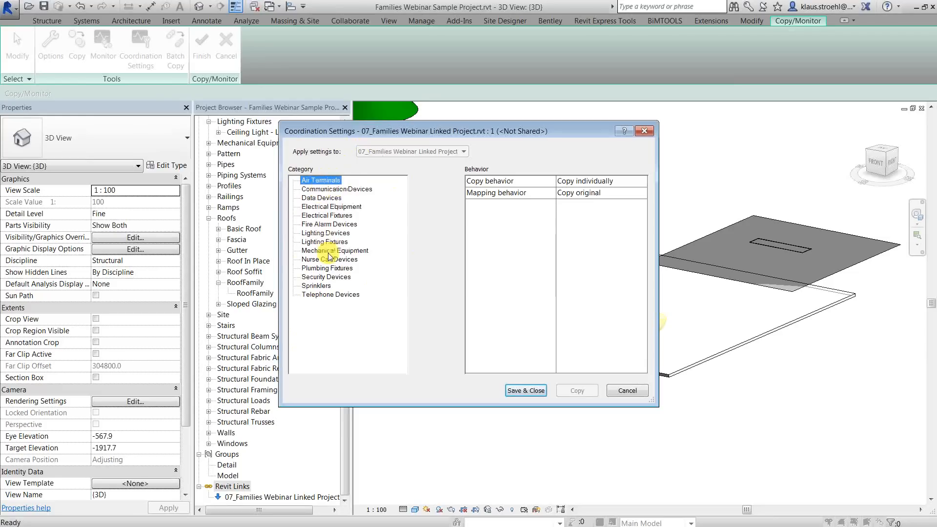
{"action": "left_click", "coordinate": [527, 391]}
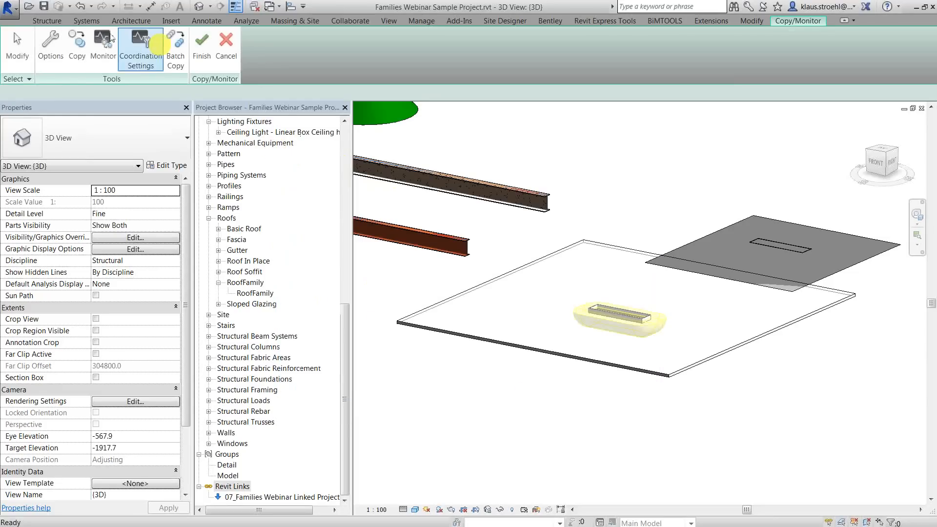
Copy the light fixture in the linked ceiling into the project with monitoring, and finish Copy/Monitor
{"action": "left_click", "coordinate": [76, 62]}
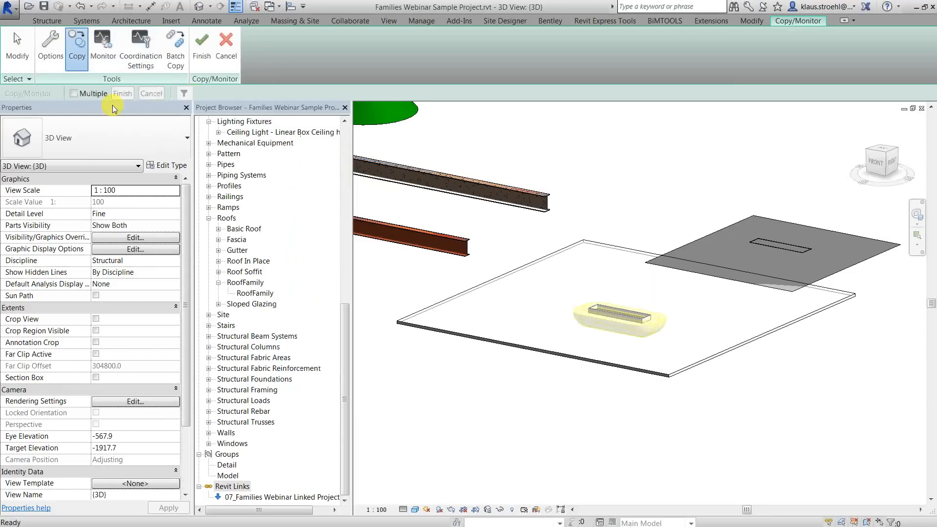
{"action": "middle_click_drag", "start_coordinate": [649, 411], "coordinate": [639, 336], "text": "shift"}
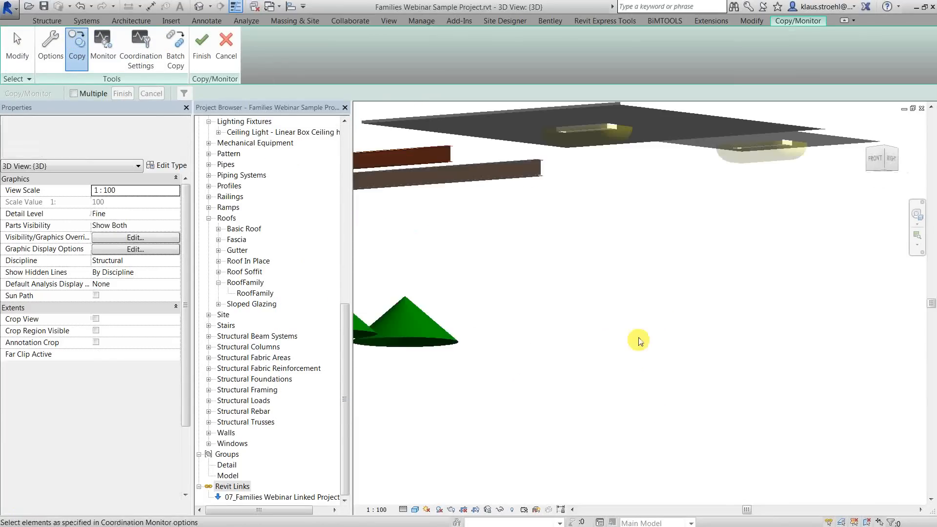
{"action": "left_click", "coordinate": [601, 133]}
{"action": "middle_click_drag", "start_coordinate": [590, 192], "coordinate": [568, 372], "text": "shift"}
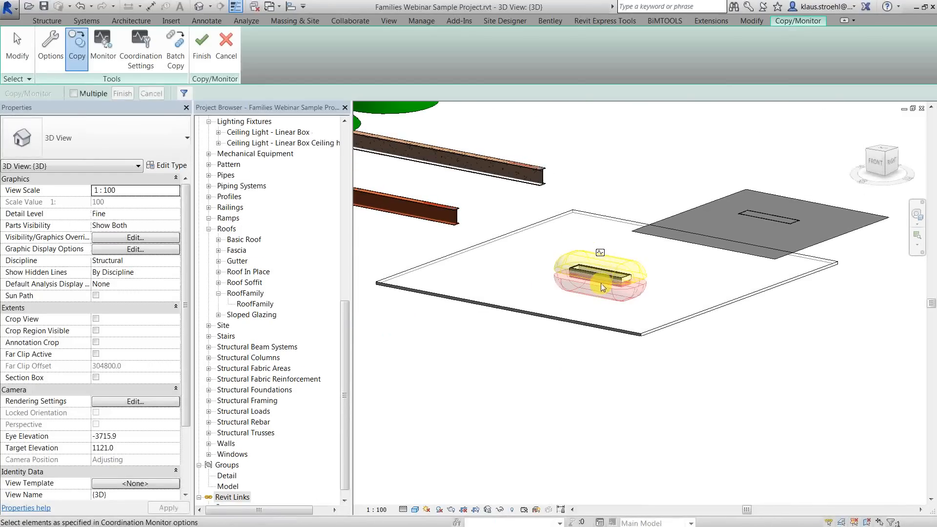
{"action": "left_click", "coordinate": [212, 57]}
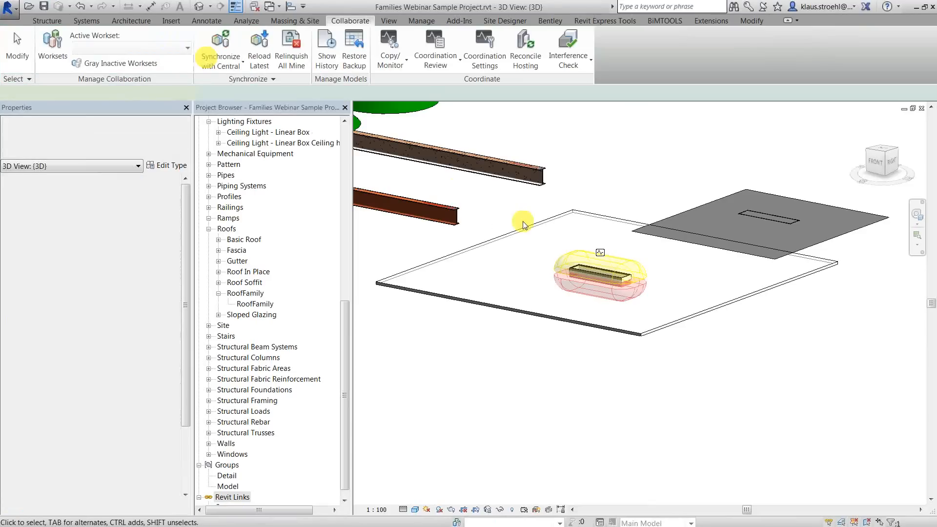
Move the copied Ceiling Light - Linear Box fixture slightly off its linked original and dismiss the coordination alert
{"action": "left_click", "coordinate": [576, 211]}
{"action": "left_click", "coordinate": [595, 207]}
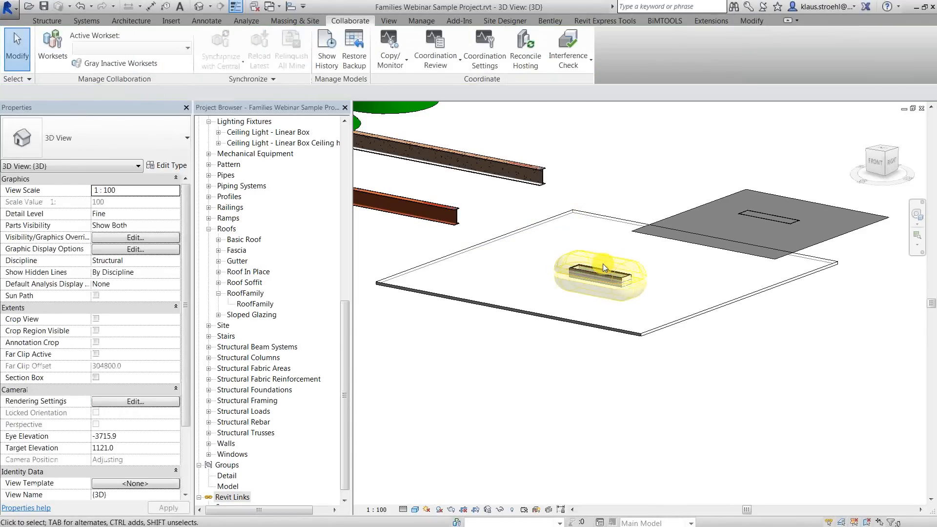
{"action": "left_click", "coordinate": [605, 278]}
{"action": "scroll", "coordinate": [605, 275], "scroll_direction": "up", "scroll_amount": 2}
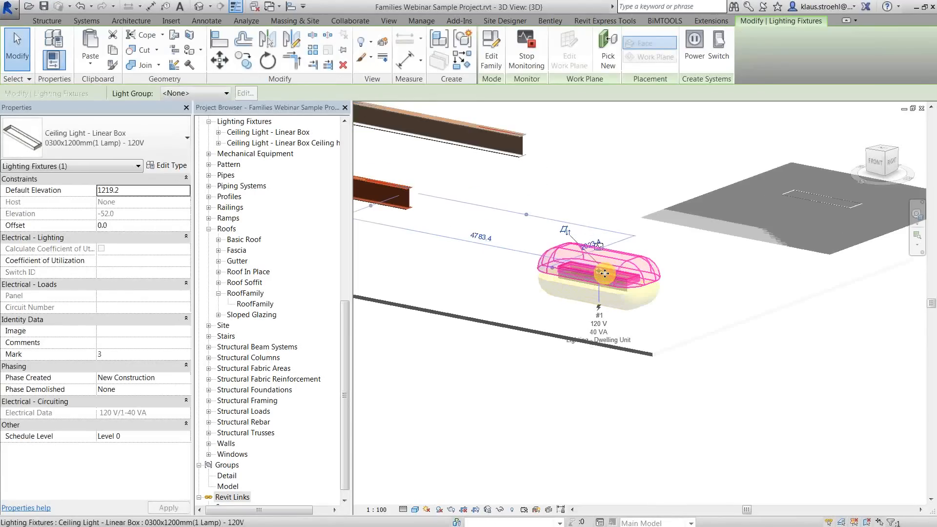
{"action": "key", "text": "Escape"}
{"action": "left_click", "coordinate": [601, 272]}
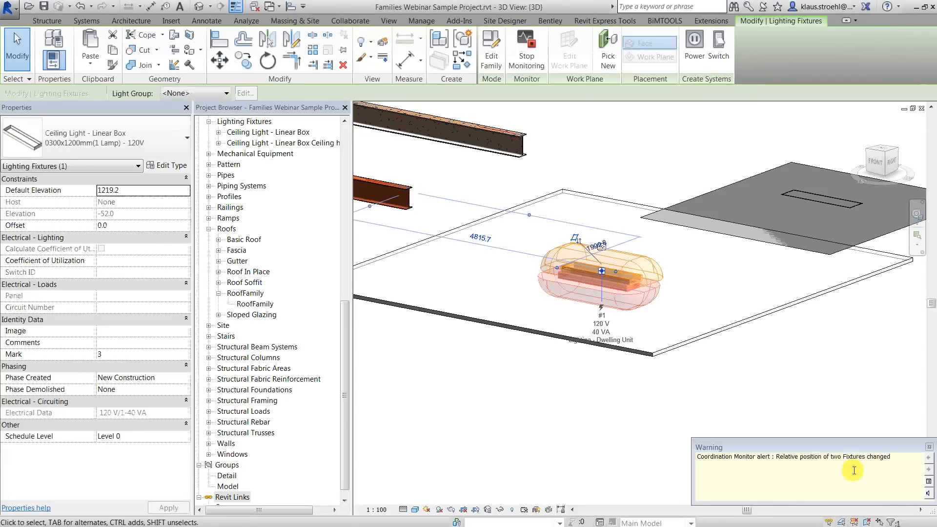
{"action": "left_click", "coordinate": [929, 447]}
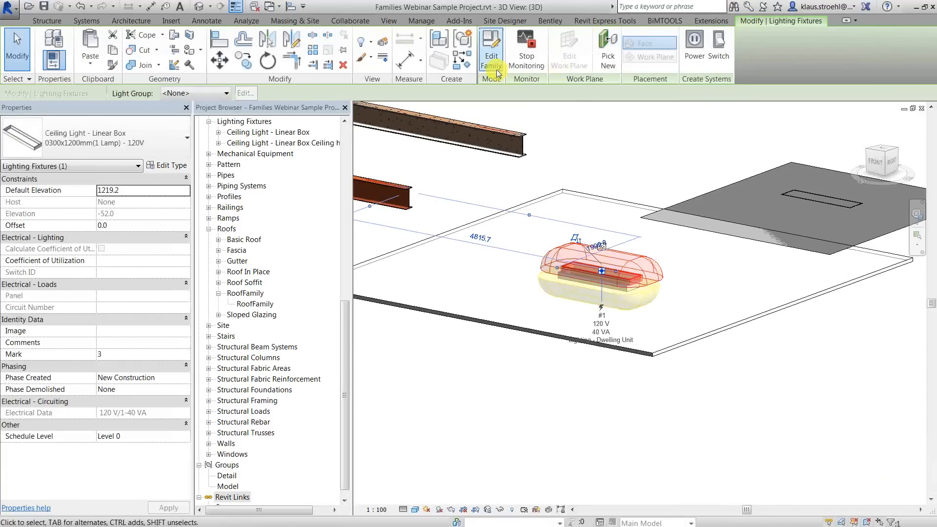
{"action": "key", "text": "Escape"}
Open the Ceiling Light - Linear Box family, examine its host extrusion in the 3D view, and close the family
{"action": "left_click", "coordinate": [589, 267]}
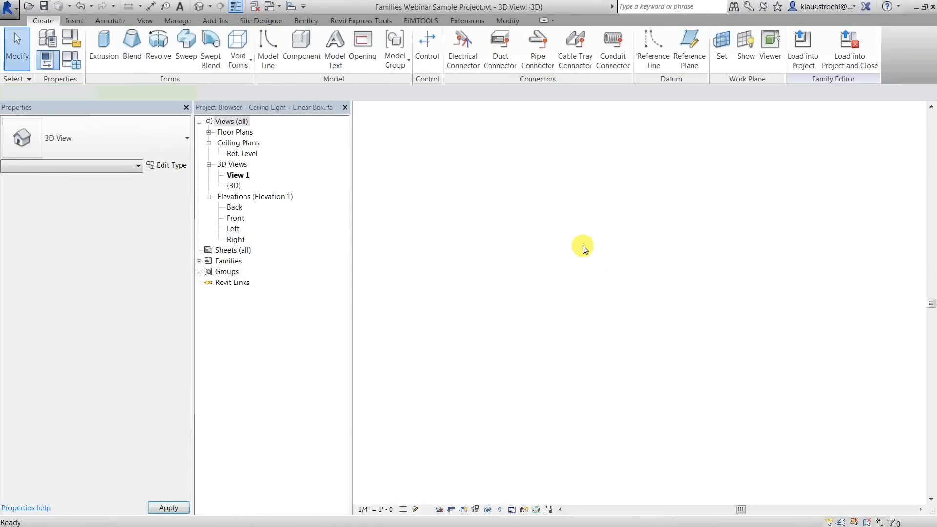
{"action": "left_click", "coordinate": [529, 186]}
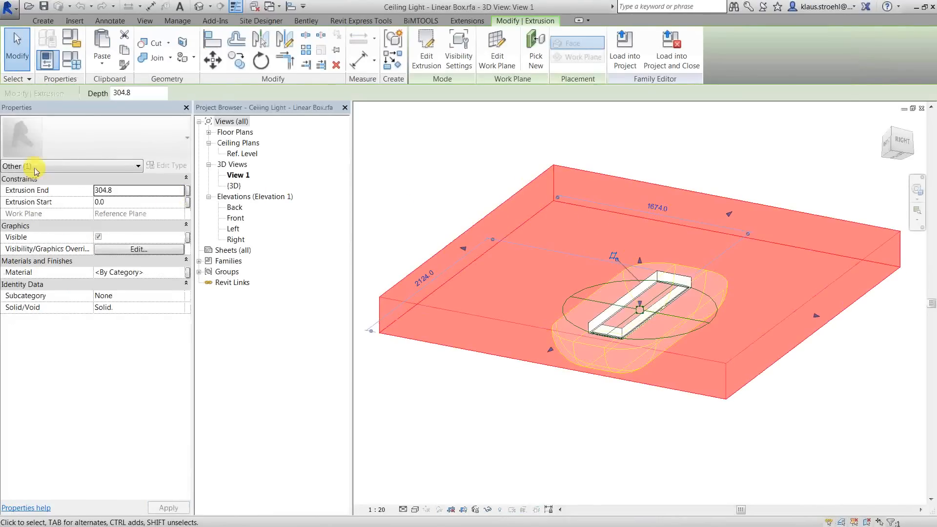
{"action": "mouse_move", "coordinate": [535, 235]}
{"action": "middle_mouse_down", "text": "shift"}
{"action": "mouse_move", "coordinate": [623, 259]}
{"action": "mouse_move", "coordinate": [623, 381]}
{"action": "mouse_move", "coordinate": [631, 240]}
{"action": "mouse_move", "coordinate": [523, 226]}
{"action": "middle_mouse_up", "text": "shift"}
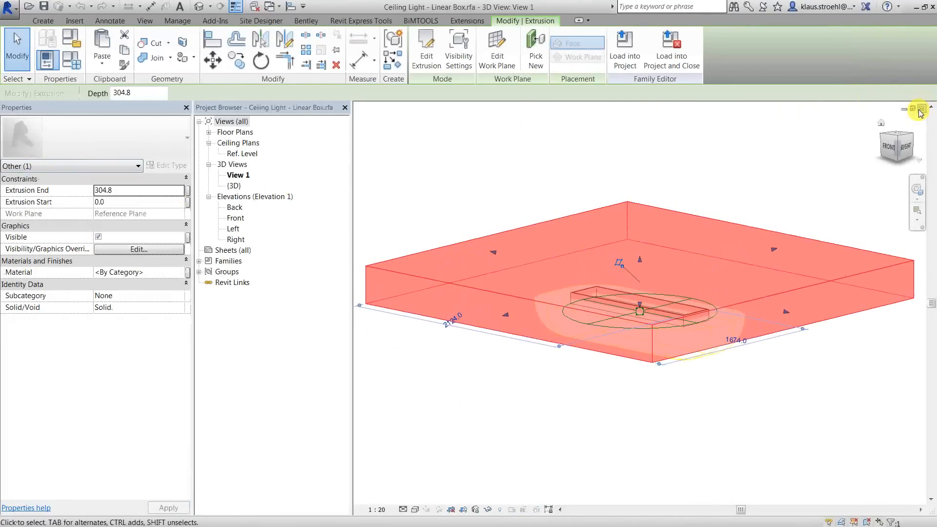
{"action": "left_click", "coordinate": [921, 108]}
{"action": "left_click", "coordinate": [508, 276]}
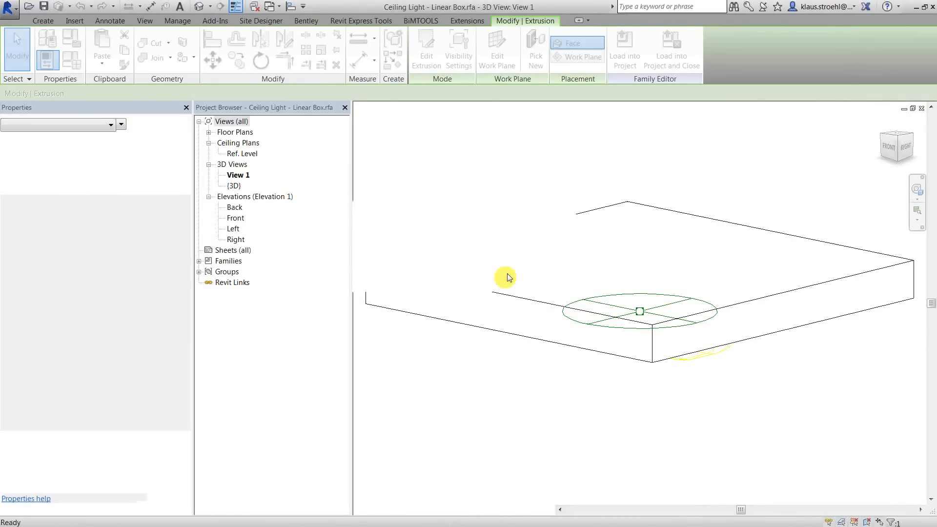
Try to place a similar Ceiling Light - Linear Box fixture on the web face of the red steel beam
{"action": "left_click", "coordinate": [594, 272]}
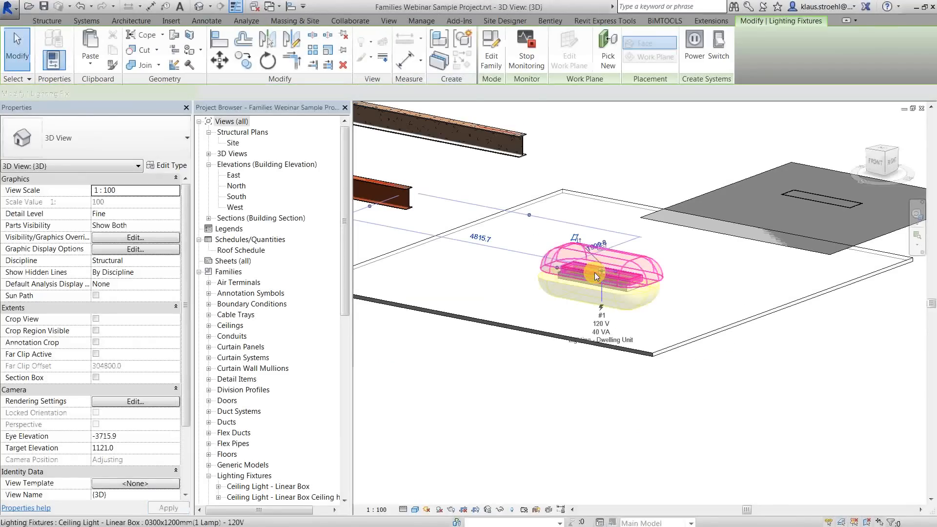
{"action": "key", "text": "c"}
{"action": "key", "text": "s"}
{"action": "middle_click_drag", "start_coordinate": [598, 228], "coordinate": [877, 268]}
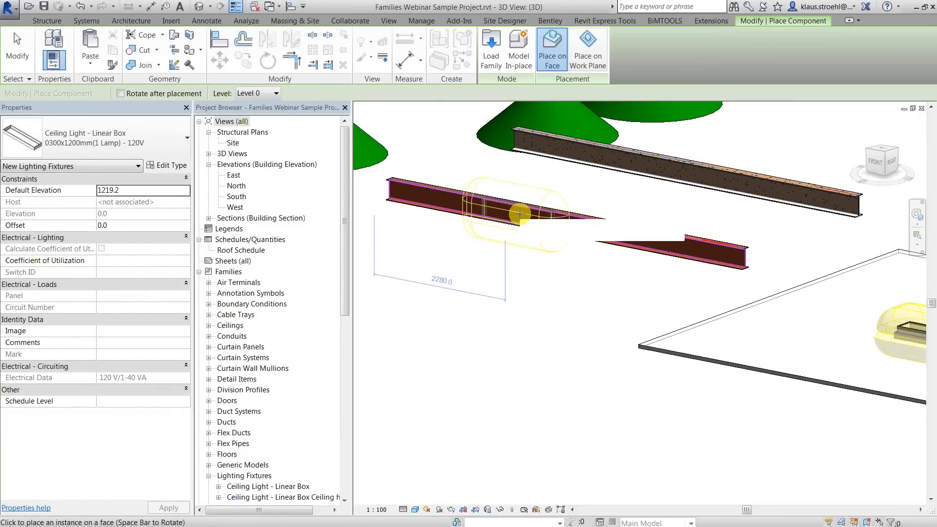
{"action": "scroll", "coordinate": [527, 215], "scroll_direction": "down", "scroll_amount": 3}
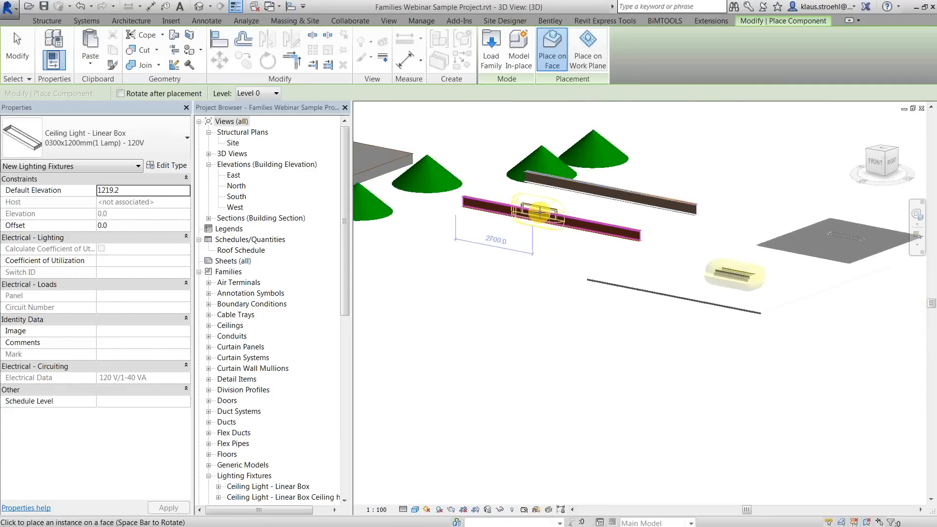
{"action": "key", "text": "Escape"}
{"action": "middle_click_drag", "start_coordinate": [837, 341], "coordinate": [788, 336]}
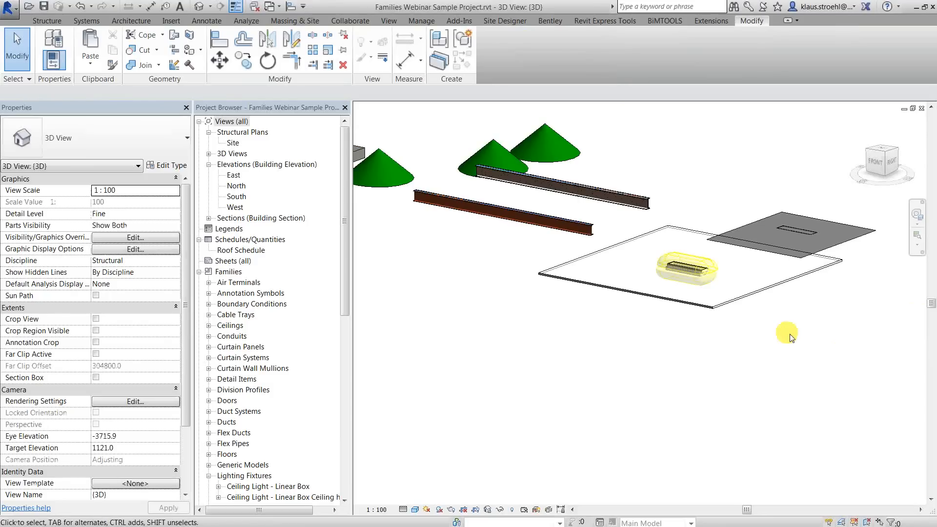
Open the steel beam's UB-Universal Beams (AS 3679_1) family for editing
{"action": "key", "text": "alt+Tab"}
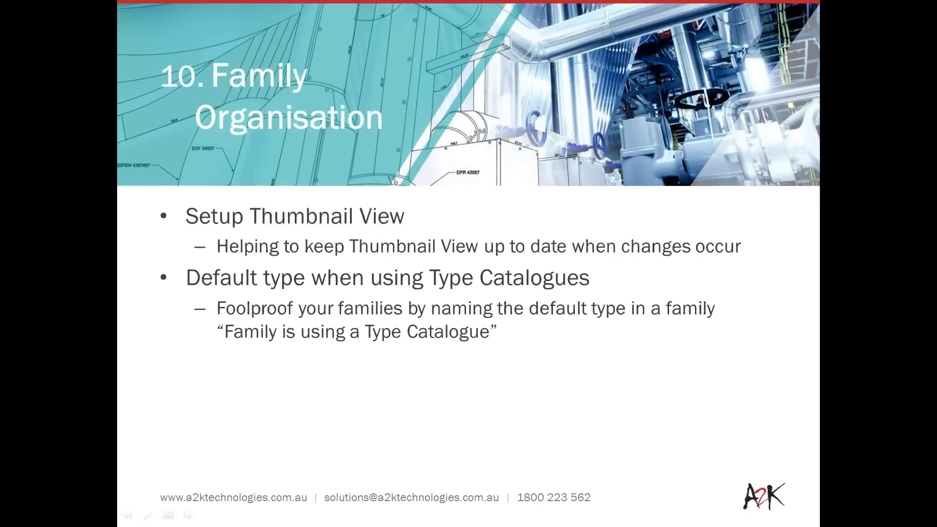
{"action": "key", "text": "alt+Tab"}
{"action": "scroll", "coordinate": [573, 301], "scroll_direction": "down", "scroll_amount": 2}
{"action": "middle_click_drag", "start_coordinate": [554, 322], "coordinate": [696, 407]}
{"action": "double_click", "coordinate": [719, 304]}
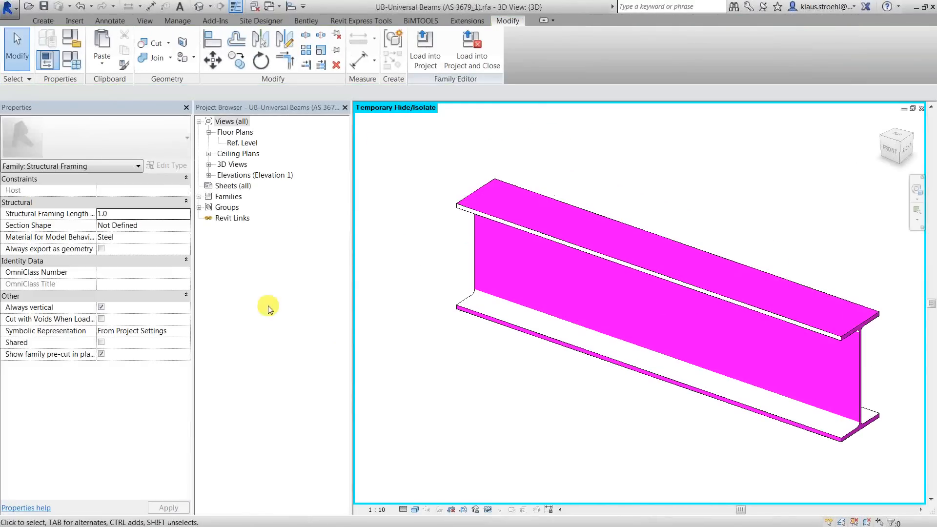
Clear the temporary hide/isolate in the beam family and turn its {3D} view towards the front of the beam
{"action": "middle_click_drag", "start_coordinate": [540, 407], "coordinate": [511, 385]}
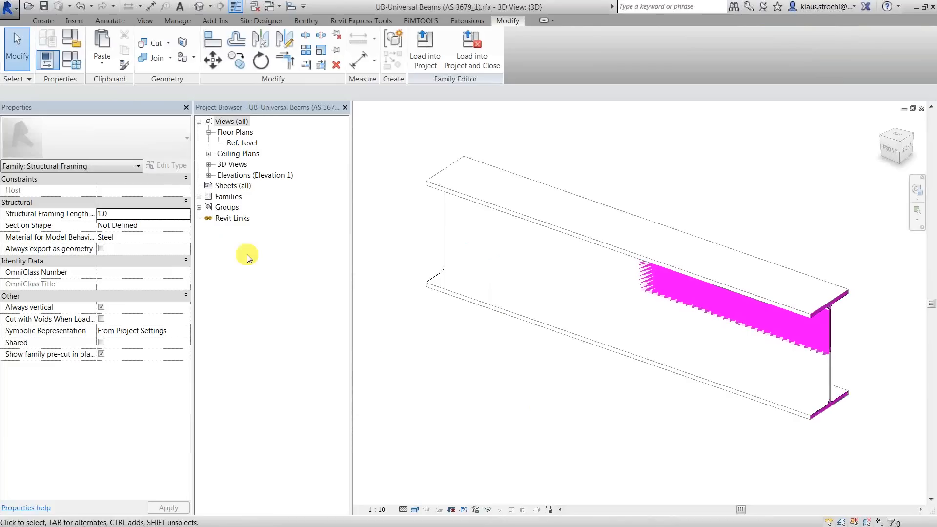
{"action": "double_click", "coordinate": [233, 164]}
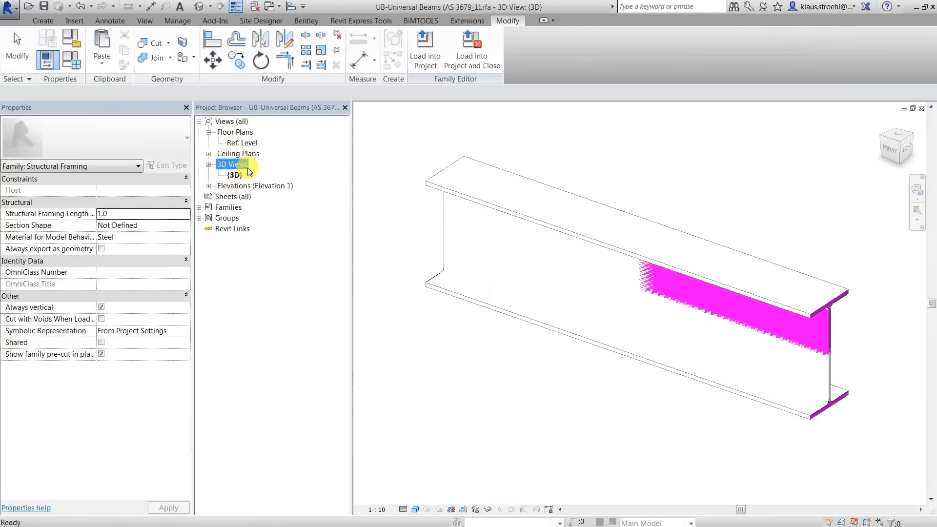
{"action": "left_click", "coordinate": [234, 174]}
{"action": "left_click", "coordinate": [413, 143]}
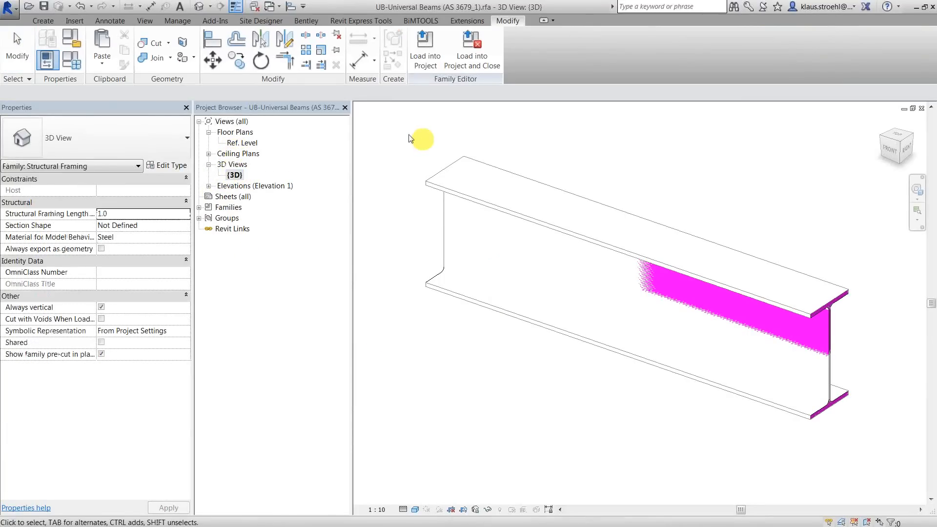
{"action": "middle_click_drag", "start_coordinate": [487, 294], "coordinate": [554, 219], "text": "shift"}
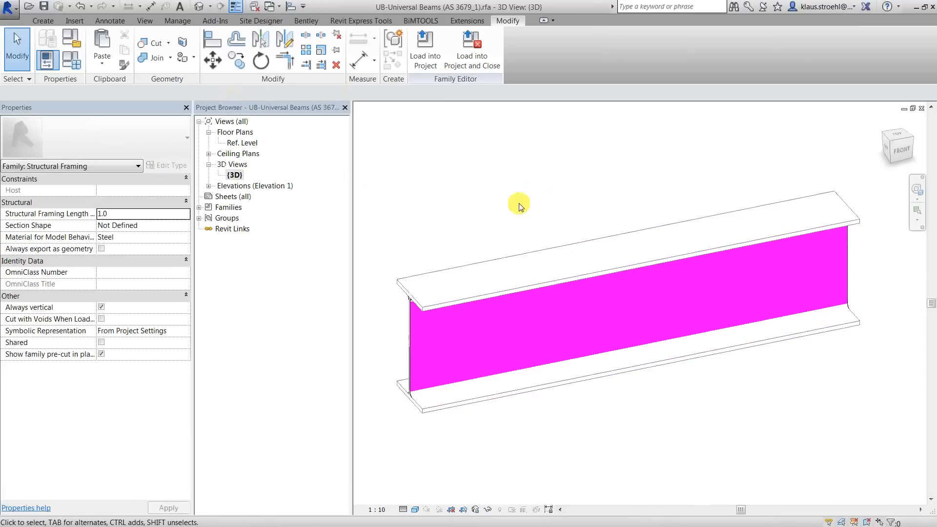
Save the beam family as UB-Universal Beams (AS 3679_1).rfa in the _Webinars folder
{"action": "left_click", "coordinate": [11, 17]}
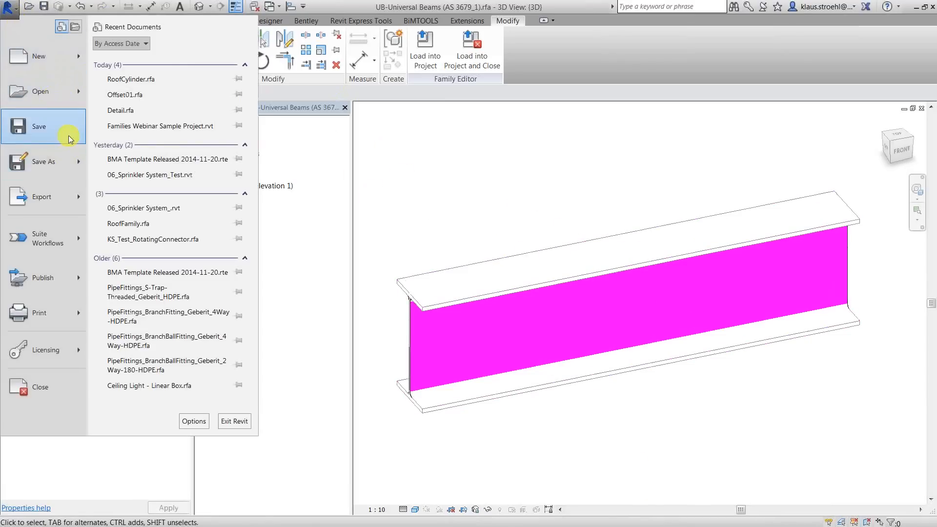
{"action": "mouse_move", "coordinate": [44, 161]}
{"action": "left_click", "coordinate": [166, 108]}
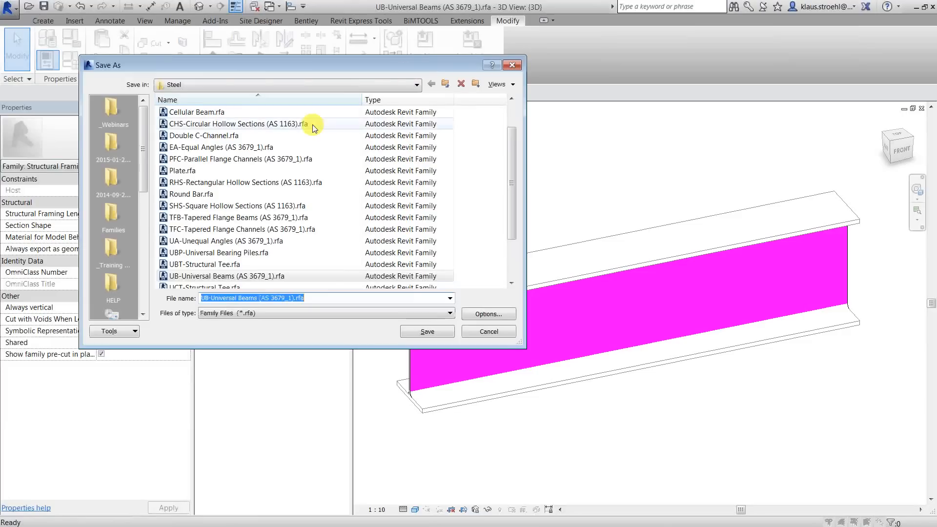
{"action": "left_click", "coordinate": [356, 85]}
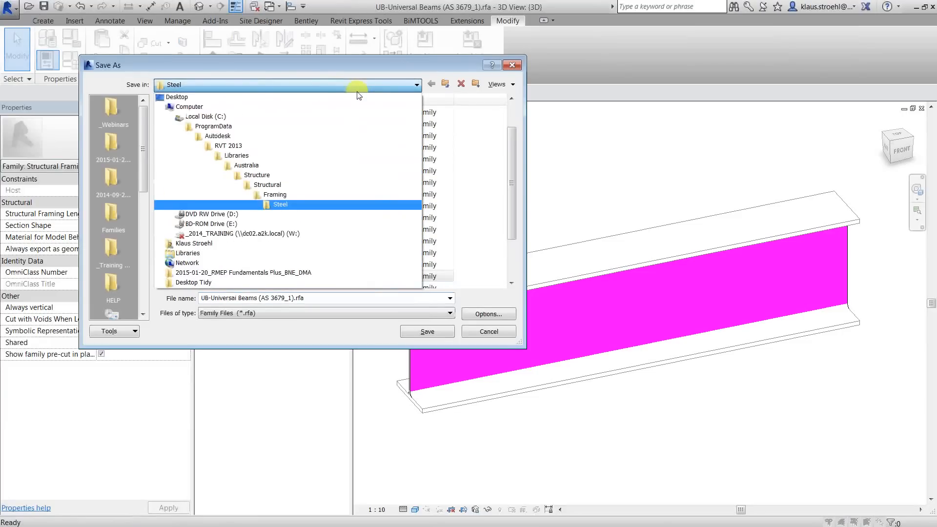
{"action": "left_click", "coordinate": [113, 109]}
{"action": "left_click", "coordinate": [114, 109]}
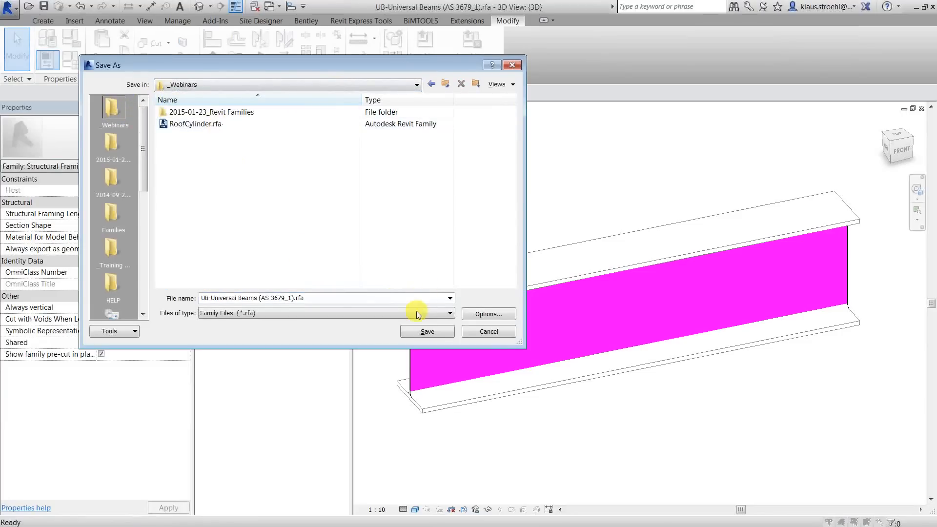
{"action": "left_click", "coordinate": [427, 331]}
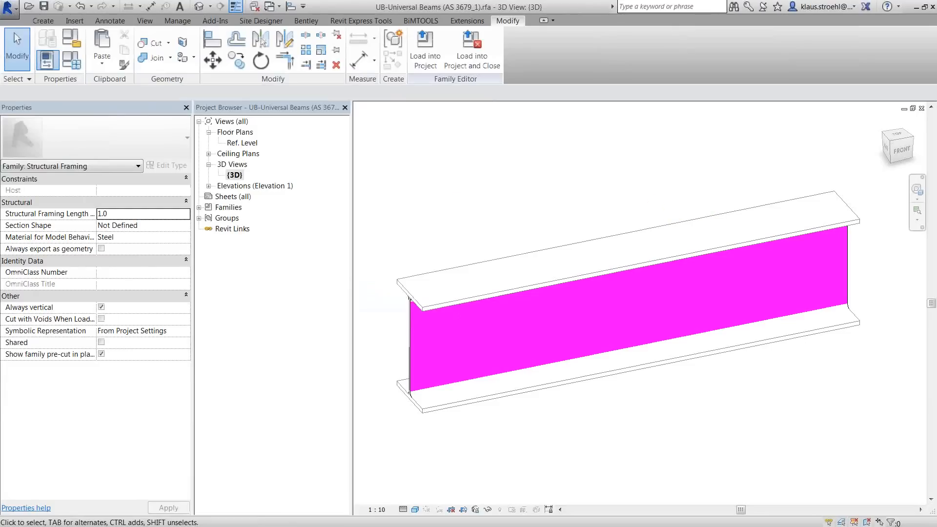
Switch to Windows Explorer, enlarge the icons in the _Webinars folder and examine the UB-Universal Beams (AS 3679_1).rfa thumbnail
{"action": "key", "text": "alt+Tab"}
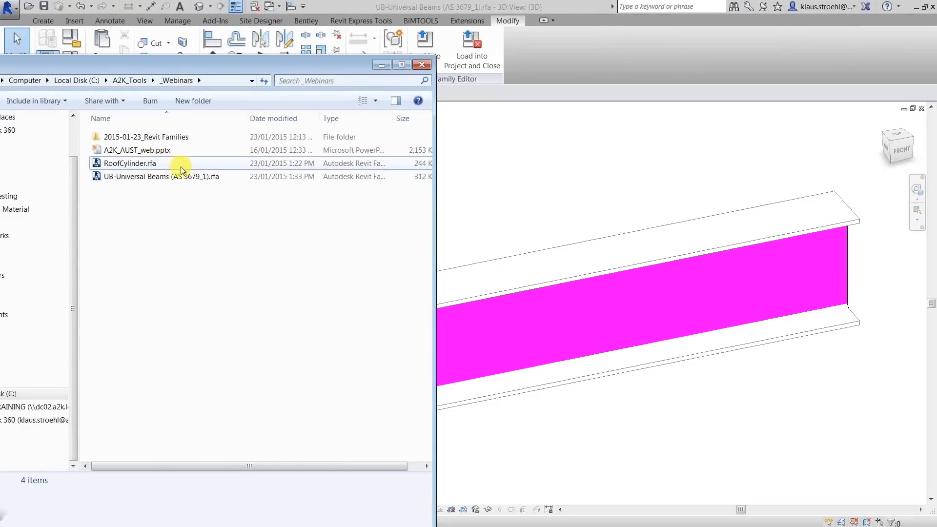
{"action": "scroll", "coordinate": [180, 214], "scroll_direction": "up", "scroll_amount": 4, "text": "ctrl"}
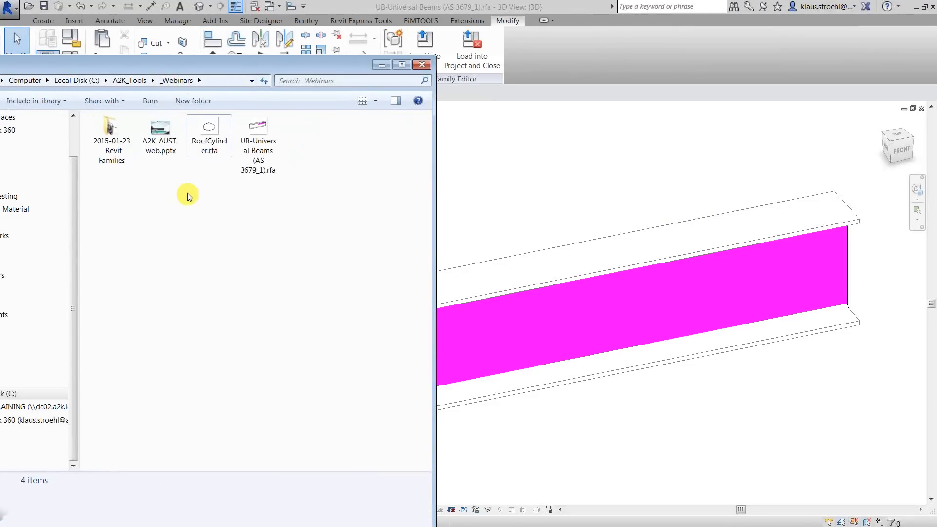
{"action": "scroll", "coordinate": [204, 194], "scroll_direction": "up", "scroll_amount": 2, "text": "ctrl"}
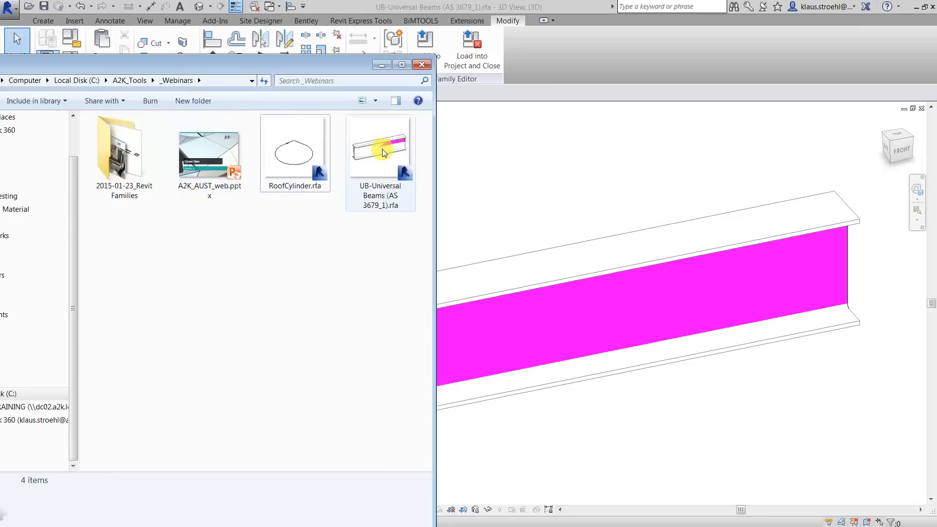
{"action": "left_click", "coordinate": [382, 148]}
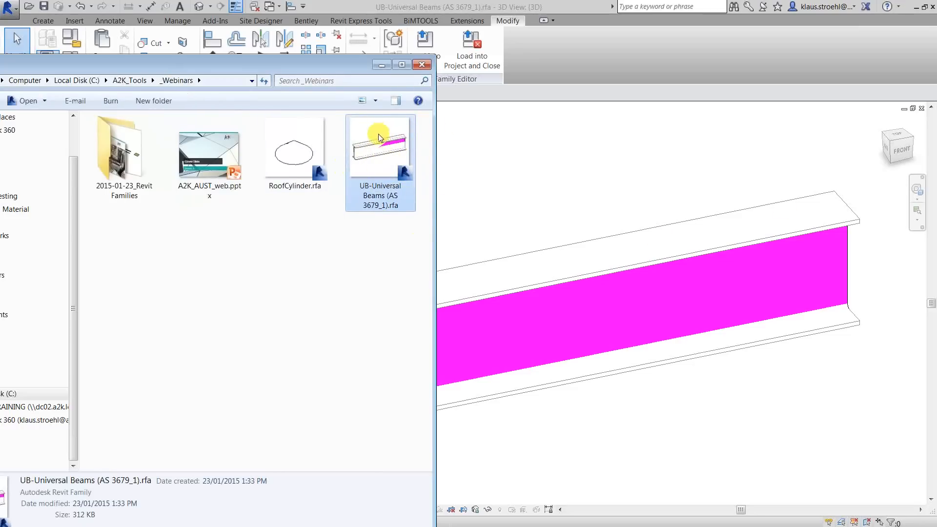
Switch back to Revit, duplicate the beam family's {3D} view and rename the copy Thumbnail
{"action": "left_click", "coordinate": [539, 152]}
{"action": "left_click", "coordinate": [235, 174]}
{"action": "right_click", "coordinate": [239, 176]}
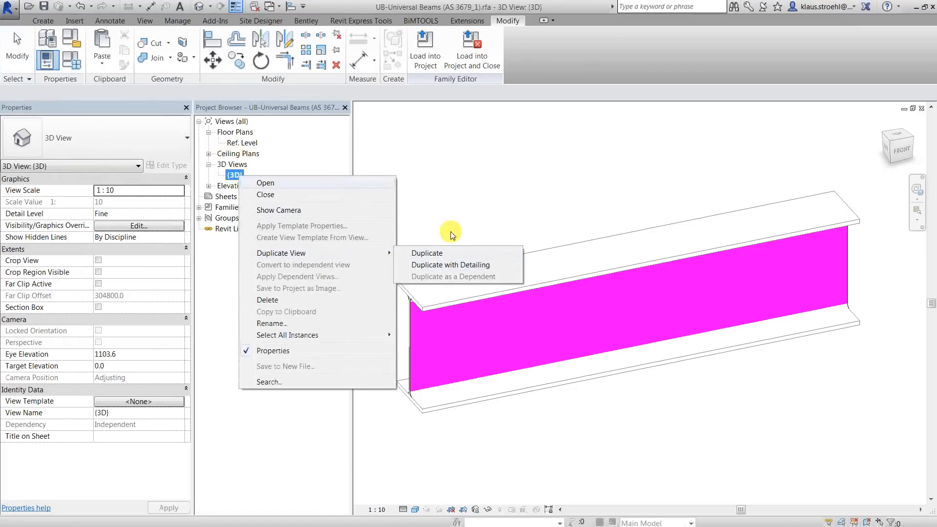
{"action": "left_click", "coordinate": [424, 253]}
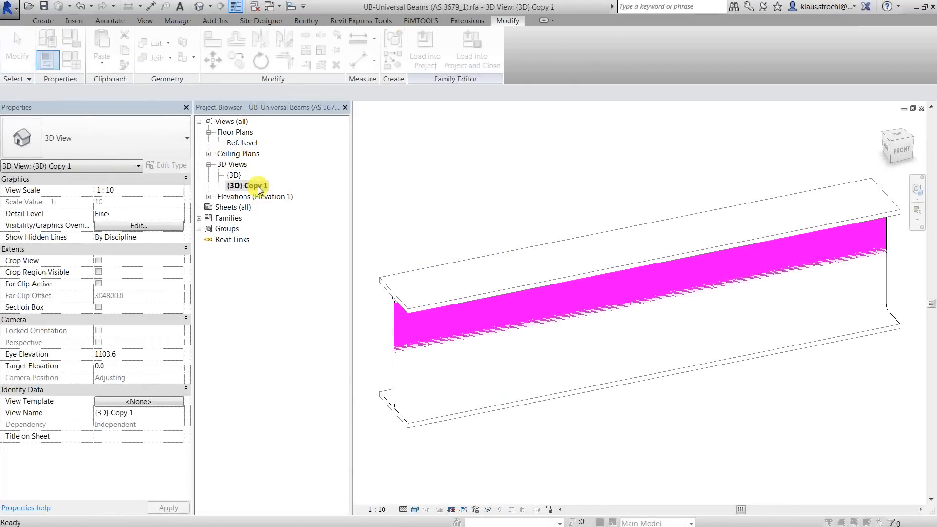
{"action": "key", "text": "F2"}
{"action": "type", "text": "Thumbh"}
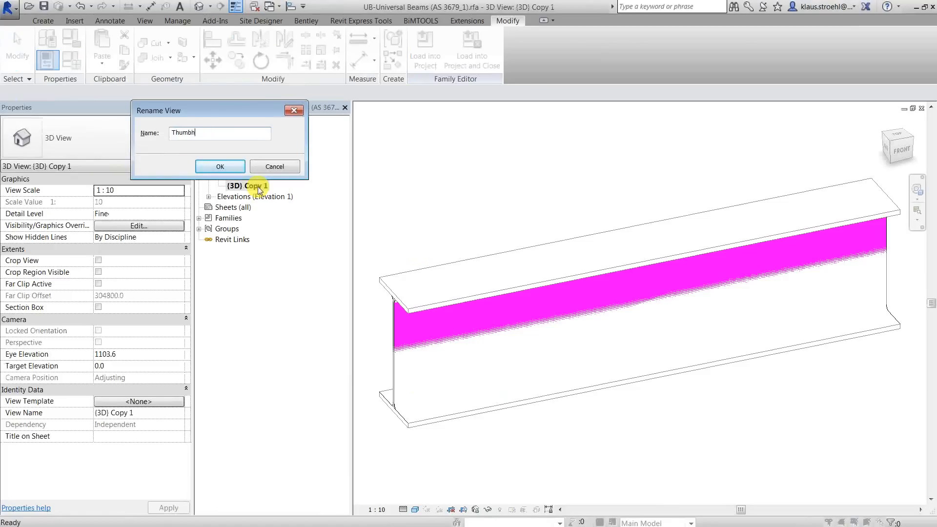
{"action": "key", "text": "Return"}
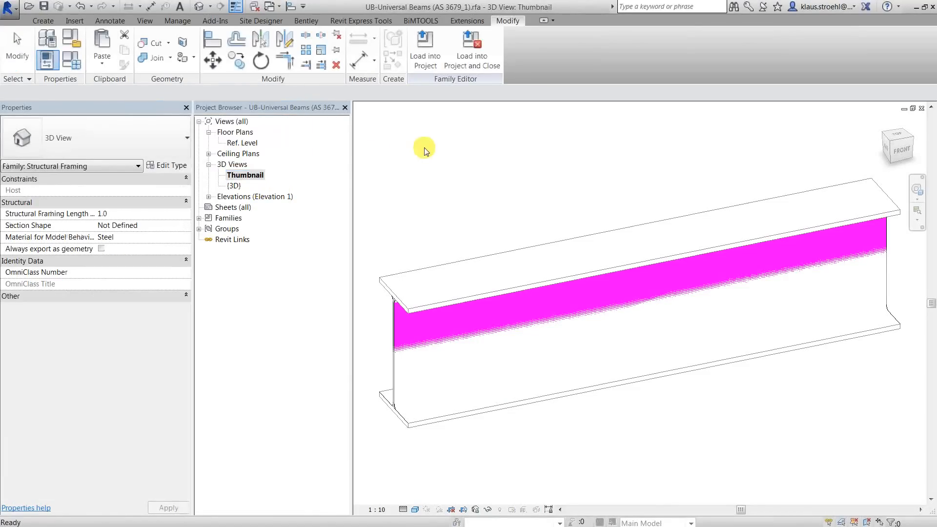
Orient the Thumbnail view to the top-front-right isometric corner and set its detail level to Fine
{"action": "left_click", "coordinate": [249, 175]}
{"action": "scroll", "coordinate": [579, 204], "scroll_direction": "down", "scroll_amount": 2}
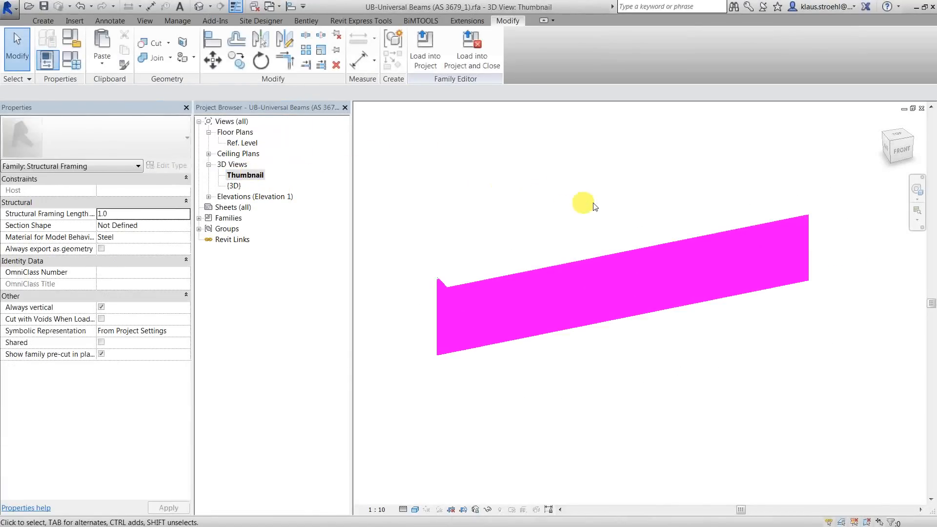
{"action": "left_click", "coordinate": [911, 137]}
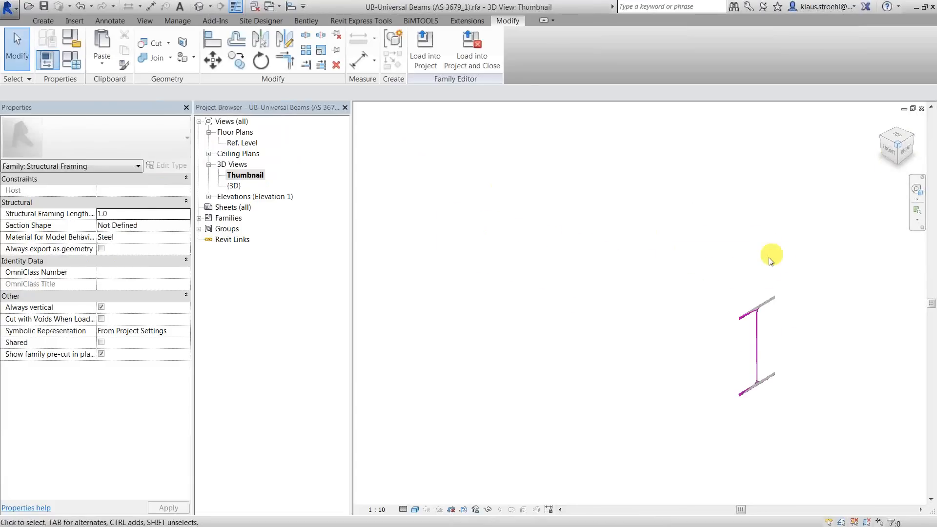
{"action": "scroll", "coordinate": [743, 362], "scroll_direction": "up", "scroll_amount": 1}
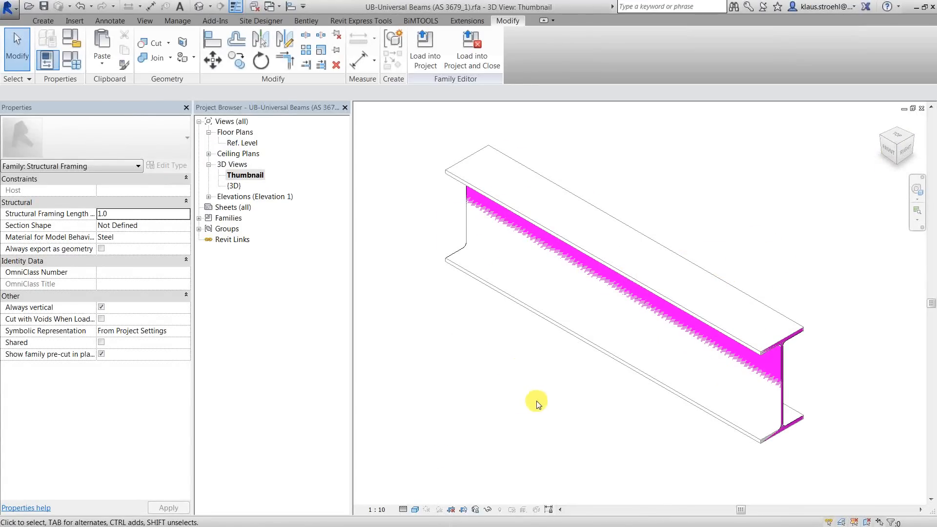
{"action": "left_click", "coordinate": [403, 509]}
{"action": "left_click", "coordinate": [409, 497]}
Try the Realistic visual style on the Thumbnail view, fit the beam in the view and set the style to Shaded
{"action": "left_click", "coordinate": [416, 508]}
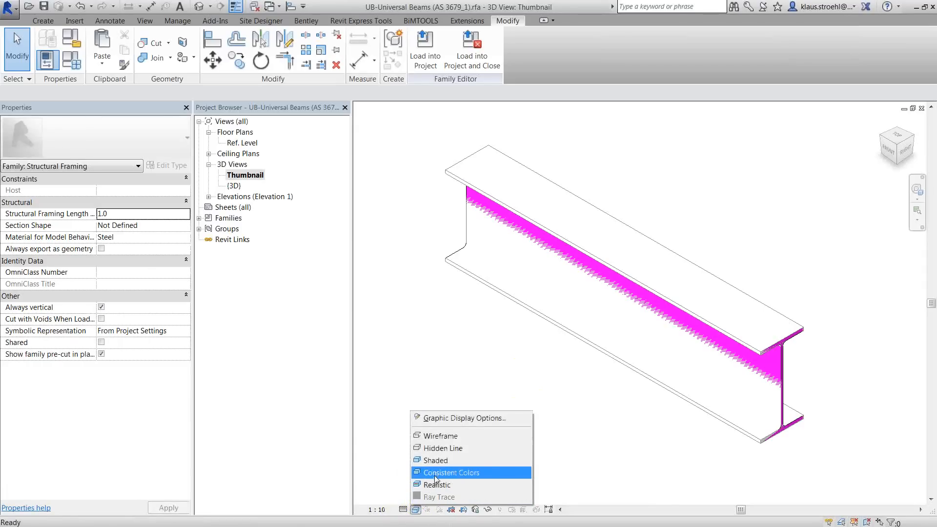
{"action": "left_click", "coordinate": [461, 483]}
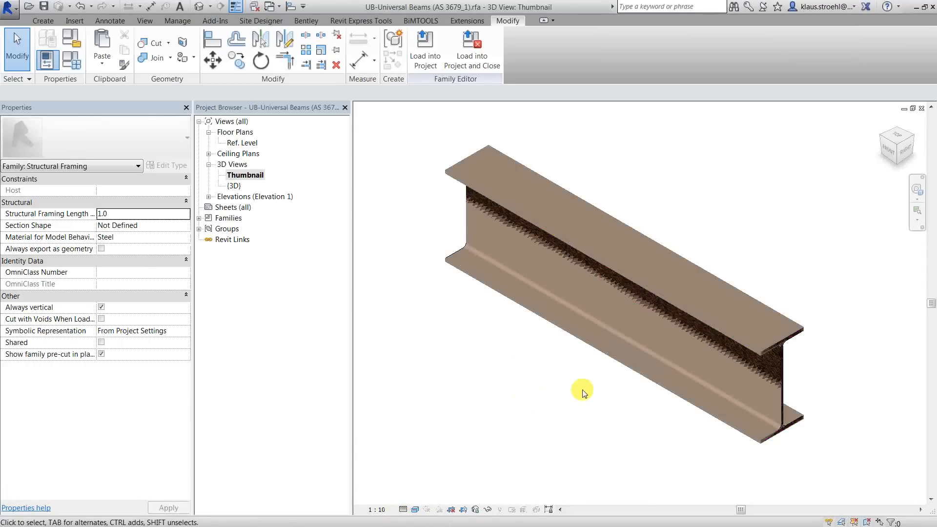
{"action": "middle_click", "coordinate": [494, 438]}
{"action": "middle_click", "coordinate": [494, 438]}
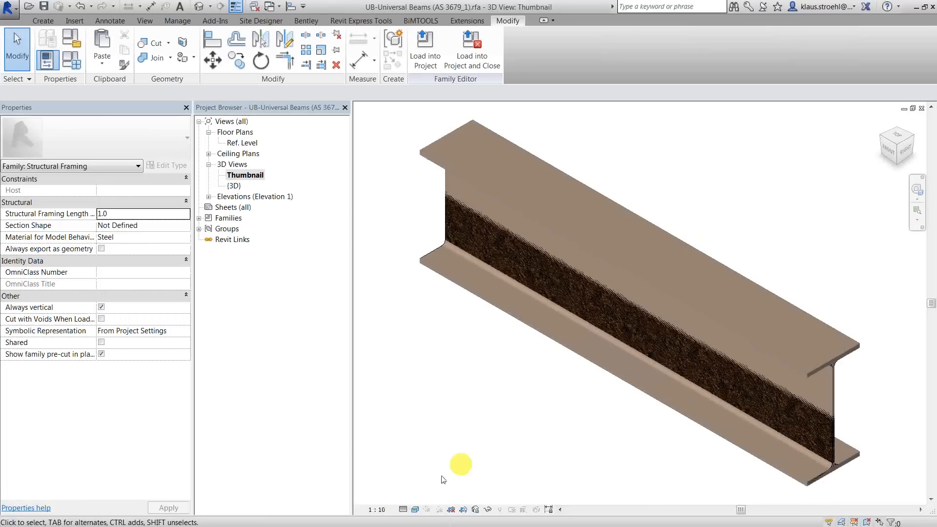
{"action": "left_click", "coordinate": [415, 509]}
{"action": "left_click", "coordinate": [437, 460]}
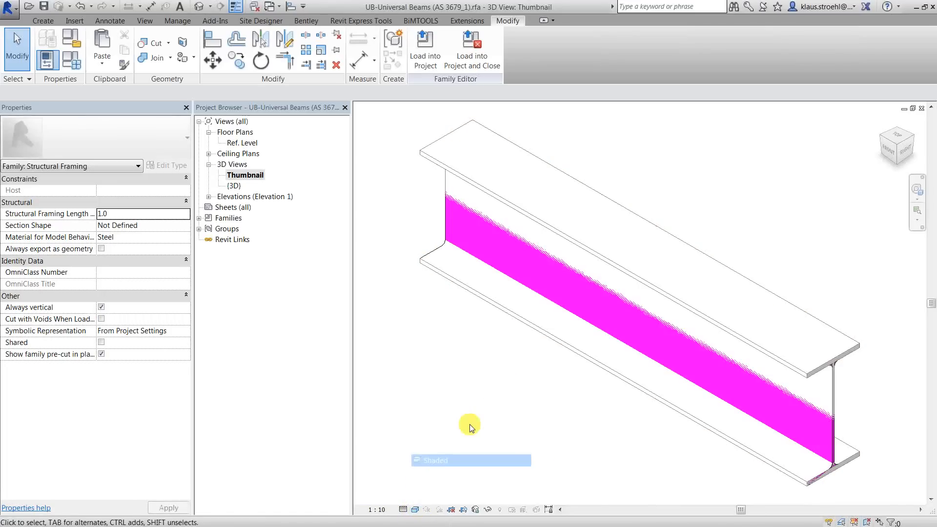
Turn off the display of annotation categories in the Thumbnail view's Visibility/Graphic Overrides
{"action": "key", "text": "v"}
{"action": "key", "text": "g"}
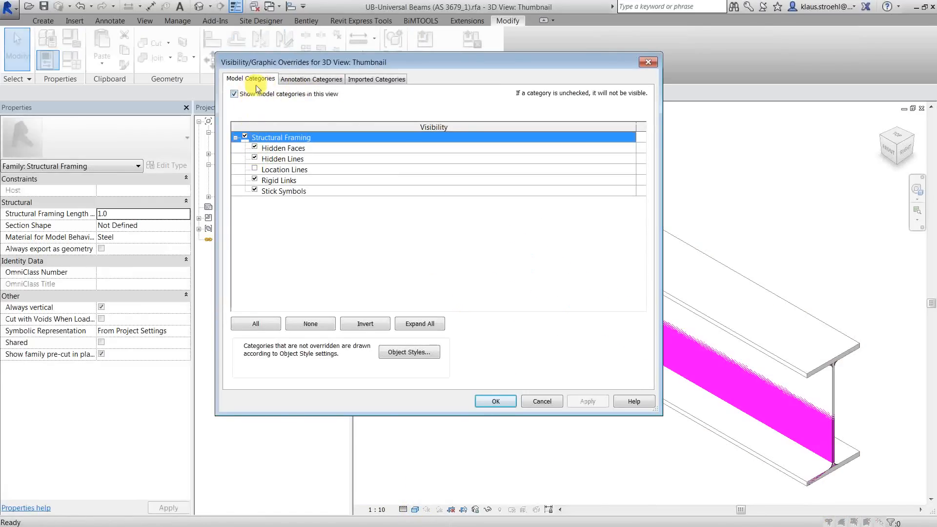
{"action": "left_click", "coordinate": [280, 80]}
{"action": "left_click", "coordinate": [235, 94]}
{"action": "left_click", "coordinate": [490, 400]}
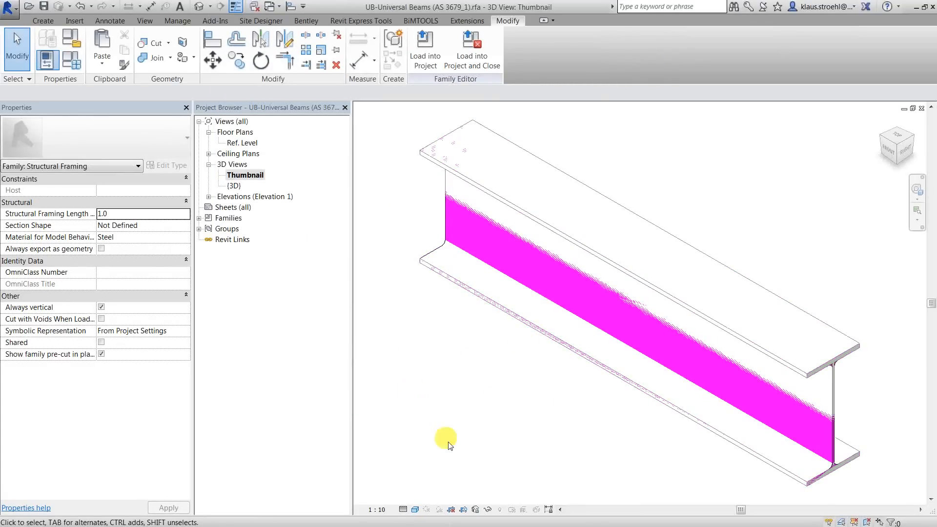
Save the Thumbnail view's orientation, lock the view and test the lock by trying to orbit
{"action": "left_click", "coordinate": [476, 510]}
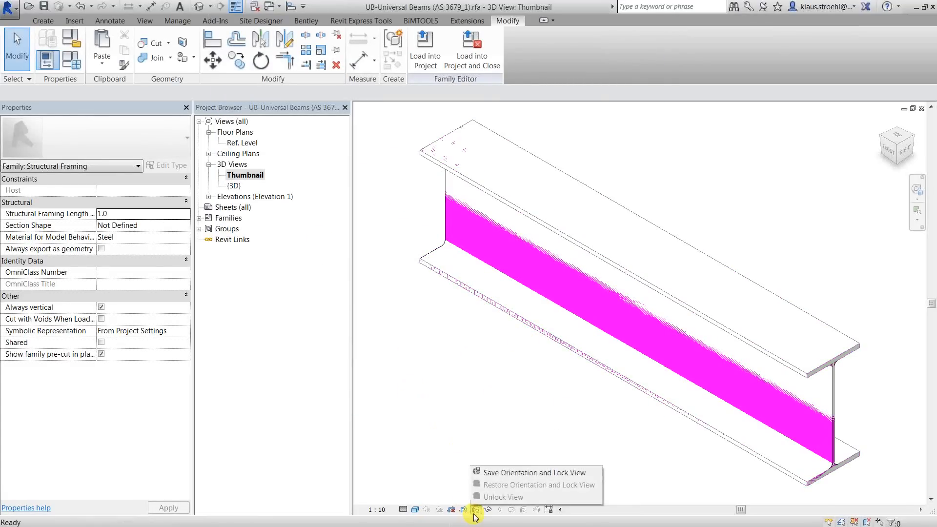
{"action": "left_click", "coordinate": [503, 472]}
{"action": "middle_click_drag", "start_coordinate": [754, 326], "coordinate": [707, 244], "text": "shift"}
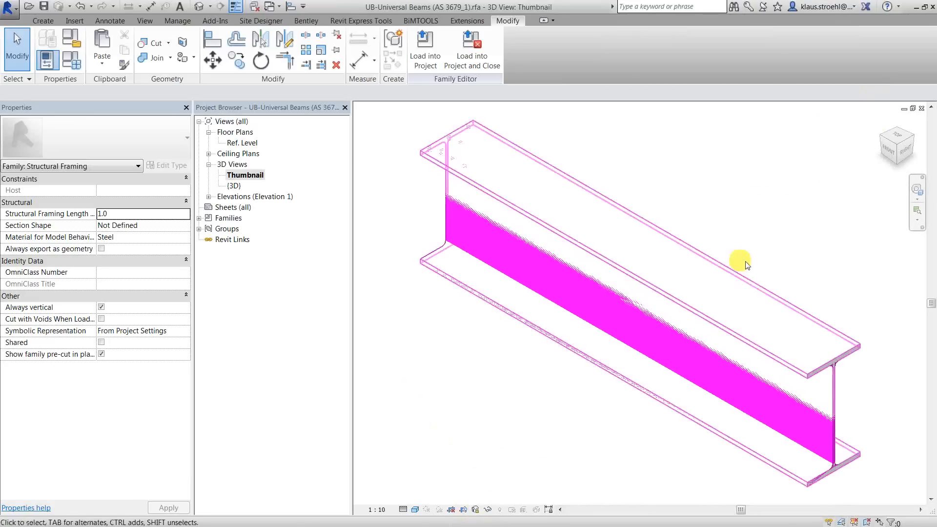
Start saving the family under a new name and set the thumbnail preview source to 3D View: Thumbnail
{"action": "left_click", "coordinate": [15, 12]}
{"action": "mouse_move", "coordinate": [66, 157]}
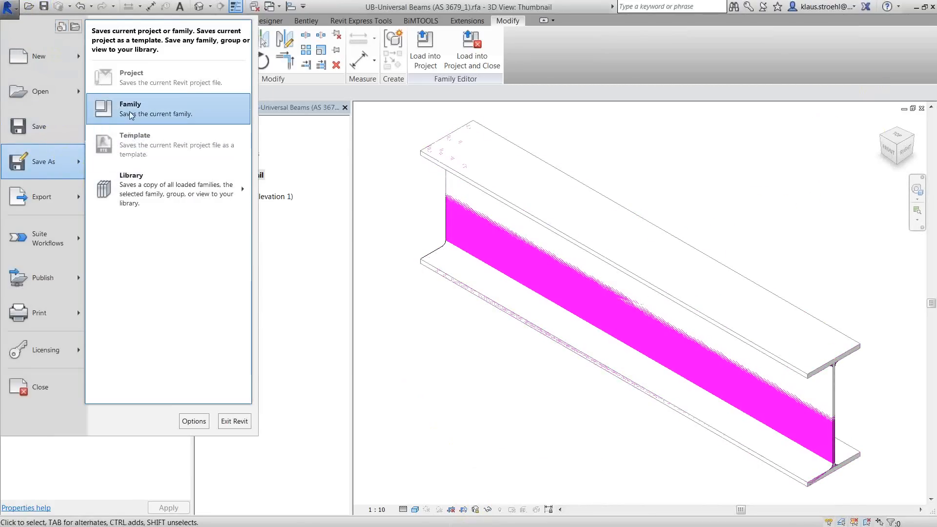
{"action": "left_click", "coordinate": [130, 115]}
{"action": "left_click", "coordinate": [485, 315]}
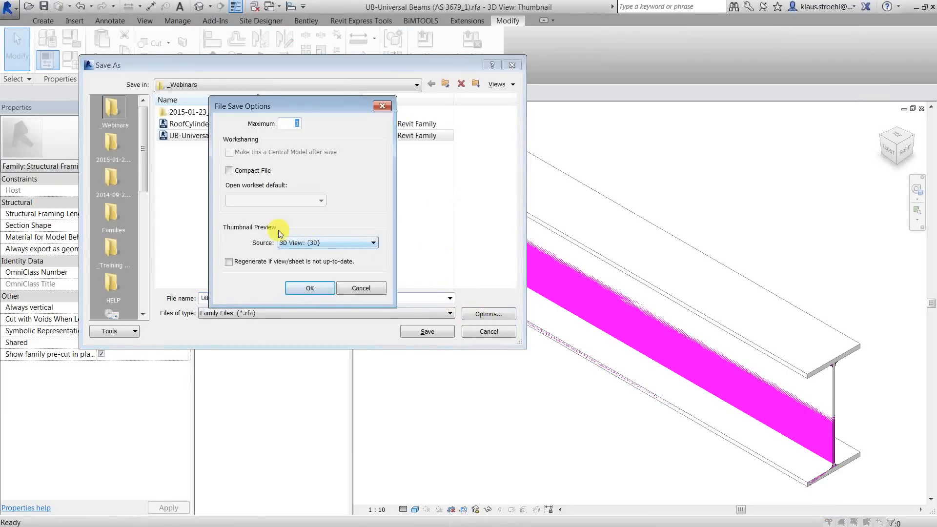
{"action": "left_click", "coordinate": [315, 243]}
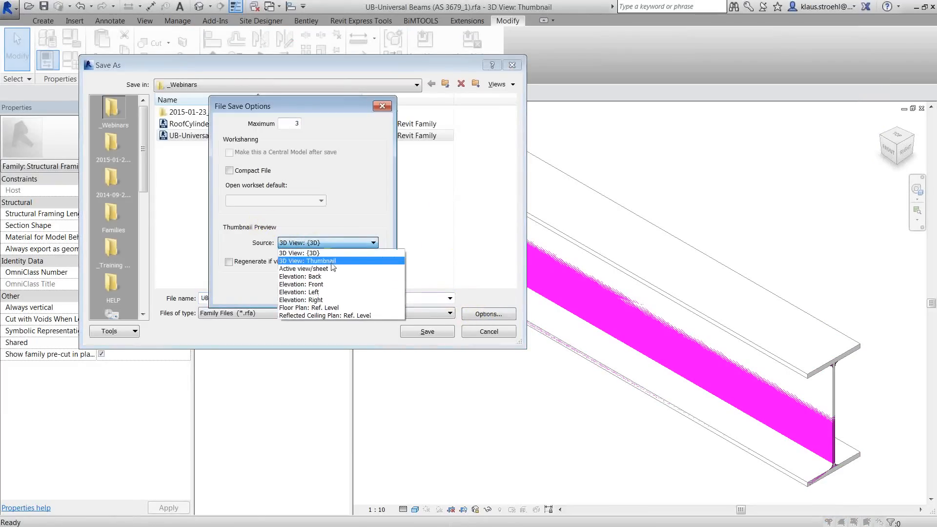
{"action": "left_click", "coordinate": [313, 261]}
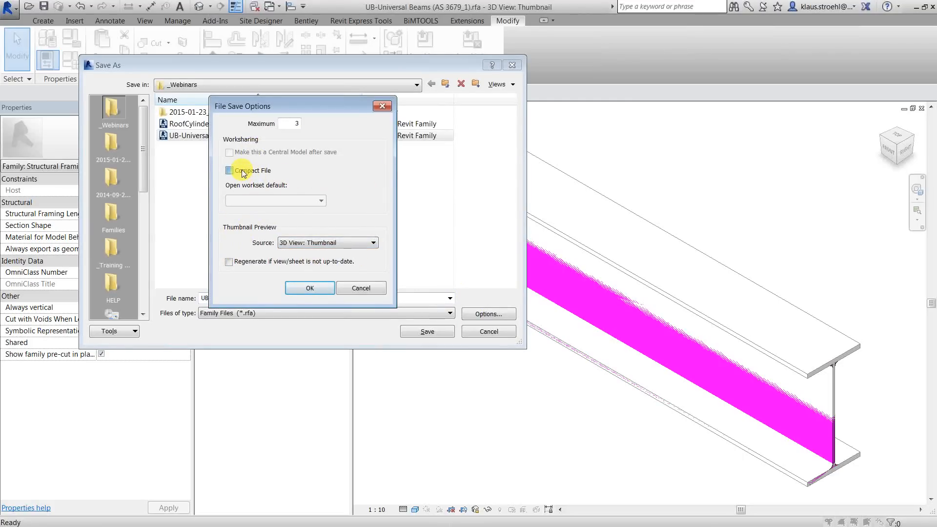
{"action": "left_click", "coordinate": [306, 288]}
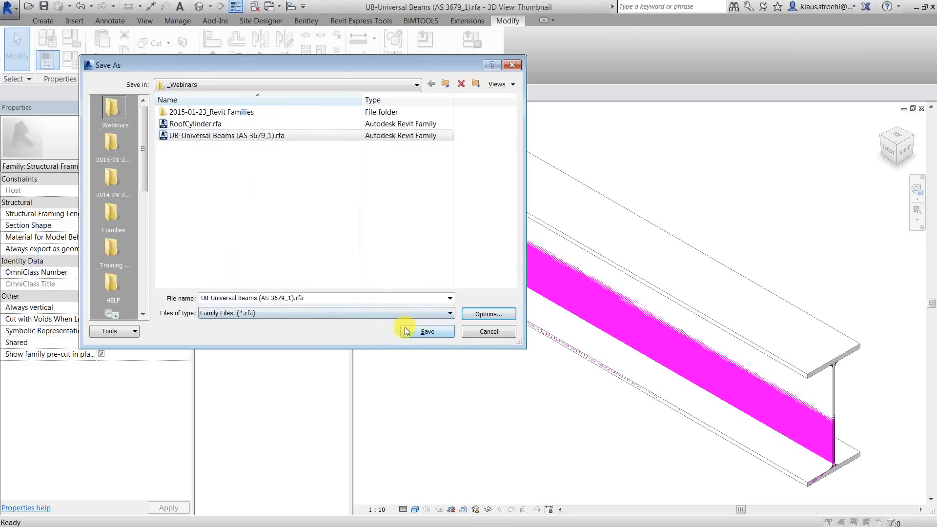
Add _02 to the file name and save the family as UB-Universal Beams (AS 3679_1)_02.rfa
{"action": "left_click", "coordinate": [292, 298]}
{"action": "left_click", "coordinate": [294, 298]}
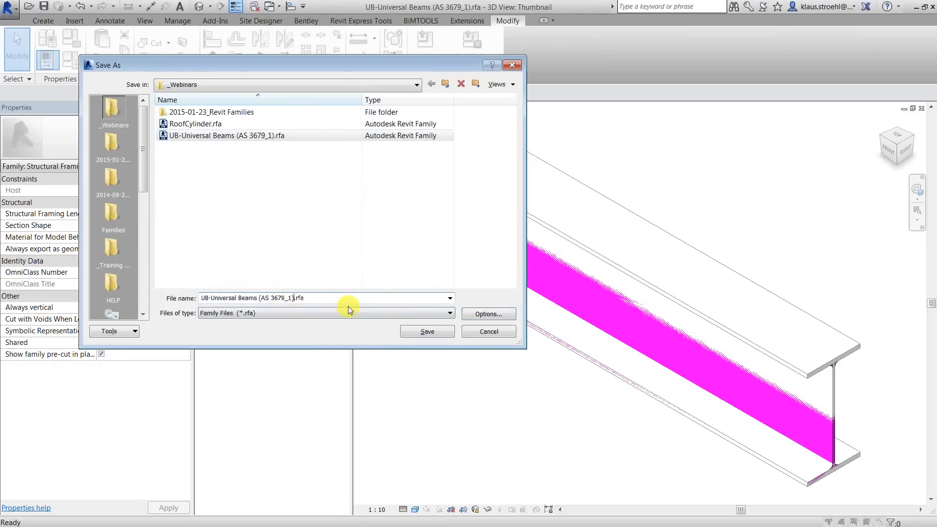
{"action": "type", "text": "_02"}
{"action": "left_click", "coordinate": [425, 331]}
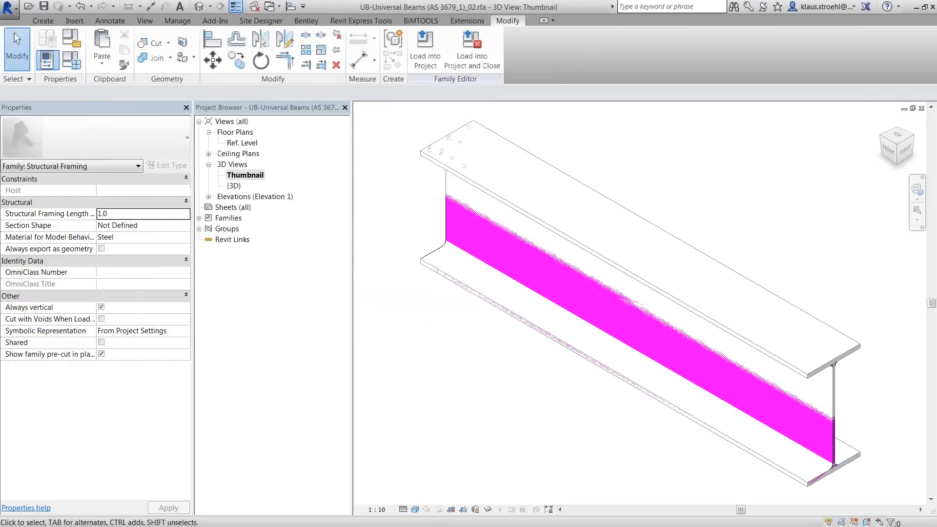
Switch to Windows Explorer, examine the thumbnail of UB-Universal Beams (AS 3679_1)_02.rfa and return to Revit
{"action": "key", "text": "alt+Tab"}
{"action": "left_click", "coordinate": [299, 330]}
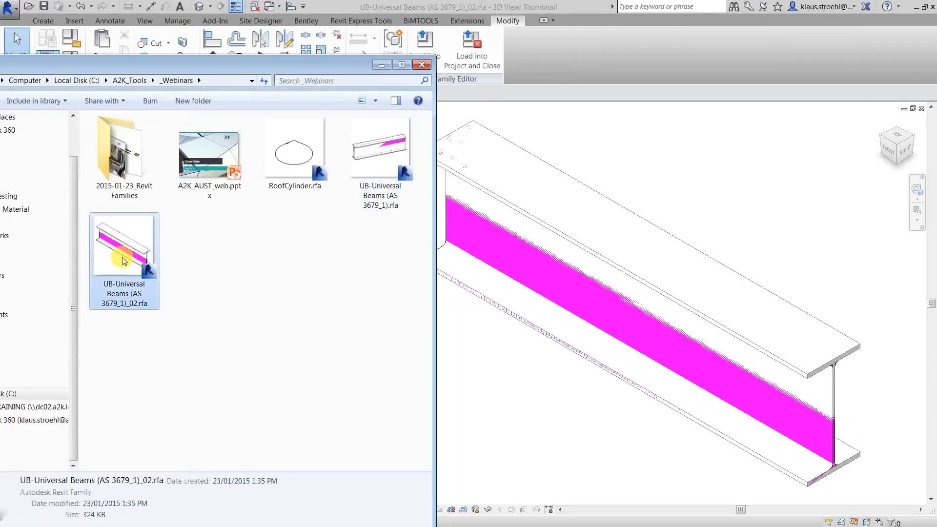
{"action": "left_click", "coordinate": [553, 380]}
Open the beam family's {3D} view and turn it to look at the beam from the front left
{"action": "scroll", "coordinate": [574, 220], "scroll_direction": "down", "scroll_amount": 2}
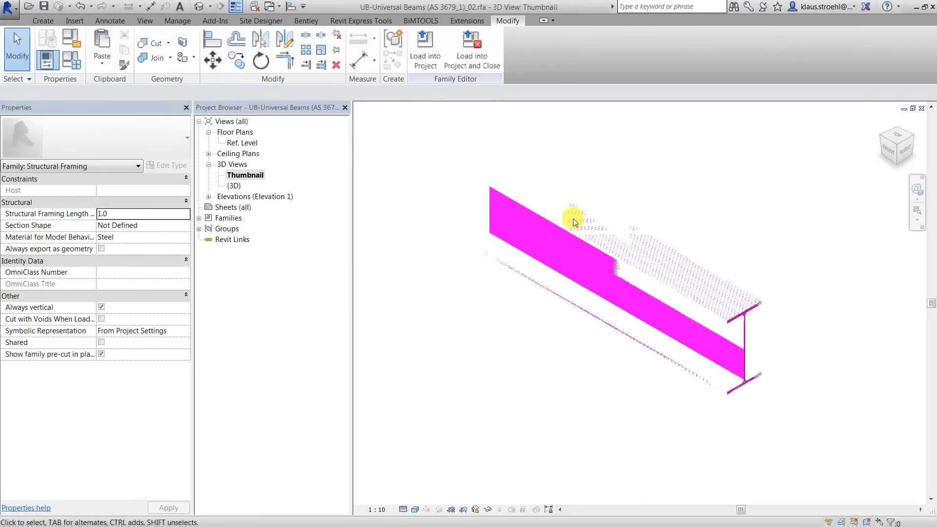
{"action": "double_click", "coordinate": [236, 185]}
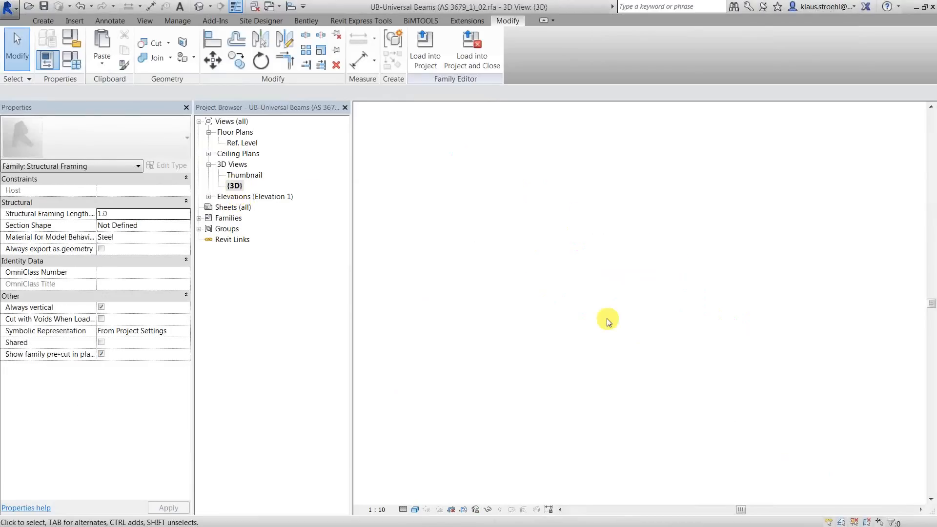
{"action": "left_click", "coordinate": [510, 303]}
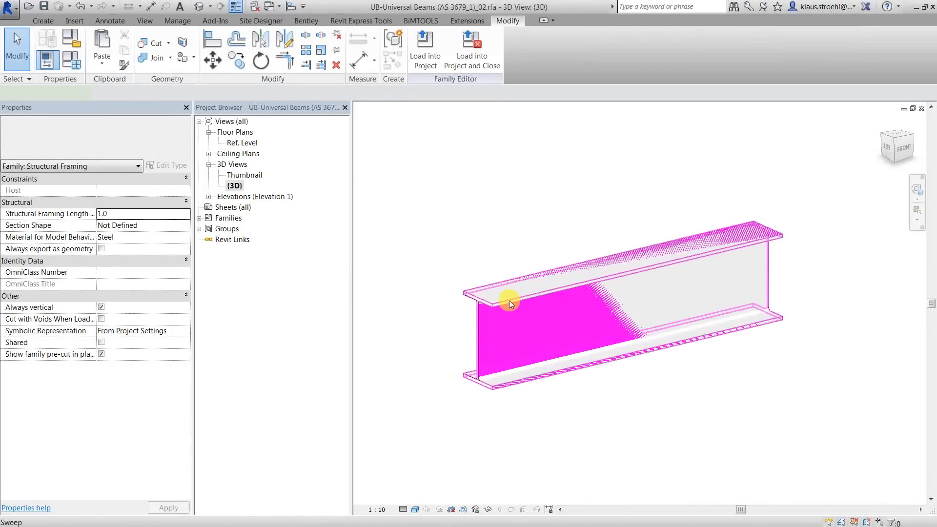
Set the {3D} view's visual style to Wireframe and turn the beam to view it from the right and above
{"action": "middle_click_drag", "start_coordinate": [717, 426], "coordinate": [539, 303], "text": "shift"}
{"action": "left_click", "coordinate": [415, 509]}
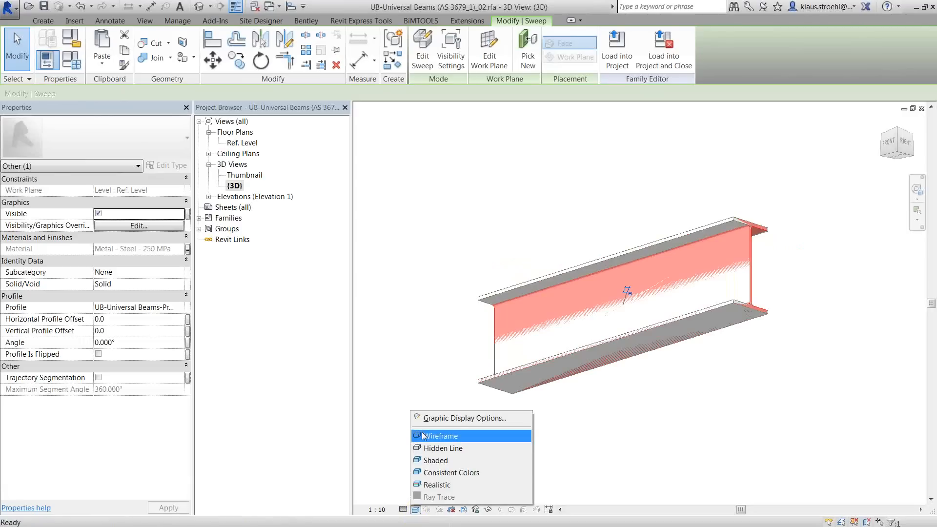
{"action": "left_click", "coordinate": [423, 435]}
{"action": "middle_click_drag", "start_coordinate": [698, 406], "coordinate": [667, 270], "text": "shift"}
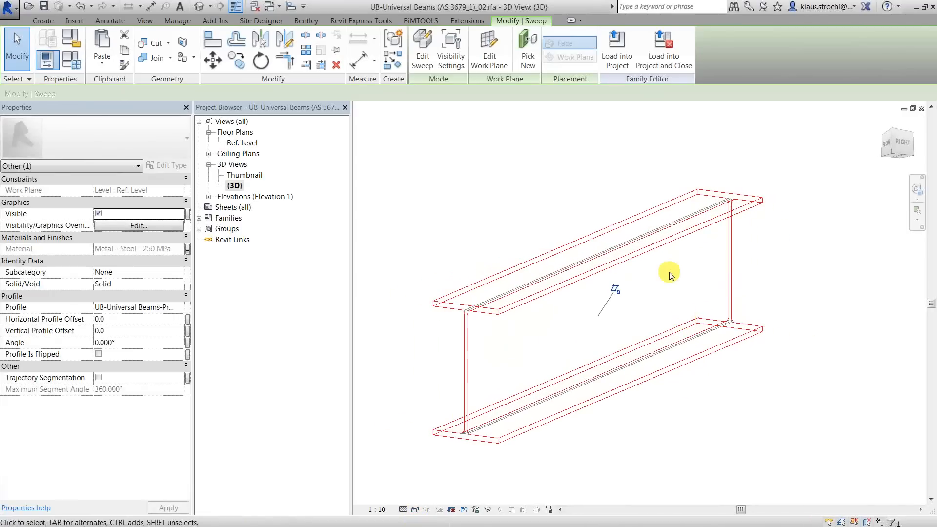
{"action": "left_click", "coordinate": [244, 175]}
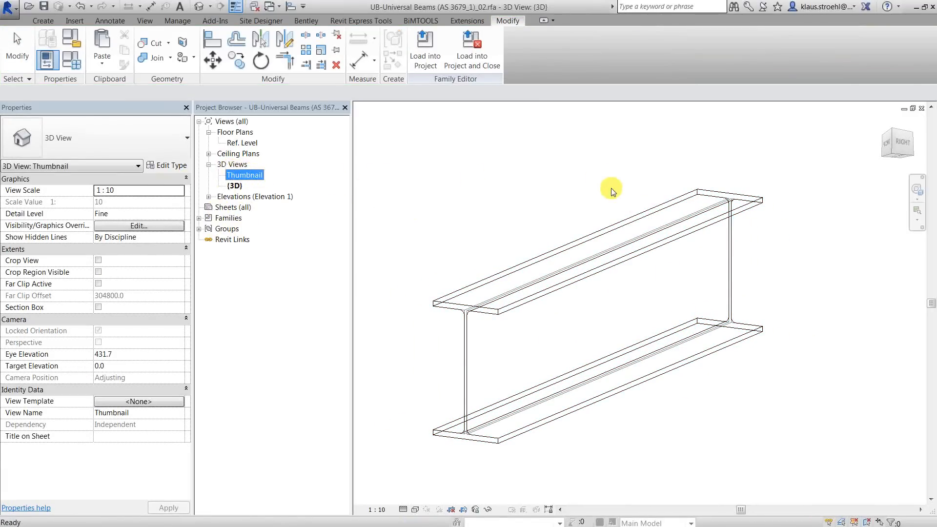
{"action": "left_click", "coordinate": [649, 251]}
{"action": "middle_click_drag", "start_coordinate": [658, 280], "coordinate": [652, 260], "text": "shift"}
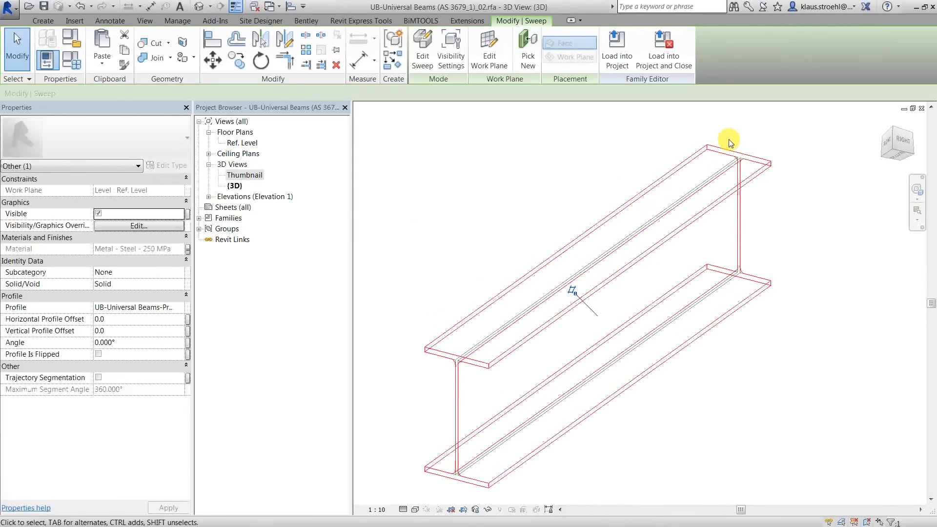
{"action": "left_click", "coordinate": [620, 138]}
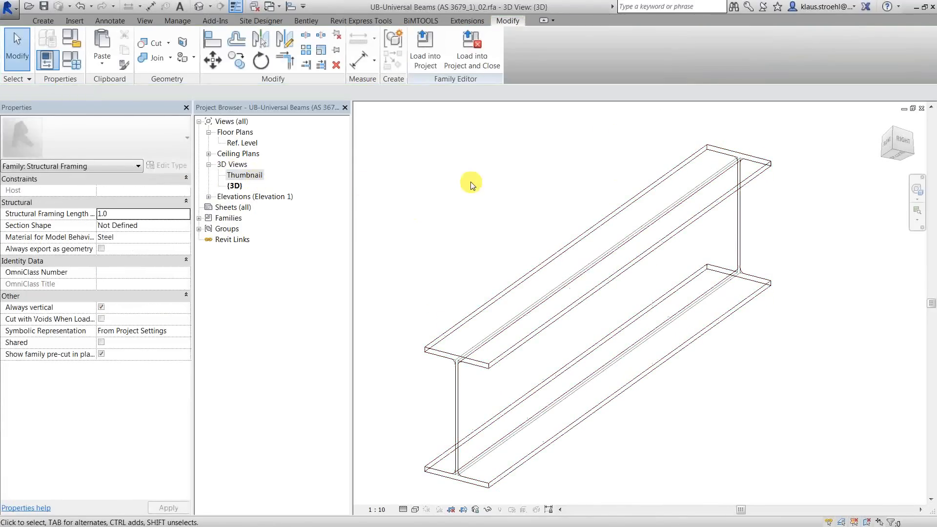
Save the family again, switch to Windows Explorer and examine the thumbnail of UB-Universal Beams (AS 3679_1)_02.rfa
{"action": "left_click", "coordinate": [5, 12]}
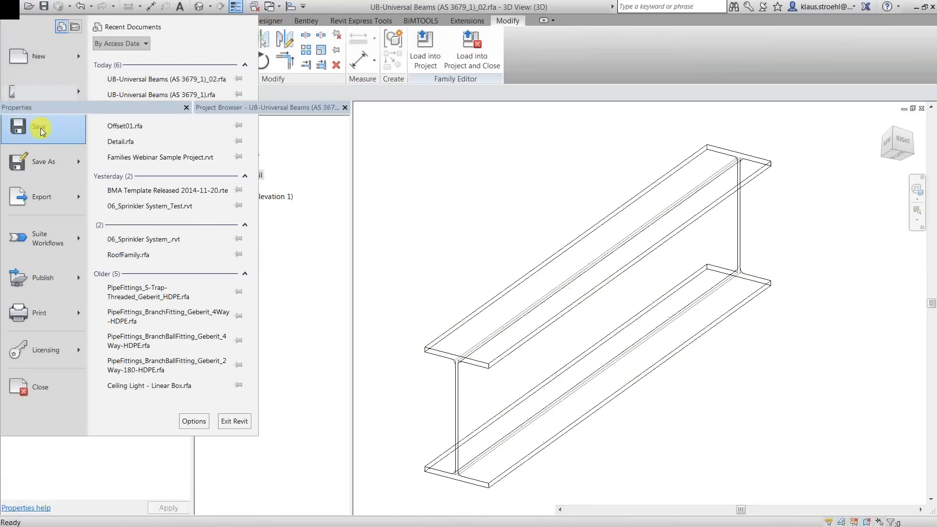
{"action": "left_click", "coordinate": [41, 129]}
{"action": "key", "text": "alt+Tab"}
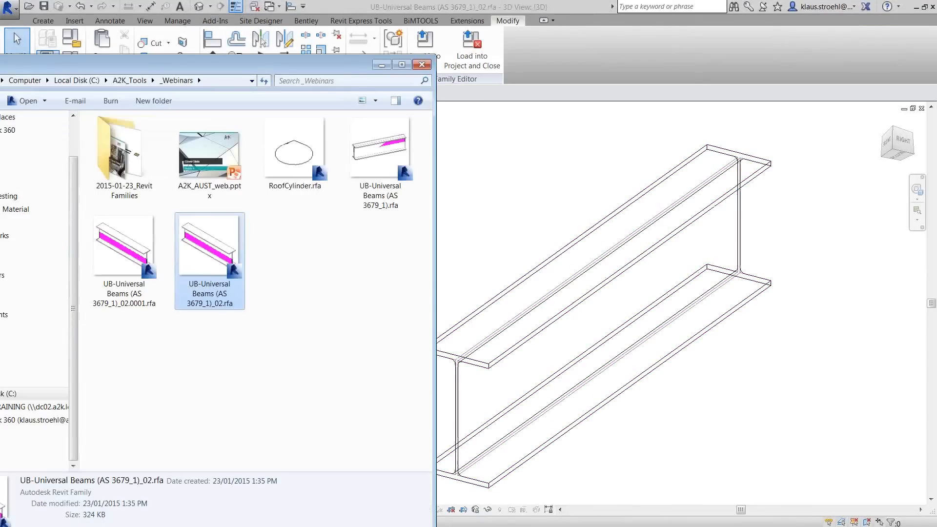
{"action": "left_click", "coordinate": [213, 253]}
{"action": "left_click", "coordinate": [315, 264]}
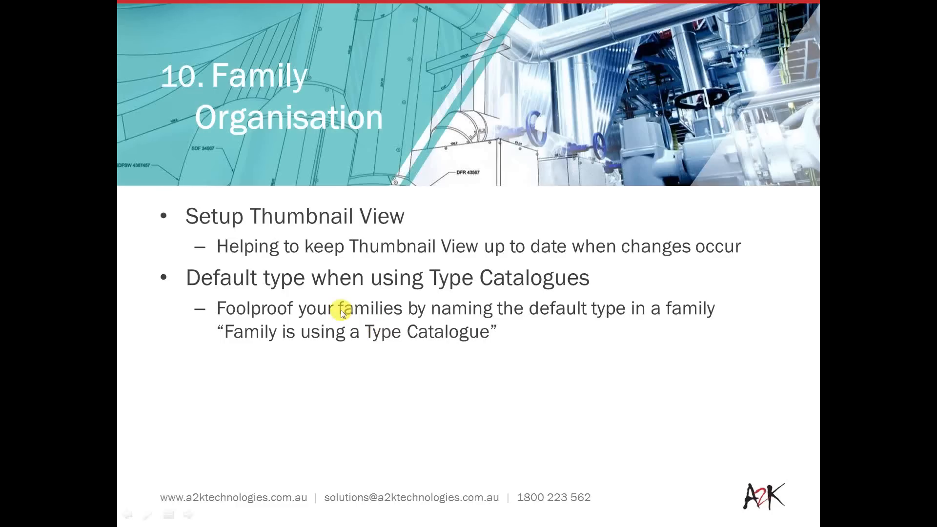
{"action": "left_click", "coordinate": [342, 312]}
{"action": "scroll", "coordinate": [341, 311], "scroll_direction": "down", "scroll_amount": 1}
{"action": "scroll", "coordinate": [341, 310], "scroll_direction": "up", "scroll_amount": 2}
{"action": "key", "text": "Right"}
{"action": "key", "text": "Right"}
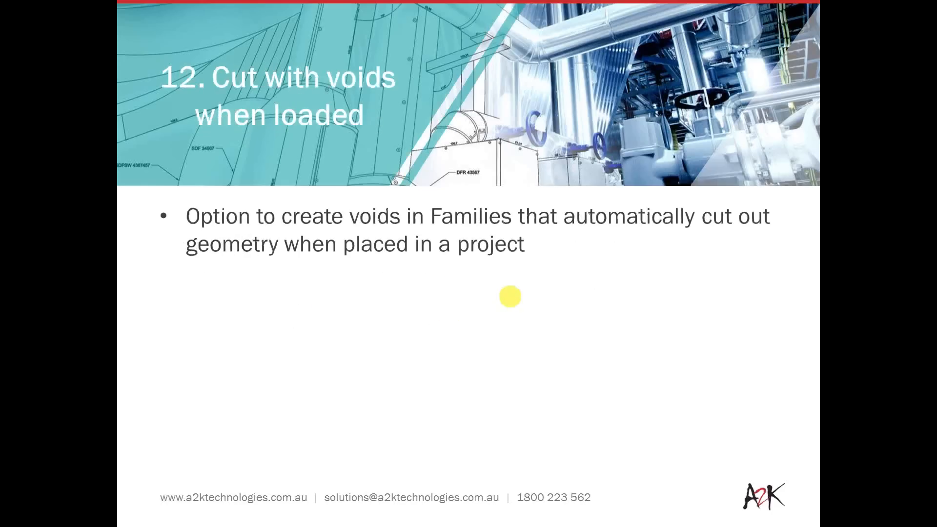
{"action": "key", "text": "Right"}
{"action": "key", "text": "Left"}
{"action": "key", "text": "Left"}
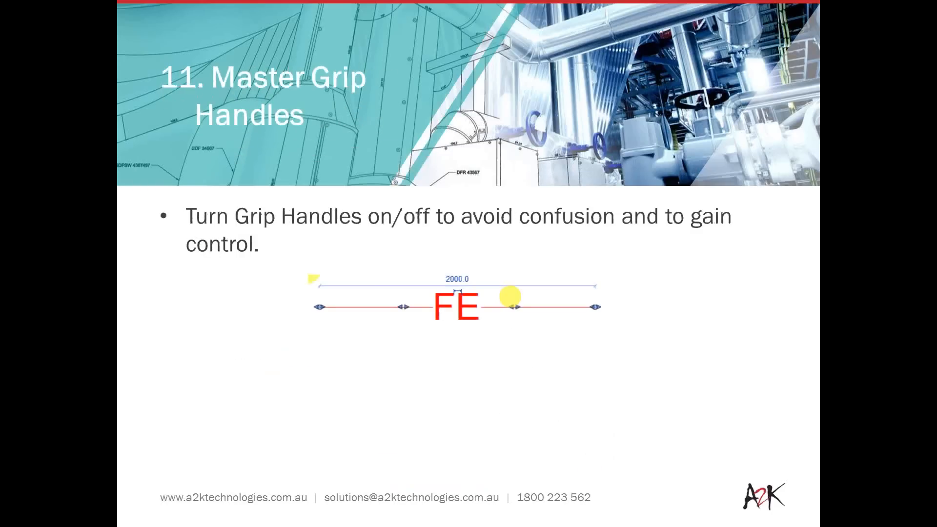
{"action": "key", "text": "Right"}
{"action": "key", "text": "Right"}
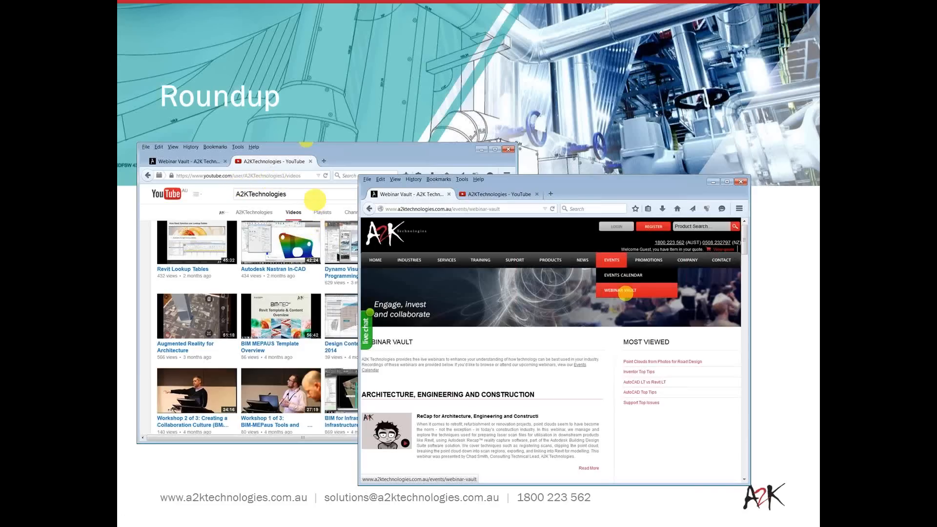
{"action": "left_click", "coordinate": [315, 200]}
{"action": "key", "text": "Left"}
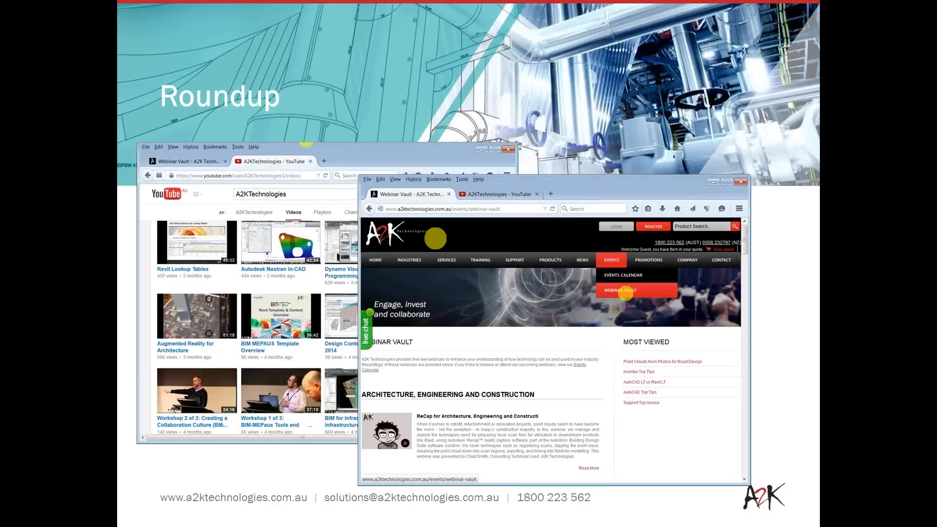
{"action": "left_click", "coordinate": [435, 238]}
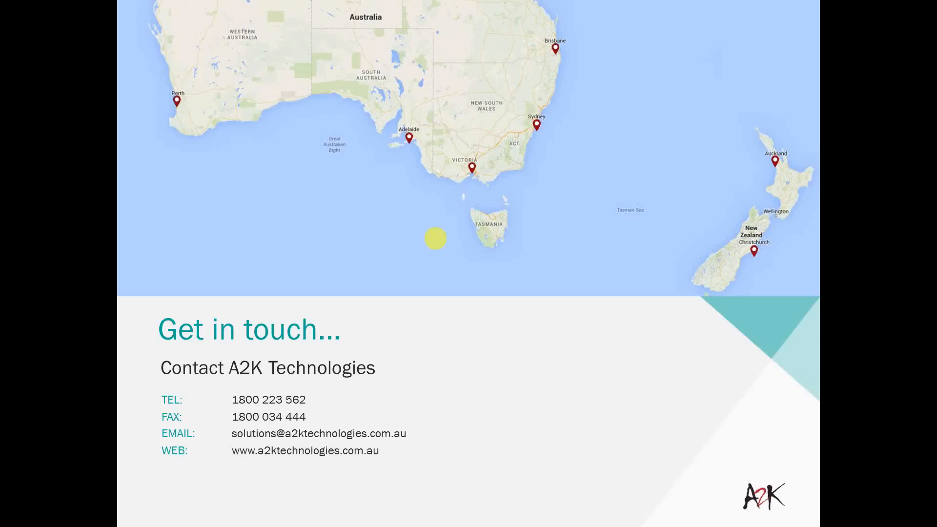